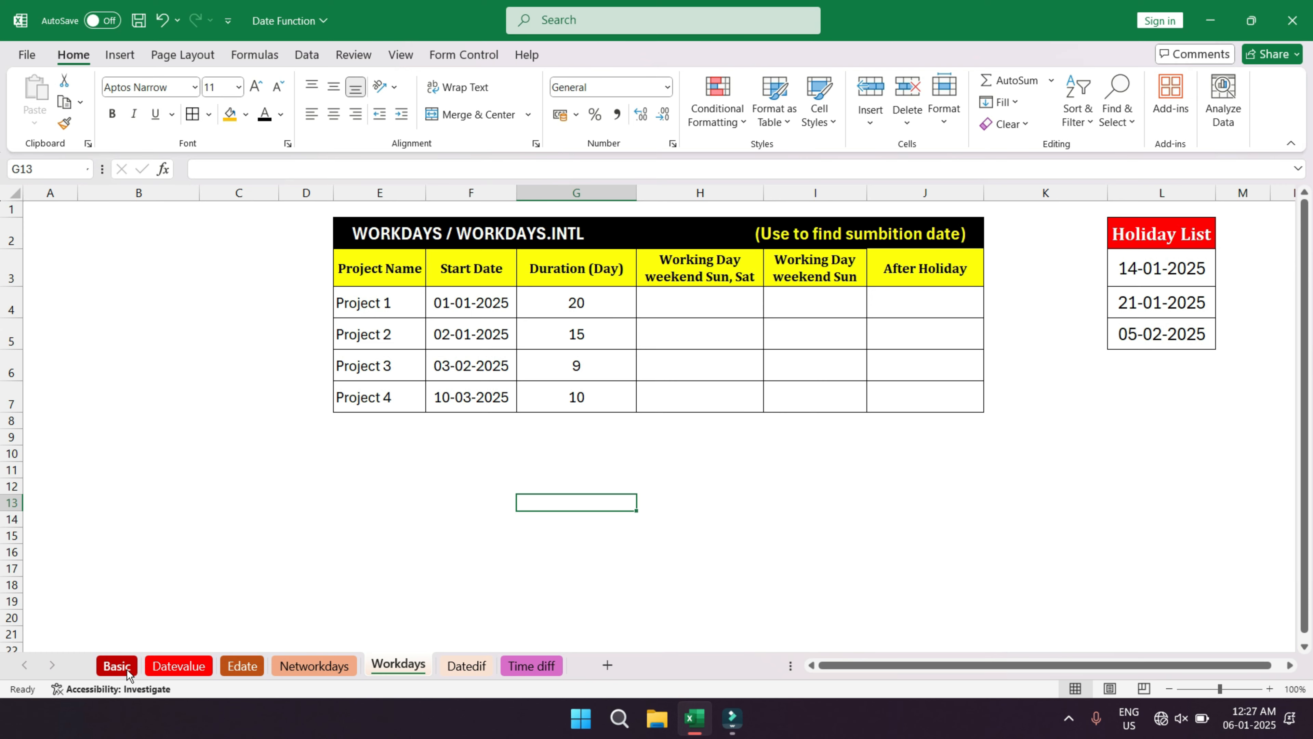
- Open the Basic sheet and look over the date function names listed in column B
{"action": "left_click", "coordinate": [132, 666]}
{"action": "left_click_drag", "start_coordinate": [179, 236], "coordinate": [241, 555]}
{"action": "left_click", "coordinate": [267, 243]}
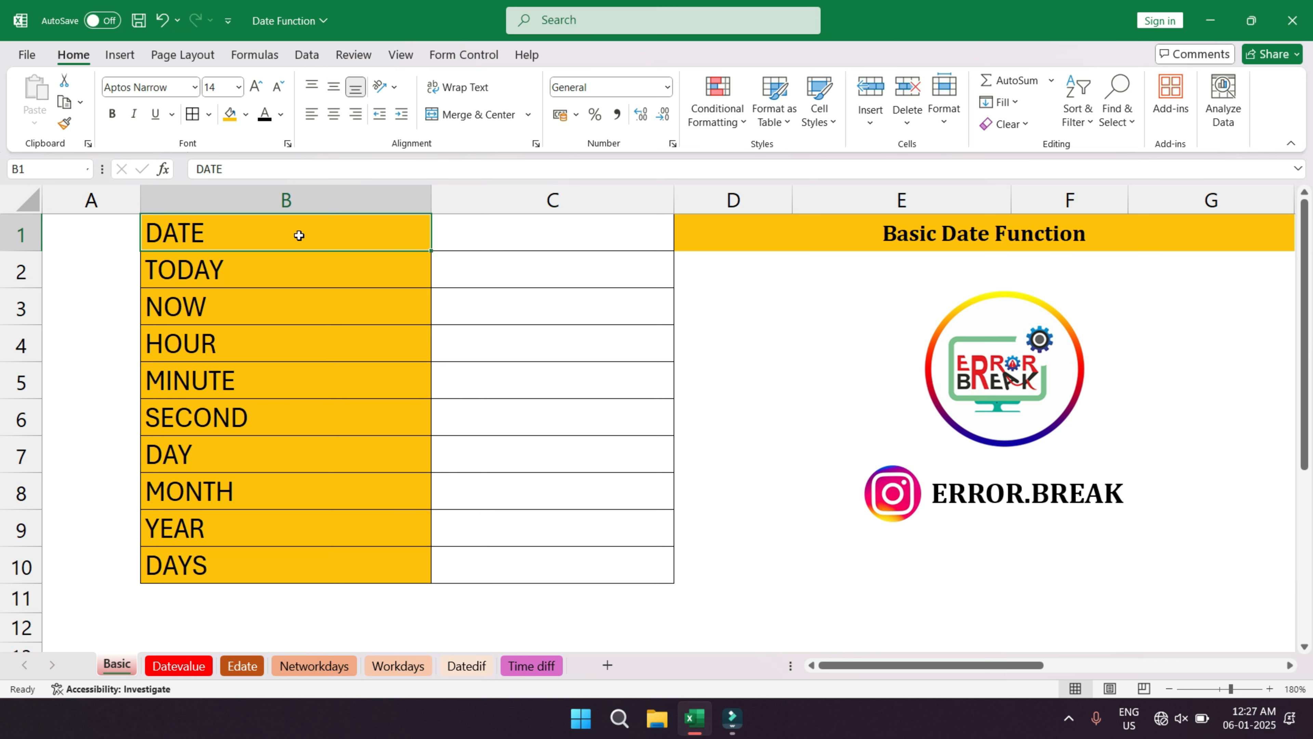
{"action": "left_click", "coordinate": [184, 269]}
{"action": "left_click", "coordinate": [184, 304]}
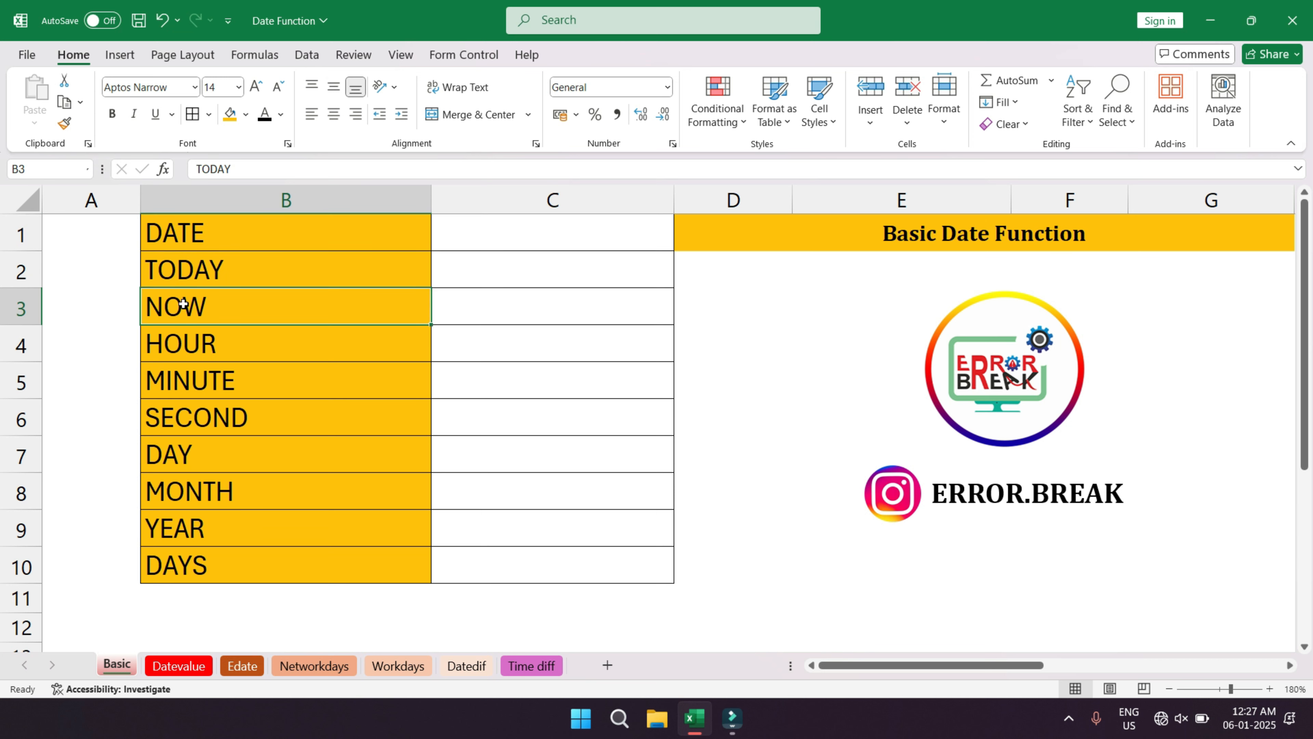
{"action": "left_click", "coordinate": [180, 352]}
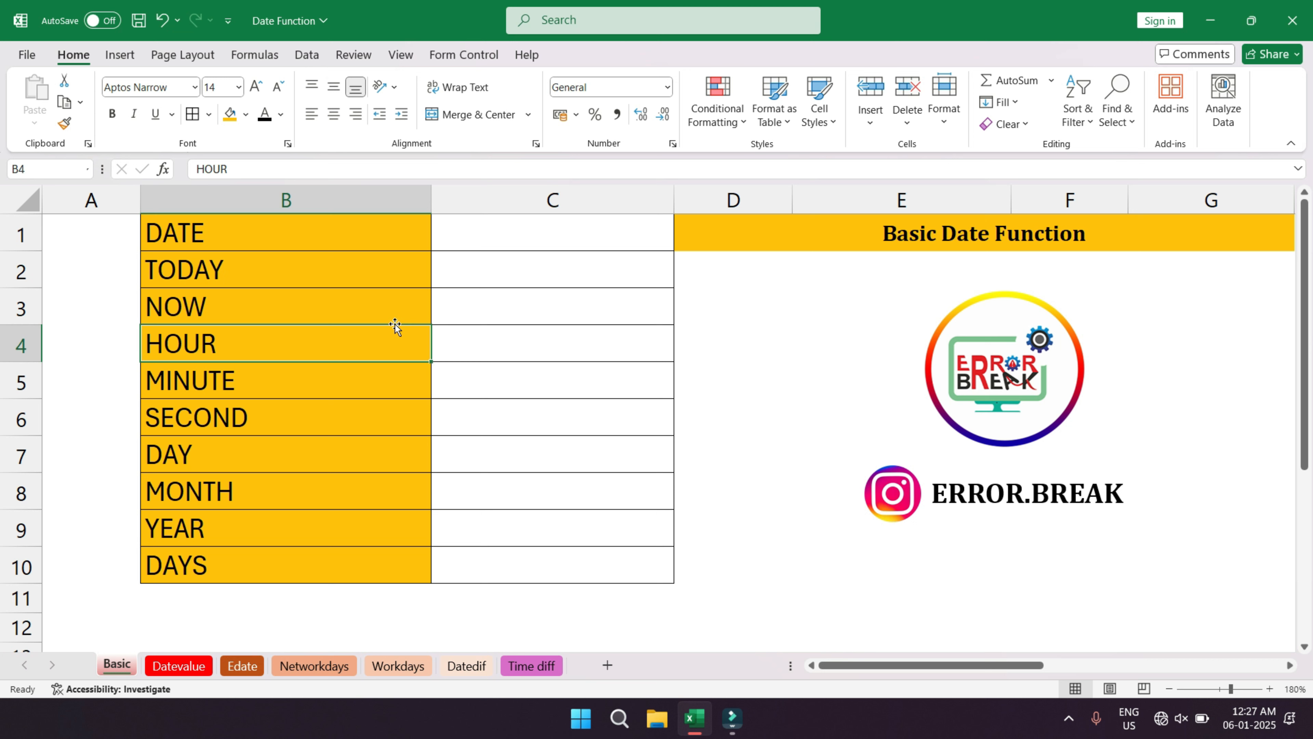
- Enter the date 1-2-2024 directly into cell C1, beside the DATE label
{"action": "left_click", "coordinate": [480, 240]}
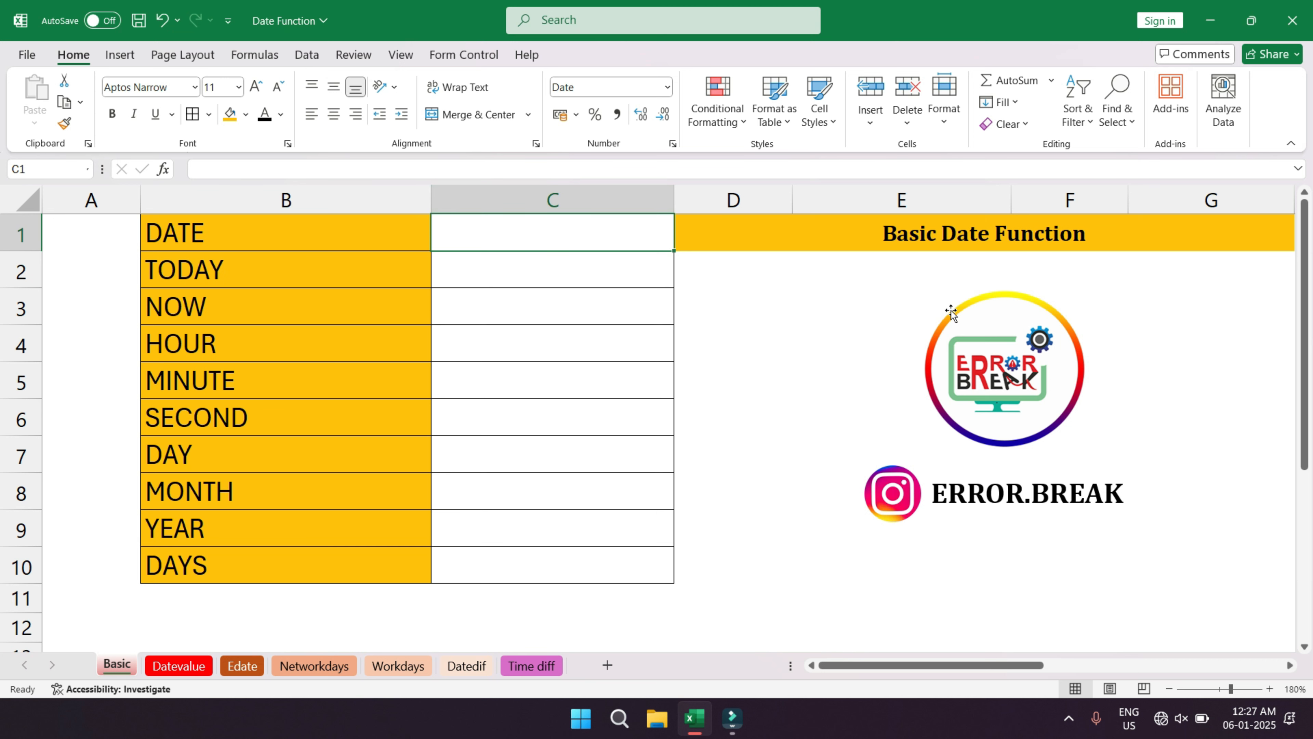
{"action": "key", "text": "F2"}
{"action": "type", "text": "1-2-2024"}
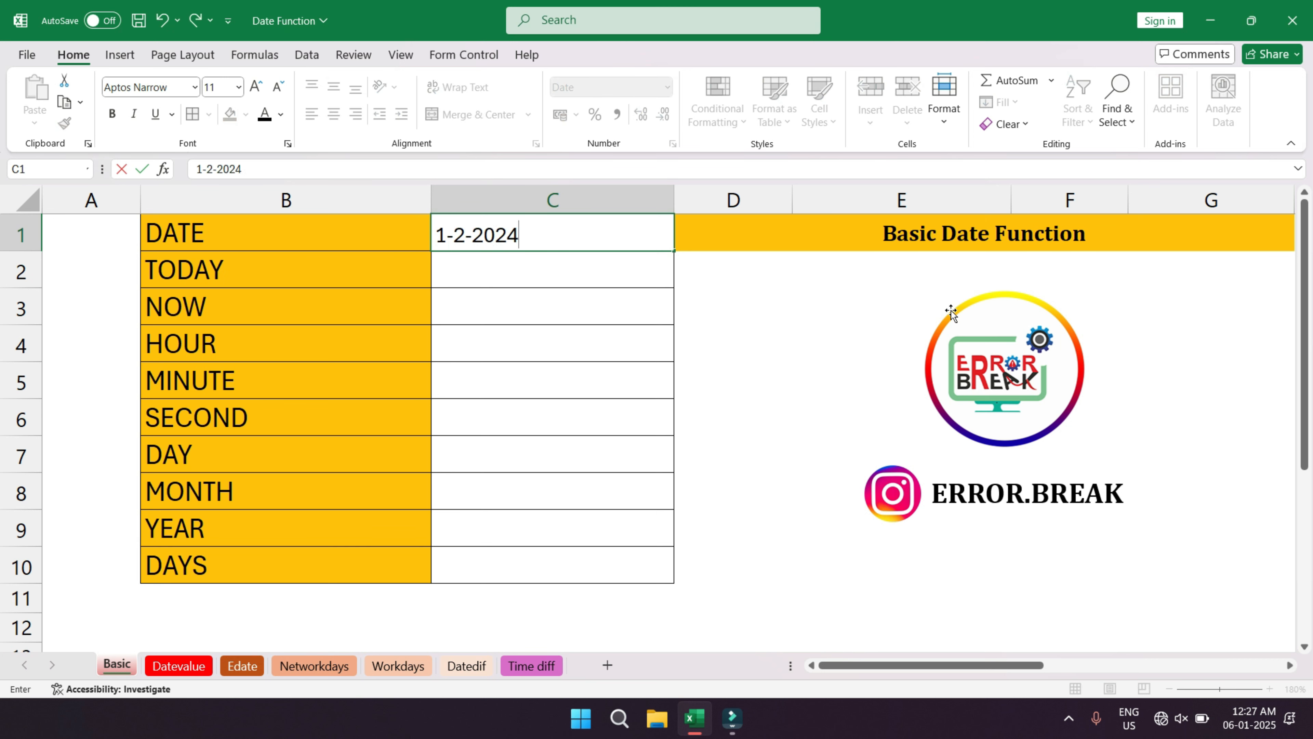
{"action": "key", "text": "ctrl+Return"}
{"action": "key", "text": "Return"}
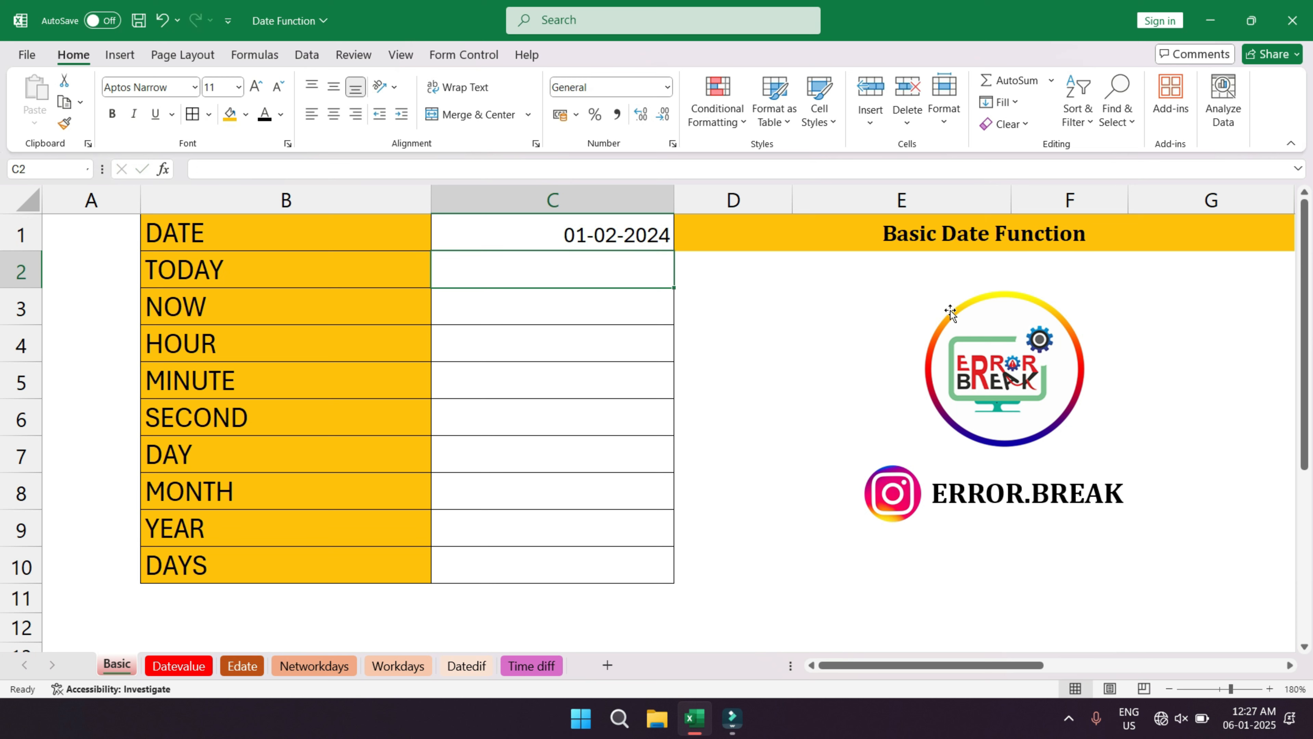
{"action": "left_click", "coordinate": [560, 237]}
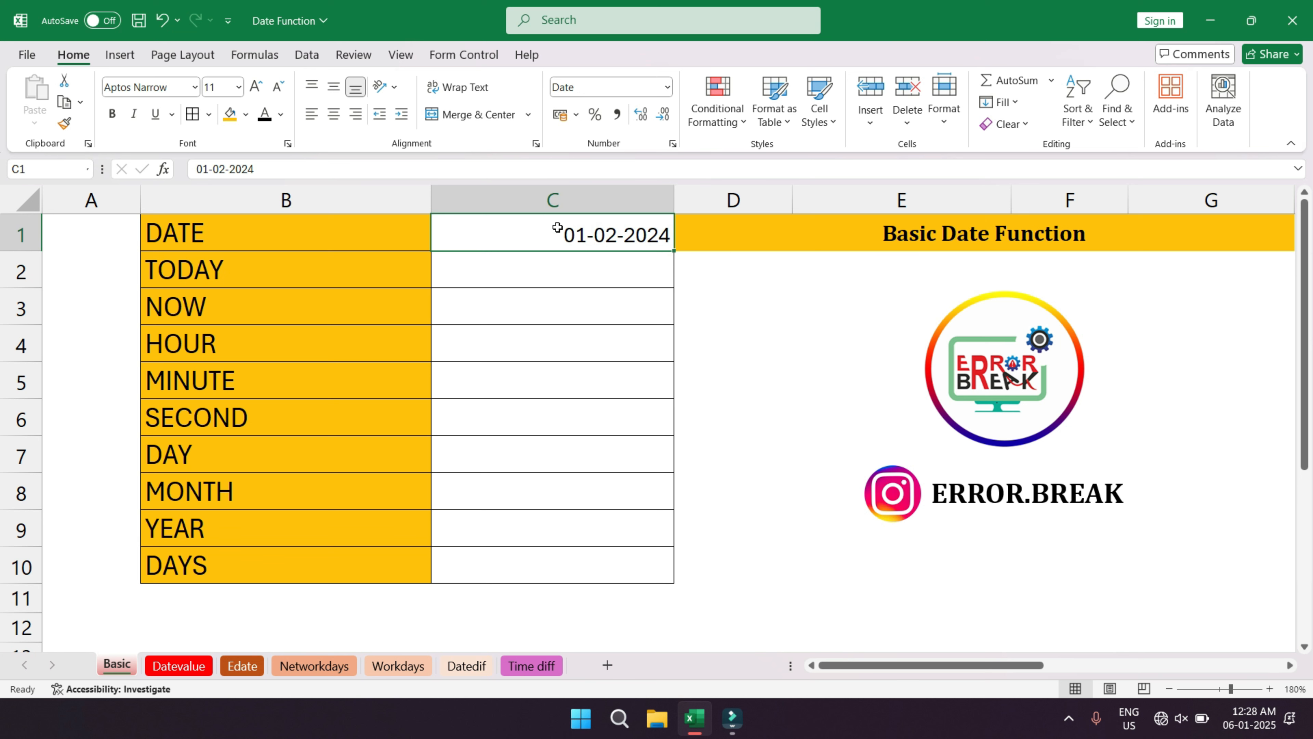
{"action": "left_click", "coordinate": [534, 343]}
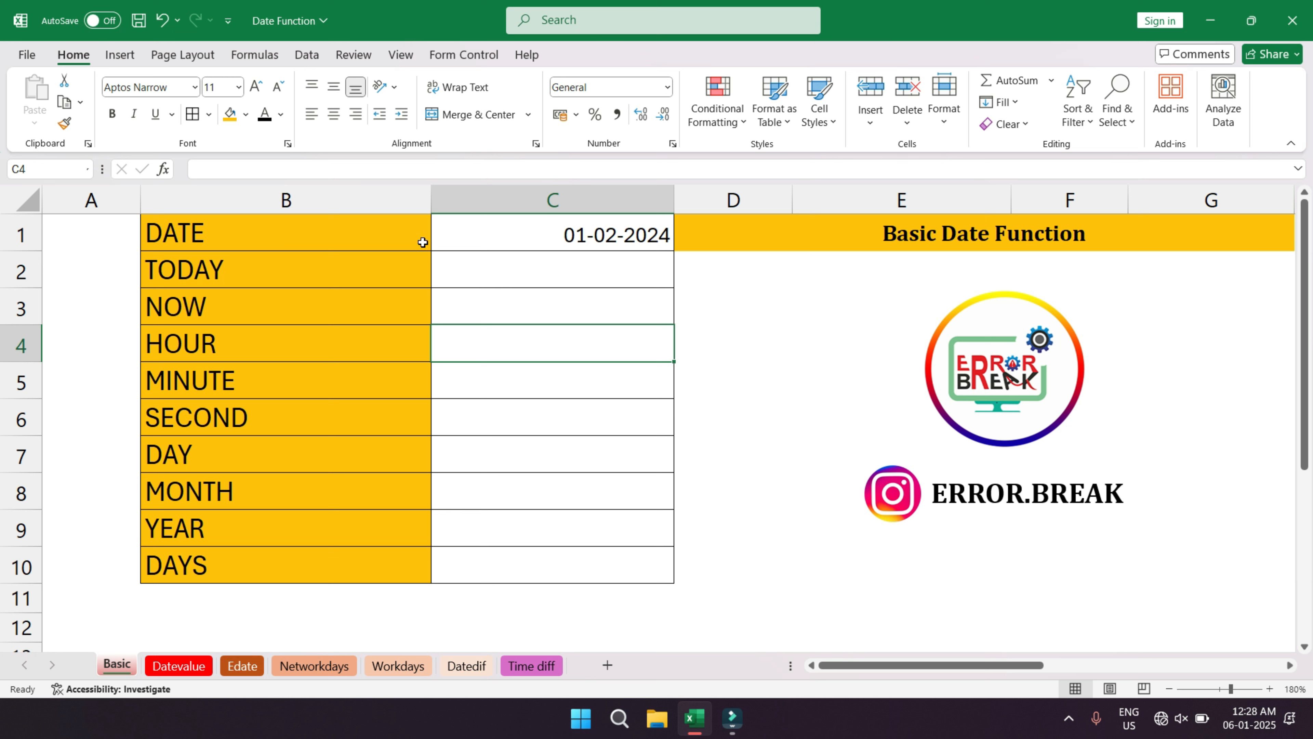
- Replace the content of cell C1 with the formula =DATE(2024,5,25)
{"action": "left_click", "coordinate": [477, 228]}
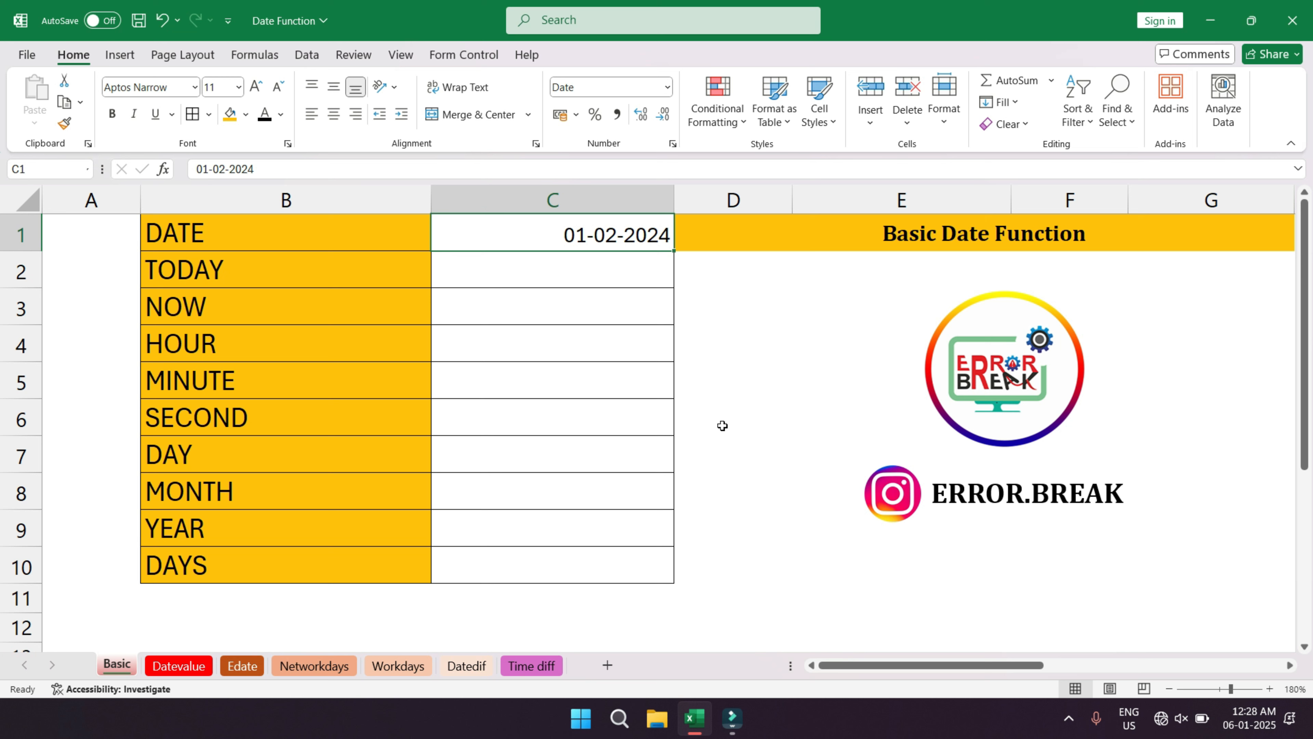
{"action": "type", "text": "=date"}
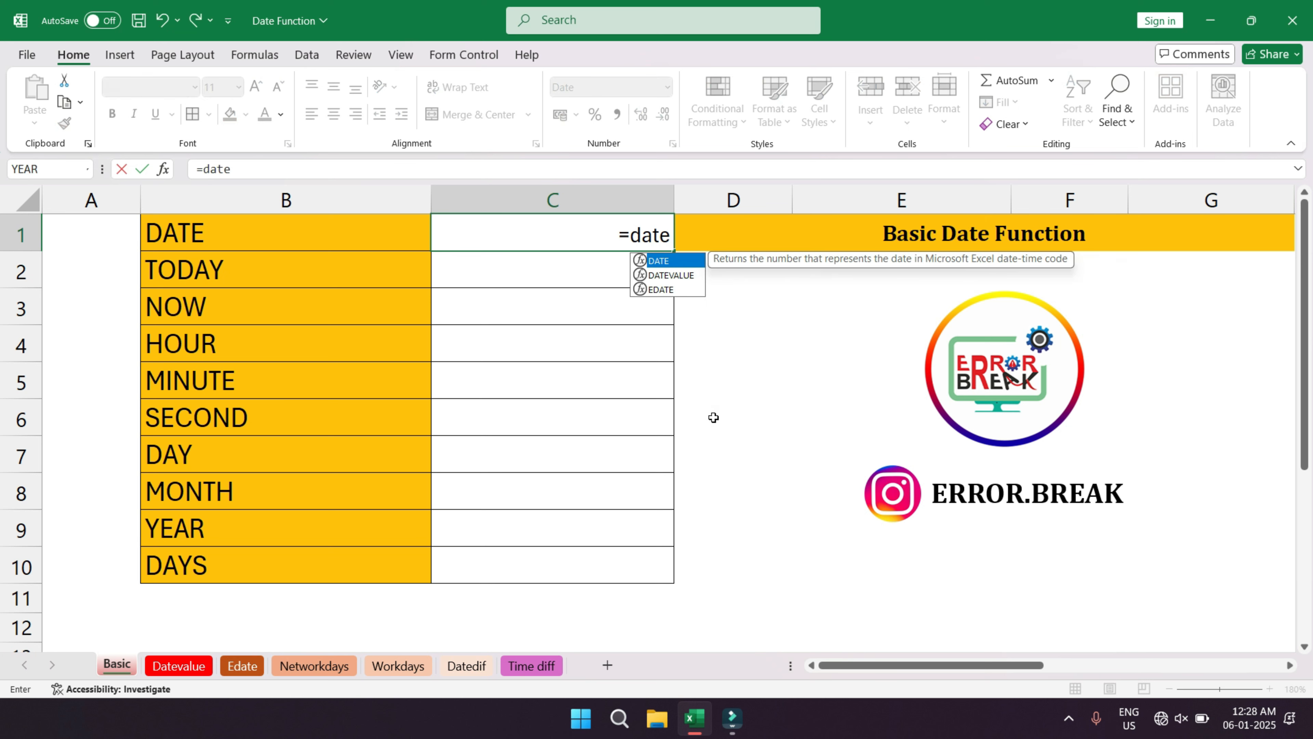
{"action": "key", "text": "Tab"}
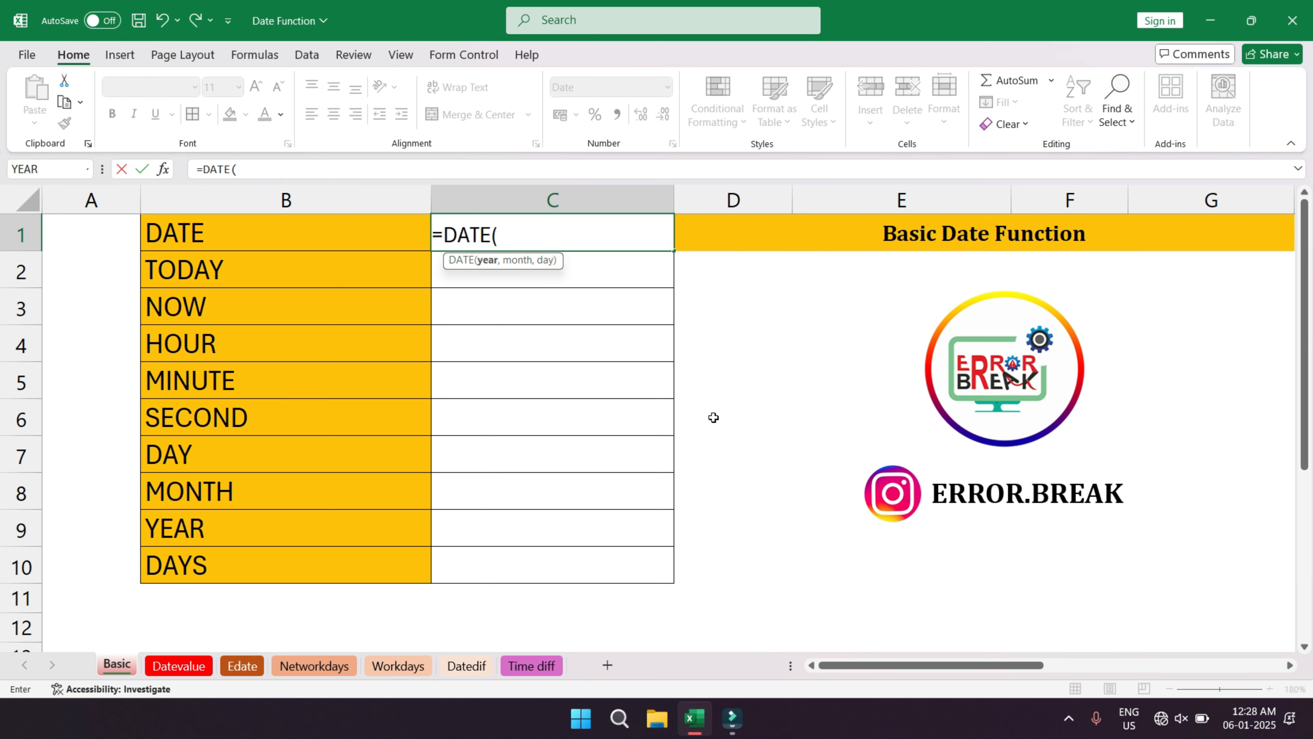
{"action": "type", "text": "2024"}
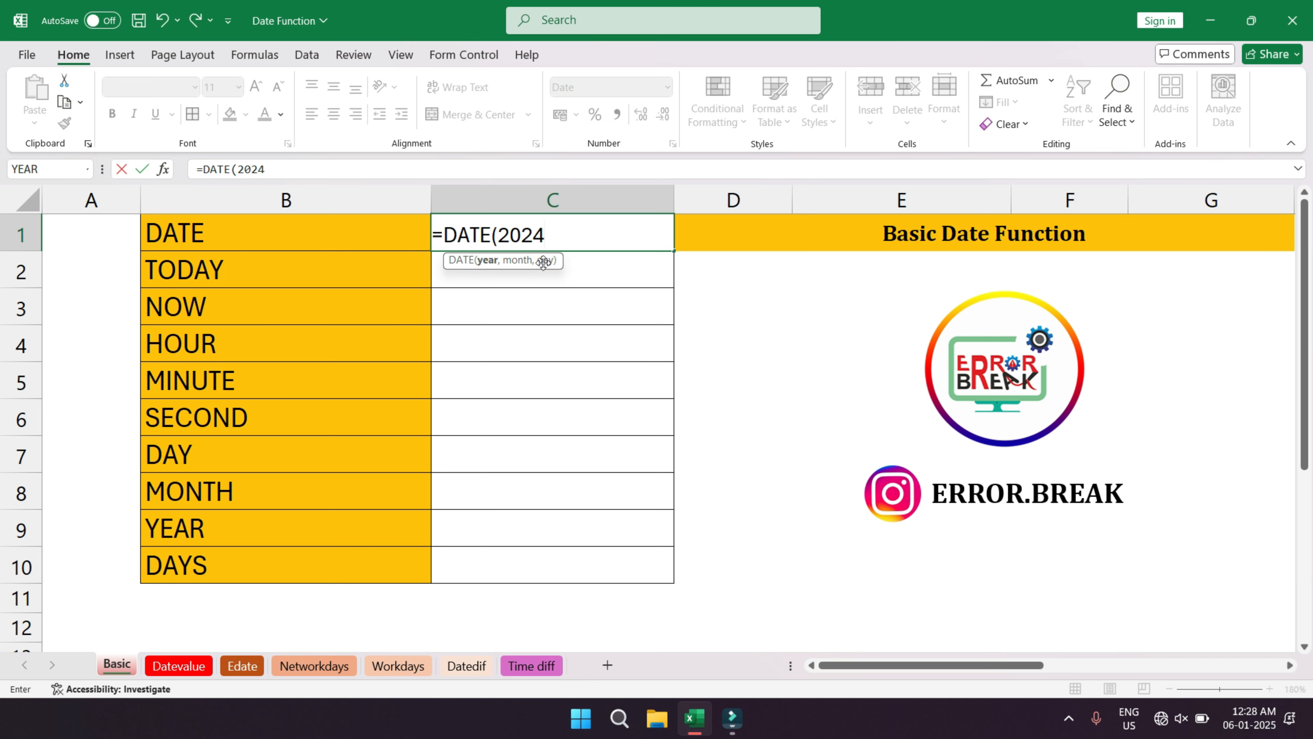
{"action": "type", "text": ",5,"}
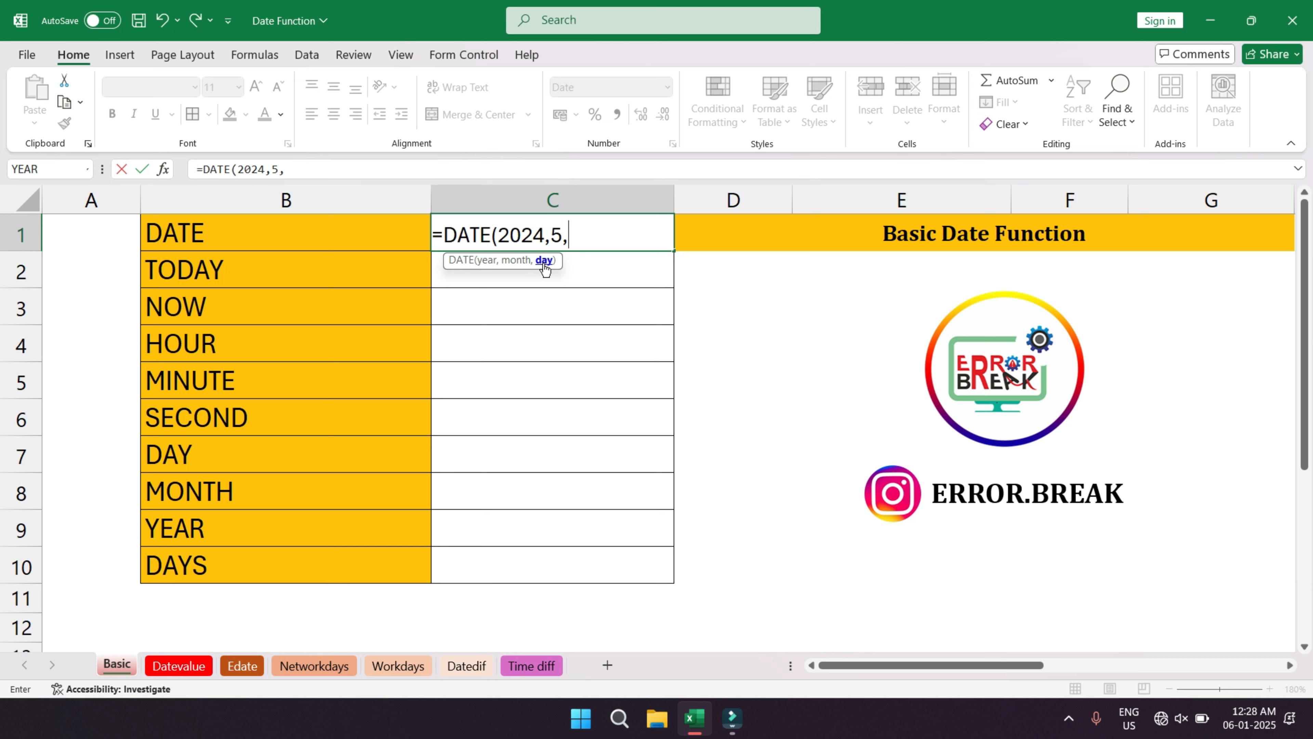
{"action": "type", "text": "25)"}
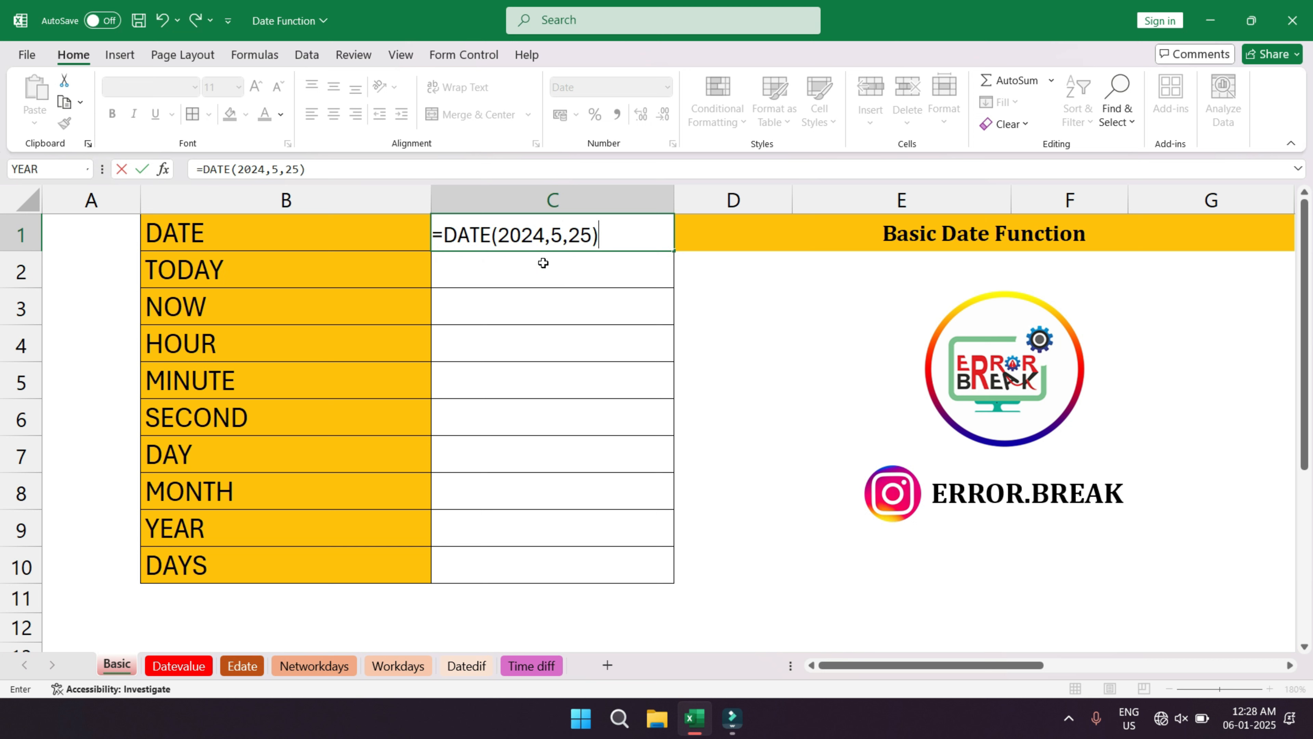
{"action": "key", "text": "Return"}
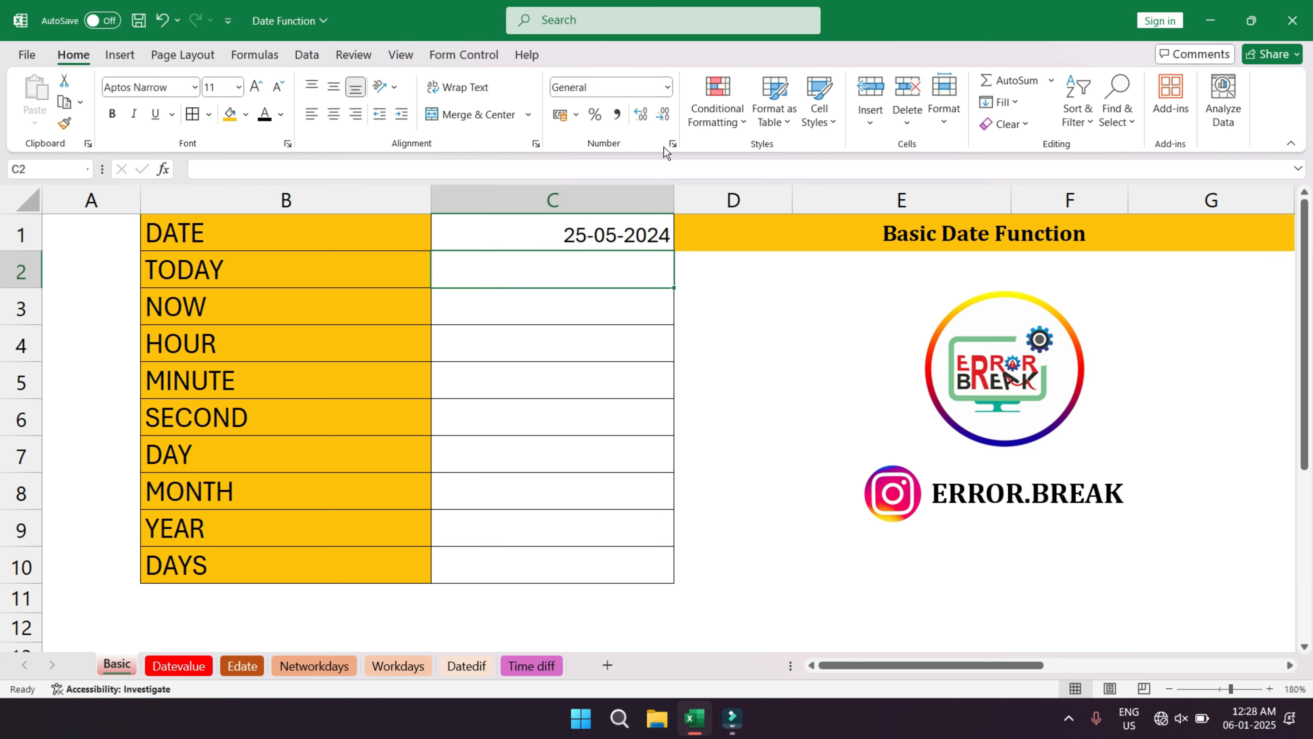
- Change the year argument of the DATE formula in cell C1 to 1900
{"action": "left_click", "coordinate": [545, 235]}
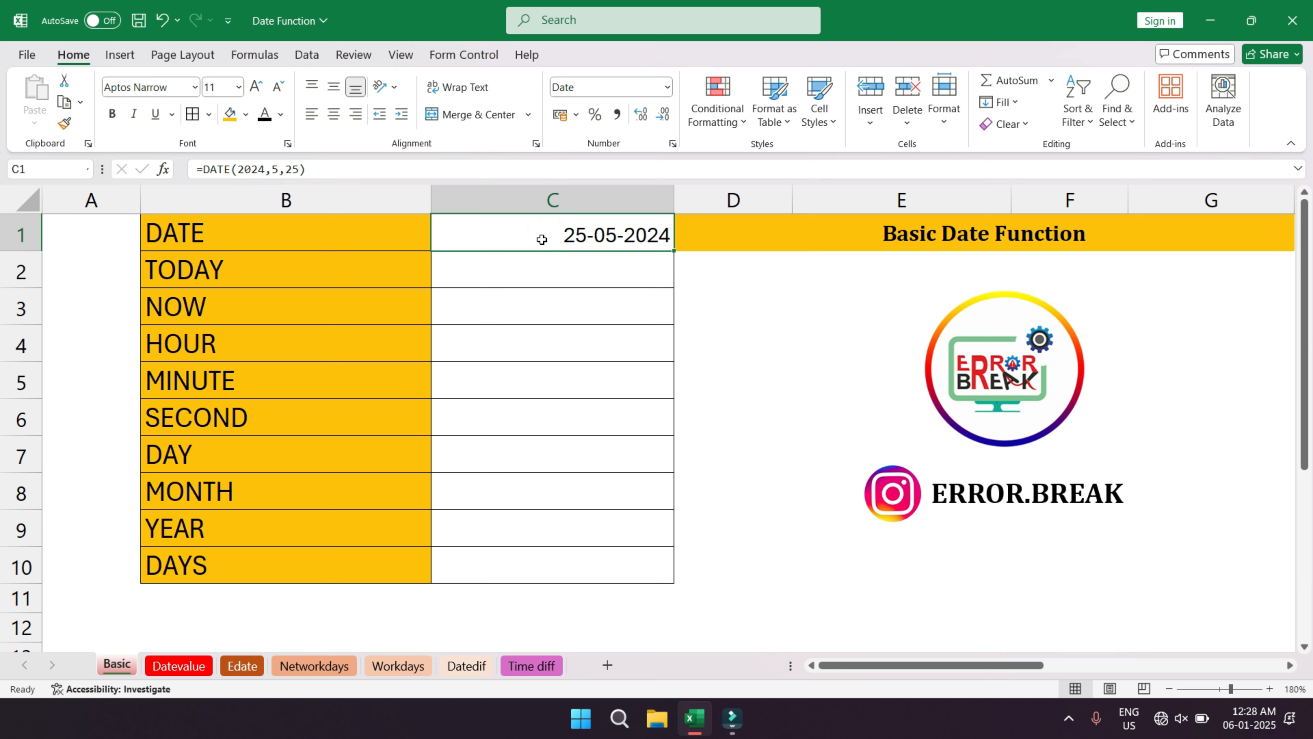
{"action": "double_click", "coordinate": [507, 233]}
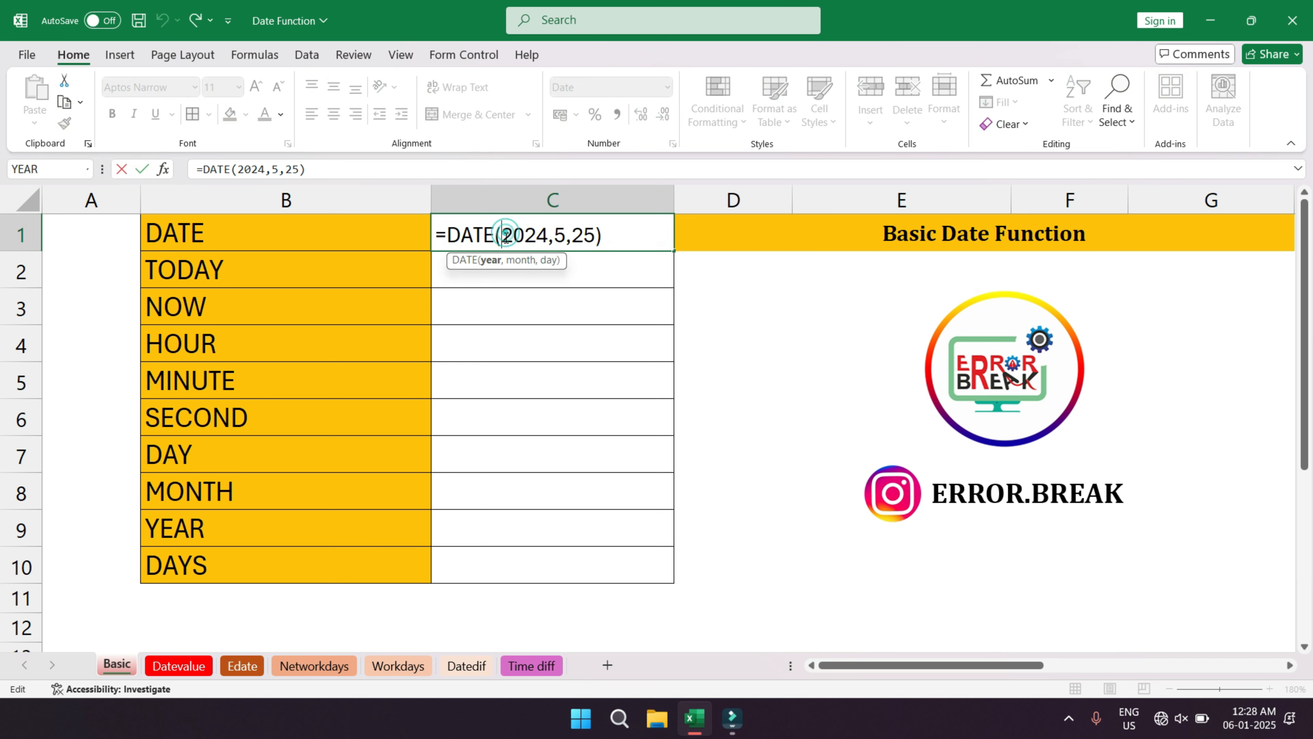
{"action": "left_click_drag", "start_coordinate": [549, 234], "coordinate": [502, 234]}
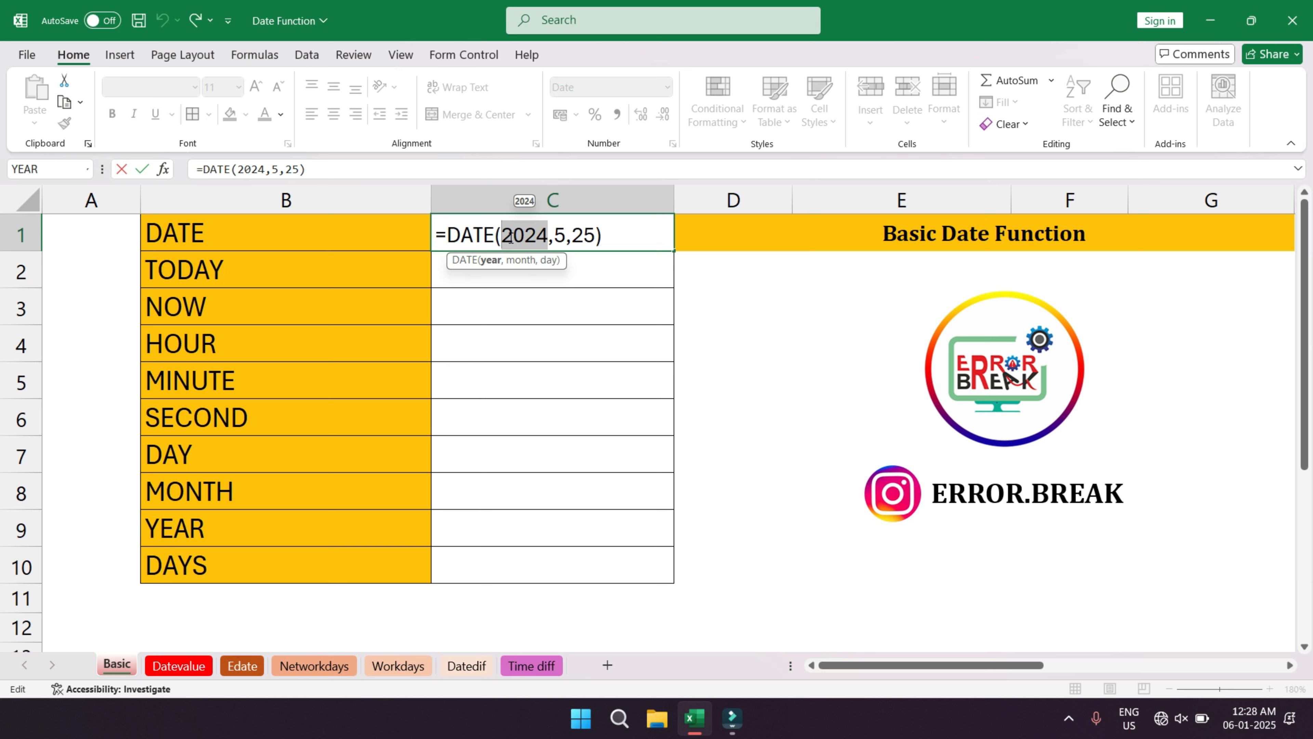
{"action": "type", "text": "1900"}
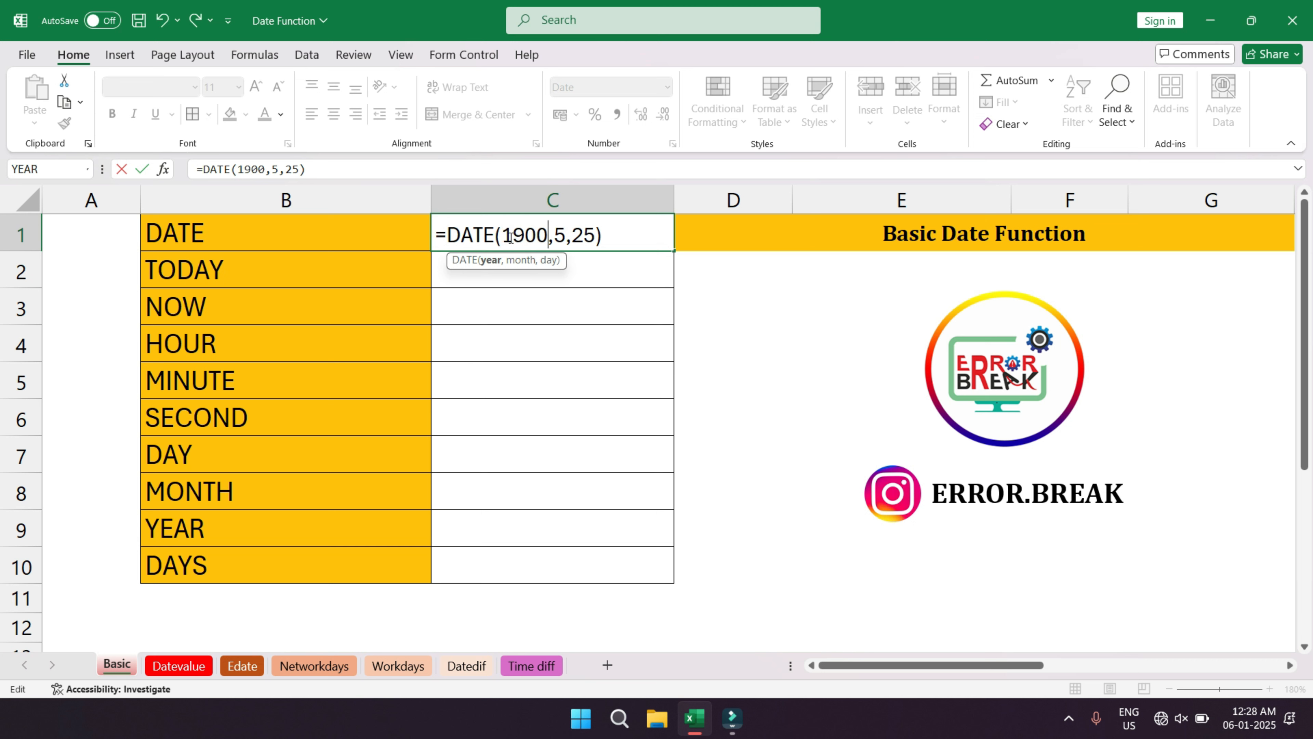
{"action": "key", "text": "Return"}
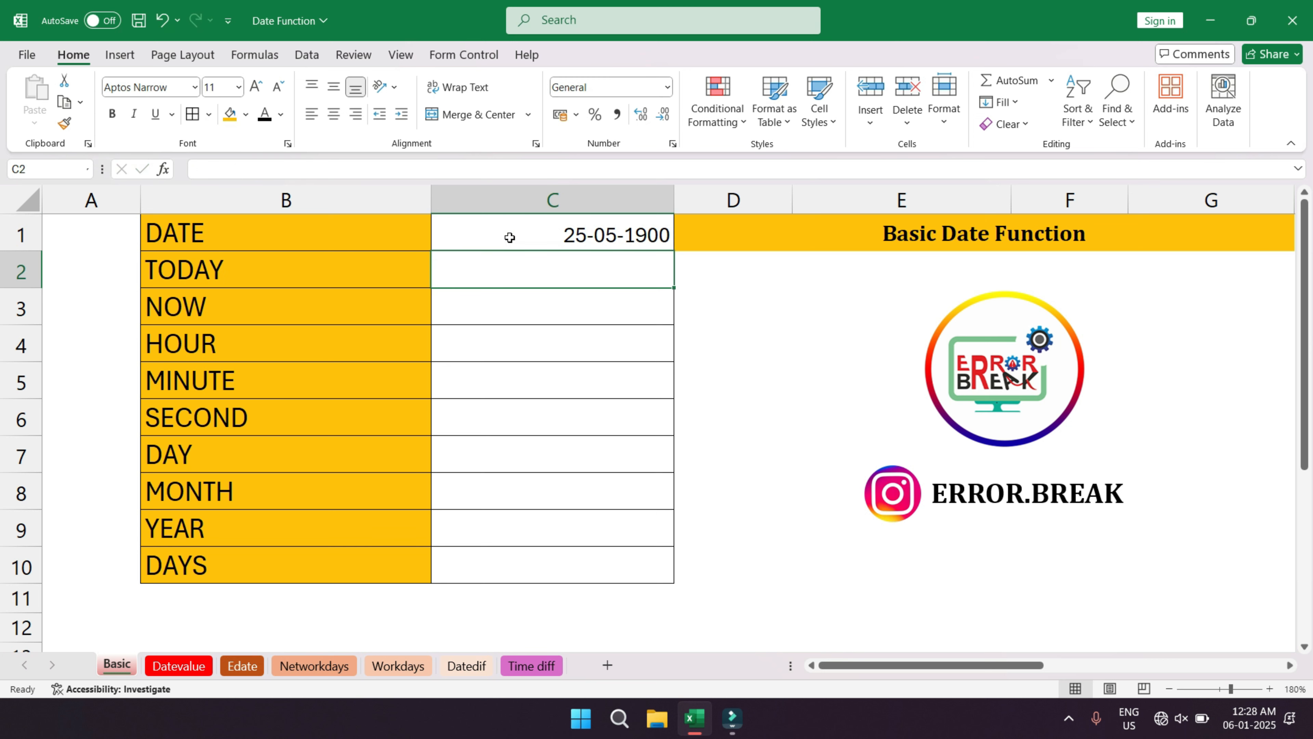
- Change the year argument of the DATE formula in cell C1 to 1899
{"action": "double_click", "coordinate": [631, 235]}
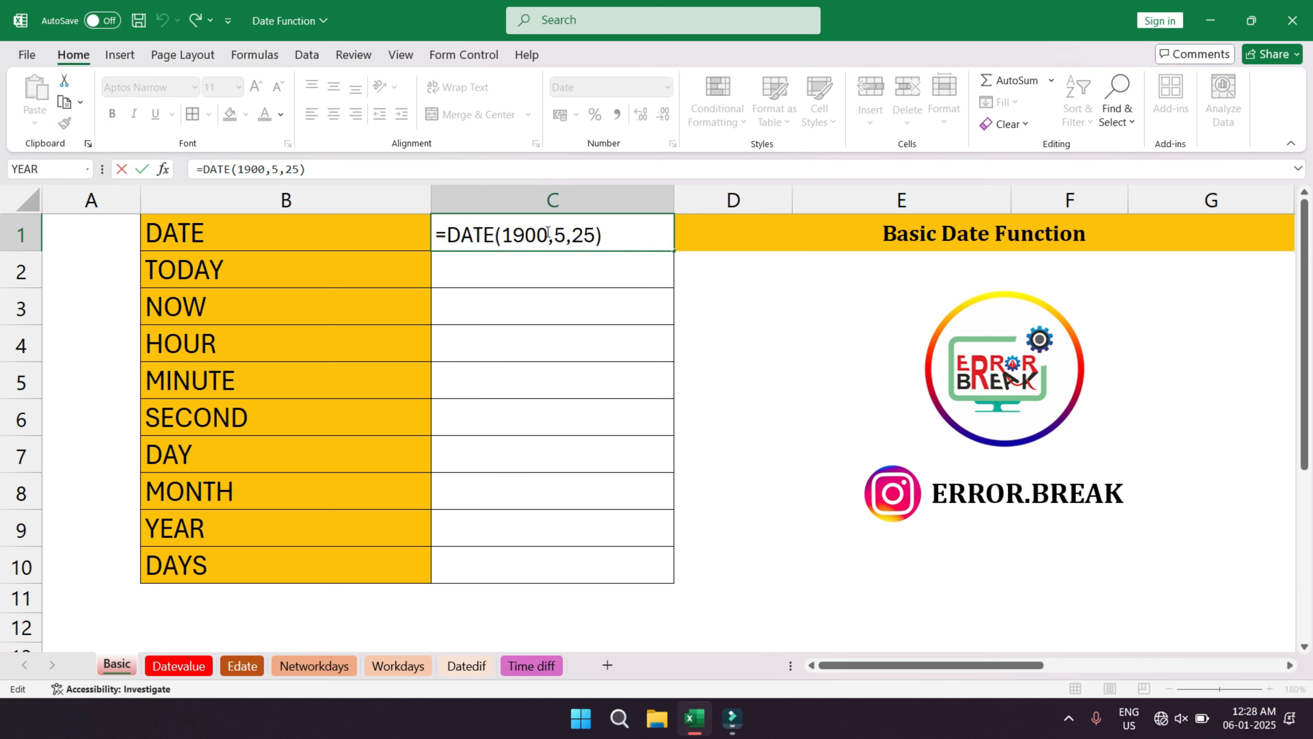
{"action": "left_click_drag", "start_coordinate": [546, 233], "coordinate": [512, 233]}
{"action": "key", "text": "BackSpace"}
{"action": "type", "text": "899"}
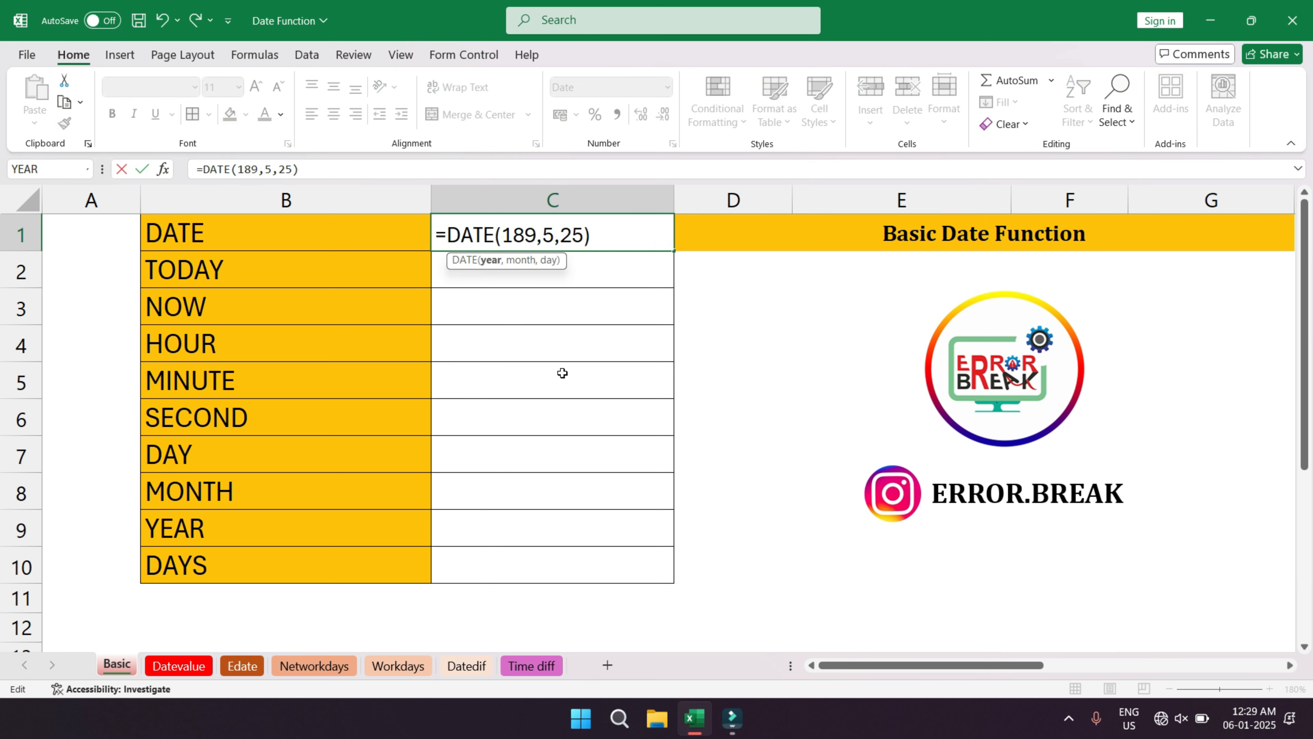
{"action": "key", "text": "ctrl+Return"}
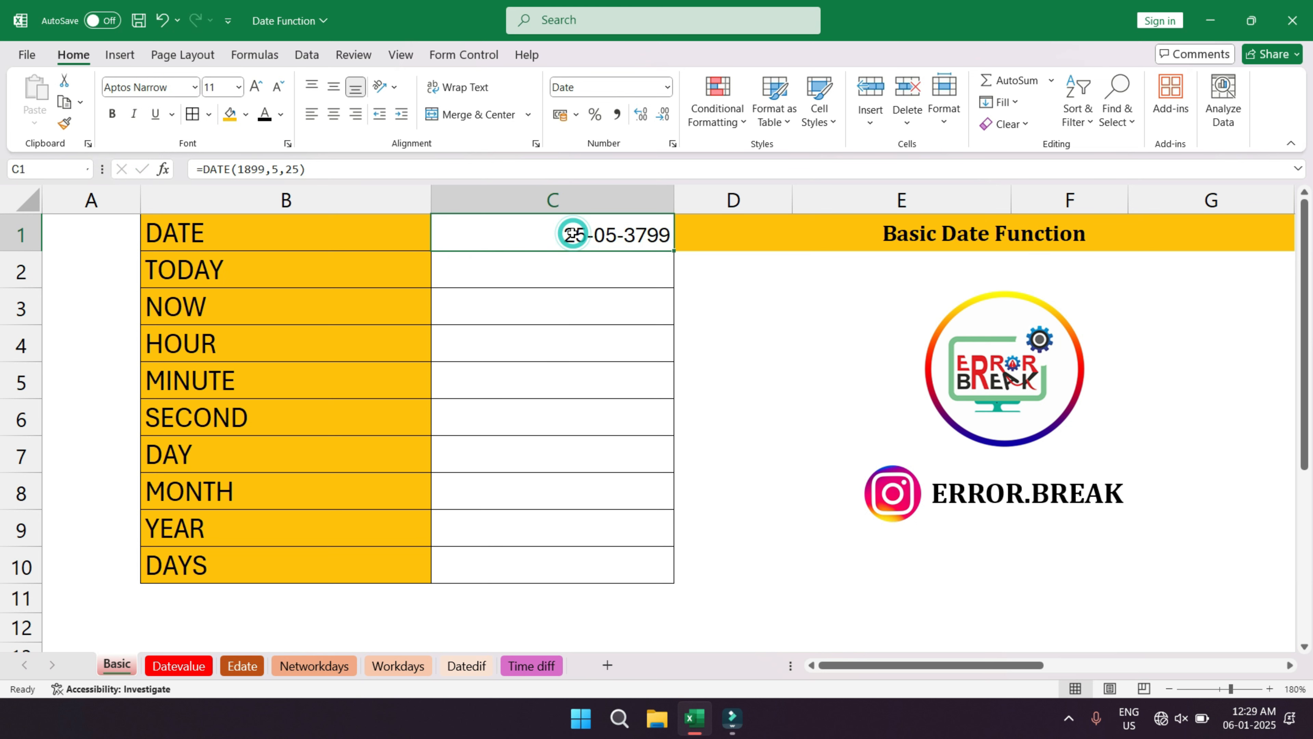
- Examine the year argument of the formula in cell C1 and compare it with the date the cell returns
{"action": "double_click", "coordinate": [628, 234]}
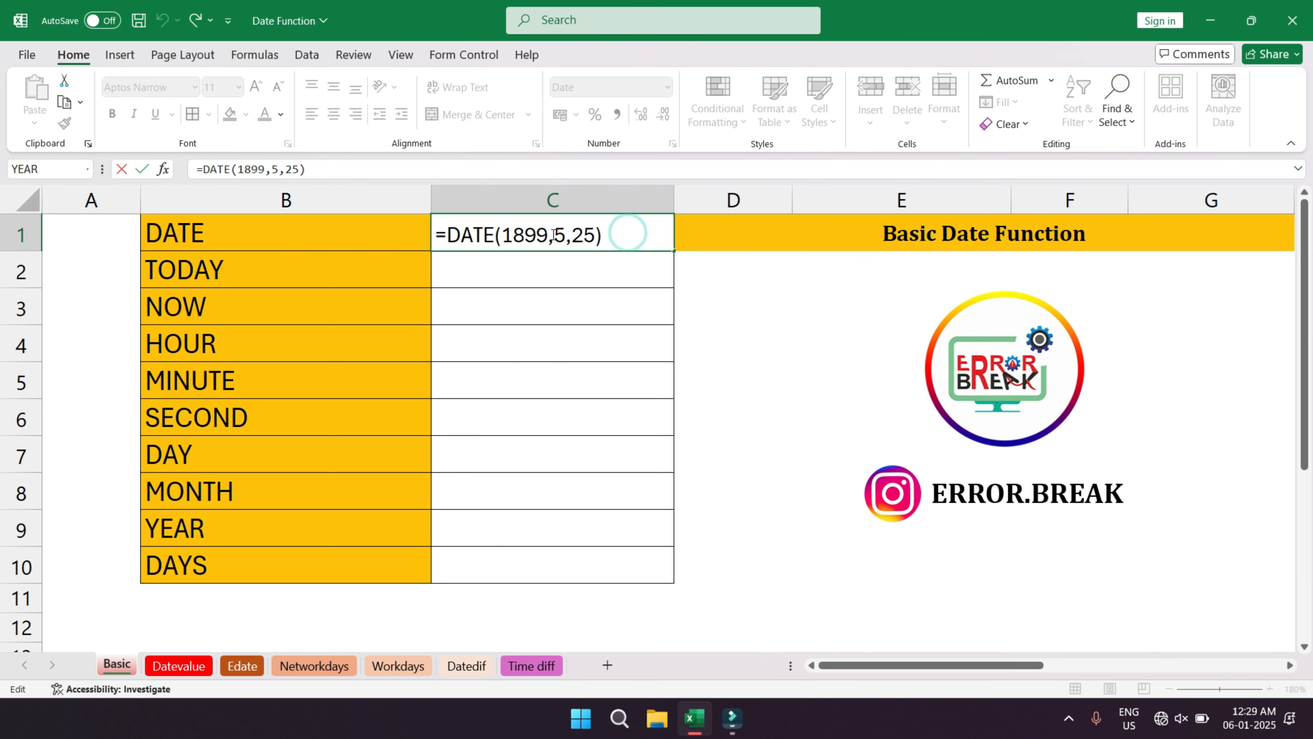
{"action": "left_click_drag", "start_coordinate": [550, 234], "coordinate": [502, 234]}
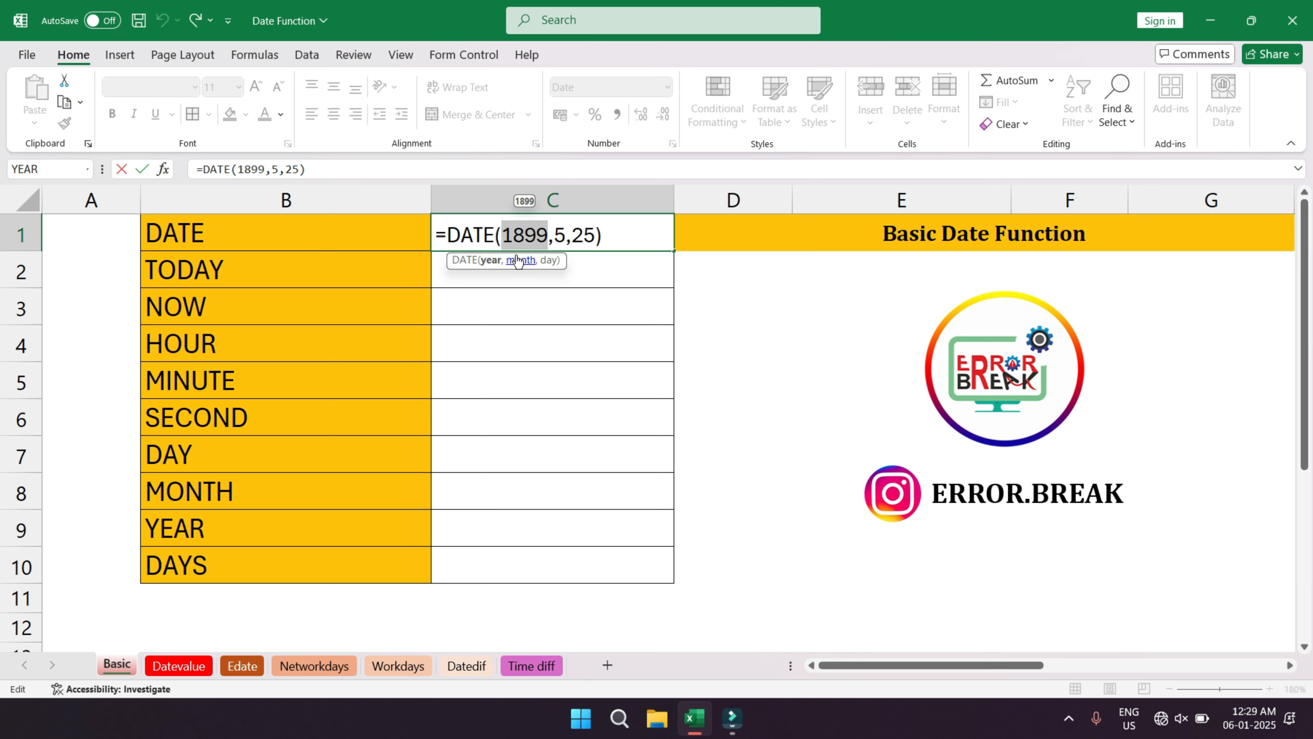
{"action": "left_click", "coordinate": [622, 239]}
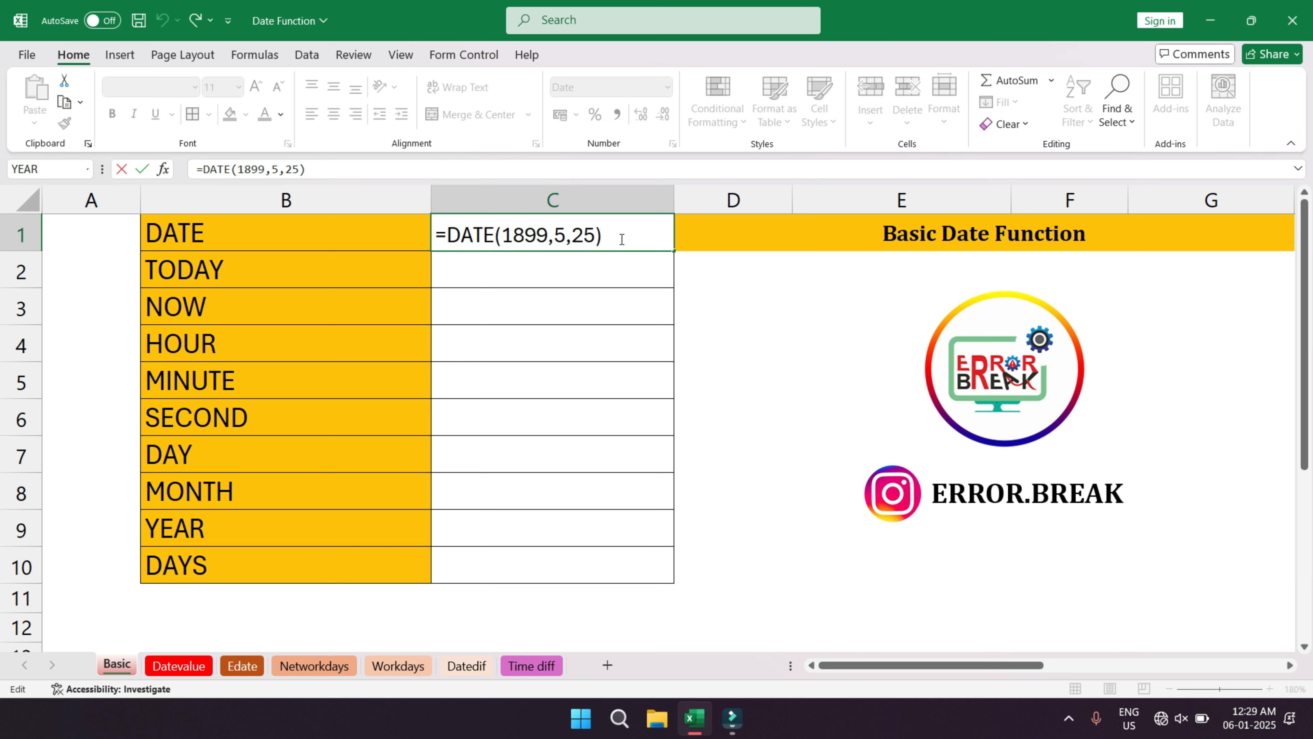
{"action": "key", "text": "Return"}
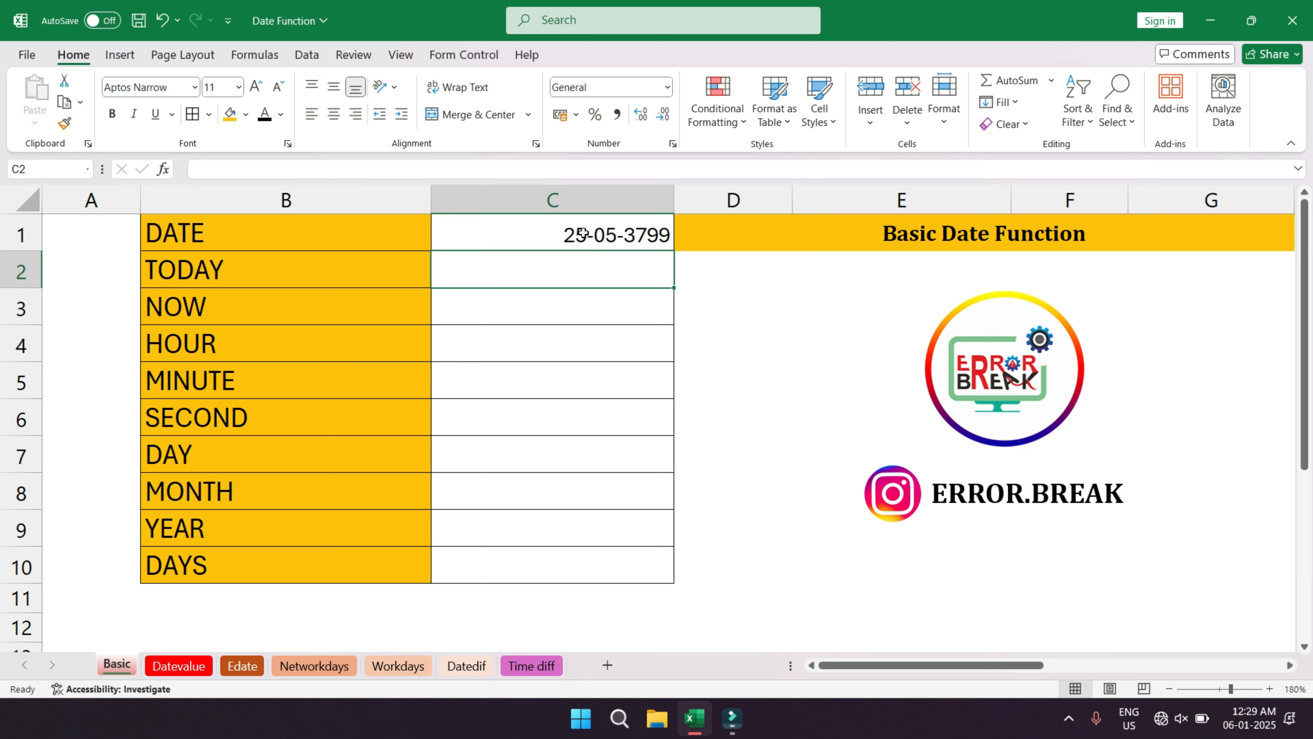
{"action": "left_click", "coordinate": [581, 234]}
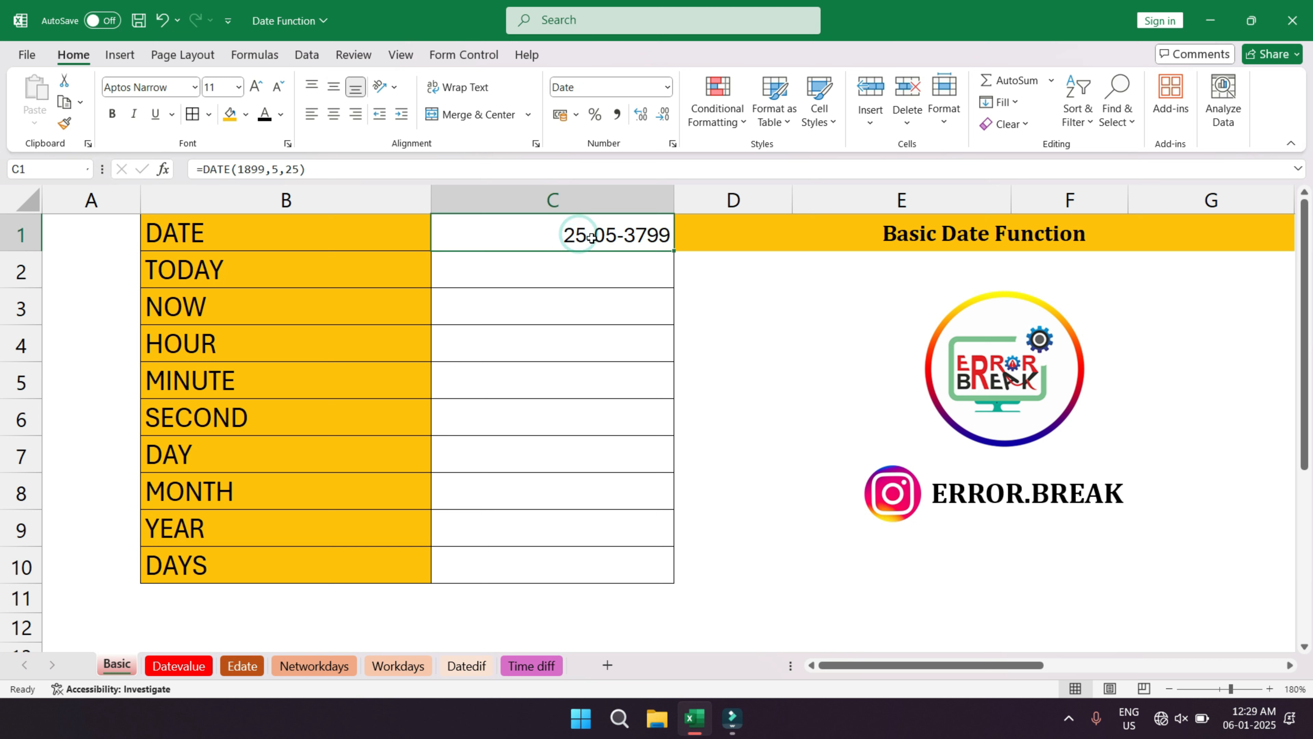
- Replace the year argument of the DATE formula in cell C1 with the expression 1900-1
{"action": "double_click", "coordinate": [620, 234]}
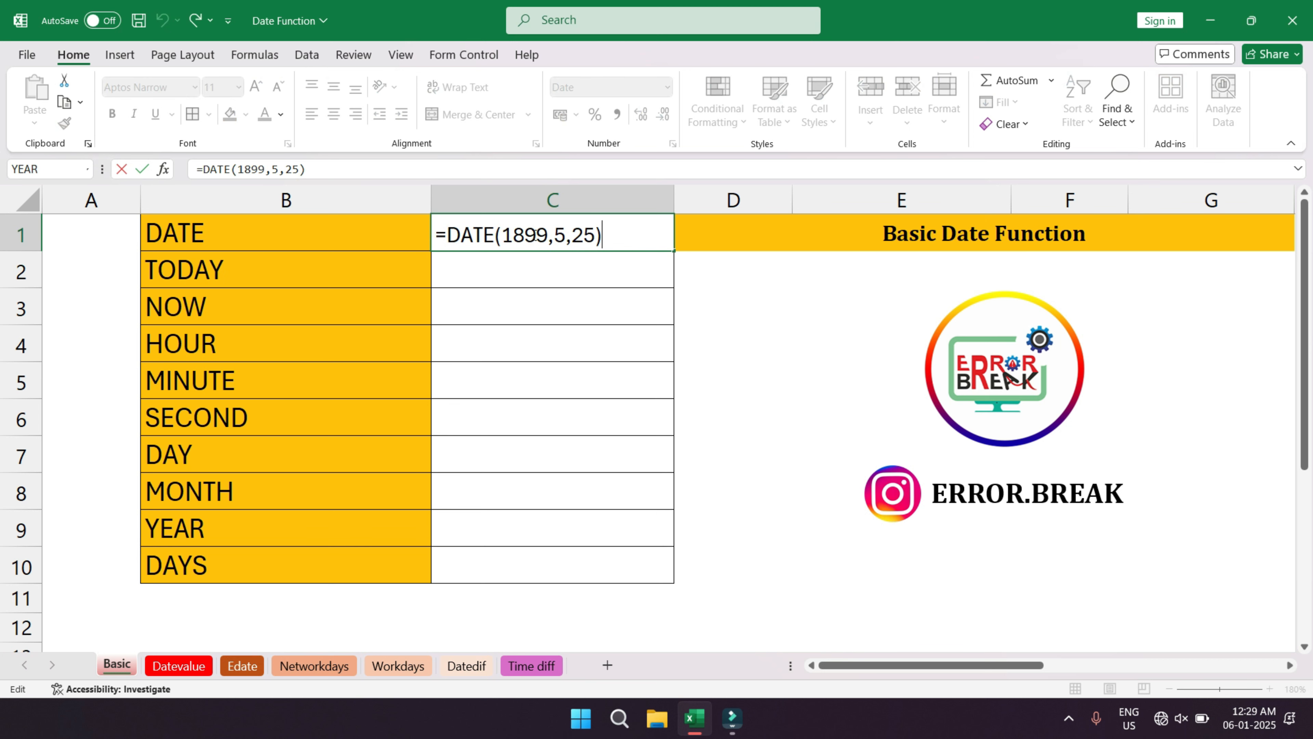
{"action": "left_click_drag", "start_coordinate": [549, 234], "coordinate": [502, 233]}
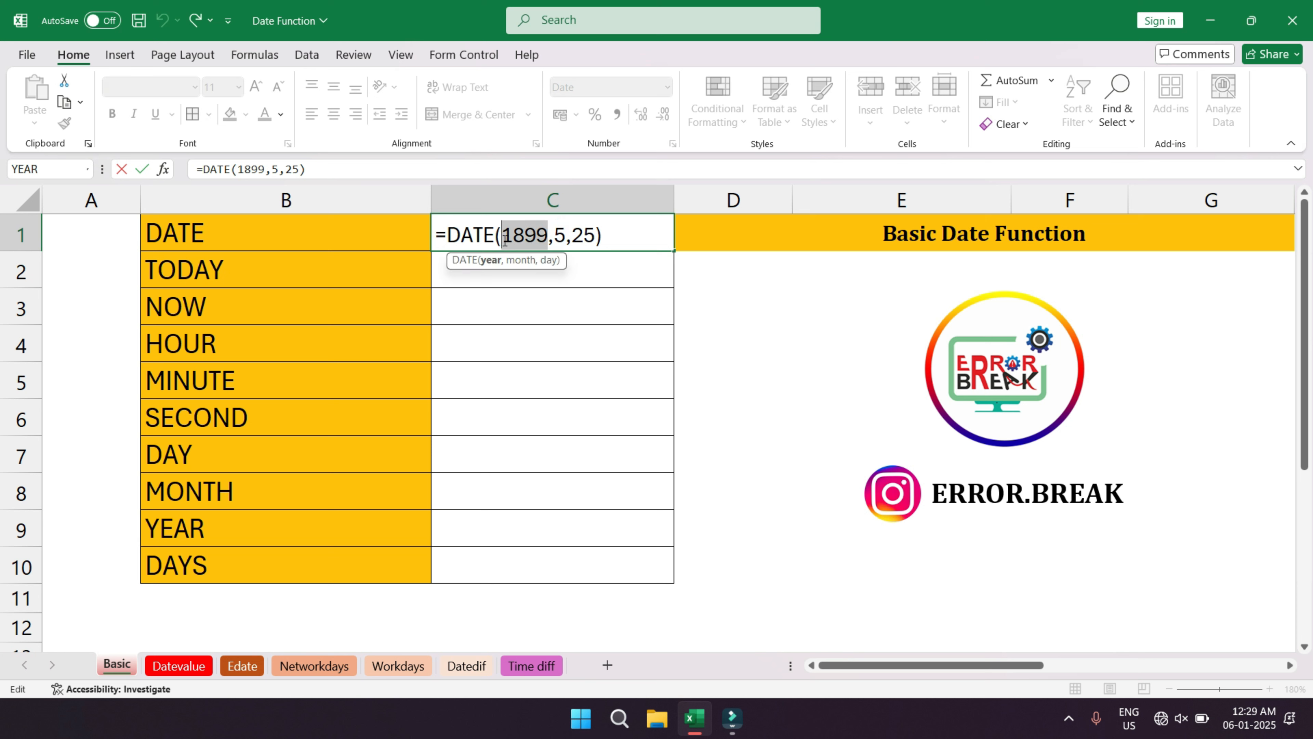
{"action": "type", "text": "199"}
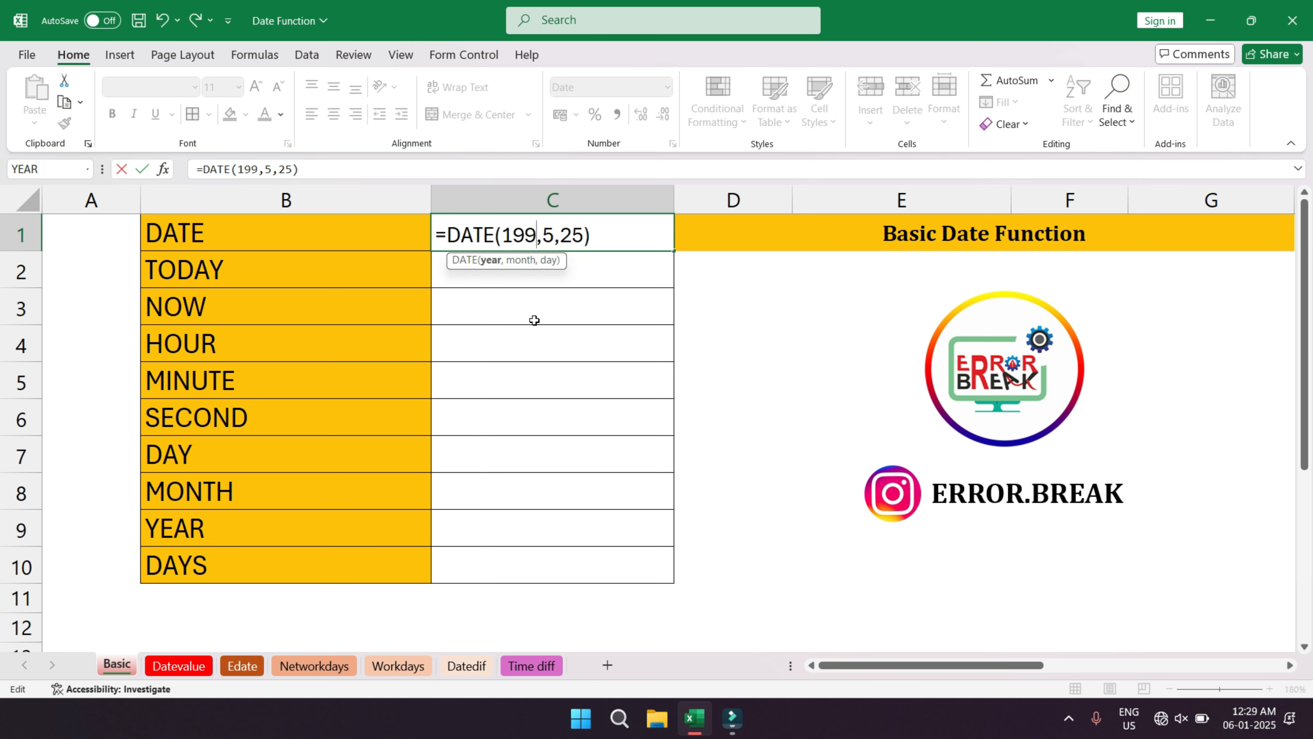
{"action": "key", "text": "BackSpace"}
{"action": "type", "text": "00-1"}
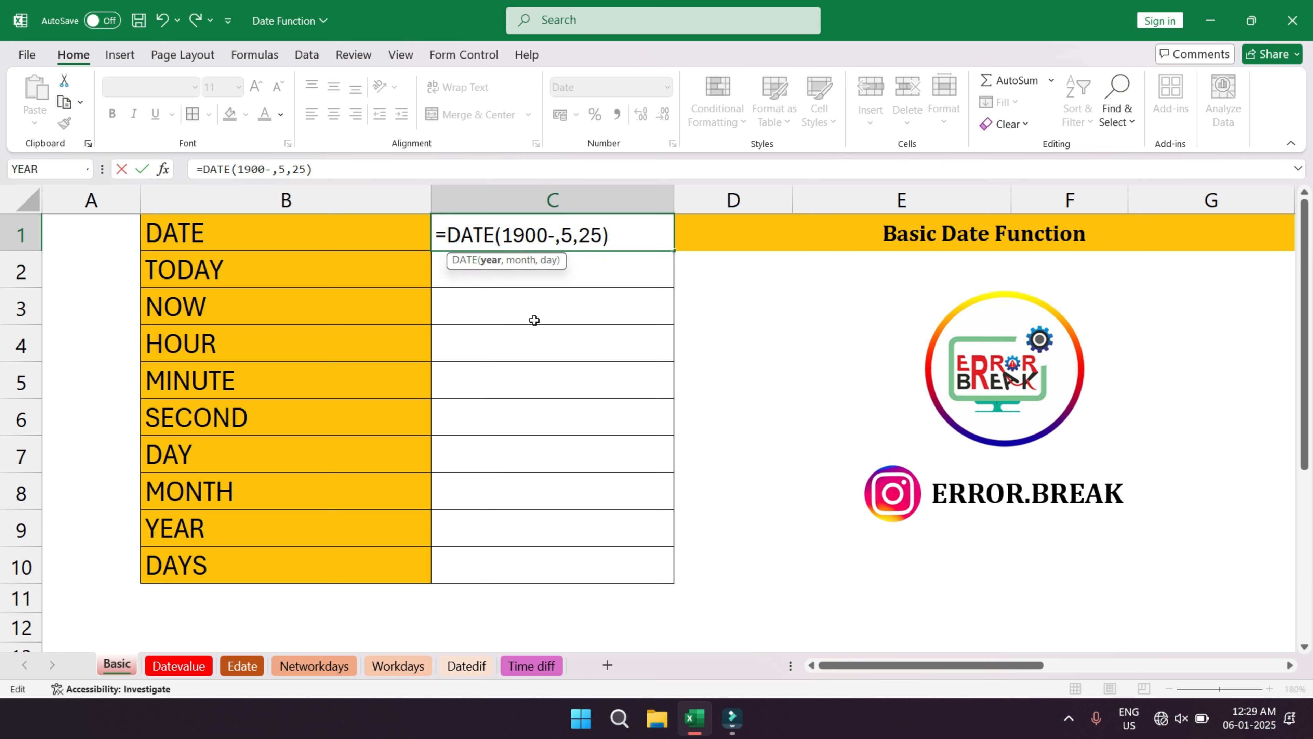
{"action": "key", "text": "Return"}
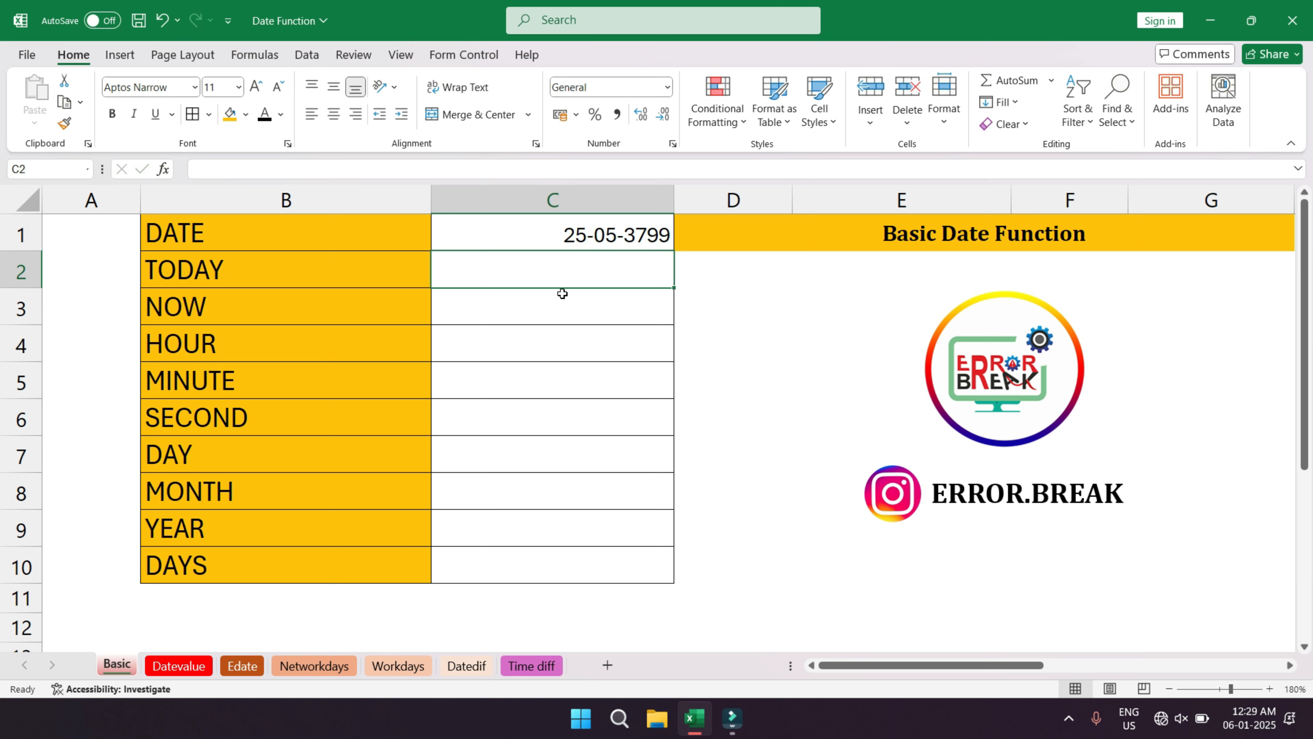
- Change the year argument of the DATE formula in cell C1 to 1800
{"action": "left_click", "coordinate": [646, 235]}
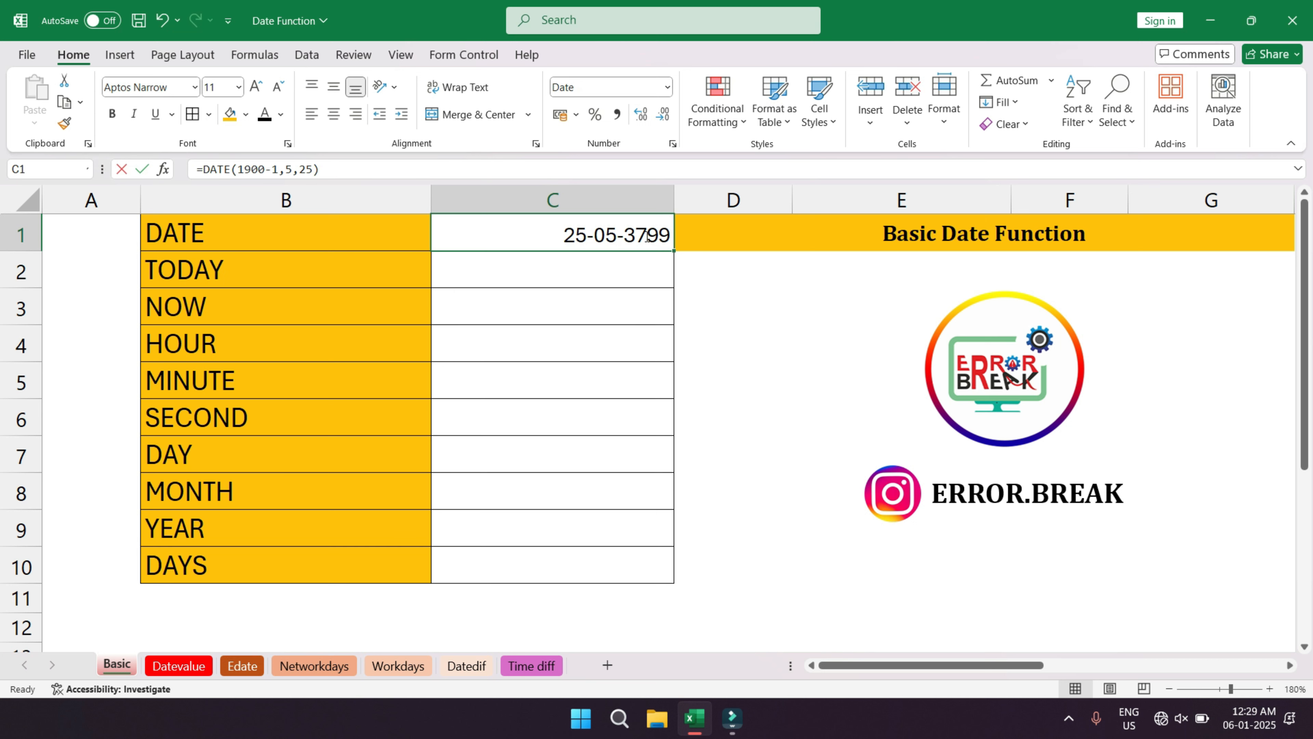
{"action": "double_click", "coordinate": [647, 235]}
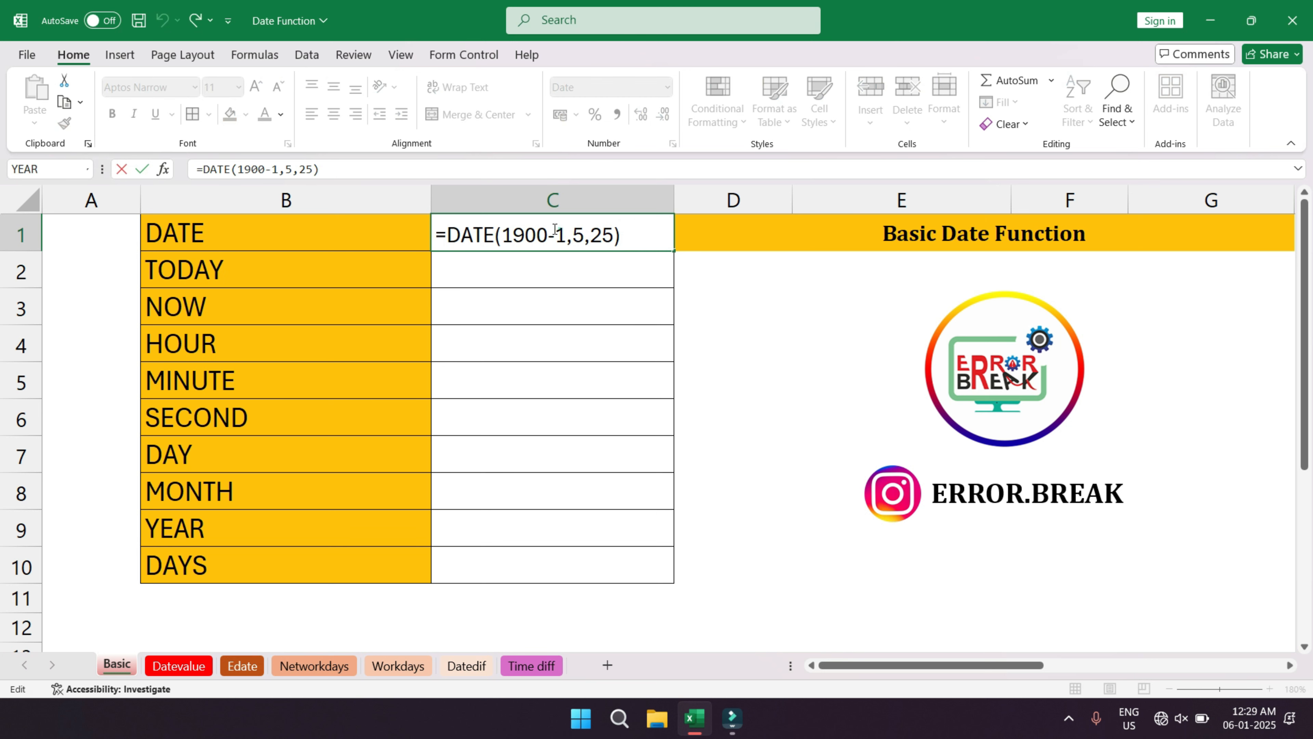
{"action": "left_click_drag", "start_coordinate": [555, 234], "coordinate": [513, 234]}
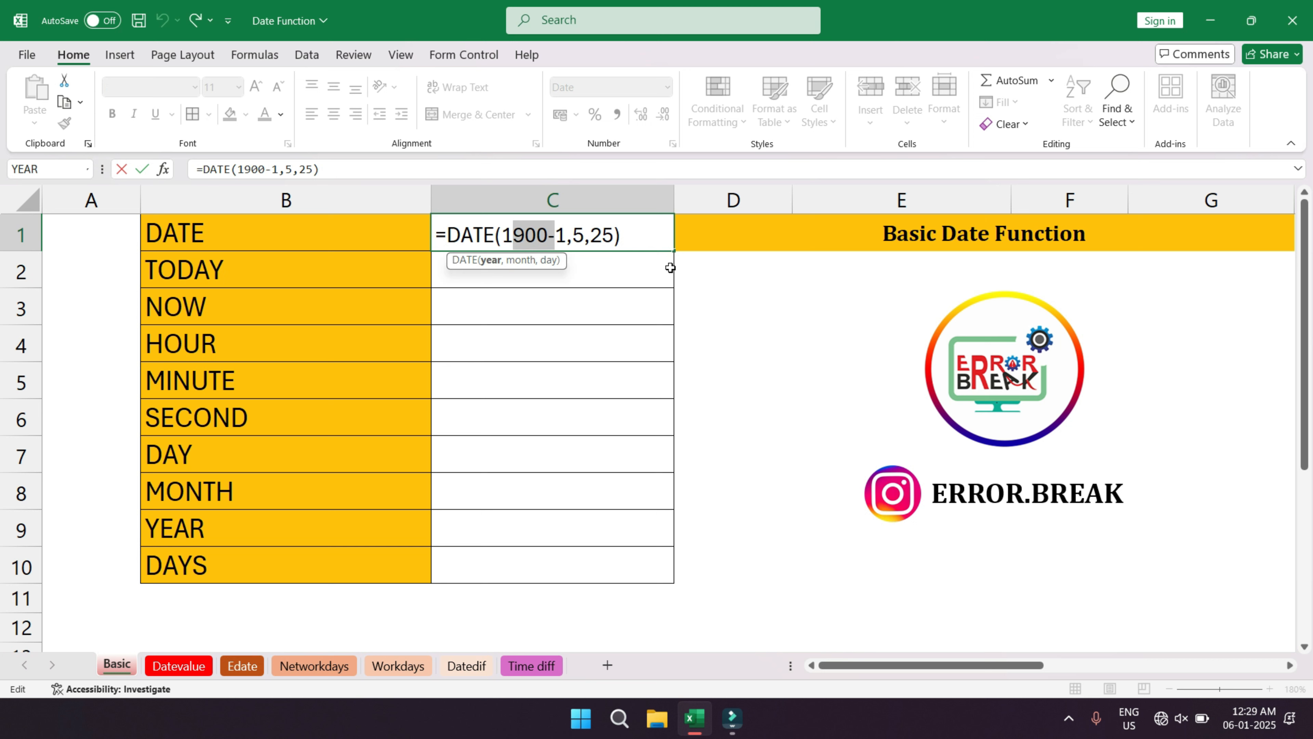
{"action": "key", "text": "Return"}
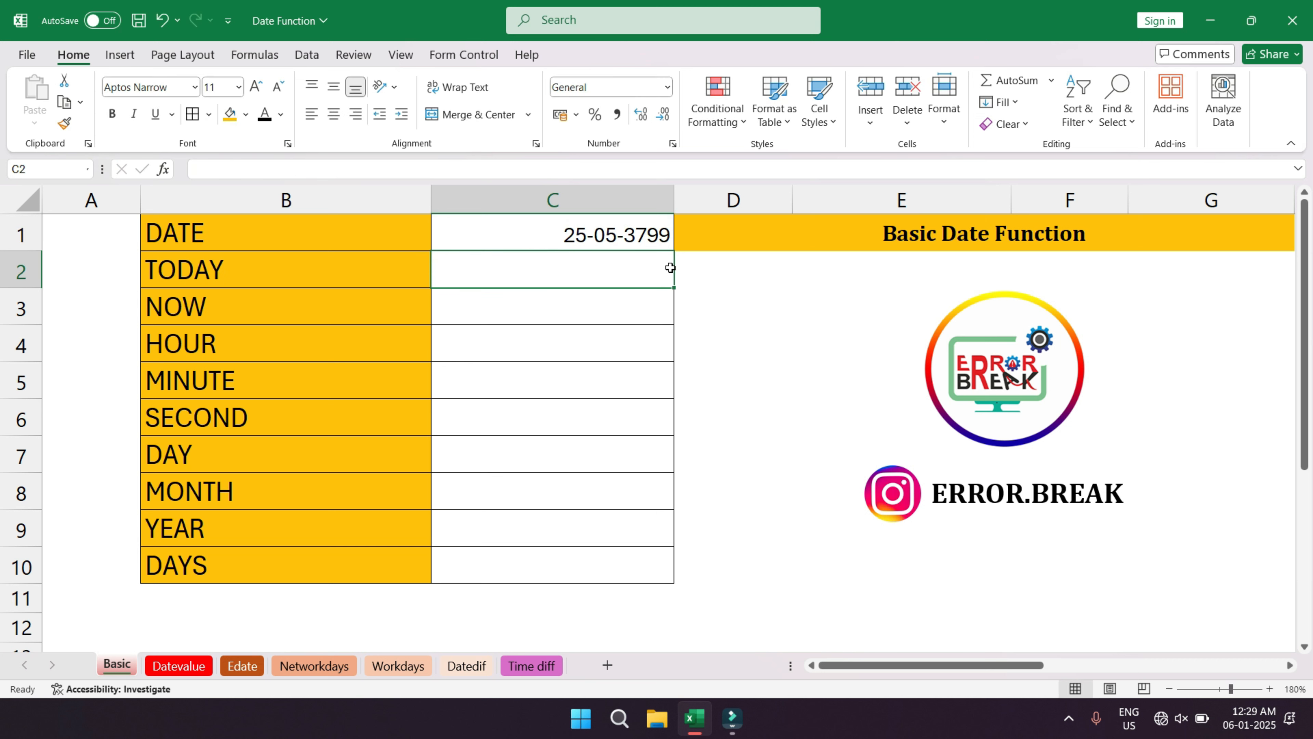
{"action": "double_click", "coordinate": [640, 238]}
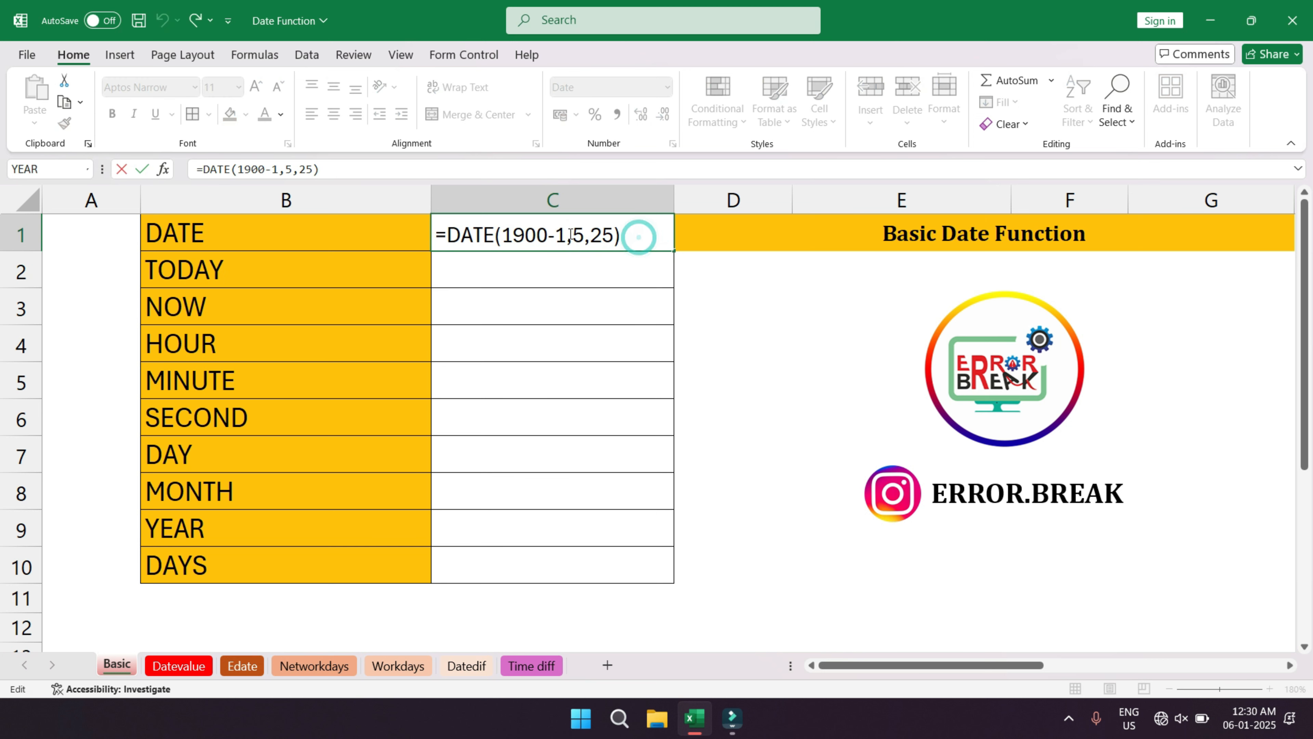
{"action": "left_click_drag", "start_coordinate": [566, 236], "coordinate": [498, 238]}
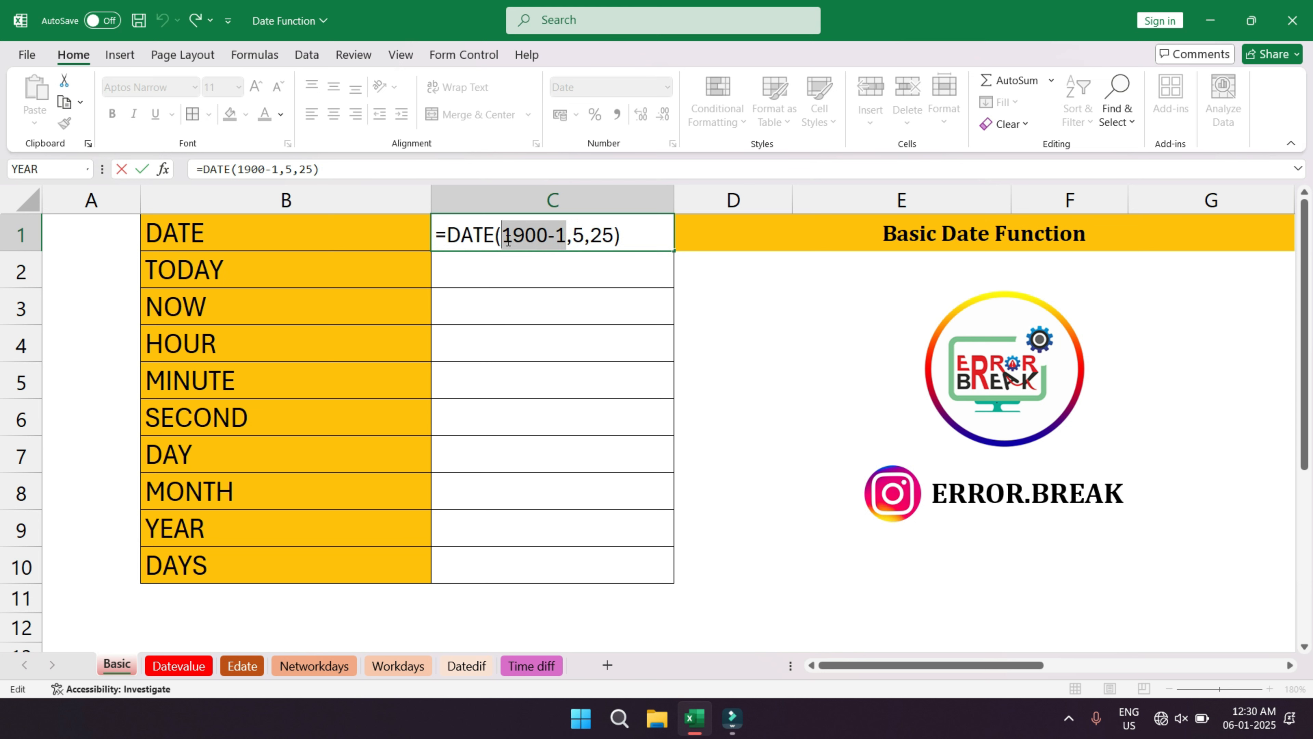
{"action": "type", "text": "1800"}
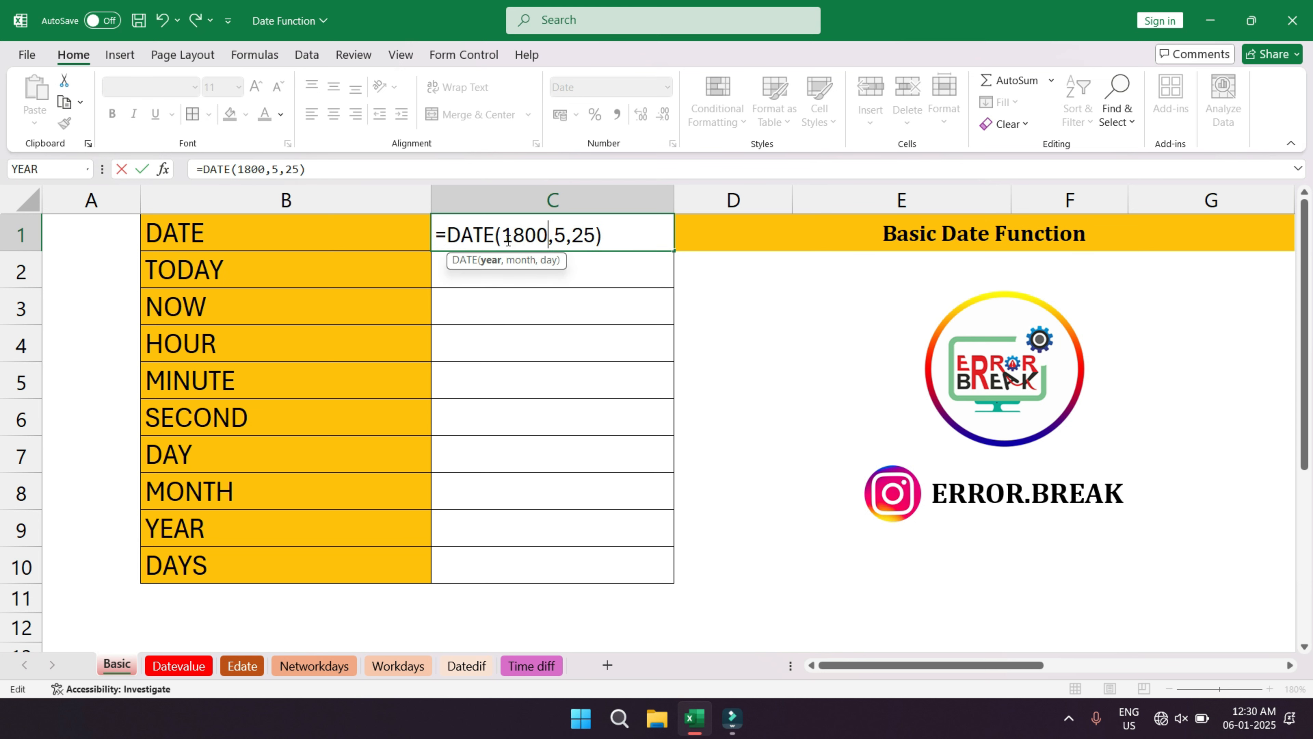
{"action": "key", "text": "Return"}
{"action": "left_click", "coordinate": [609, 236]}
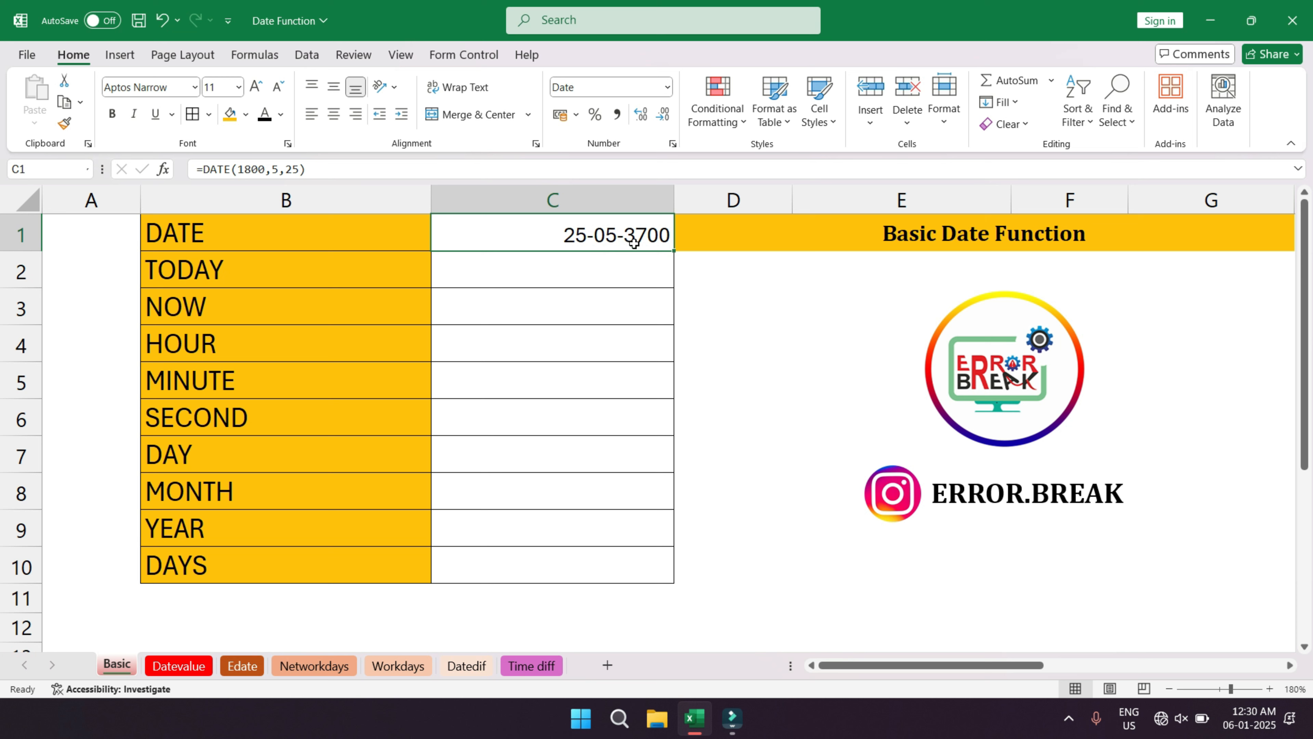
- Add 1900 and 1800 in cell D3 with the formula =1900+1800
{"action": "left_click", "coordinate": [748, 302]}
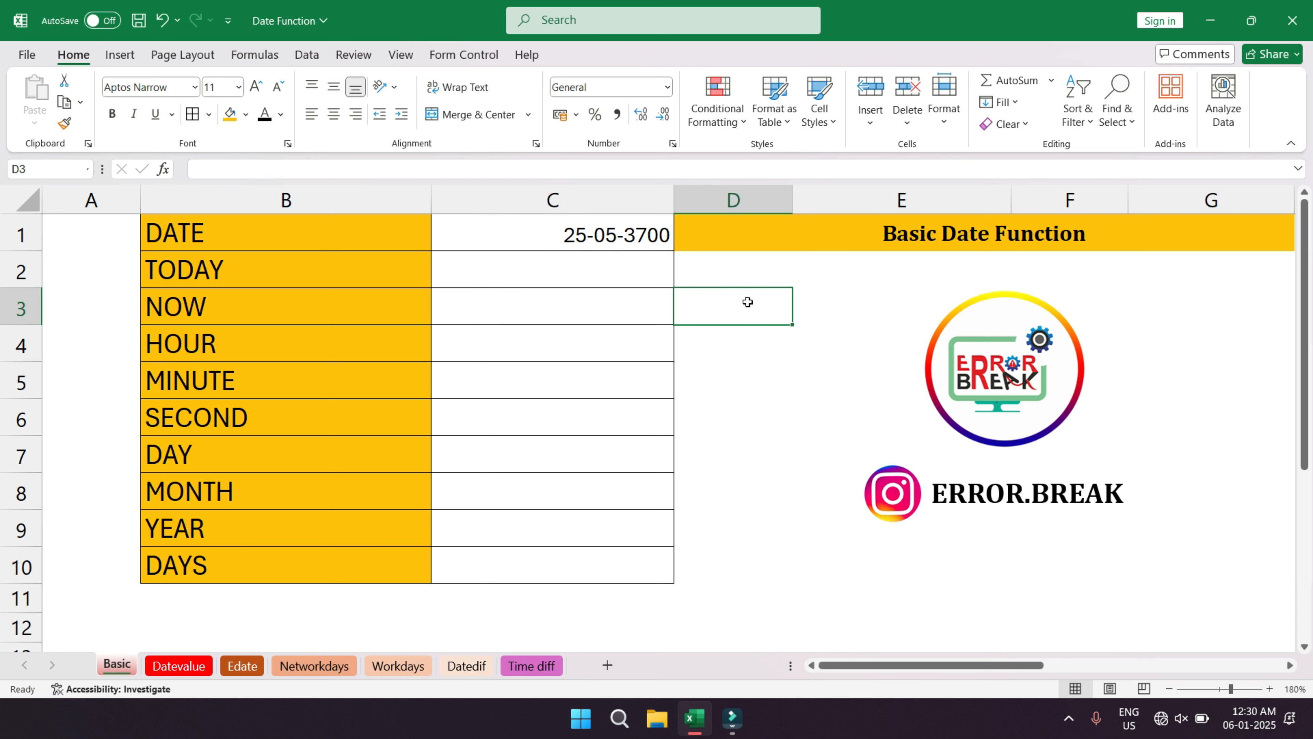
{"action": "type", "text": "="}
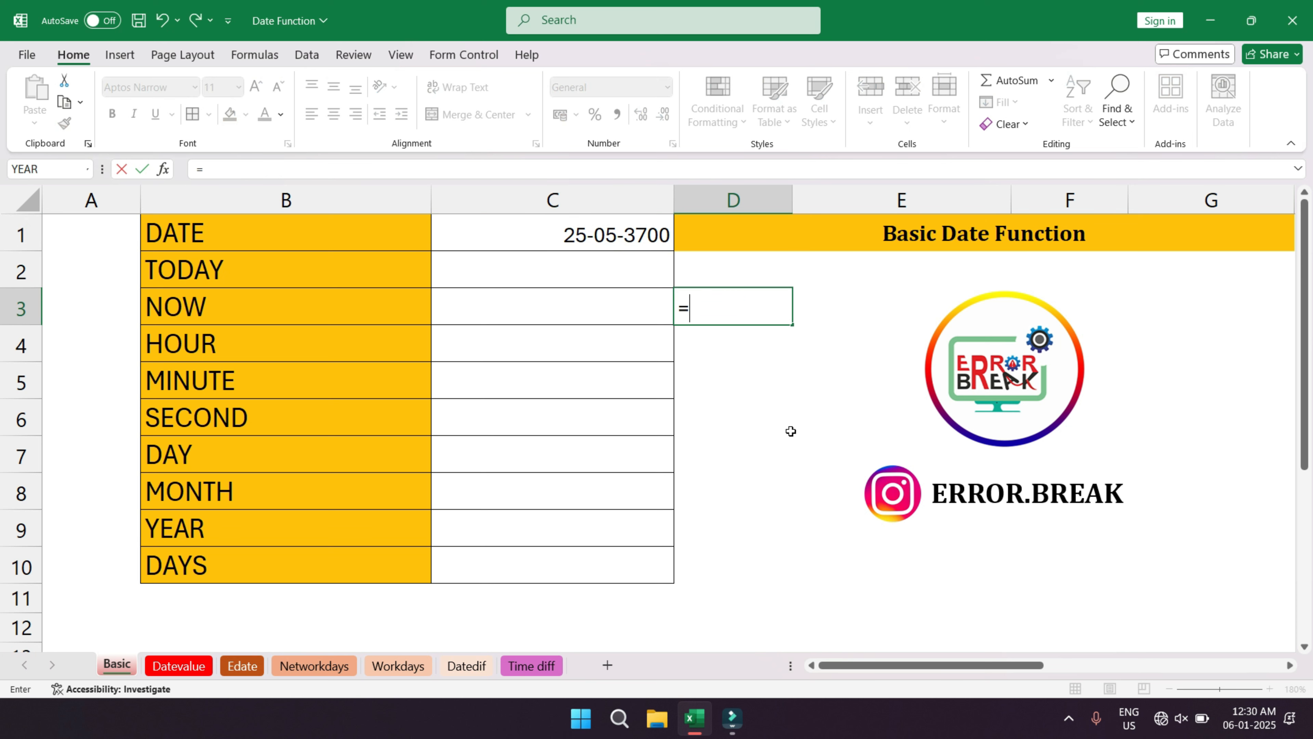
{"action": "type", "text": "1900+1800"}
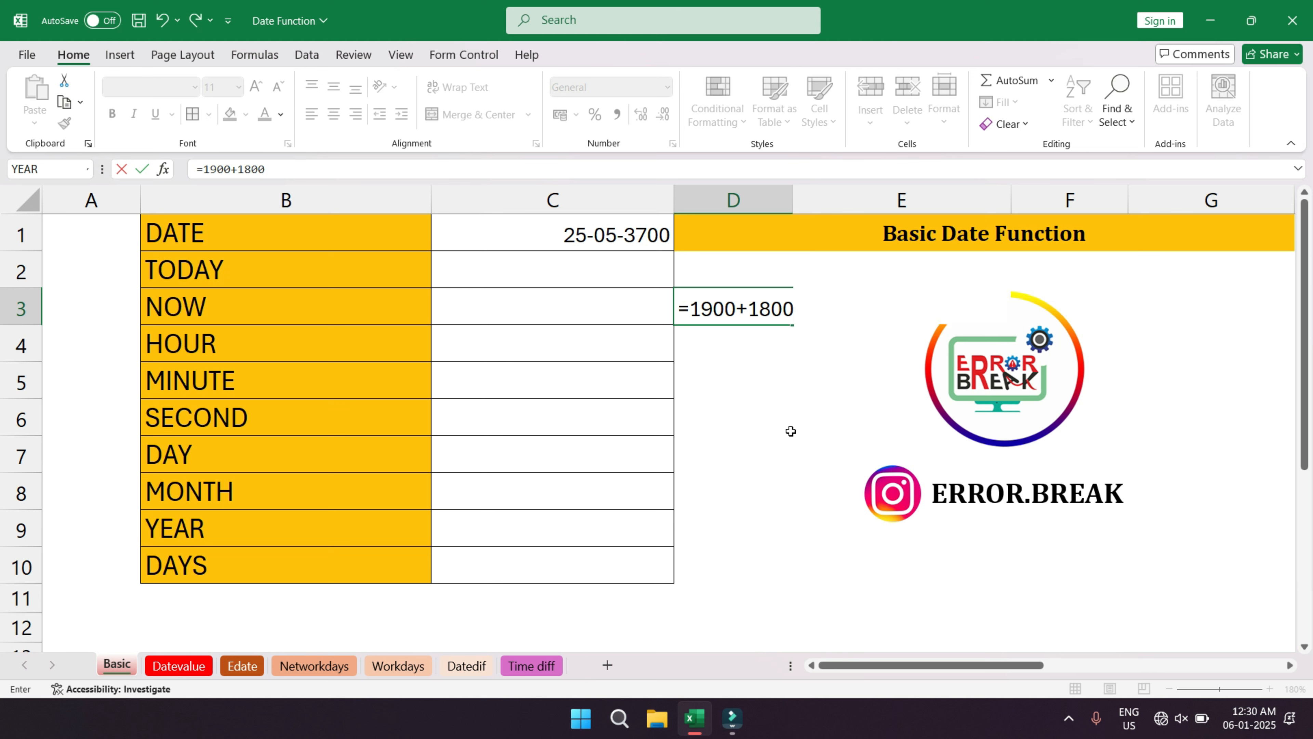
{"action": "key", "text": "Return"}
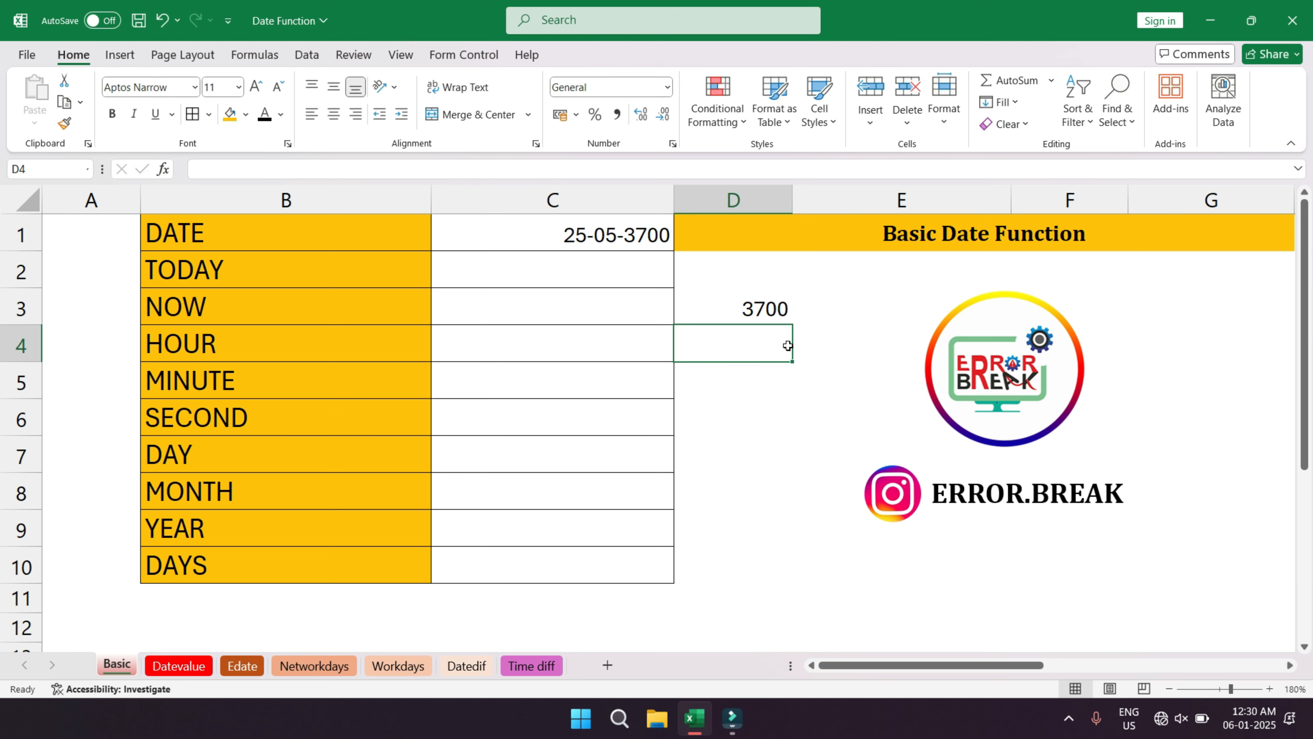
{"action": "left_click", "coordinate": [754, 305]}
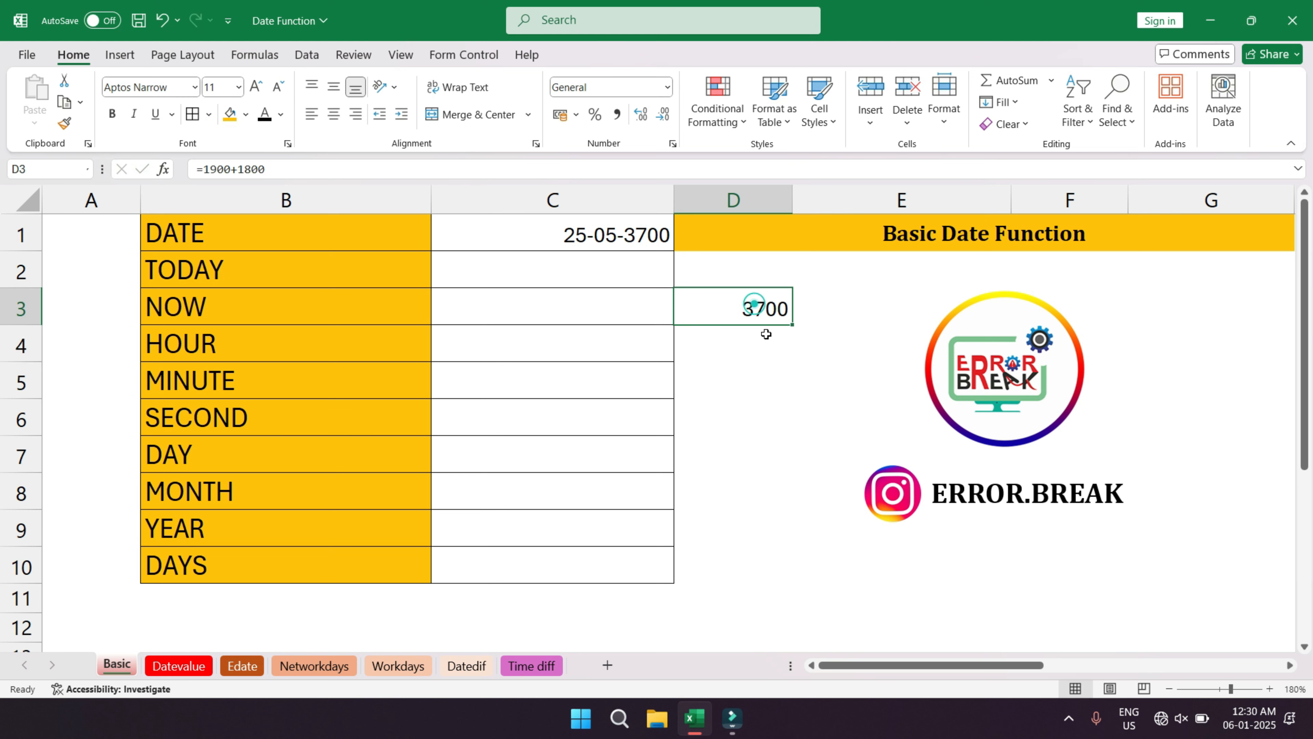
- Change the year argument of the DATE formula in cell C1 to 10000
{"action": "double_click", "coordinate": [583, 237]}
{"action": "double_click", "coordinate": [518, 236]}
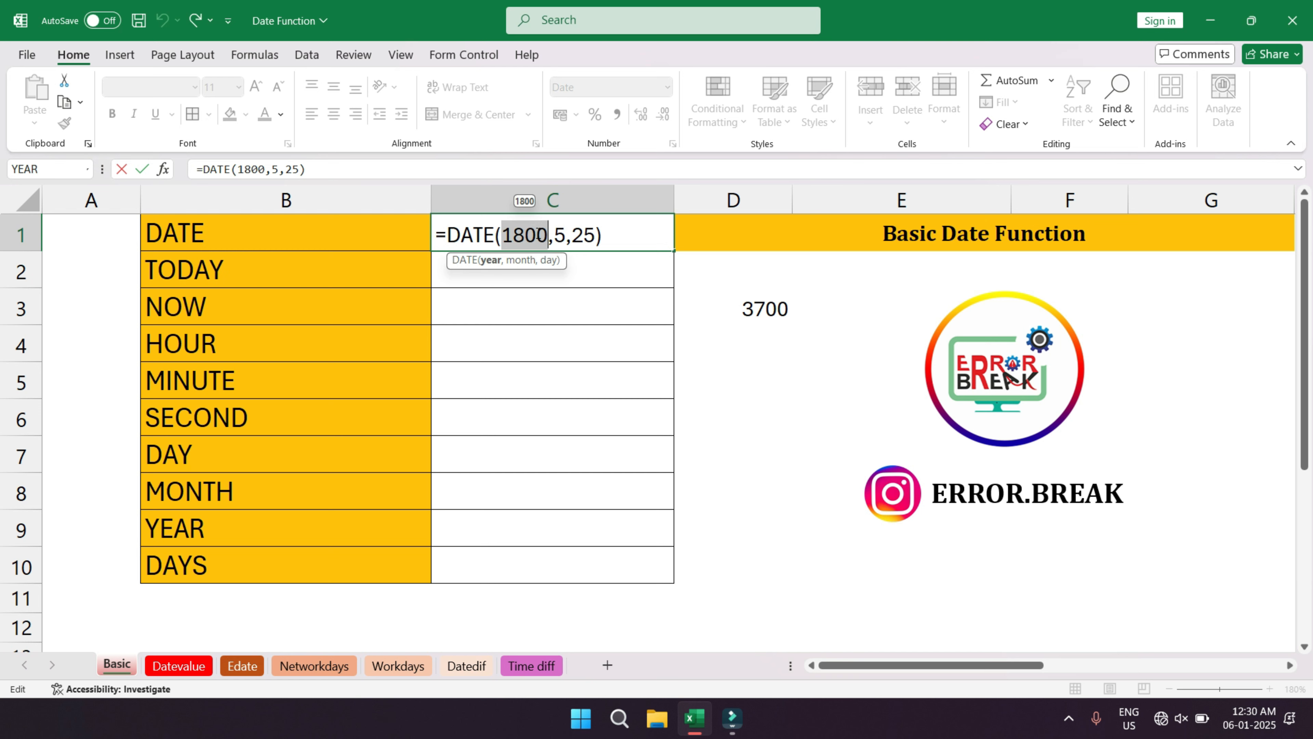
{"action": "key", "text": "Return"}
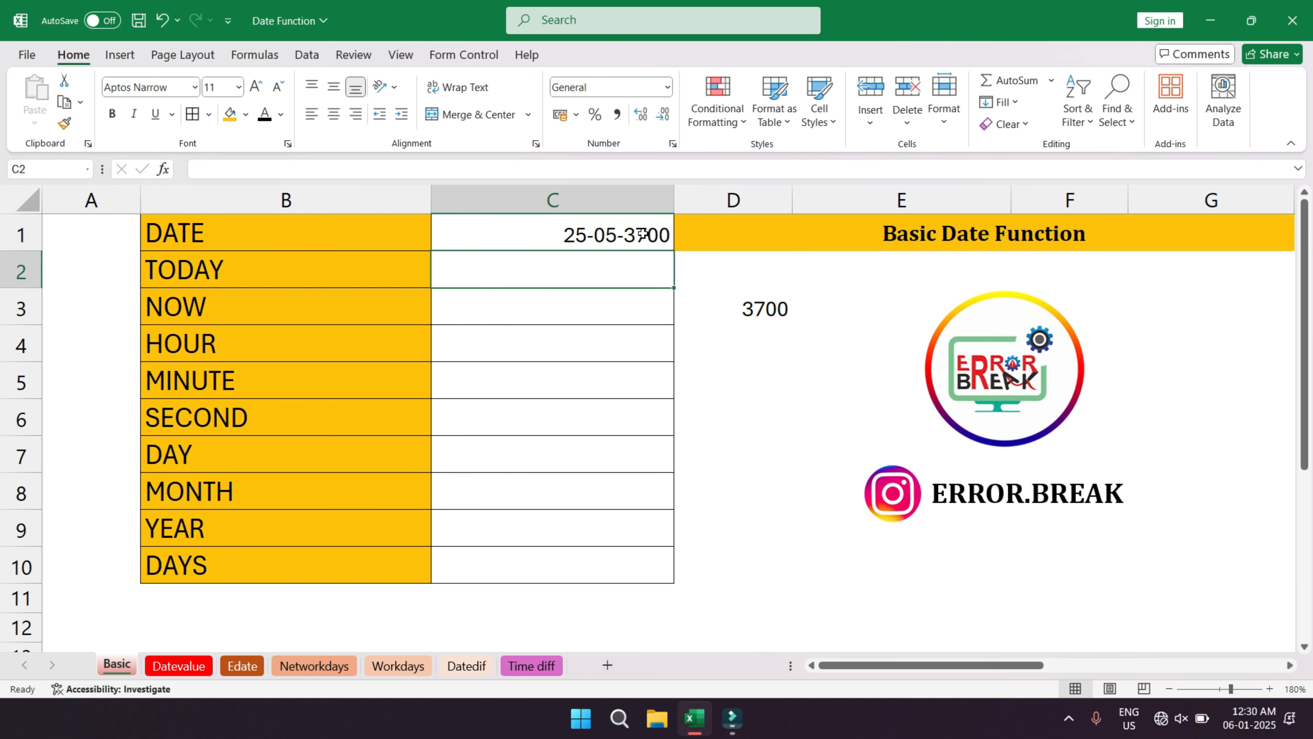
{"action": "left_click", "coordinate": [643, 234]}
{"action": "double_click", "coordinate": [643, 234]}
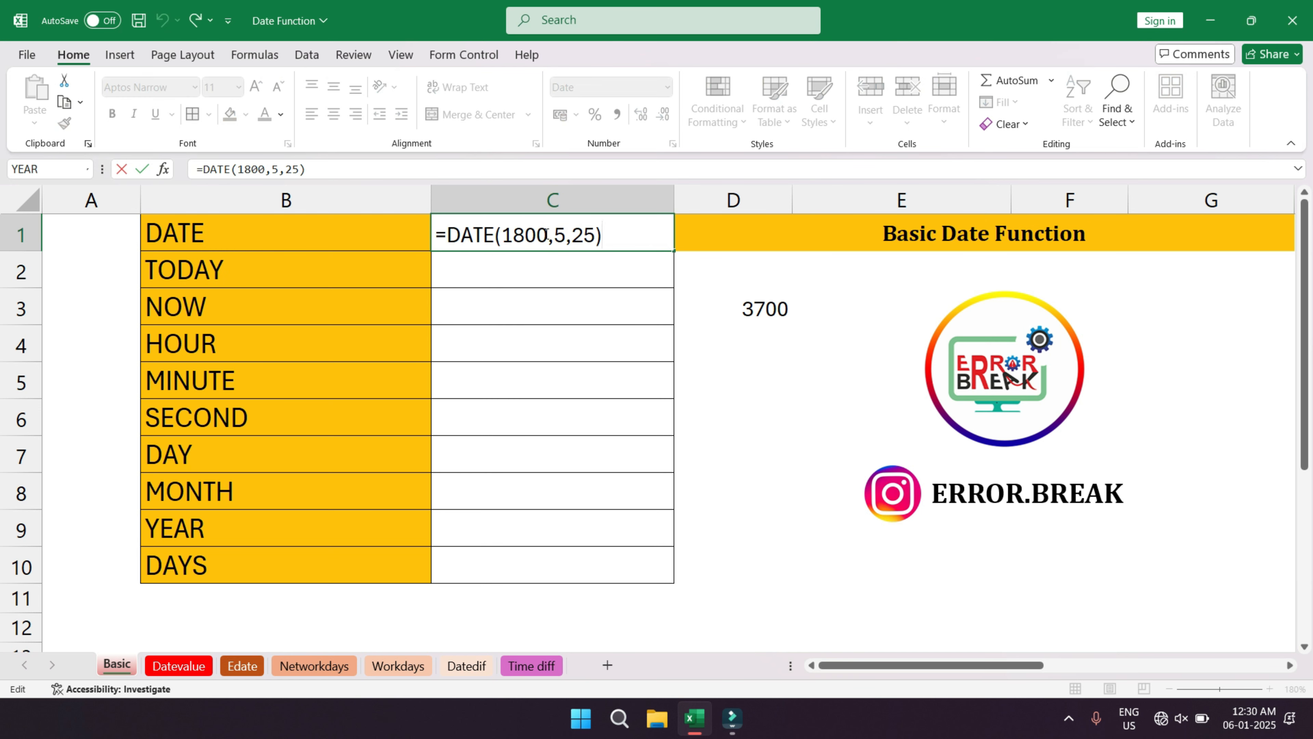
{"action": "left_click_drag", "start_coordinate": [547, 234], "coordinate": [525, 235]}
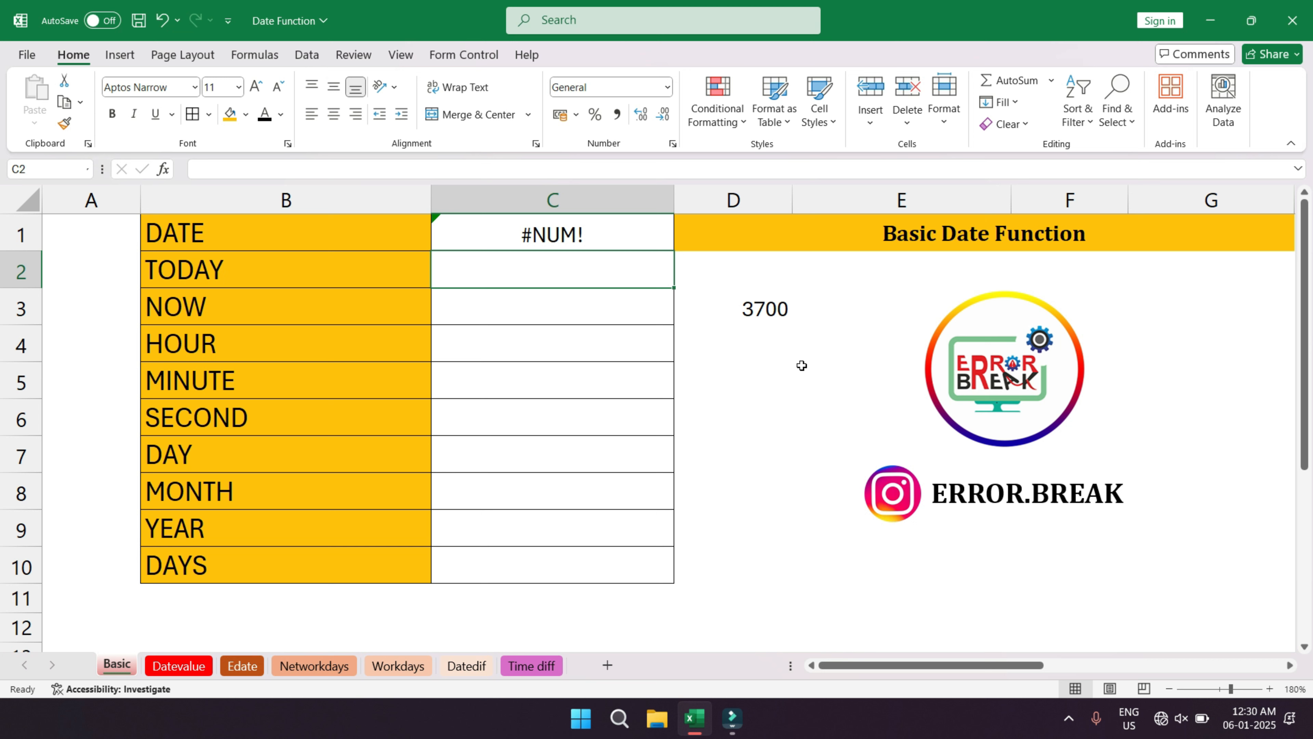
- Replace the year argument of the DATE formula in cell C1 with the negative value -2
{"action": "left_click", "coordinate": [581, 232]}
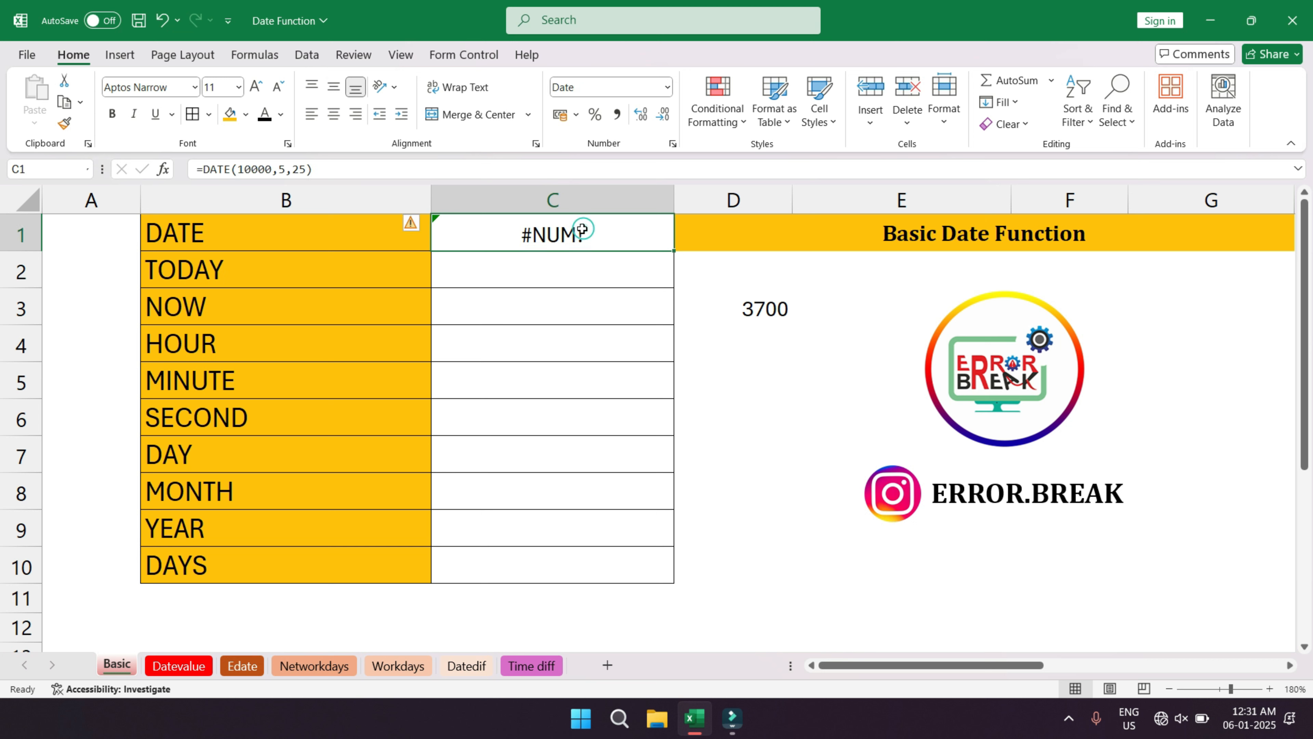
{"action": "double_click", "coordinate": [569, 234]}
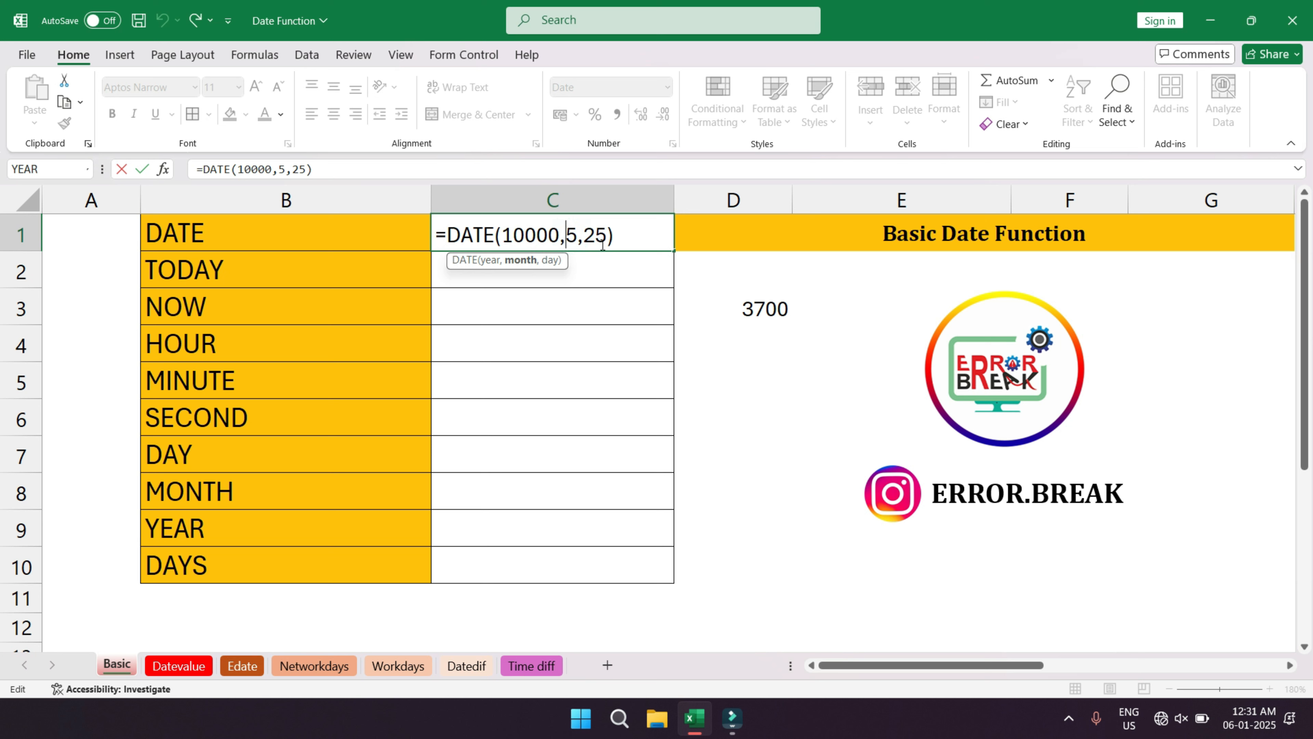
{"action": "left_click_drag", "start_coordinate": [559, 237], "coordinate": [504, 243]}
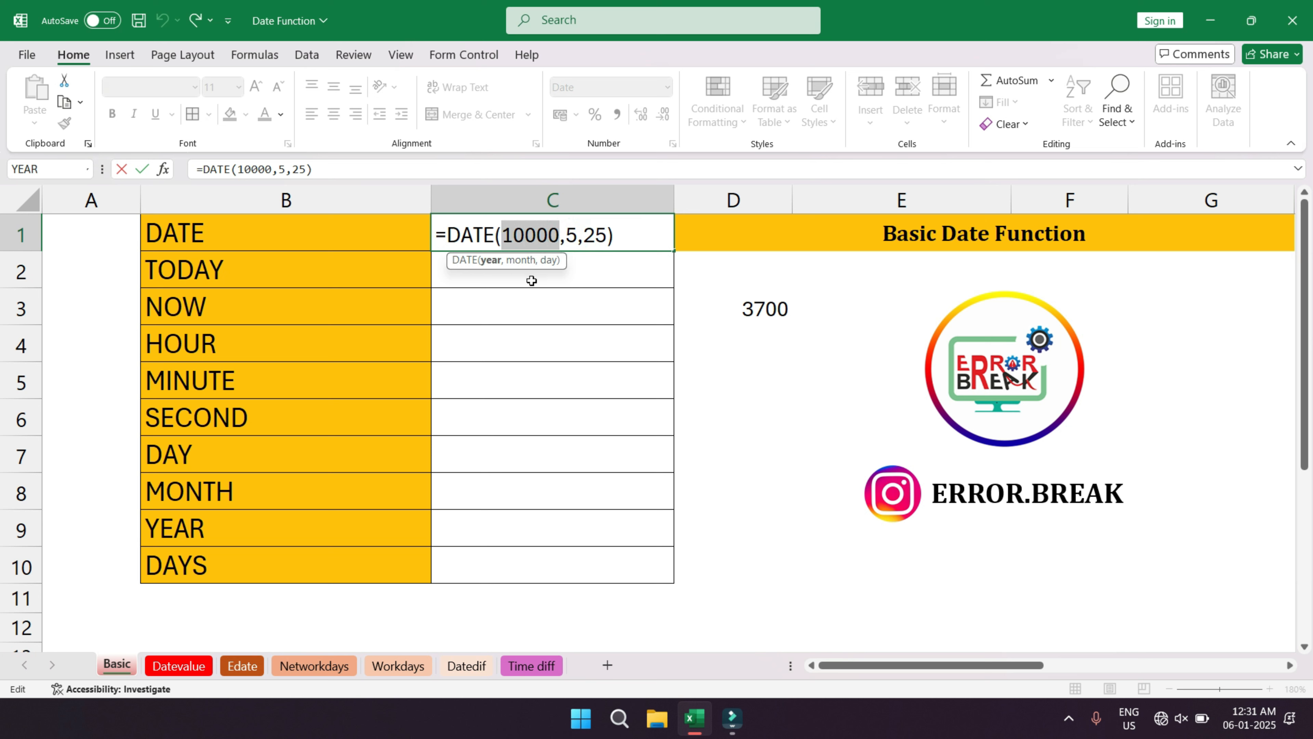
{"action": "type", "text": "-2"}
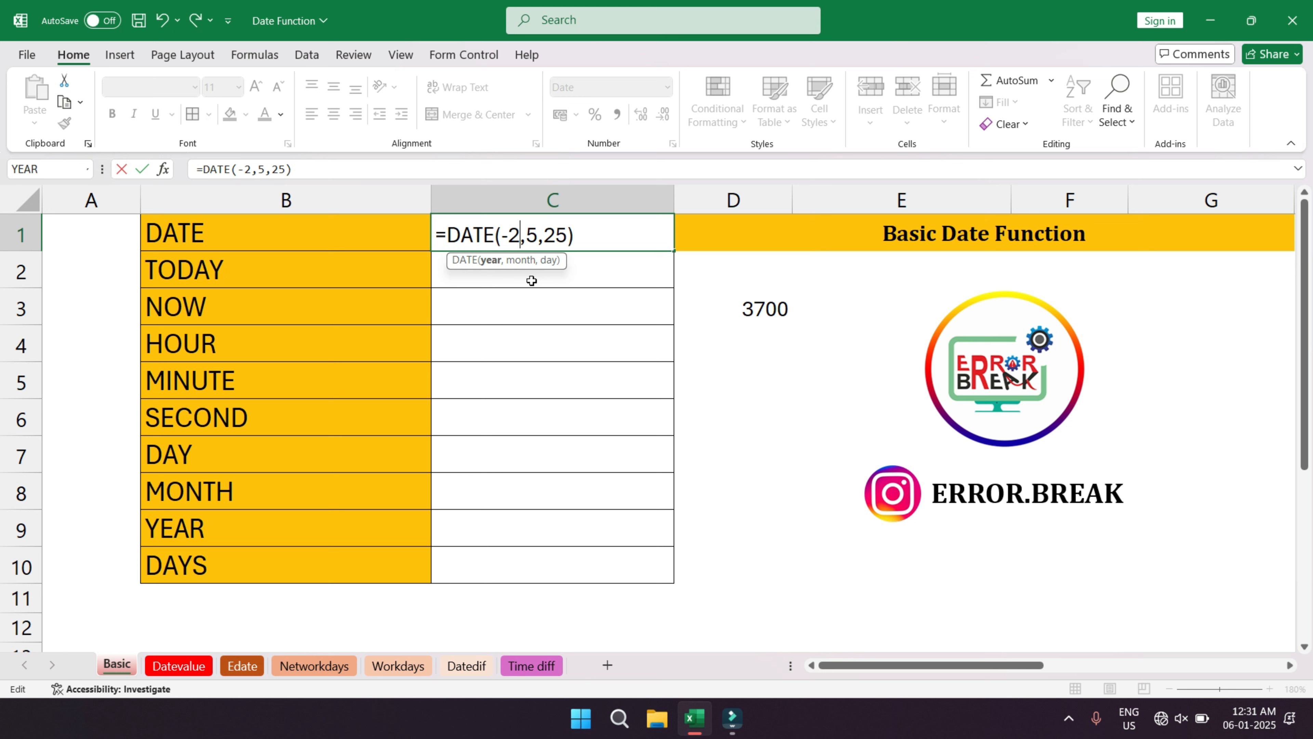
{"action": "key", "text": "Return"}
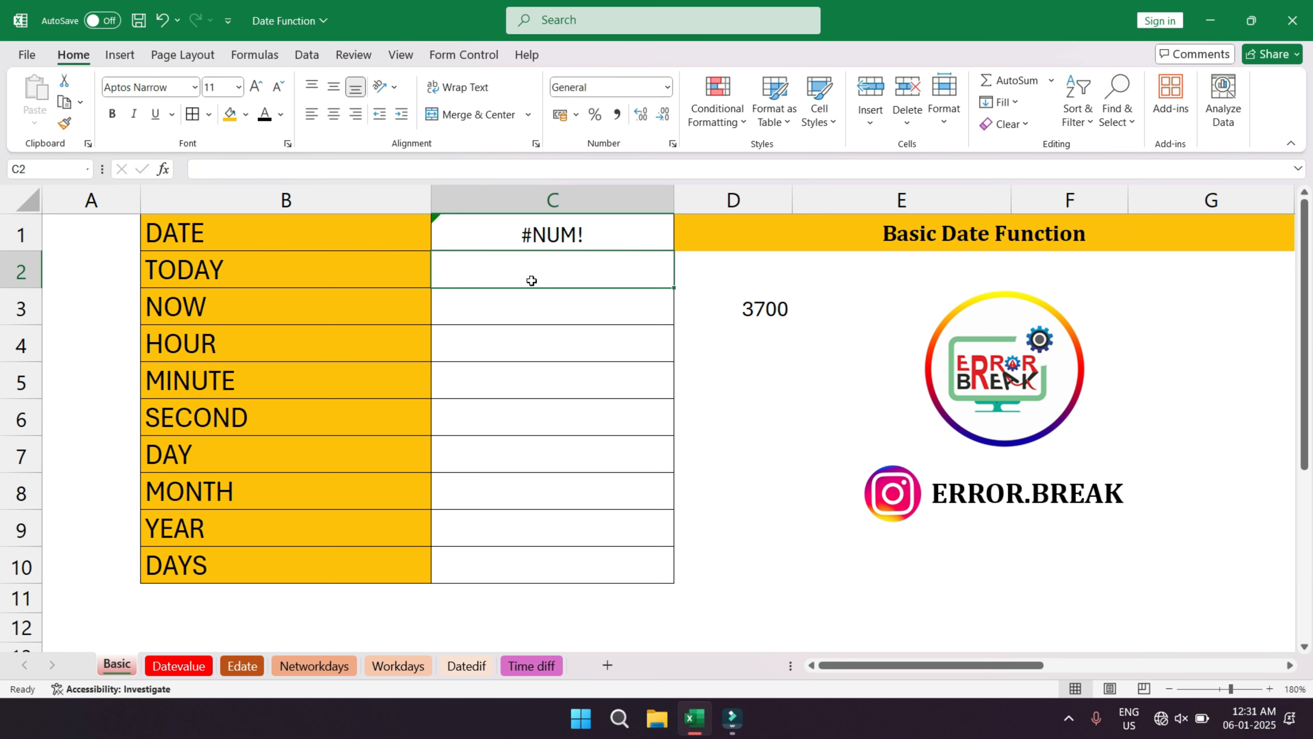
- Set the year argument of the DATE formula in cell C1 to 2024
{"action": "left_click", "coordinate": [513, 227]}
{"action": "double_click", "coordinate": [508, 232]}
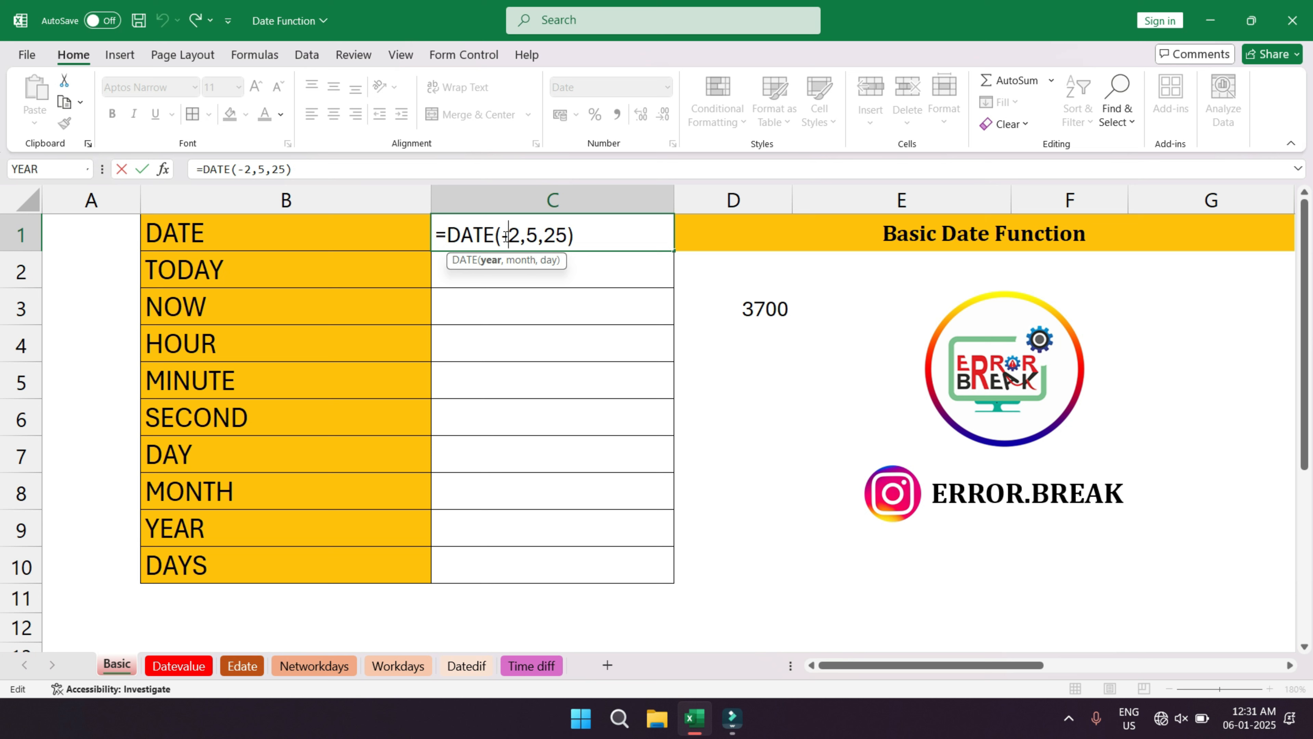
{"action": "left_click_drag", "start_coordinate": [503, 236], "coordinate": [522, 240]}
{"action": "type", "text": "2024"}
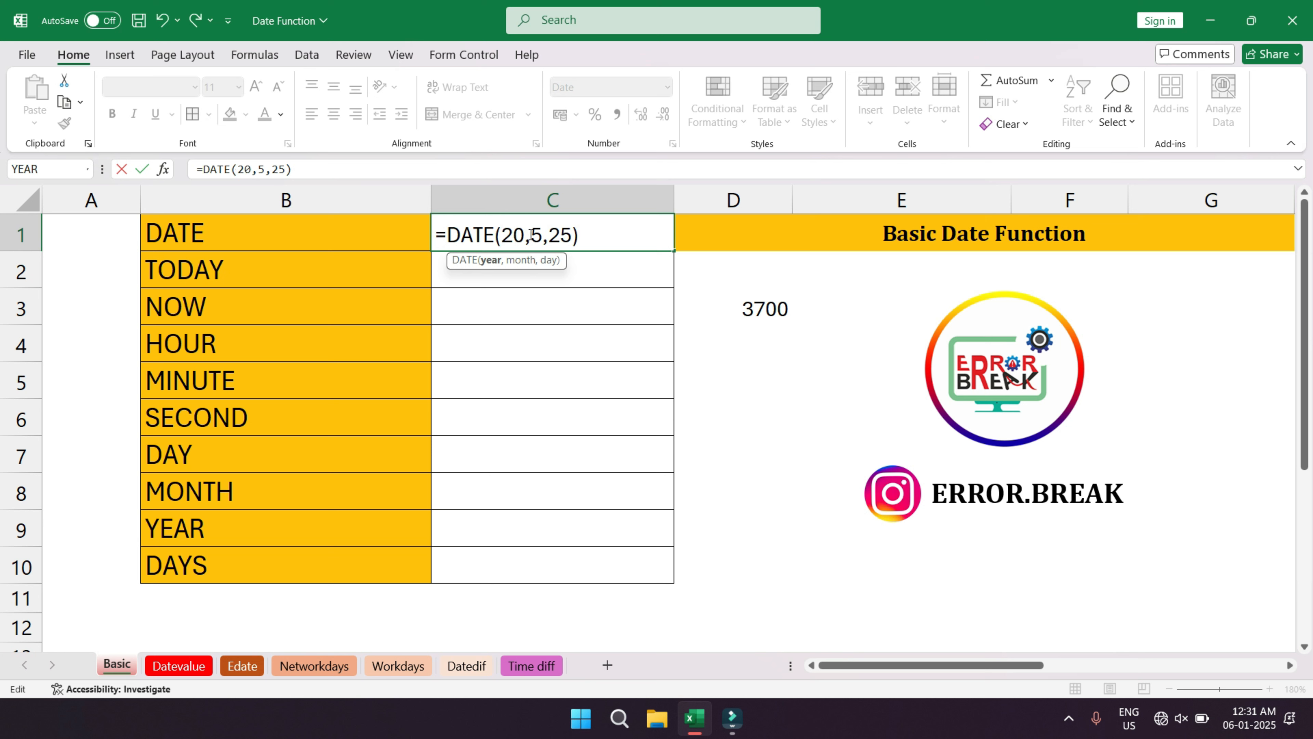
{"action": "key", "text": "Return"}
- Set the month argument of the DATE formula in cell C1 to 15
{"action": "left_click", "coordinate": [565, 244]}
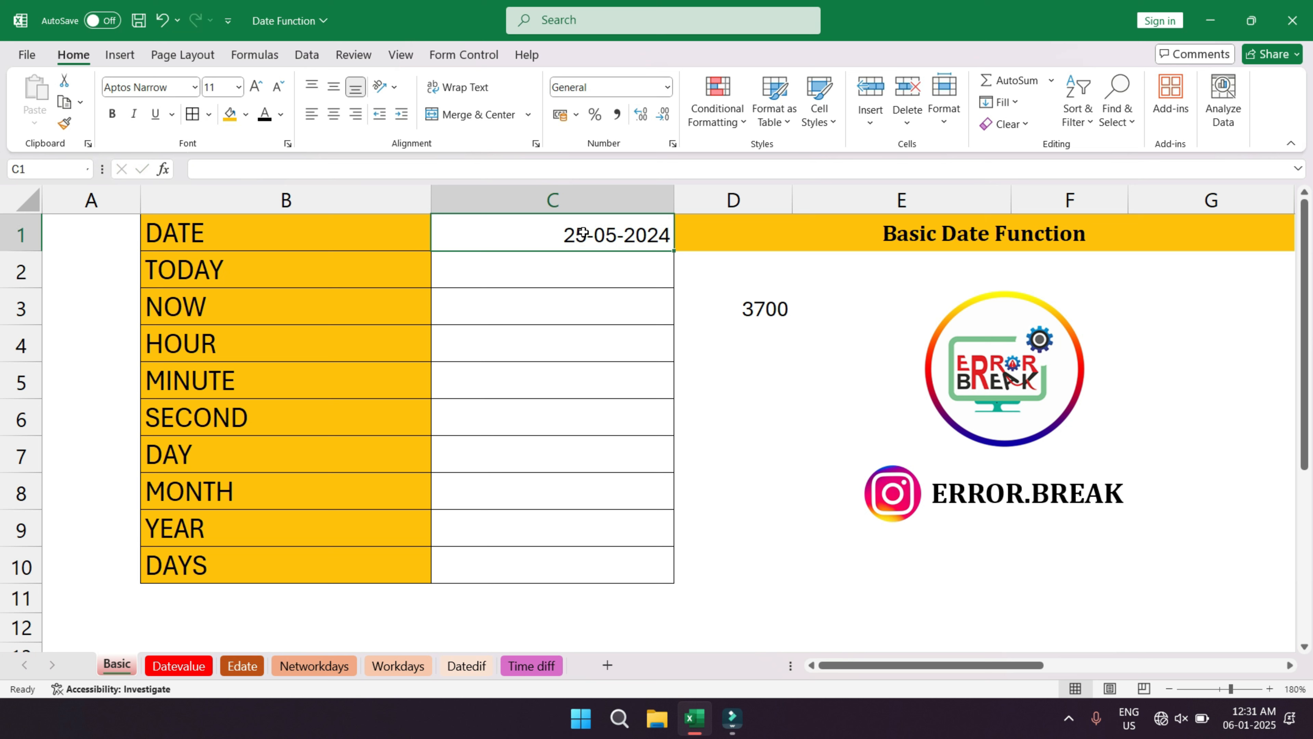
{"action": "double_click", "coordinate": [608, 234]}
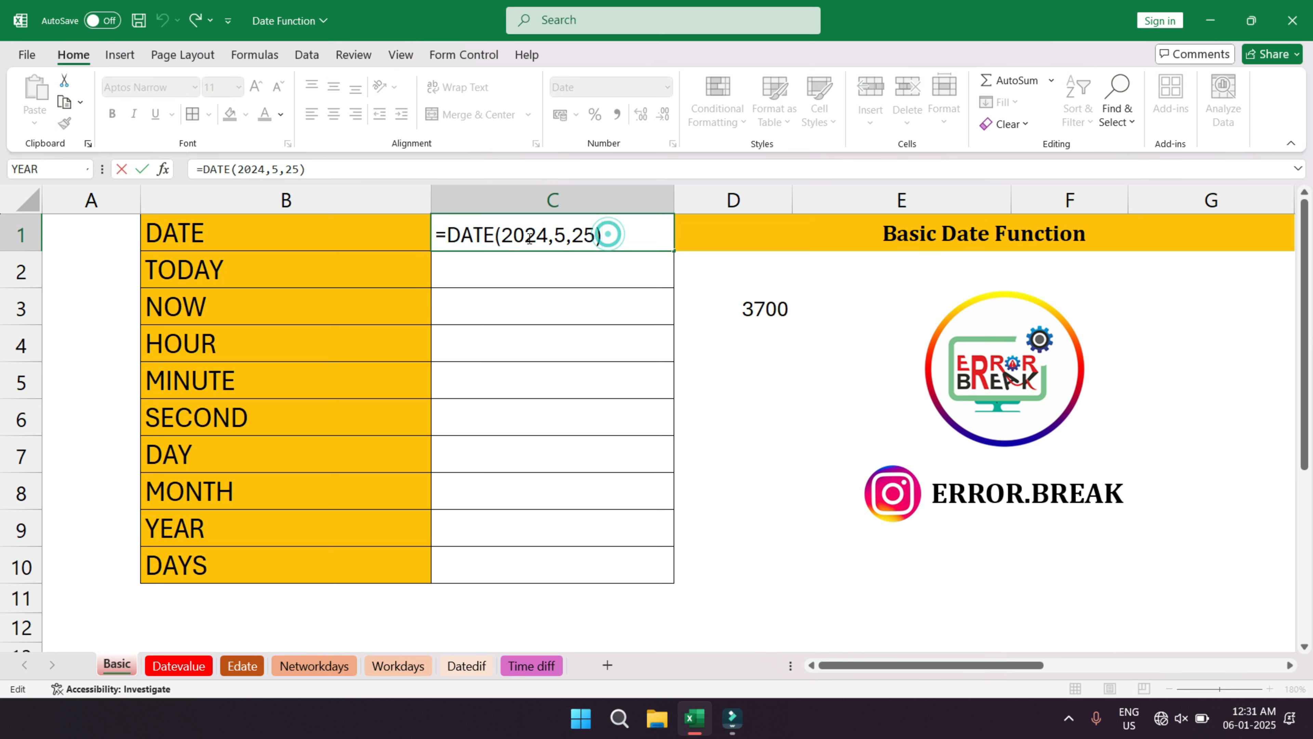
{"action": "double_click", "coordinate": [559, 235]}
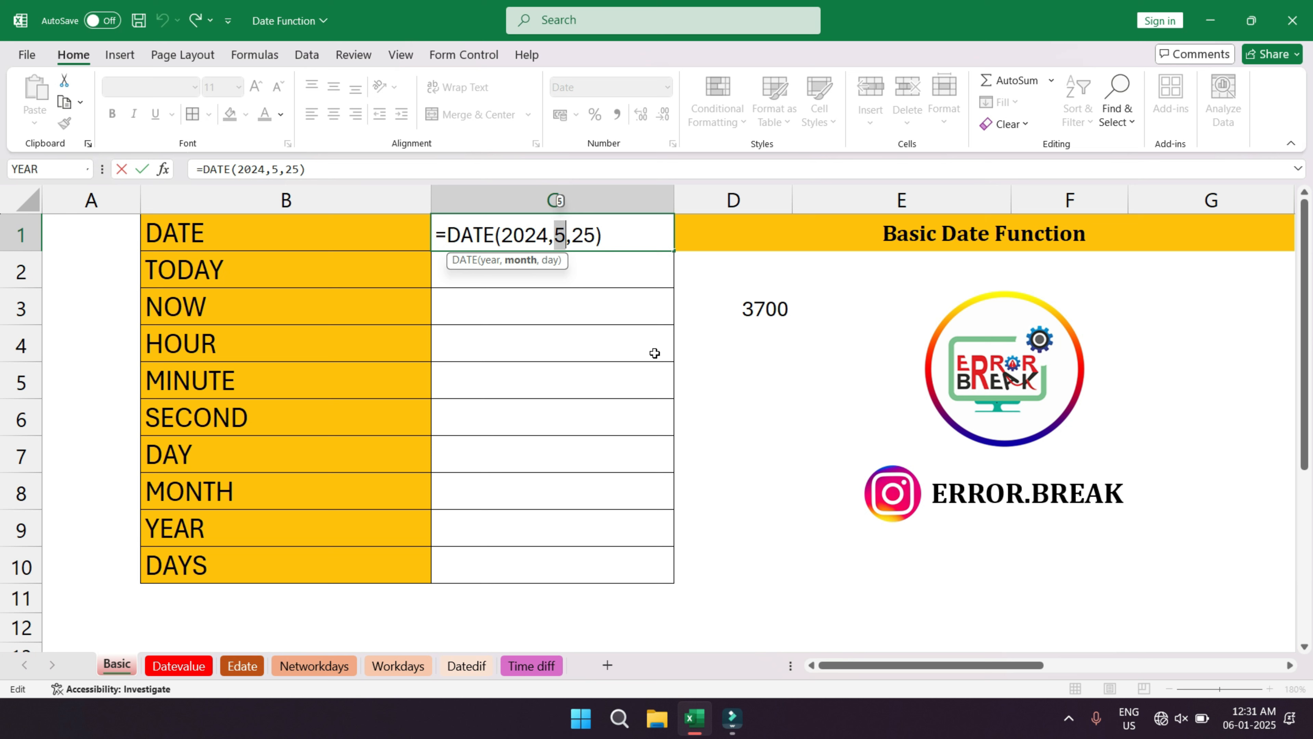
{"action": "type", "text": "15"}
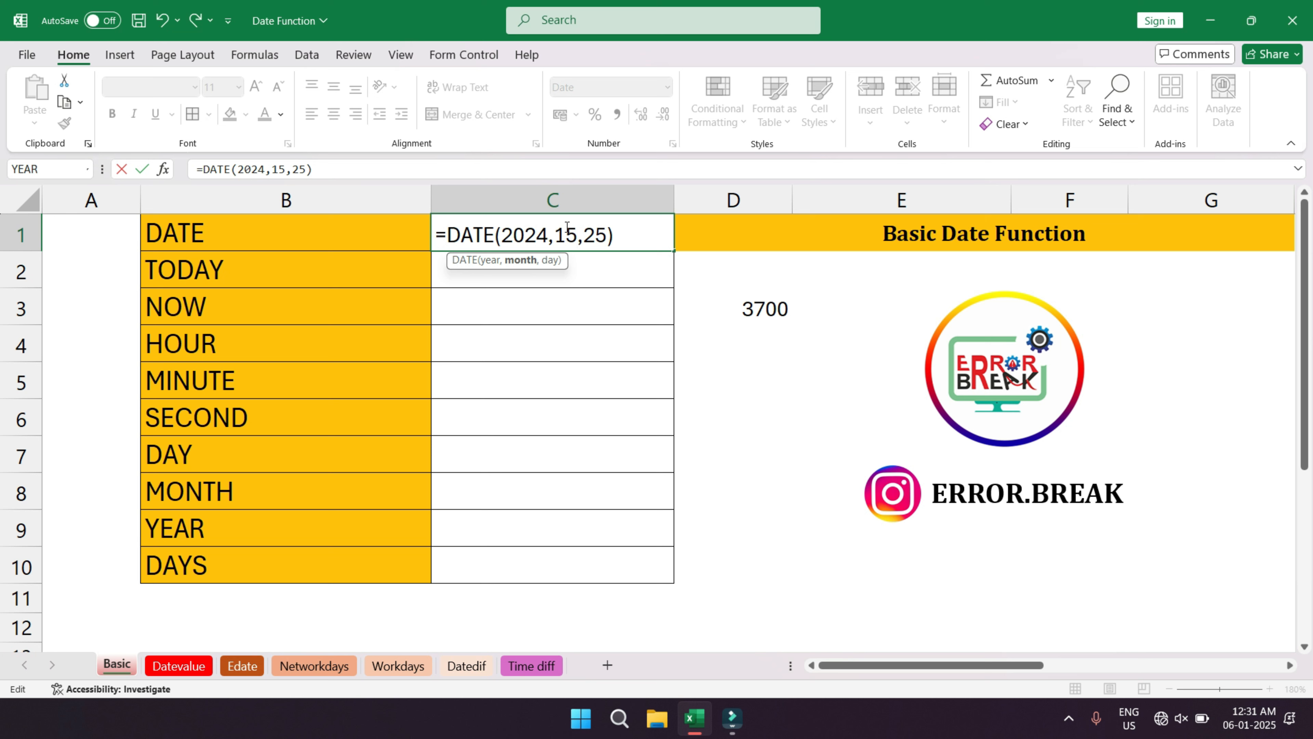
{"action": "mouse_move", "coordinate": [546, 236]}
{"action": "left_mouse_down"}
{"action": "mouse_move", "coordinate": [502, 240]}
{"action": "mouse_move", "coordinate": [571, 235]}
{"action": "left_mouse_up"}
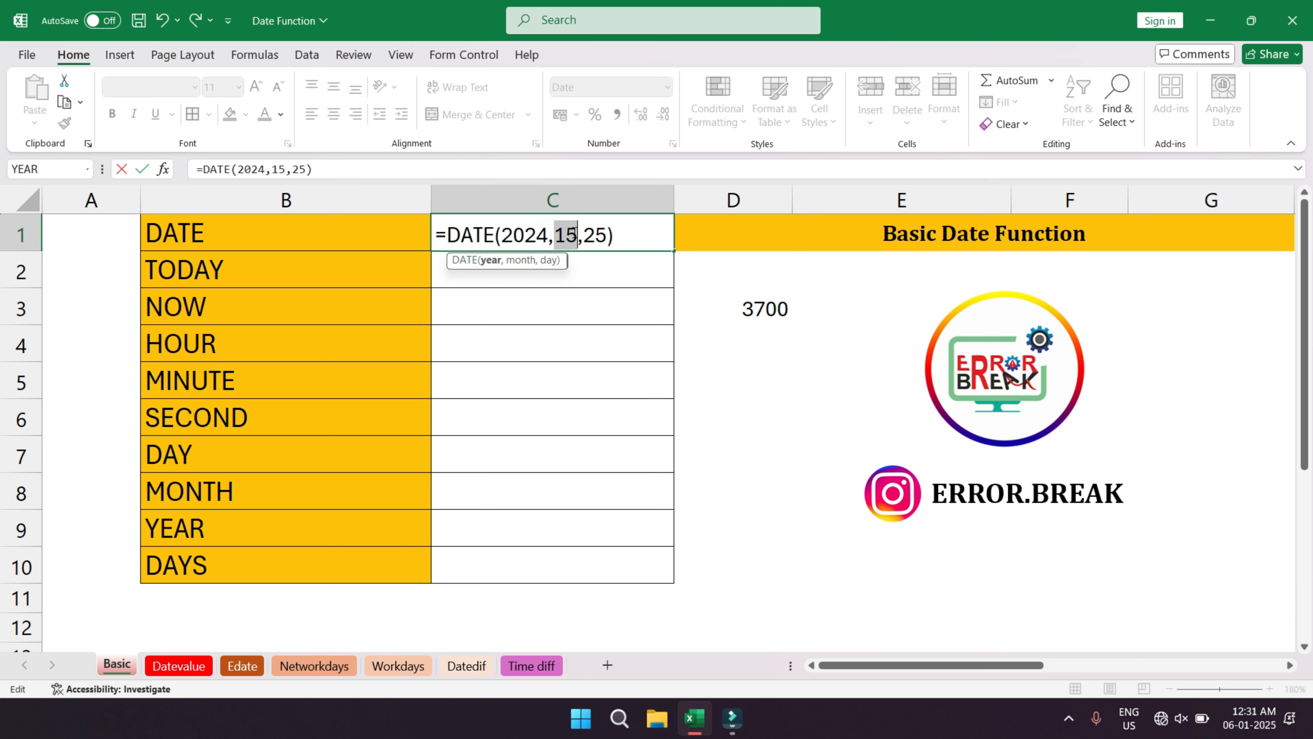
{"action": "left_click", "coordinate": [578, 237]}
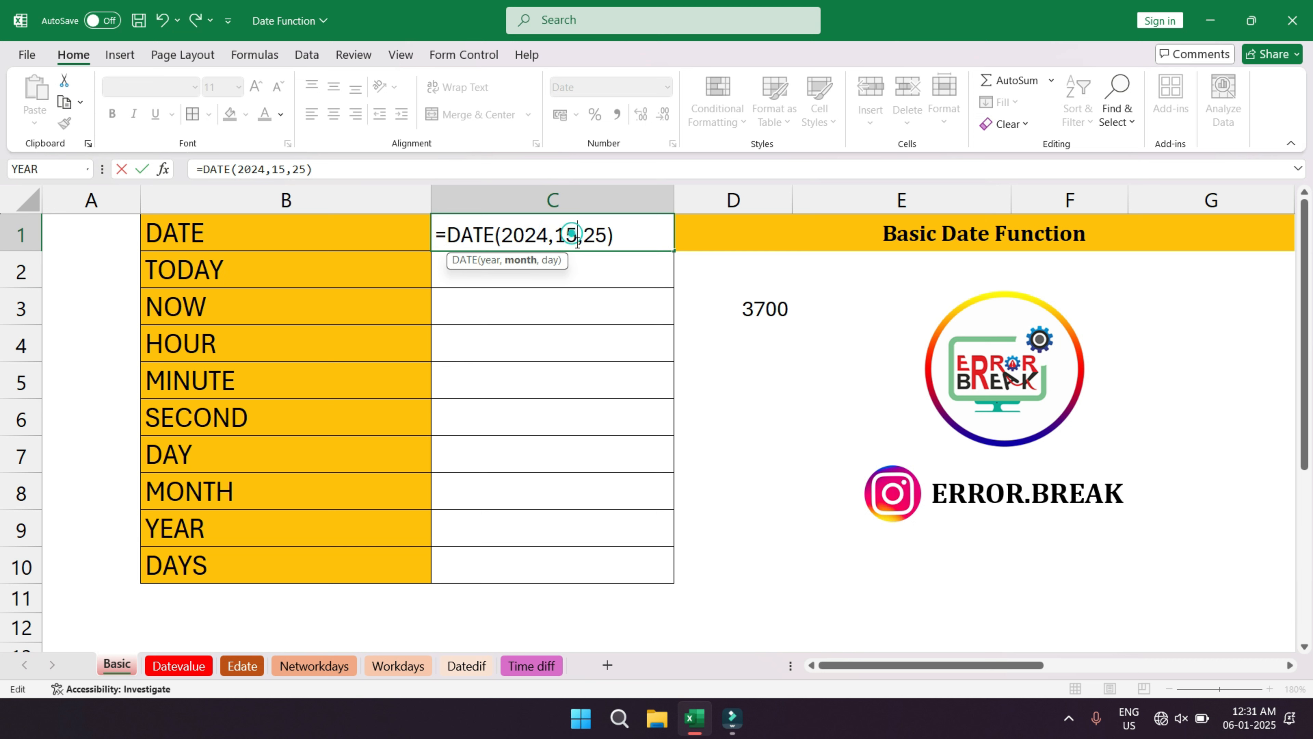
{"action": "key", "text": "Return"}
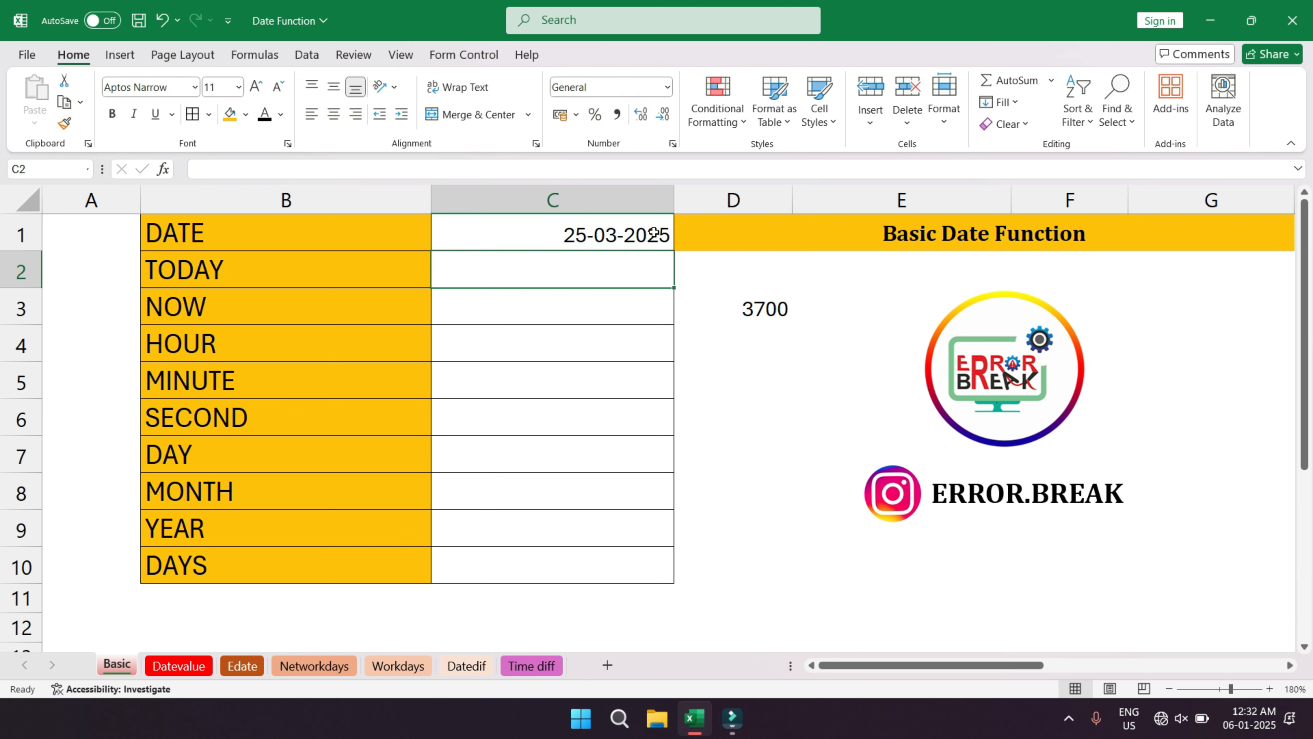
- Set the day argument of the DATE formula in cell C1 to 35
{"action": "key", "text": "ctrl+z"}
{"action": "key", "text": "F2"}
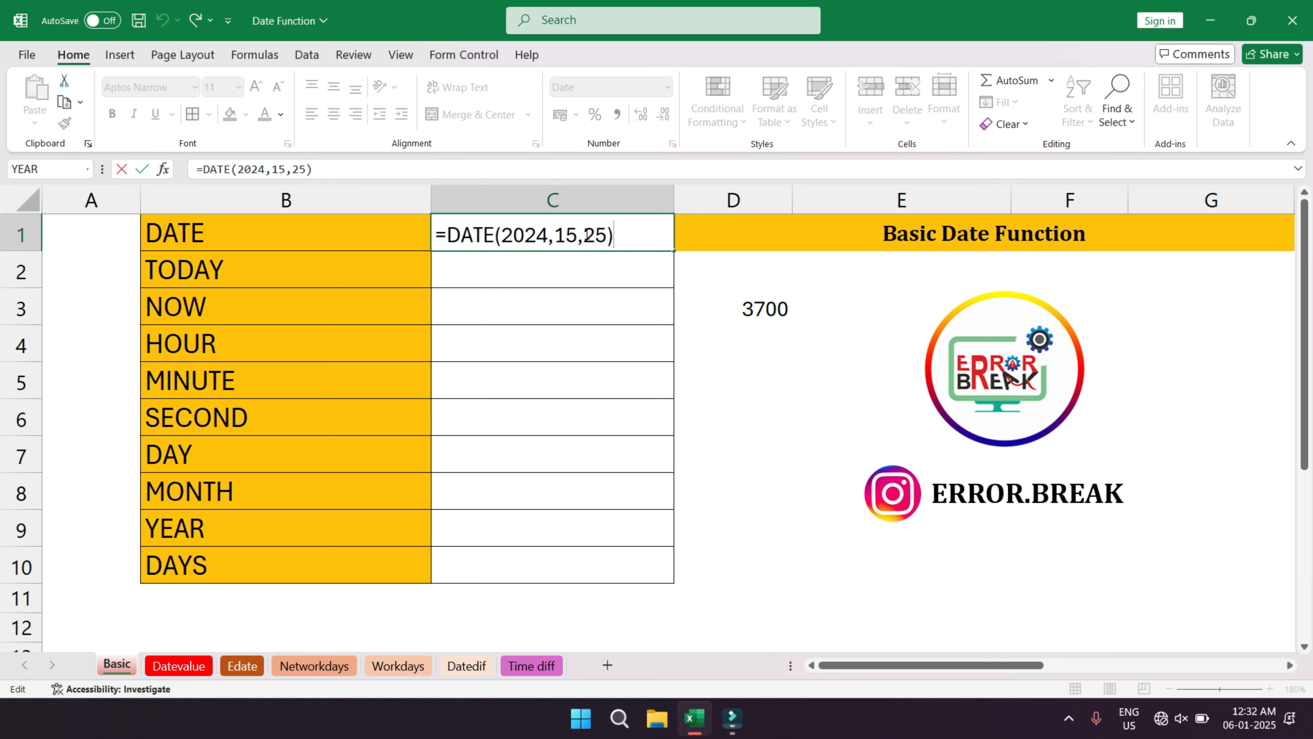
{"action": "double_click", "coordinate": [588, 235]}
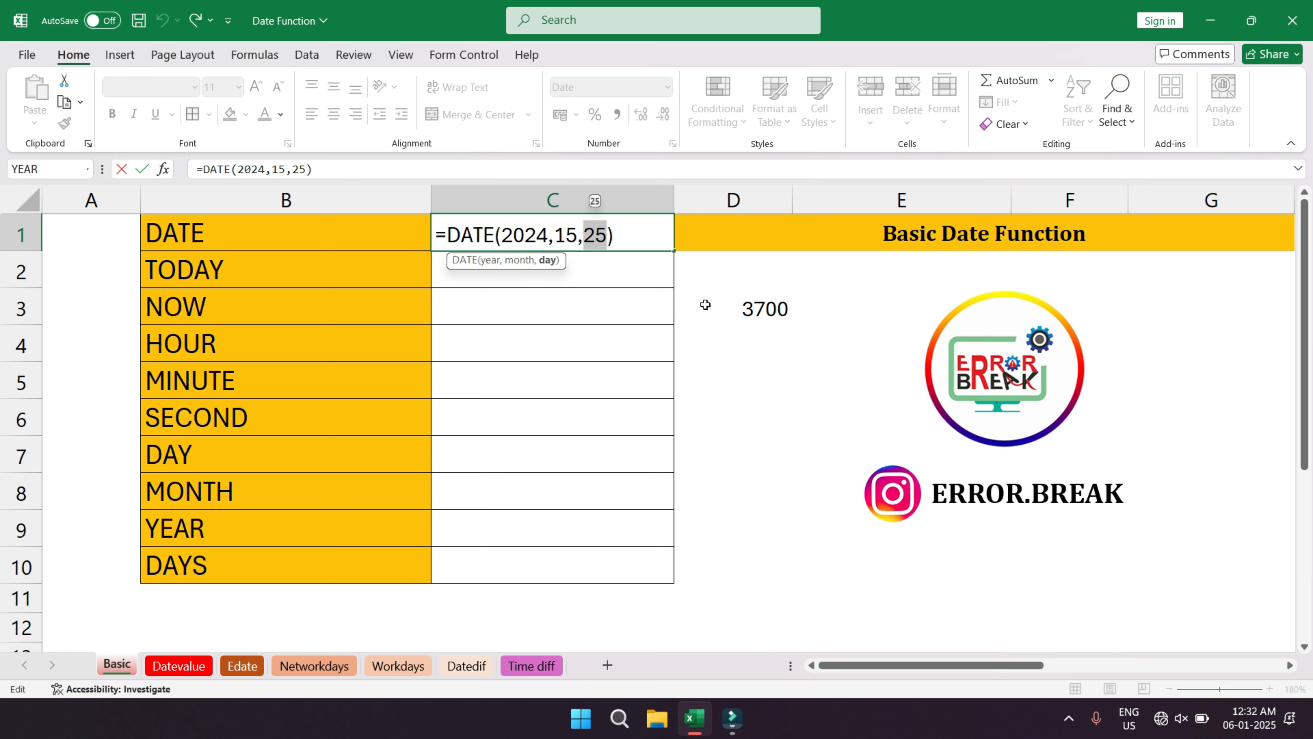
{"action": "type", "text": "35"}
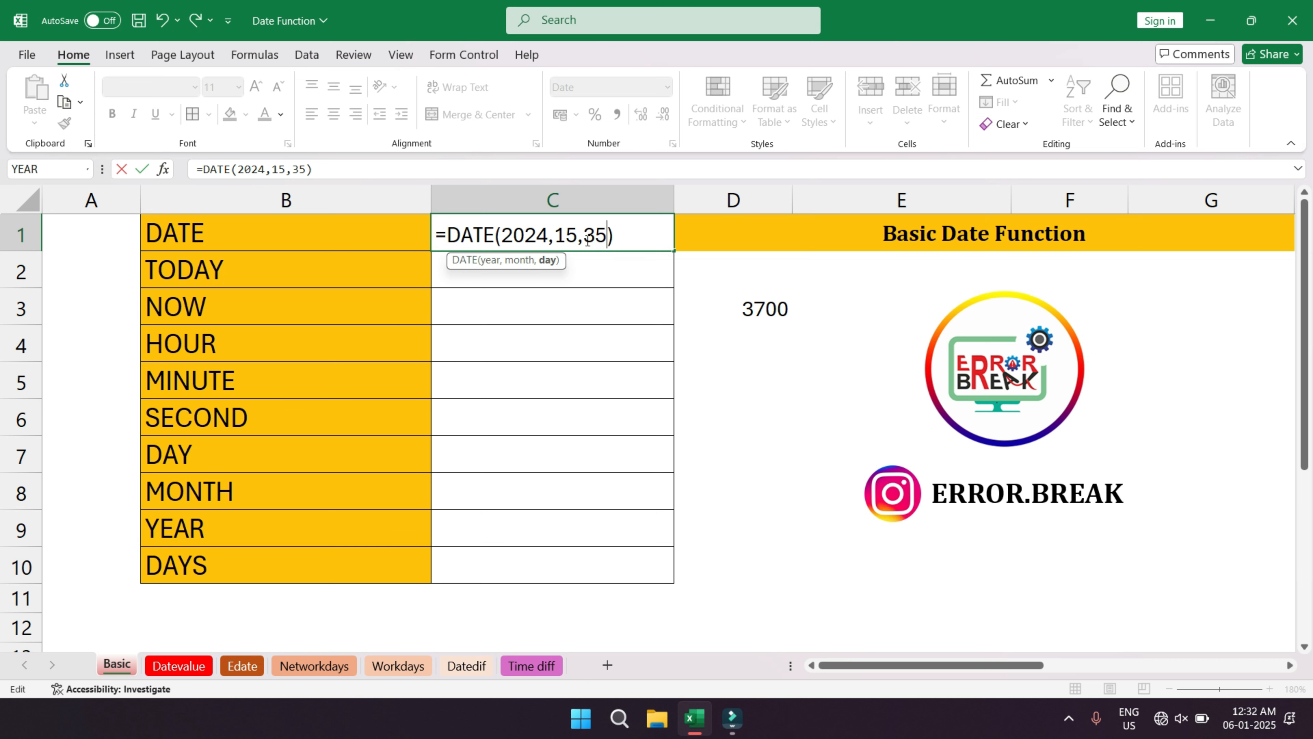
{"action": "key", "text": "Return"}
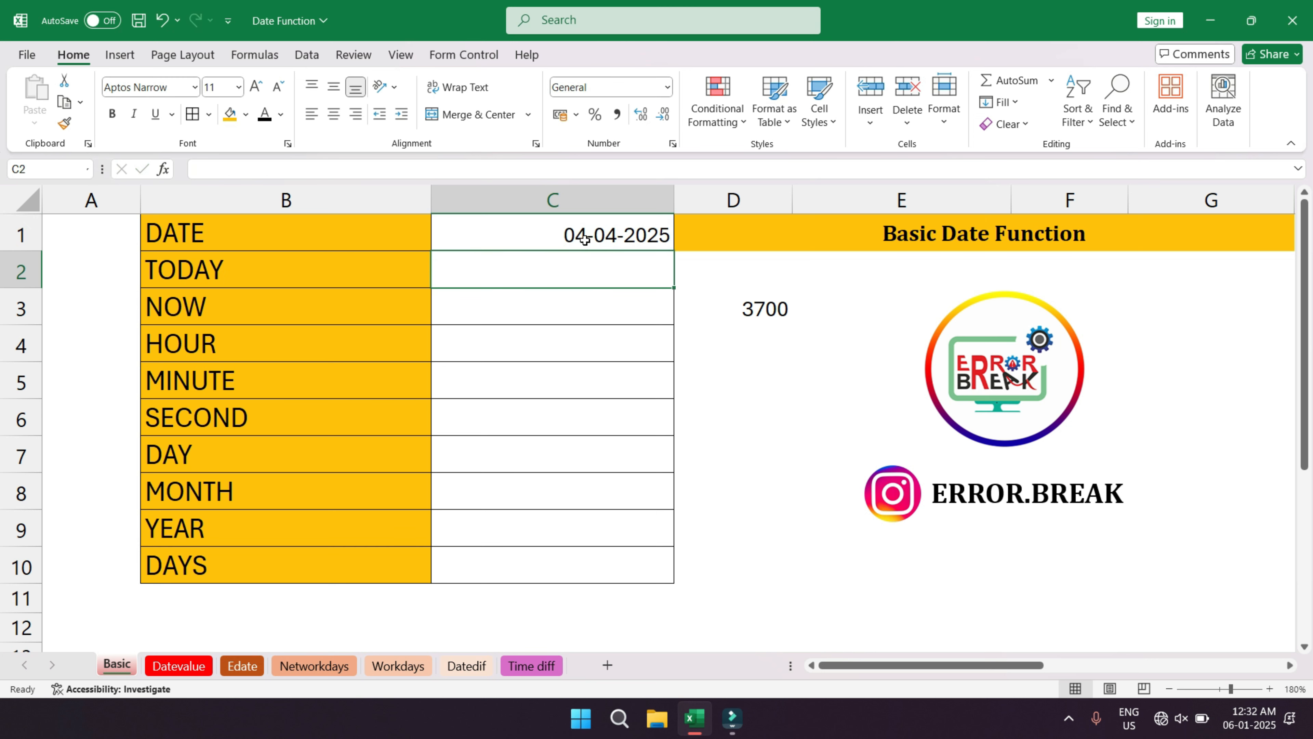
- Set the month argument of the DATE formula in cell C1 to 1, keeping the day argument at 35
{"action": "double_click", "coordinate": [612, 237]}
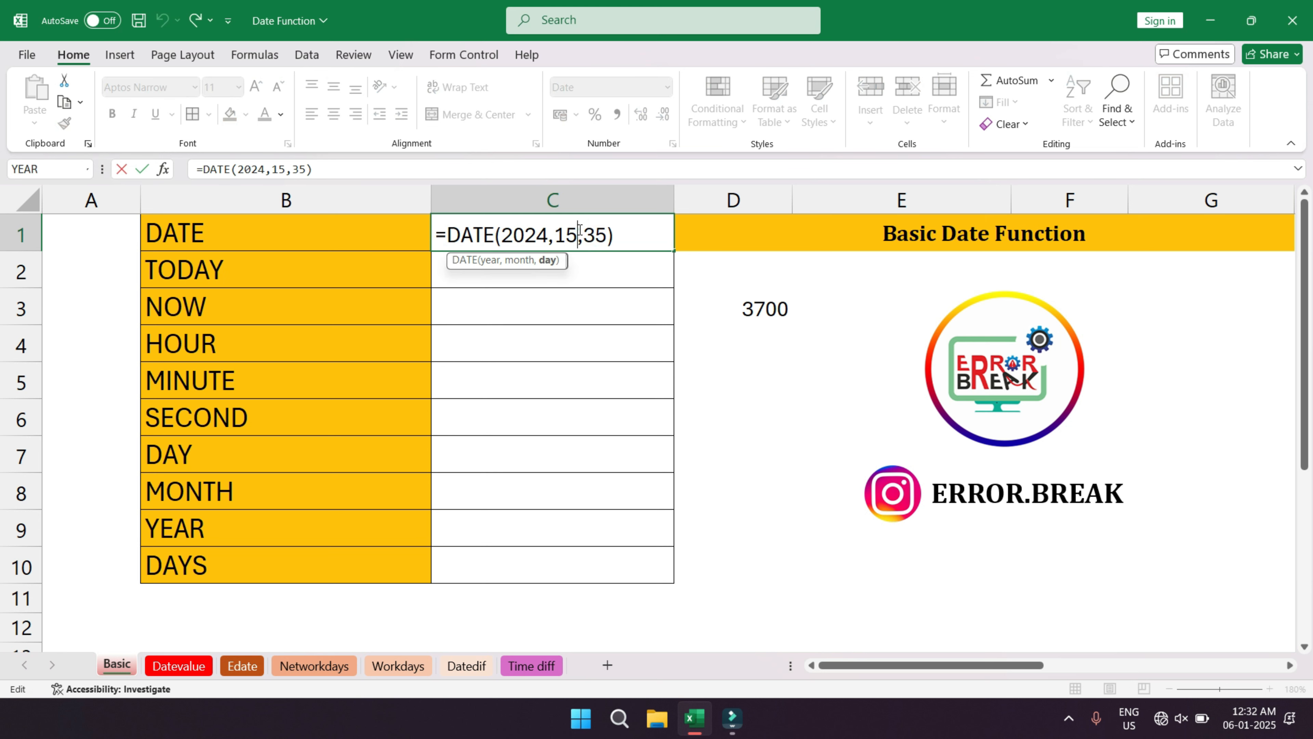
{"action": "key", "text": "BackSpace"}
{"action": "key", "text": "BackSpace"}
{"action": "type", "text": "1"}
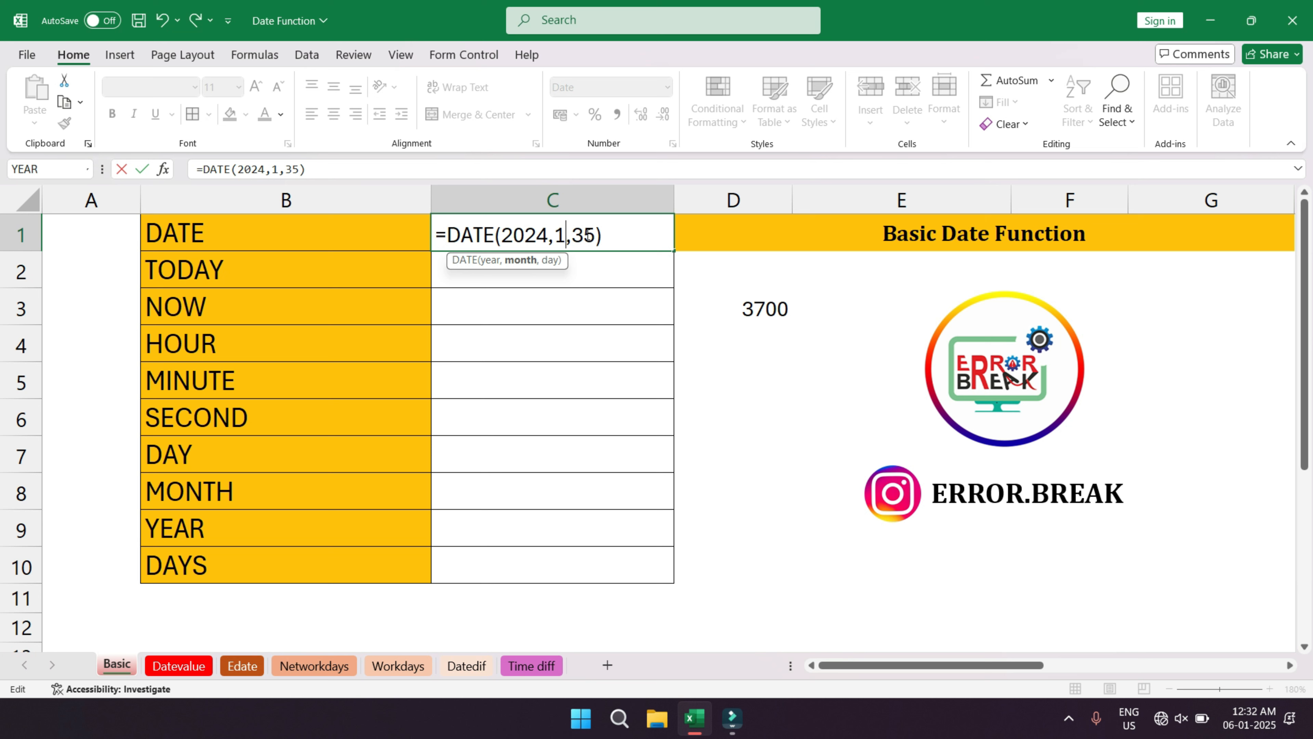
{"action": "double_click", "coordinate": [562, 234]}
{"action": "left_click_drag", "start_coordinate": [573, 236], "coordinate": [597, 238]}
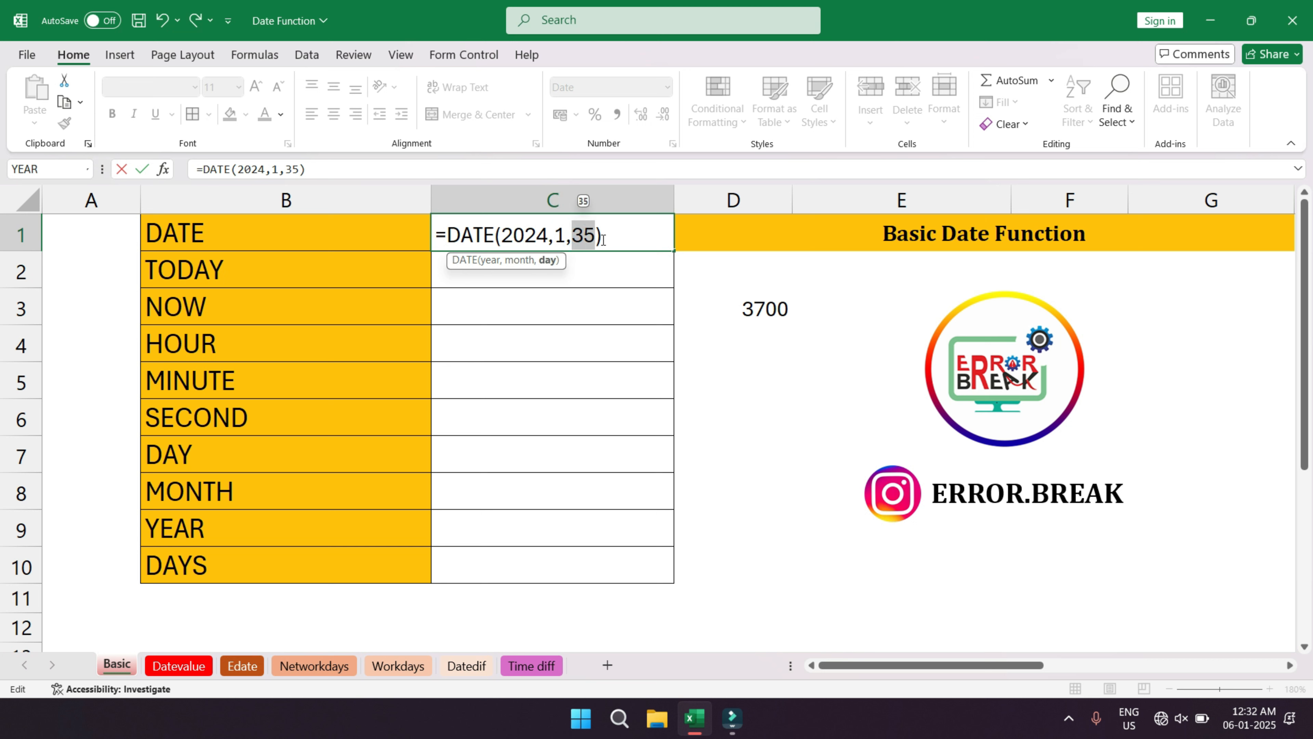
{"action": "left_click", "coordinate": [603, 240]}
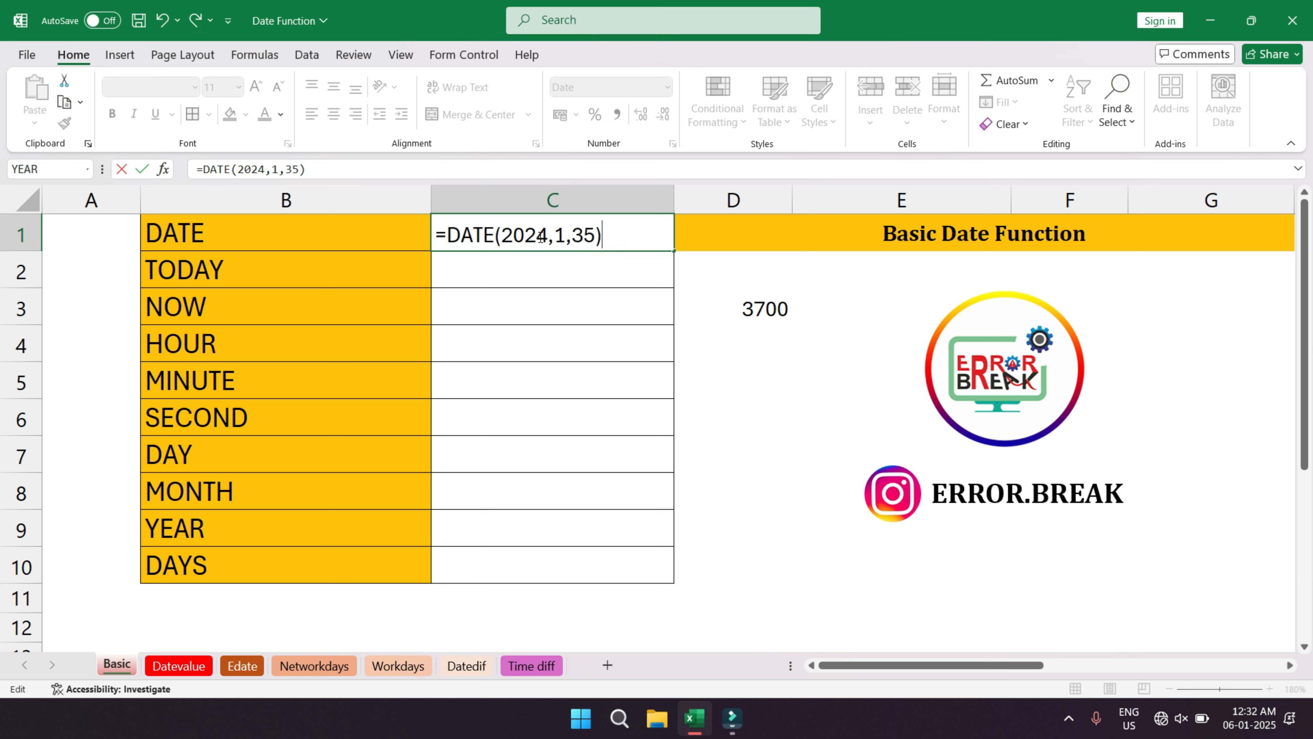
{"action": "key", "text": "Return"}
{"action": "left_click", "coordinate": [592, 237]}
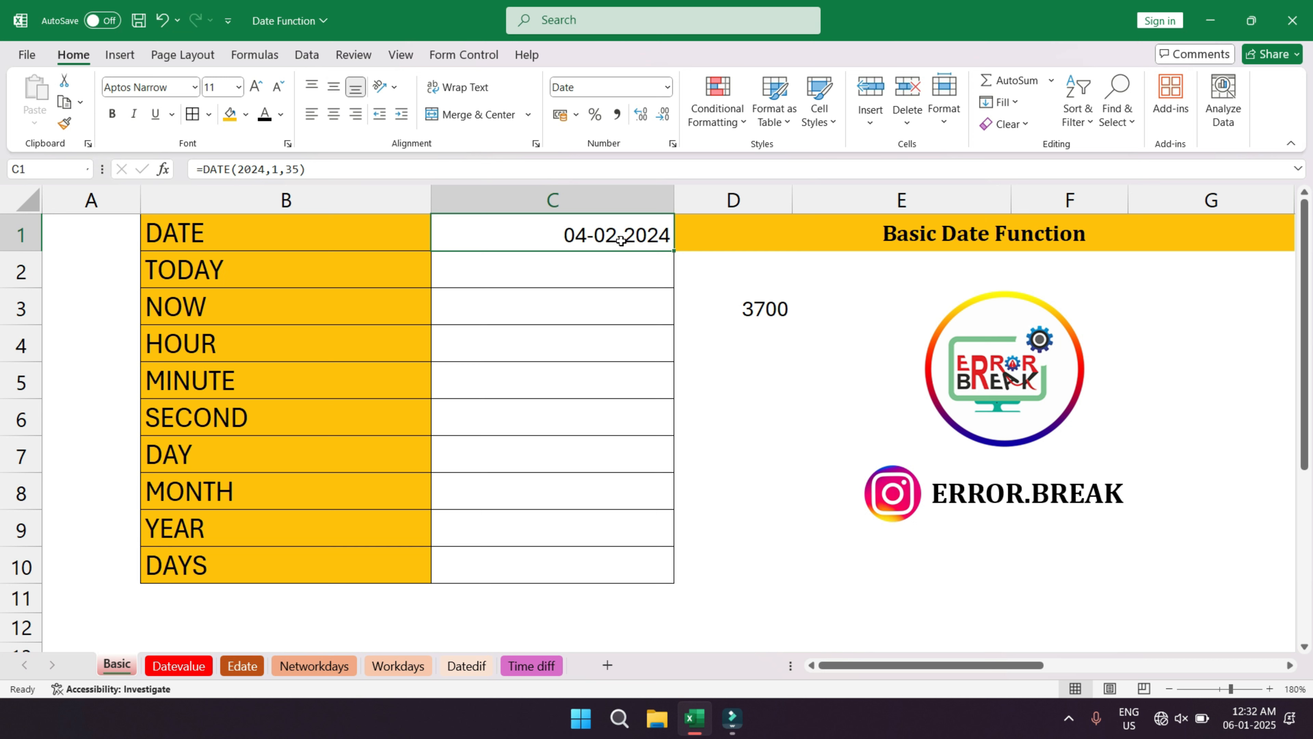
{"action": "left_click", "coordinate": [527, 235]}
- Enter the formula =TODAY() in cell C2 beside the TODAY label
{"action": "left_click", "coordinate": [542, 276]}
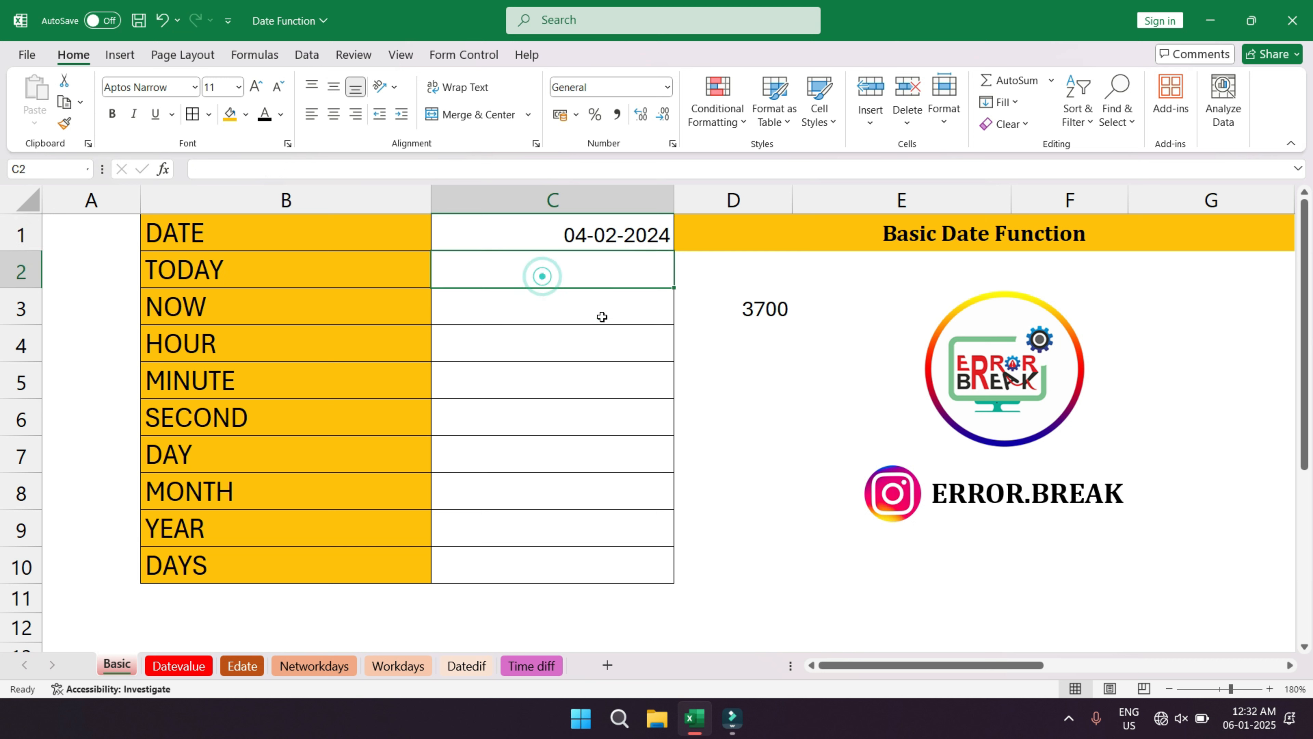
{"action": "type", "text": "=toda"}
{"action": "key", "text": "Tab"}
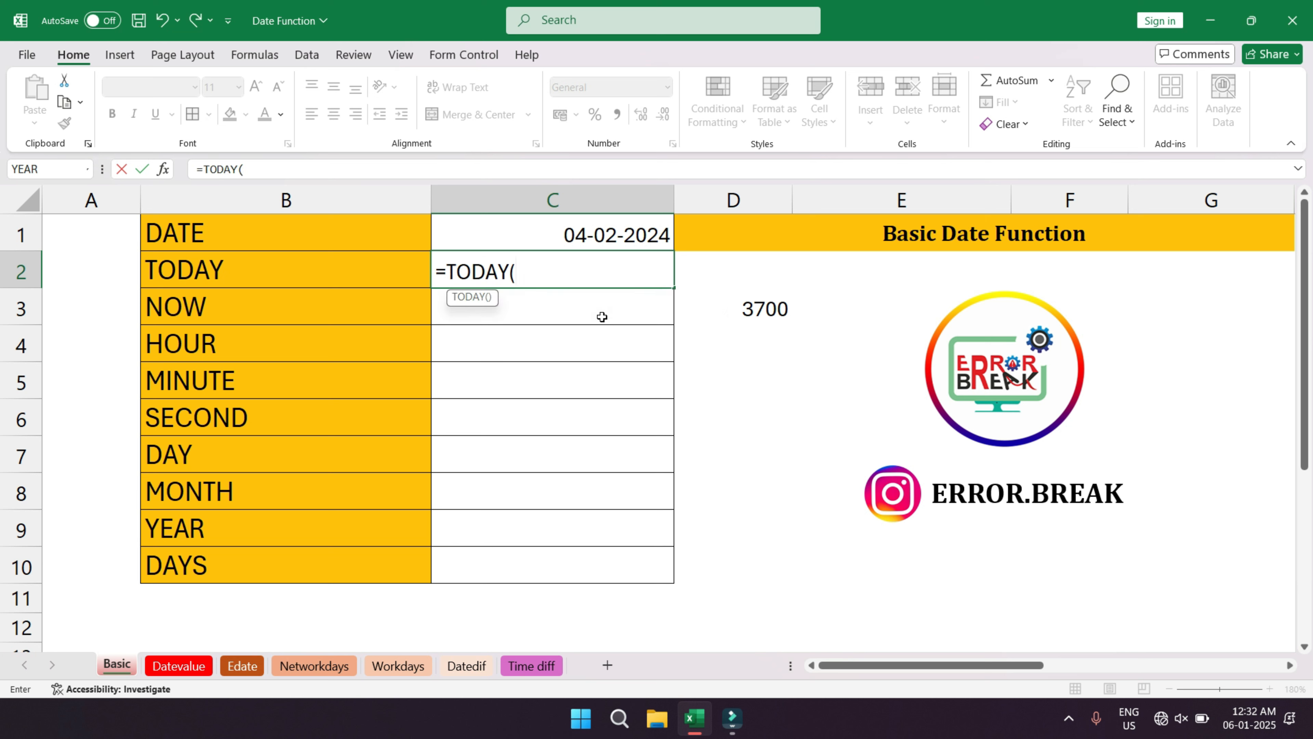
{"action": "type", "text": ")"}
{"action": "key", "text": "Return"}
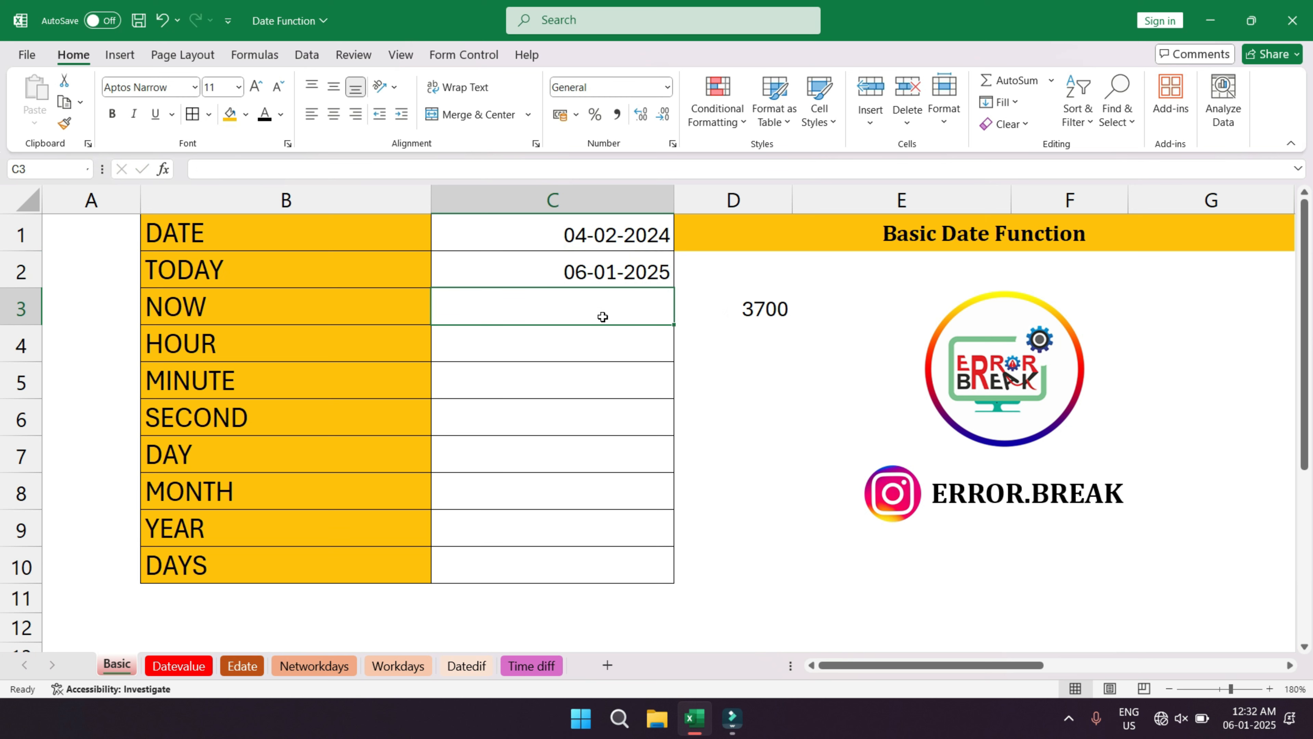
{"action": "left_click", "coordinate": [589, 265]}
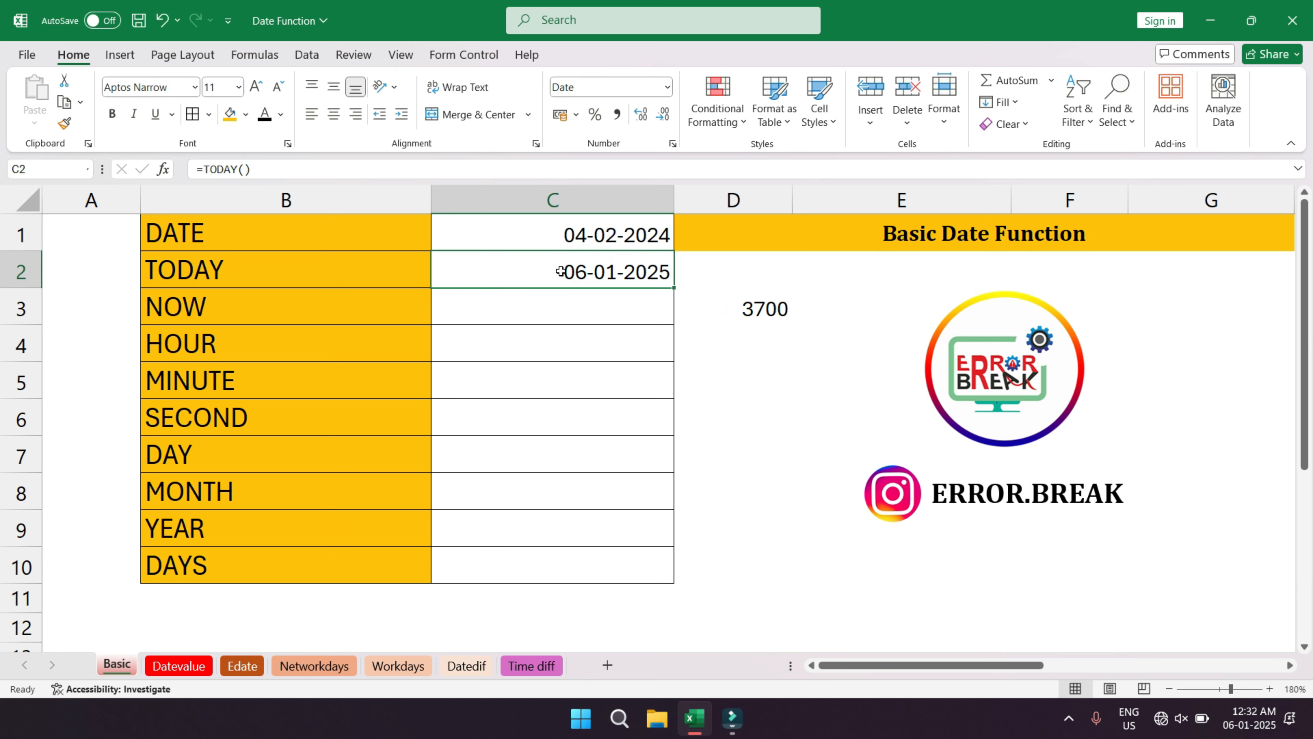
- Enter the formula =NOW() in cell C3 beside the NOW label
{"action": "left_click", "coordinate": [559, 314]}
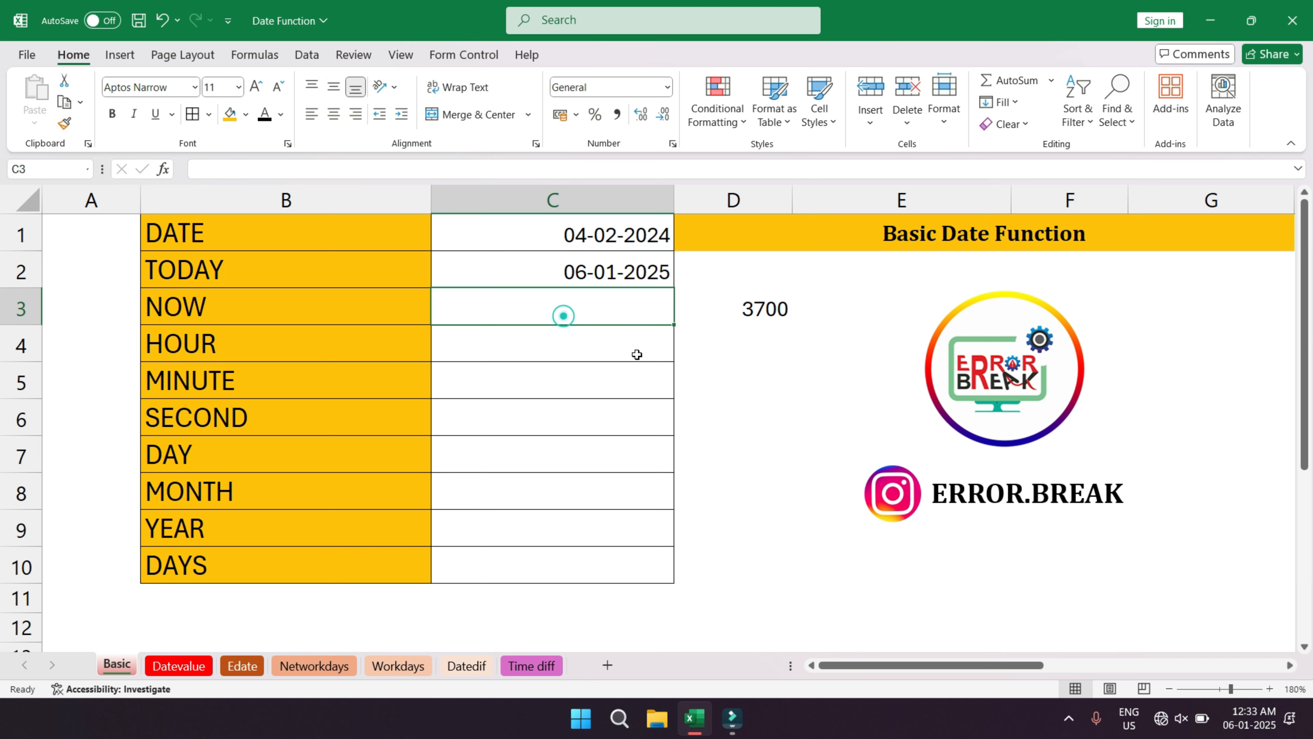
{"action": "type", "text": "=now"}
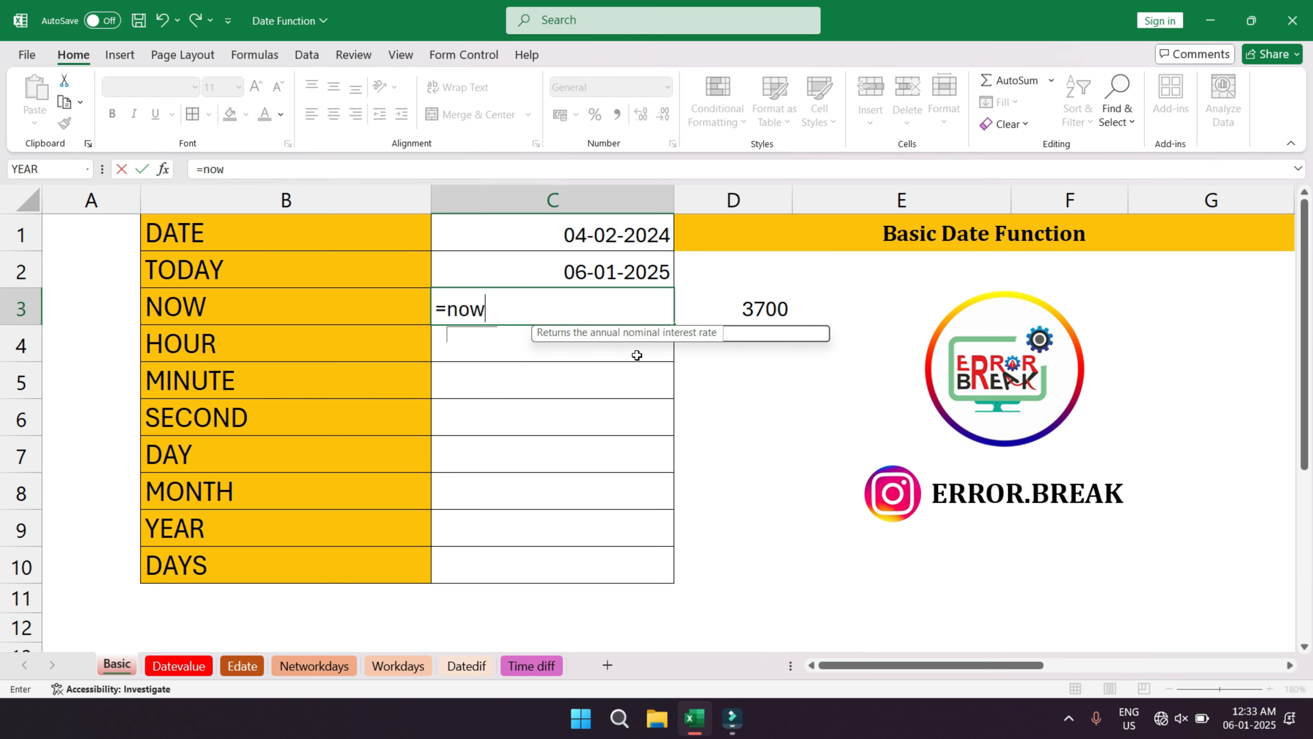
{"action": "key", "text": "Tab"}
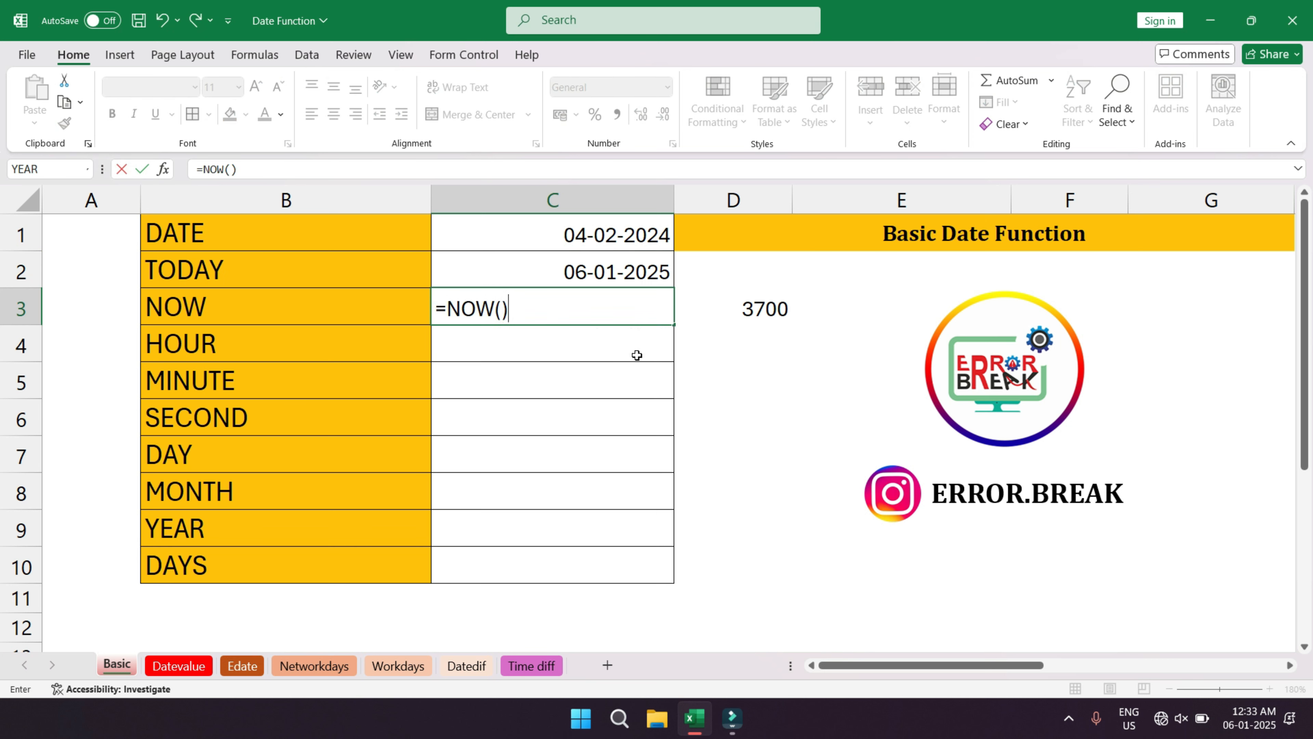
{"action": "key", "text": "Return"}
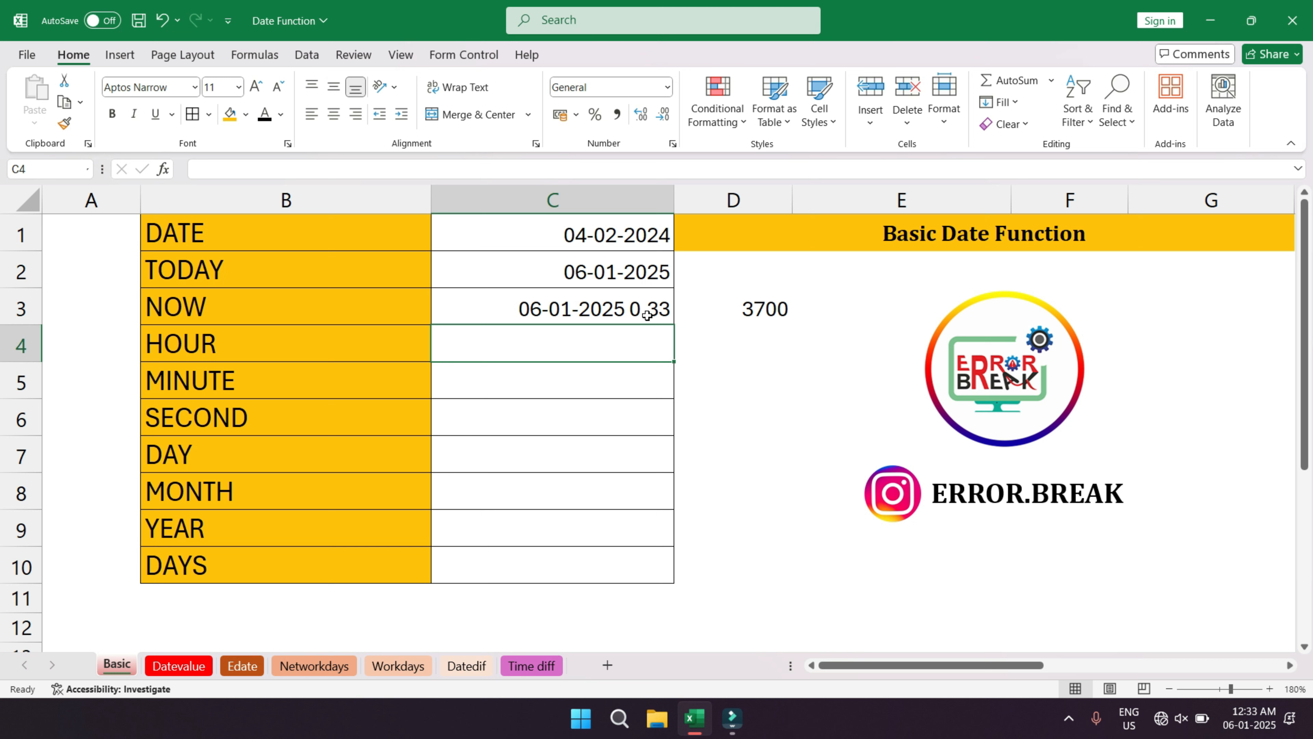
{"action": "left_click", "coordinate": [534, 348]}
{"action": "left_click", "coordinate": [618, 309]}
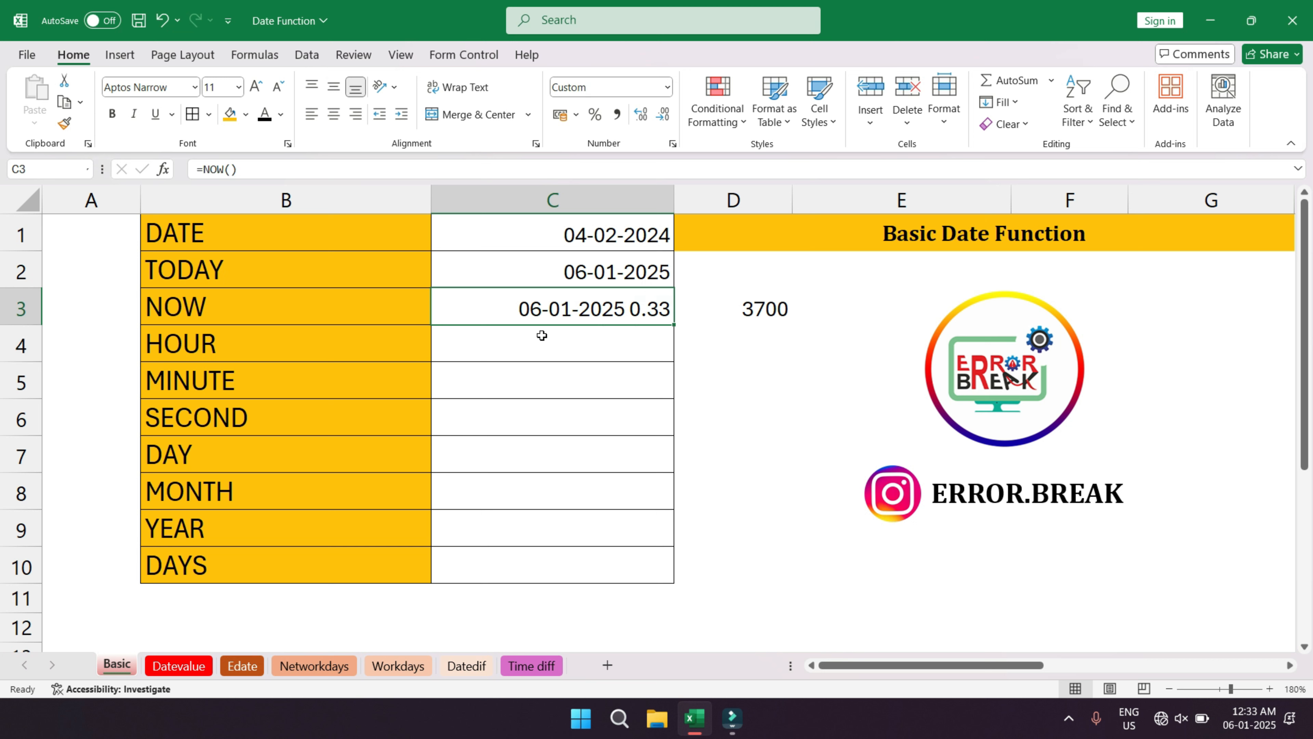
- Extract the hour from the NOW value by entering =HOUR(C3) in cell C4
{"action": "left_click", "coordinate": [536, 346]}
{"action": "type", "text": "=ou"}
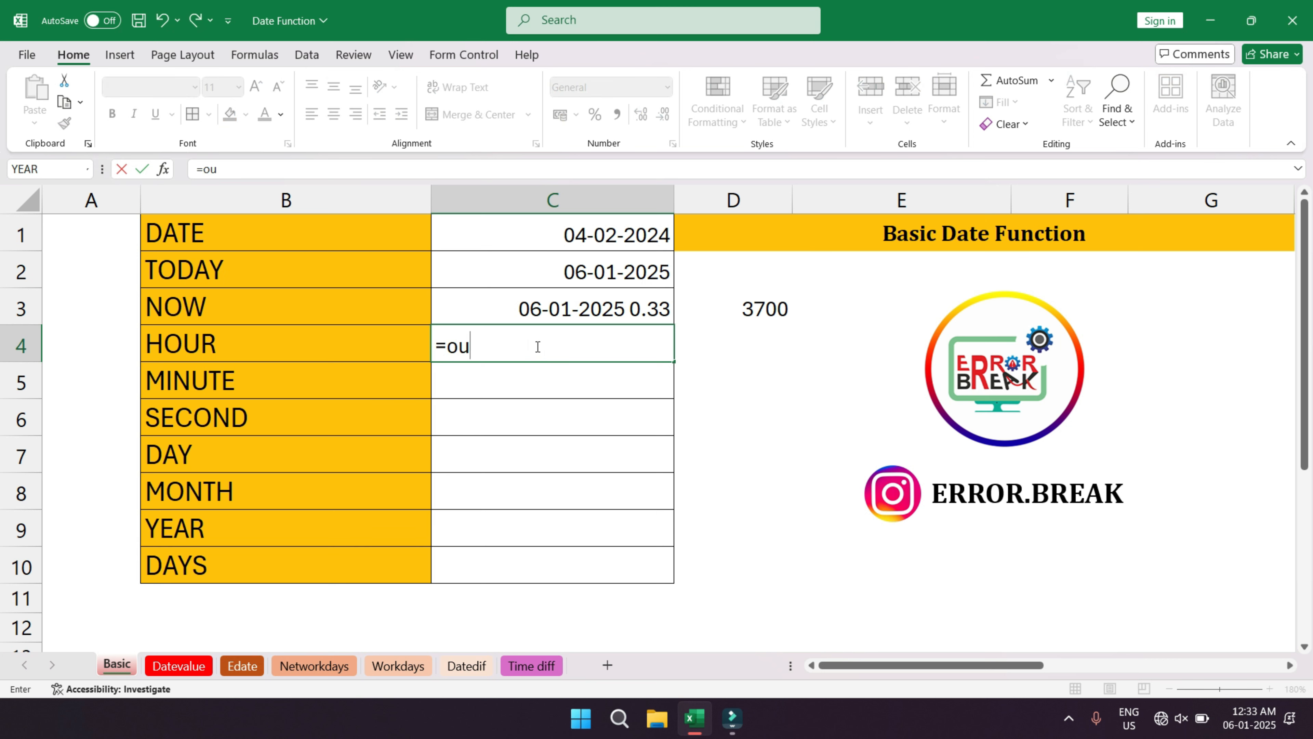
{"action": "key", "text": "BackSpace"}
{"action": "key", "text": "BackSpace"}
{"action": "type", "text": "hour"}
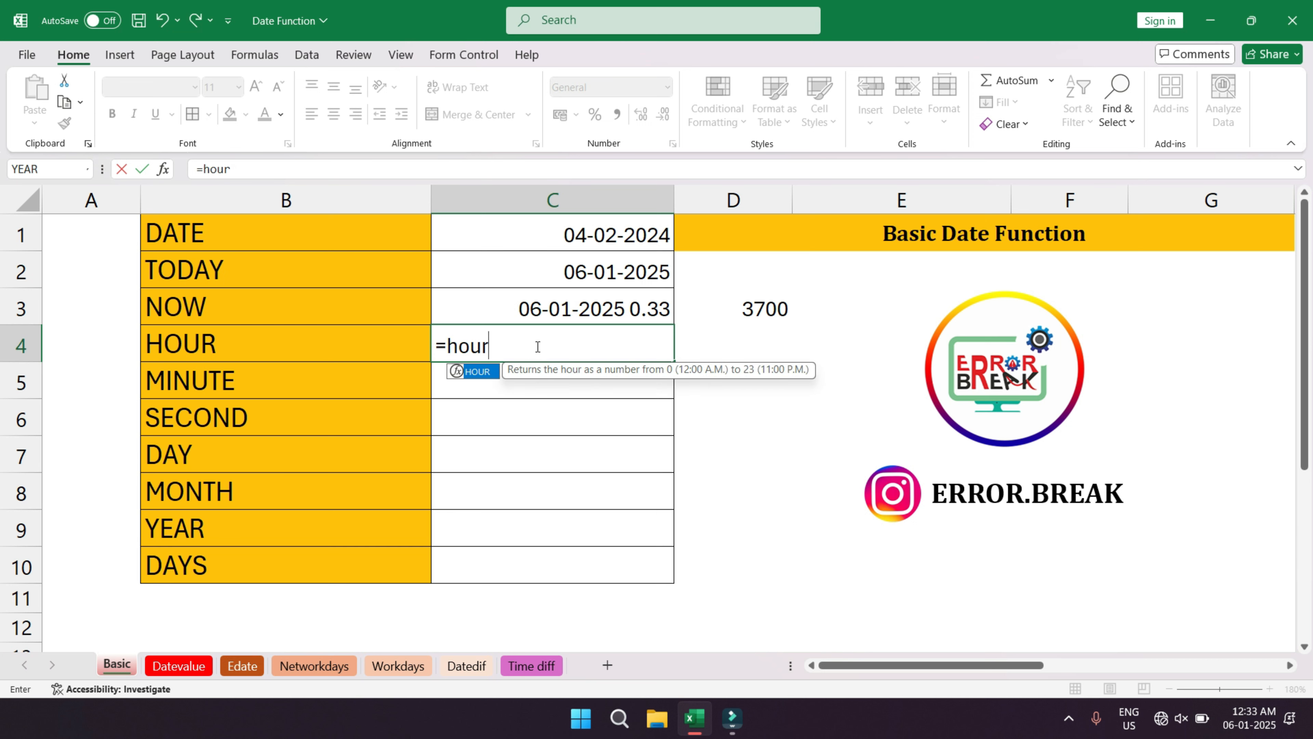
{"action": "key", "text": "Tab"}
{"action": "key", "text": "Up"}
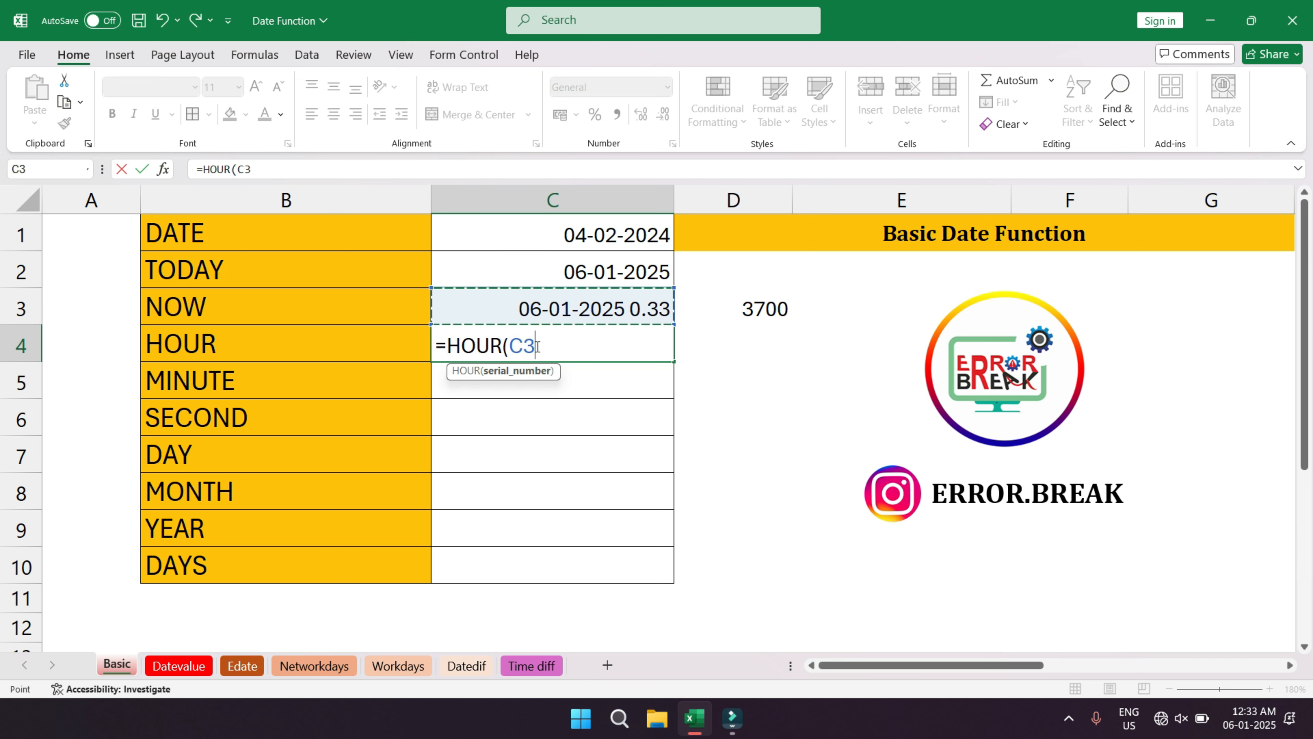
{"action": "type", "text": ")"}
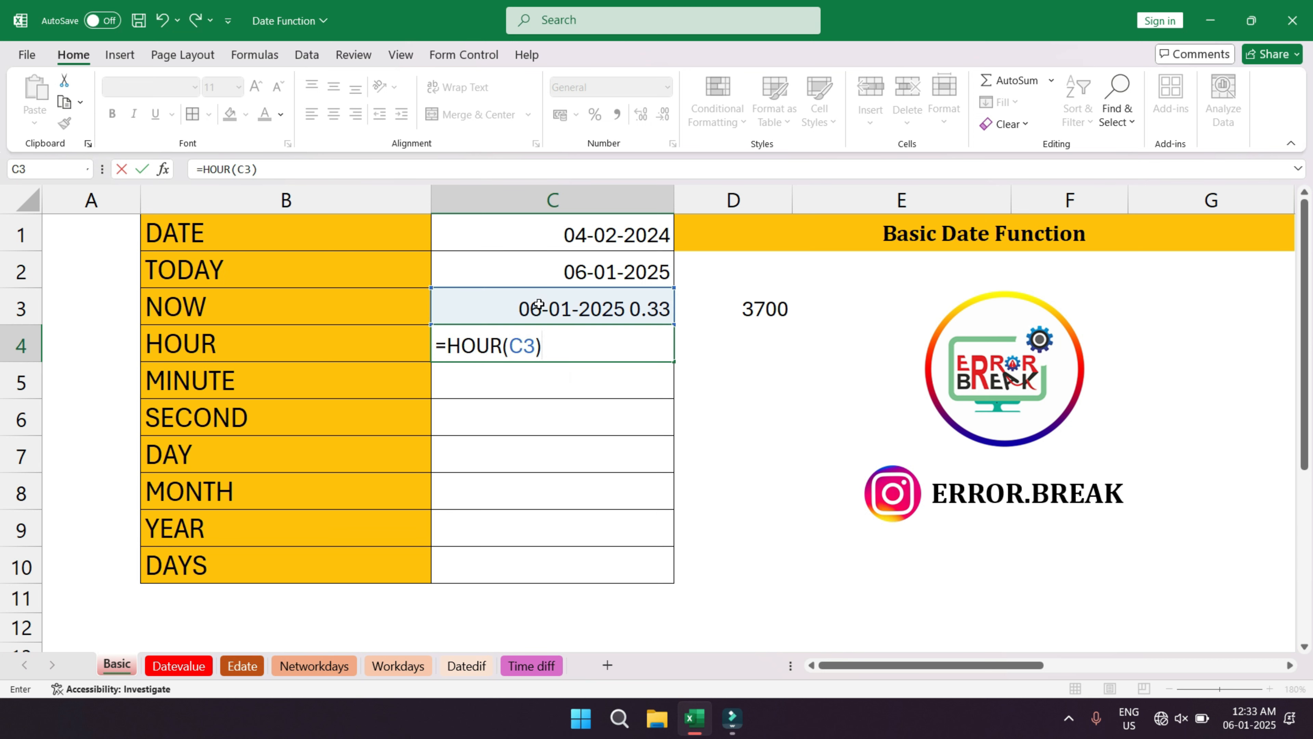
{"action": "key", "text": "Return"}
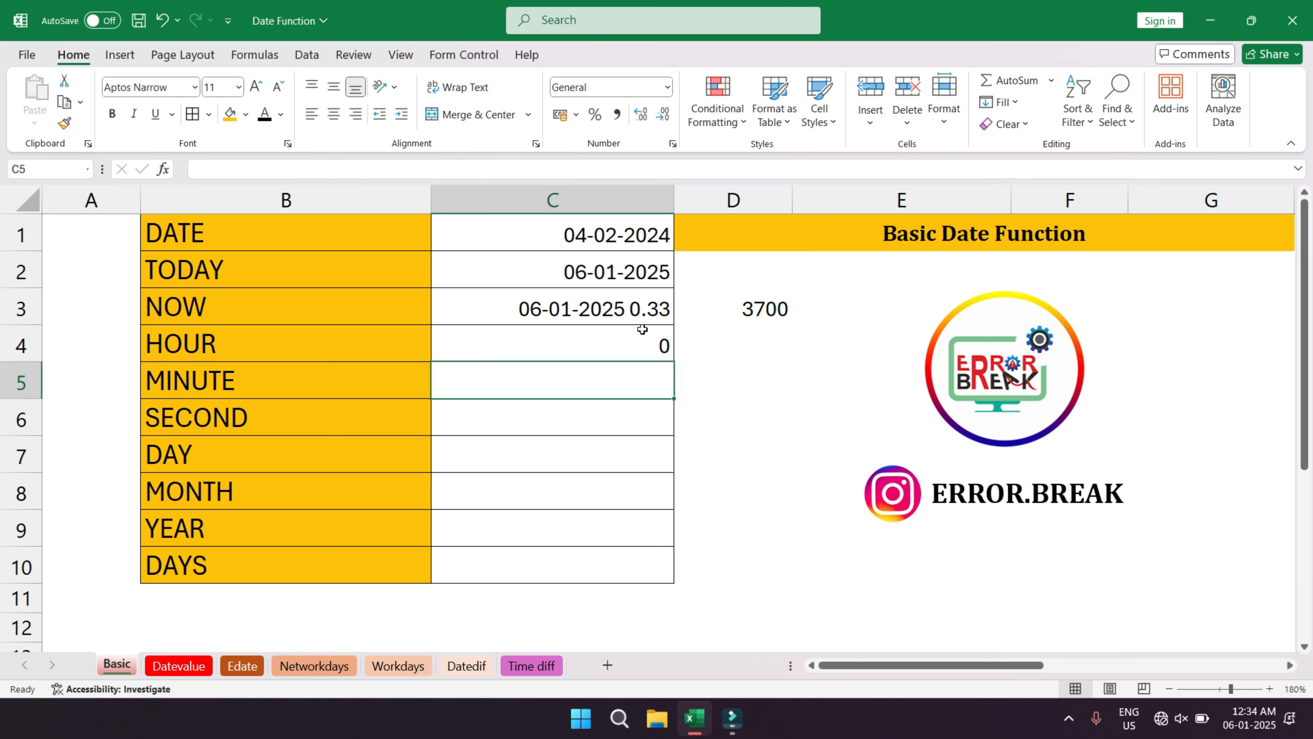
- Extract the minute from the NOW value by entering =MINUTE(C3) in cell C5
{"action": "left_click", "coordinate": [203, 388]}
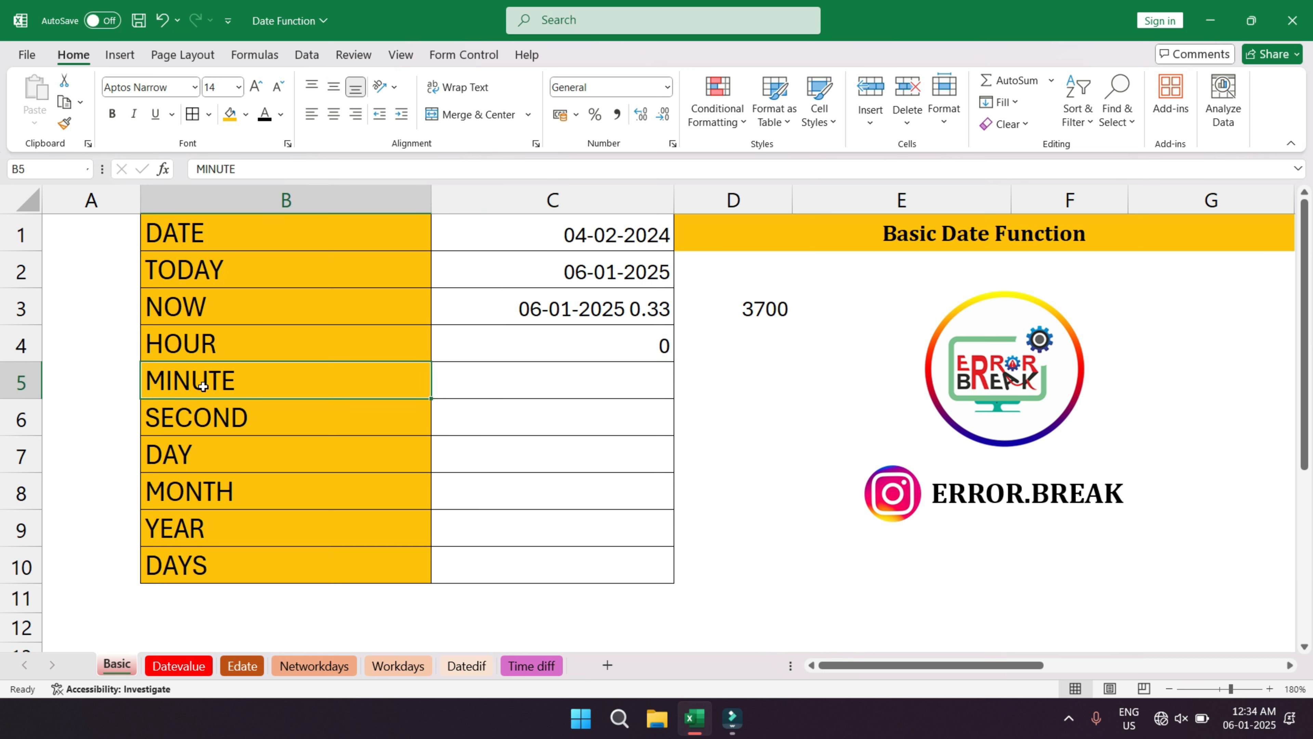
{"action": "left_click", "coordinate": [647, 380]}
{"action": "type", "text": "=m"}
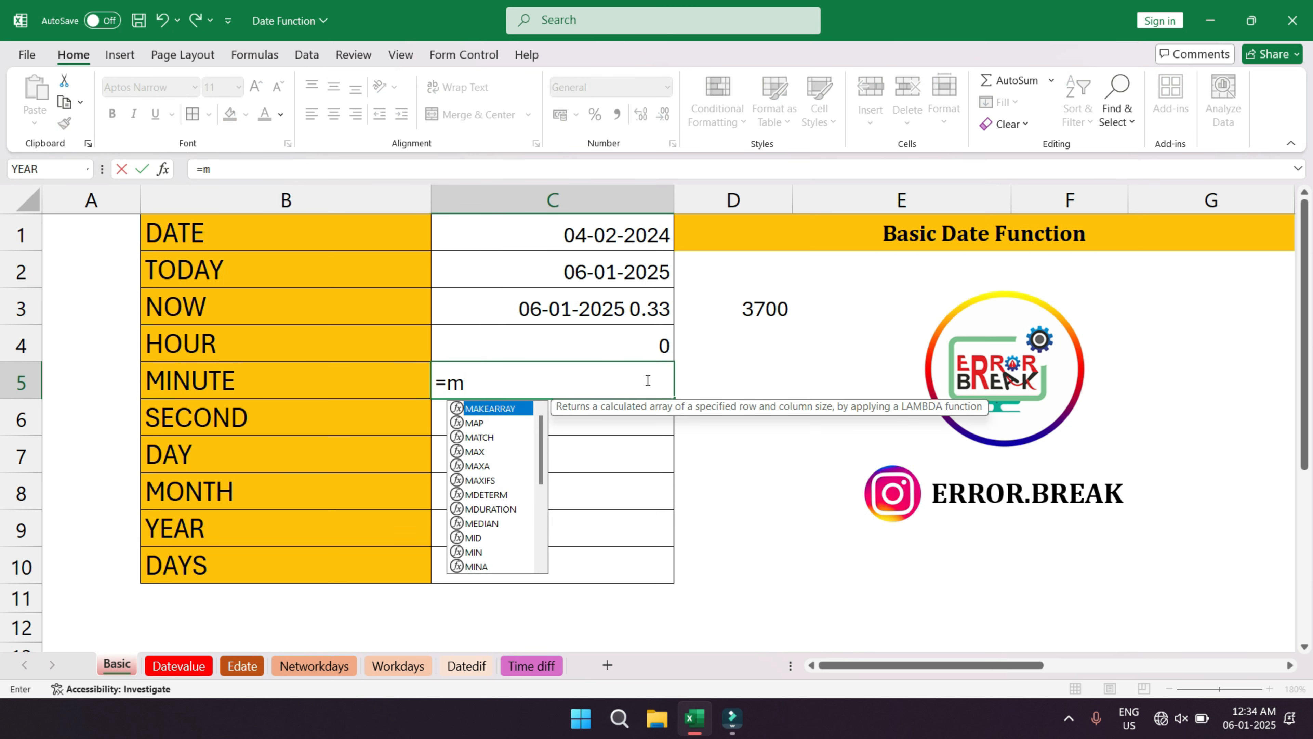
{"action": "type", "text": "inu"}
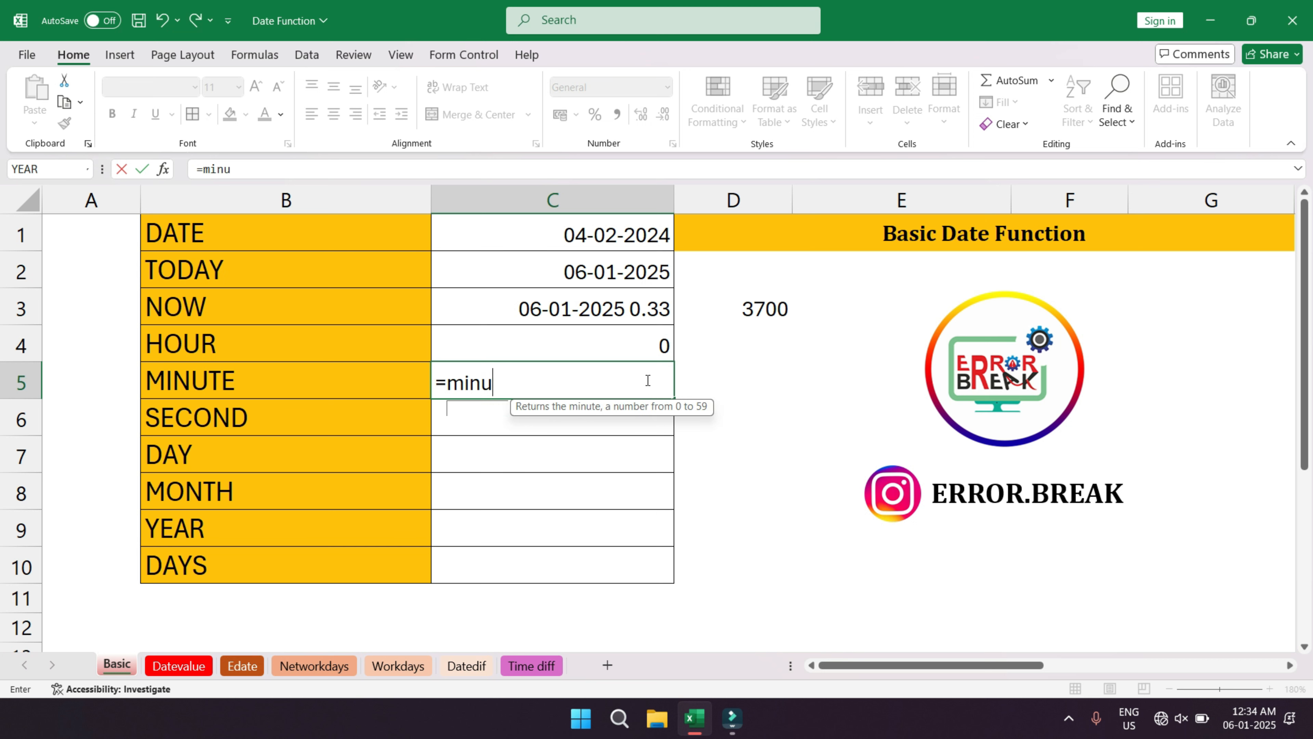
{"action": "key", "text": "Tab"}
{"action": "key", "text": "Up"}
{"action": "key", "text": "Up"}
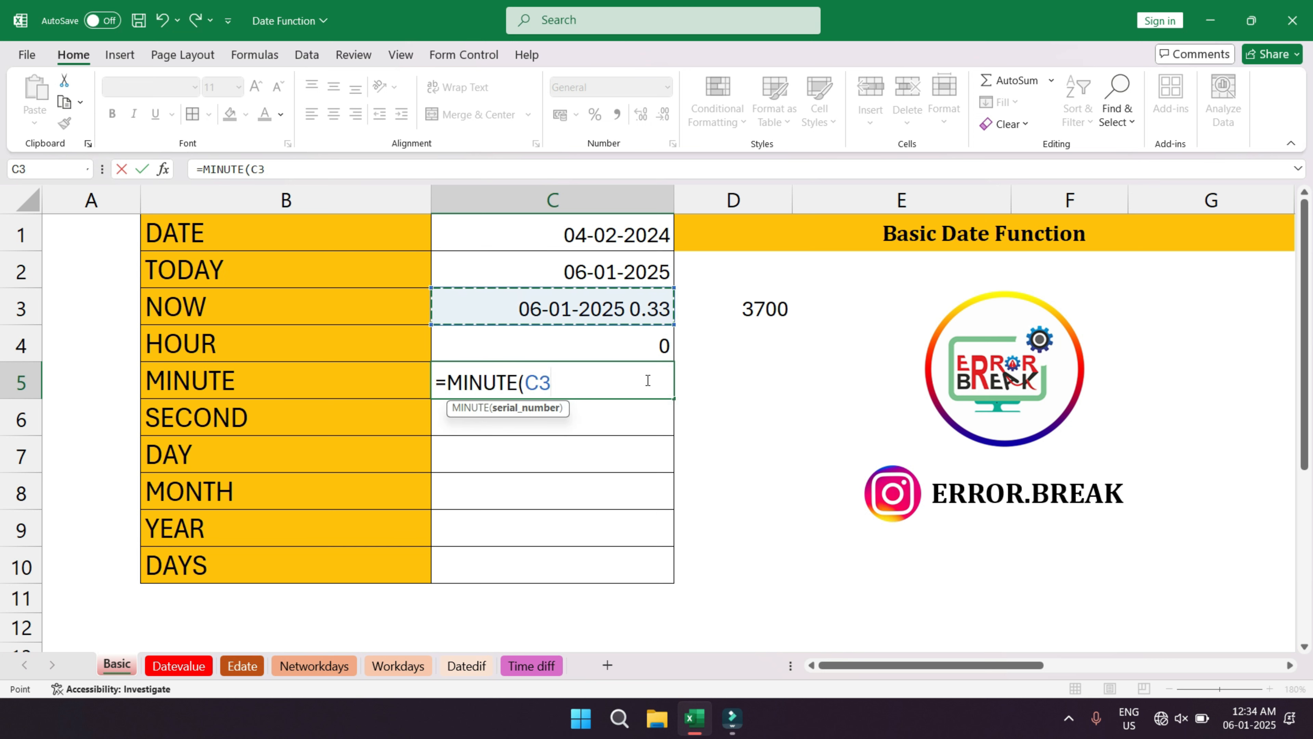
{"action": "type", "text": ")"}
{"action": "key", "text": "Return"}
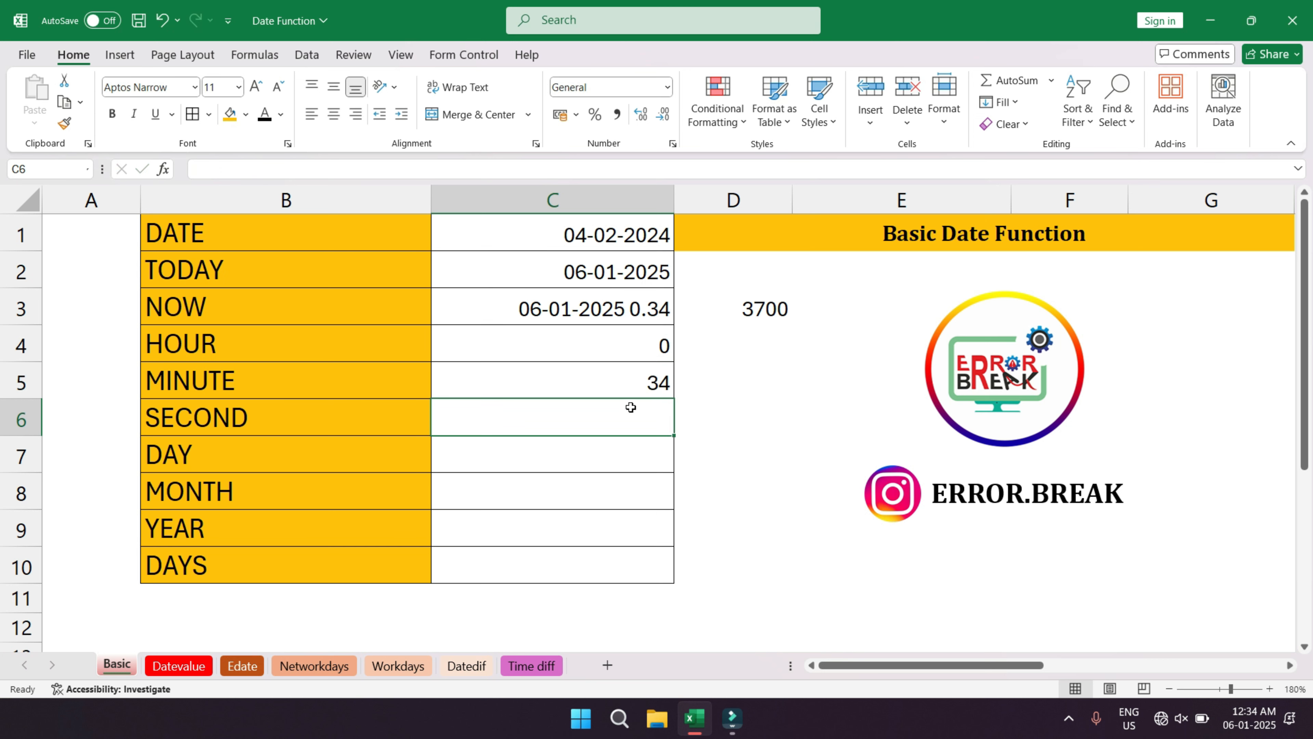
{"action": "left_click", "coordinate": [594, 383]}
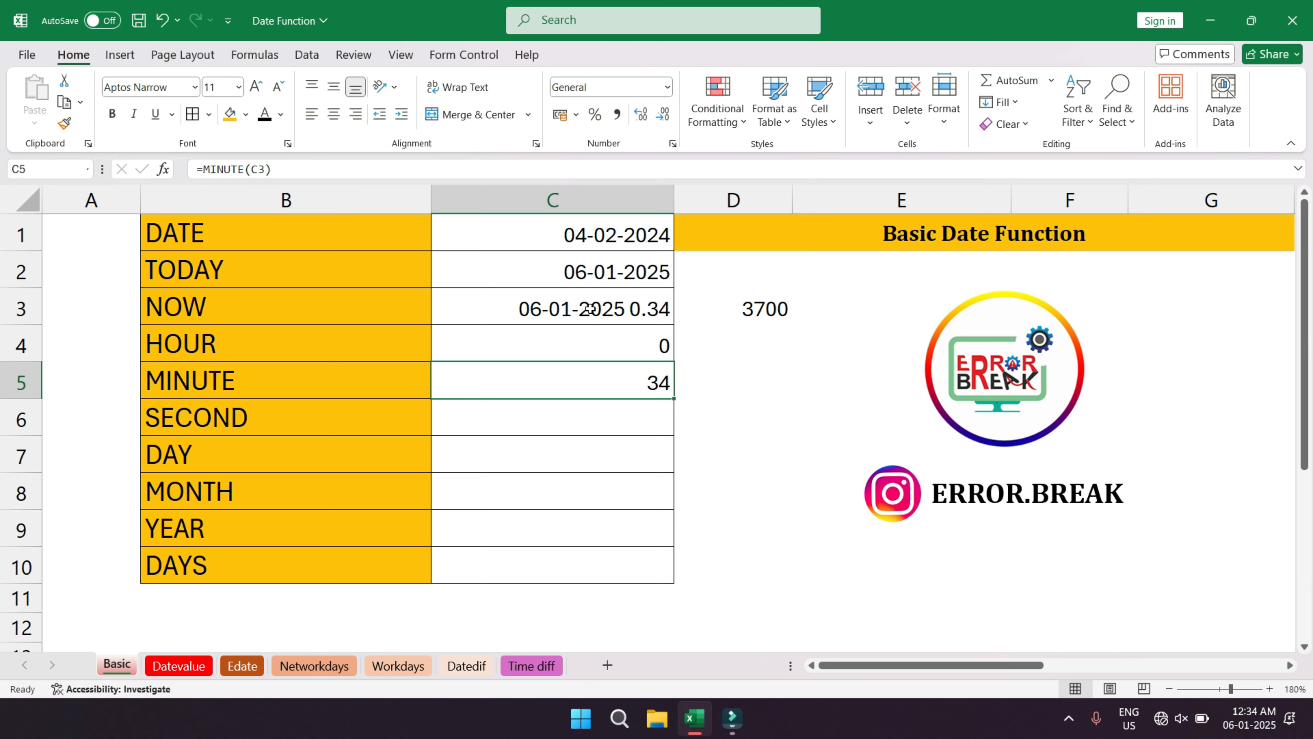
- Recalculate the sheet's time formulas by re-entering the existing formula in cell D3 without changes
{"action": "left_click", "coordinate": [695, 305]}
{"action": "double_click", "coordinate": [696, 305]}
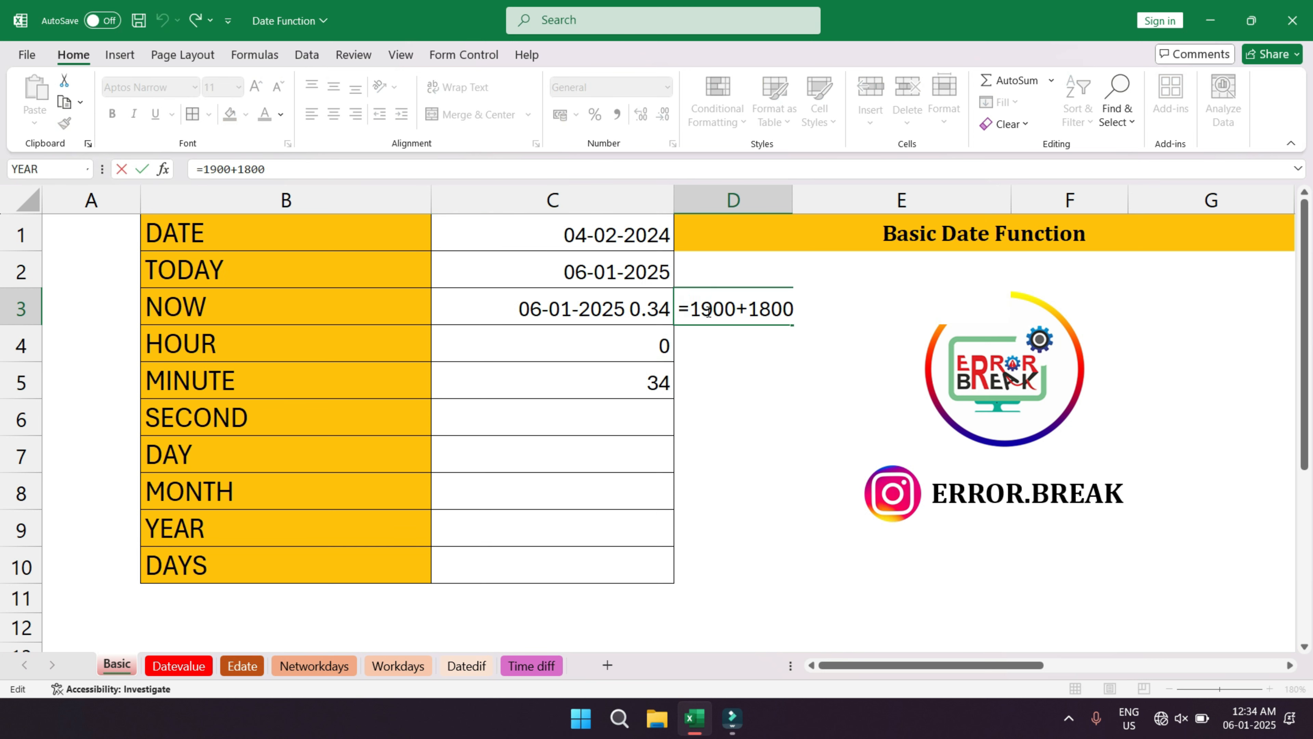
{"action": "key", "text": "Return"}
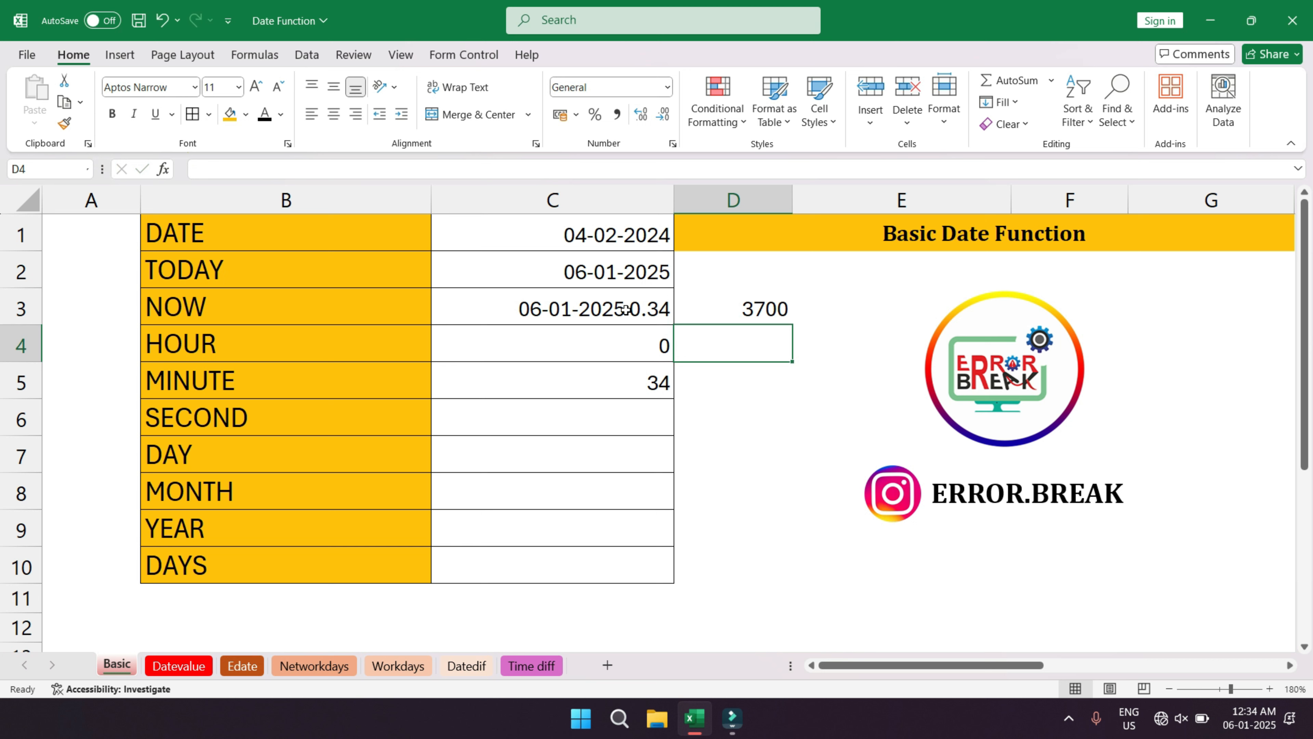
{"action": "left_click", "coordinate": [616, 388]}
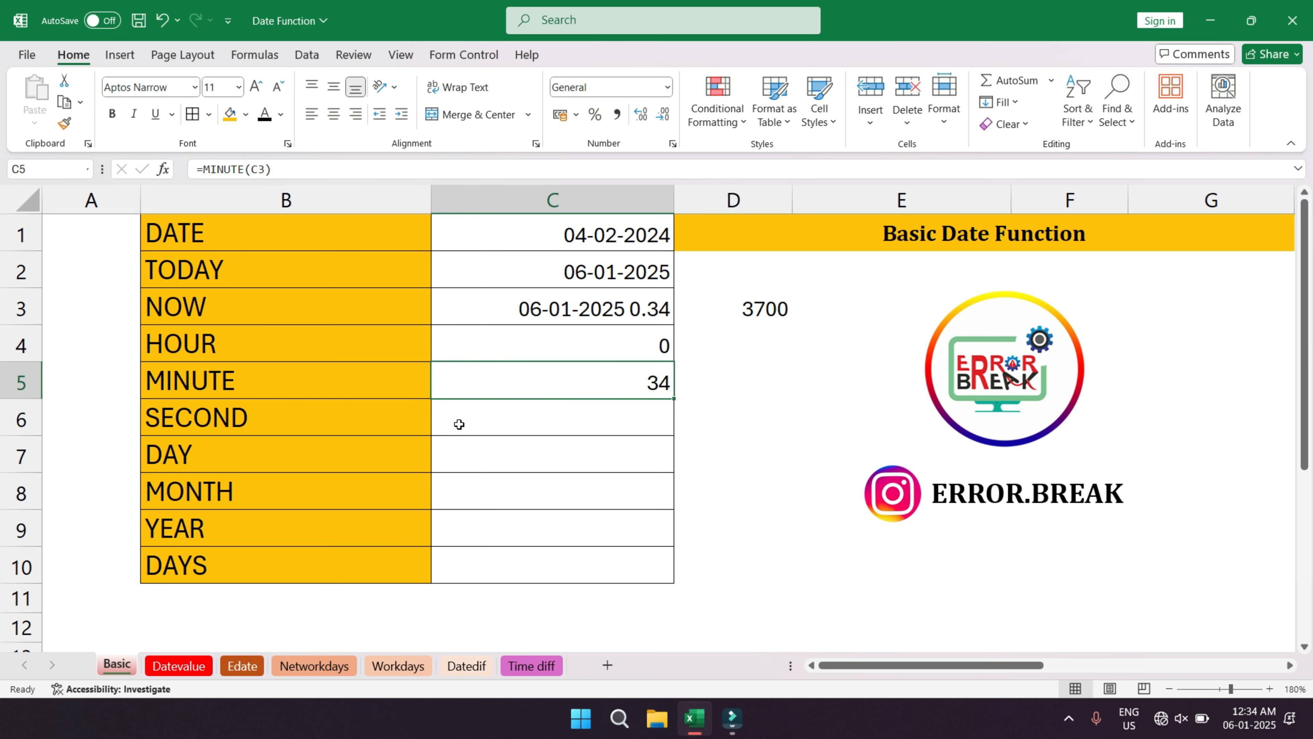
- Enter =SECOND(C3) in cell C6 to extract the seconds, and refresh it by re-entering the empty cell D4
{"action": "double_click", "coordinate": [470, 422]}
{"action": "type", "text": "=s"}
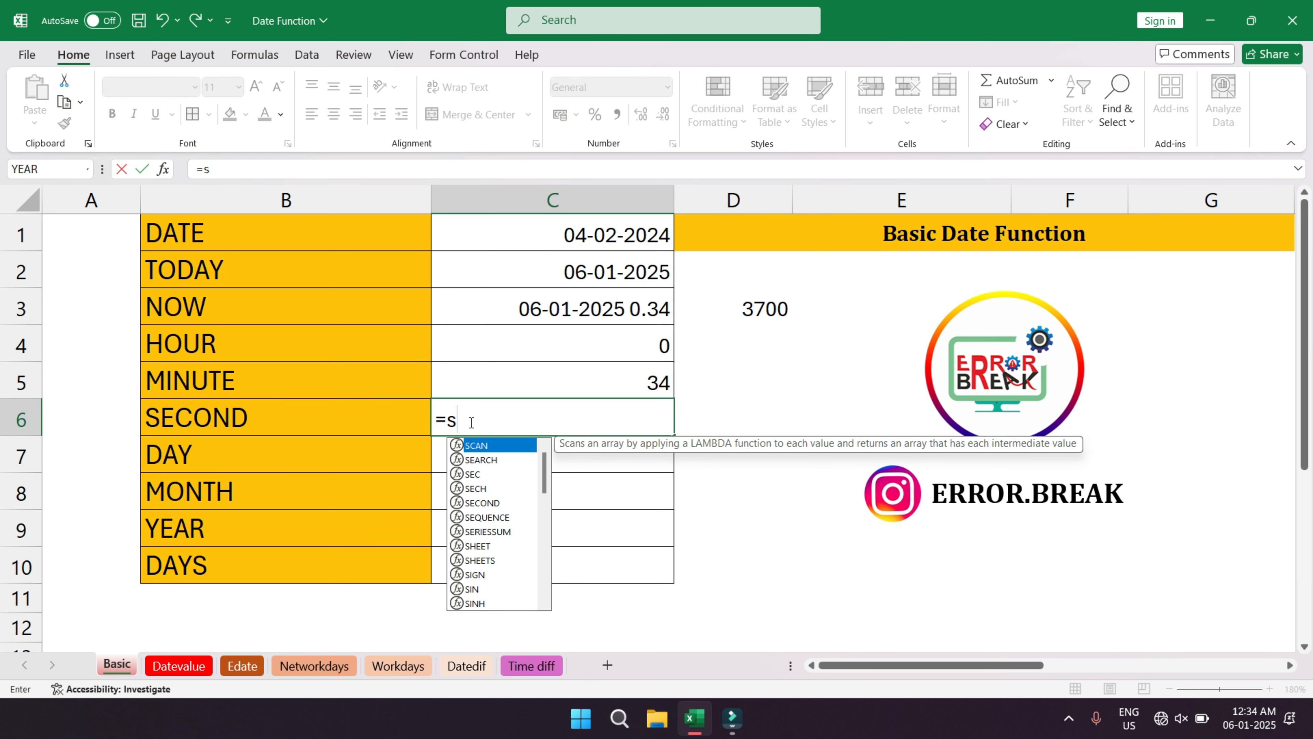
{"action": "type", "text": "econ"}
{"action": "key", "text": "Tab"}
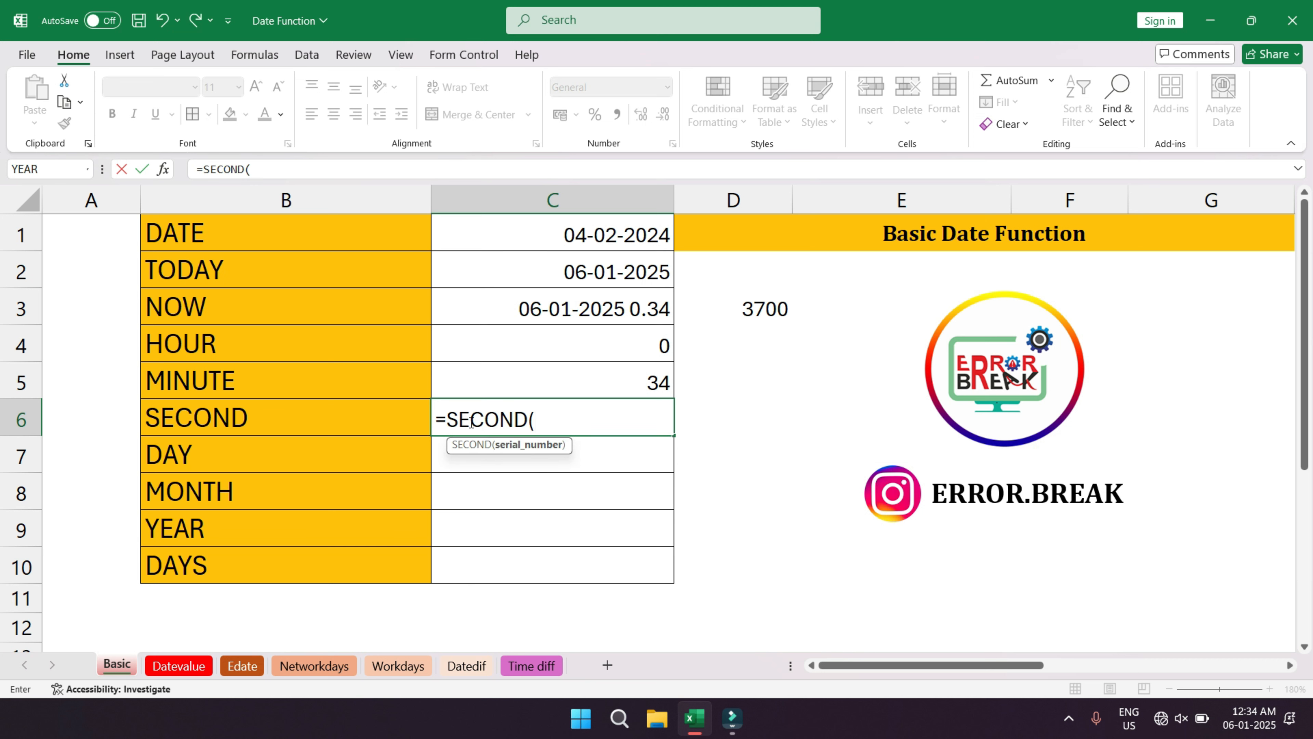
{"action": "left_click", "coordinate": [584, 308]}
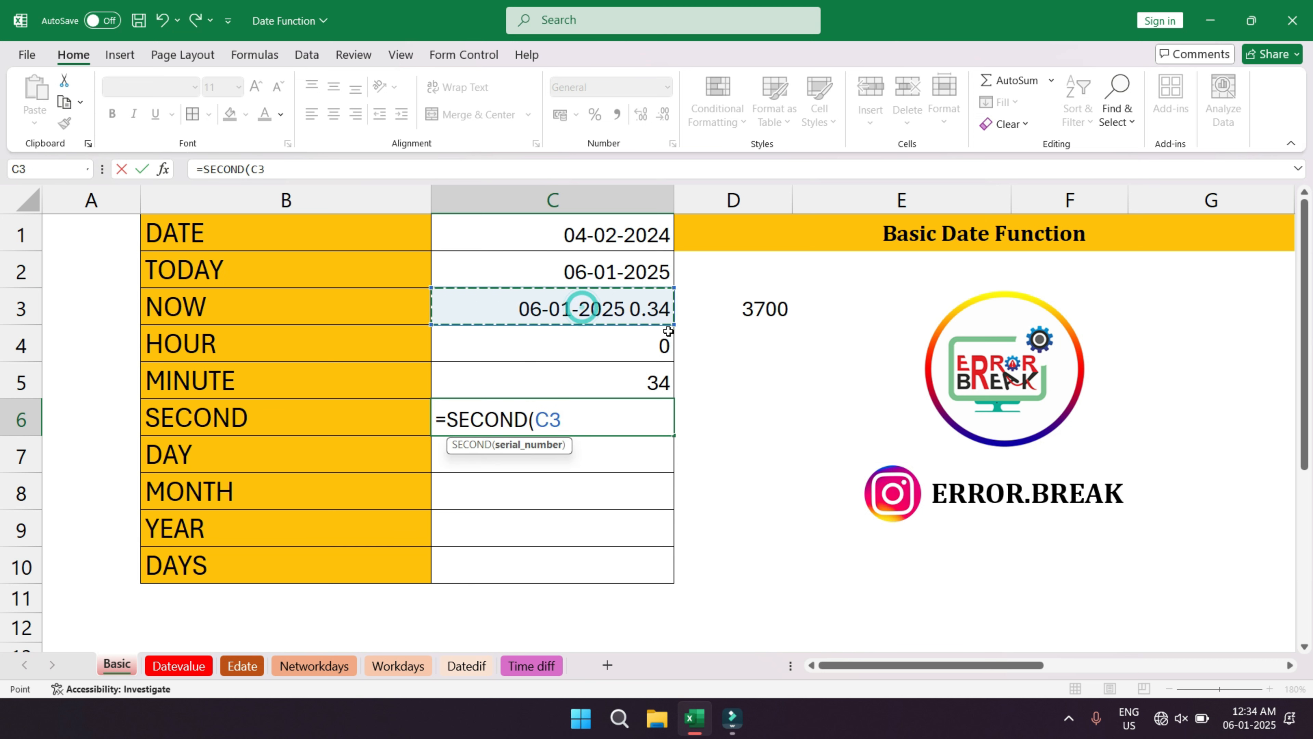
{"action": "type", "text": ")"}
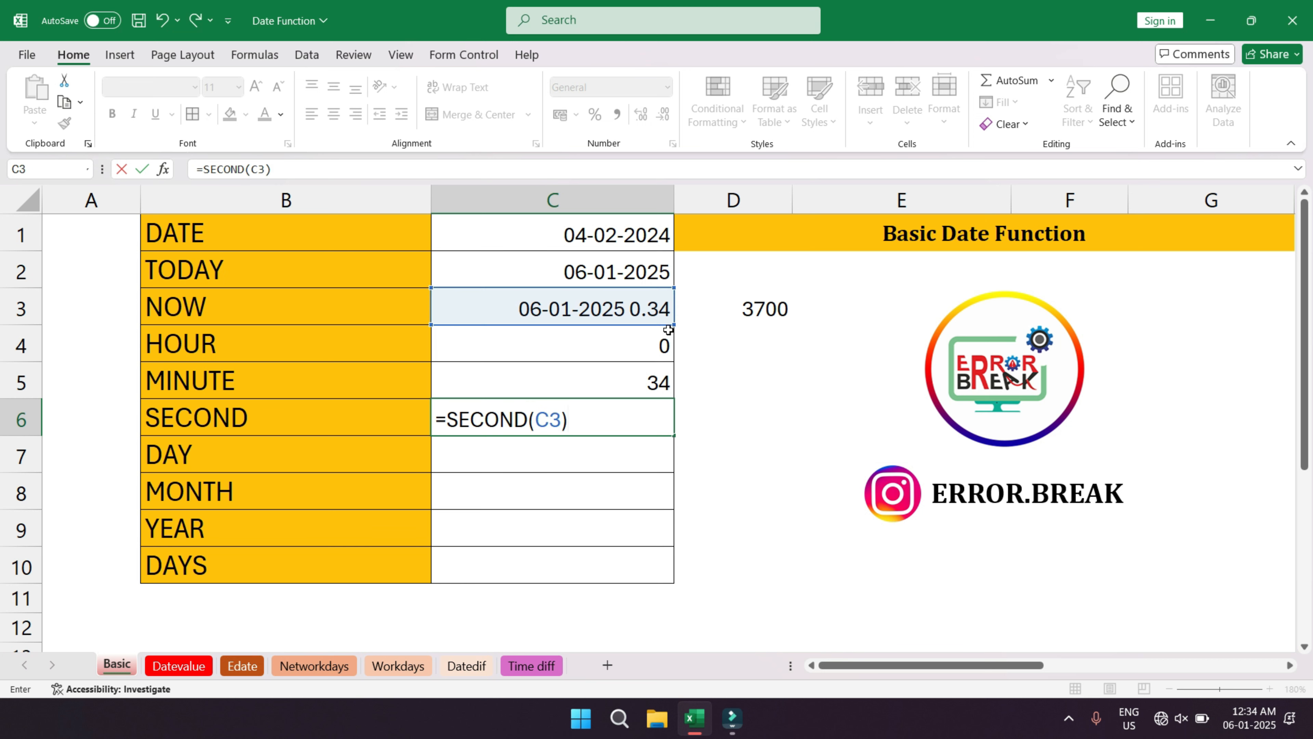
{"action": "key", "text": "Return"}
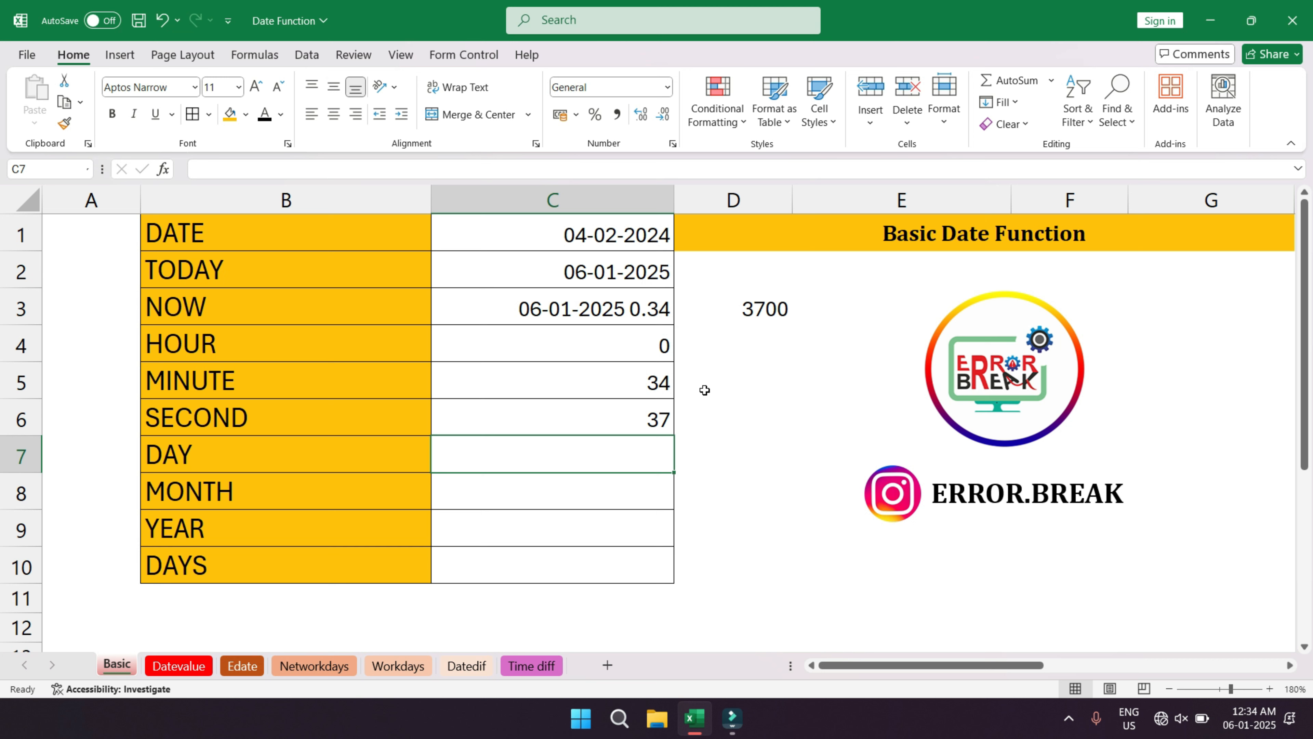
{"action": "double_click", "coordinate": [728, 358]}
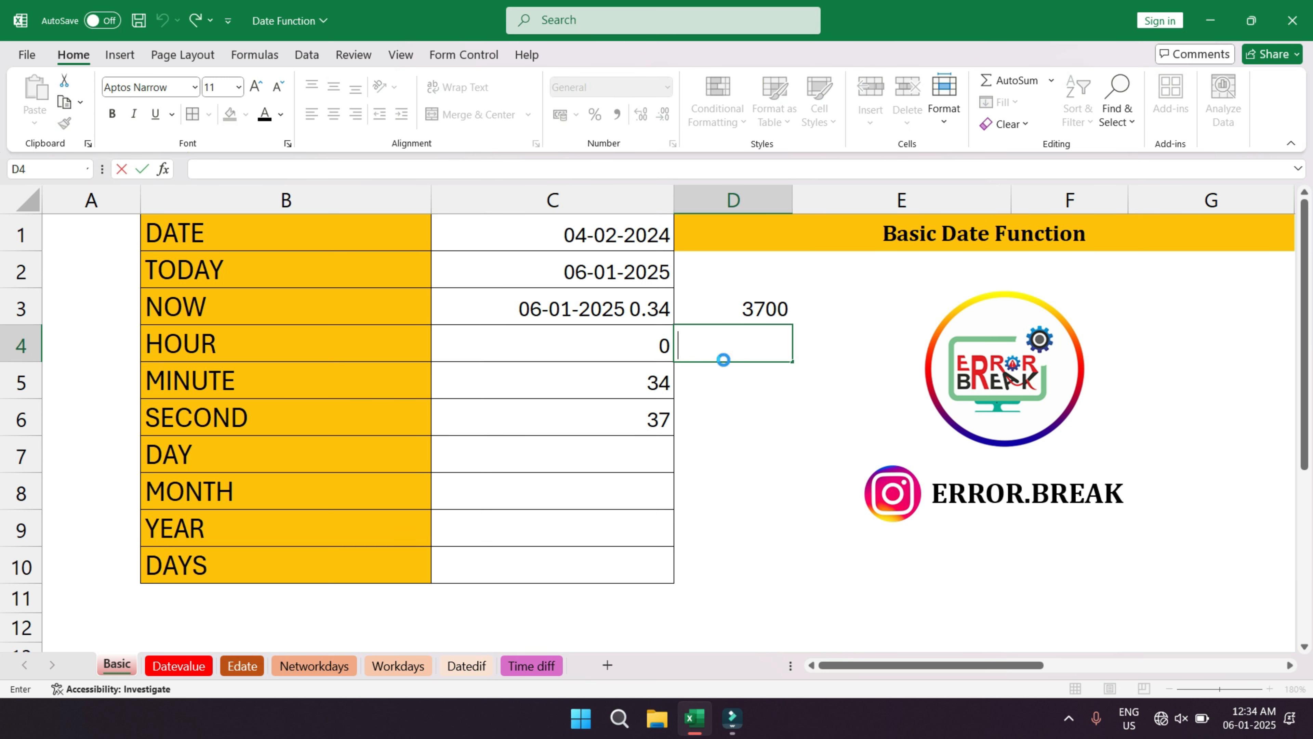
{"action": "key", "text": "Return"}
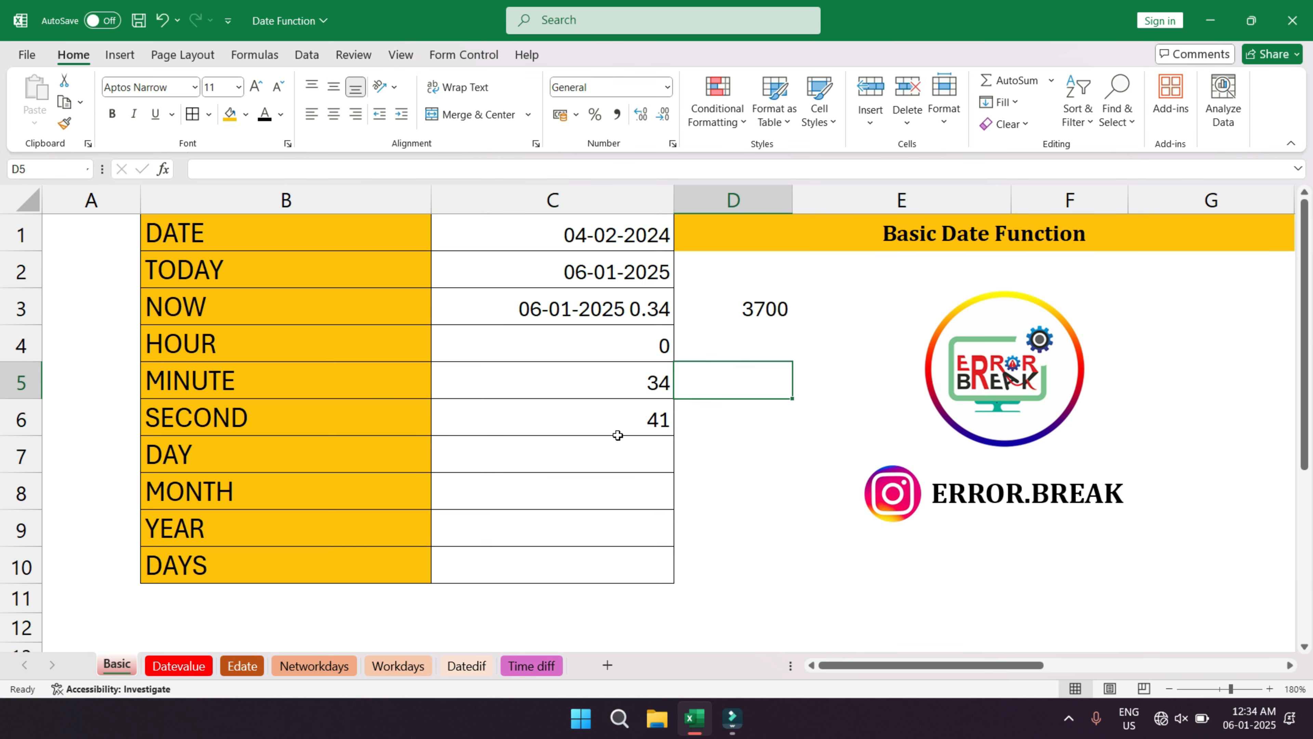
- Extract the day from the NOW value by entering =DAY(C3) in cell C7 beside the DAY label
{"action": "left_click", "coordinate": [294, 450]}
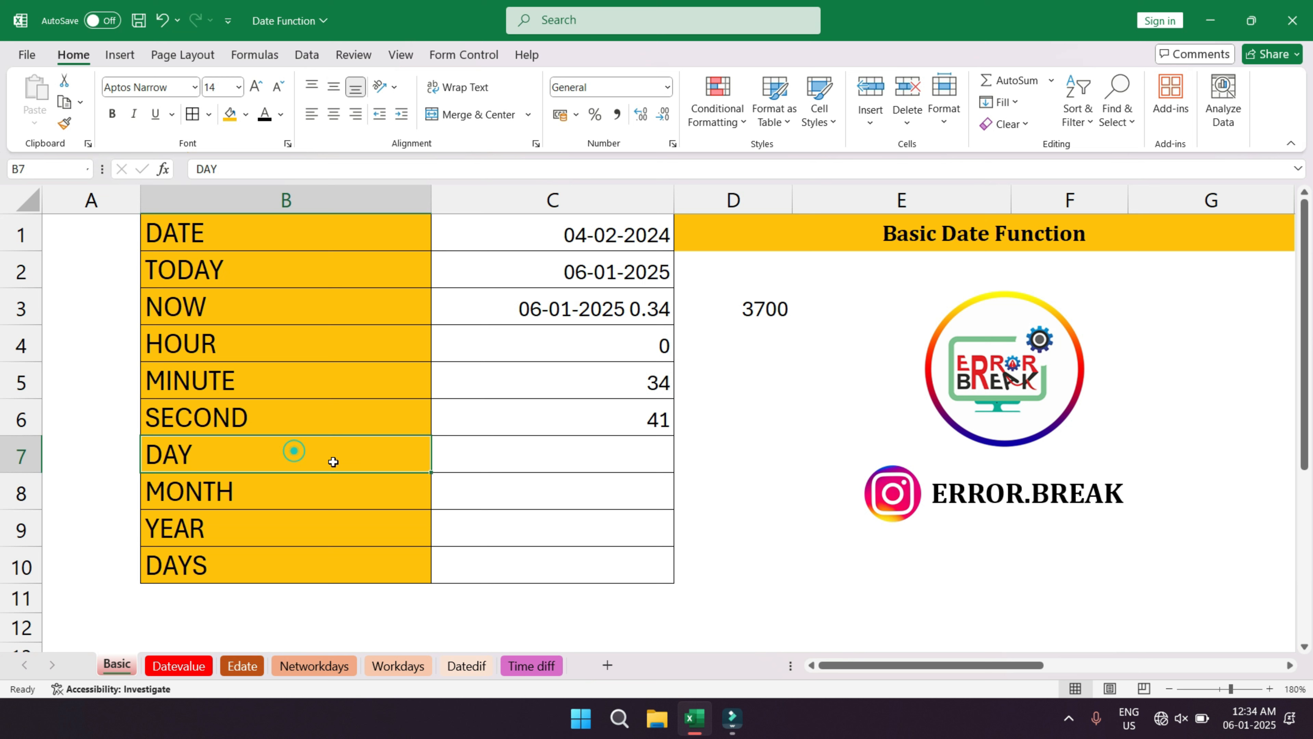
{"action": "left_click", "coordinate": [495, 459]}
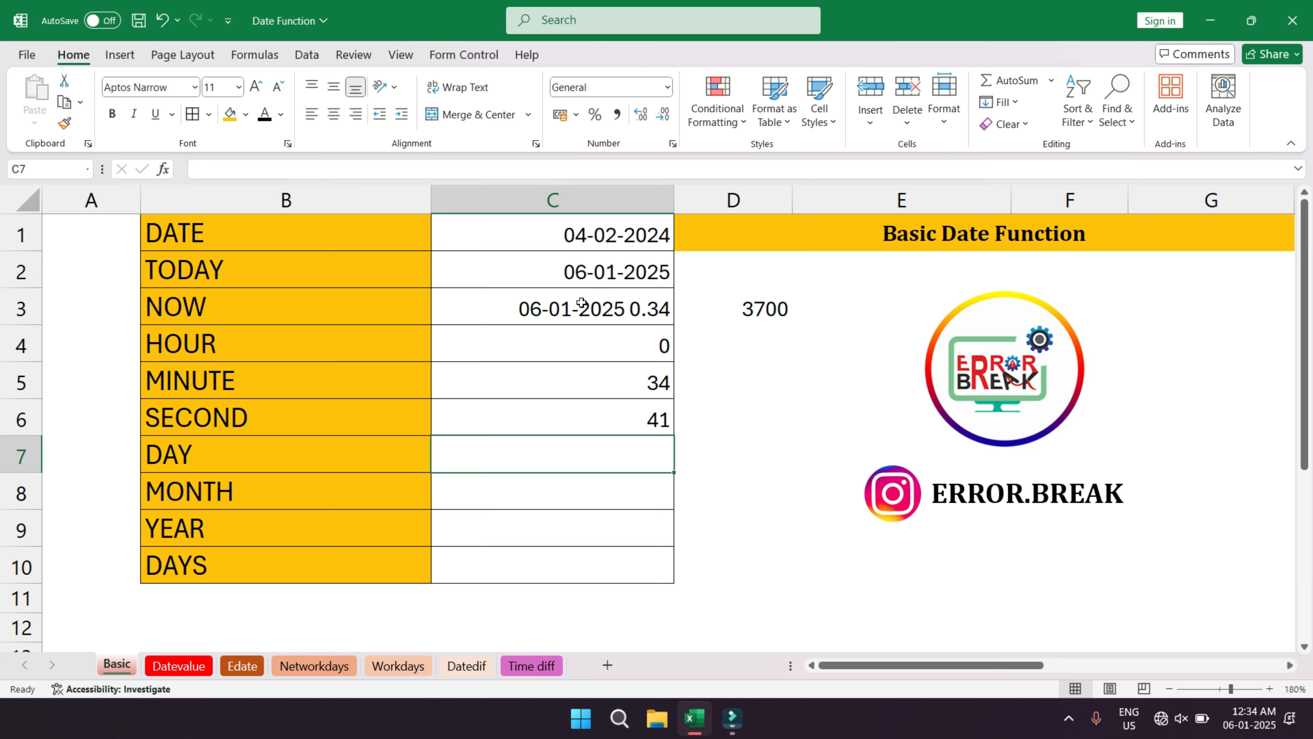
{"action": "type", "text": "=day"}
{"action": "key", "text": "Tab"}
{"action": "key", "text": "Up"}
{"action": "key", "text": "Up"}
{"action": "key", "text": "Up"}
{"action": "key", "text": "Up"}
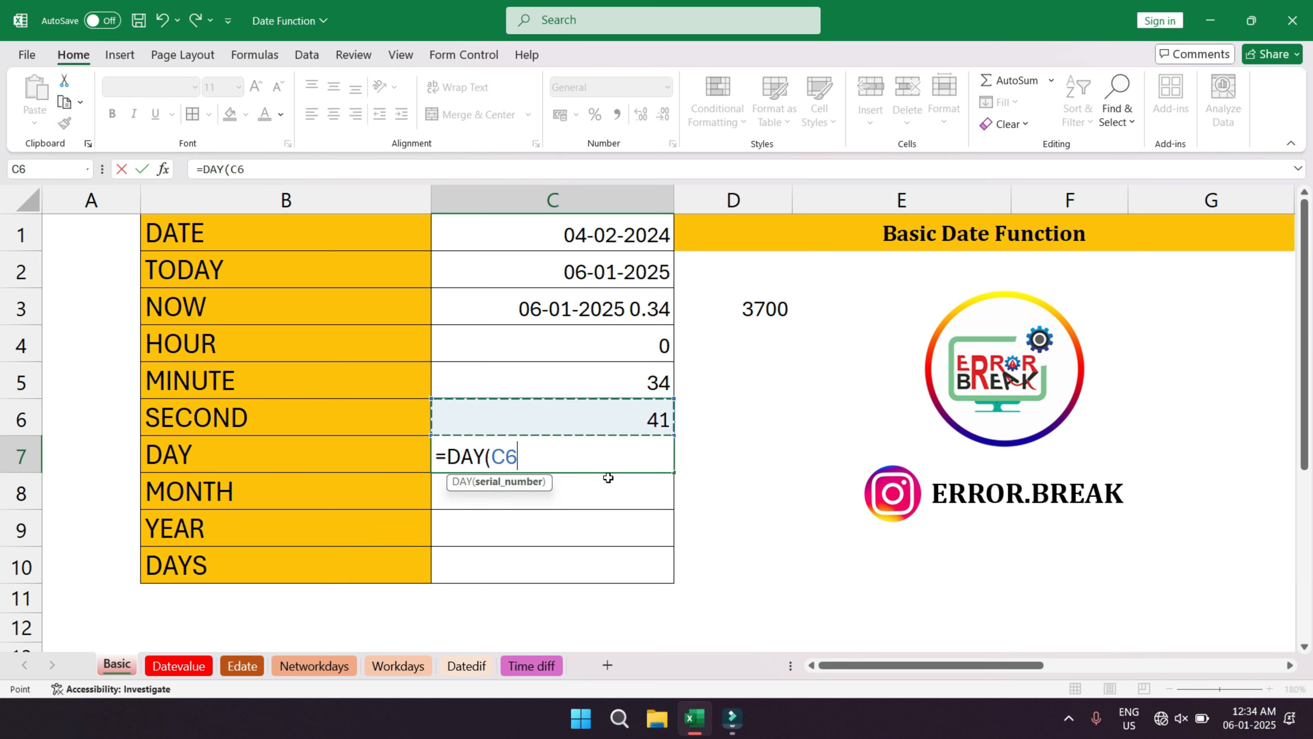
{"action": "type", "text": ")"}
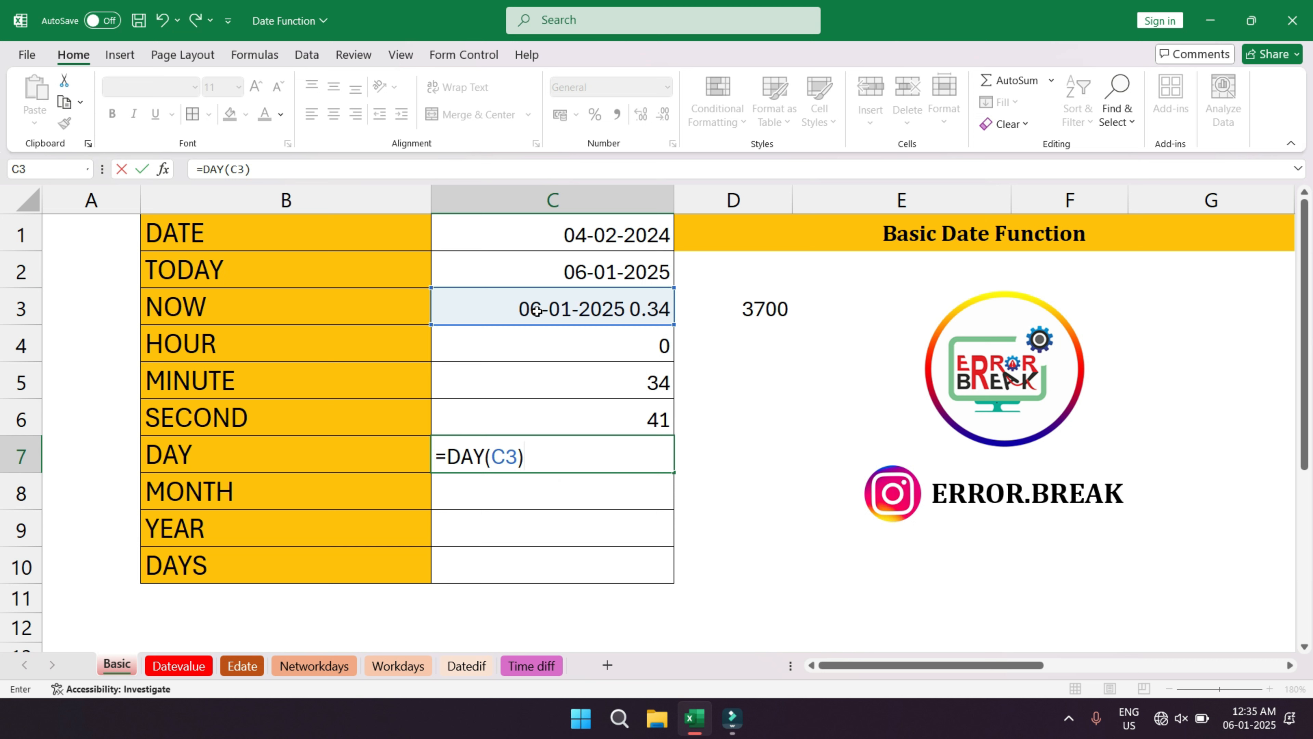
{"action": "key", "text": "Return"}
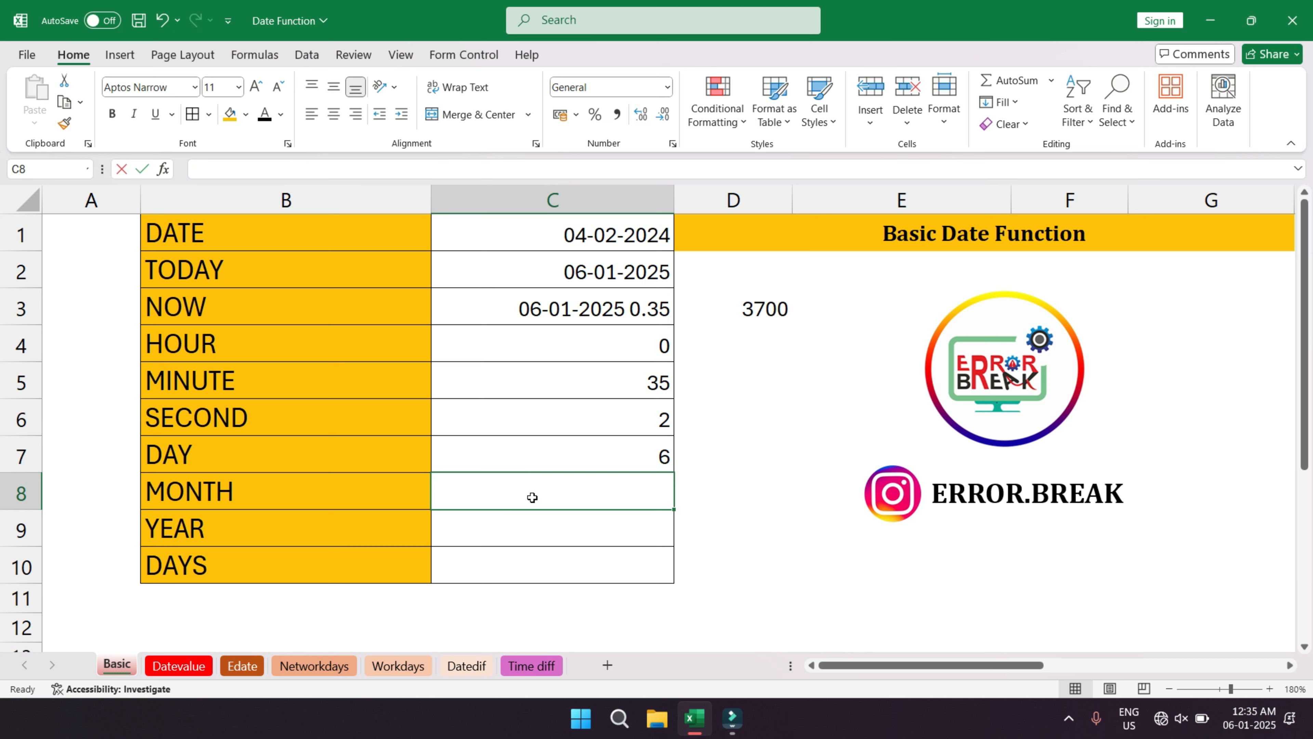
- Extract the month from the NOW value by entering =MONTH(C3) in cell C8
{"action": "type", "text": "=mont"}
{"action": "key", "text": "Tab"}
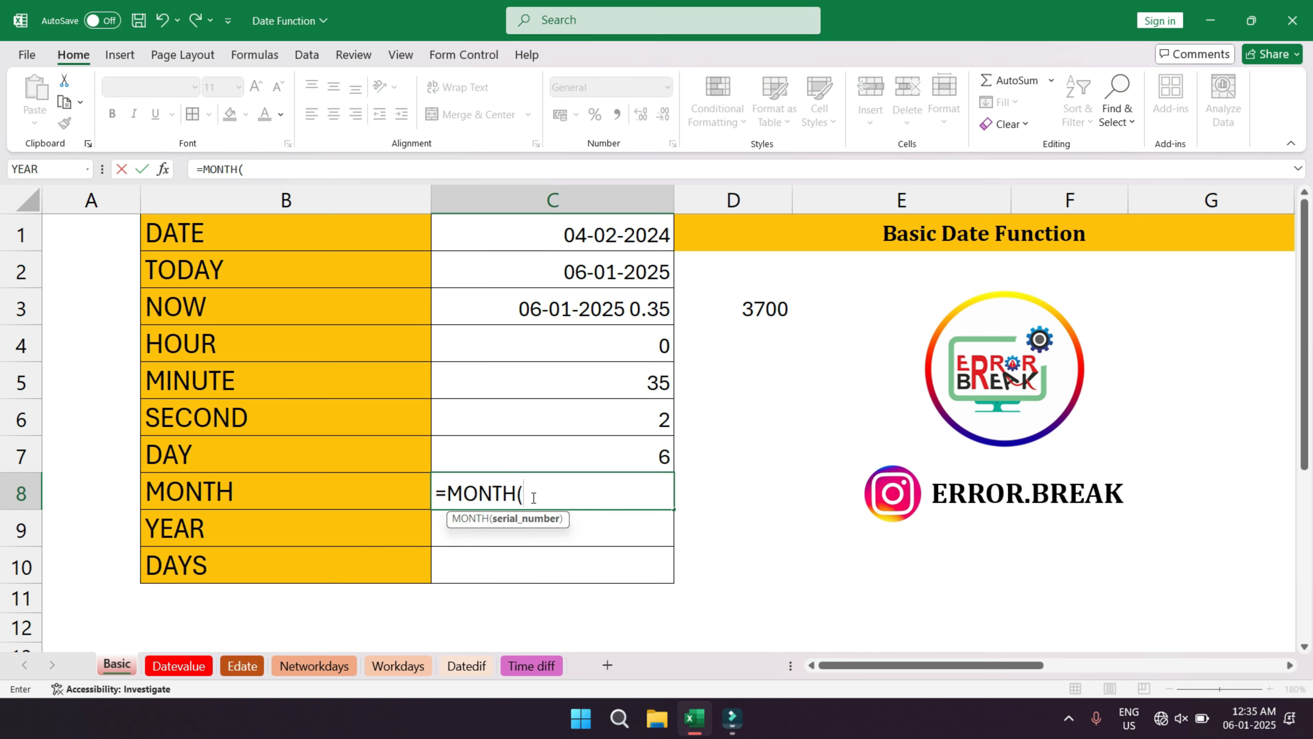
{"action": "key", "text": "Up"}
{"action": "key", "text": "Up"}
{"action": "key", "text": "Up"}
{"action": "key", "text": "Up"}
{"action": "key", "text": "Up"}
{"action": "type", "text": ")"}
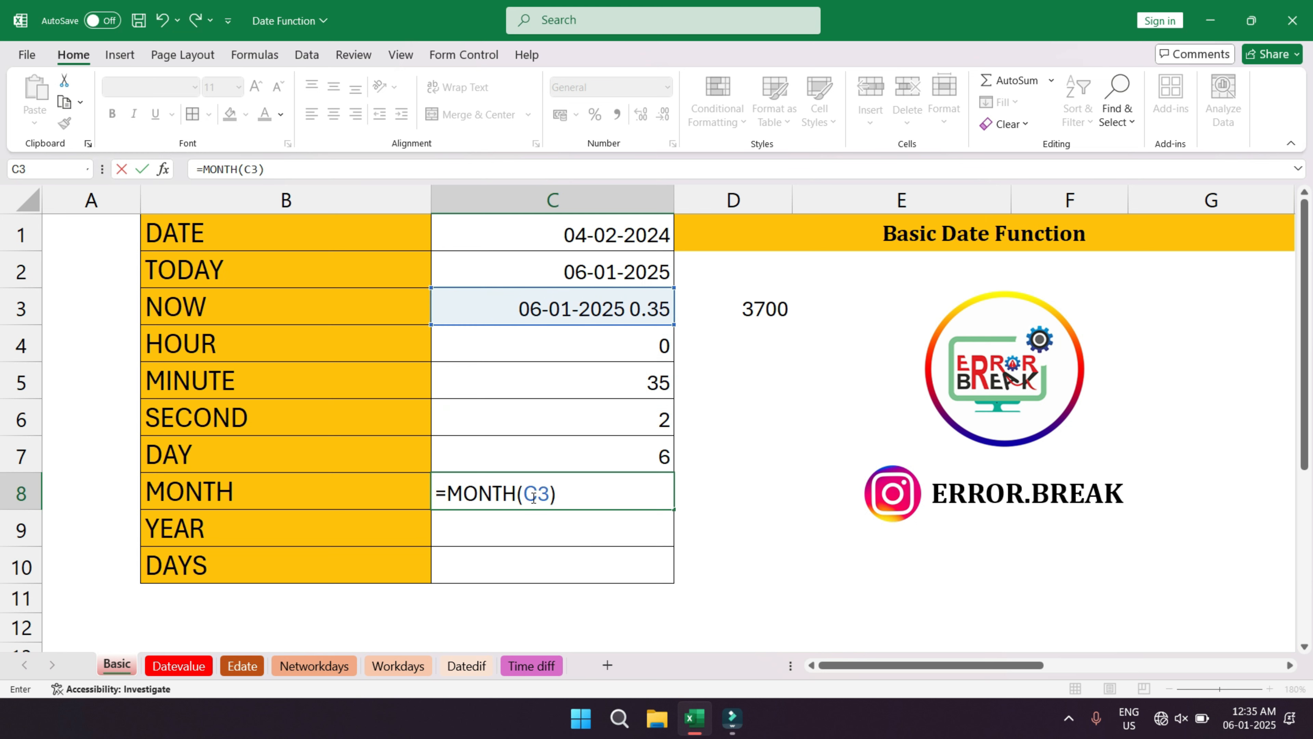
{"action": "key", "text": "Return"}
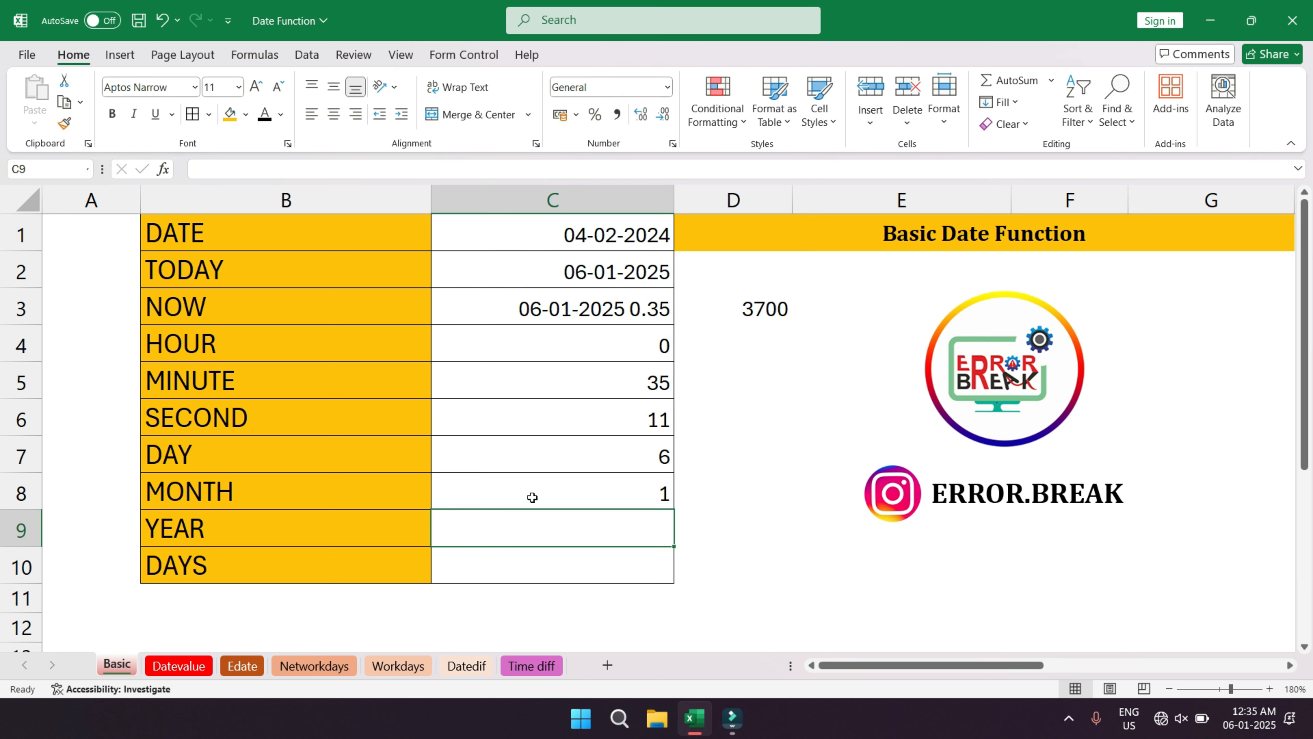
{"action": "left_click", "coordinate": [532, 497]}
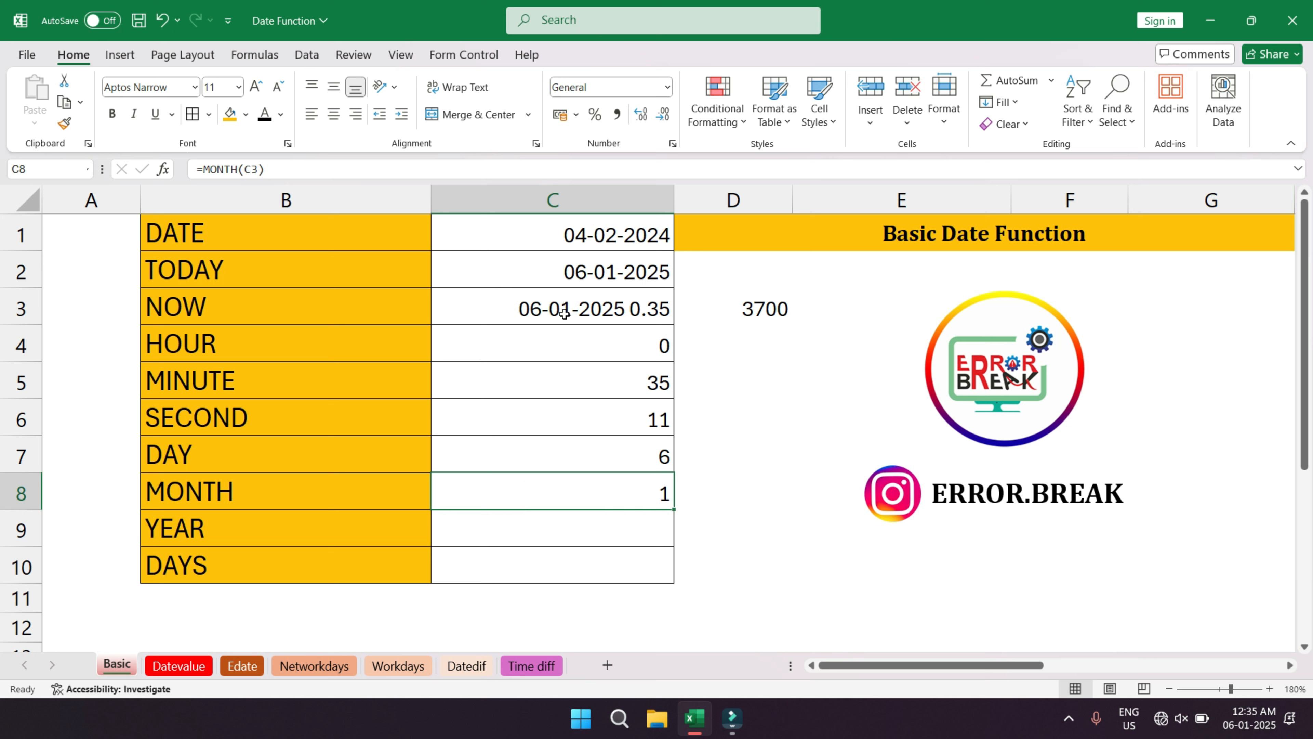
- Extract the year from the NOW value by entering =YEAR(C3) in cell C9
{"action": "left_click", "coordinate": [601, 533]}
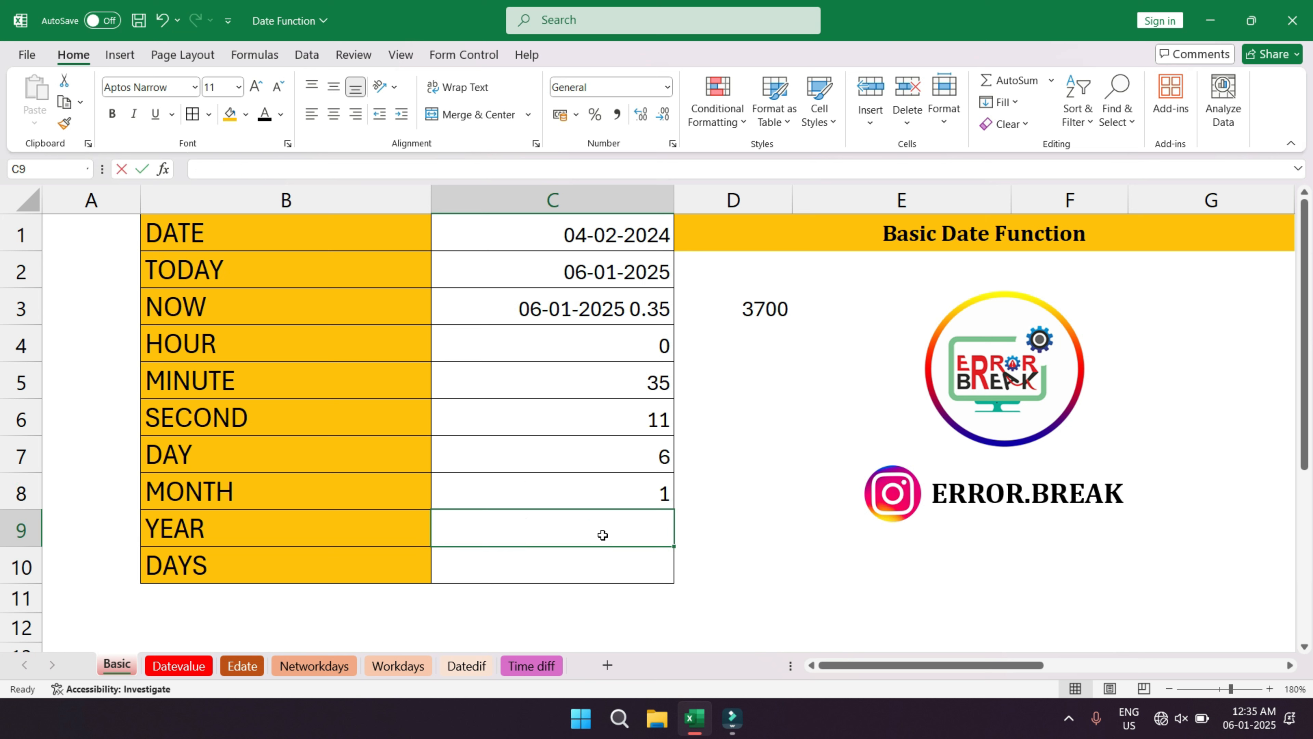
{"action": "type", "text": "=ye"}
{"action": "key", "text": "Tab"}
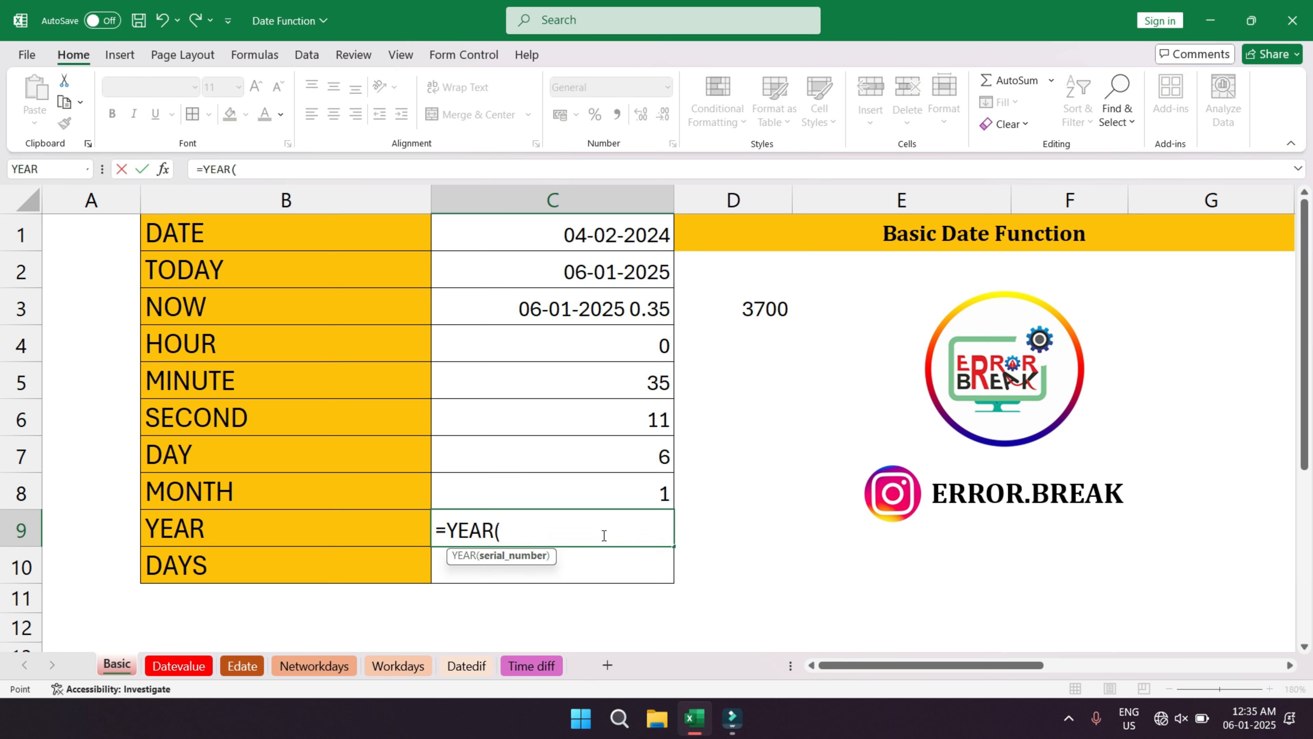
{"action": "key", "text": "Up"}
{"action": "key", "text": "Up"}
{"action": "key", "text": "Up"}
{"action": "key", "text": "Up"}
{"action": "key", "text": "Up"}
{"action": "key", "text": "Up"}
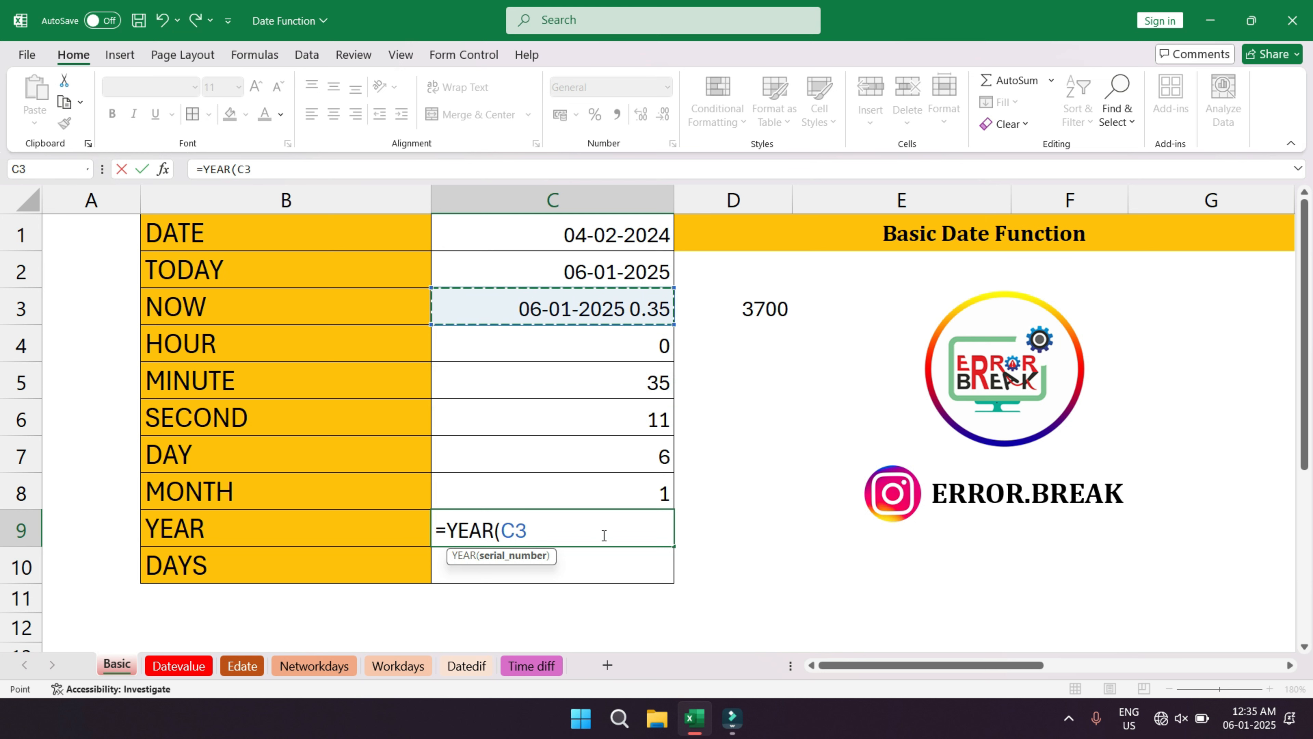
{"action": "type", "text": ")"}
{"action": "key", "text": "Return"}
{"action": "left_click", "coordinate": [602, 534]}
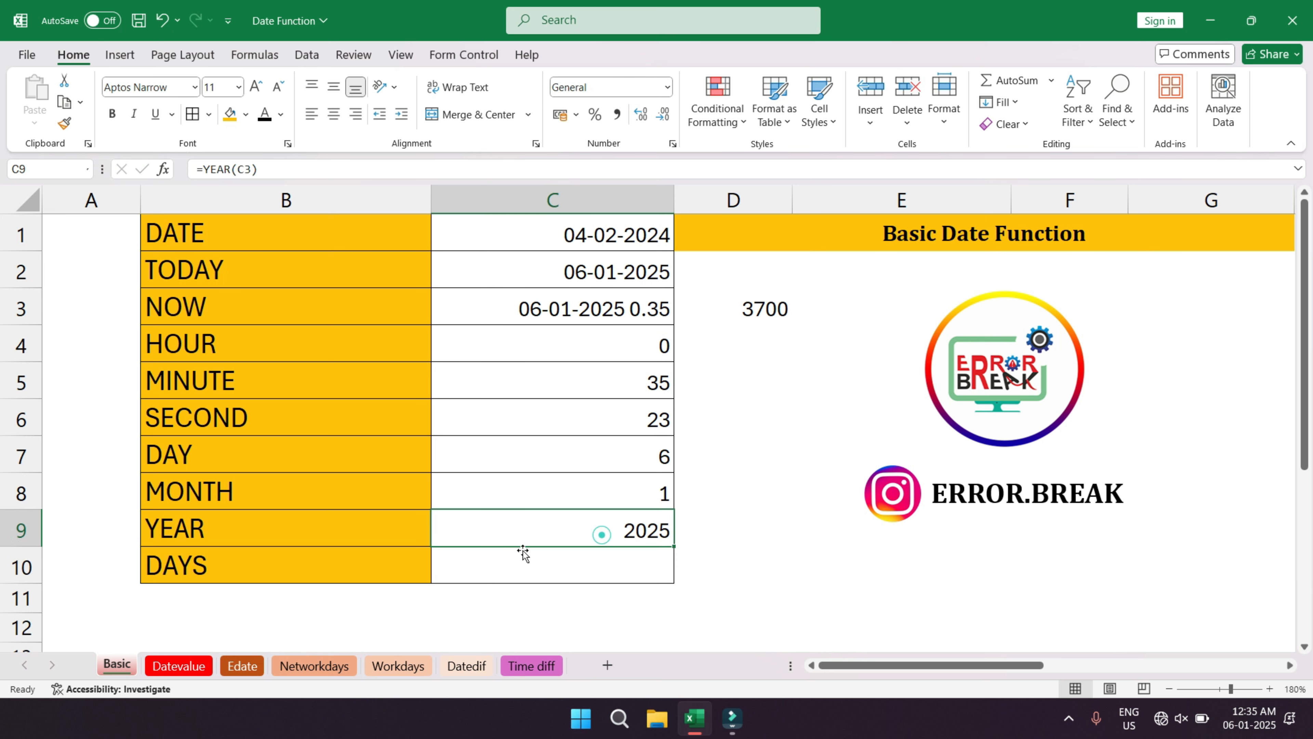
- Prepare a start date for the DAYS example by entering =TODAY() in cell B13 below the table
{"action": "left_click", "coordinate": [179, 569]}
{"action": "left_click", "coordinate": [470, 565]}
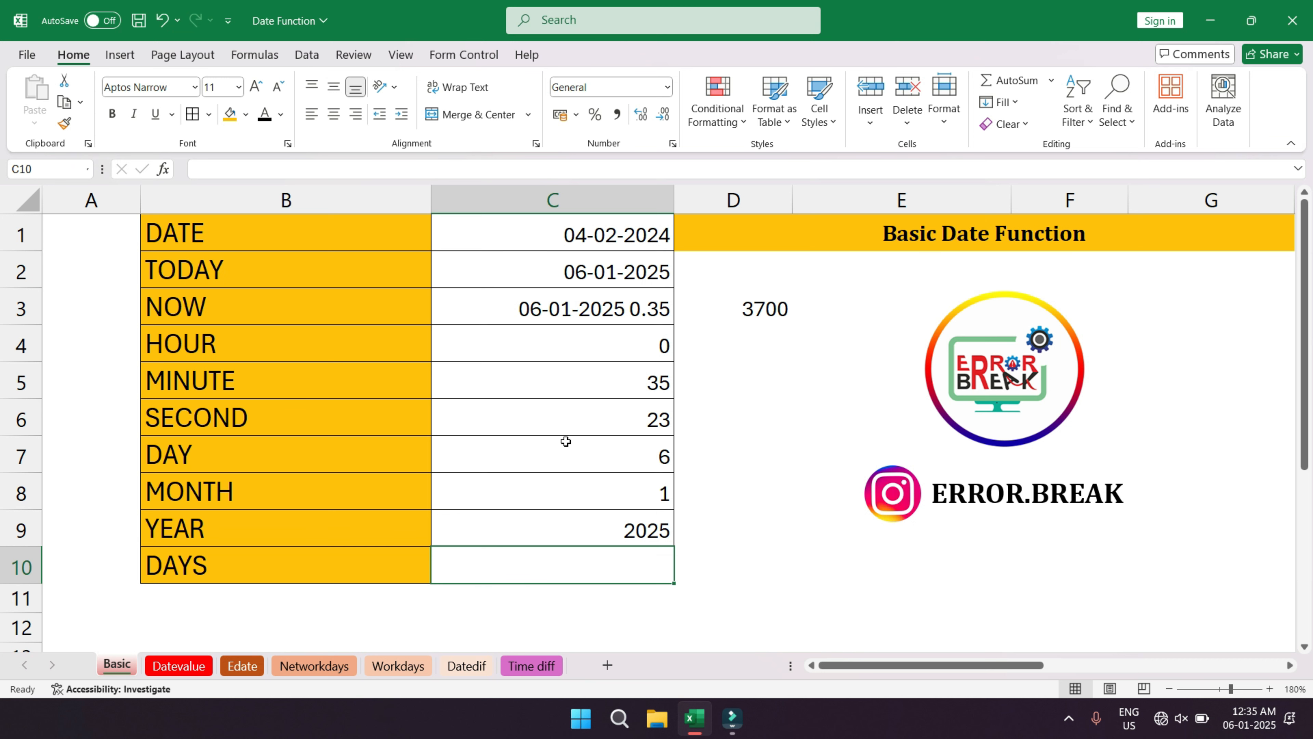
{"action": "scroll", "coordinate": [563, 533], "scroll_direction": "down", "scroll_amount": 2}
{"action": "left_click", "coordinate": [366, 491]}
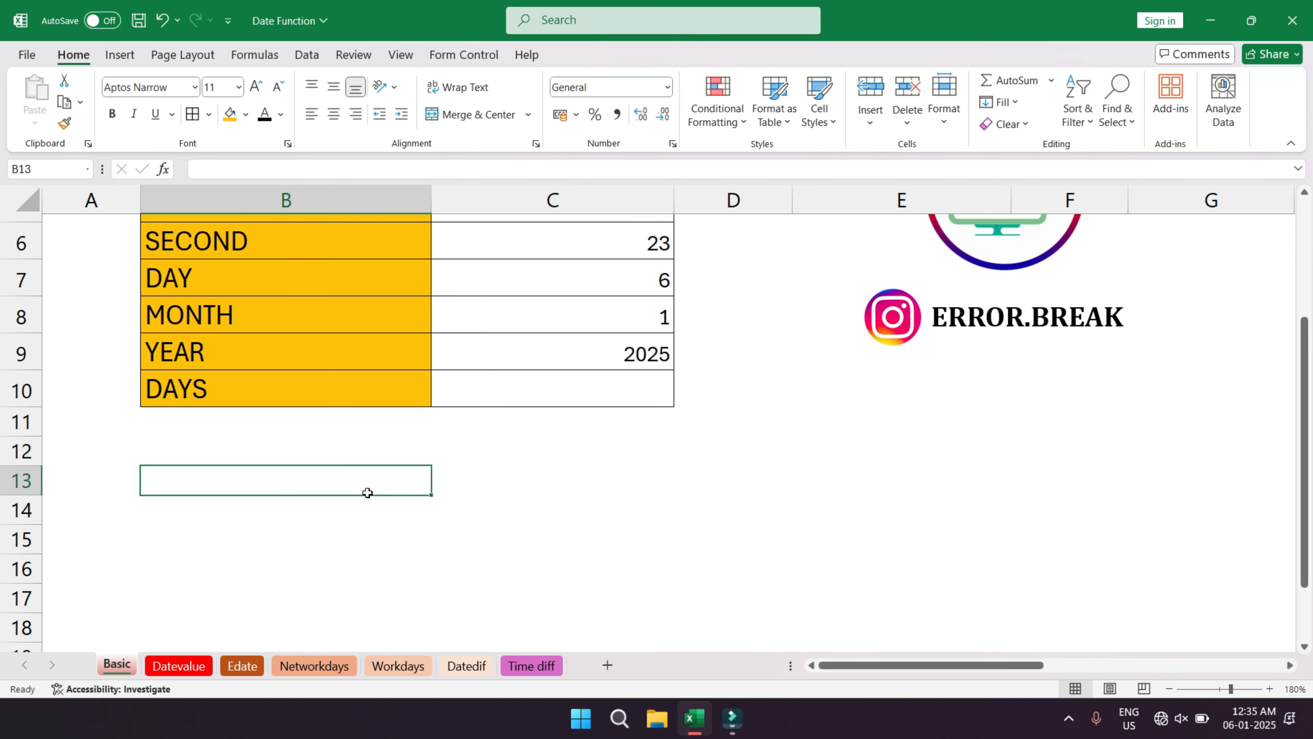
{"action": "type", "text": "=today"}
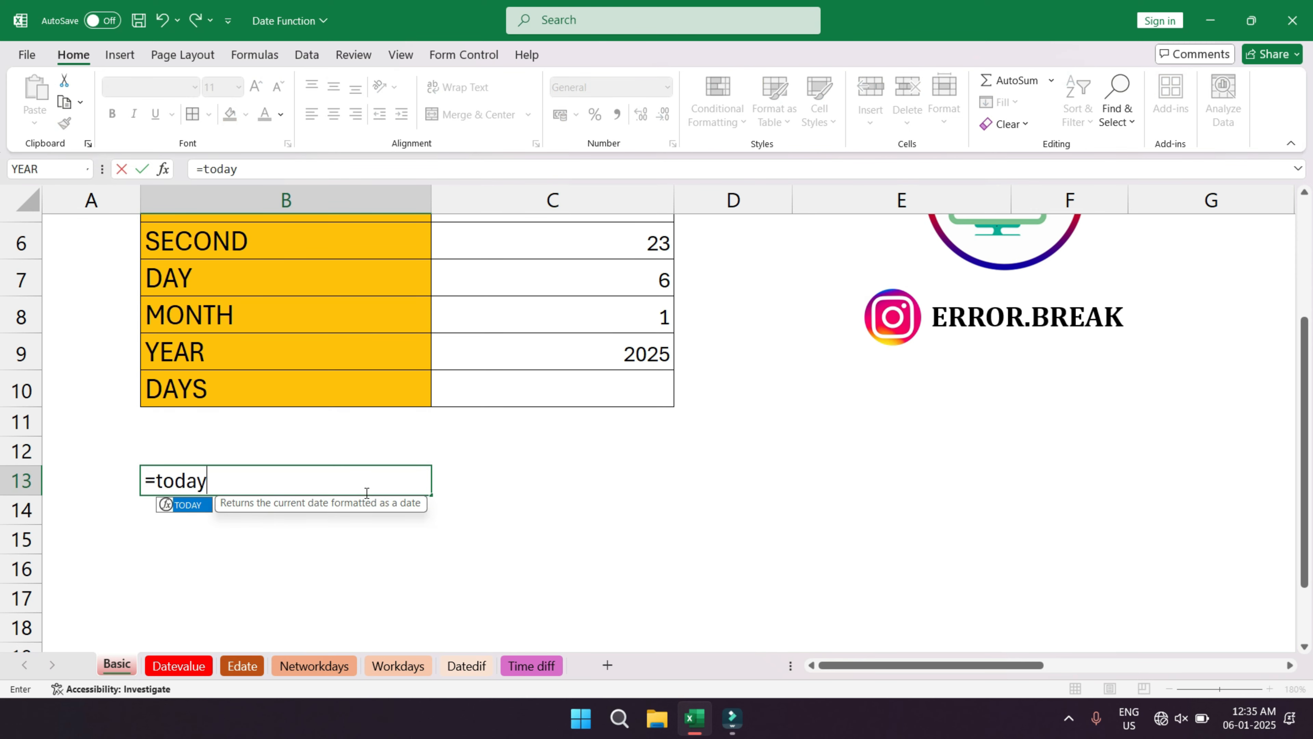
{"action": "key", "text": "Tab"}
{"action": "type", "text": ")"}
{"action": "key", "text": "Return"}
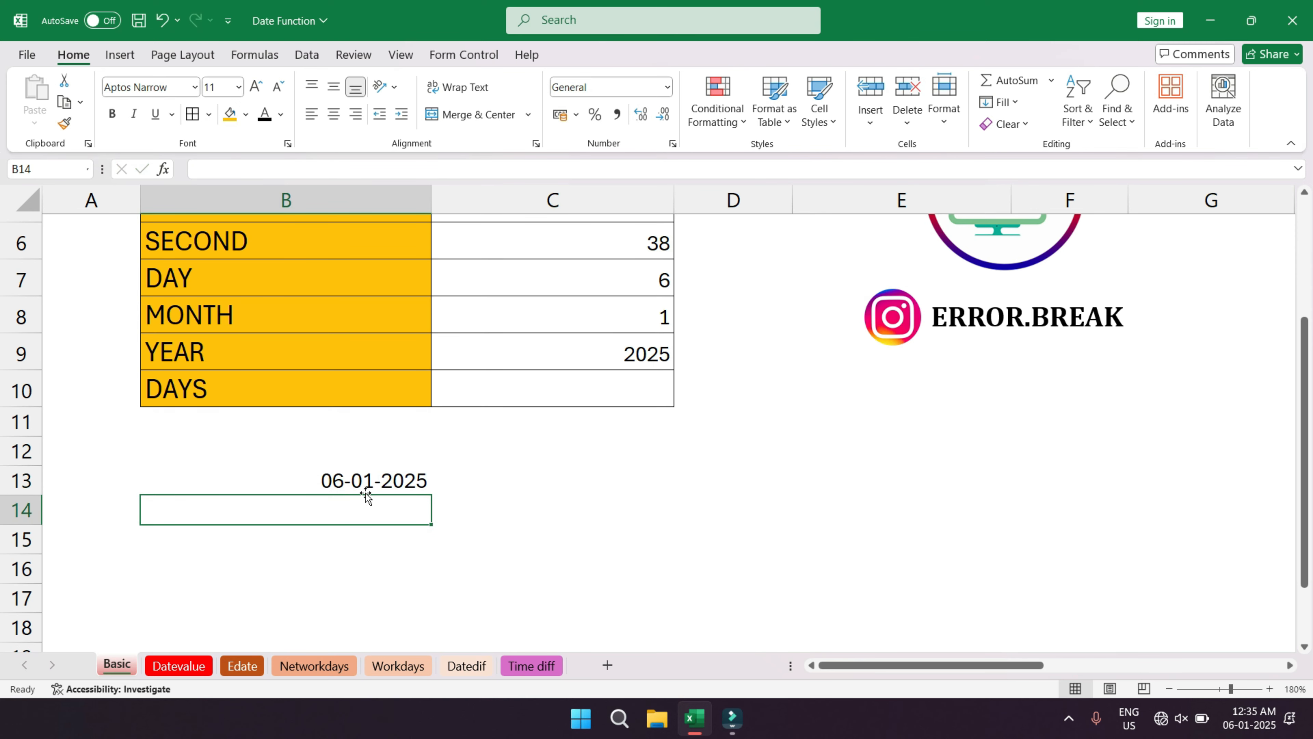
- Create an end date five days ahead by entering =TODAY()+5 in cell D13
{"action": "key", "text": "Up"}
{"action": "key", "text": "Right"}
{"action": "key", "text": "Right"}
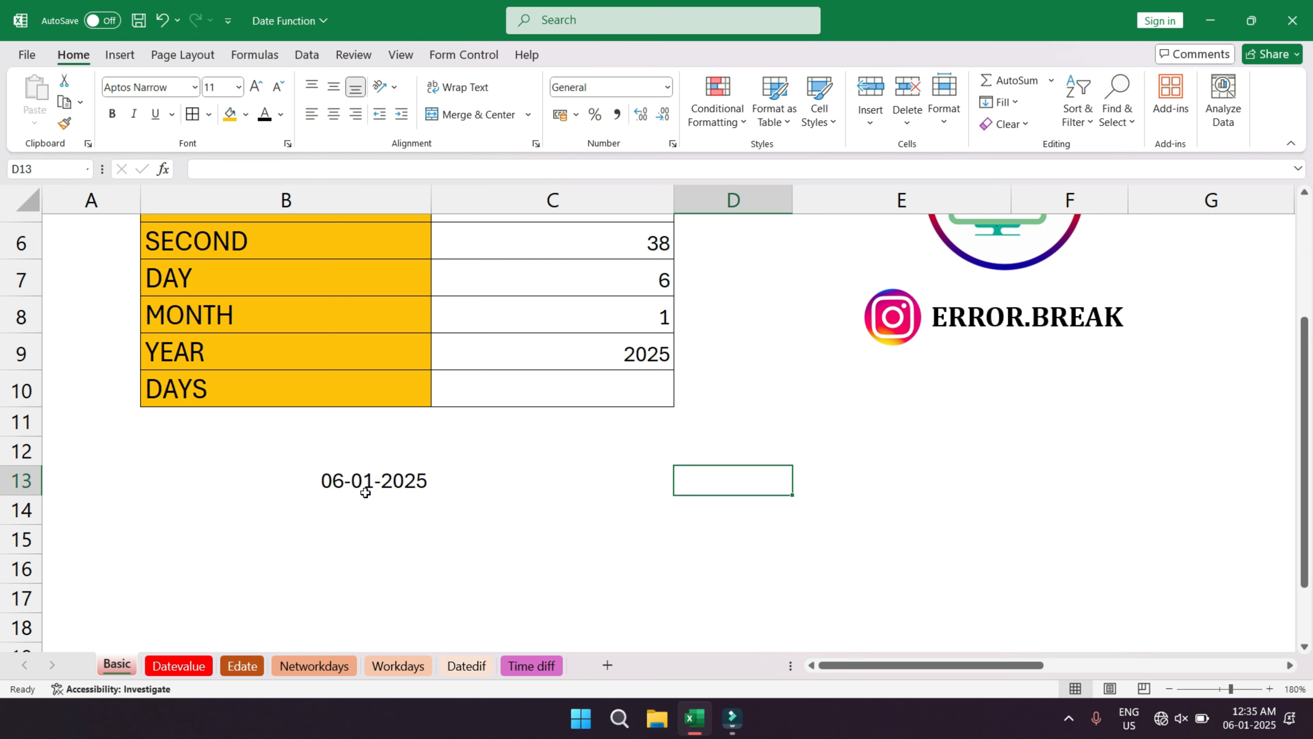
{"action": "type", "text": "="}
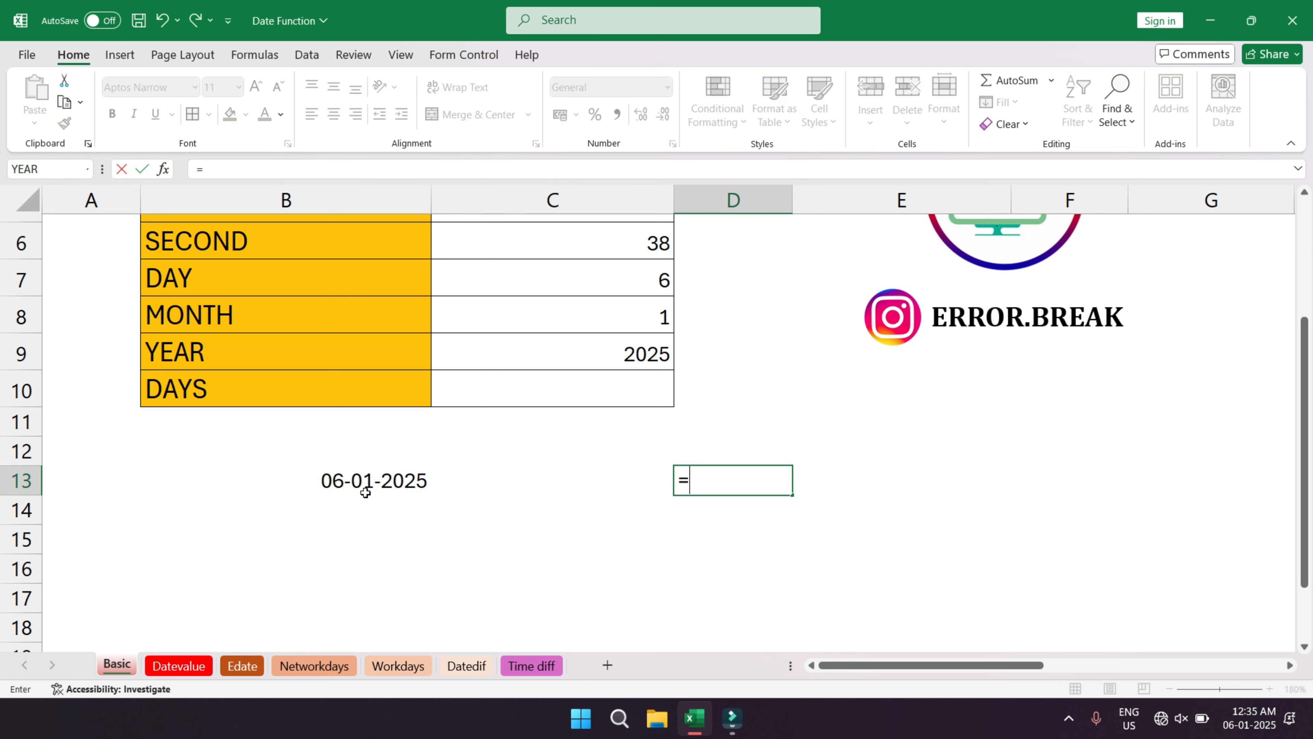
{"action": "type", "text": "toda"}
{"action": "key", "text": "Tab"}
{"action": "type", "text": ")"}
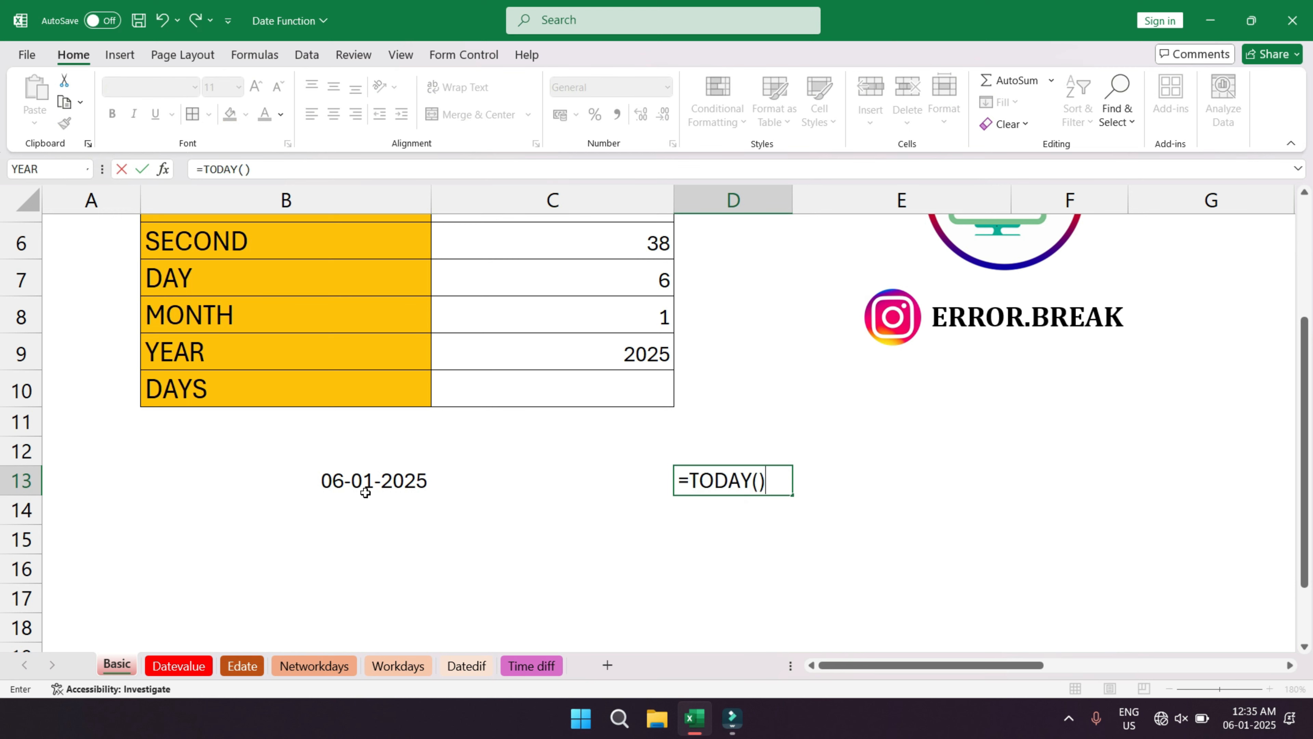
{"action": "type", "text": "+5"}
{"action": "key", "text": "Return"}
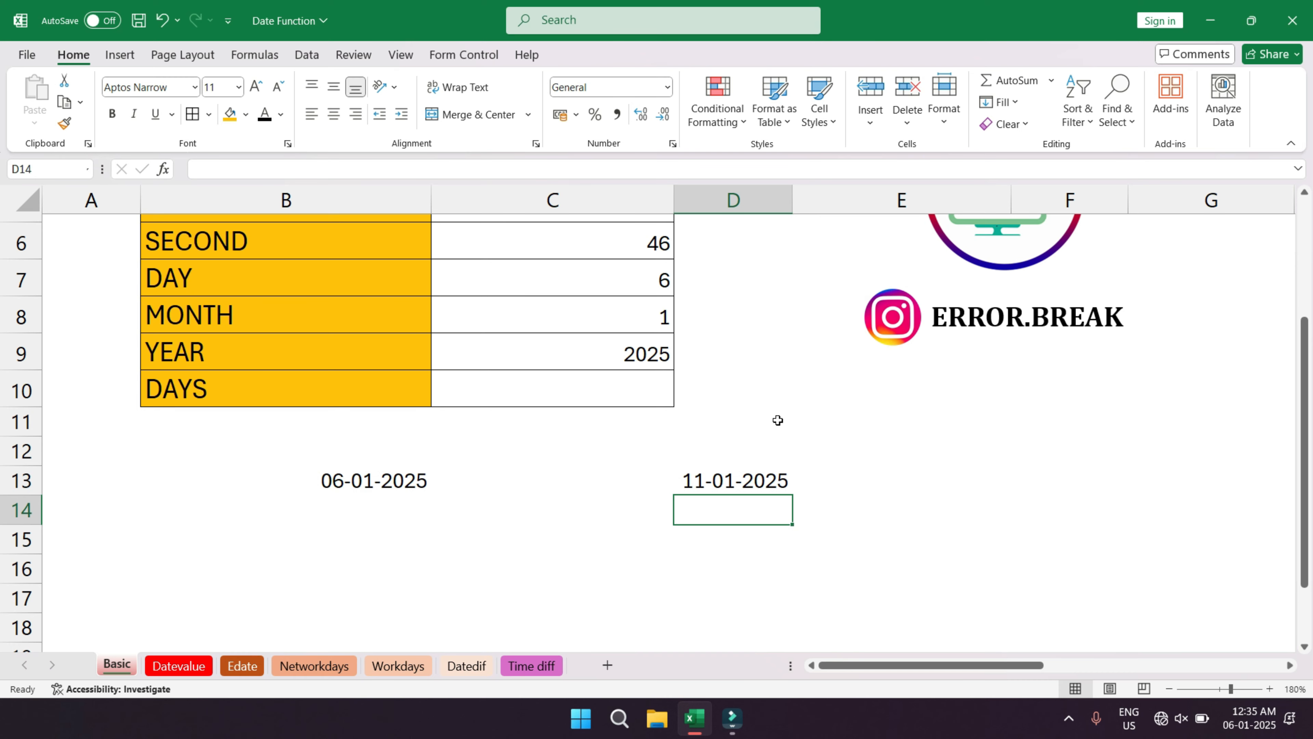
{"action": "left_click", "coordinate": [733, 481]}
- Calculate the days between the two sample dates by entering =DAYS(D13,B13) in cell C10
{"action": "scroll", "coordinate": [724, 481], "scroll_direction": "up", "scroll_amount": 1}
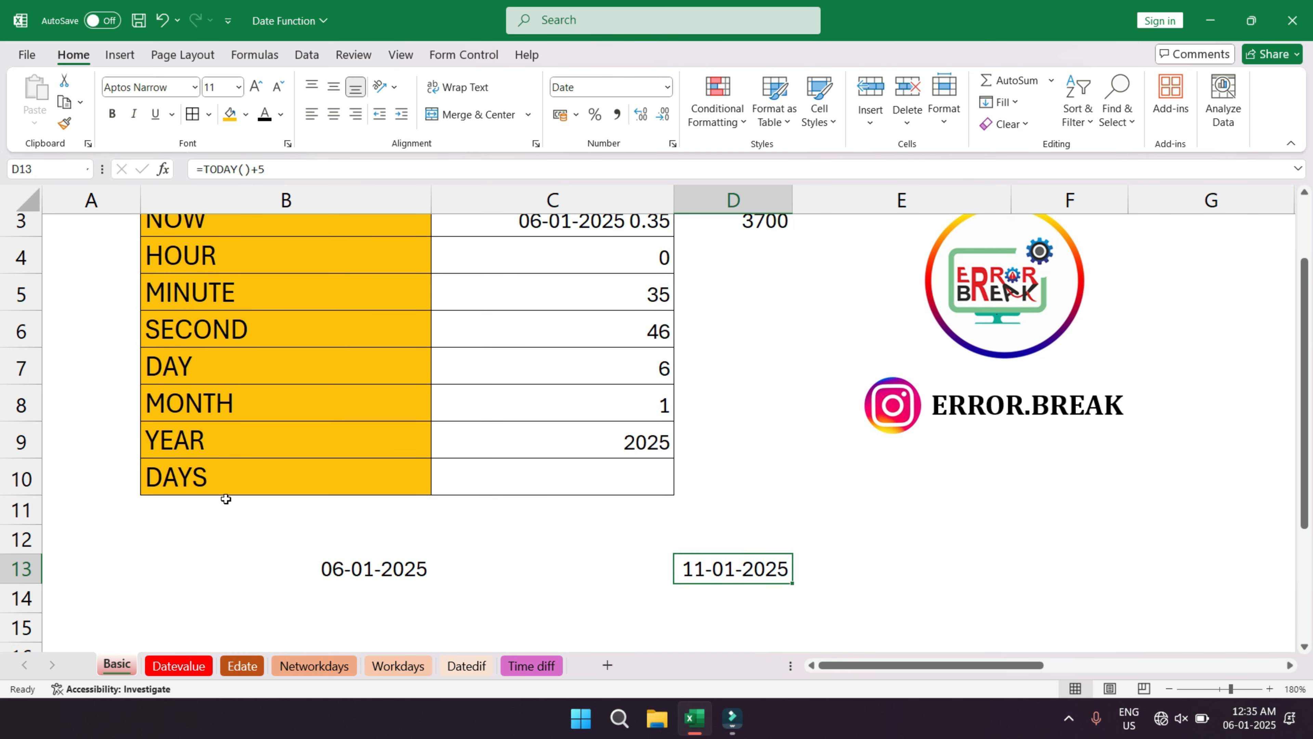
{"action": "left_click", "coordinate": [455, 476]}
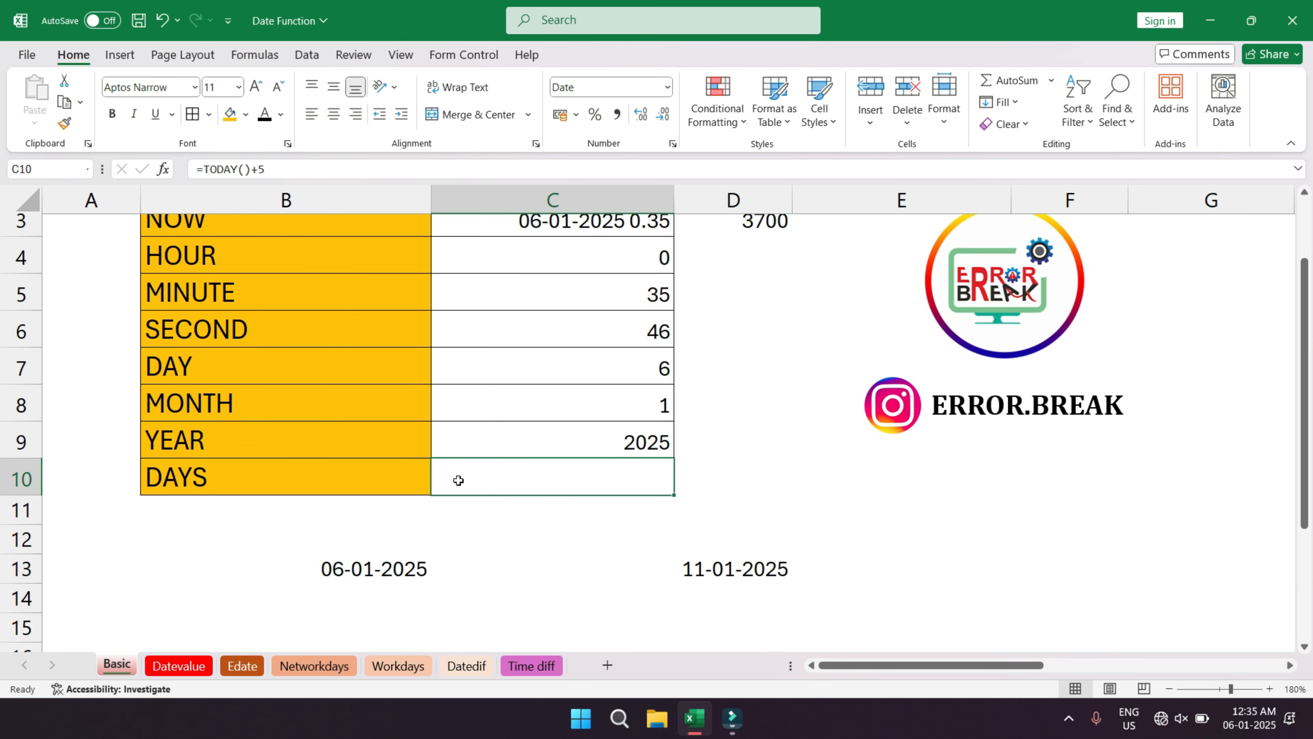
{"action": "type", "text": "=days"}
{"action": "key", "text": "Tab"}
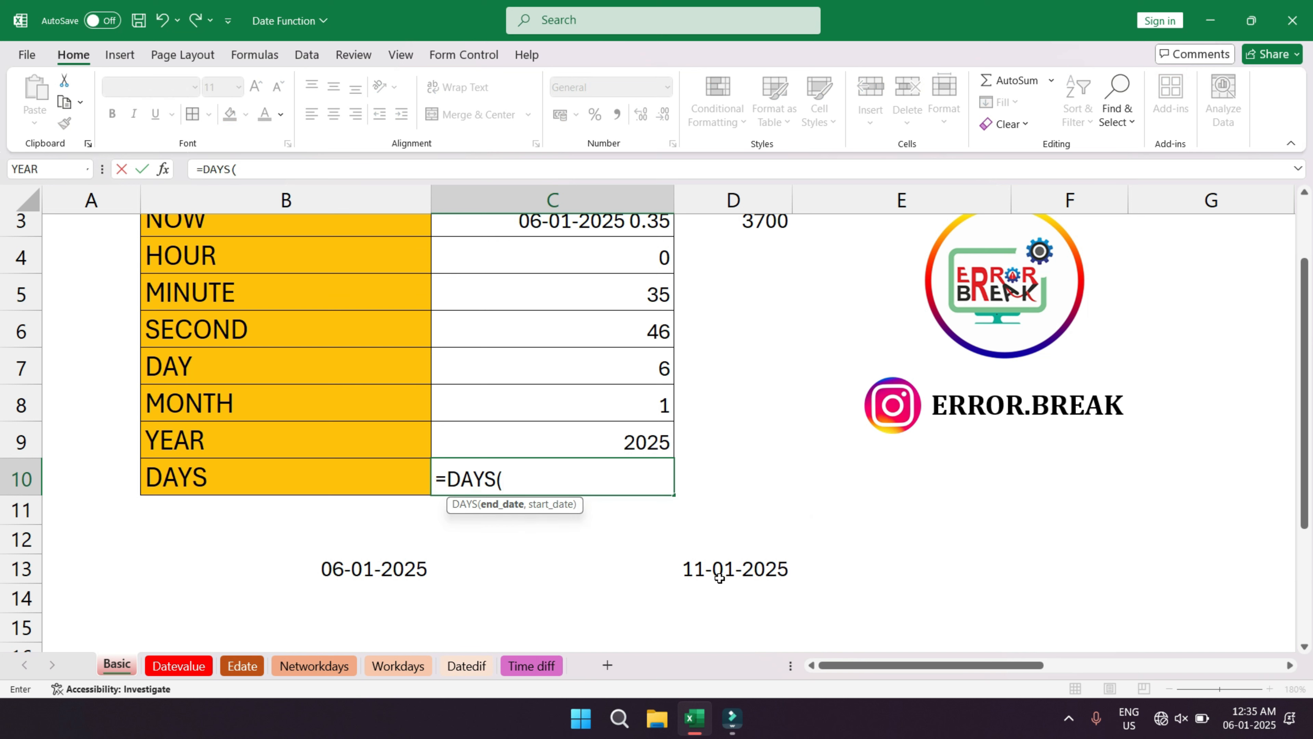
{"action": "left_click", "coordinate": [732, 572]}
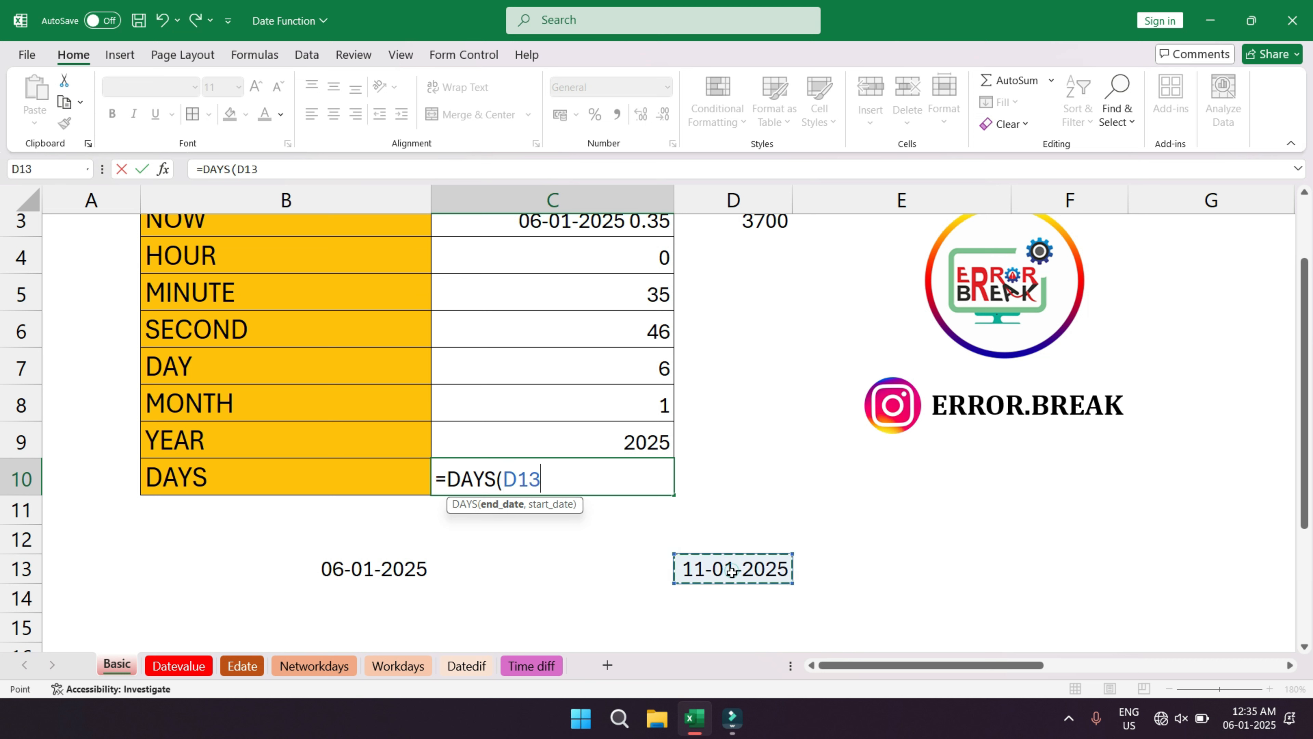
{"action": "type", "text": ","}
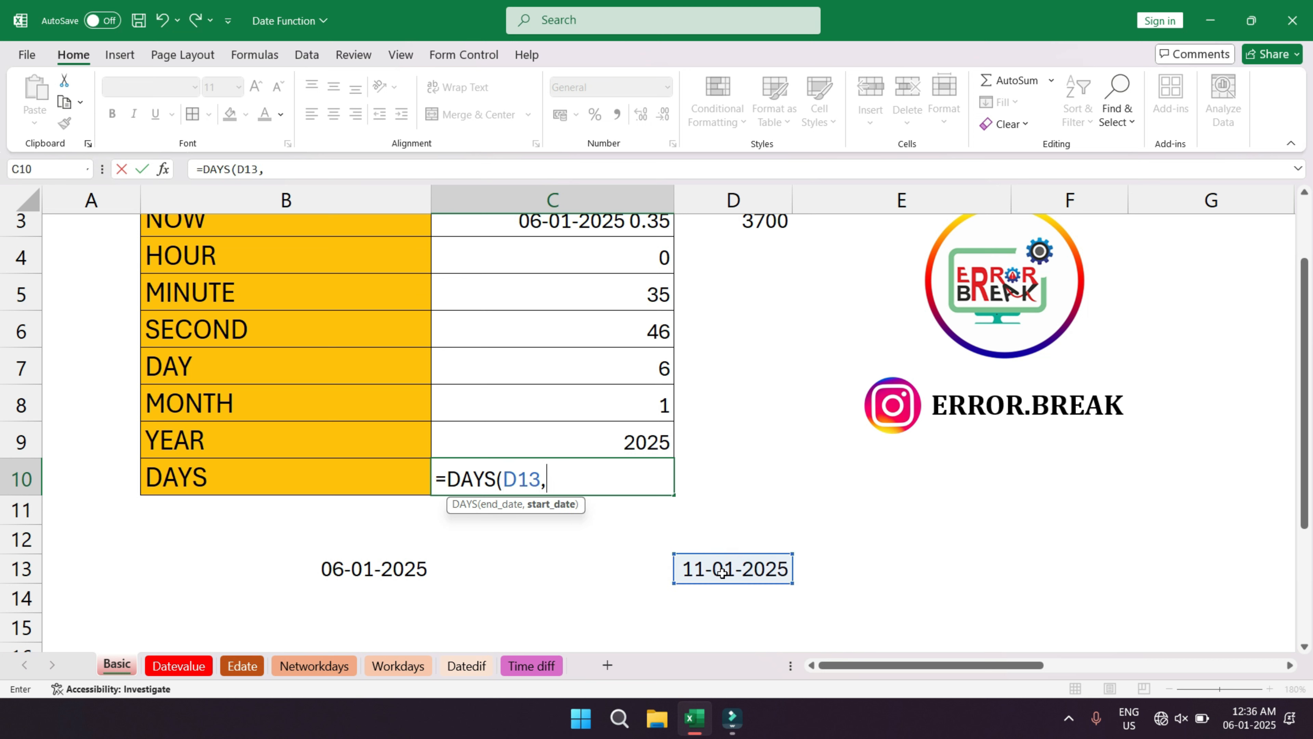
{"action": "left_click", "coordinate": [374, 568]}
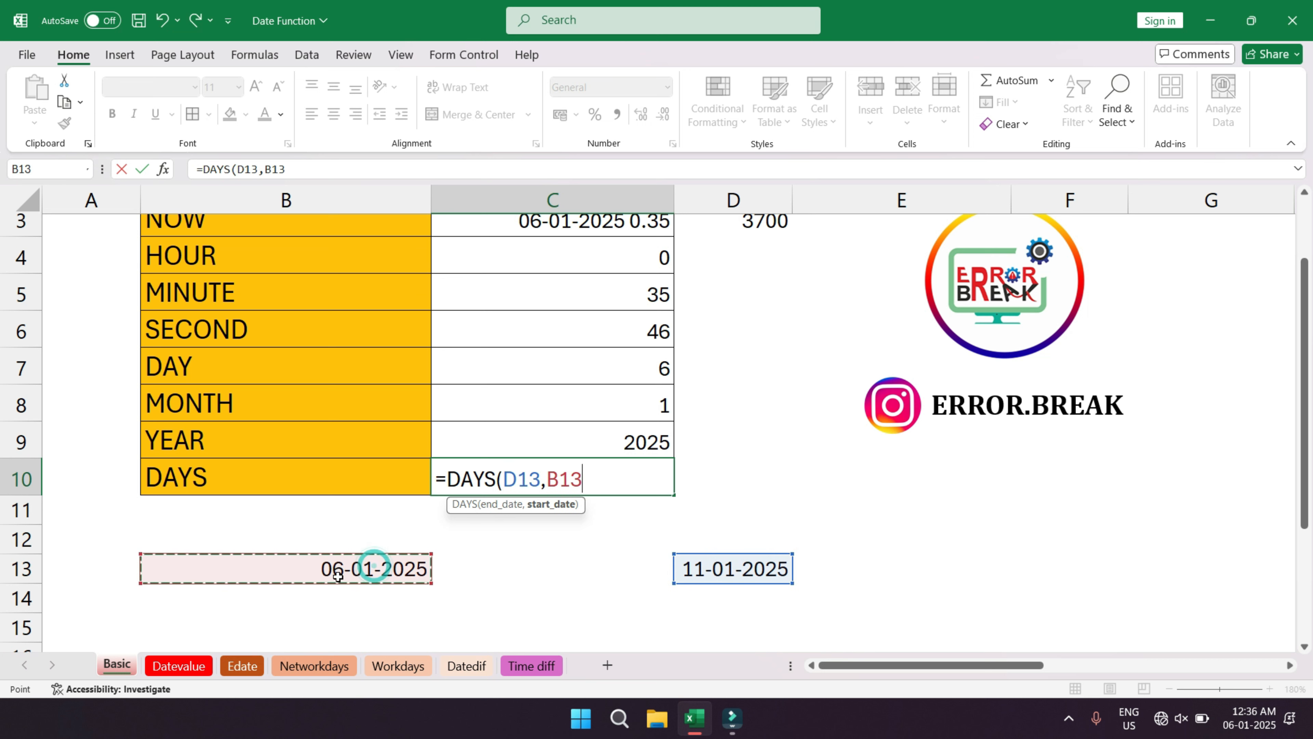
{"action": "type", "text": ")"}
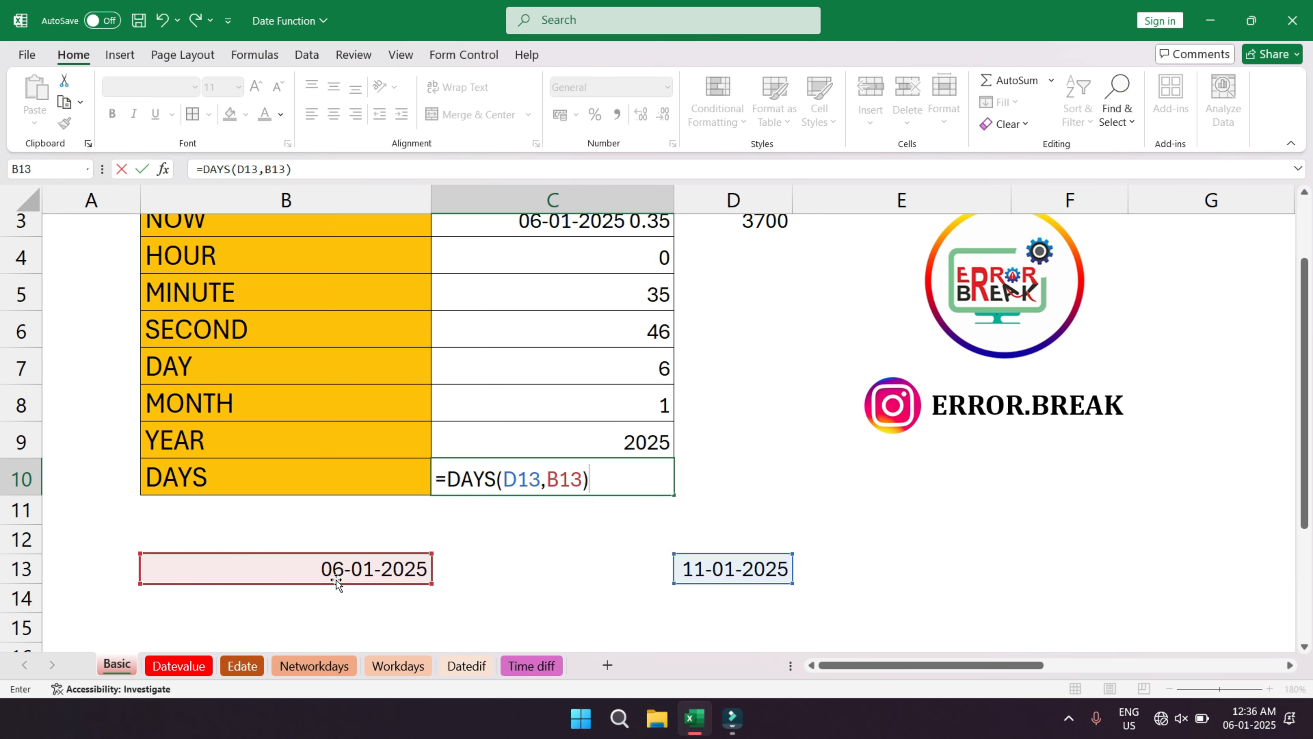
{"action": "key", "text": "Return"}
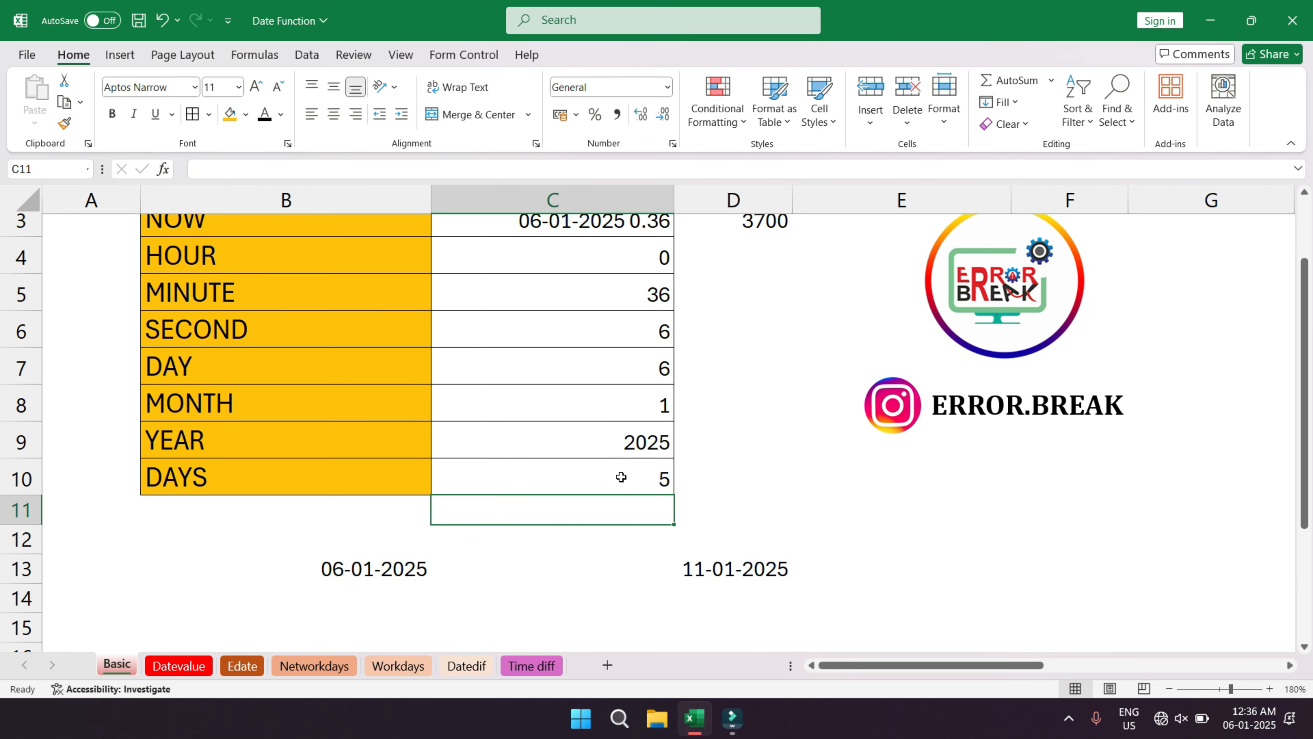
{"action": "left_click", "coordinate": [605, 485]}
- Highlight the completed function table B1:C10 for review, and switch to the Datevalue sheet with cell C5 selected
{"action": "scroll", "coordinate": [602, 489], "scroll_direction": "up", "scroll_amount": 1}
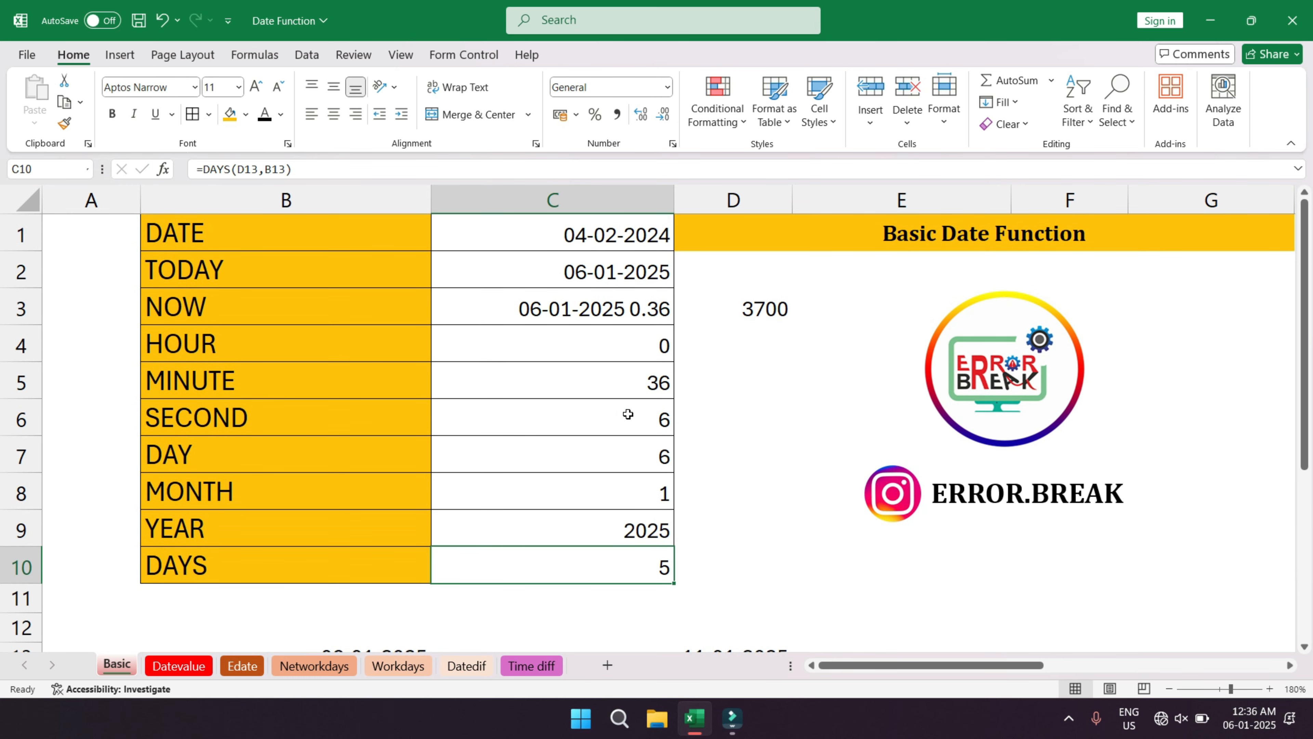
{"action": "left_click_drag", "start_coordinate": [233, 249], "coordinate": [551, 564]}
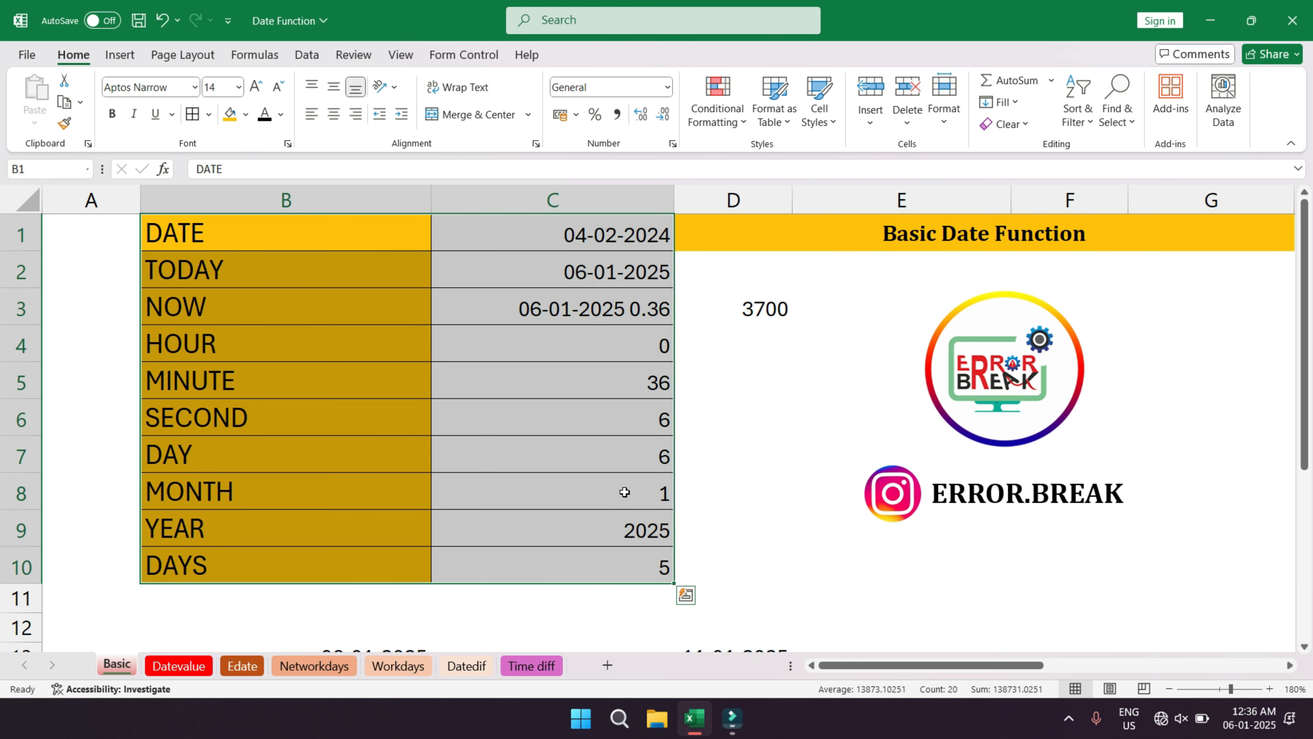
{"action": "left_click", "coordinate": [528, 334]}
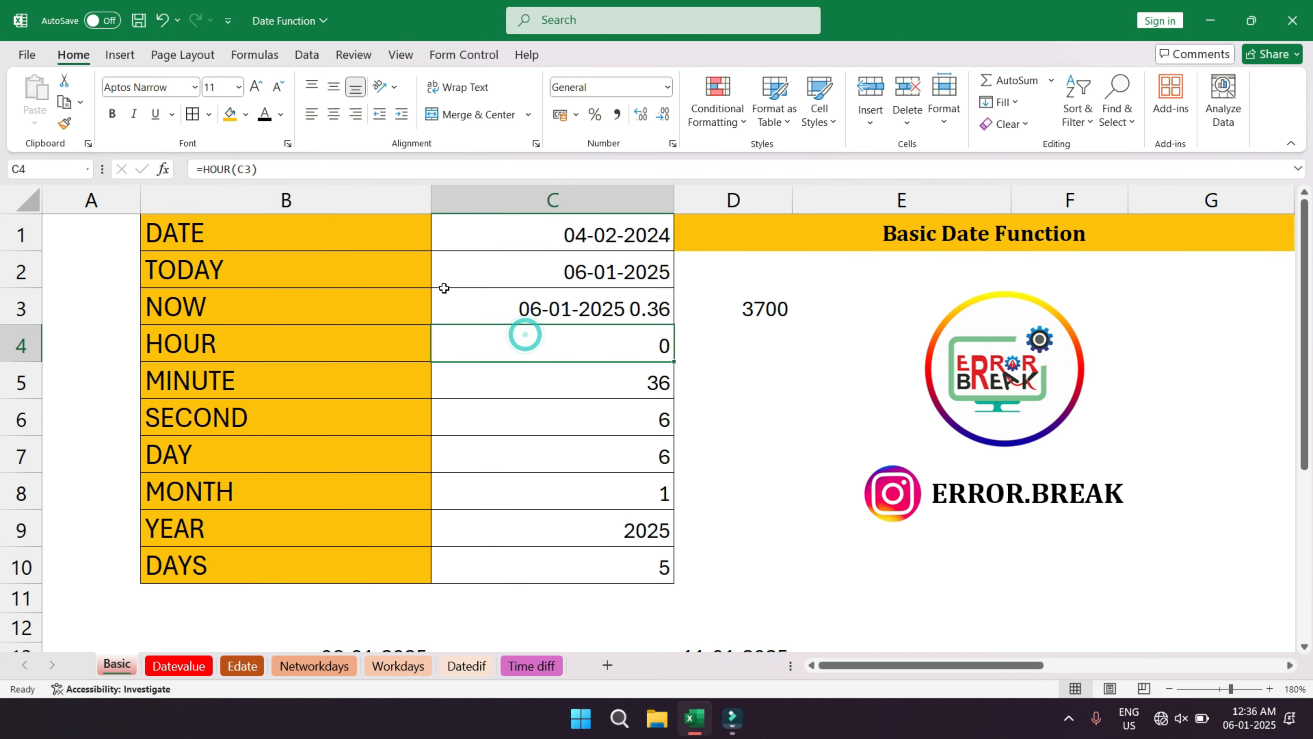
{"action": "left_click_drag", "start_coordinate": [330, 240], "coordinate": [553, 560]}
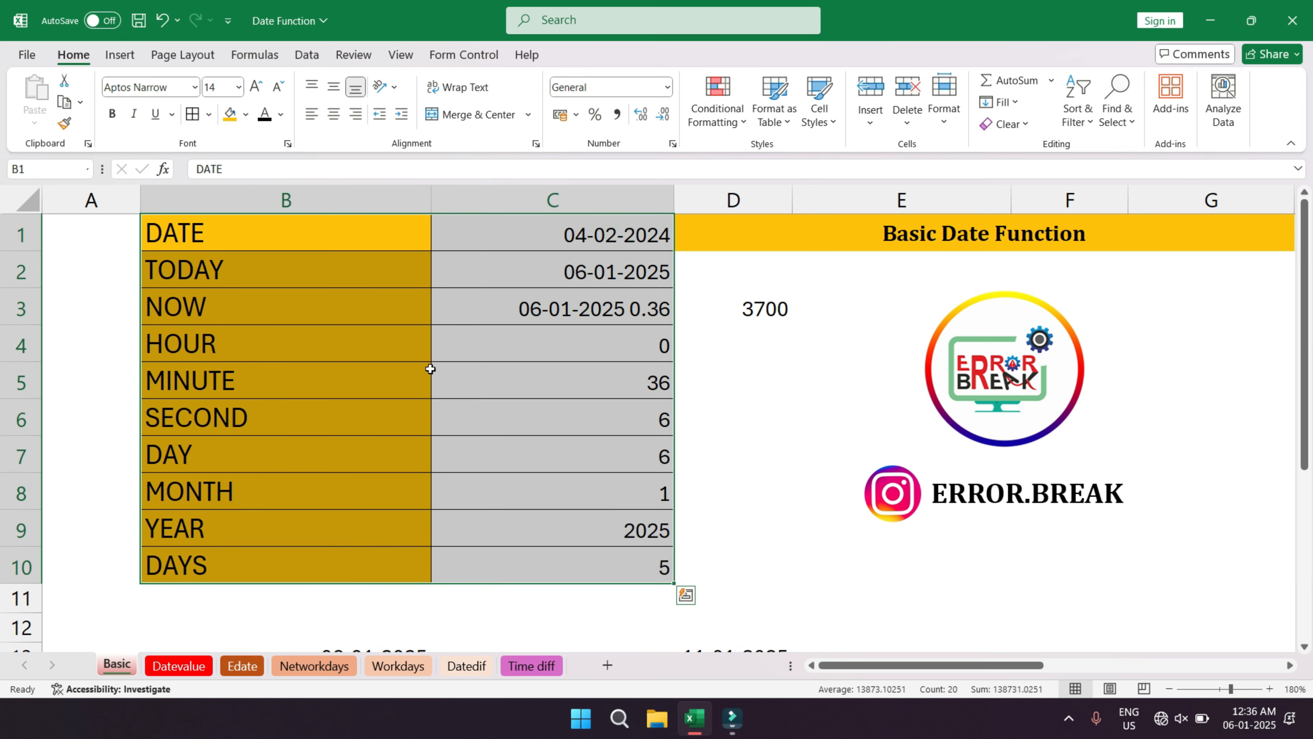
{"action": "left_click", "coordinate": [328, 454]}
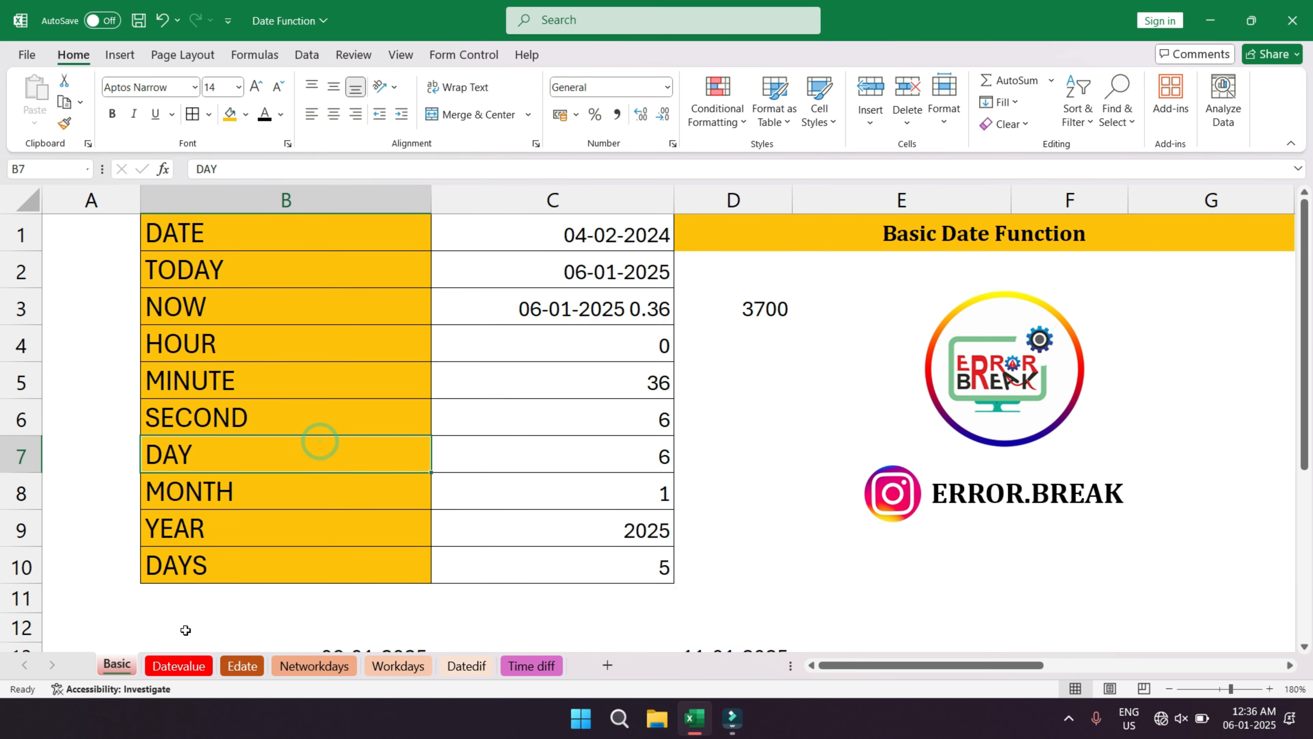
{"action": "left_click", "coordinate": [173, 666]}
{"action": "left_click", "coordinate": [273, 351]}
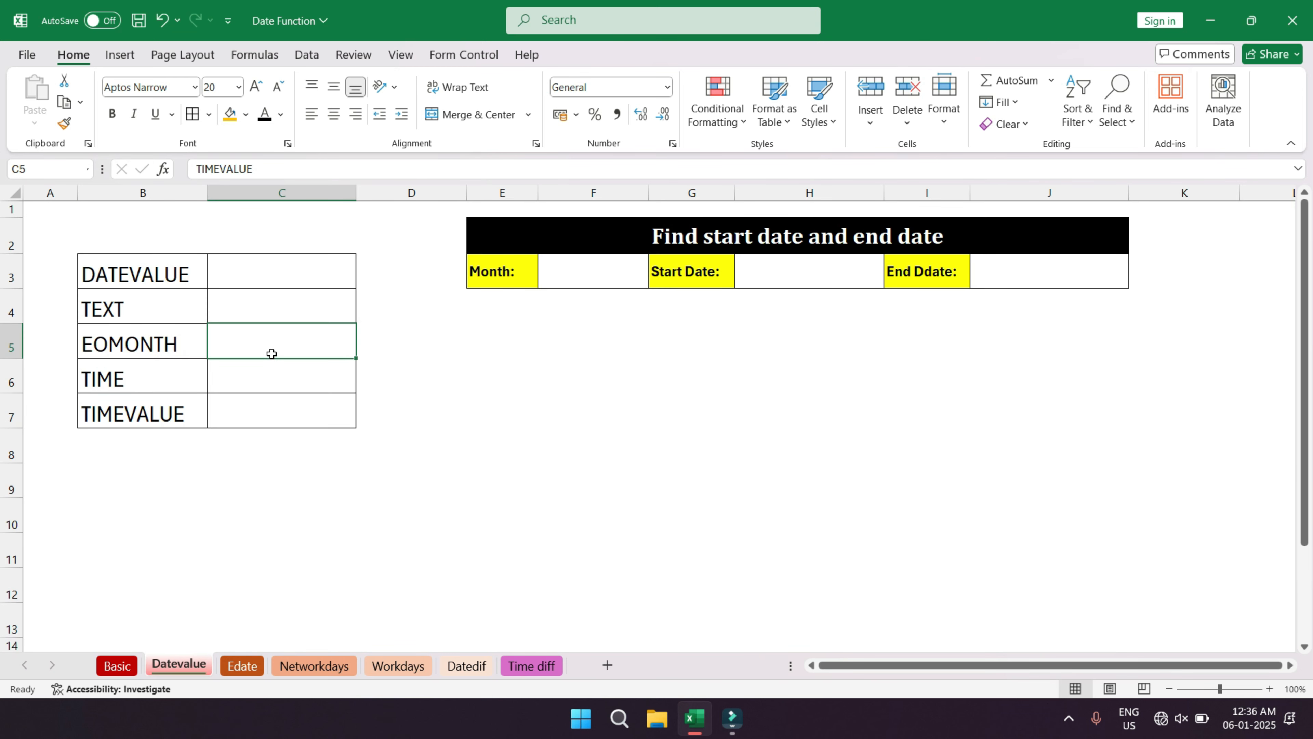
- Convert the text date to a serial number by entering =DATEVALUE("6-1-2025") in cell C3 beside DATEVALUE
{"action": "left_click", "coordinate": [144, 278]}
{"action": "left_click", "coordinate": [226, 272]}
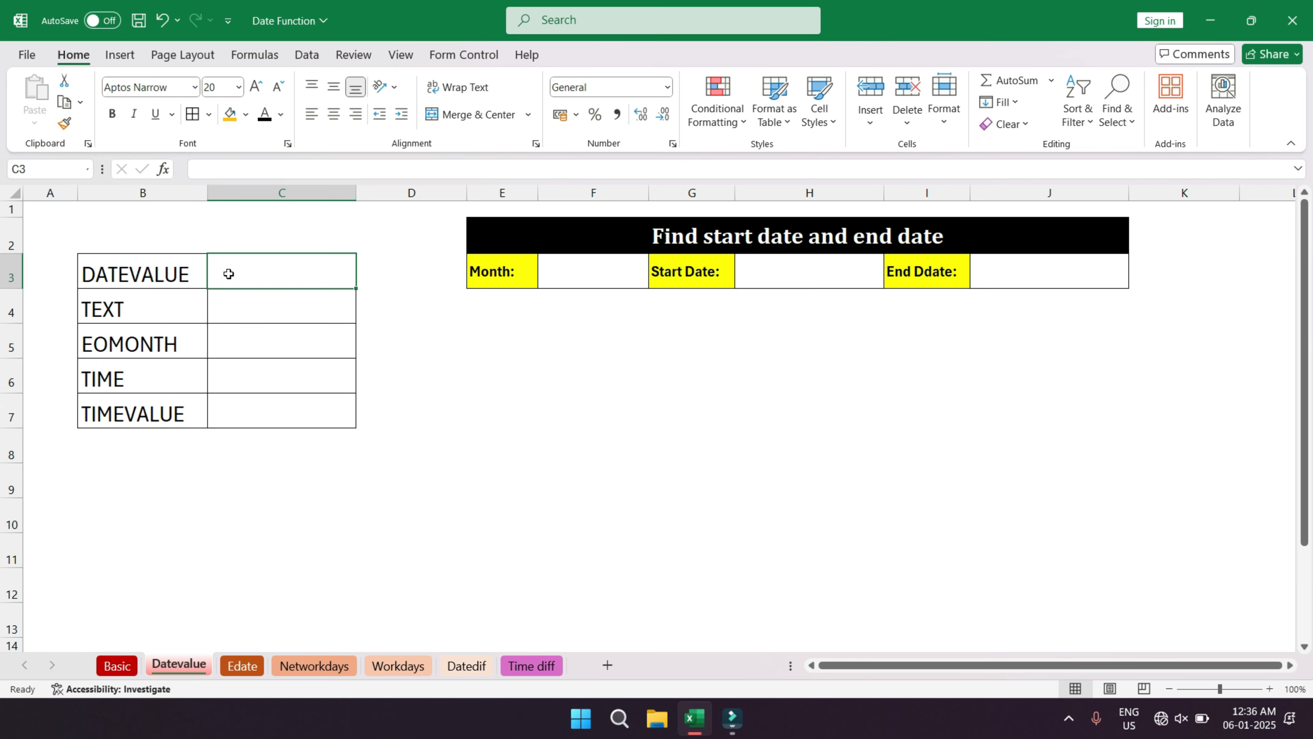
{"action": "left_click", "coordinate": [184, 280]}
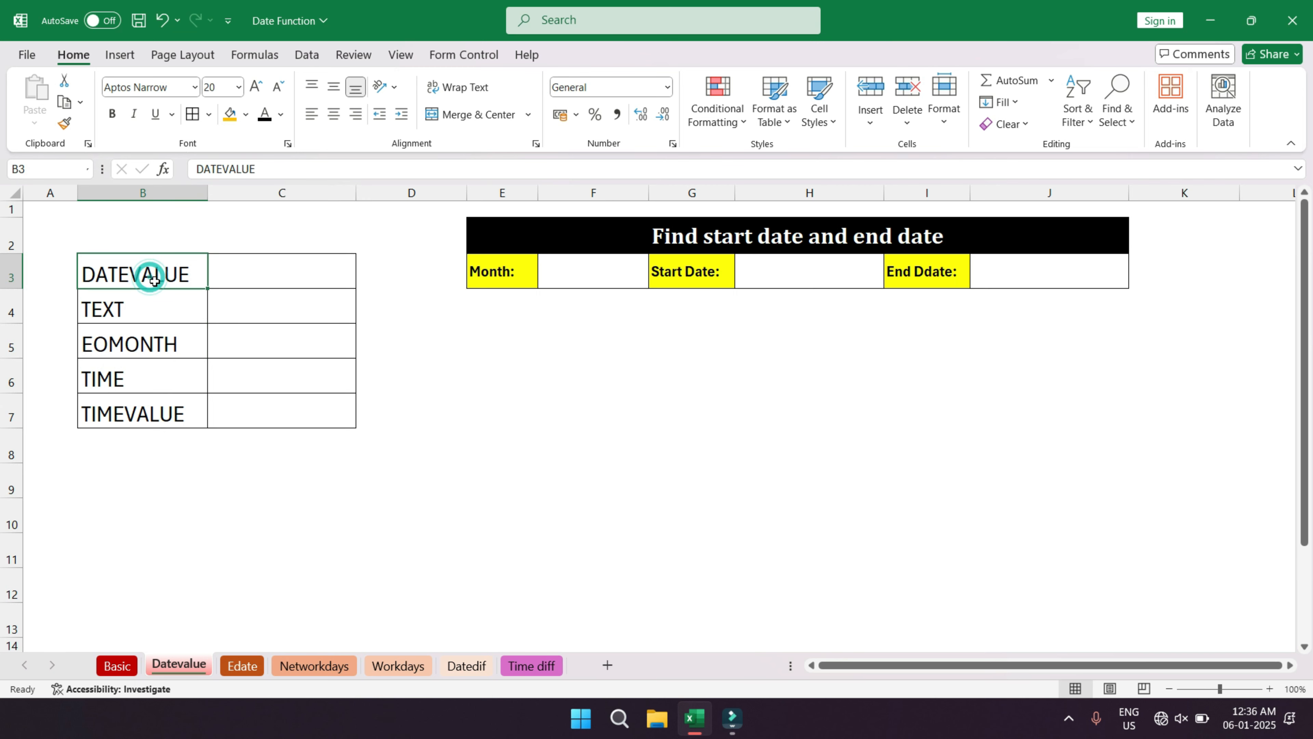
{"action": "left_click", "coordinate": [231, 264]}
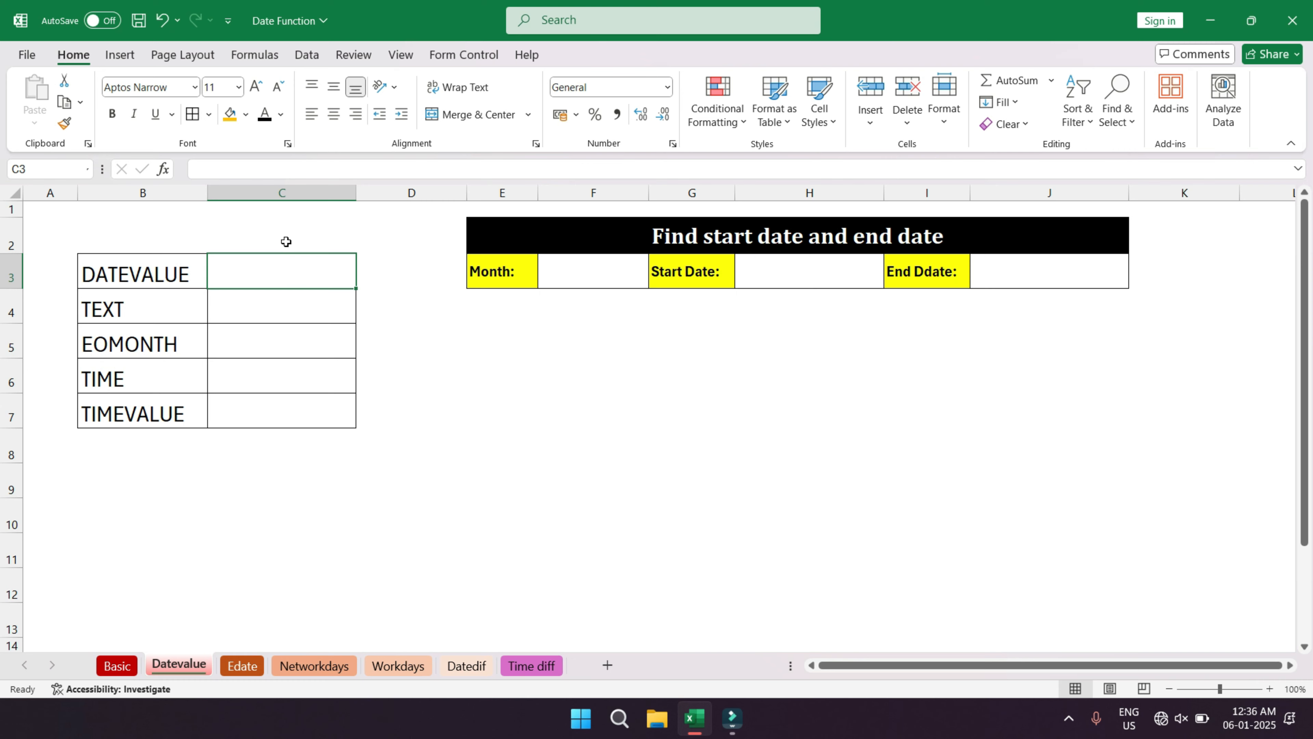
{"action": "type", "text": "=dateval"}
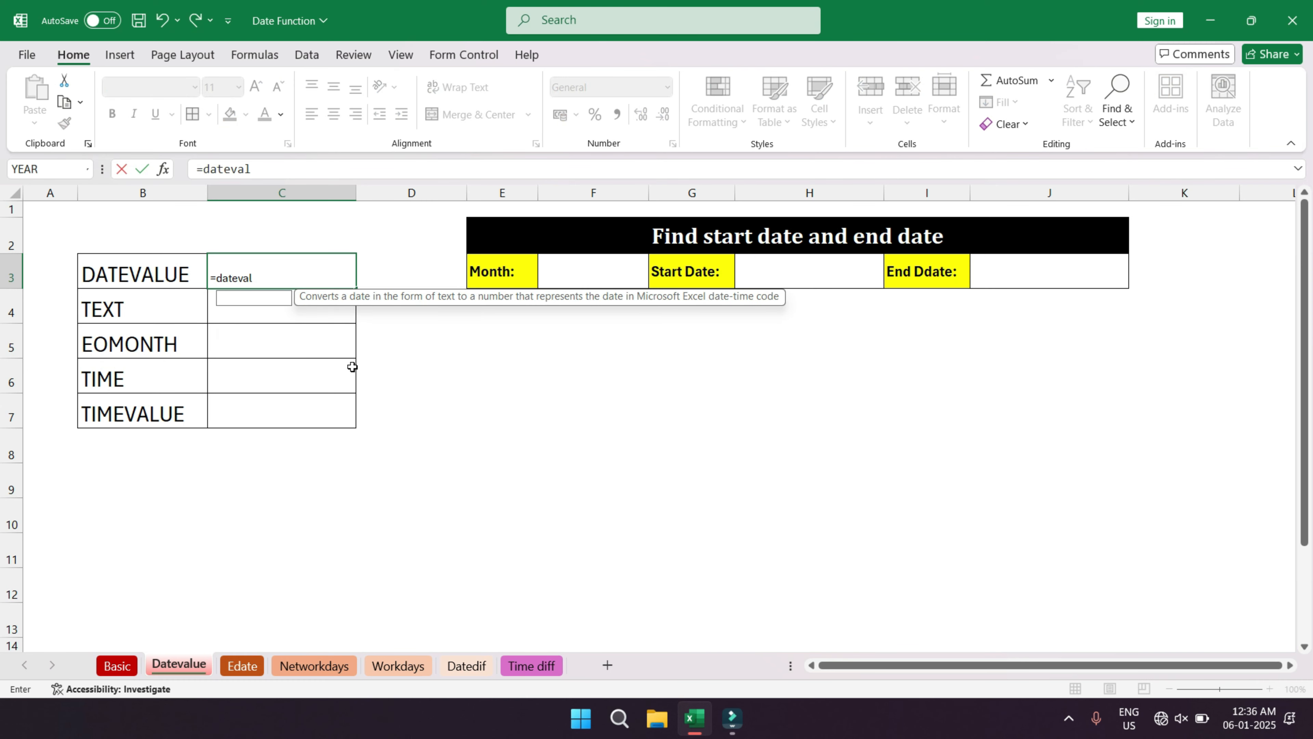
{"action": "key", "text": "Tab"}
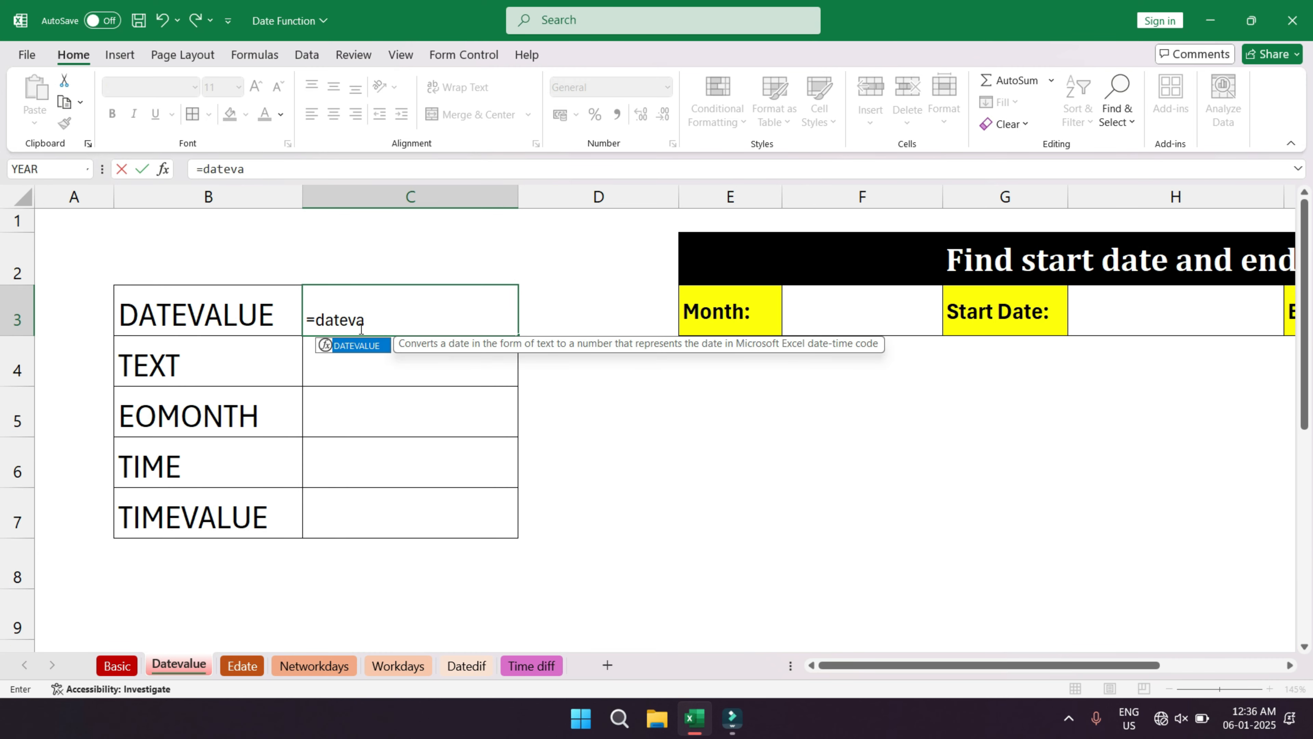
{"action": "key", "text": "Tab"}
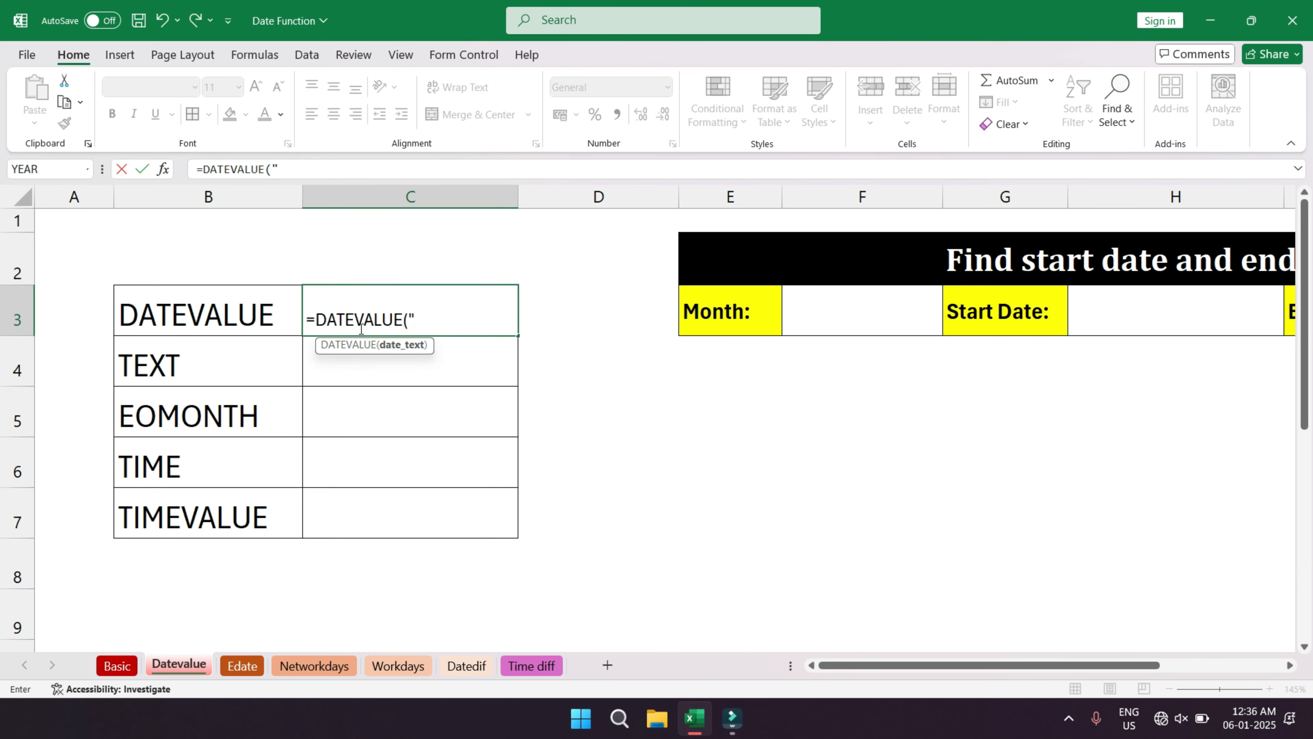
{"action": "type", "text": "\"6-1-2025"}
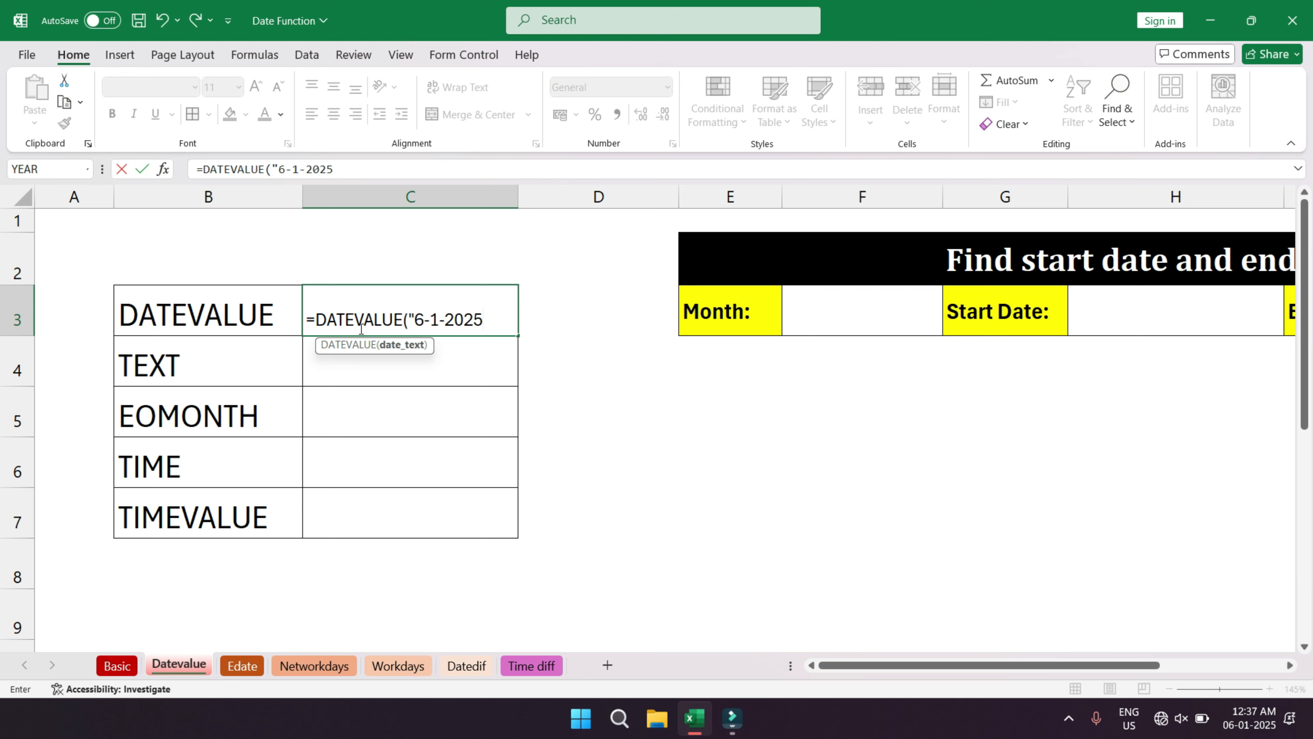
{"action": "type", "text": "\")"}
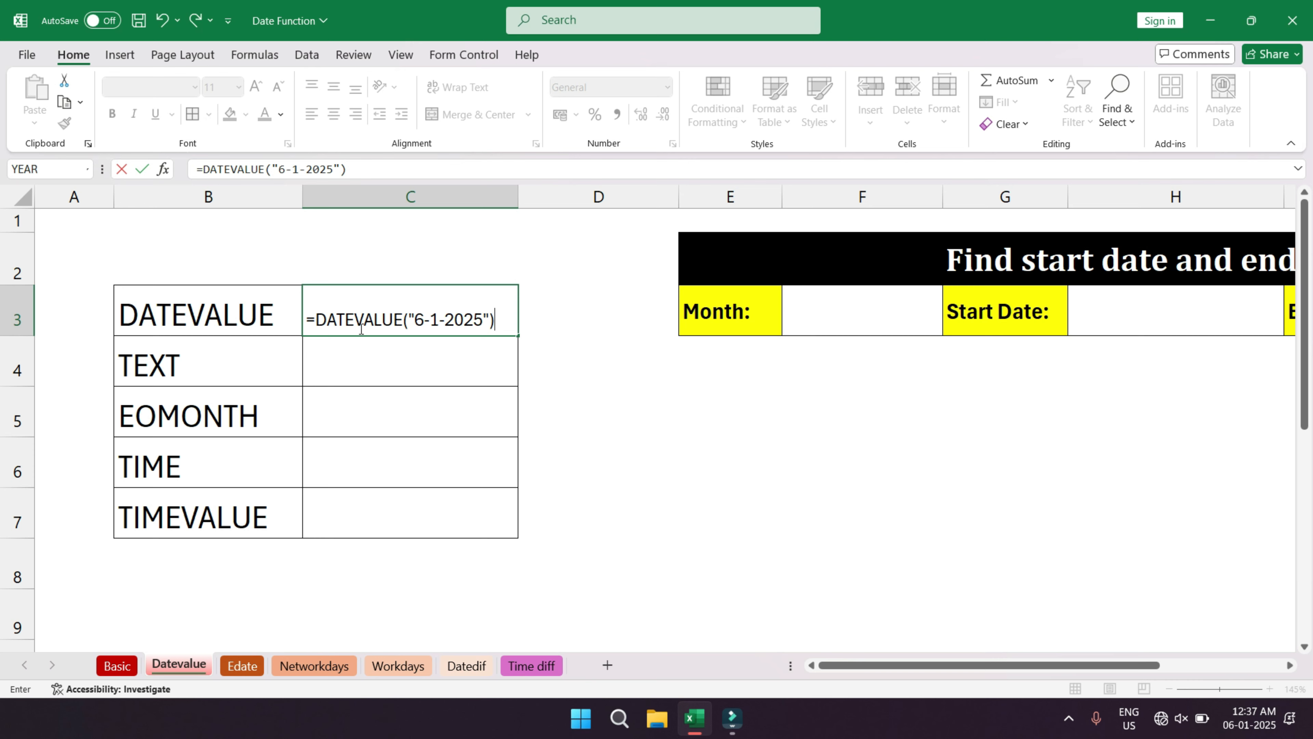
{"action": "key", "text": "Return"}
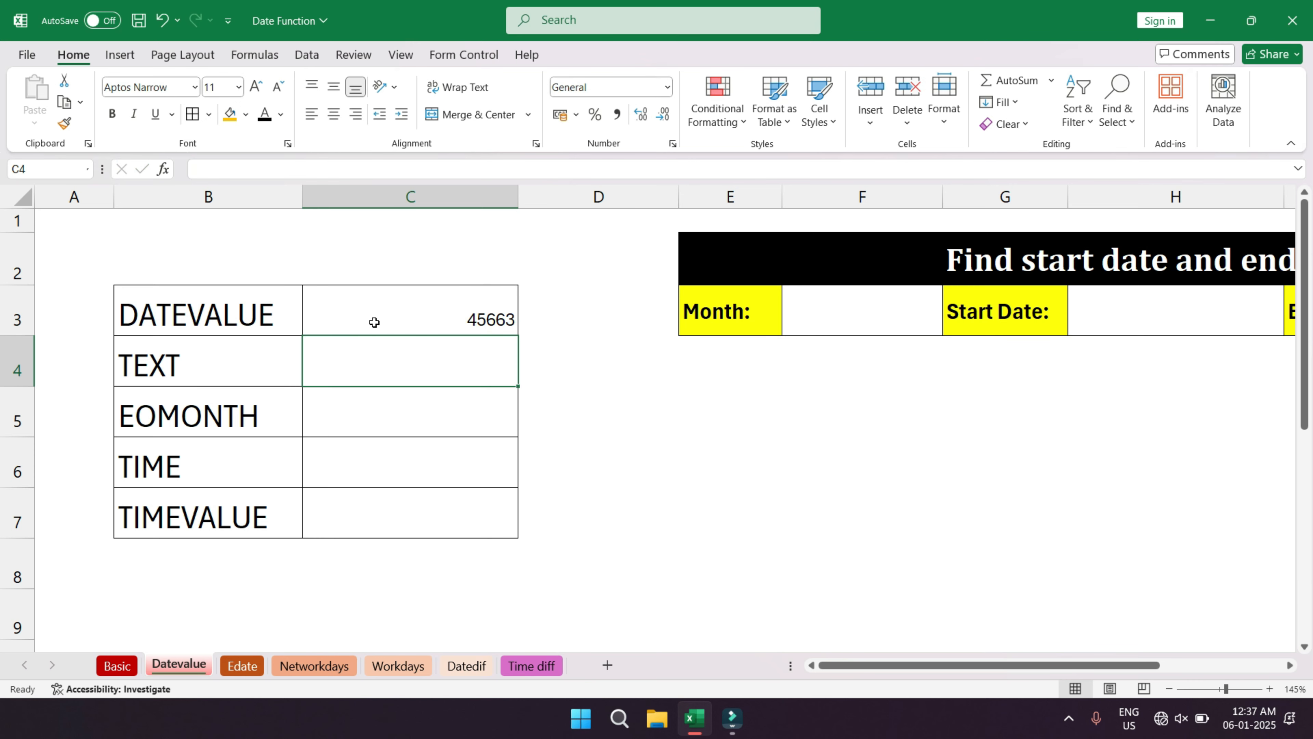
{"action": "left_click", "coordinate": [466, 322]}
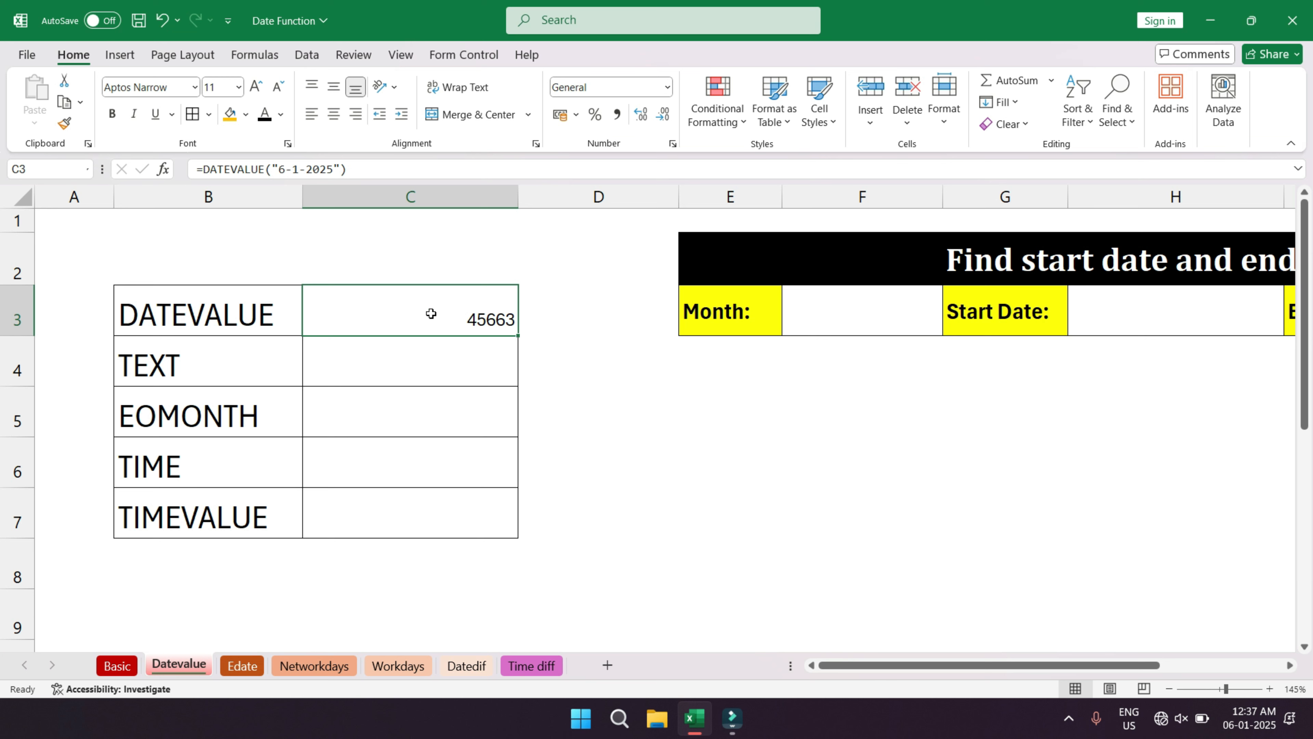
- Add a reference start date of 01-01-1900 in cell E5, and reselect the DATEVALUE formula in C3 for comparison
{"action": "left_click", "coordinate": [664, 414]}
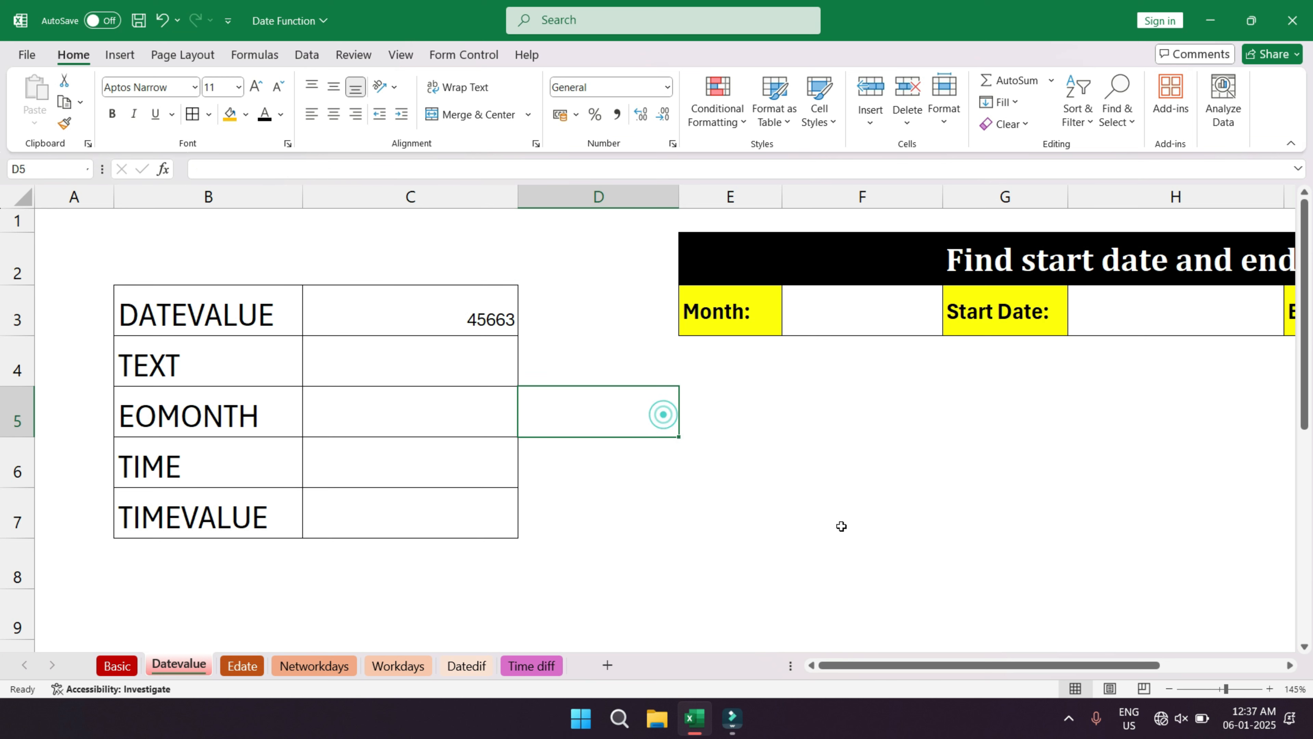
{"action": "left_click", "coordinate": [756, 425]}
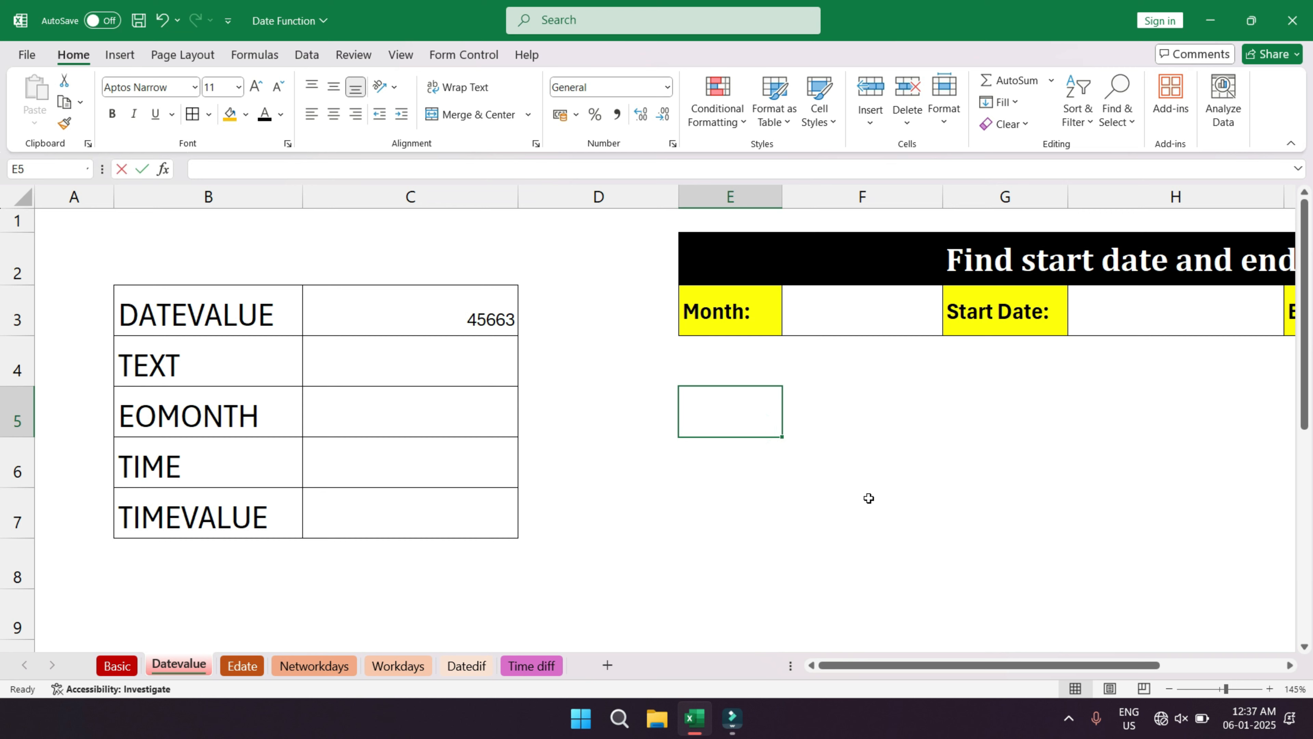
{"action": "type", "text": "1-1-19"}
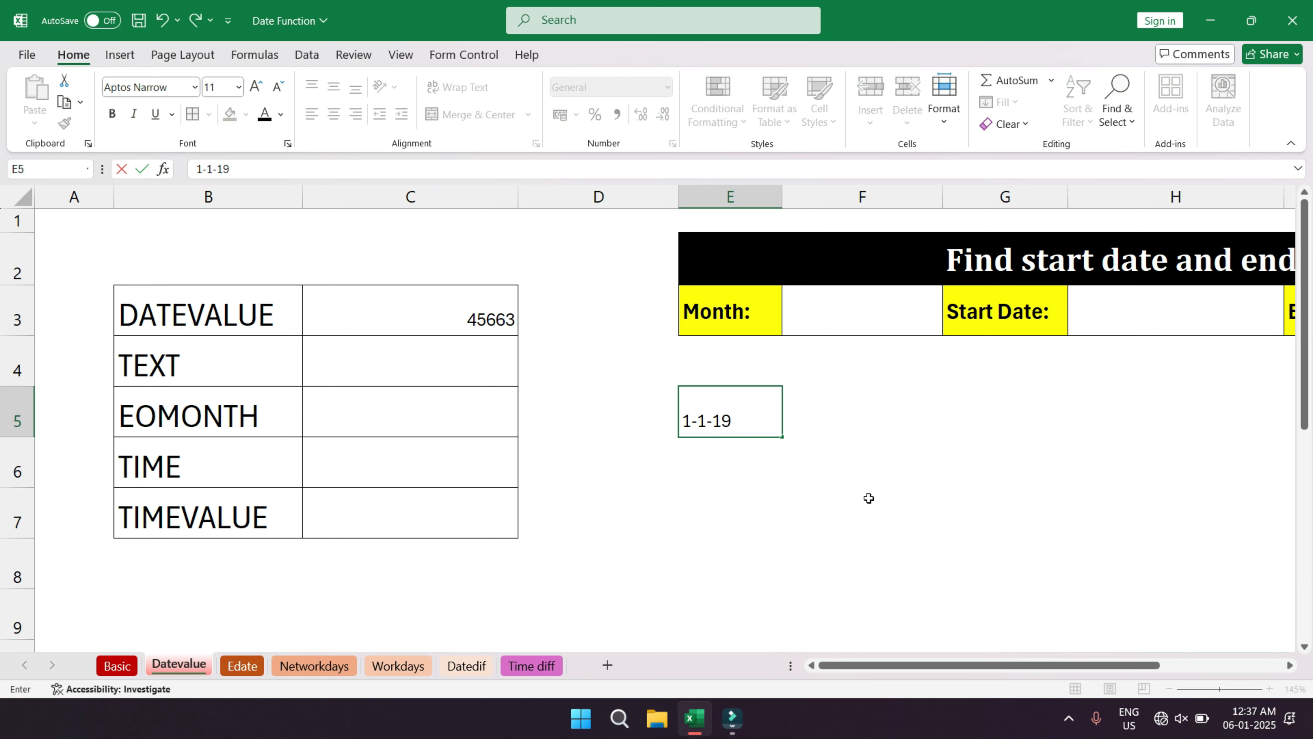
{"action": "type", "text": "-01-1900"}
{"action": "key", "text": "Return"}
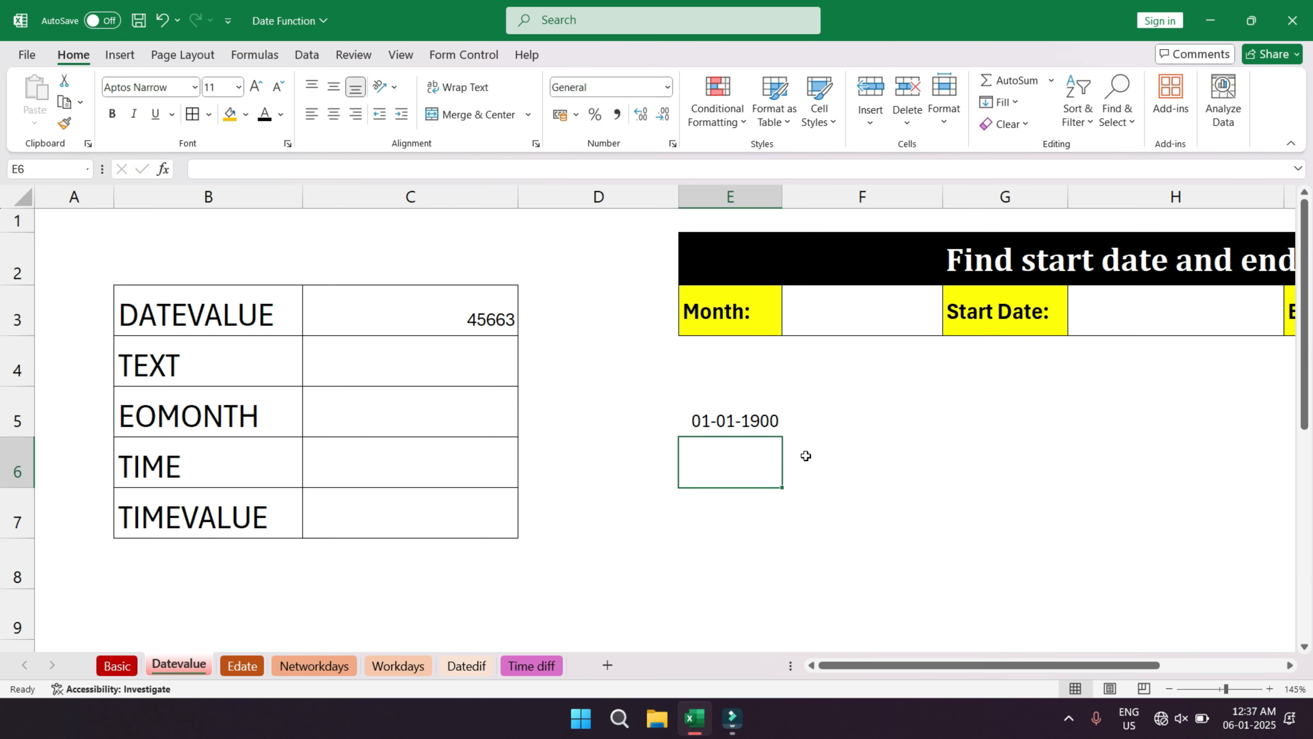
{"action": "left_click", "coordinate": [423, 317]}
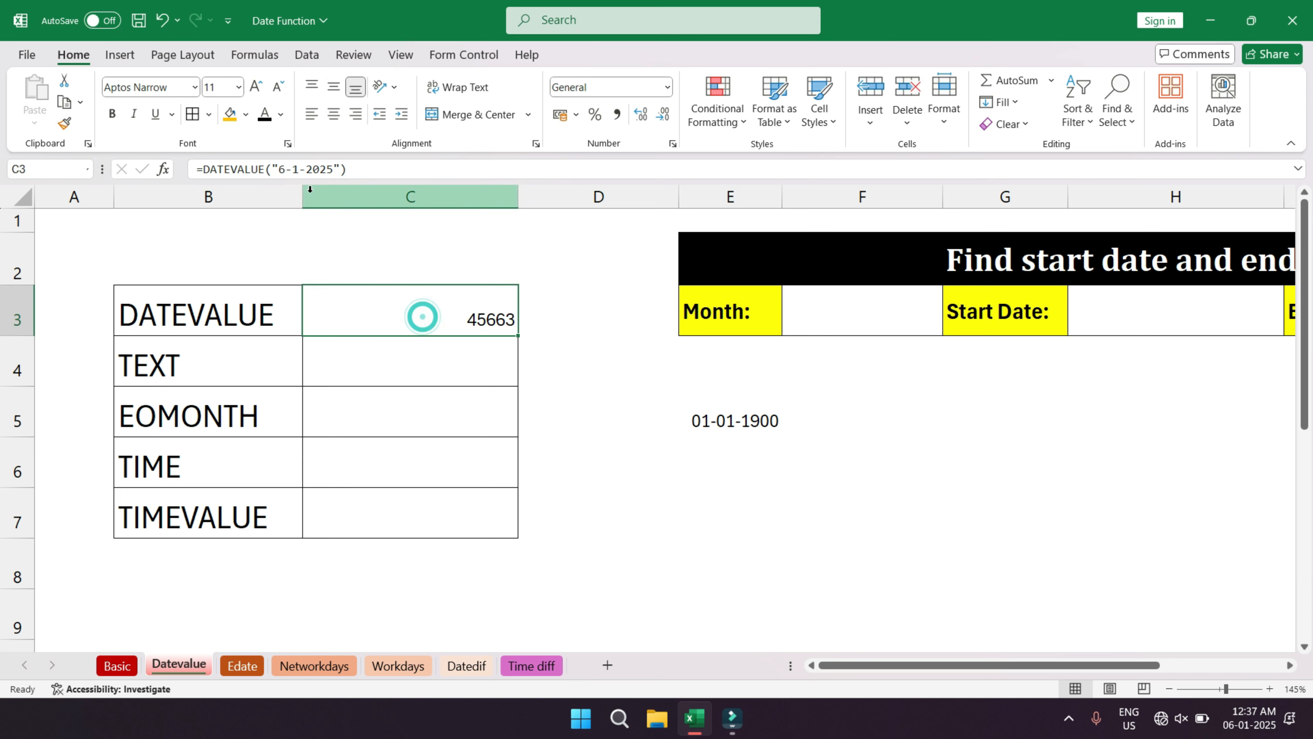
- Add the current date as the comparison end date by entering =TODAY() in cell E6
{"action": "left_click", "coordinate": [715, 448]}
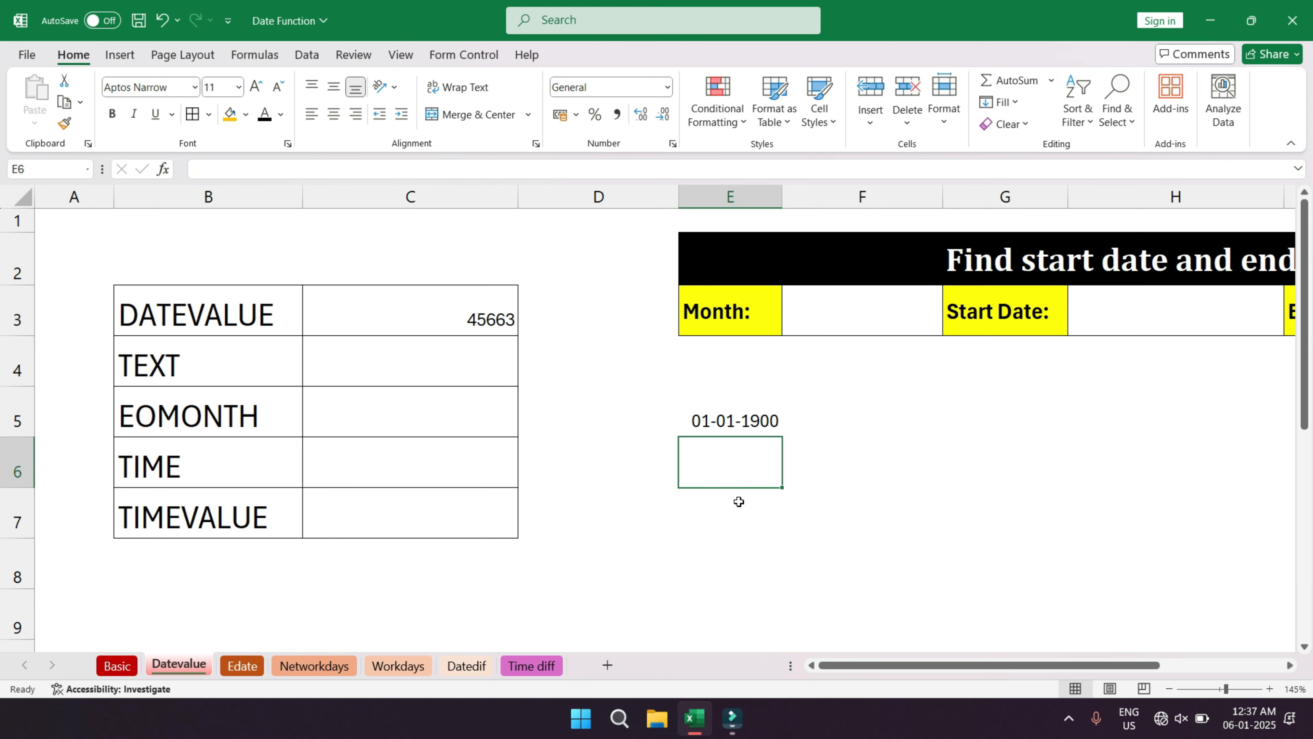
{"action": "type", "text": "=toda"}
{"action": "key", "text": "Tab"}
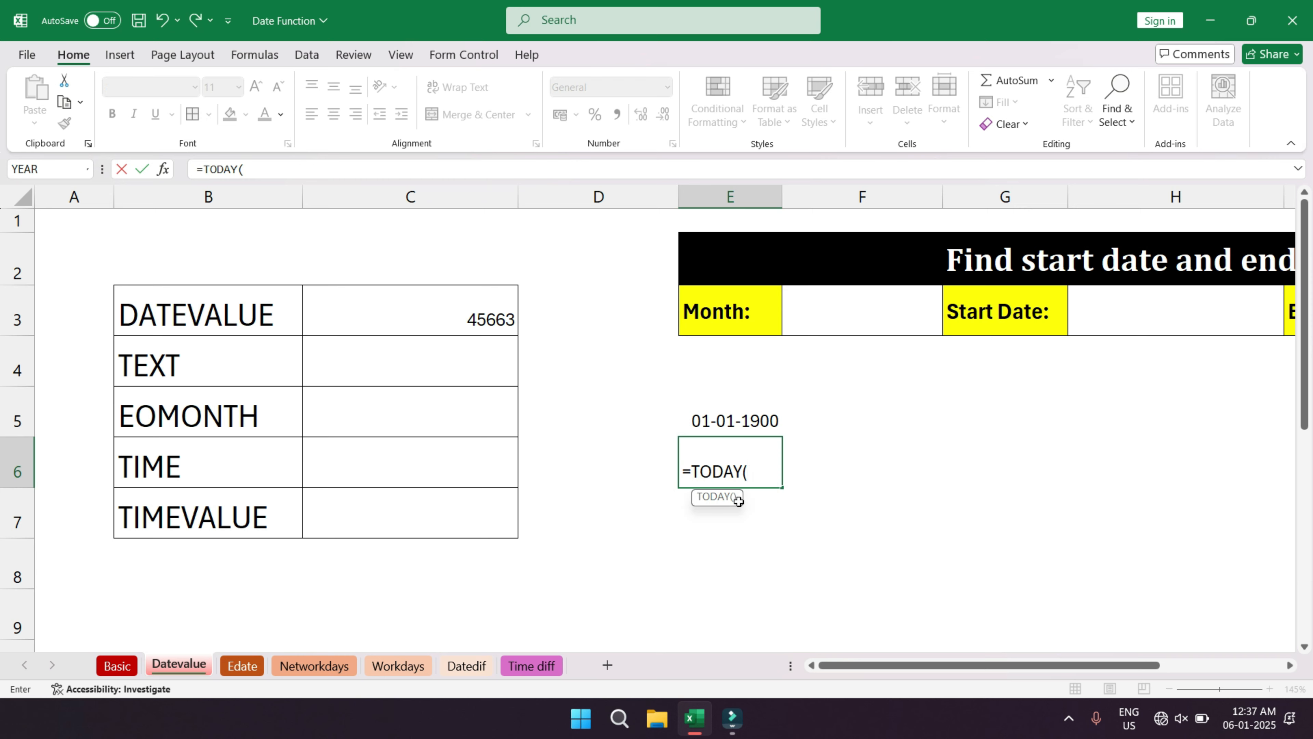
{"action": "key", "text": "Return"}
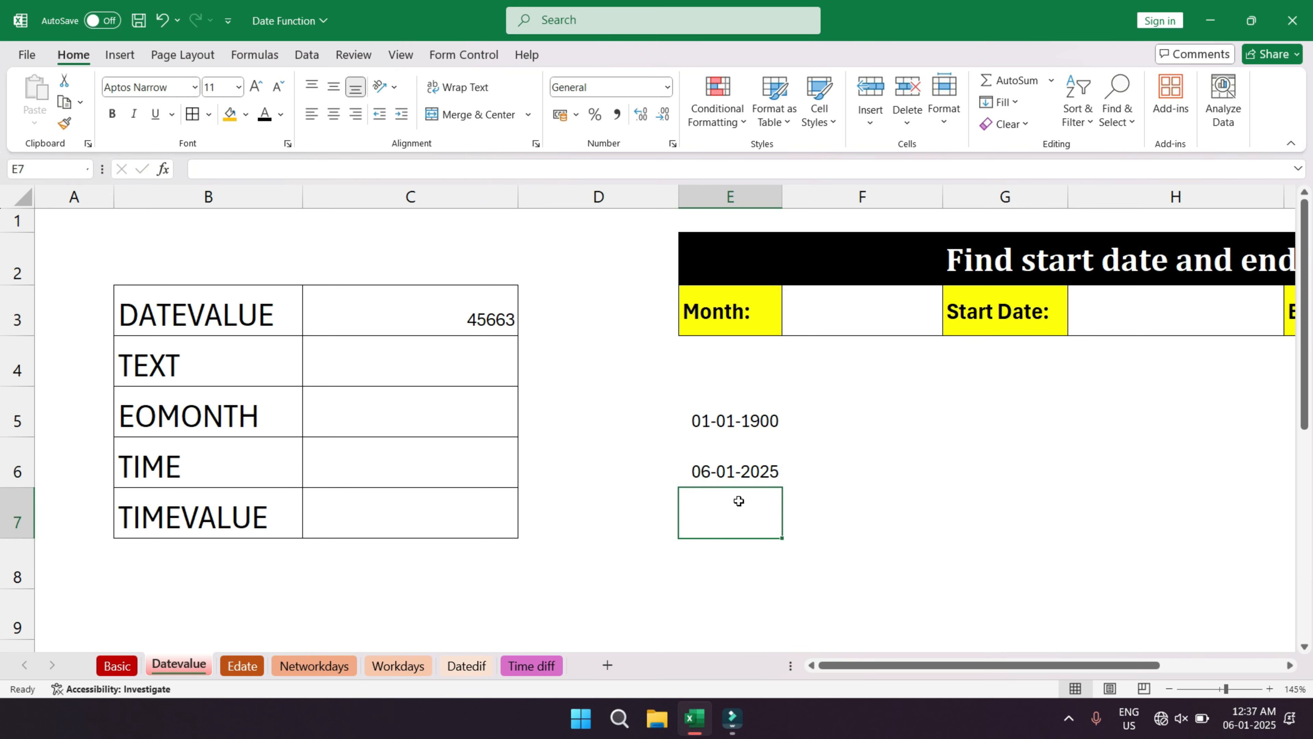
- Try to count the days between the two reference dates with =DAYS(E6-E5) in cell G6
{"action": "left_click", "coordinate": [748, 428]}
{"action": "left_click", "coordinate": [755, 467]}
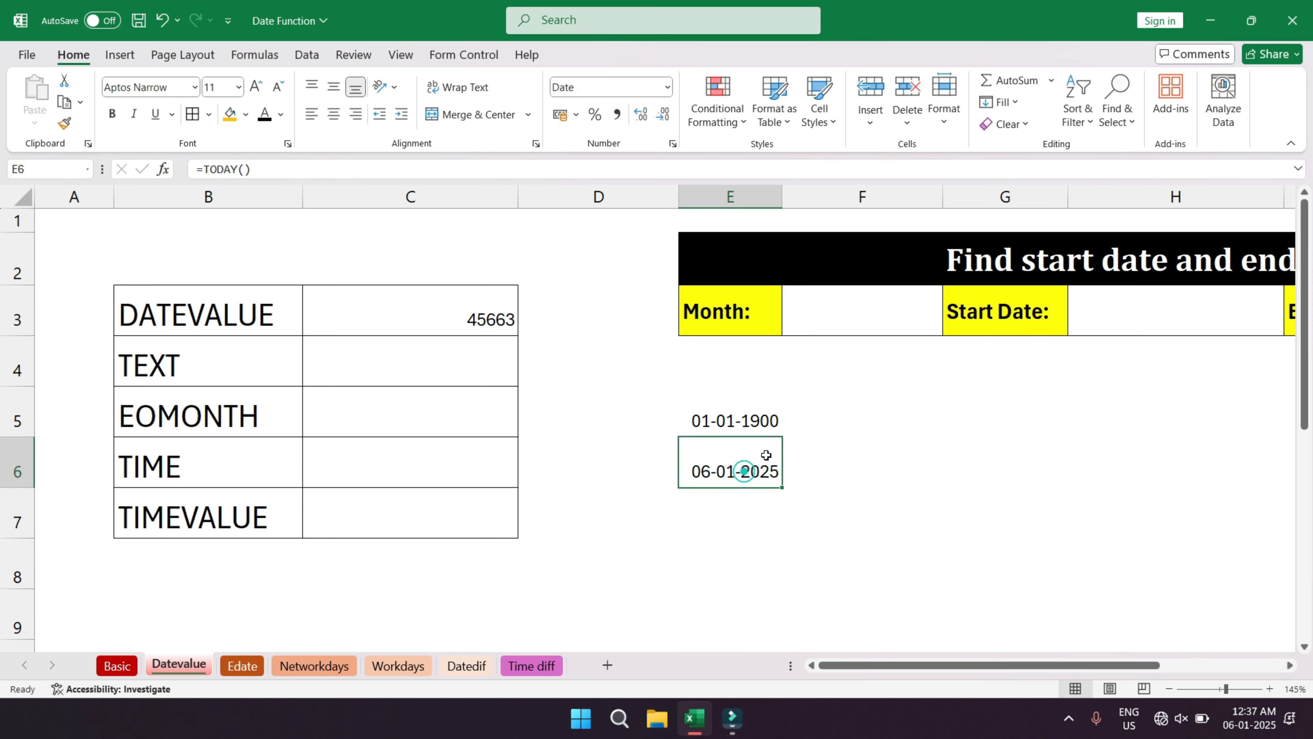
{"action": "left_click", "coordinate": [865, 453]}
{"action": "left_click", "coordinate": [865, 452]}
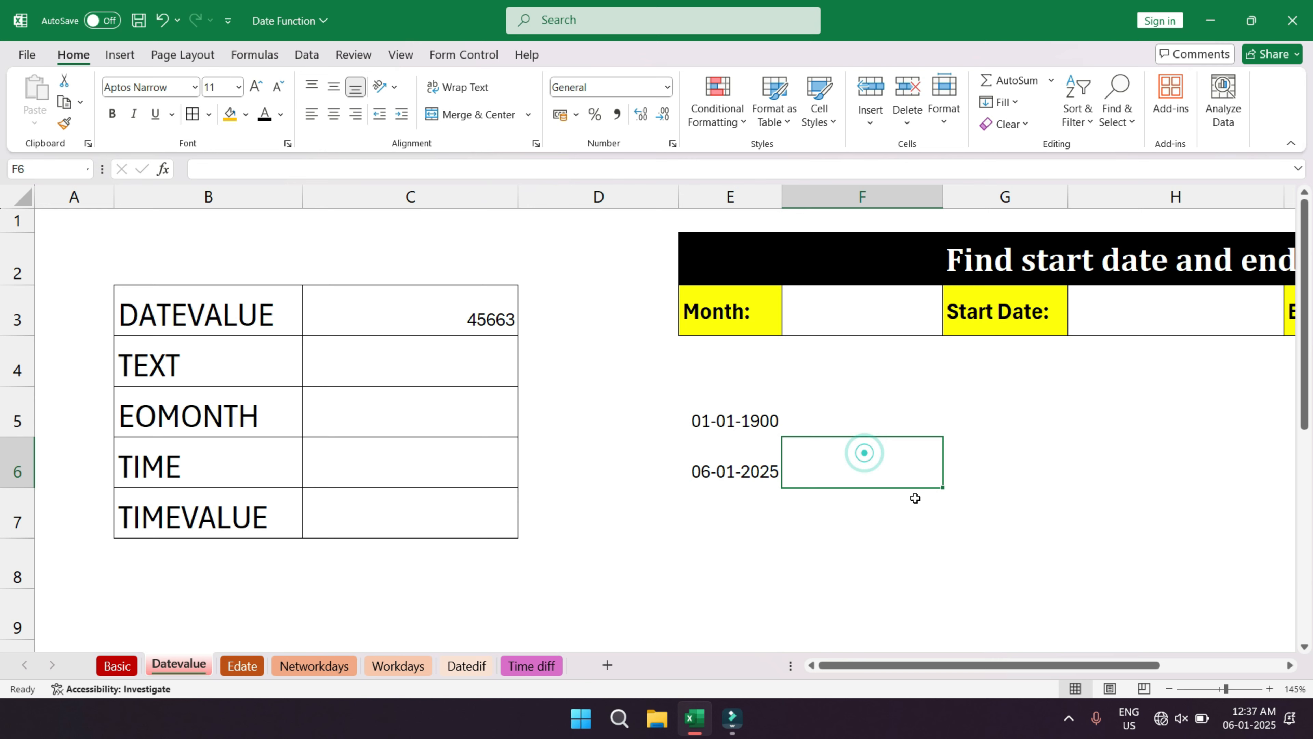
{"action": "key", "text": "Right"}
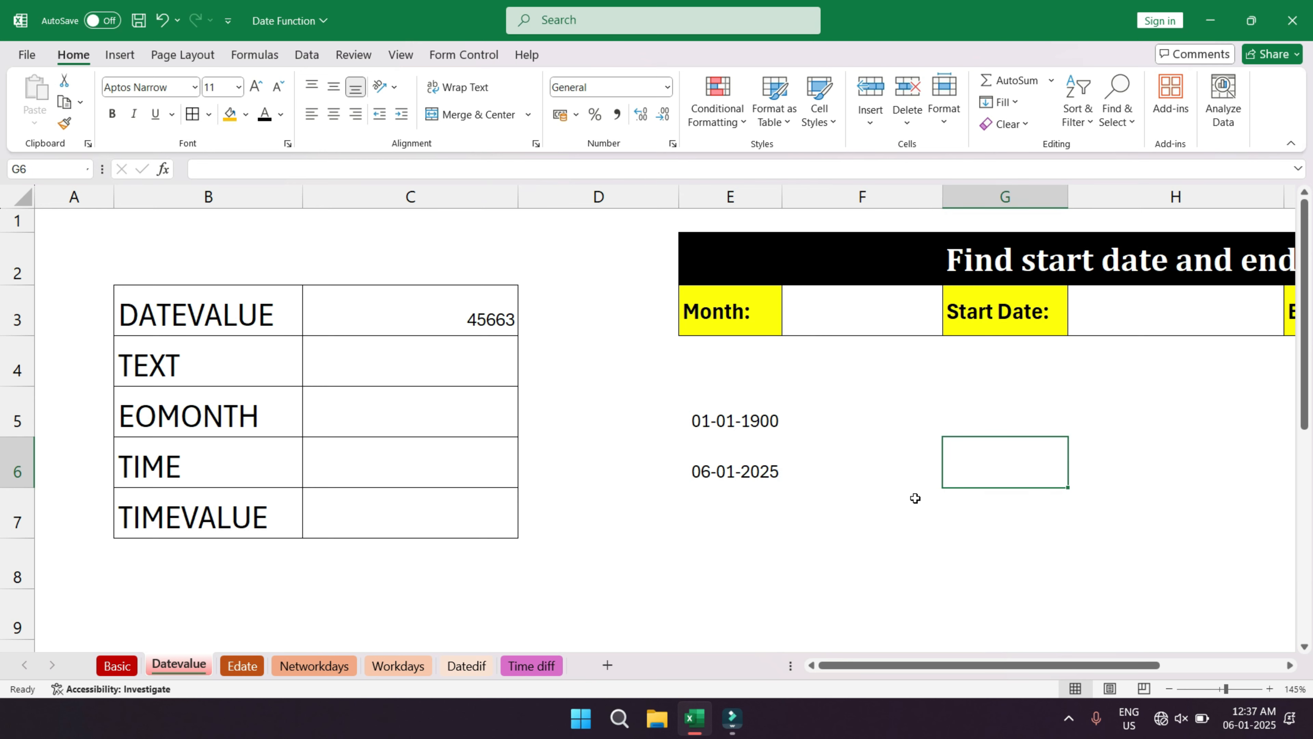
{"action": "type", "text": "=days"}
{"action": "key", "text": "Tab"}
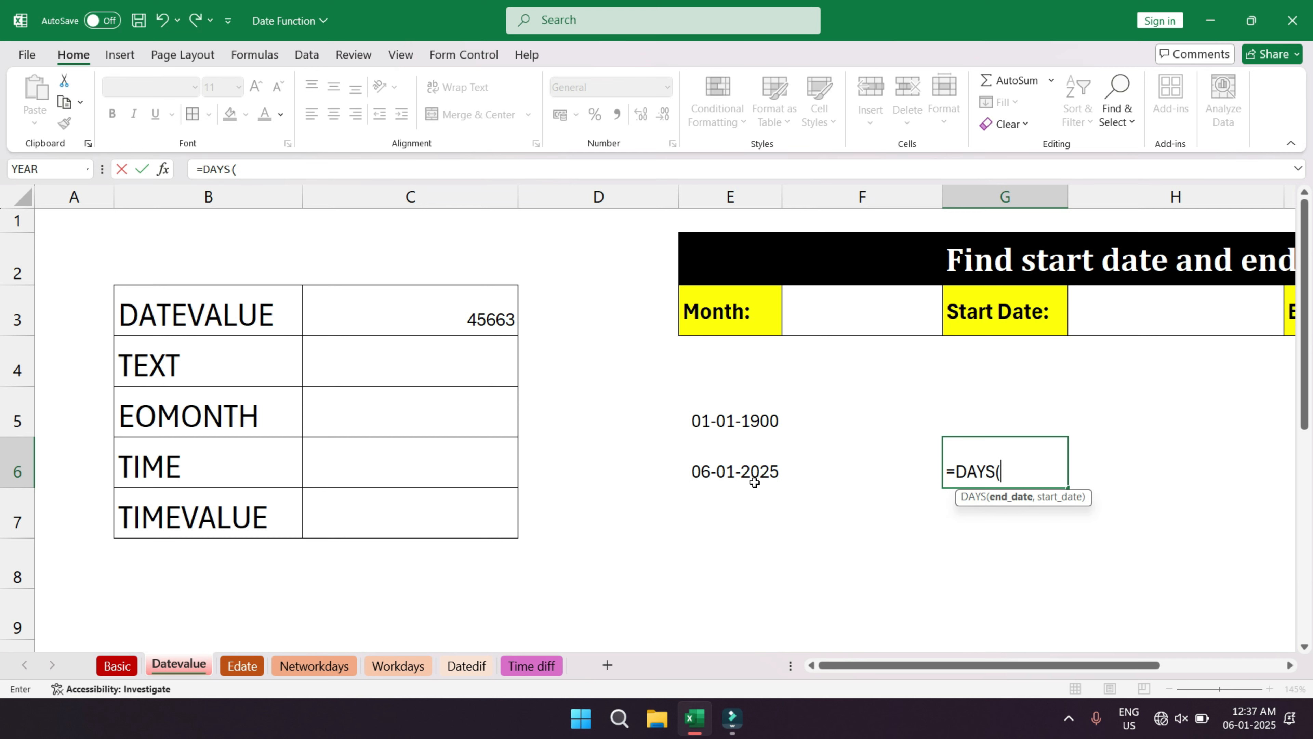
{"action": "left_click", "coordinate": [739, 470]}
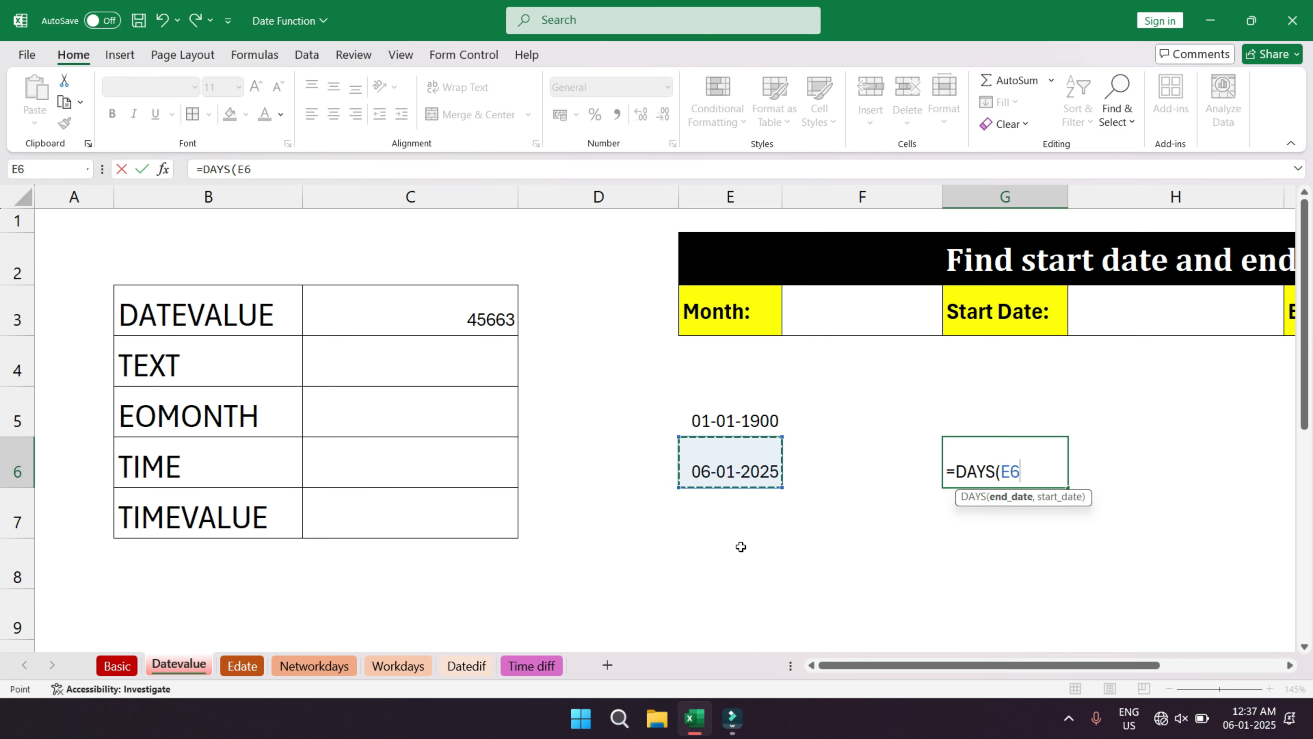
{"action": "type", "text": "-"}
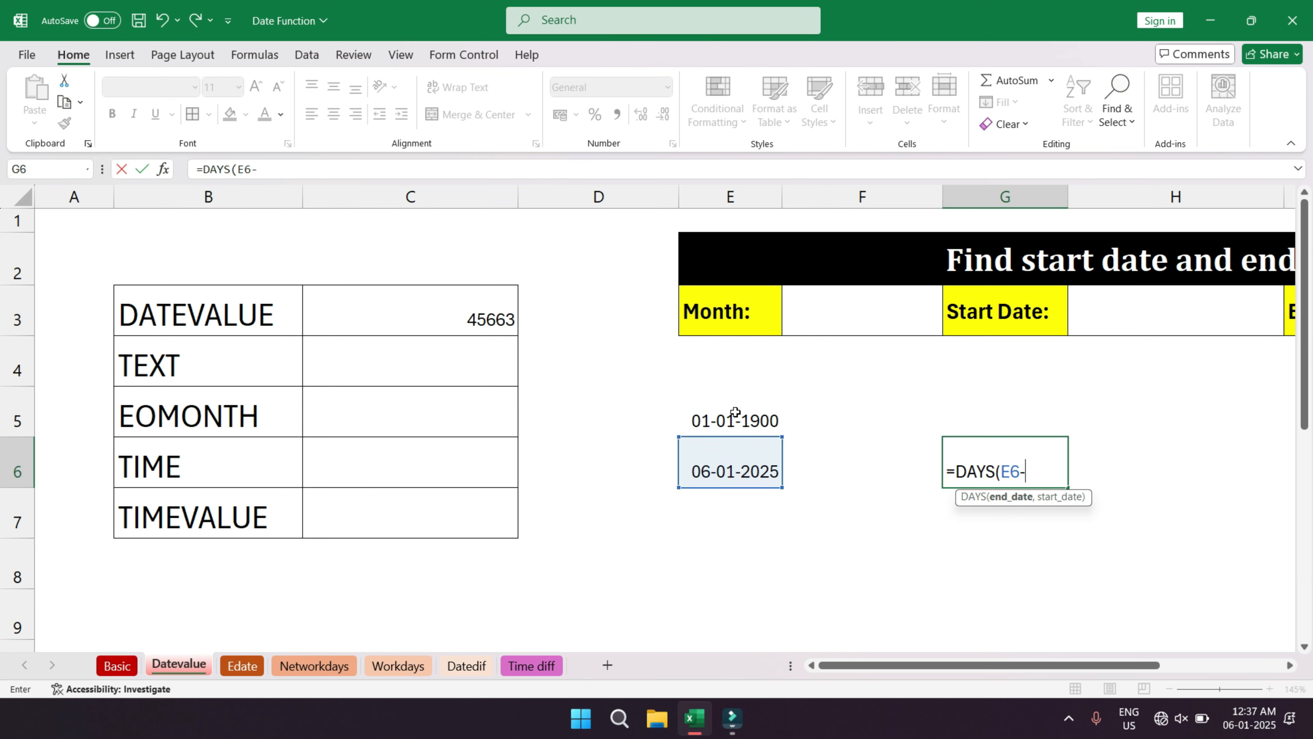
{"action": "left_click", "coordinate": [727, 421]}
{"action": "type", "text": ")"}
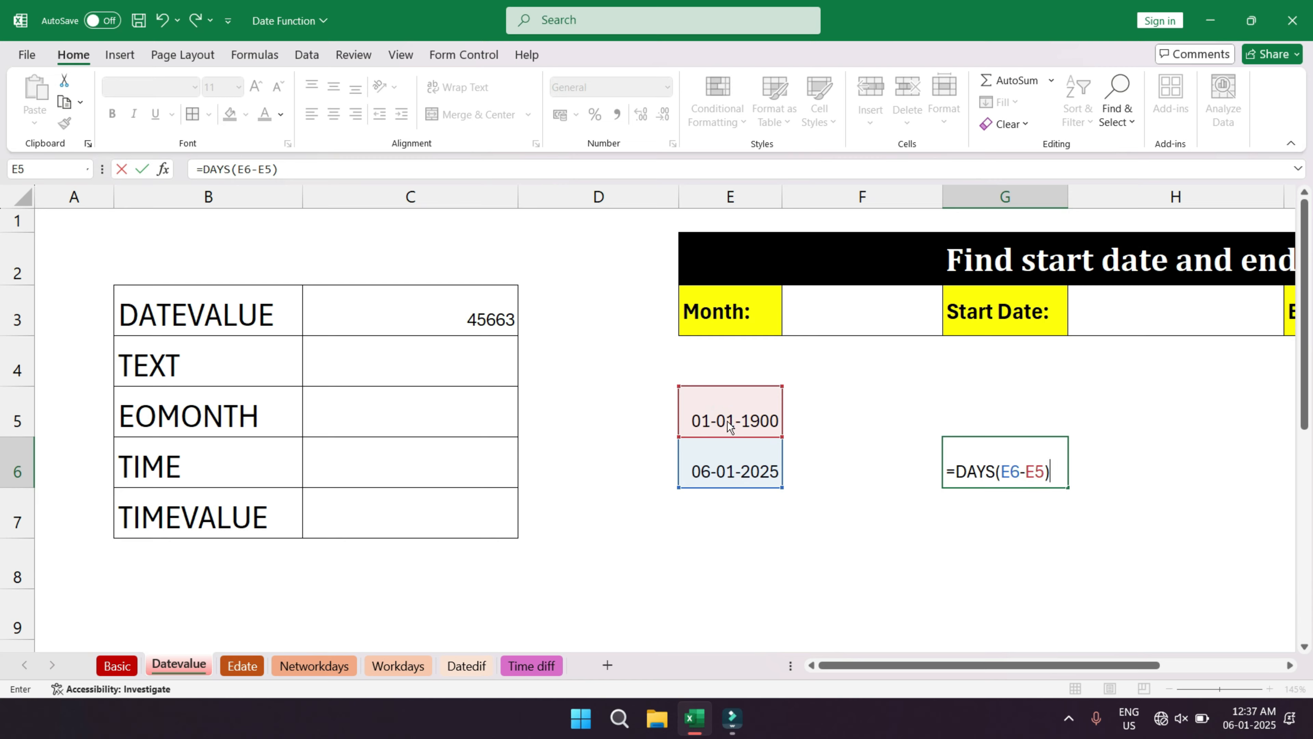
{"action": "key", "text": "Return"}
- Correct the formula in cell G6 to =DAYS(E6,E5), and review it against the start date in E5
{"action": "key", "text": "Return"}
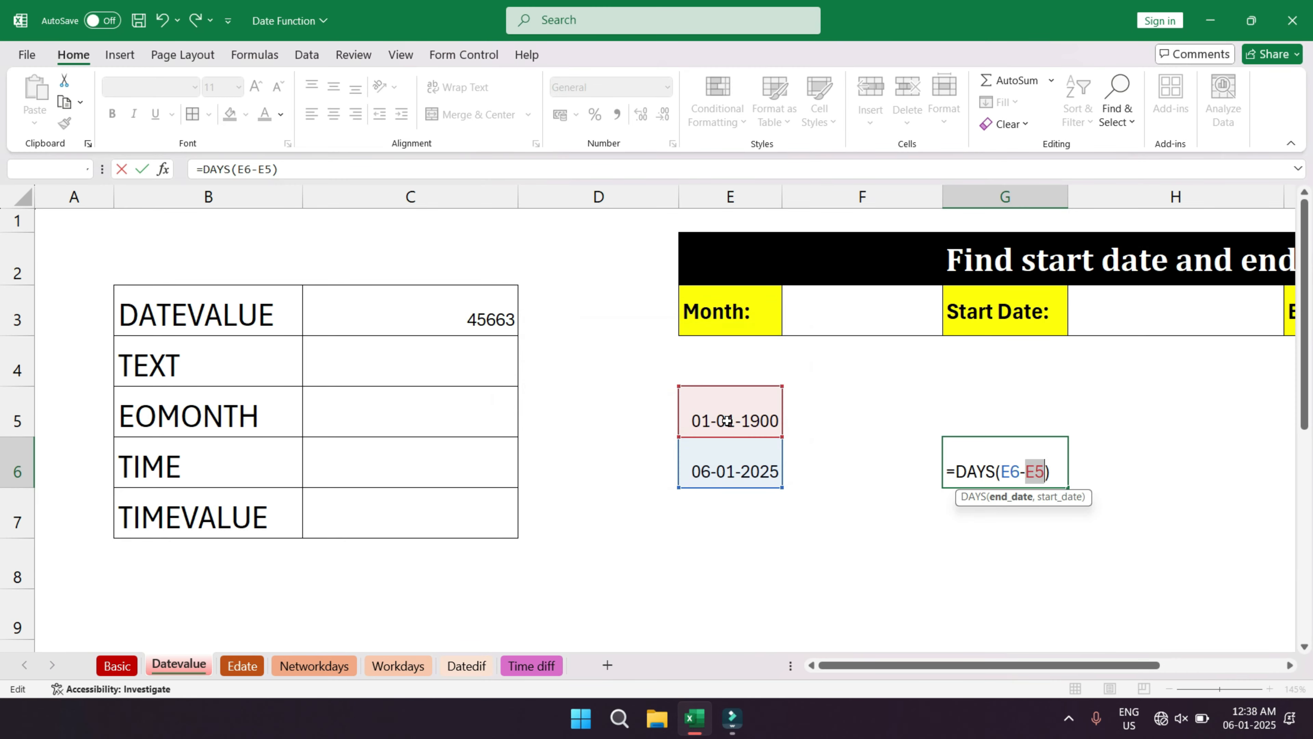
{"action": "key", "text": "Left"}
{"action": "key", "text": "BackSpace"}
{"action": "type", "text": ","}
{"action": "key", "text": "Return"}
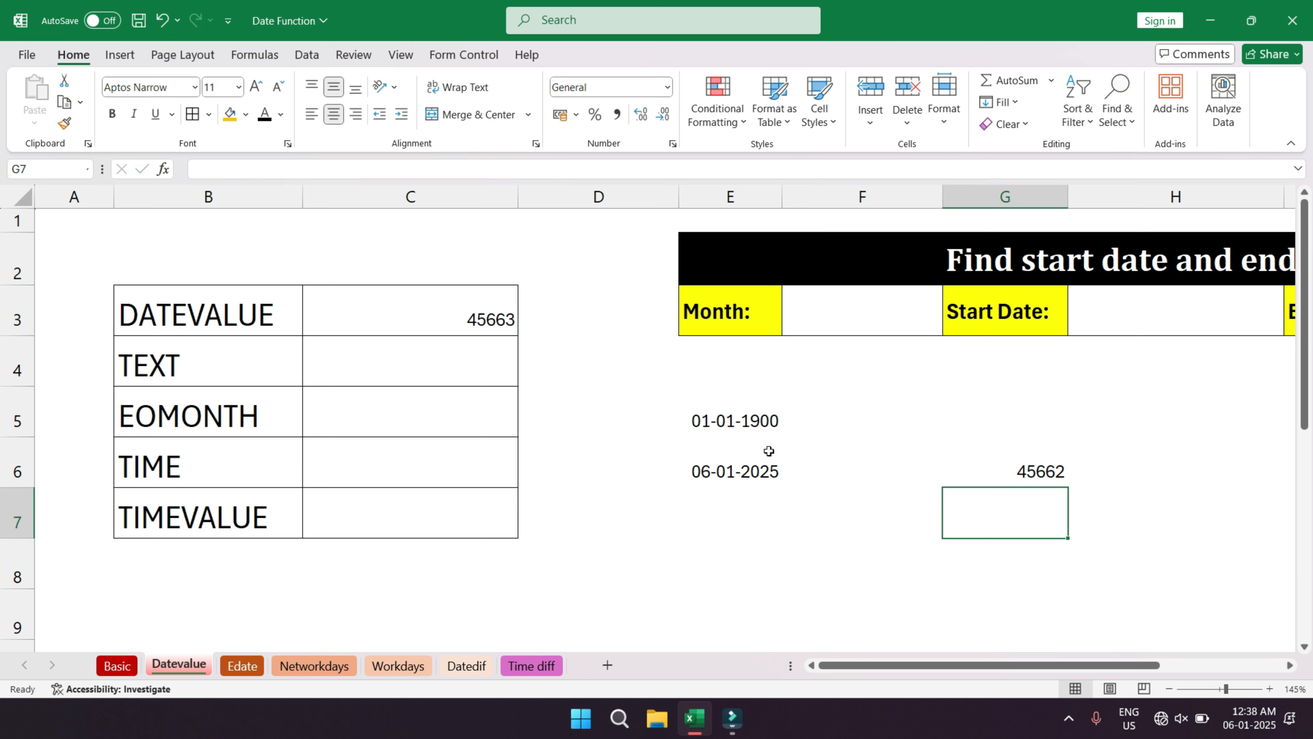
{"action": "left_click", "coordinate": [720, 423]}
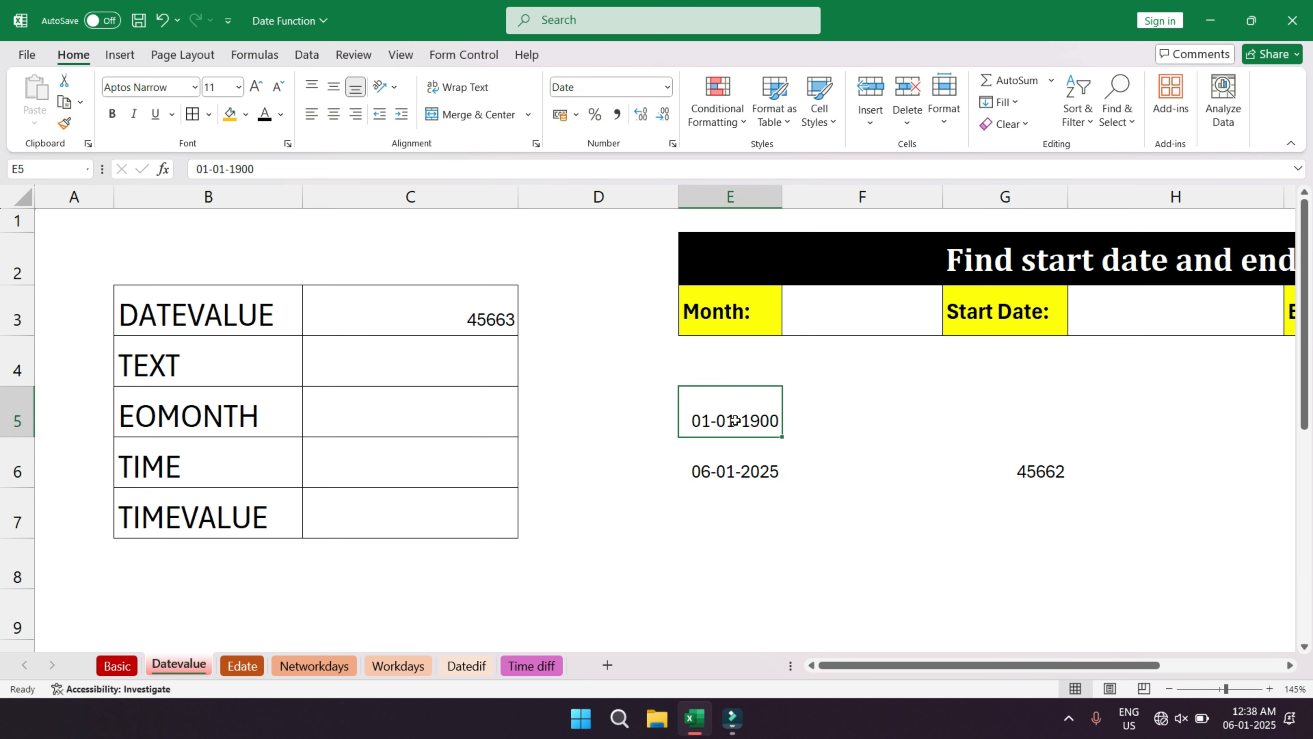
{"action": "left_click", "coordinate": [1012, 471]}
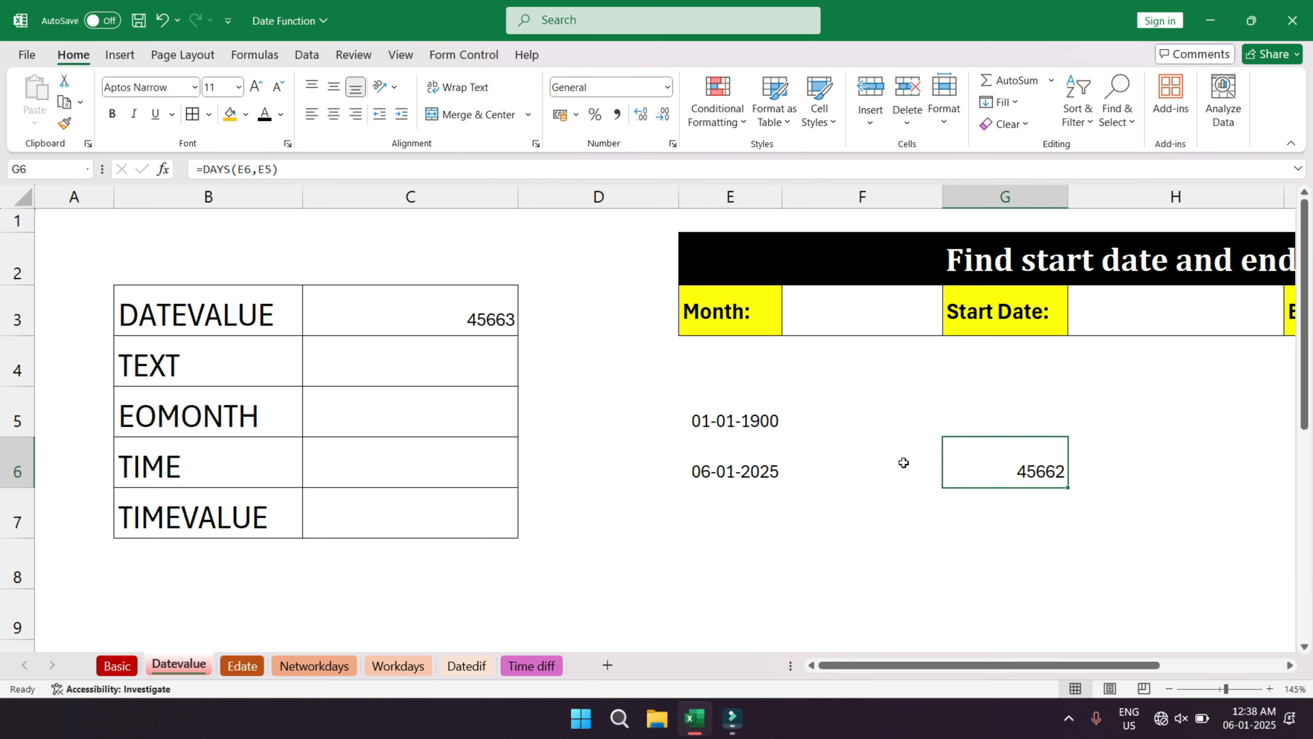
- Apply the Short Date number format to the DATEVALUE result in cell C3
{"action": "left_click", "coordinate": [381, 315]}
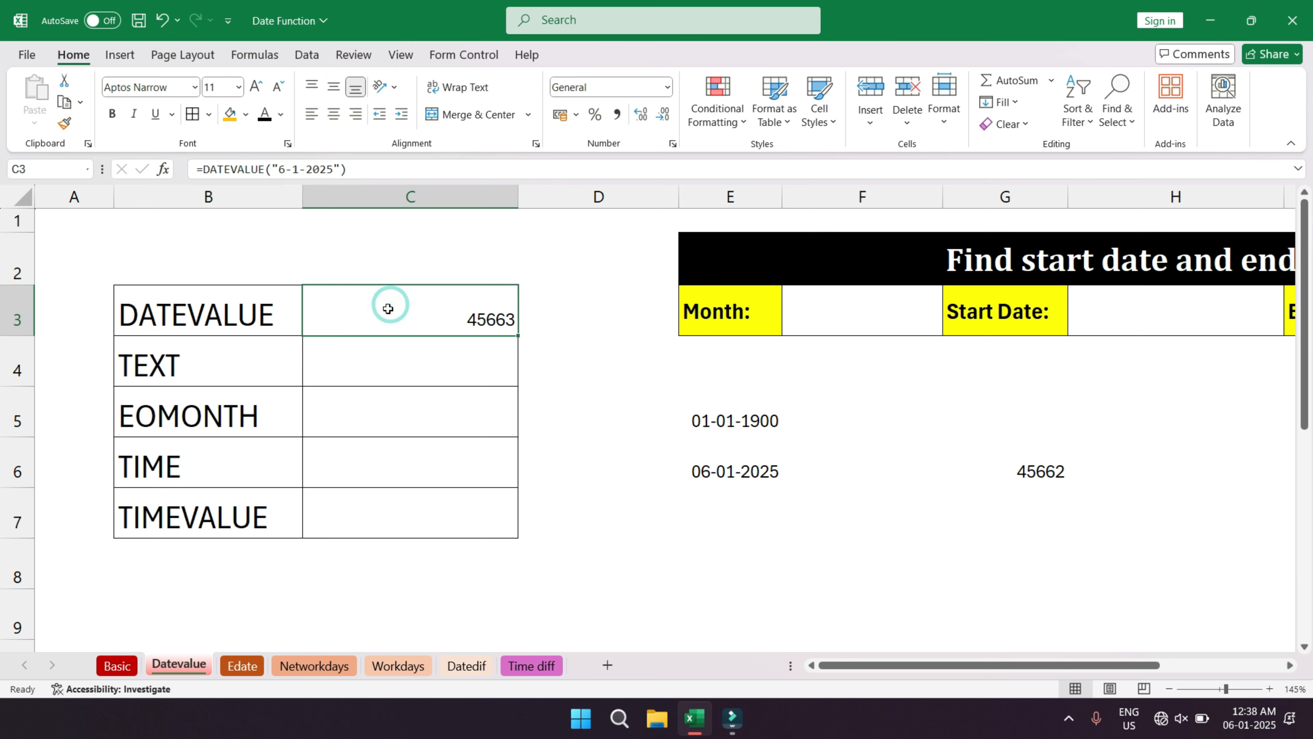
{"action": "left_click", "coordinate": [667, 87]}
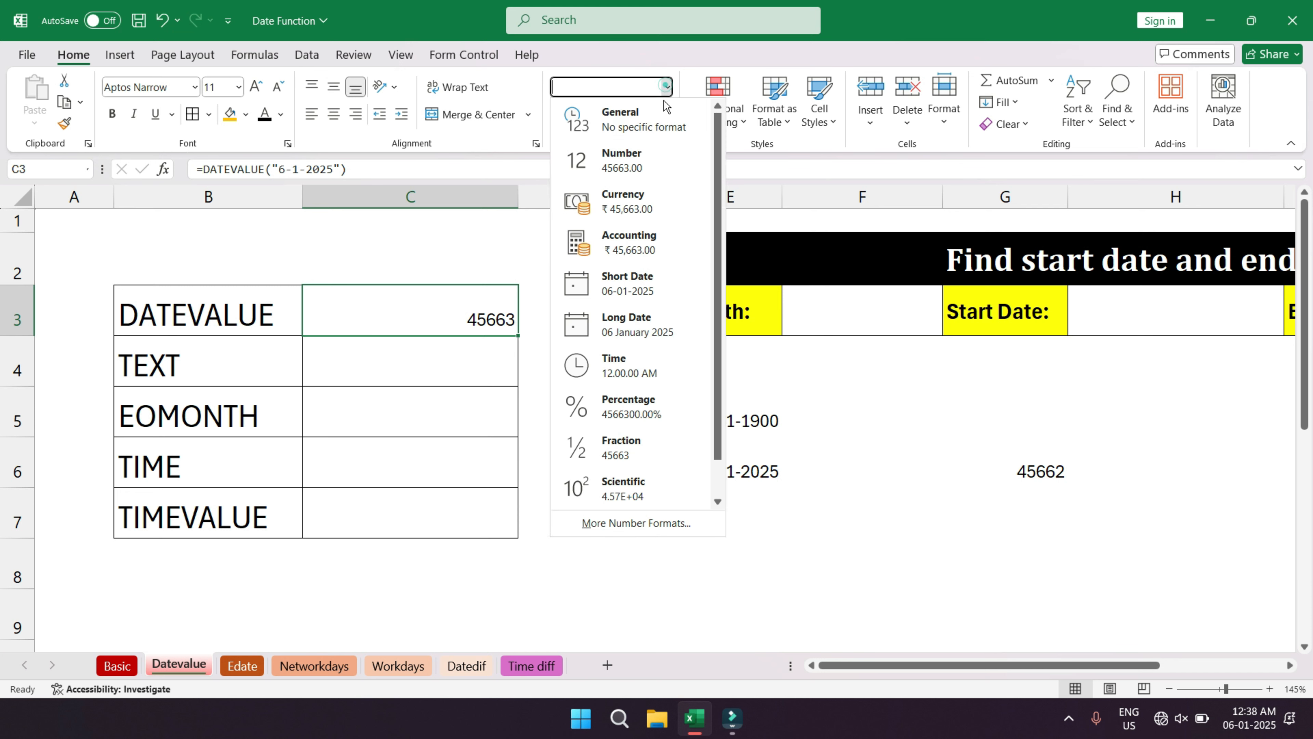
{"action": "left_click", "coordinate": [616, 283]}
{"action": "left_click", "coordinate": [405, 317]}
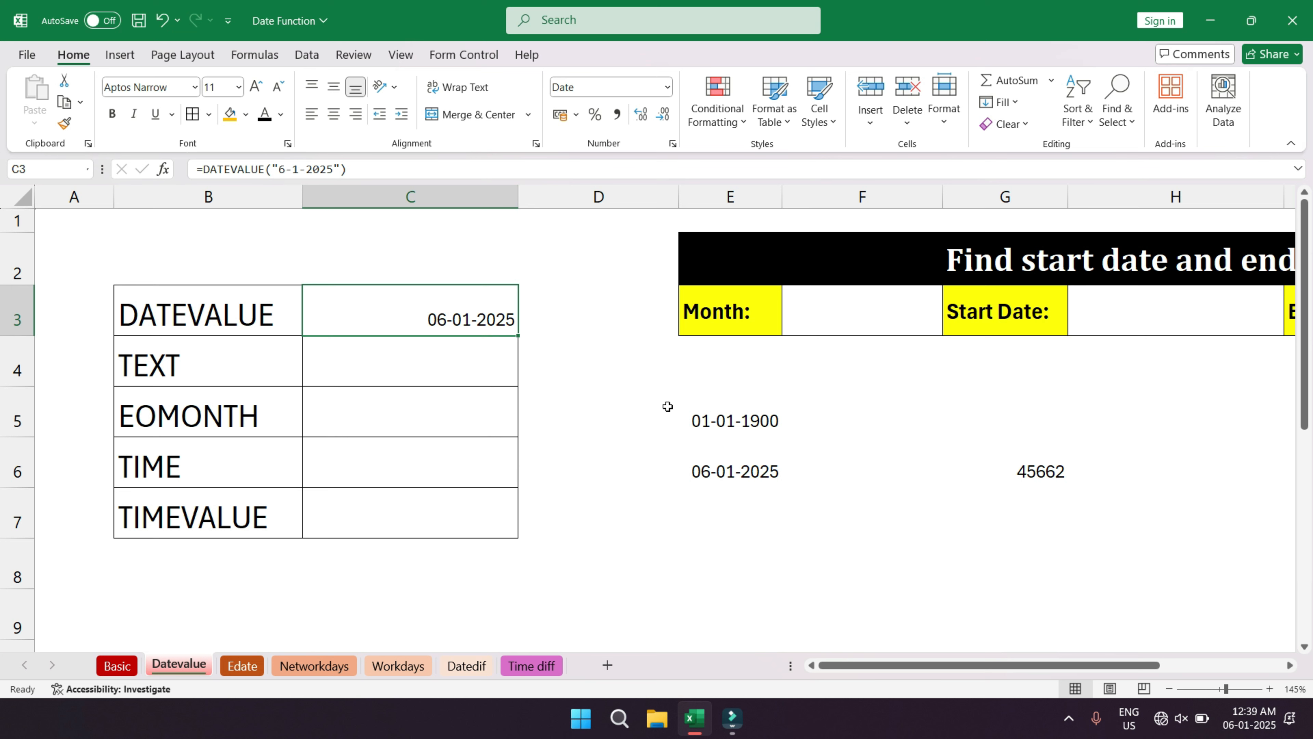
- Clear the comparison dates and day count in rows 5 to 7, and enter =TODAY() in cell E5
{"action": "left_click_drag", "start_coordinate": [679, 412], "coordinate": [1126, 531]}
{"action": "key", "text": "Delete"}
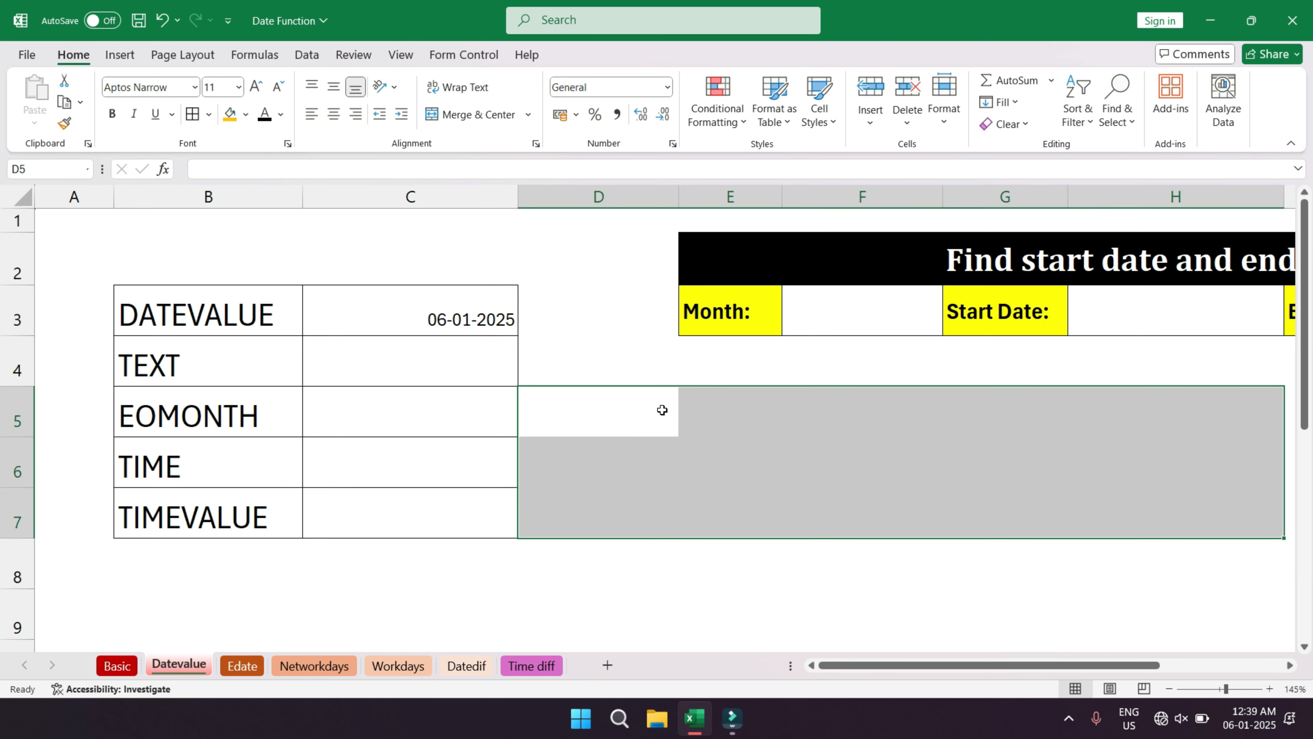
{"action": "left_click", "coordinate": [692, 422]}
{"action": "type", "text": "="}
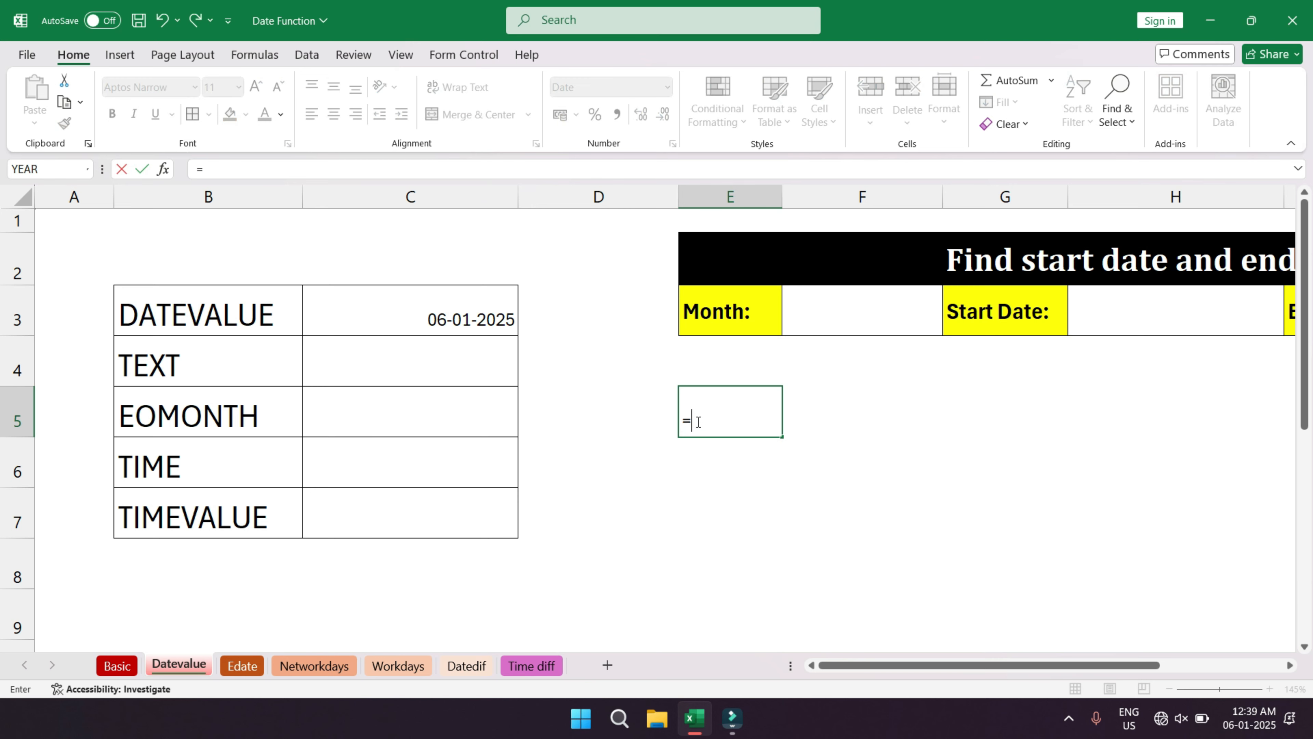
{"action": "type", "text": "tod"}
{"action": "key", "text": "Tab"}
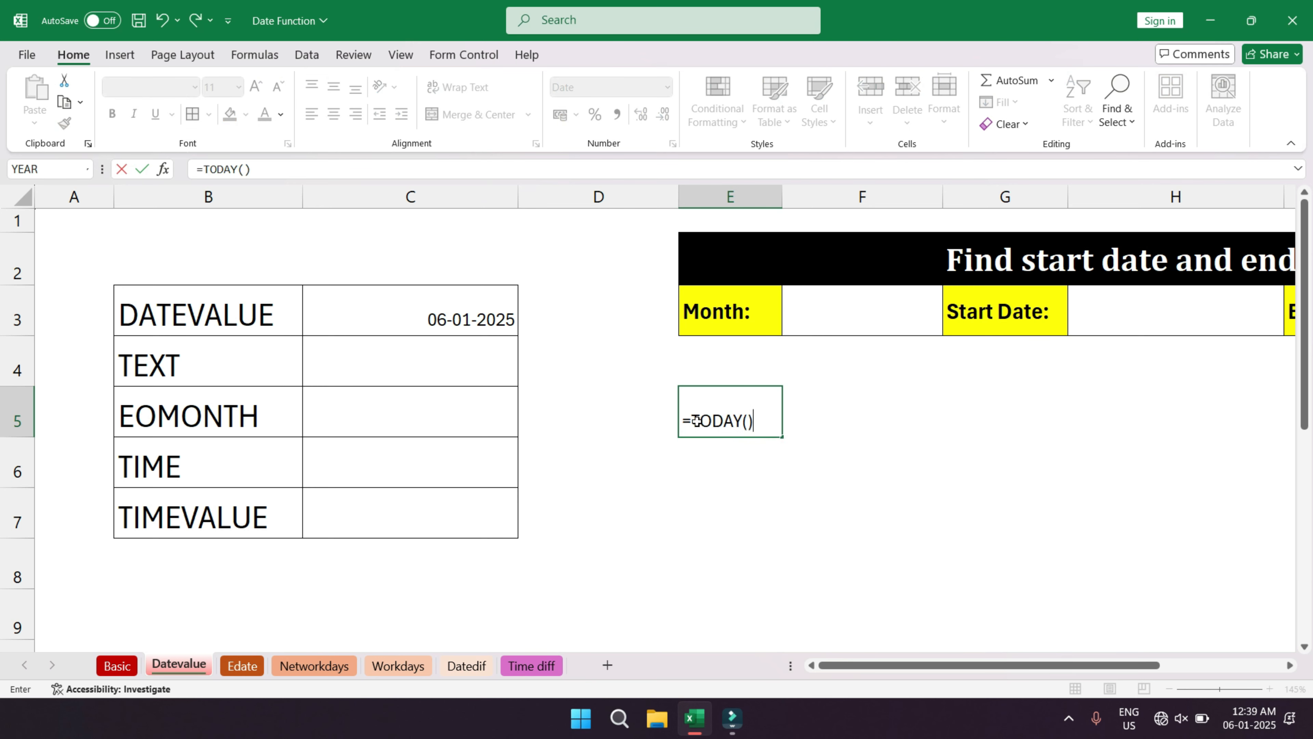
{"action": "type", "text": ")"}
{"action": "key", "text": "Return"}
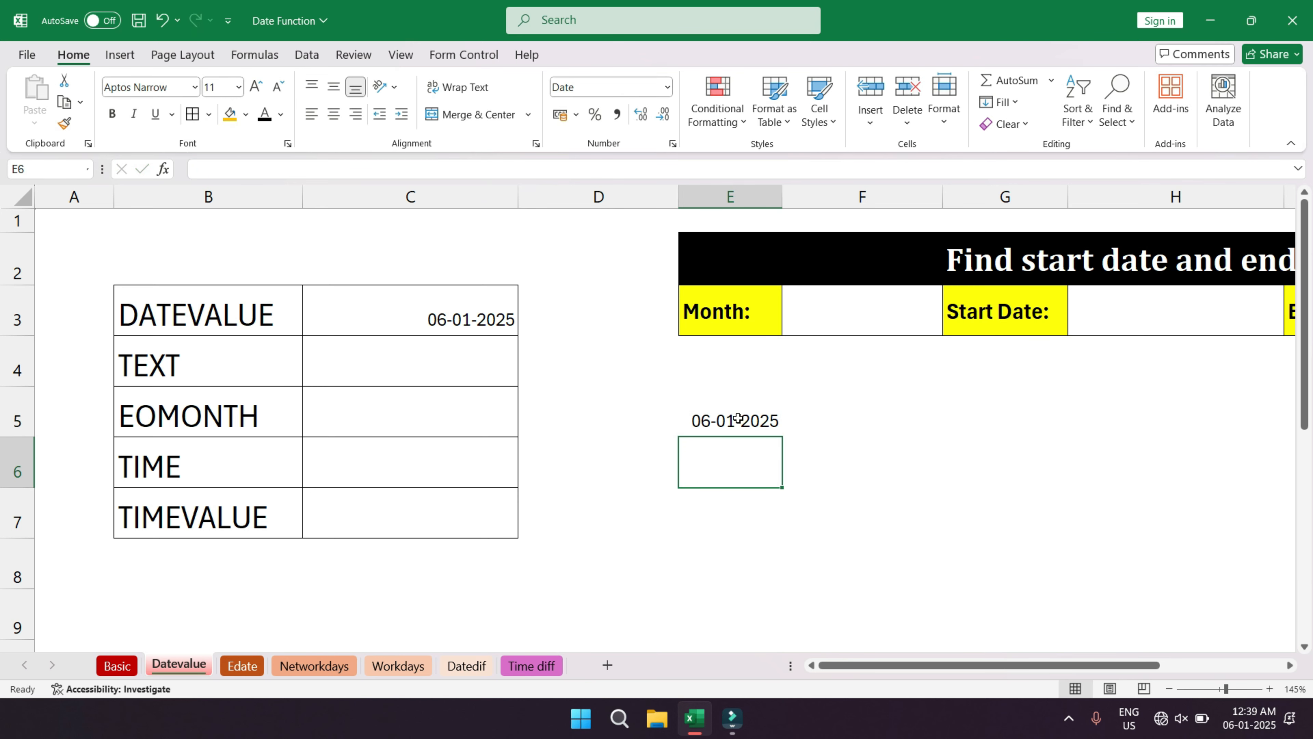
- Try to convert the TODAY date with =DATEVALUE(E5) in cell E6
{"action": "left_click", "coordinate": [716, 432]}
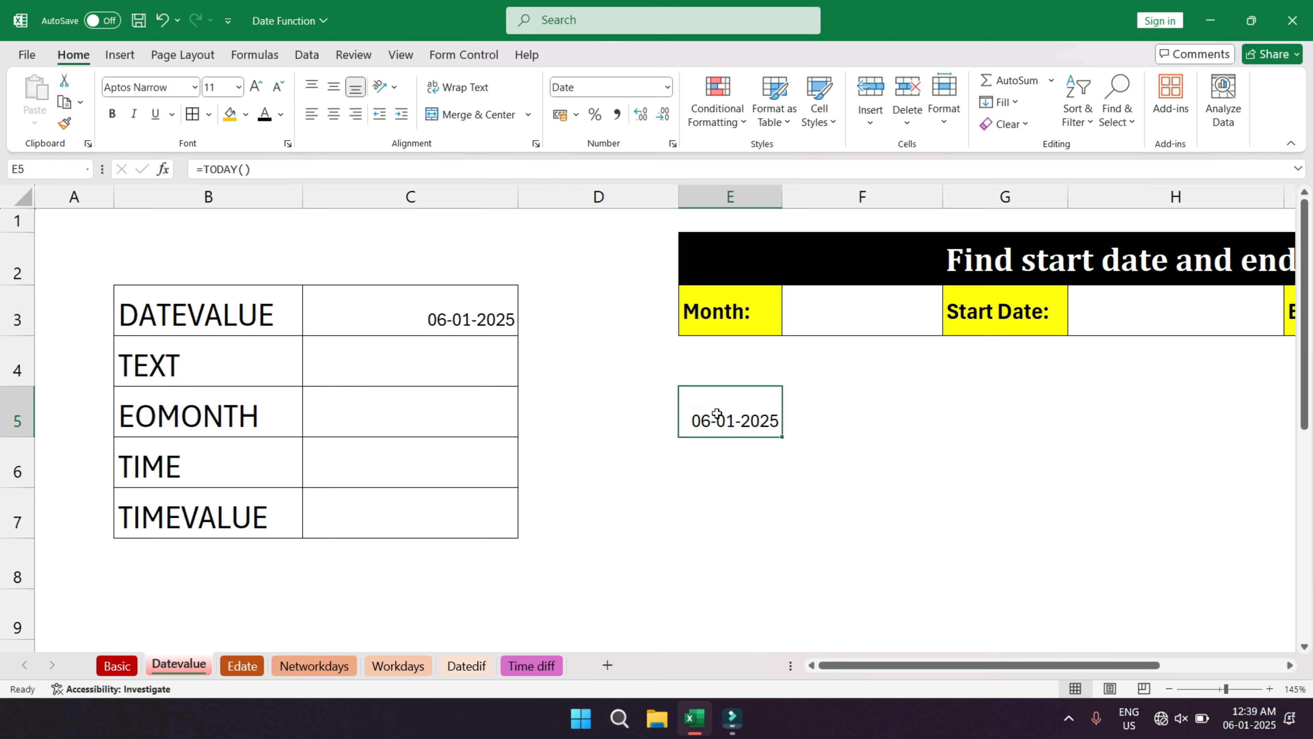
{"action": "left_click", "coordinate": [708, 476]}
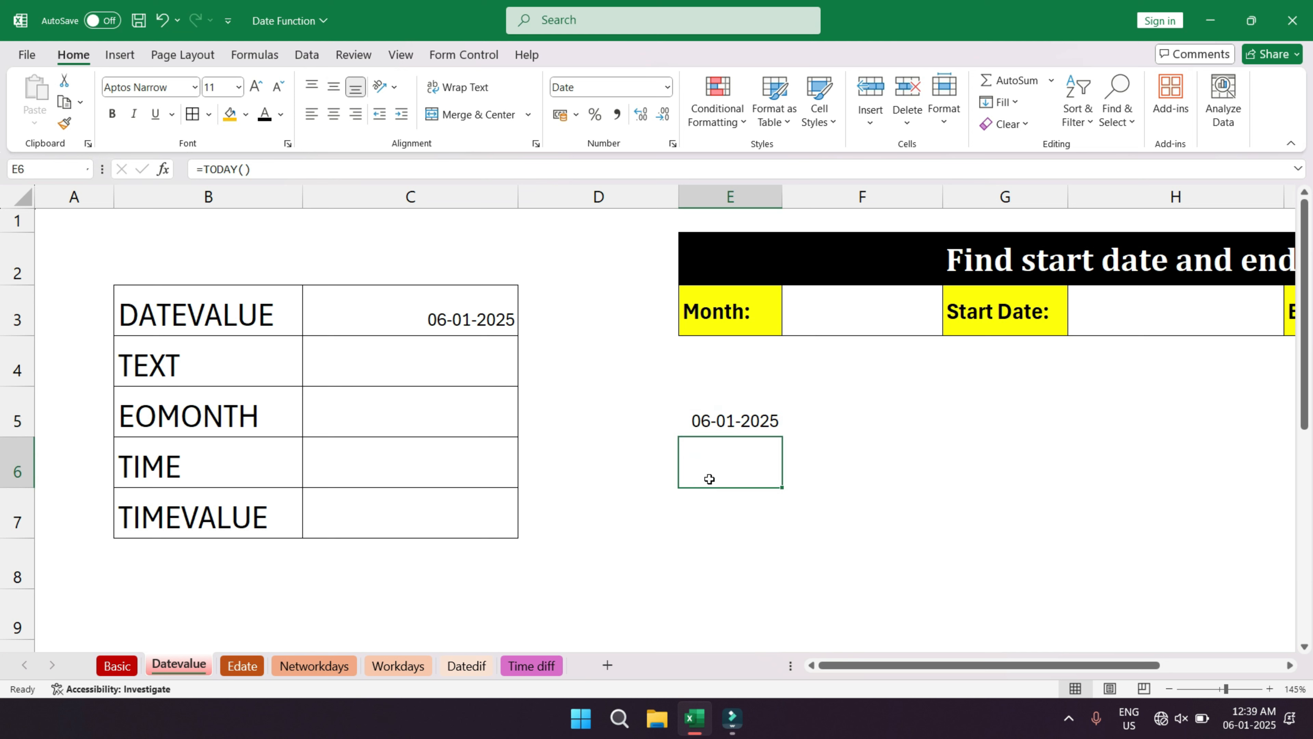
{"action": "type", "text": "=date"}
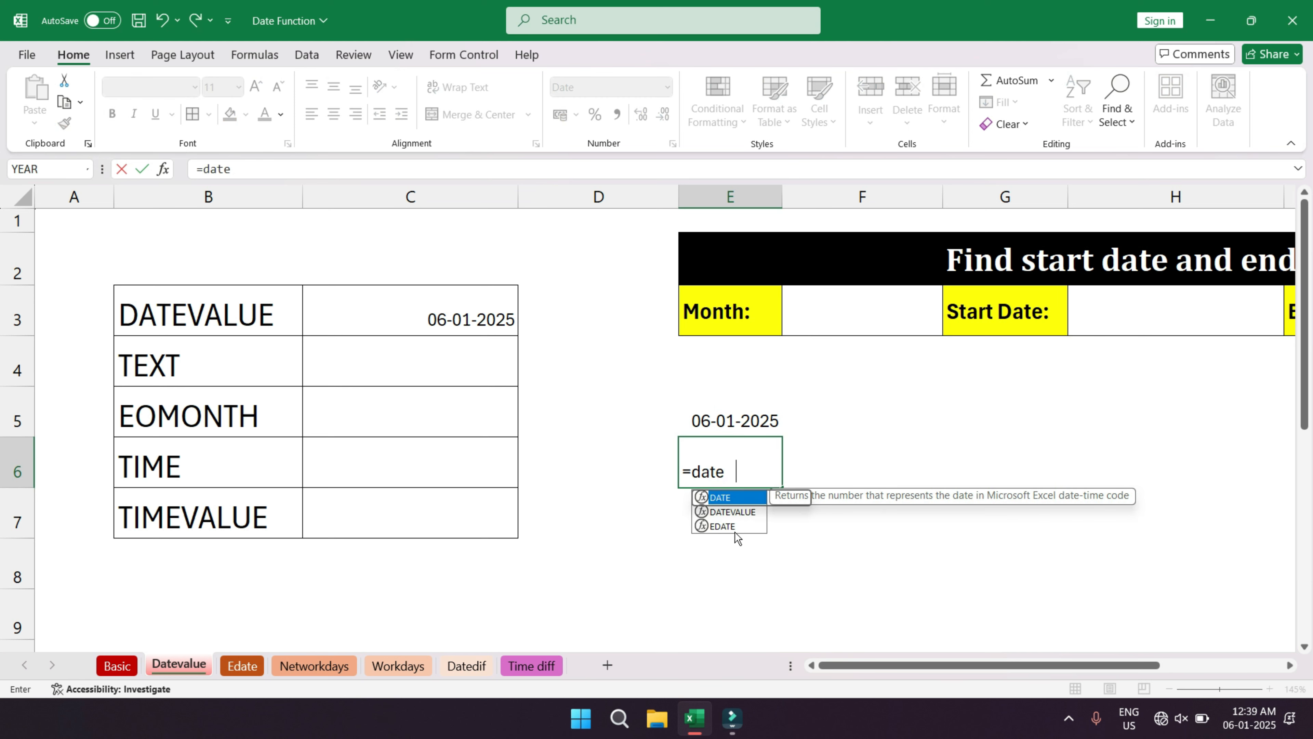
{"action": "key", "text": "Tab"}
{"action": "key", "text": "BackSpace"}
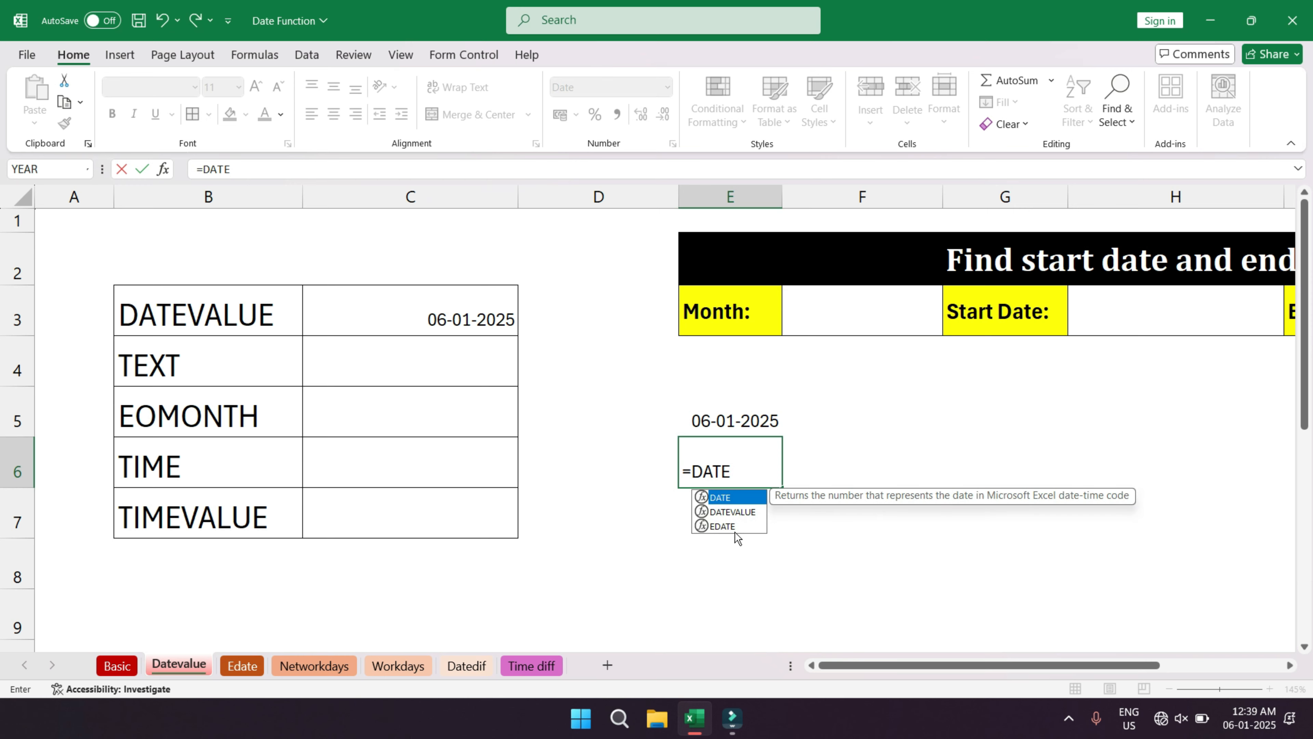
{"action": "type", "text": "v"}
{"action": "key", "text": "Tab"}
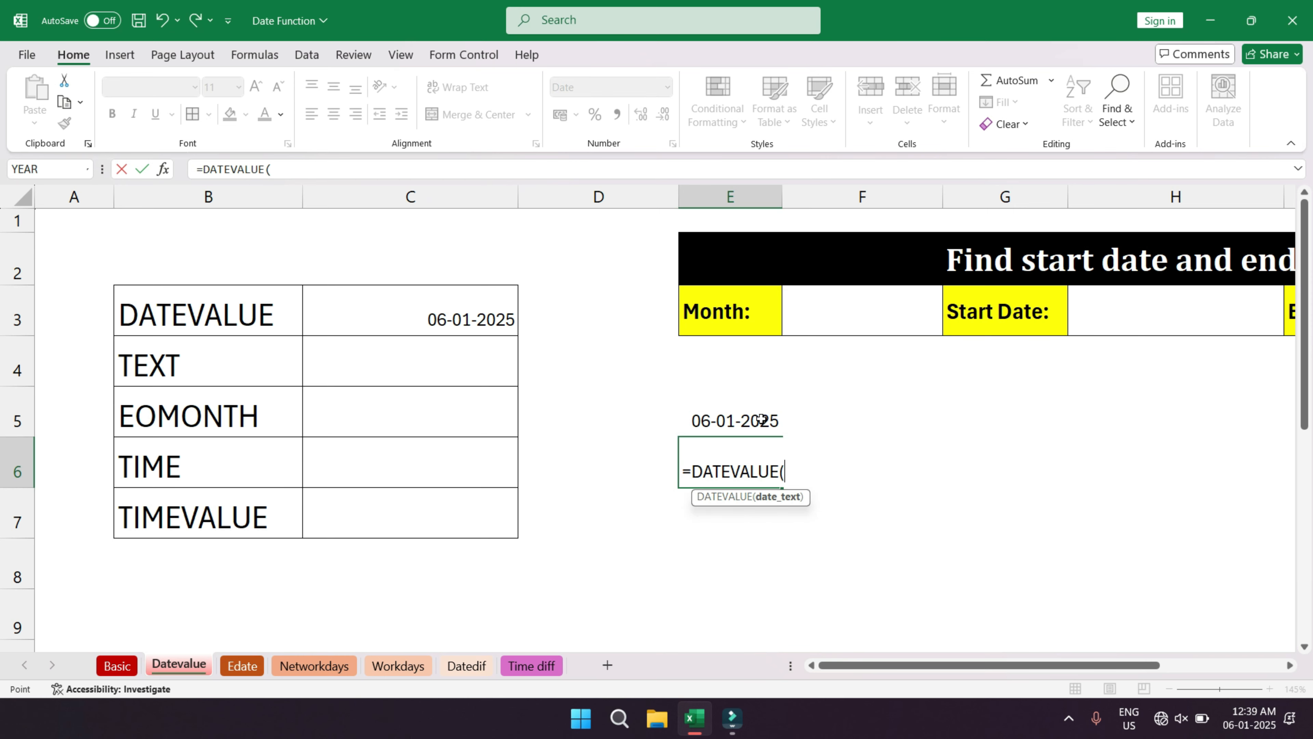
{"action": "left_click", "coordinate": [761, 419]}
{"action": "type", "text": ")"}
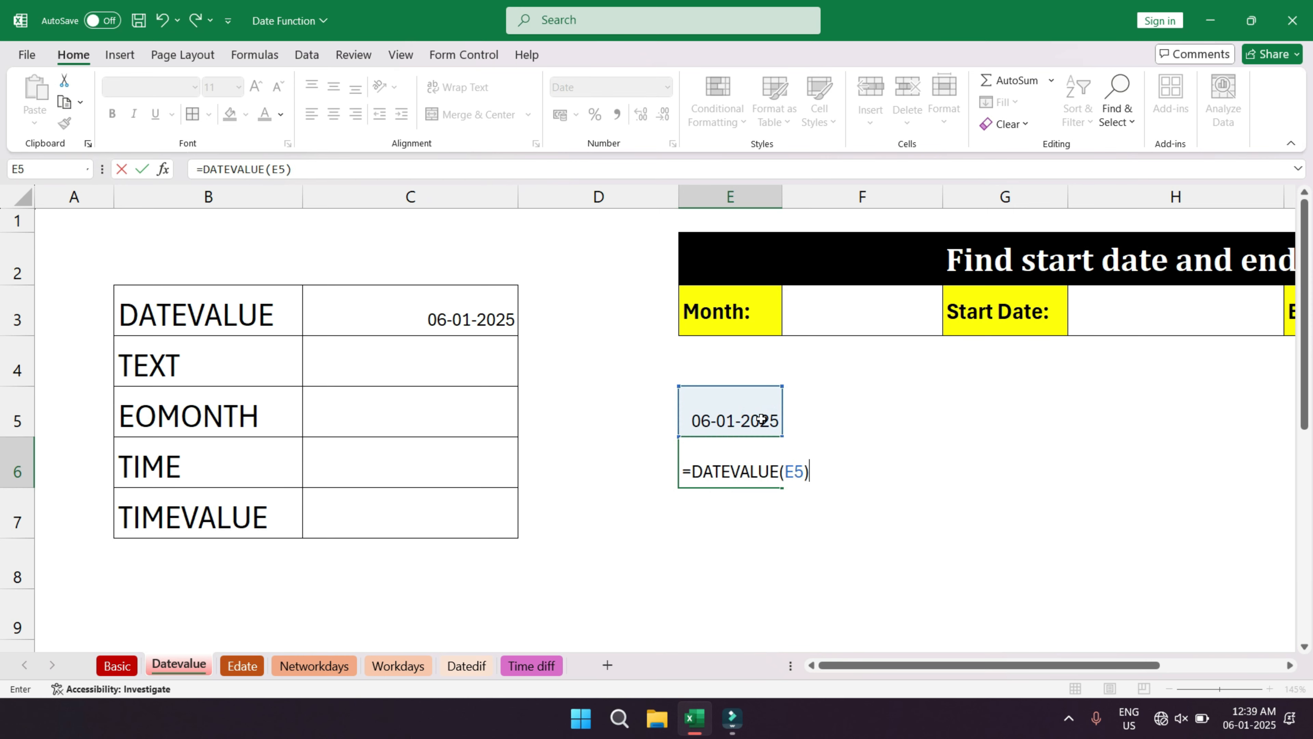
{"action": "key", "text": "Return"}
{"action": "left_click", "coordinate": [735, 460]}
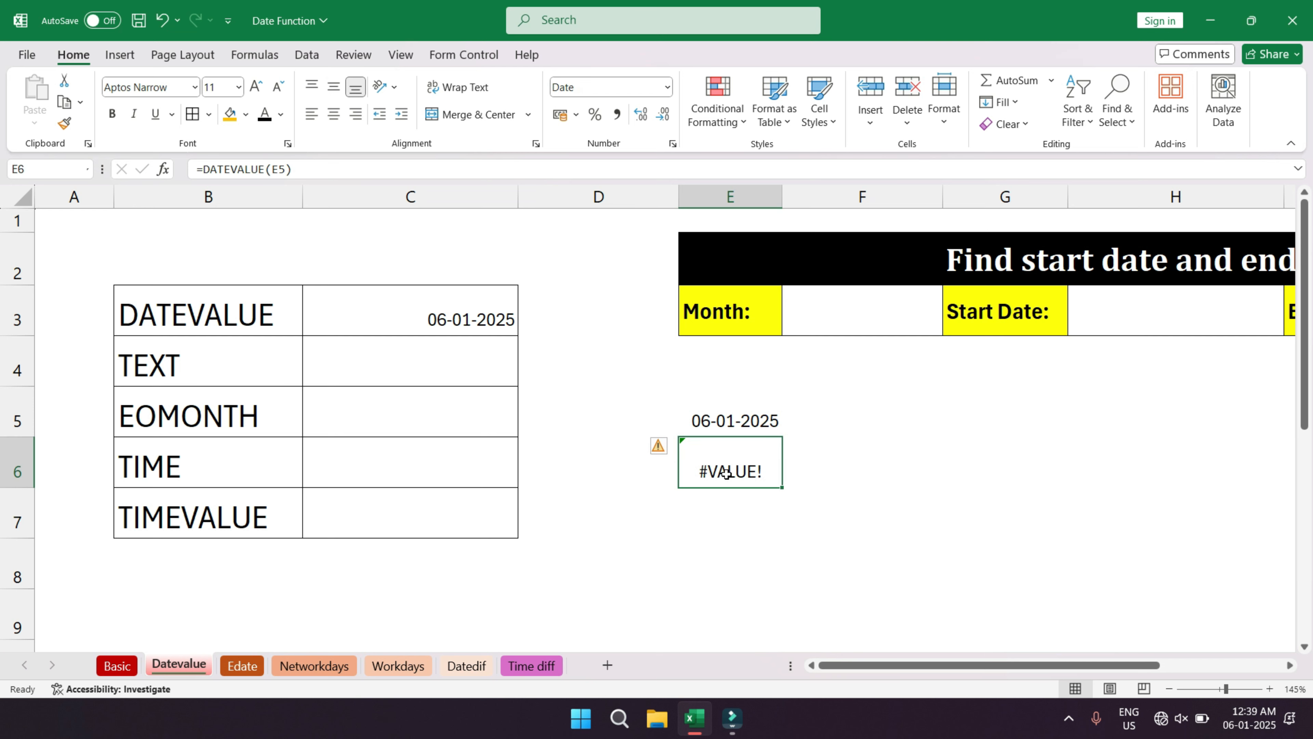
- Inspect the value behind the E5 argument inside the DATEVALUE formula in cell E6
{"action": "double_click", "coordinate": [720, 473]}
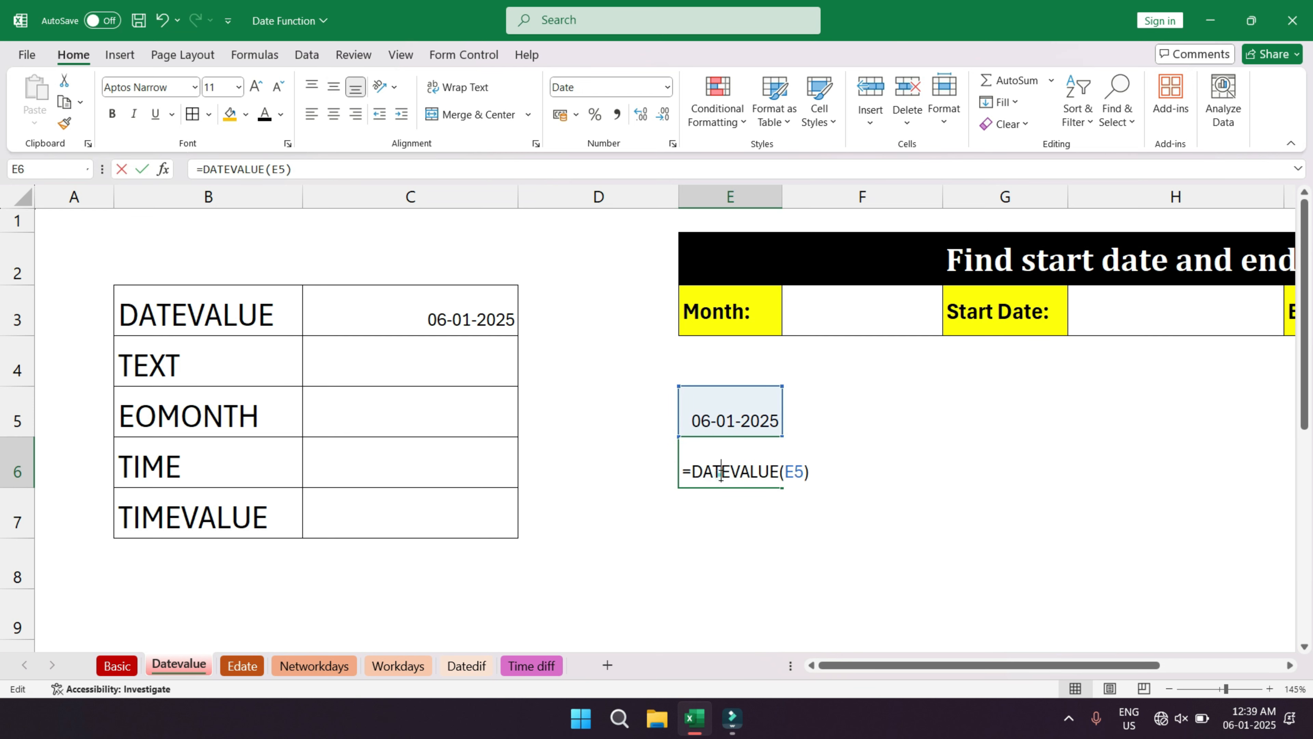
{"action": "double_click", "coordinate": [796, 472]}
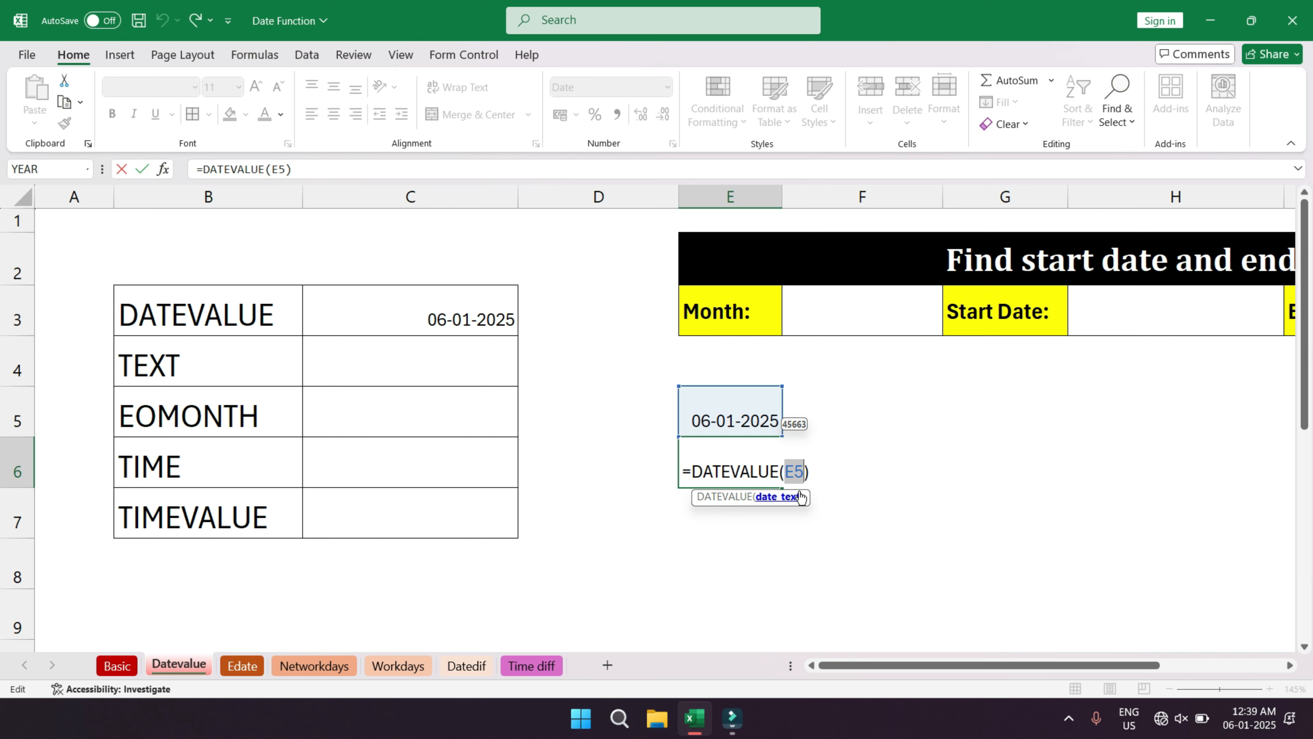
{"action": "key", "text": "Return"}
- Apply the General number format to the date in cell E5, and undo the format change
{"action": "left_click", "coordinate": [709, 418]}
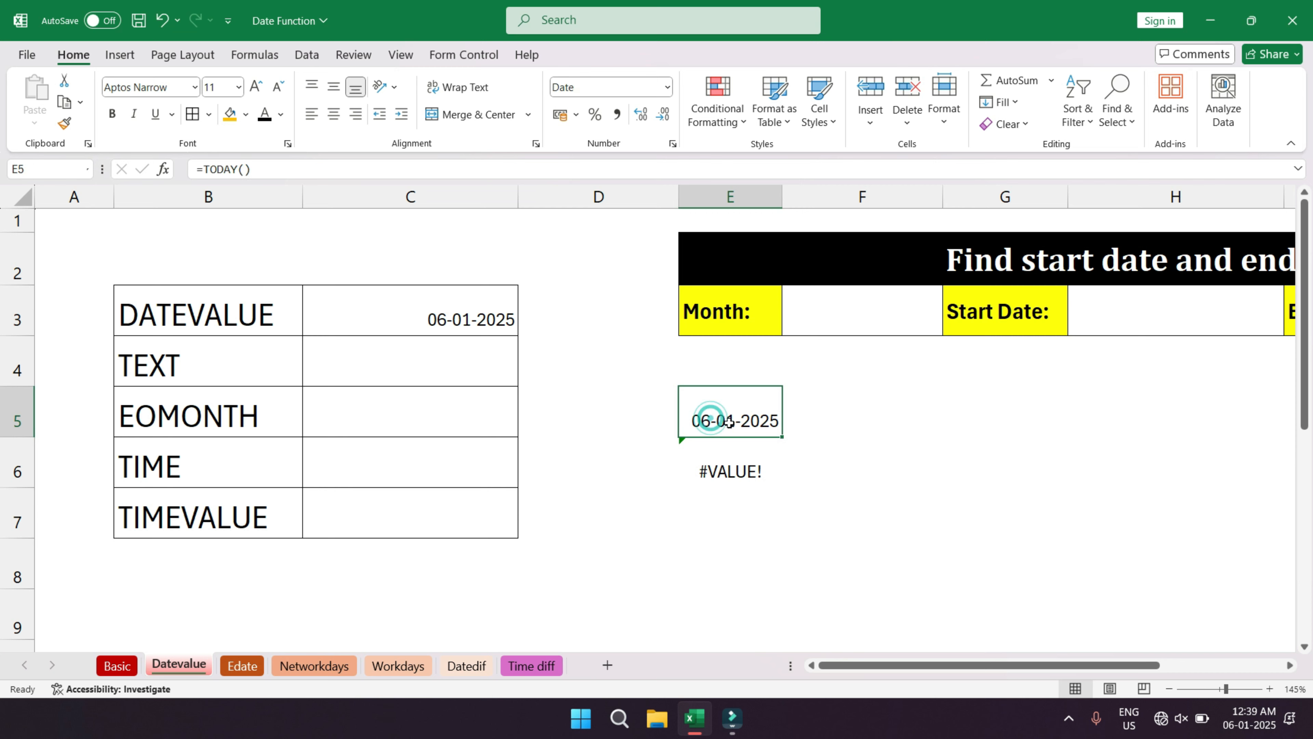
{"action": "left_click", "coordinate": [668, 88]}
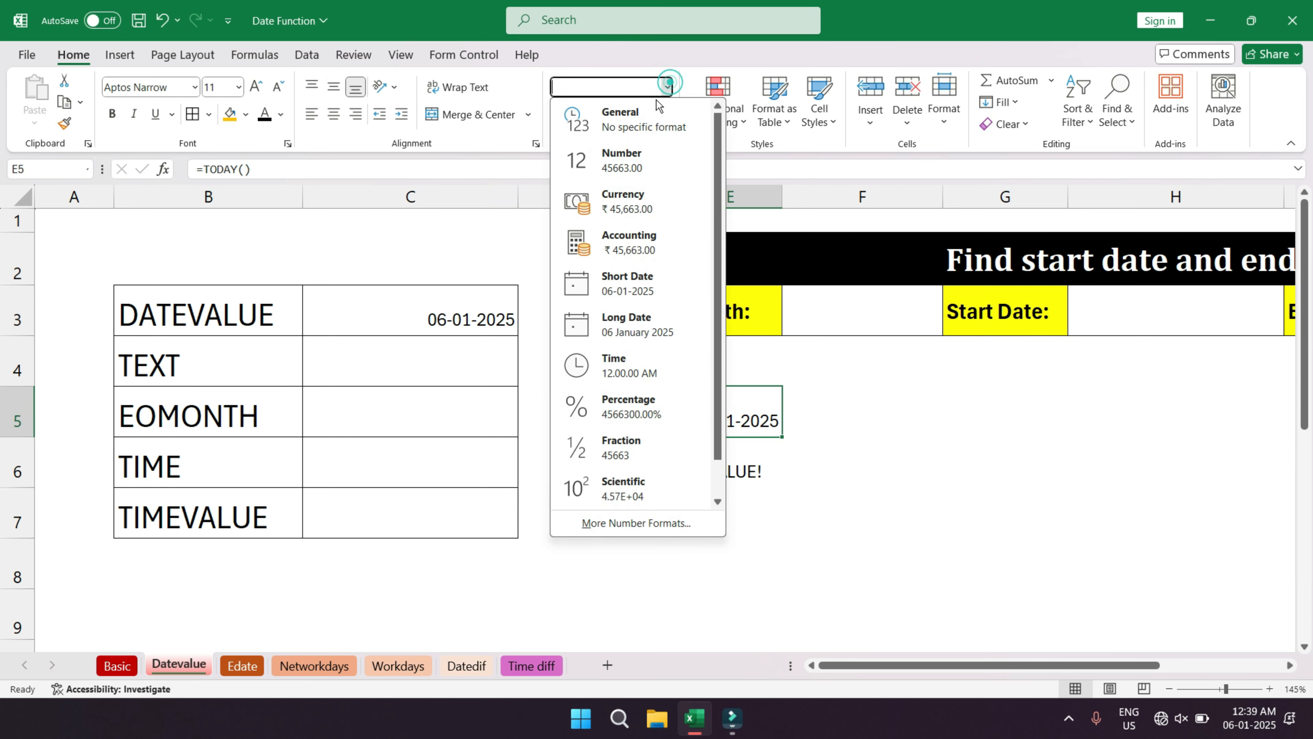
{"action": "left_click", "coordinate": [626, 119]}
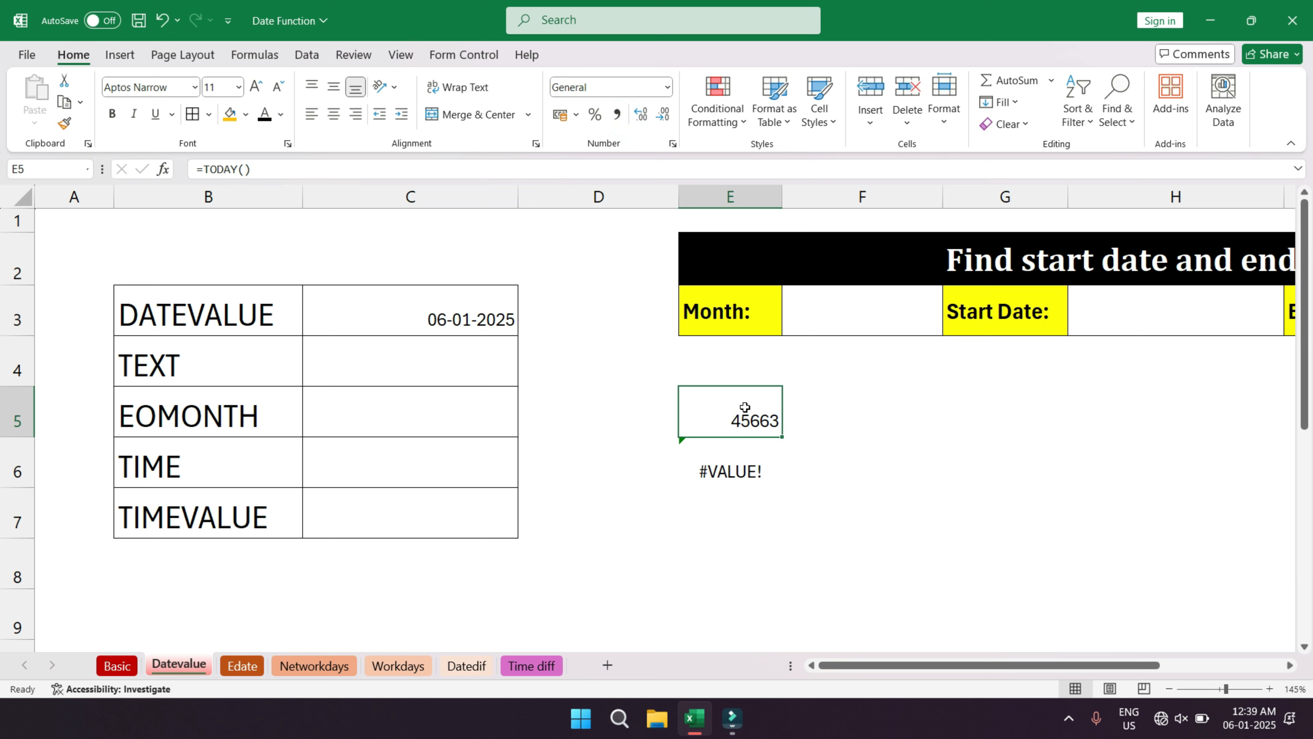
{"action": "key", "text": "ctrl+z"}
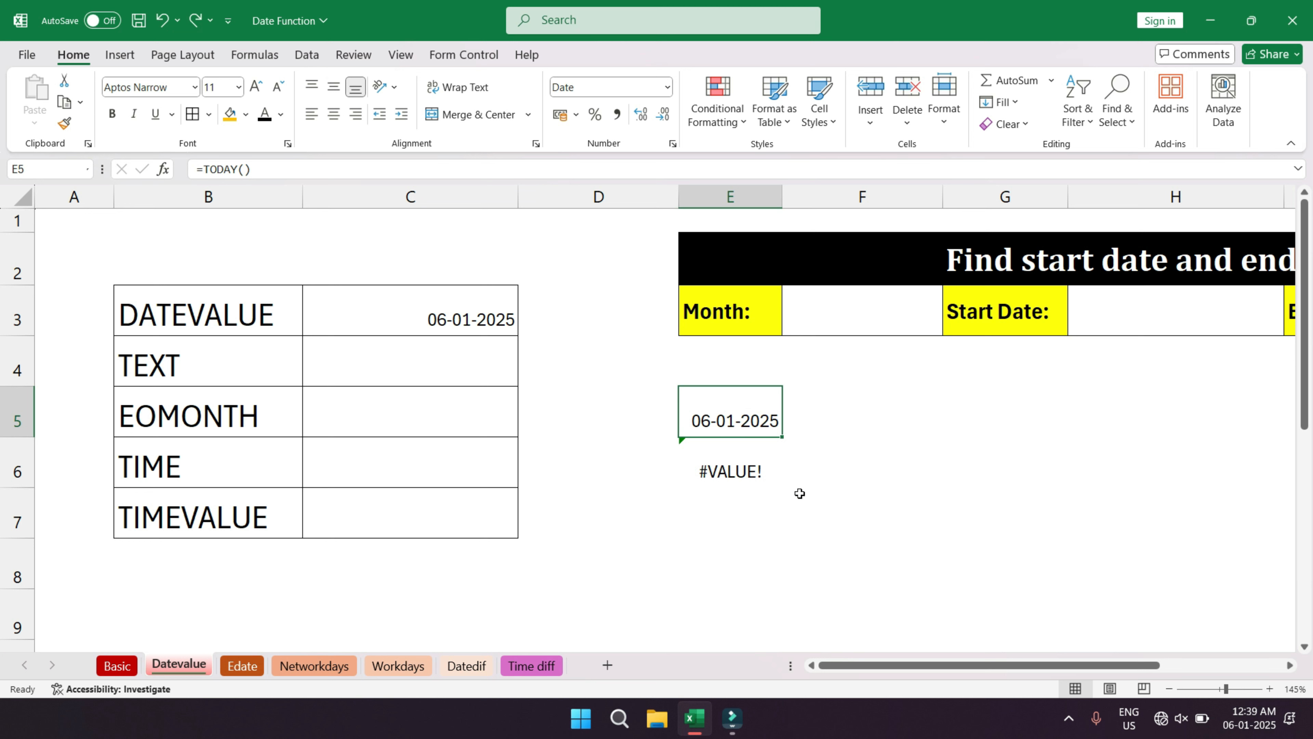
- Replace the DATEVALUE formula in cell E6 with =TEXT(E5,"yyyy-mm-dd")
{"action": "left_click", "coordinate": [724, 469]}
{"action": "left_click", "coordinate": [203, 362]}
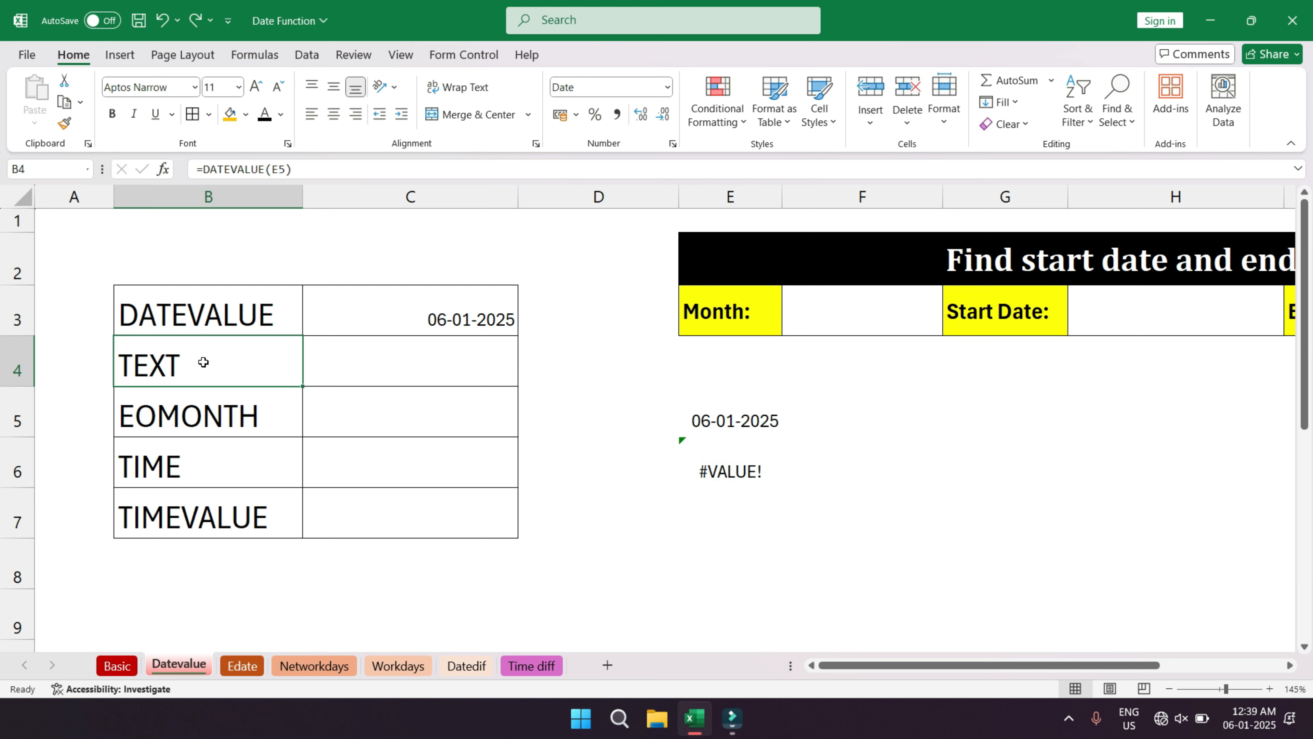
{"action": "left_click", "coordinate": [738, 470]}
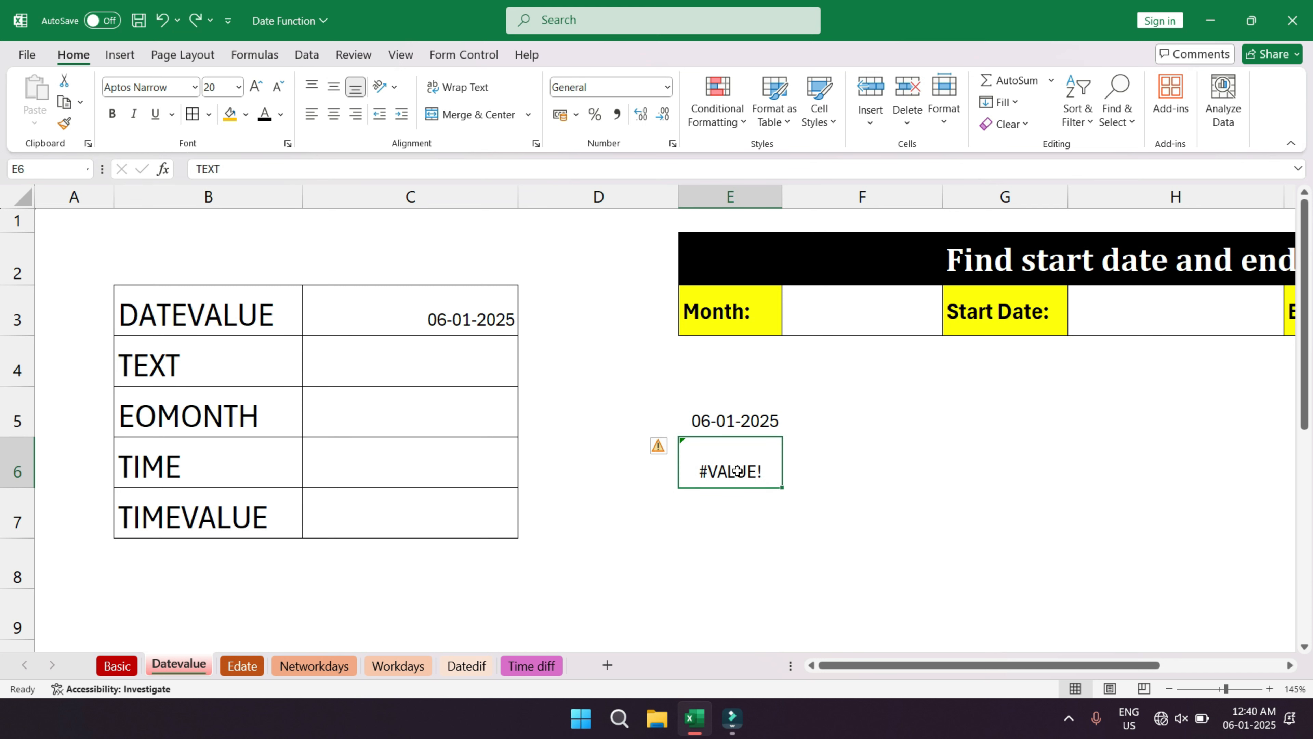
{"action": "key", "text": "F2"}
{"action": "type", "text": "=te"}
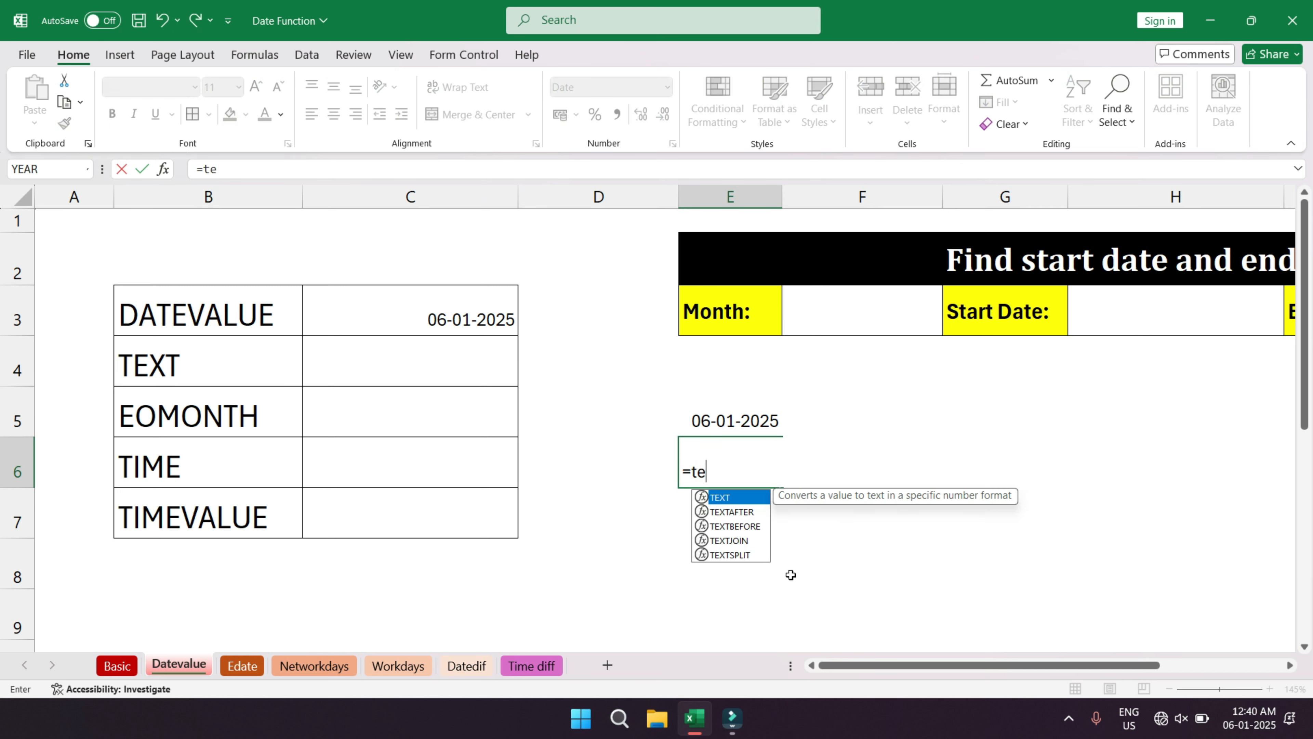
{"action": "key", "text": "Tab"}
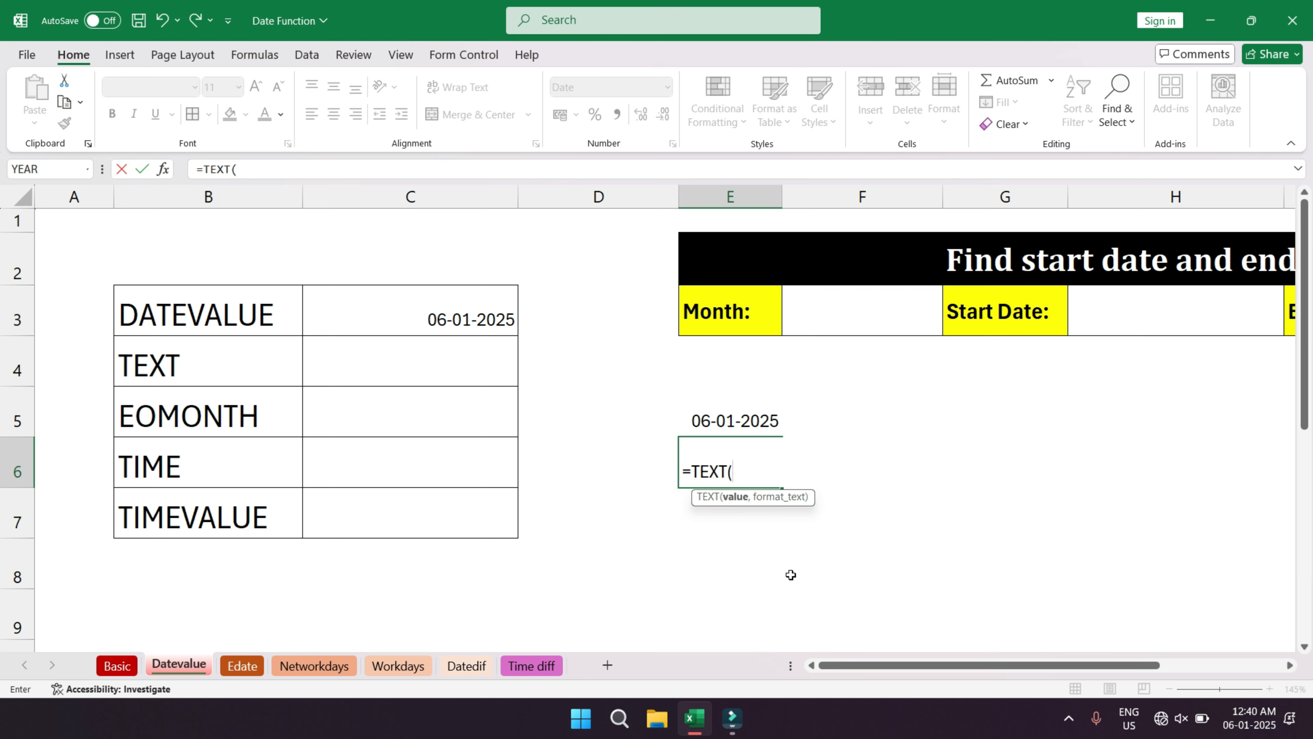
{"action": "key", "text": "Up"}
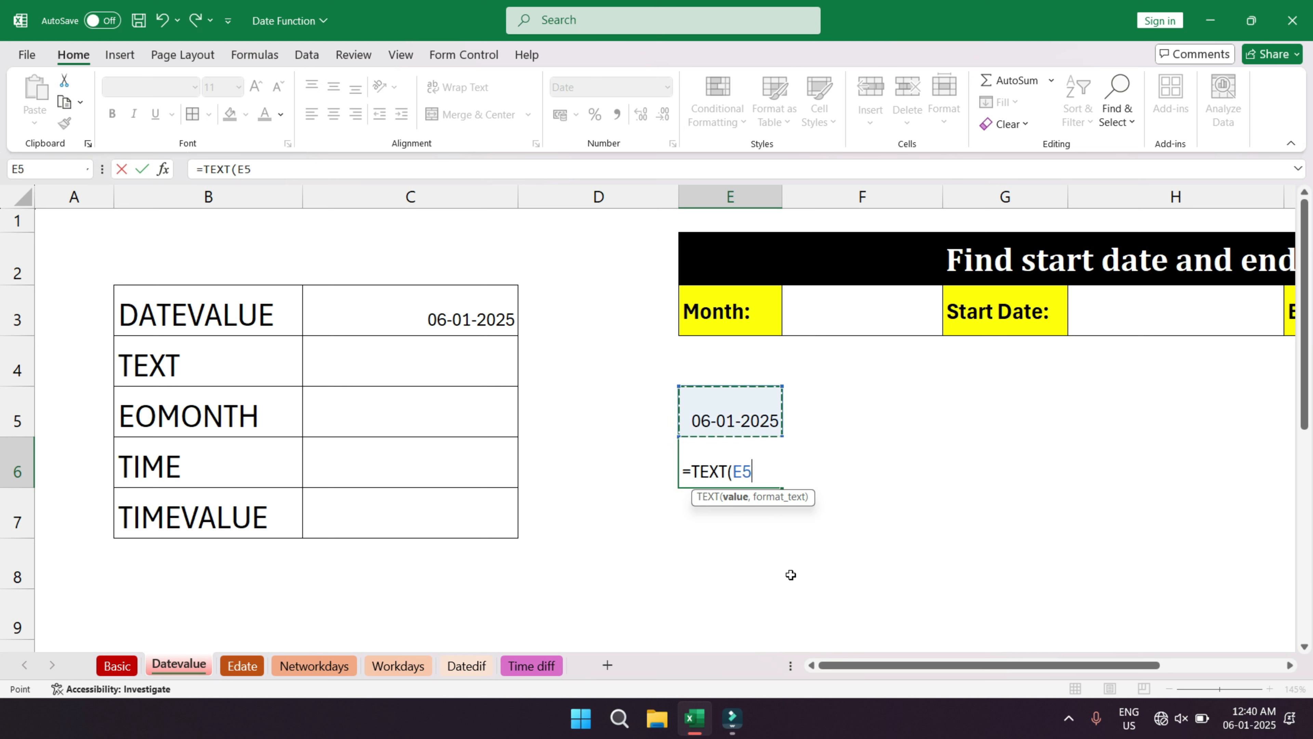
{"action": "type", "text": ","}
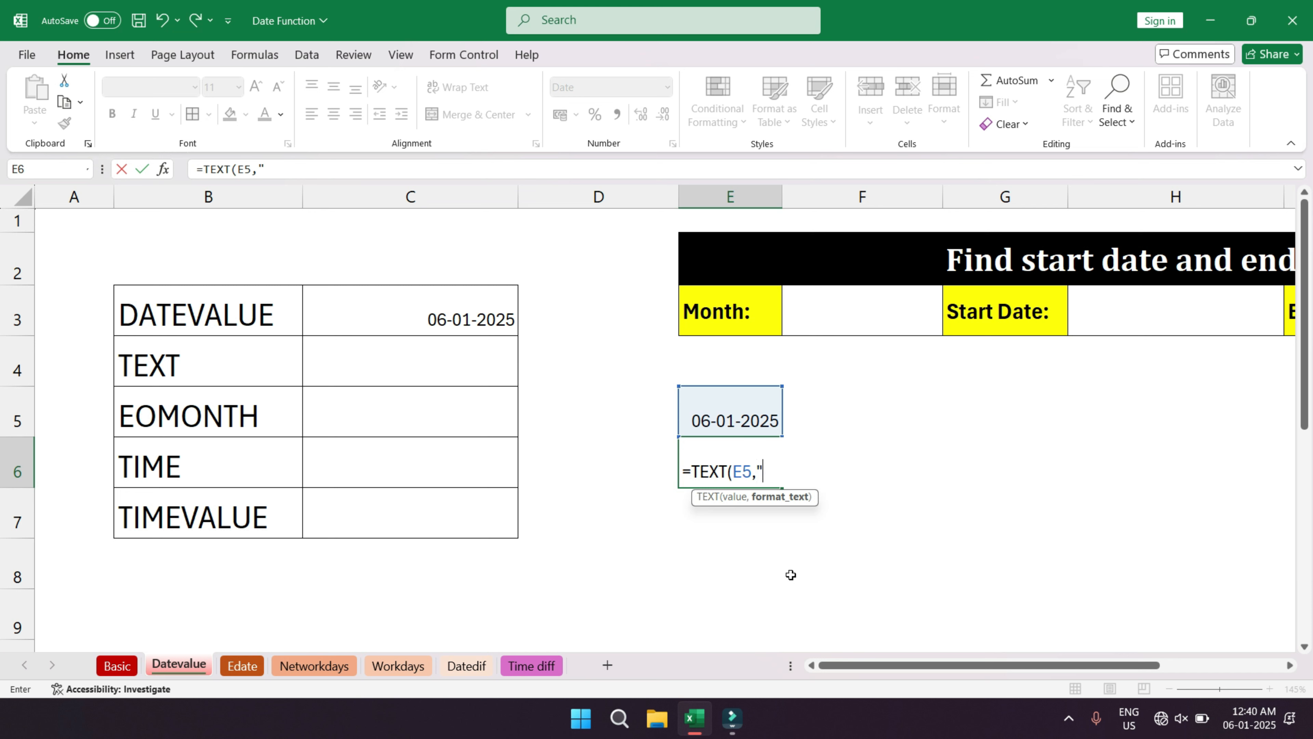
{"action": "type", "text": "\"yyyy-mm-dd"}
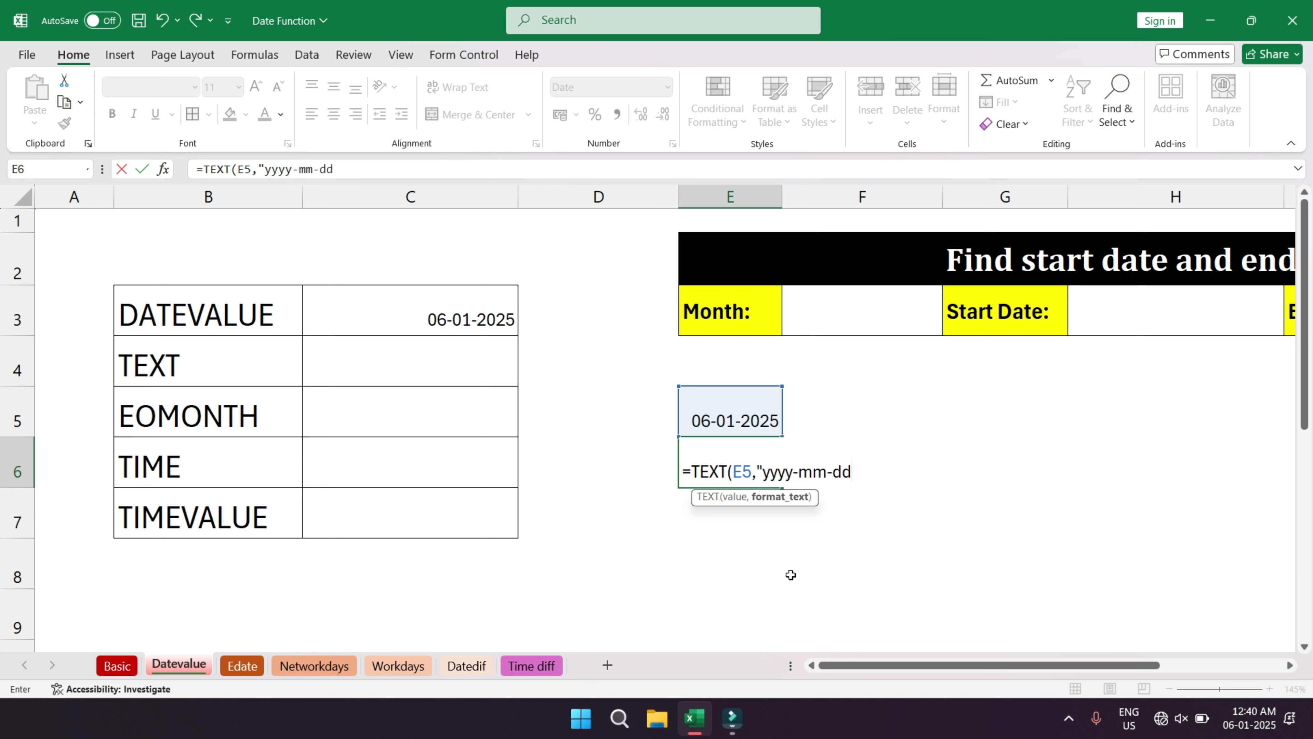
{"action": "type", "text": "\")"}
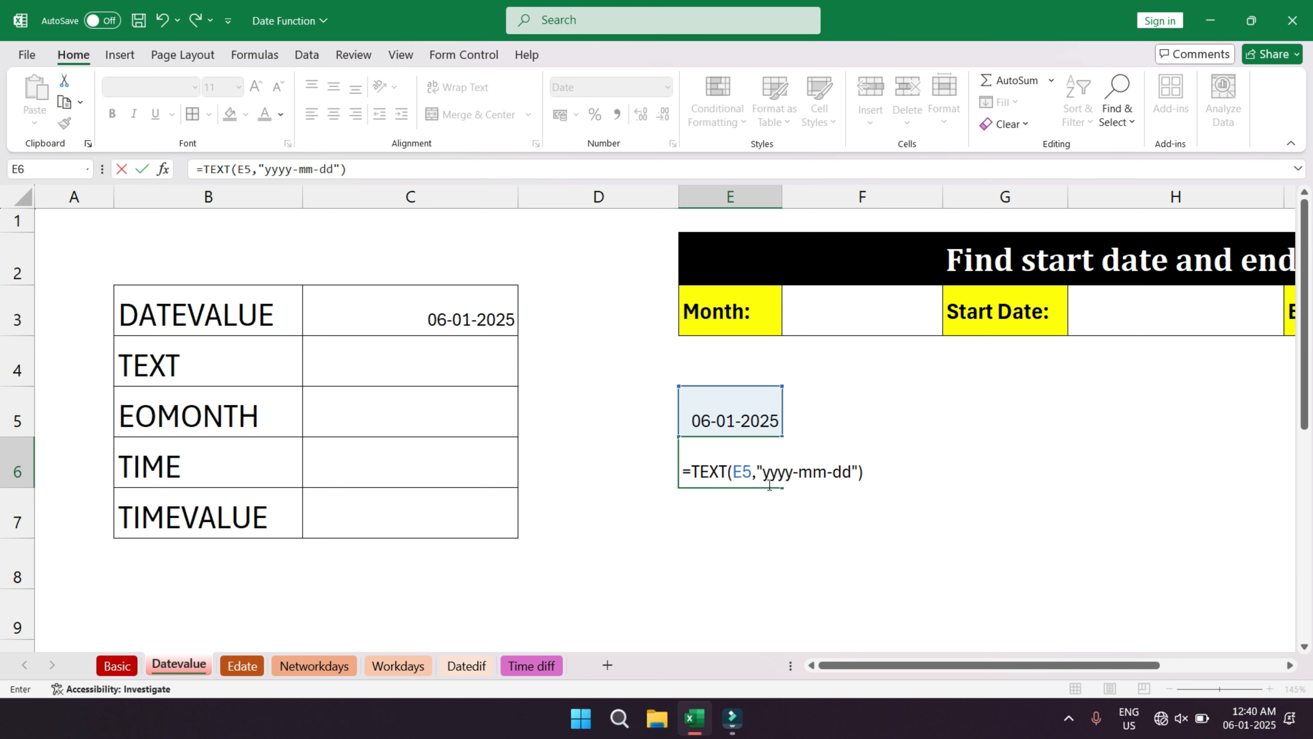
{"action": "left_click_drag", "start_coordinate": [765, 470], "coordinate": [796, 472]}
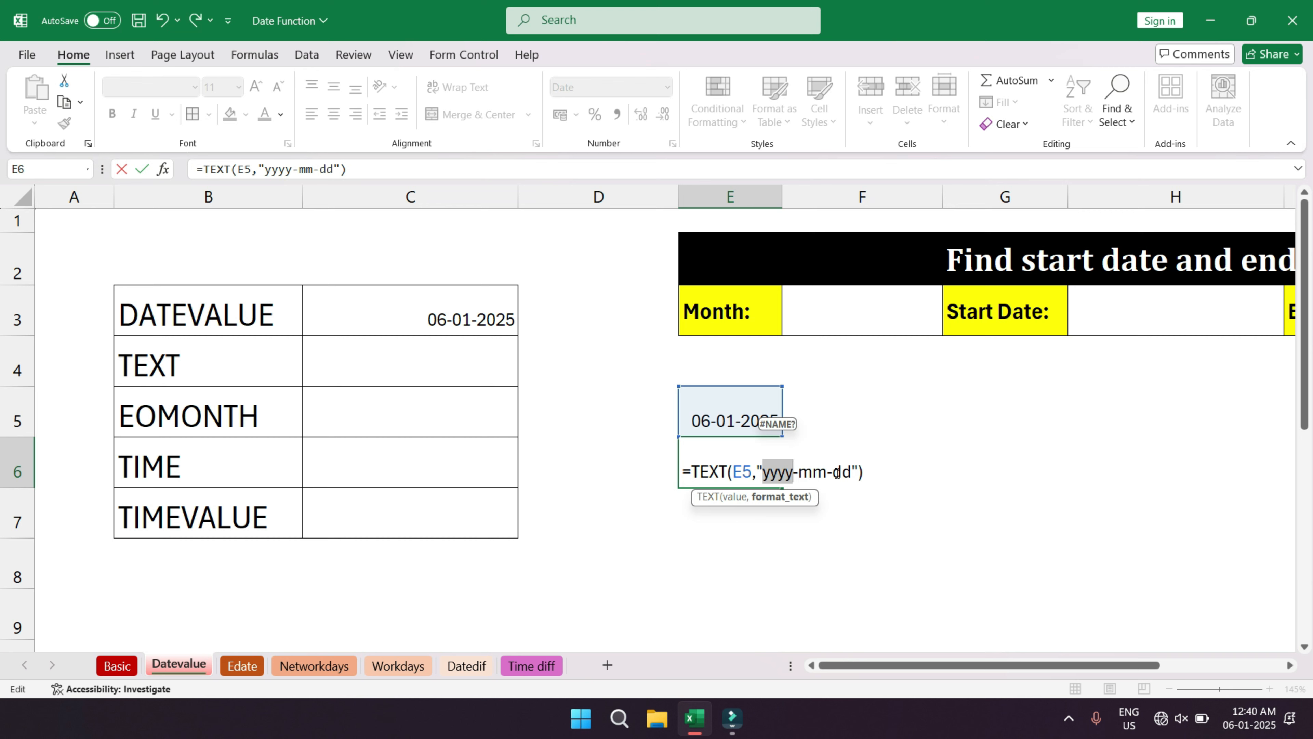
{"action": "key", "text": "Return"}
{"action": "left_click", "coordinate": [753, 470]}
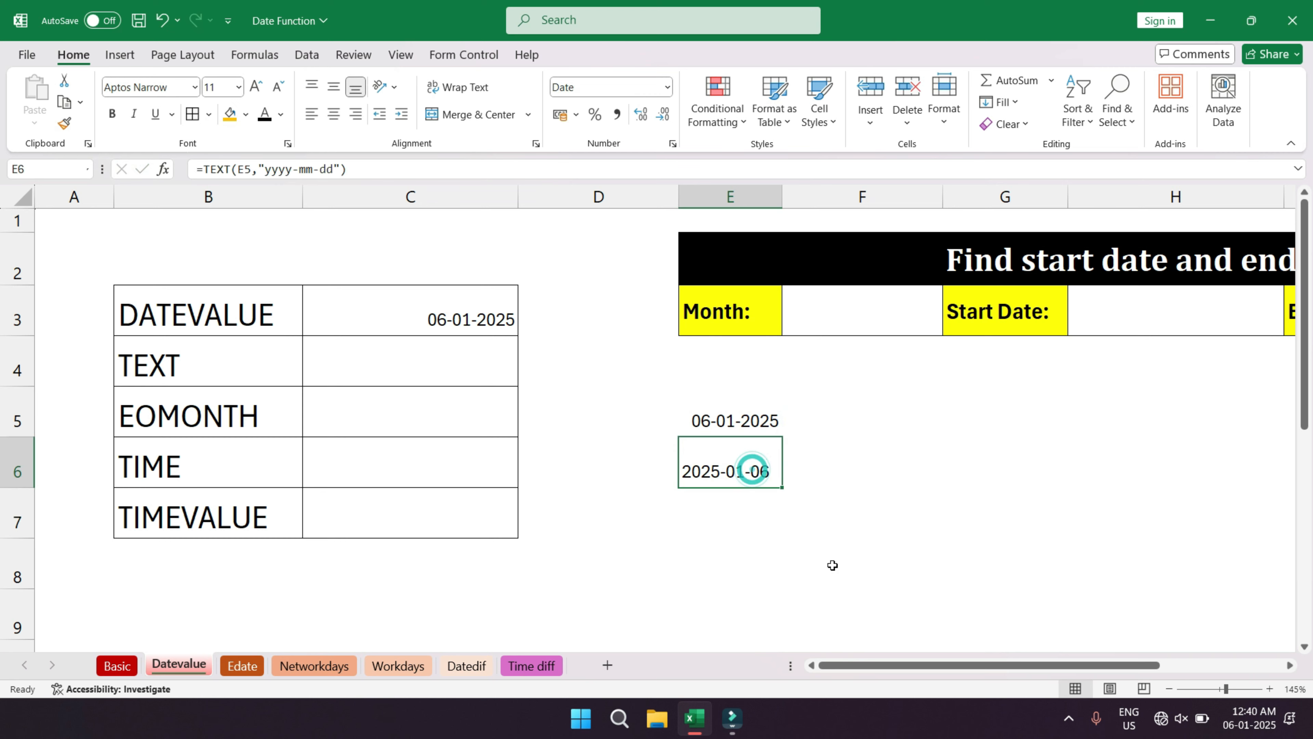
- Change the format text of the TEXT formula in cell E6 to "dd-mm-yyyy"
{"action": "double_click", "coordinate": [734, 471]}
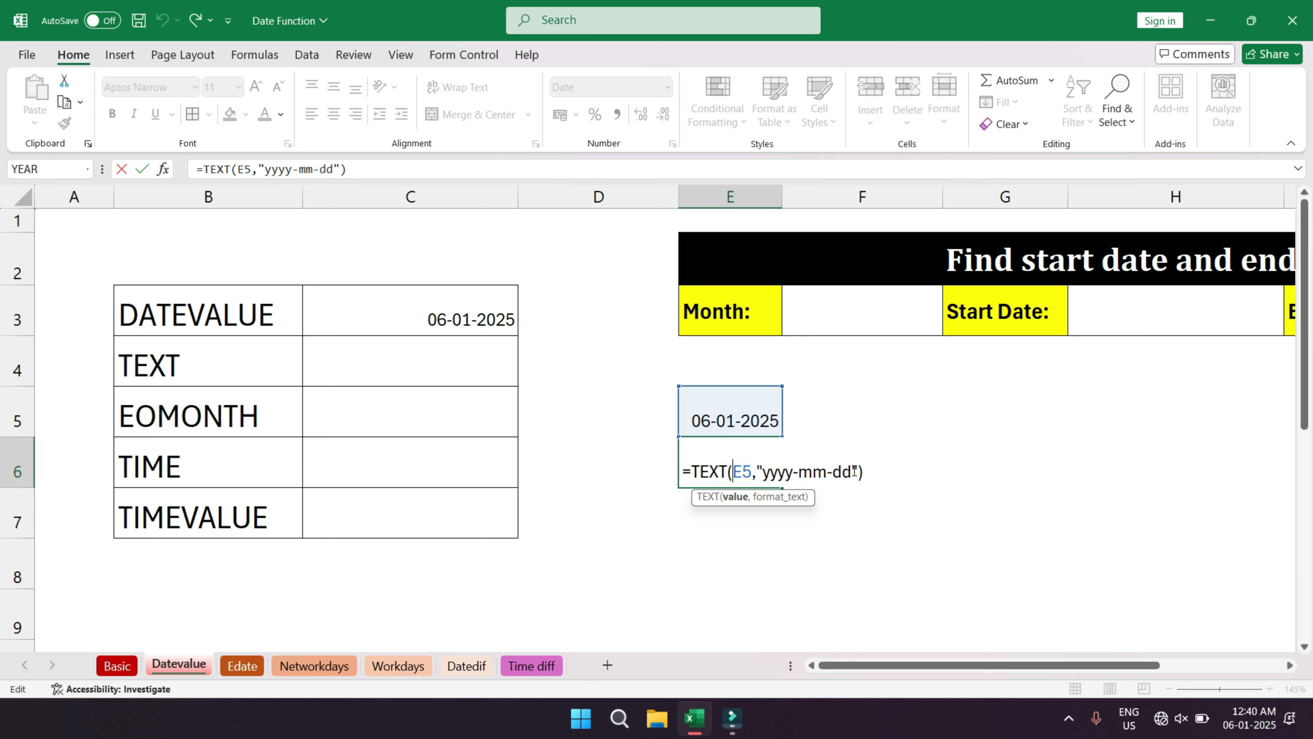
{"action": "left_click_drag", "start_coordinate": [851, 473], "coordinate": [762, 472]}
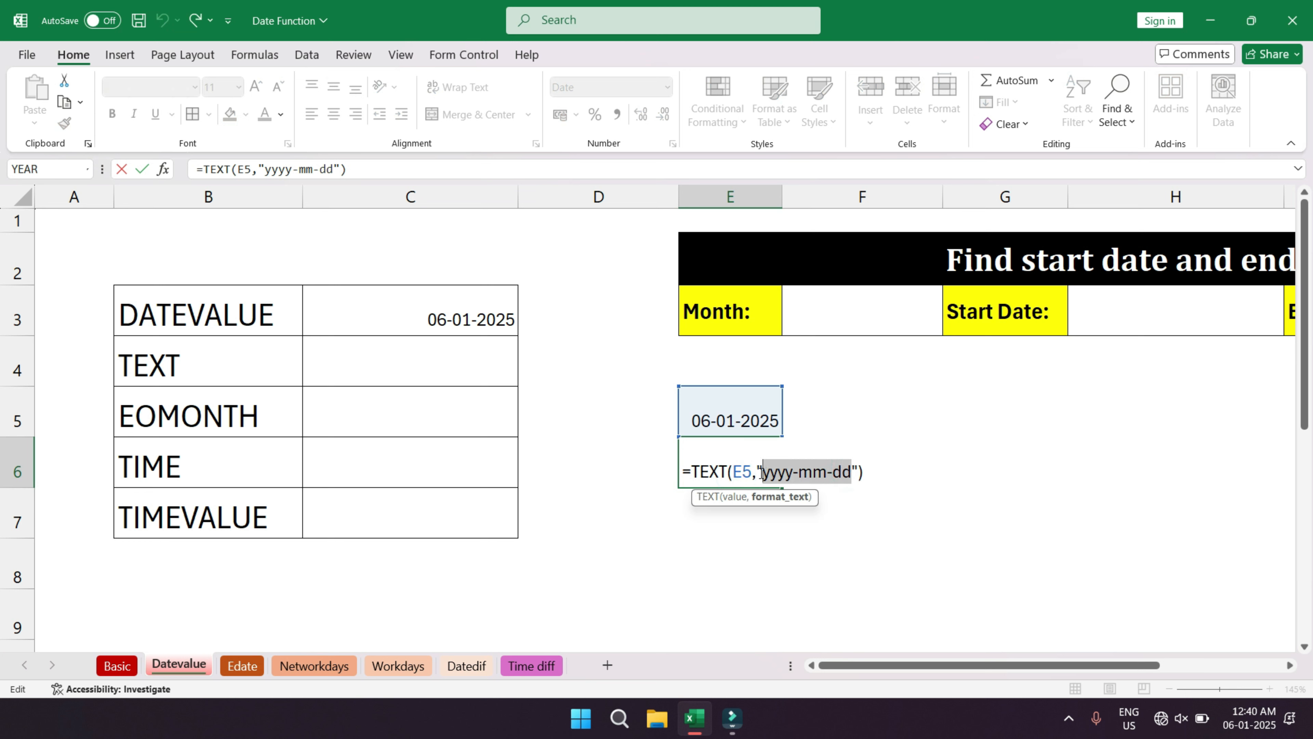
{"action": "type", "text": "dd-mm-yy"}
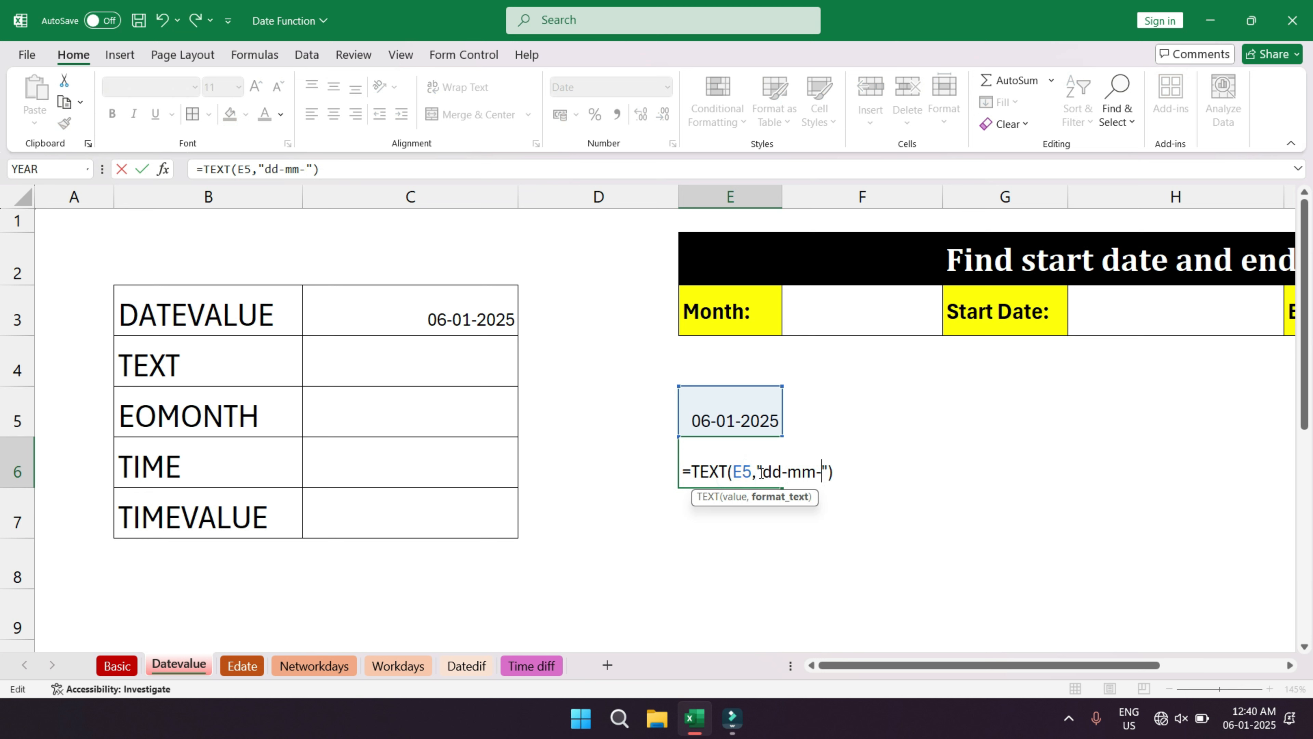
{"action": "type", "text": "yy"}
{"action": "key", "text": "Return"}
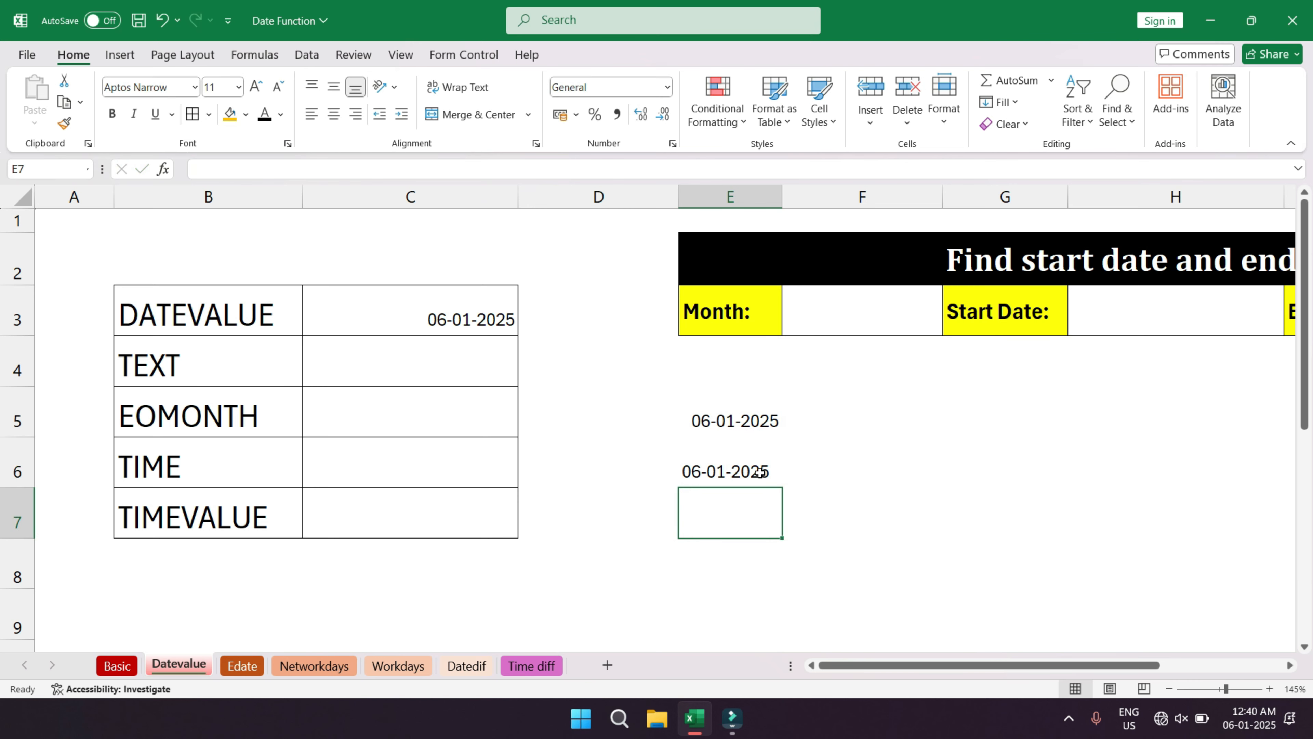
- Add borders to cells E5:E6, and compare the original date with the TEXT version beneath it
{"action": "left_click", "coordinate": [760, 472]}
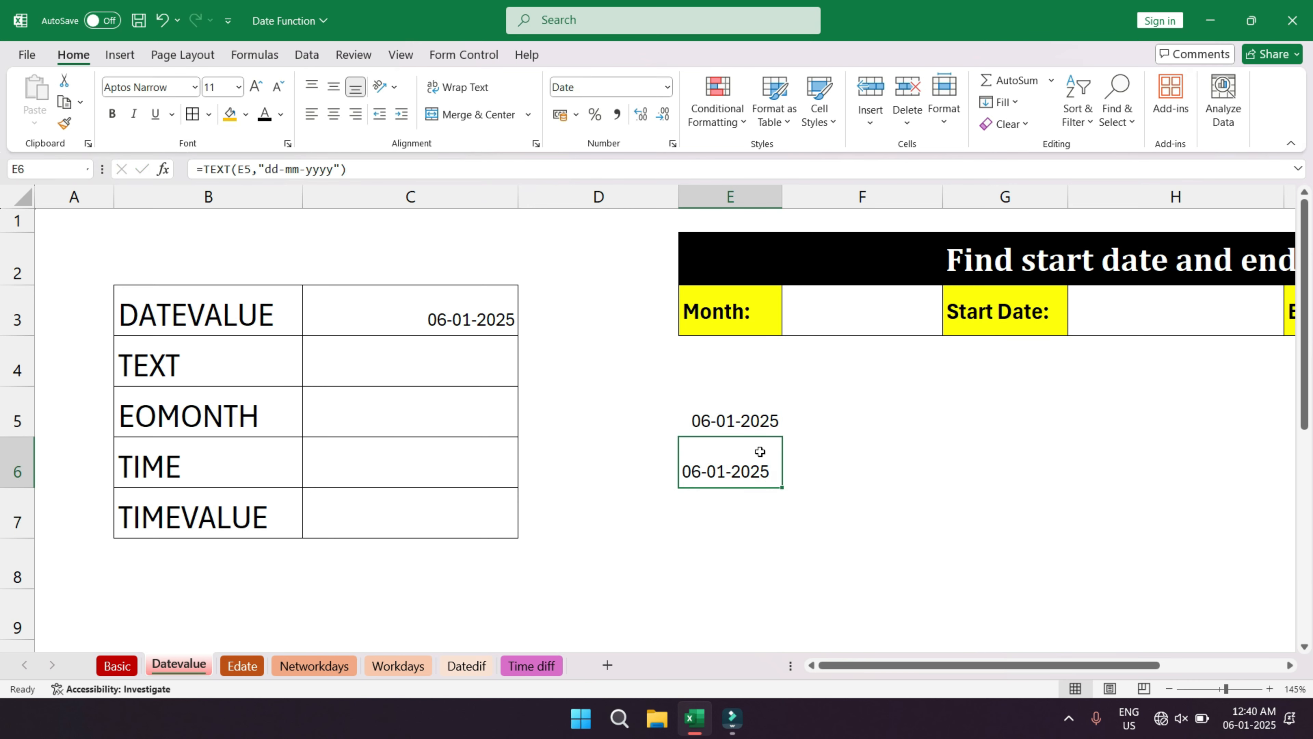
{"action": "left_click_drag", "start_coordinate": [710, 429], "coordinate": [712, 459]}
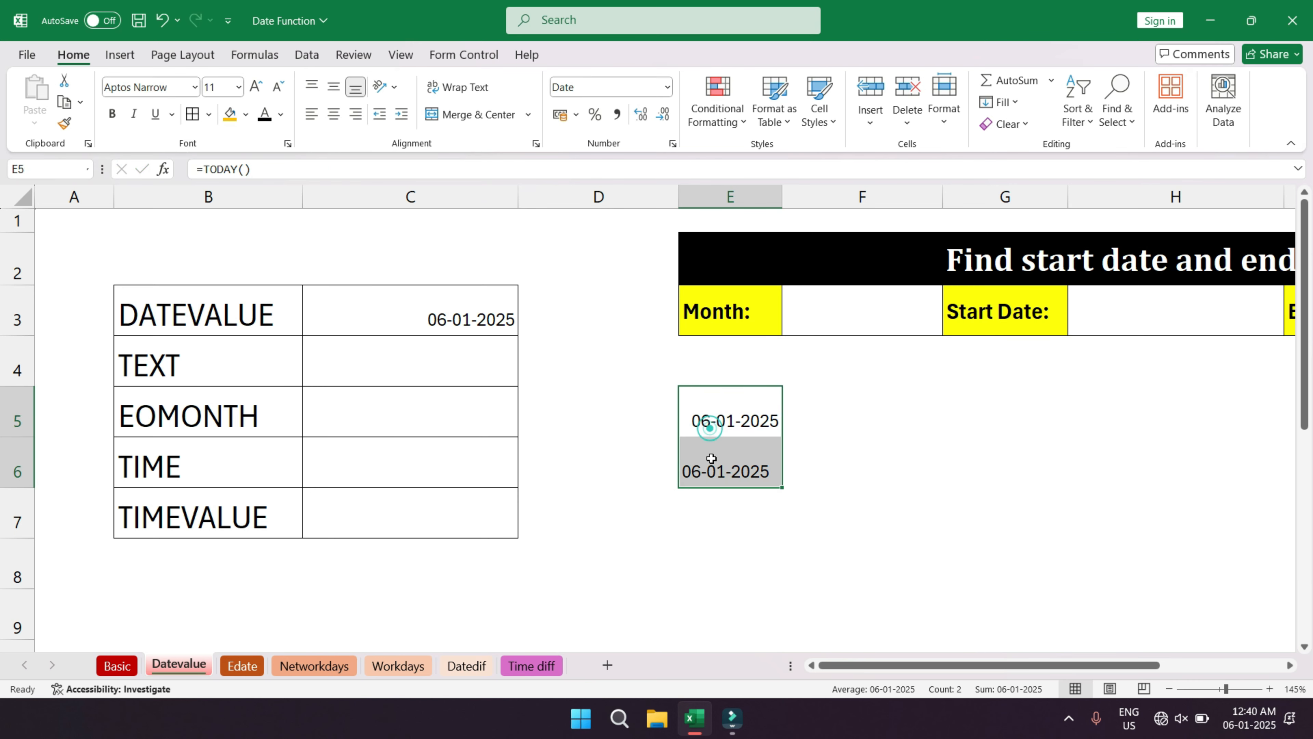
{"action": "left_click", "coordinate": [723, 429]}
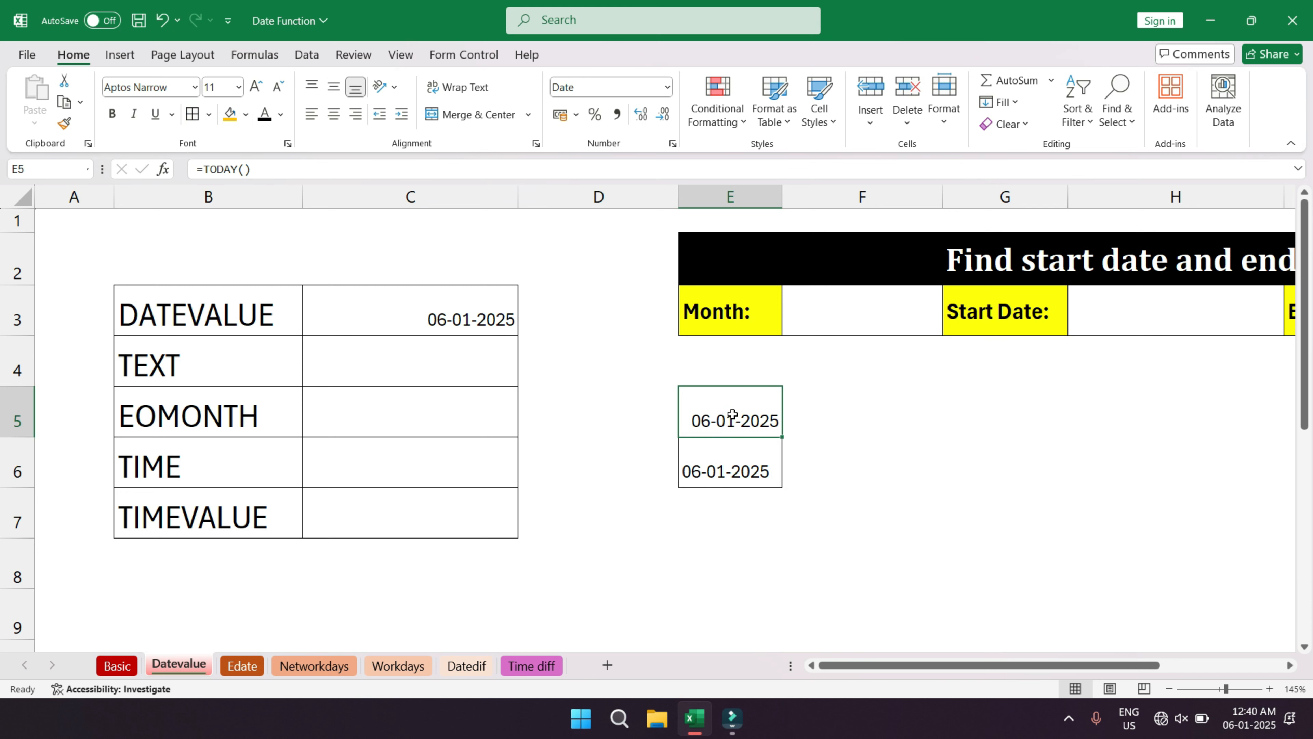
{"action": "left_click_drag", "start_coordinate": [757, 417], "coordinate": [785, 414]}
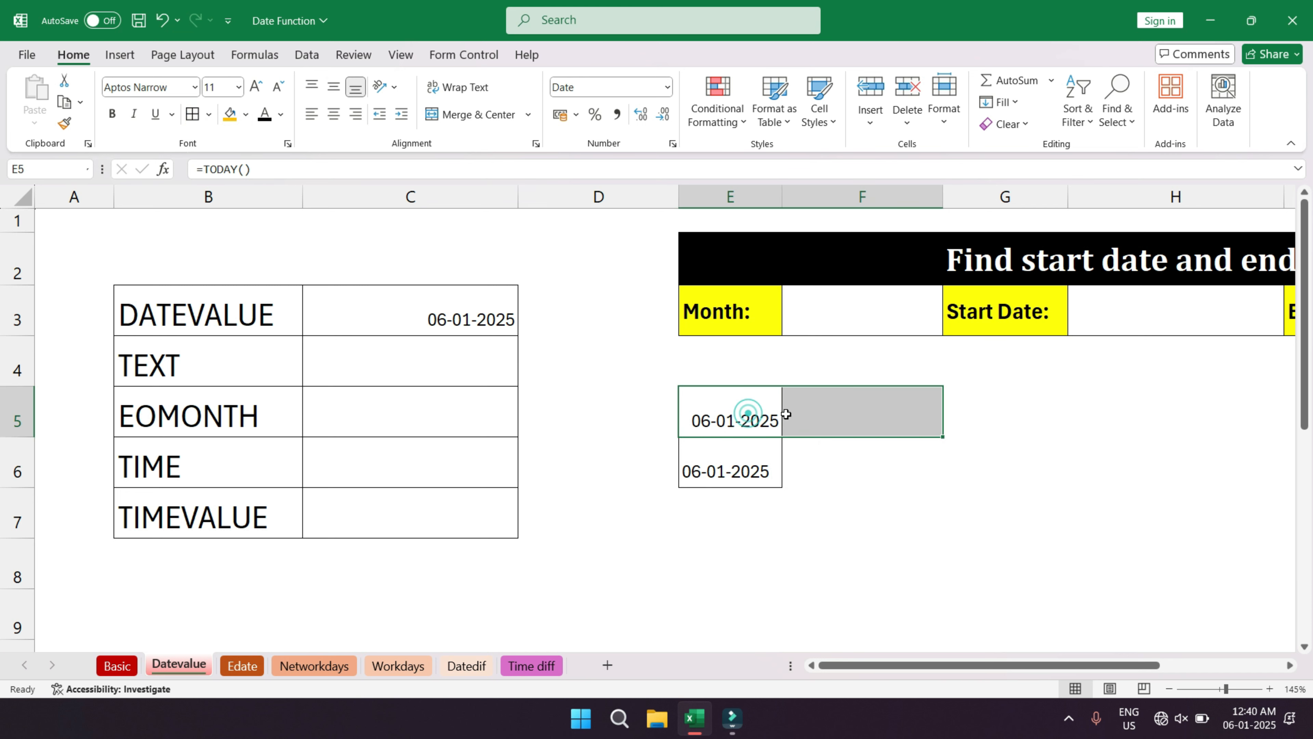
- Compare the original date in cell E5 with its TEXT version in cell E6
{"action": "left_click_drag", "start_coordinate": [729, 469], "coordinate": [647, 466]}
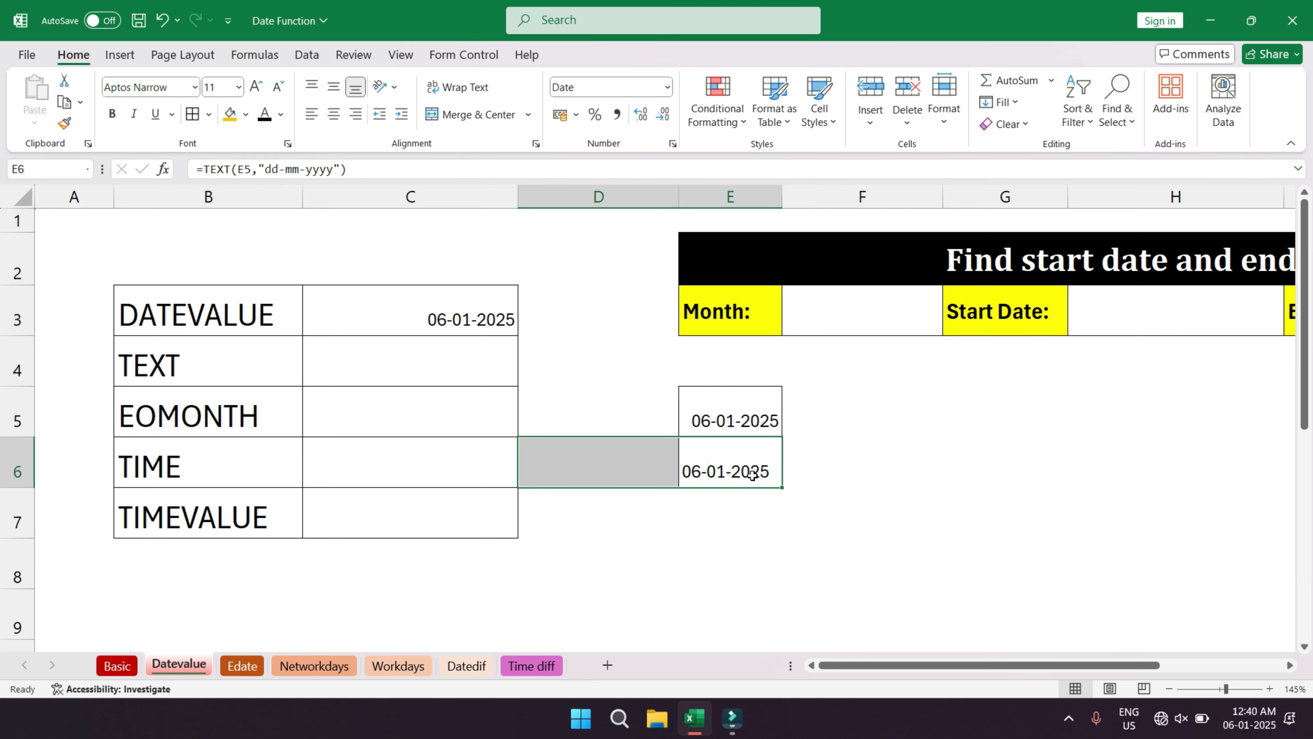
{"action": "left_click", "coordinate": [734, 533]}
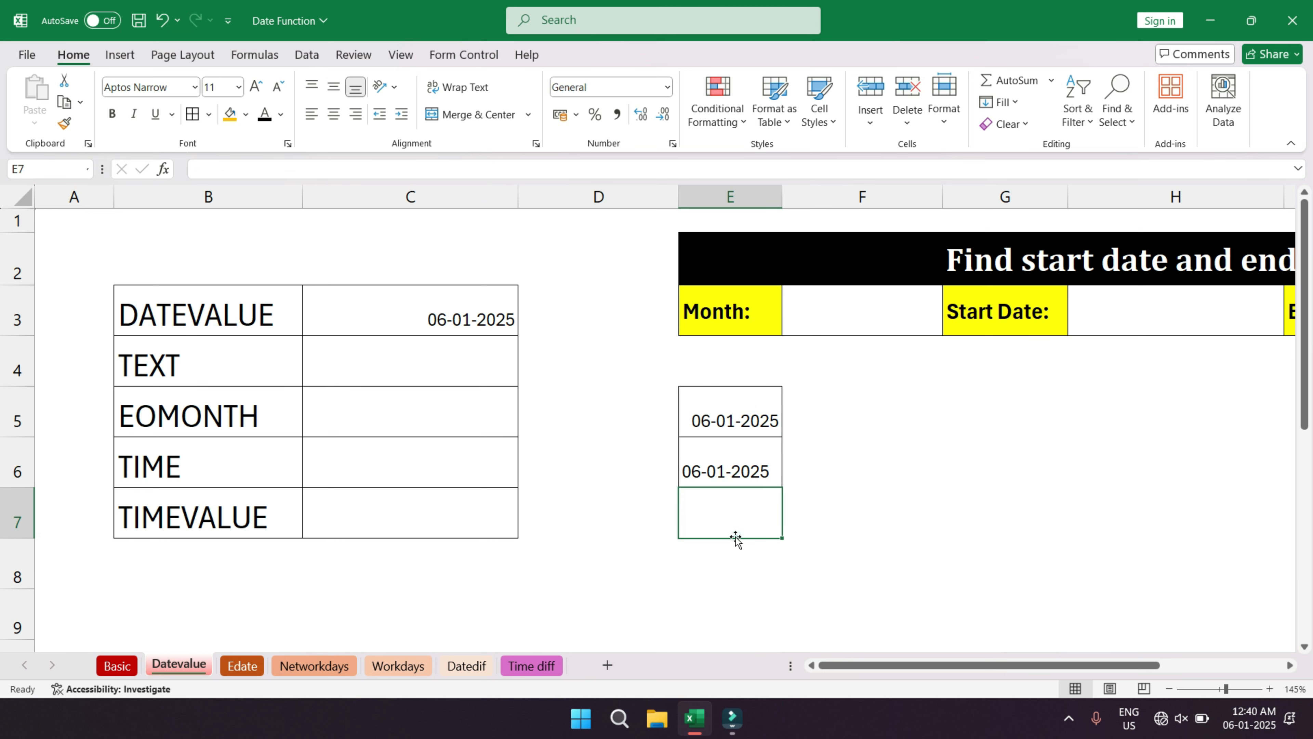
{"action": "left_click", "coordinate": [724, 423]}
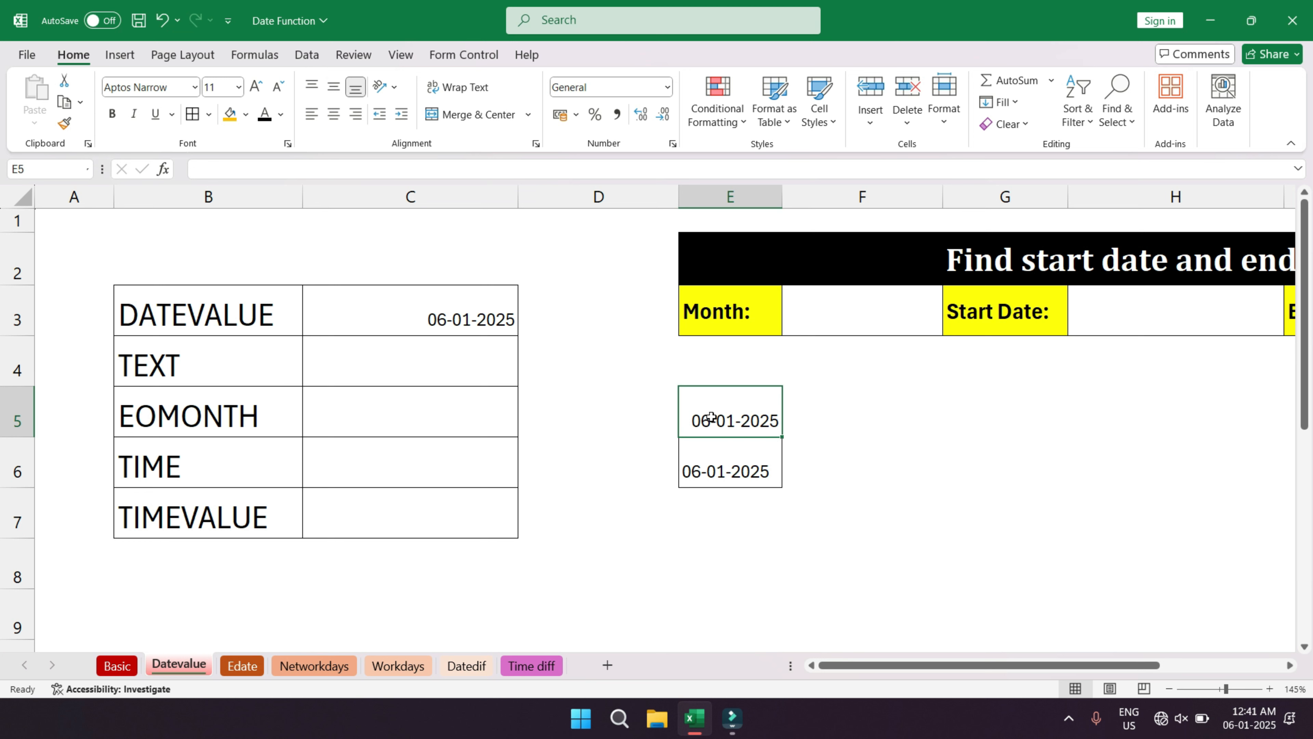
{"action": "left_click_drag", "start_coordinate": [731, 420], "coordinate": [812, 411]}
{"action": "left_click", "coordinate": [757, 417]}
{"action": "left_click", "coordinate": [729, 471]}
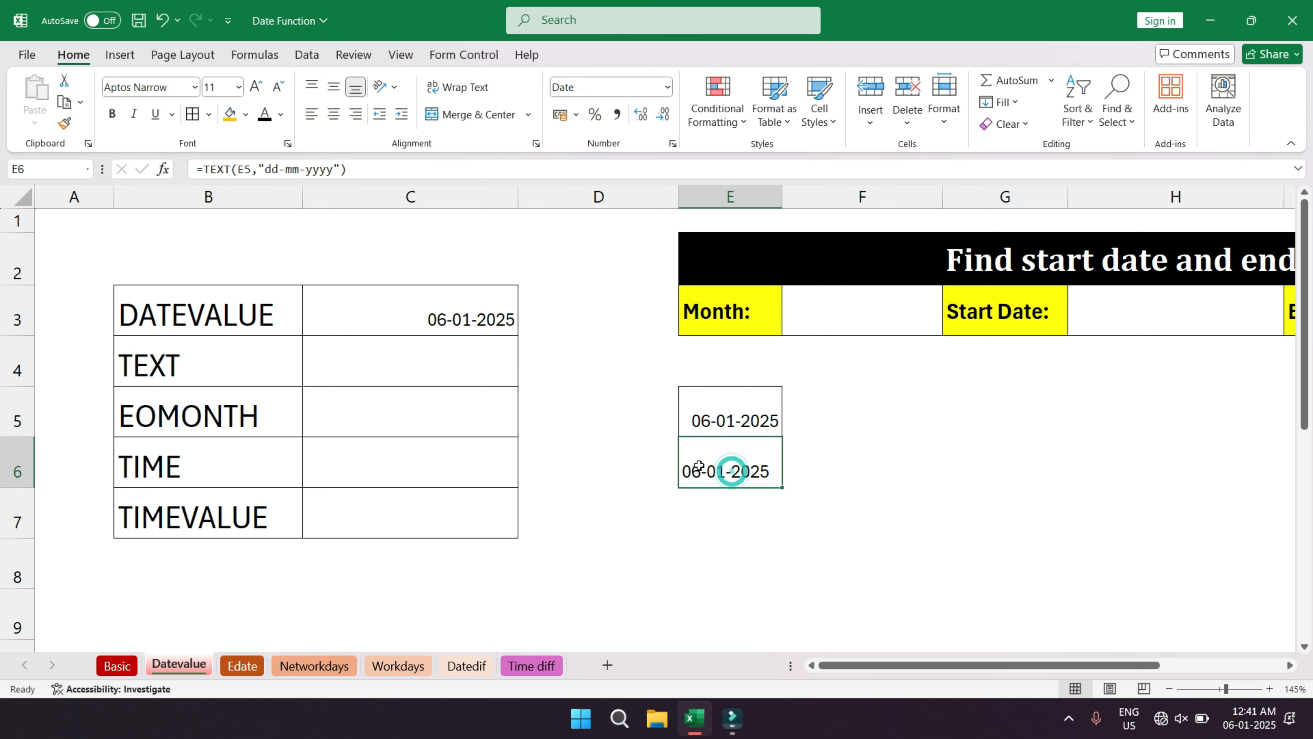
- Shorten the format text of the TEXT formula in cell E6 to "dd-mm"
{"action": "double_click", "coordinate": [748, 470]}
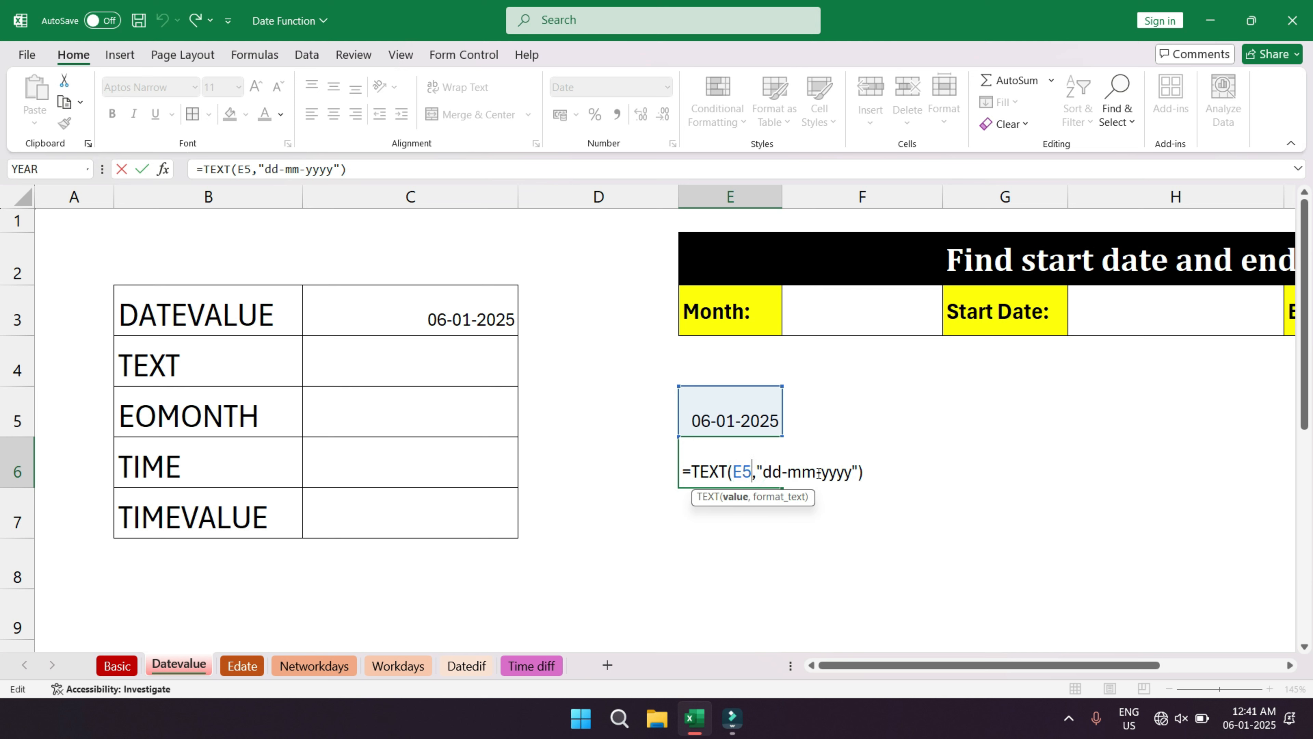
{"action": "left_click", "coordinate": [852, 471]}
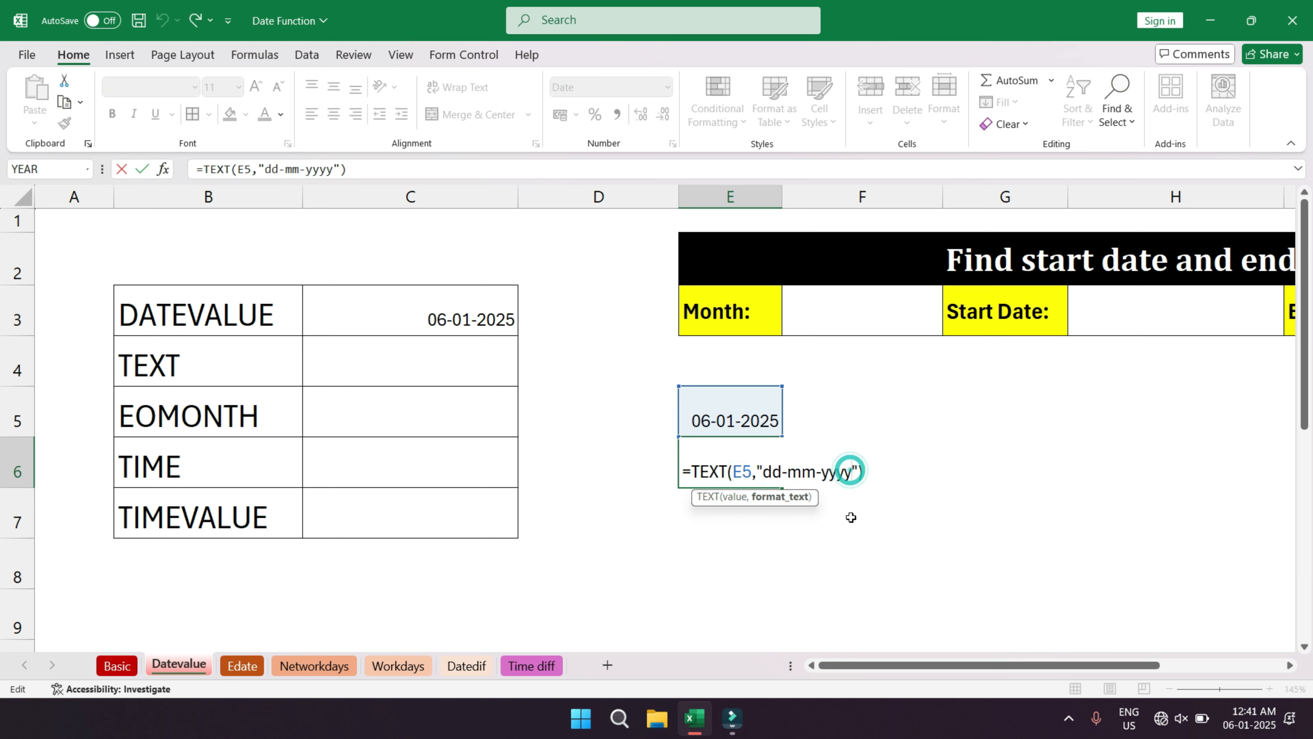
{"action": "key", "text": "BackSpace"}
{"action": "key", "text": "BackSpace"}
{"action": "key", "text": "BackSpace"}
{"action": "key", "text": "BackSpace"}
{"action": "key", "text": "BackSpace"}
{"action": "key", "text": "Return"}
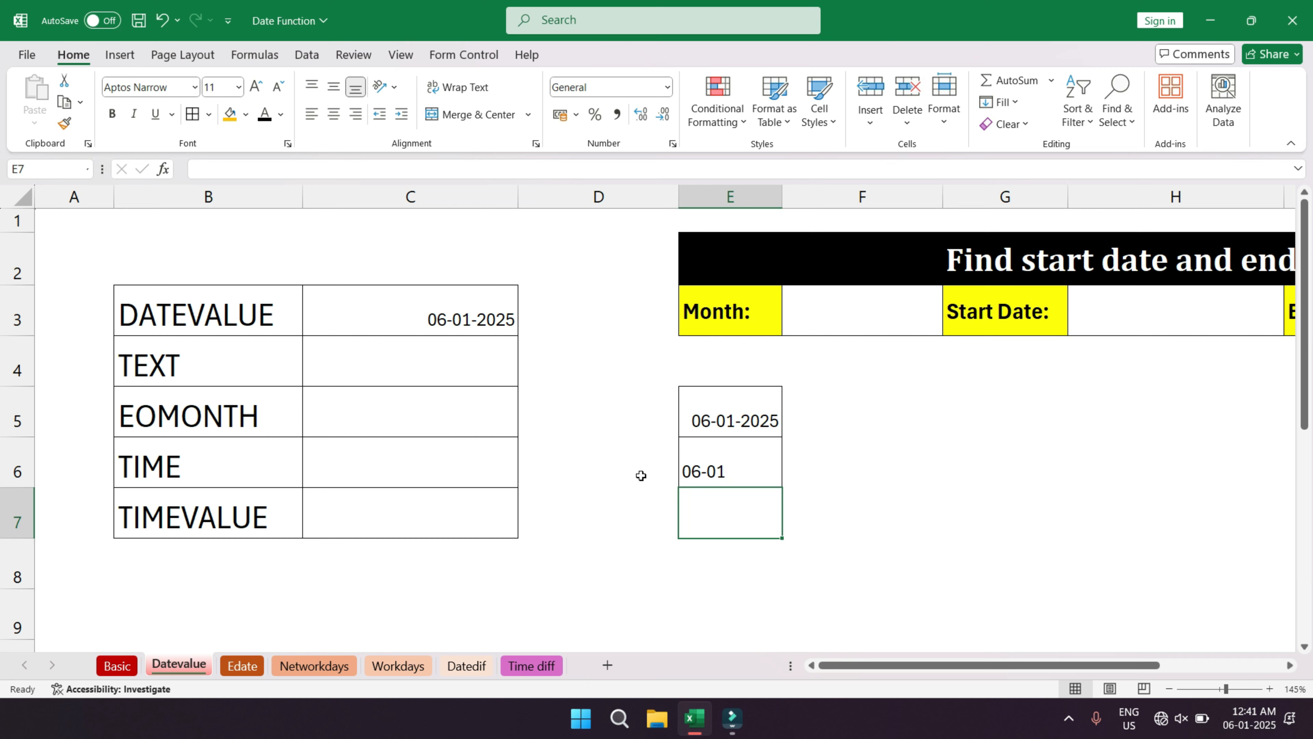
- Restore the year in the TEXT formula in cell E6 by setting its format text to "dd-mm-yyyy"
{"action": "left_click", "coordinate": [703, 471]}
{"action": "double_click", "coordinate": [706, 469]}
{"action": "left_click", "coordinate": [817, 471]}
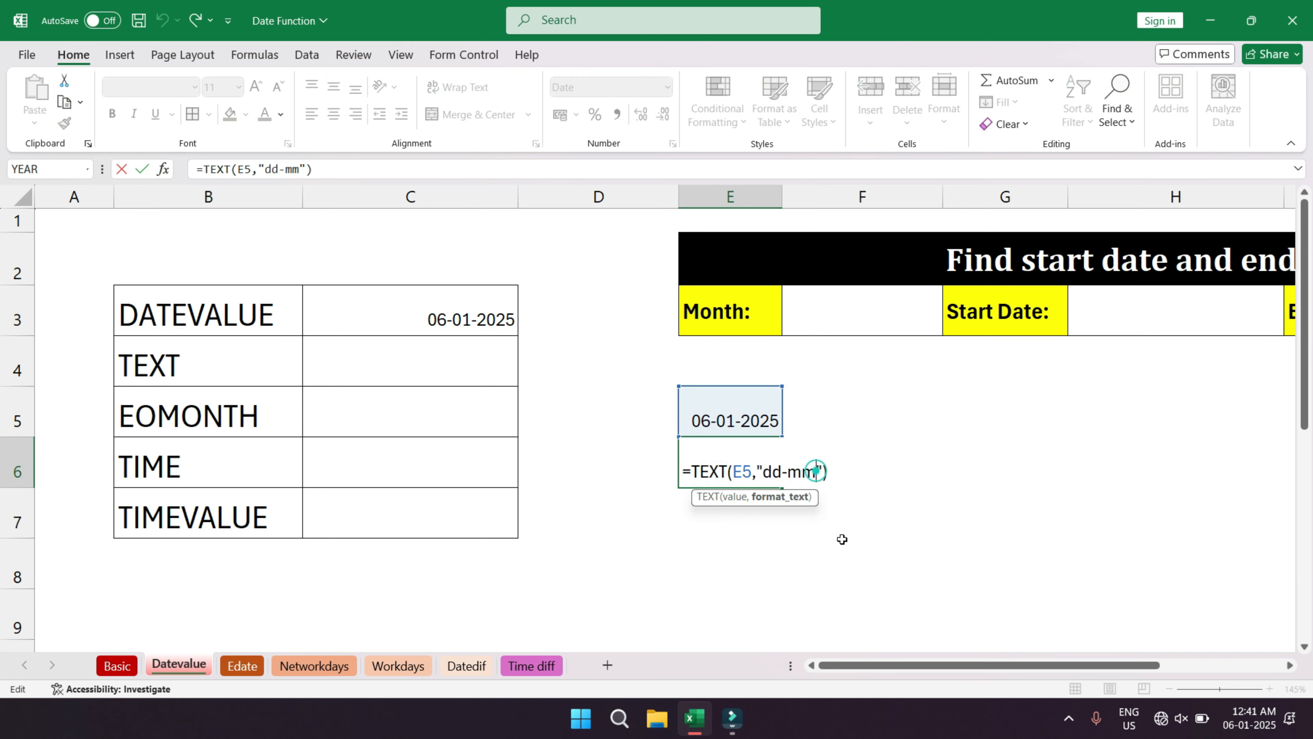
{"action": "type", "text": "-"}
{"action": "type", "text": "yyyy"}
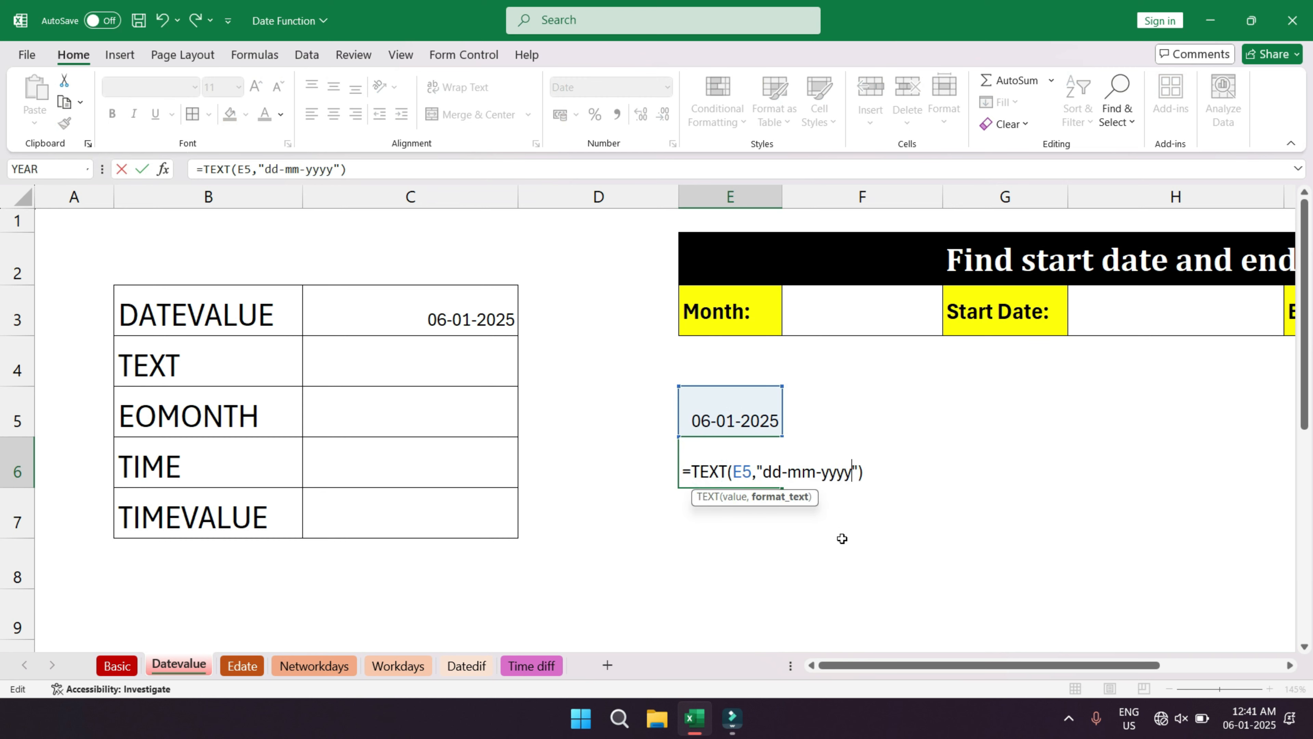
{"action": "key", "text": "Return"}
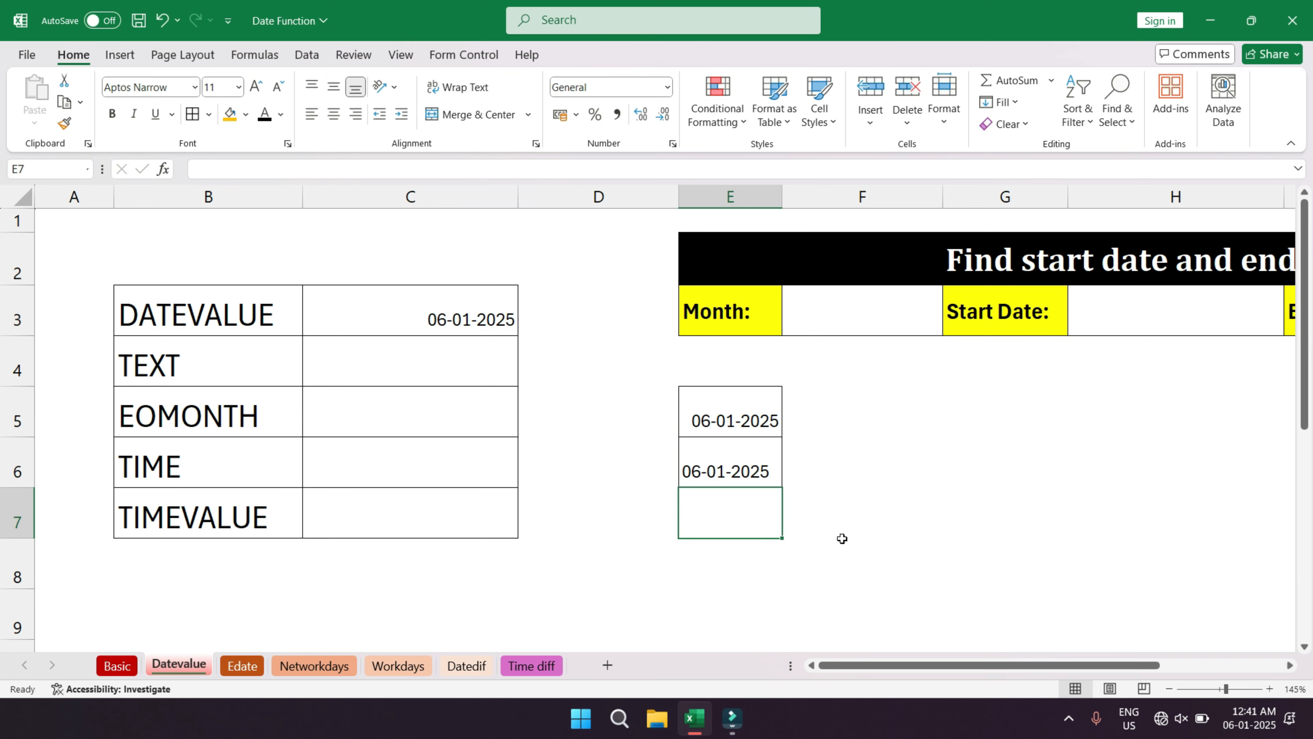
- Enter the formula =DATEVALUE(E6) in cell E8
{"action": "left_click", "coordinate": [758, 470]}
{"action": "left_click", "coordinate": [734, 553]}
{"action": "type", "text": "="}
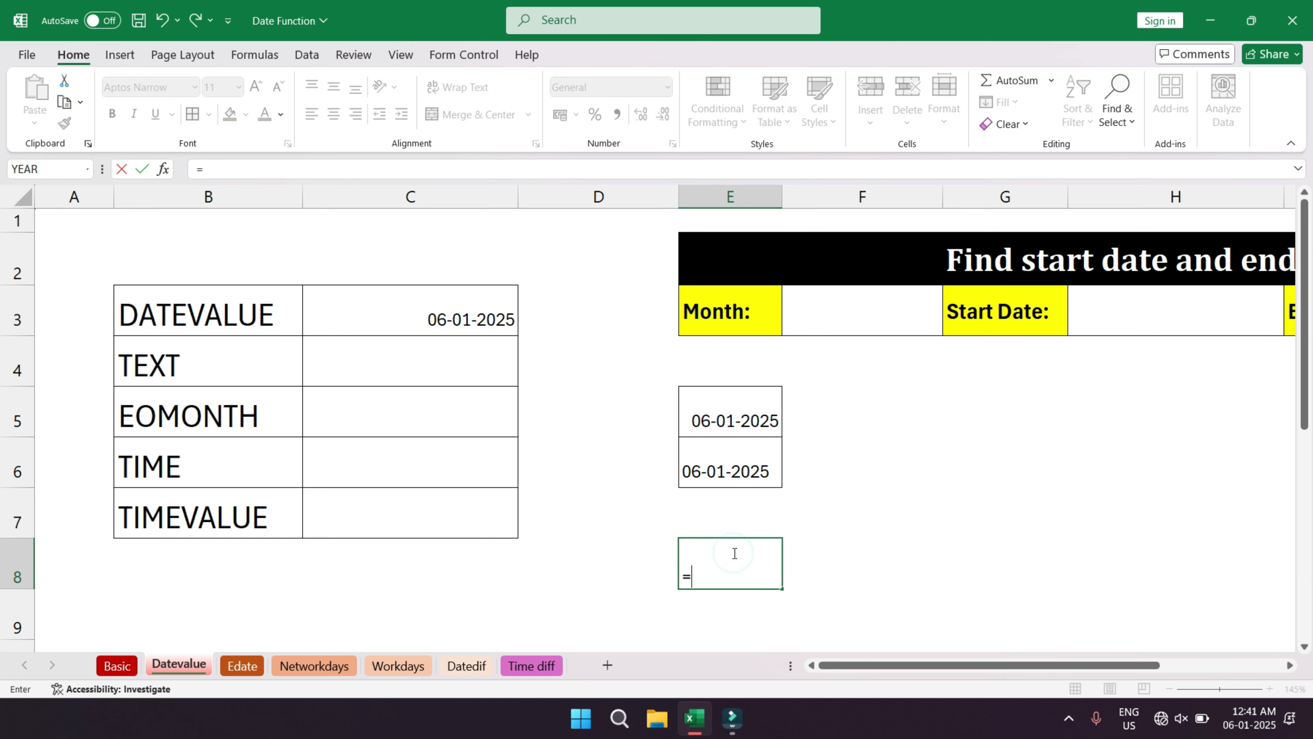
{"action": "type", "text": "datev"}
{"action": "key", "text": "Tab"}
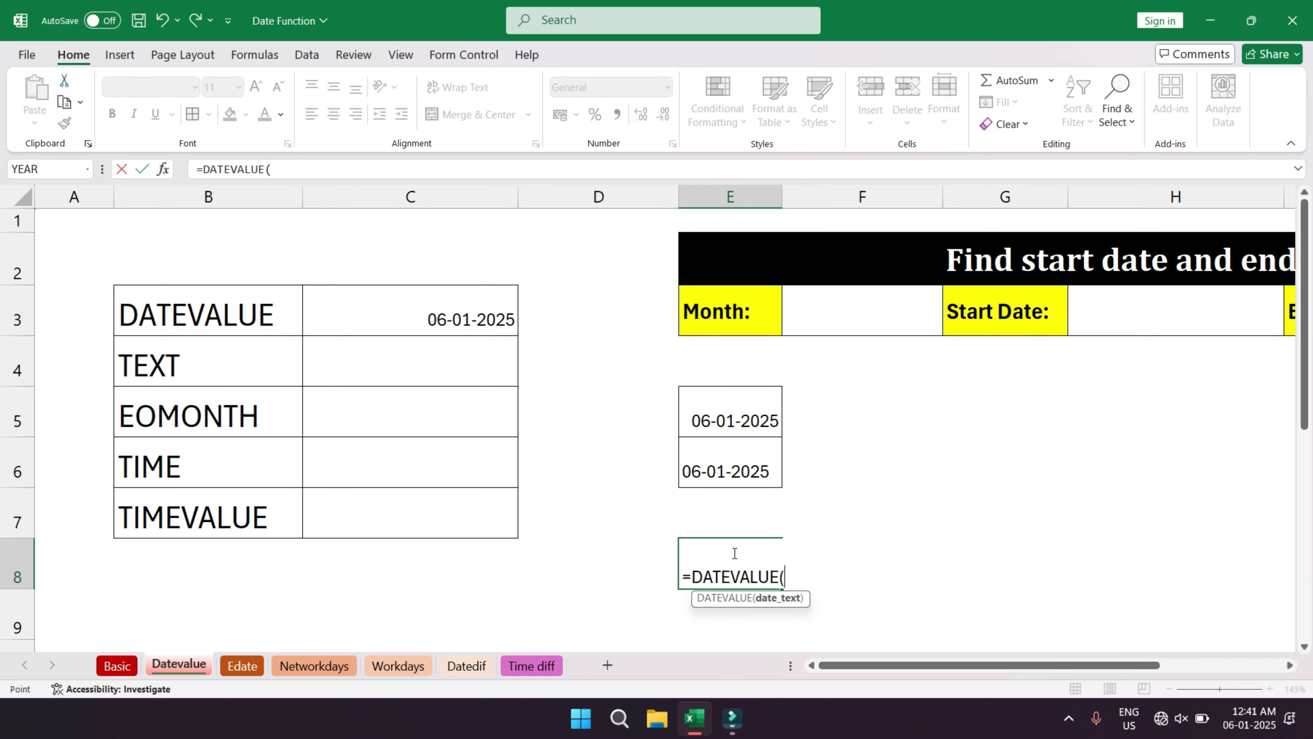
{"action": "key", "text": "Up"}
{"action": "key", "text": "Up"}
{"action": "type", "text": ")"}
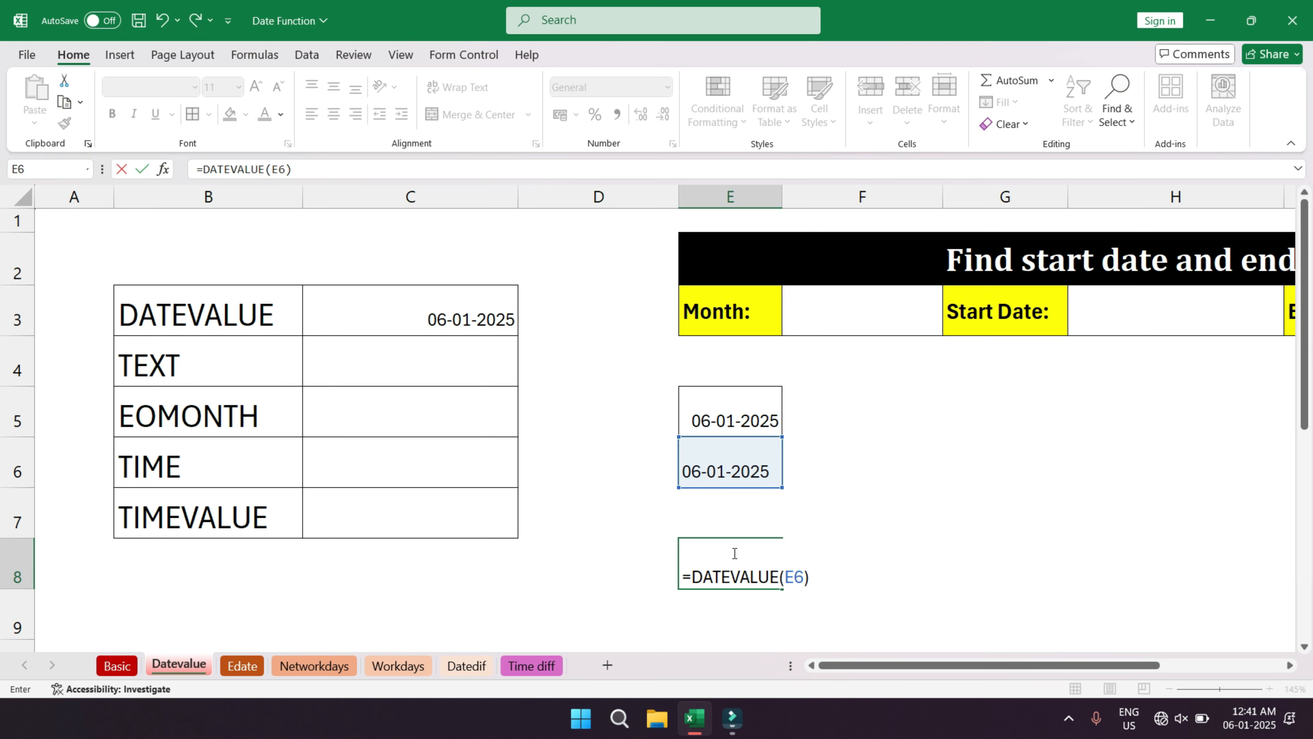
{"action": "key", "text": "Return"}
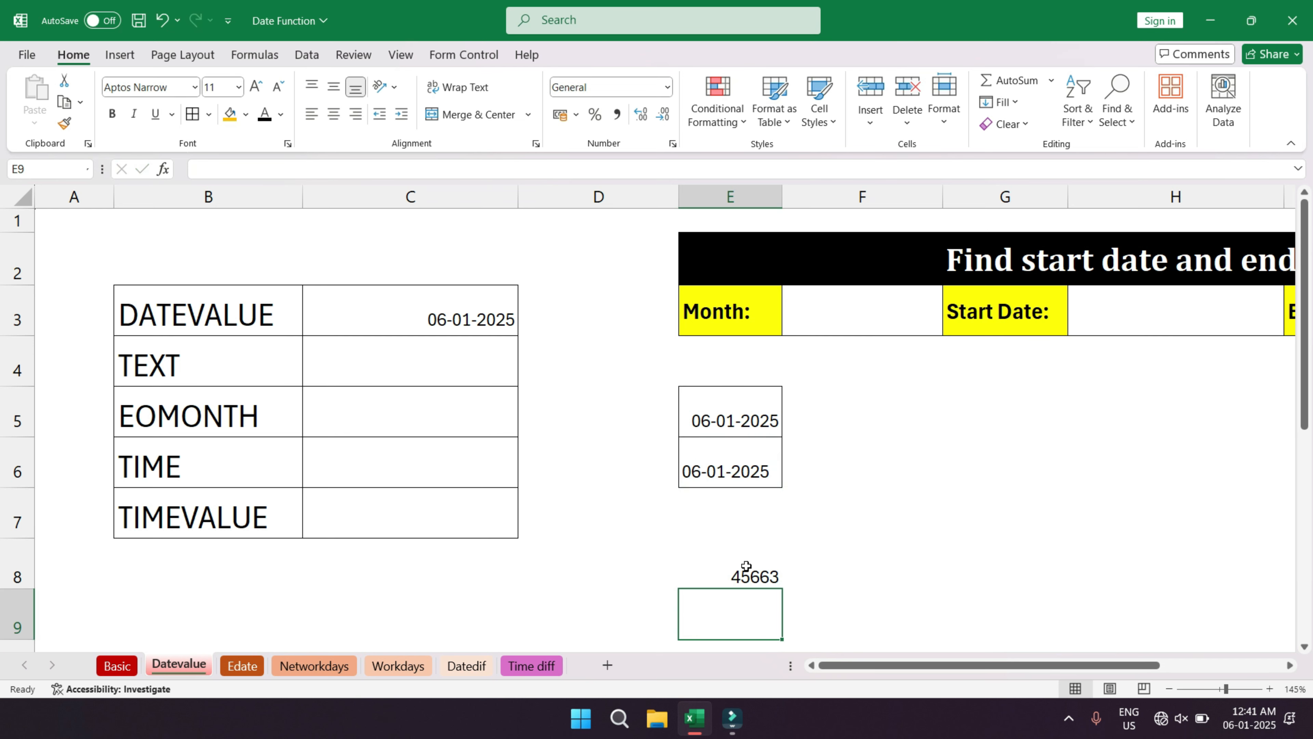
- Apply the Short Date number format to the DATEVALUE result in cell E8
{"action": "left_click", "coordinate": [747, 566]}
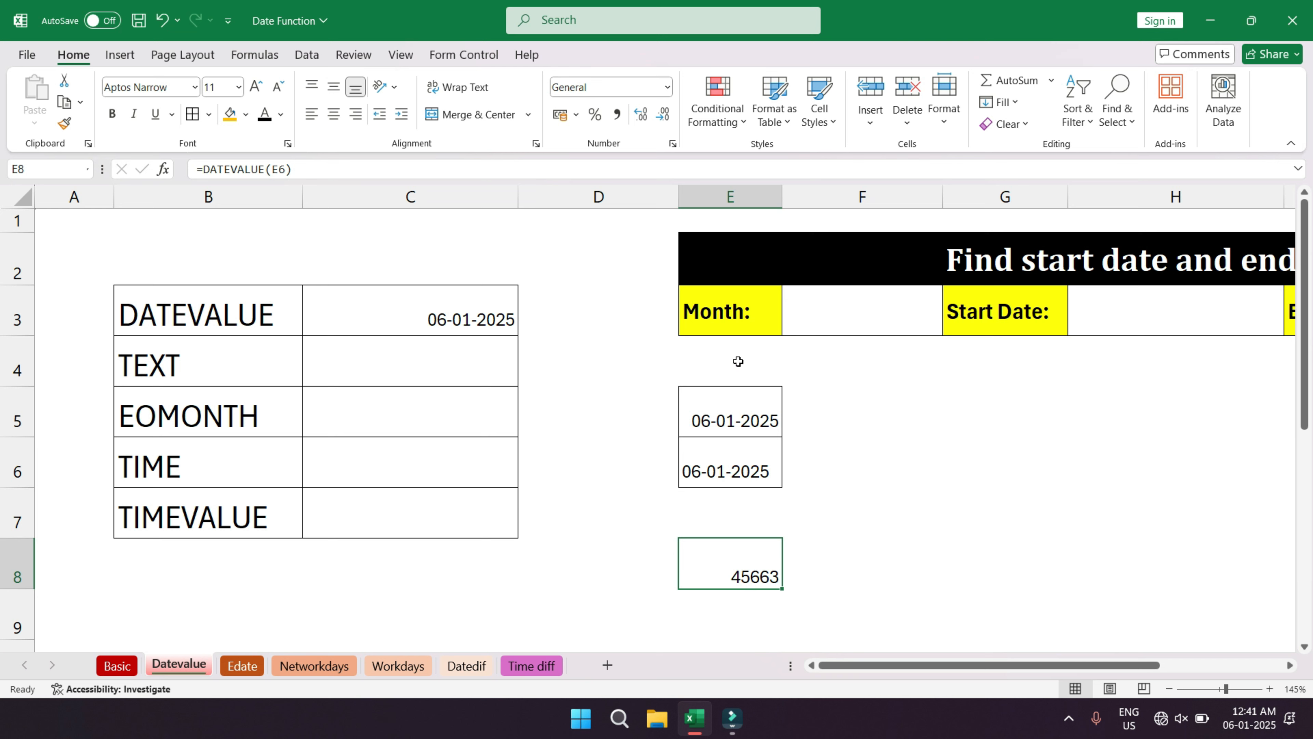
{"action": "left_click", "coordinate": [667, 86]}
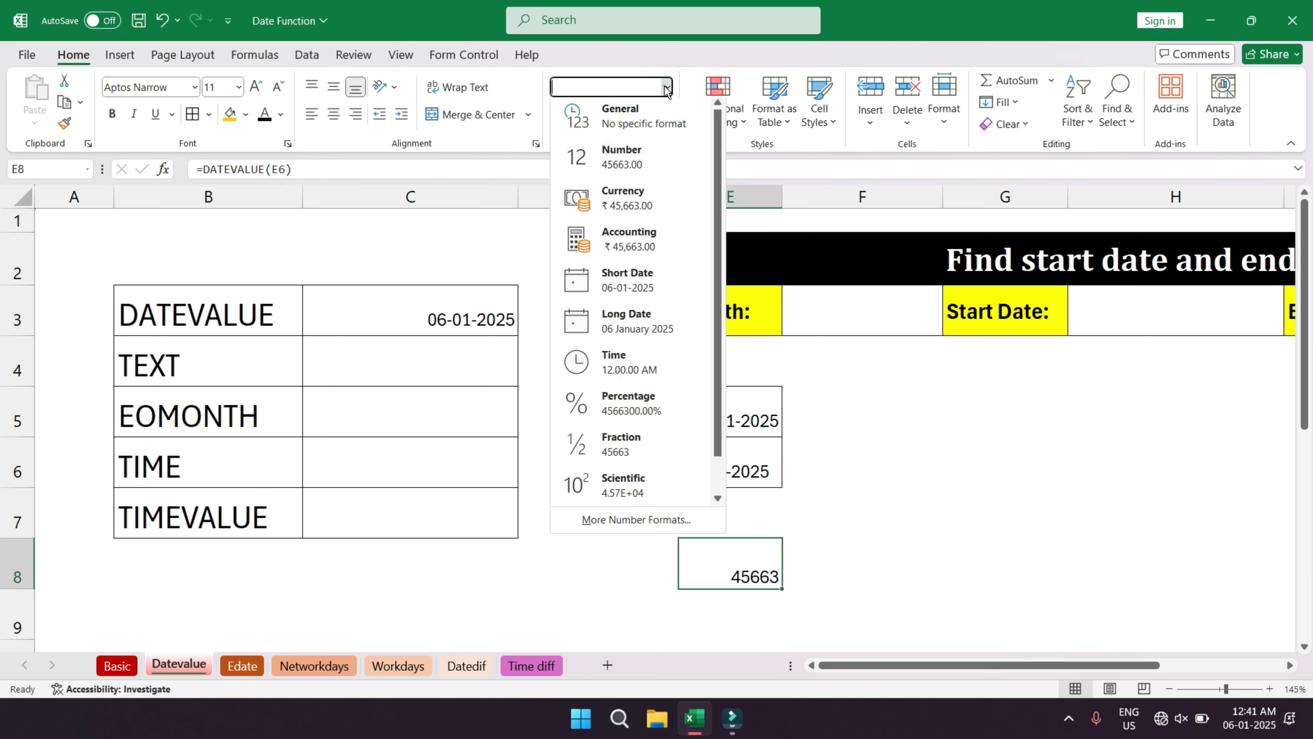
{"action": "left_click", "coordinate": [608, 295]}
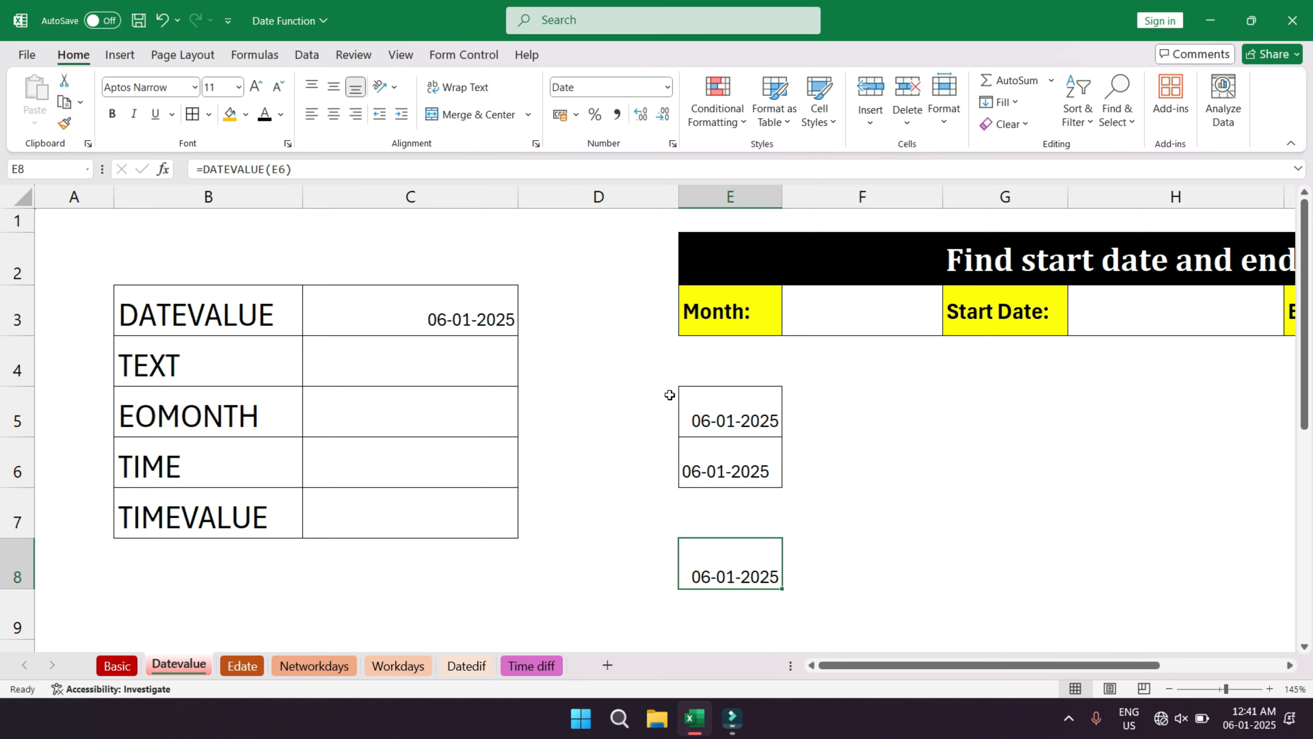
- Clear the contents of cells D5:E8, removing the sample dates and the DATEVALUE formula
{"action": "left_click_drag", "start_coordinate": [656, 395], "coordinate": [755, 573]}
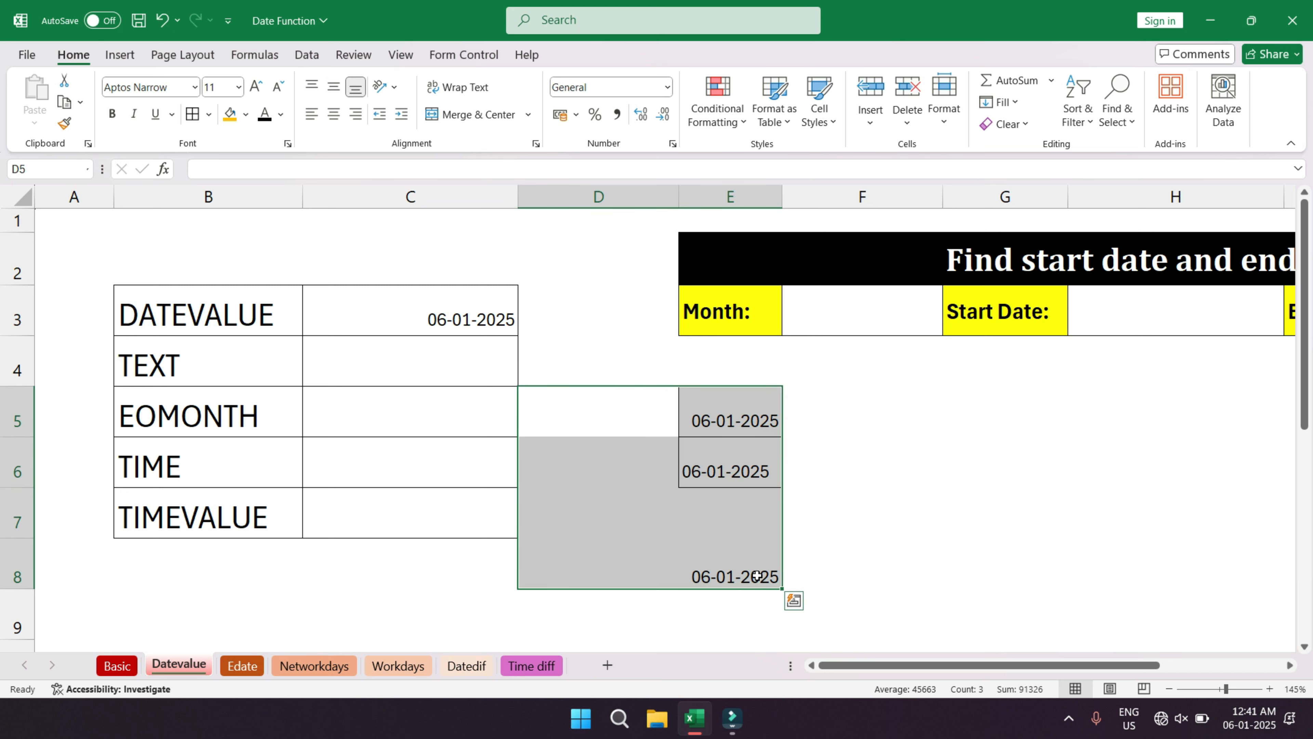
{"action": "key", "text": "Delete"}
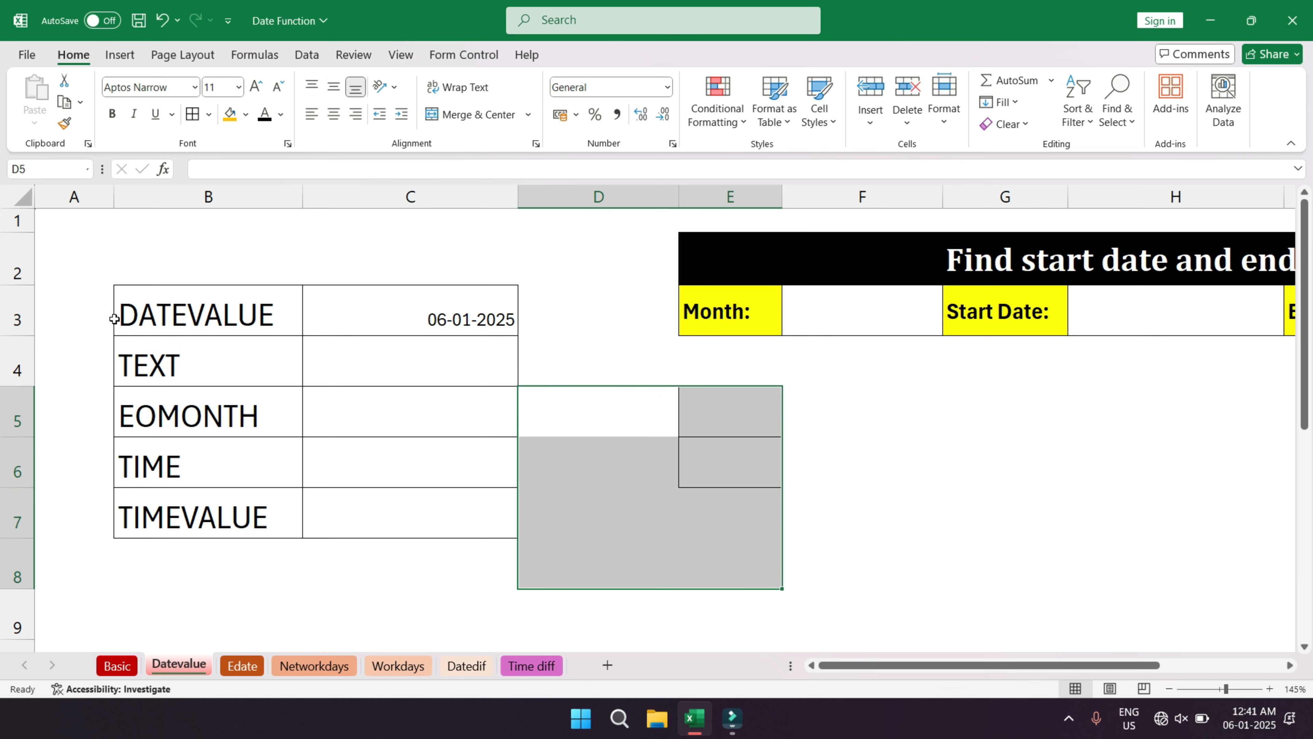
{"action": "left_click", "coordinate": [121, 320]}
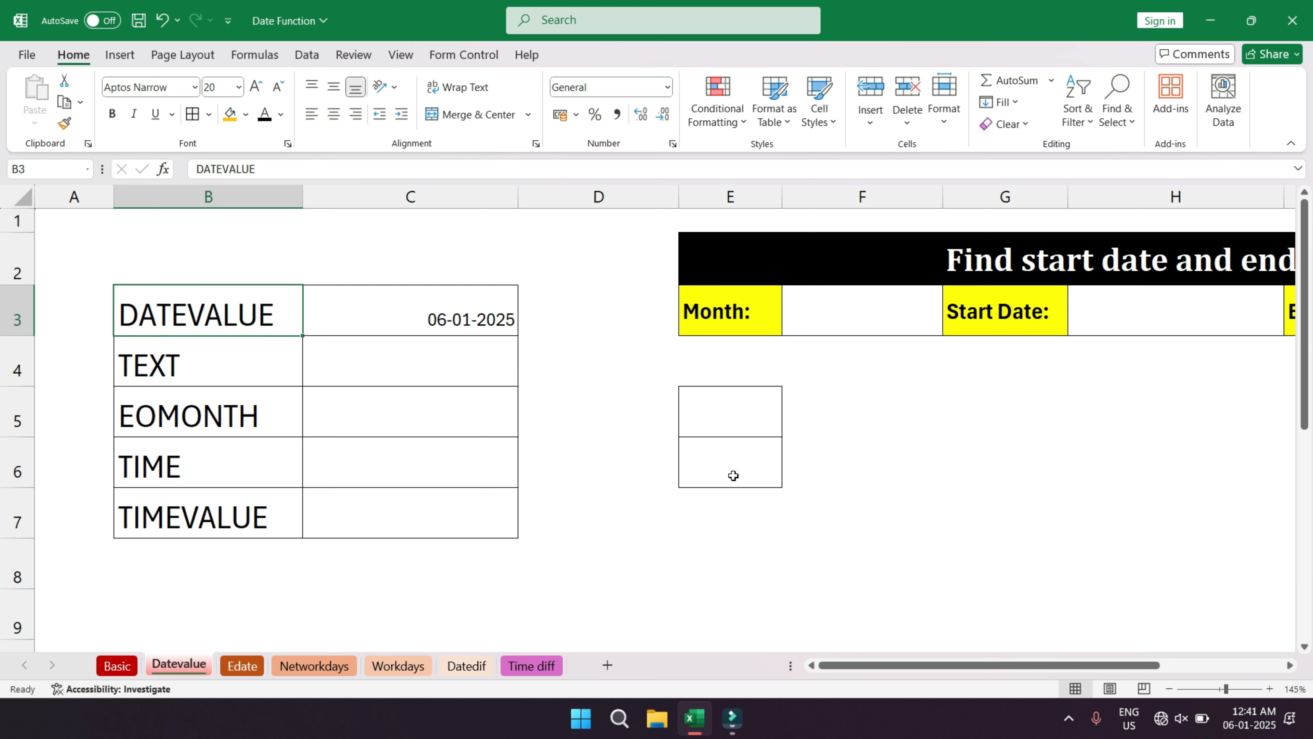
{"action": "left_click", "coordinate": [736, 433]}
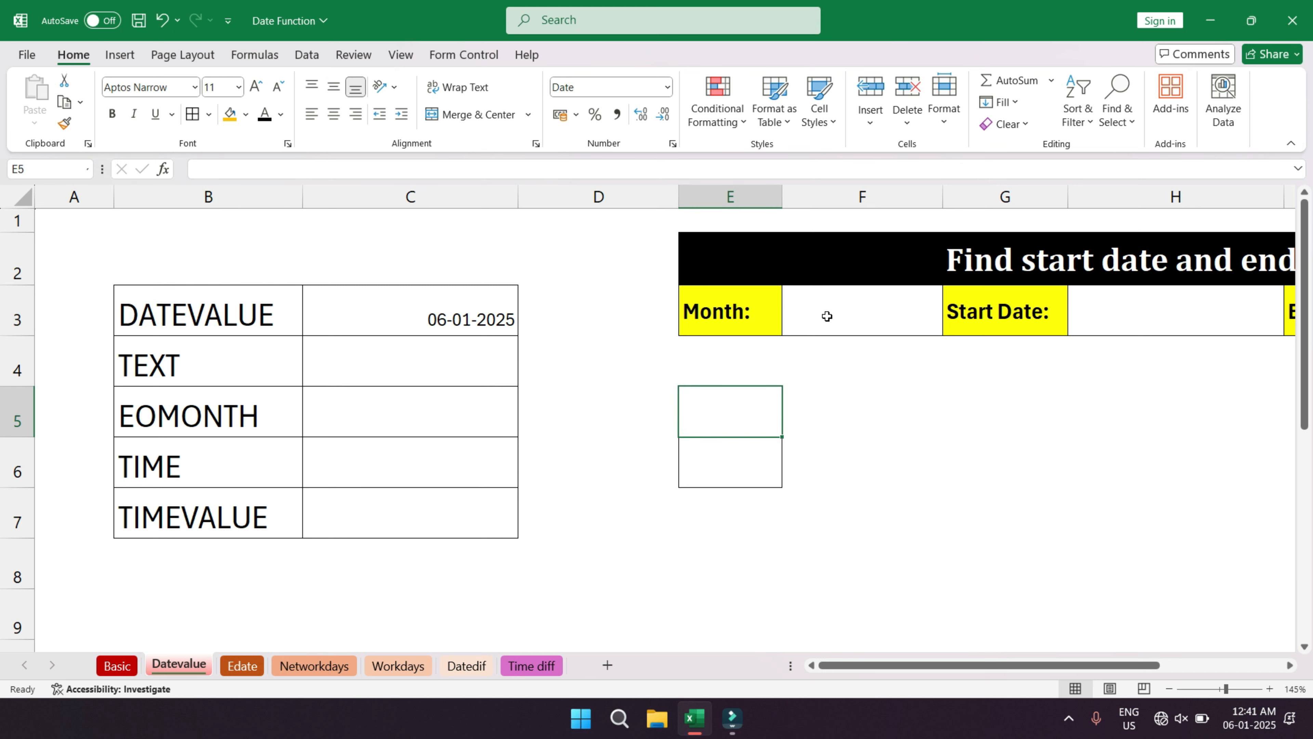
{"action": "left_click", "coordinate": [765, 309]}
{"action": "left_click_drag", "start_coordinate": [764, 309], "coordinate": [1111, 311]}
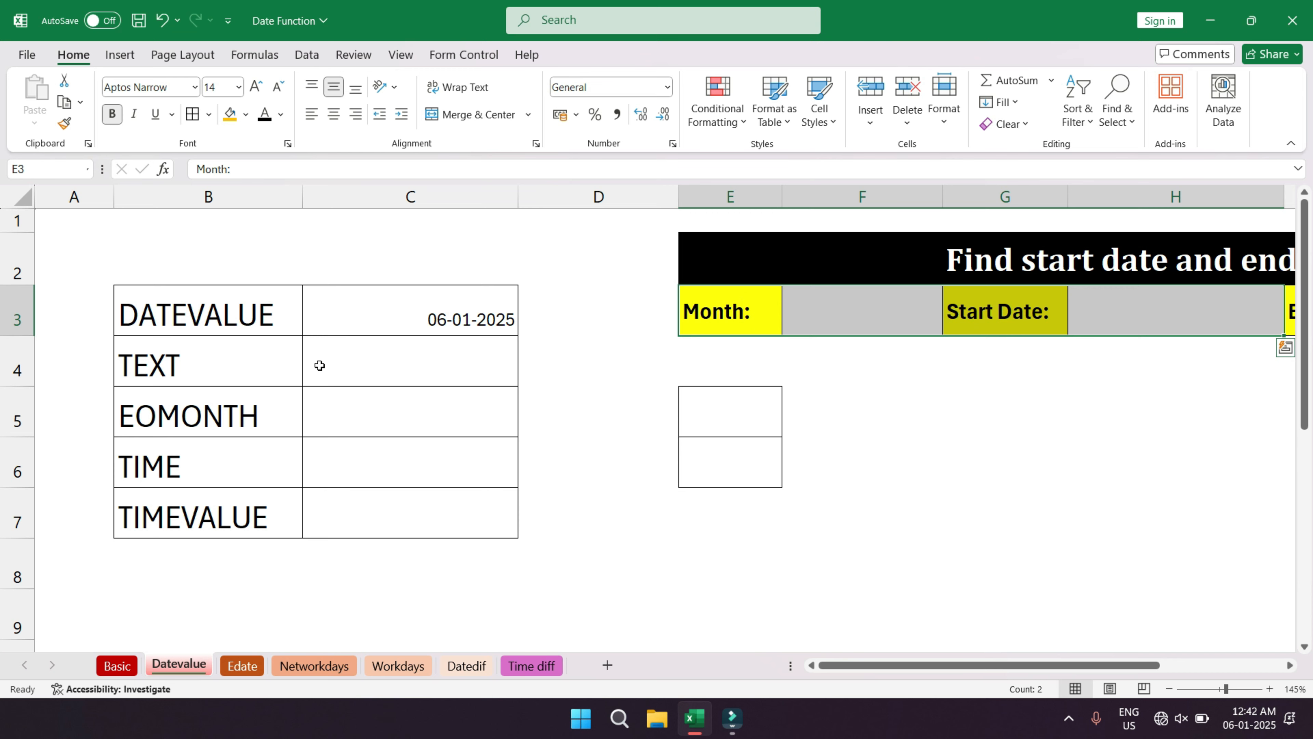
- Enter the formula =TEXT(C3,"dd-mm") in cell C4 beside the TEXT label
{"action": "left_click", "coordinate": [369, 367]}
{"action": "type", "text": "=text"}
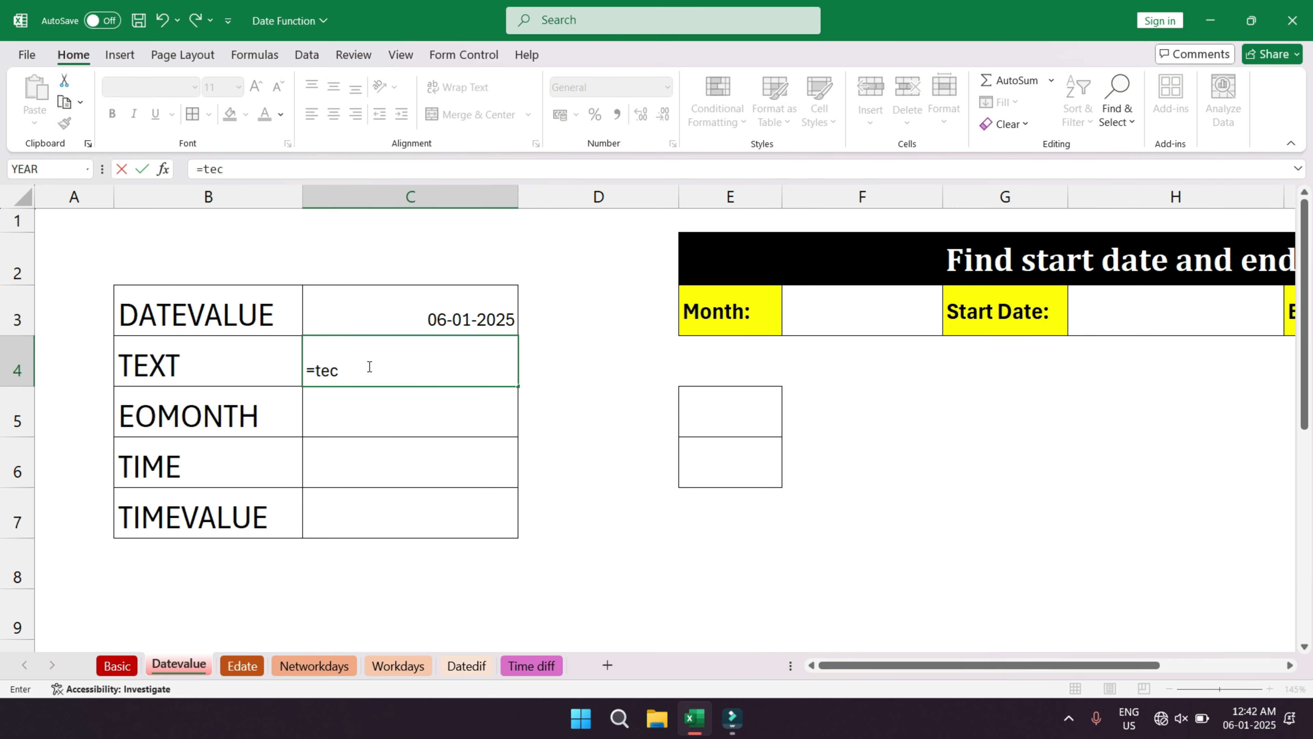
{"action": "key", "text": "Tab"}
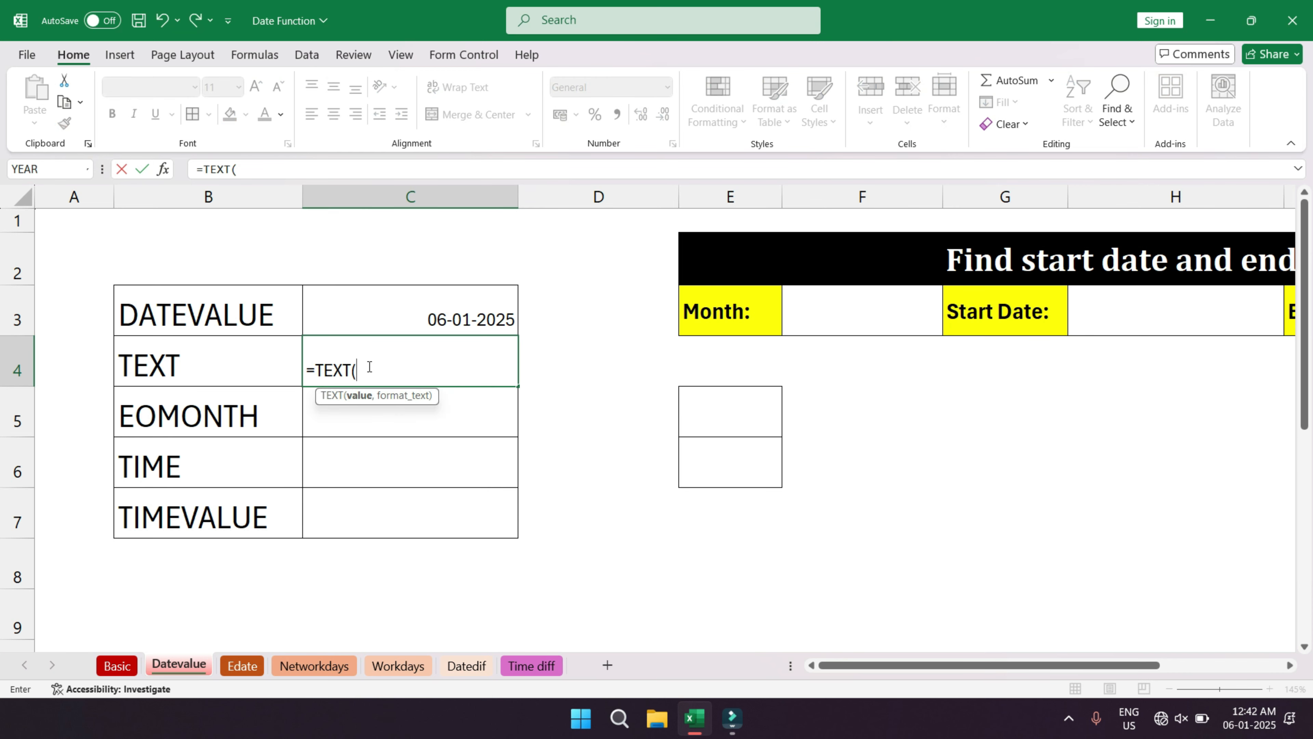
{"action": "key", "text": "Up"}
{"action": "type", "text": ","}
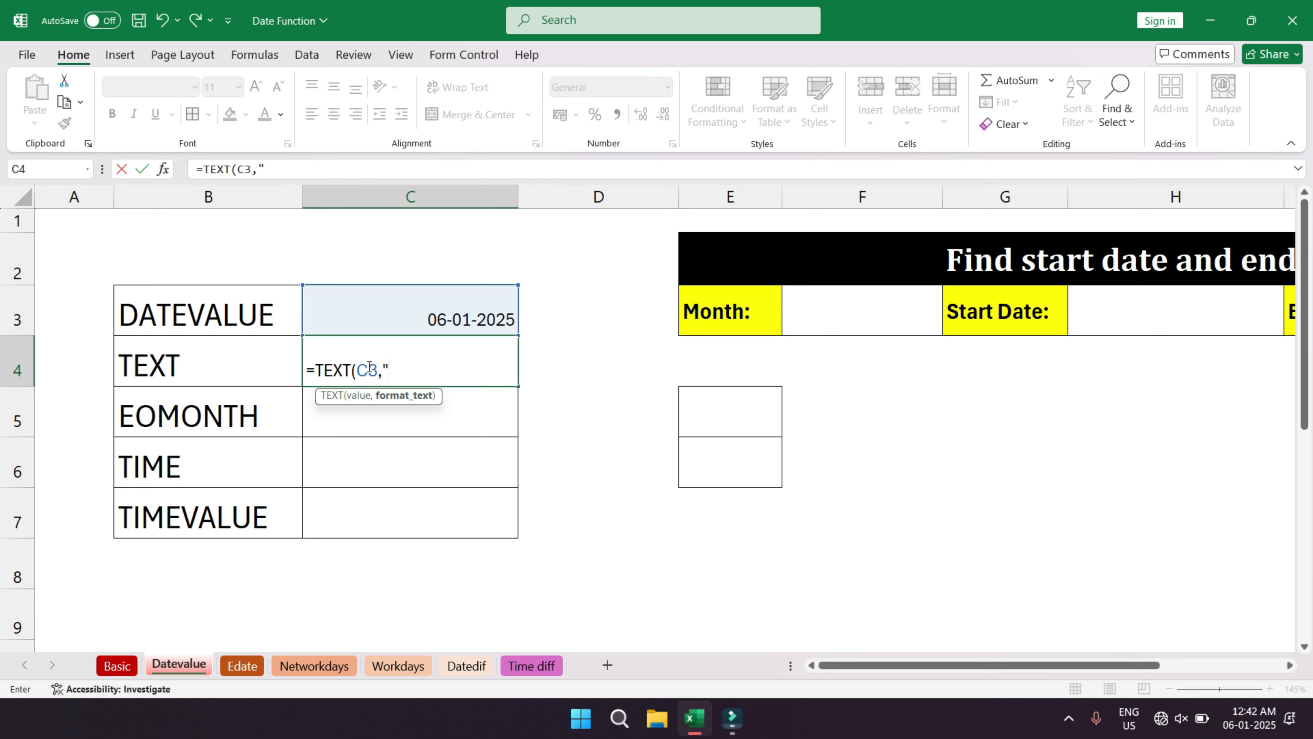
{"action": "type", "text": "dd-mm\")"}
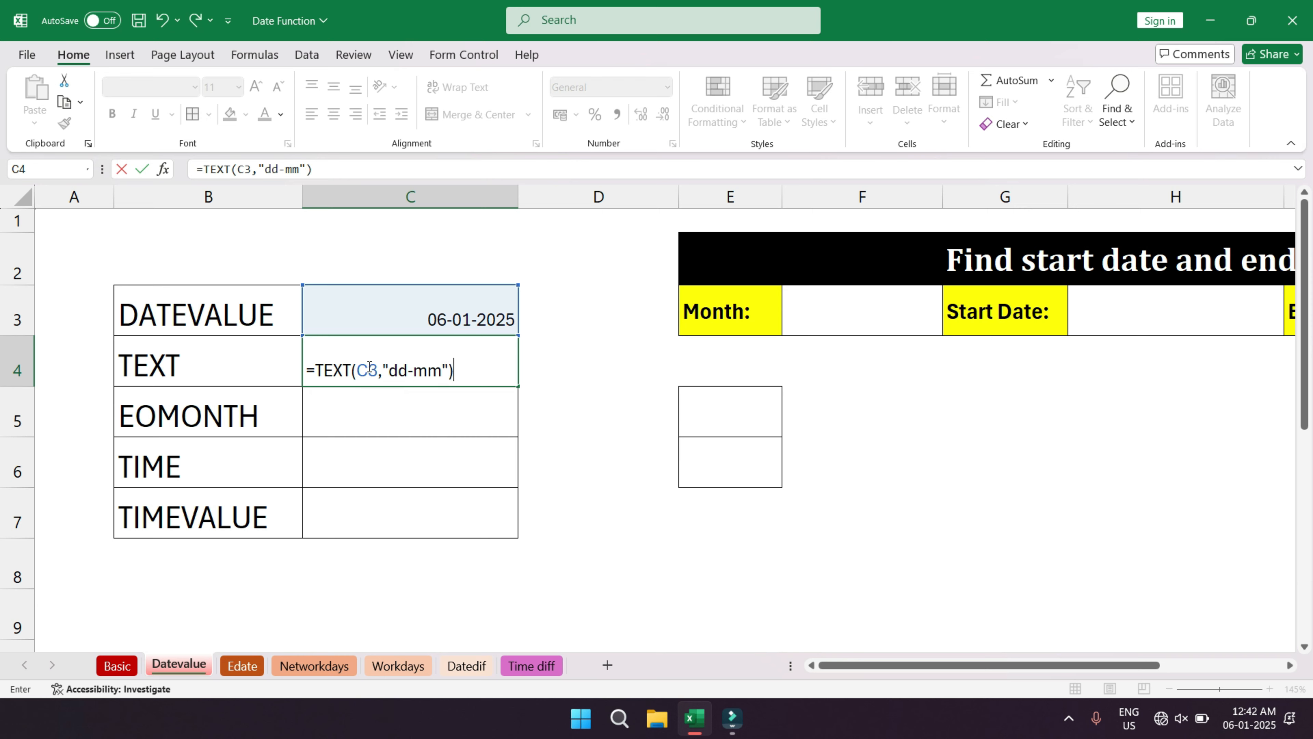
{"action": "key", "text": "Return"}
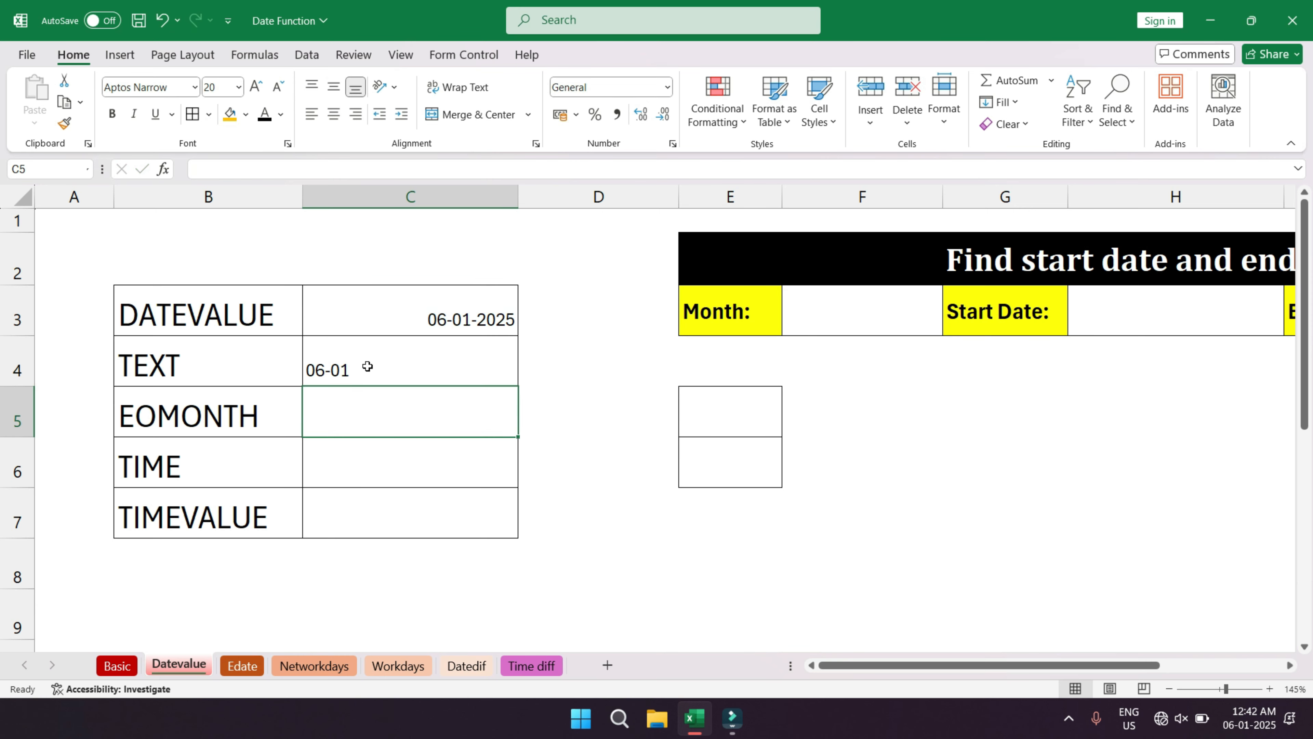
- Change the format text of the TEXT formula in cell C4 to "dd-mmm" for an abbreviated month name
{"action": "double_click", "coordinate": [366, 367]}
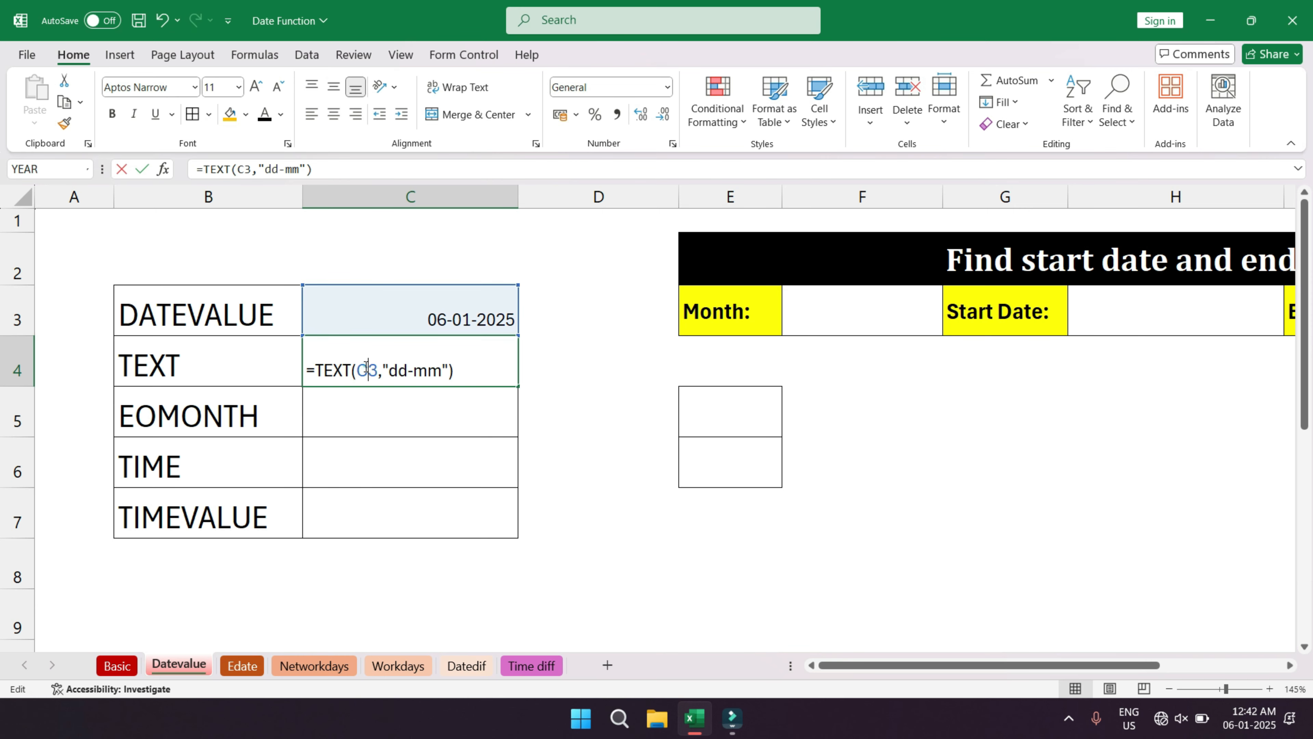
{"action": "left_click", "coordinate": [446, 368]}
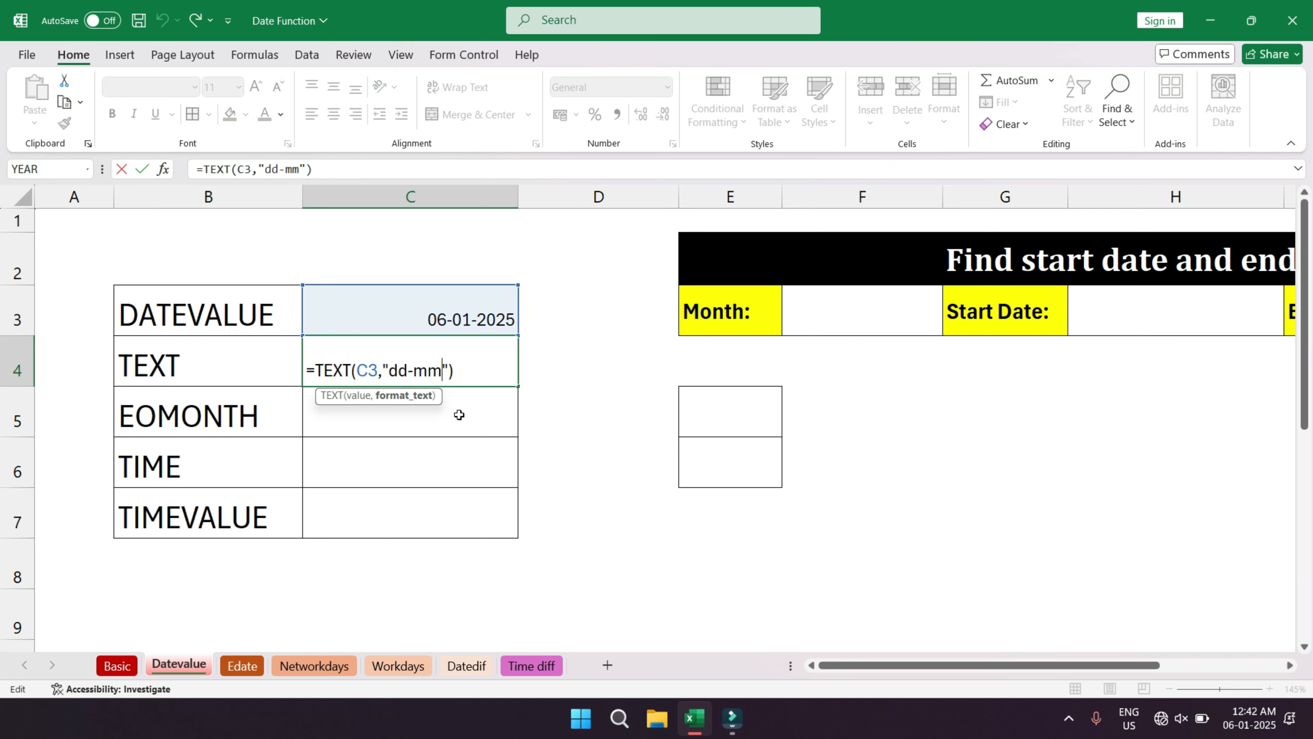
{"action": "type", "text": "m"}
{"action": "key", "text": "Return"}
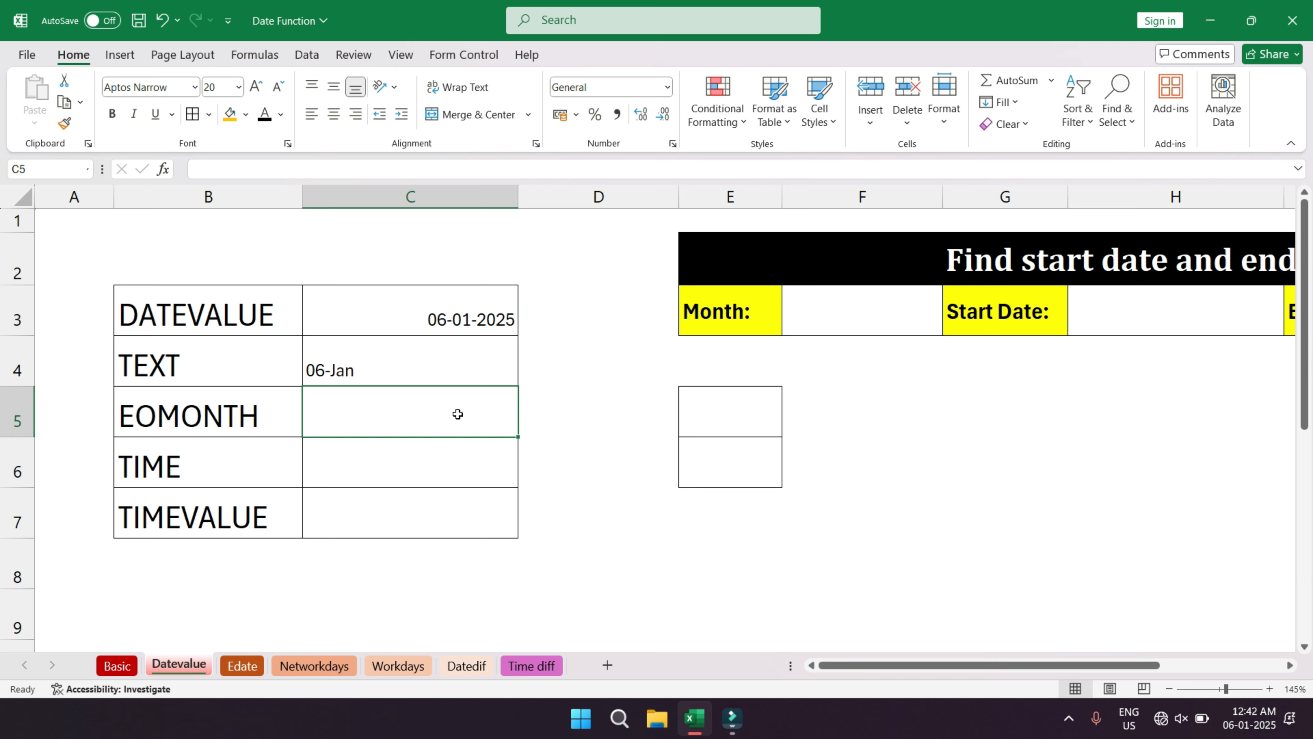
- Change the format text of the TEXT formula in cell C4 to "dd-mmmm" for the full month name
{"action": "double_click", "coordinate": [396, 360]}
{"action": "left_click", "coordinate": [451, 370]}
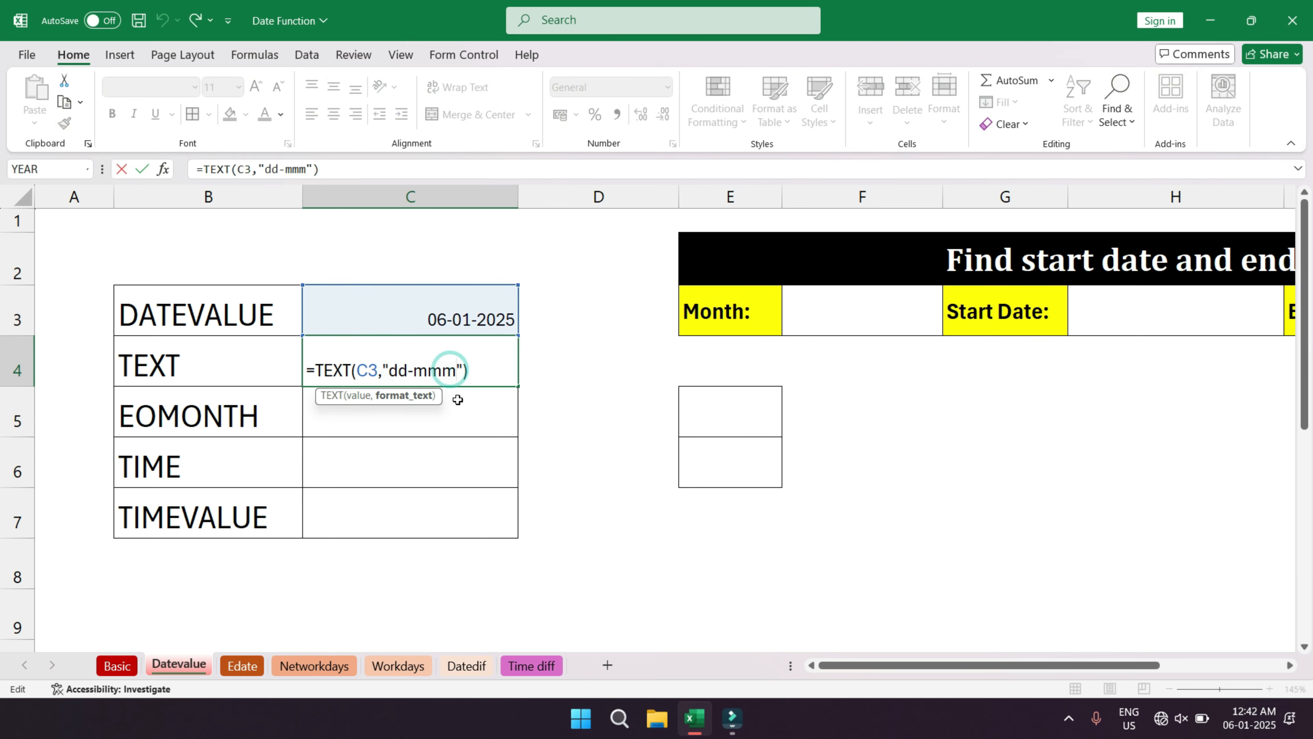
{"action": "type", "text": "m"}
{"action": "key", "text": "Return"}
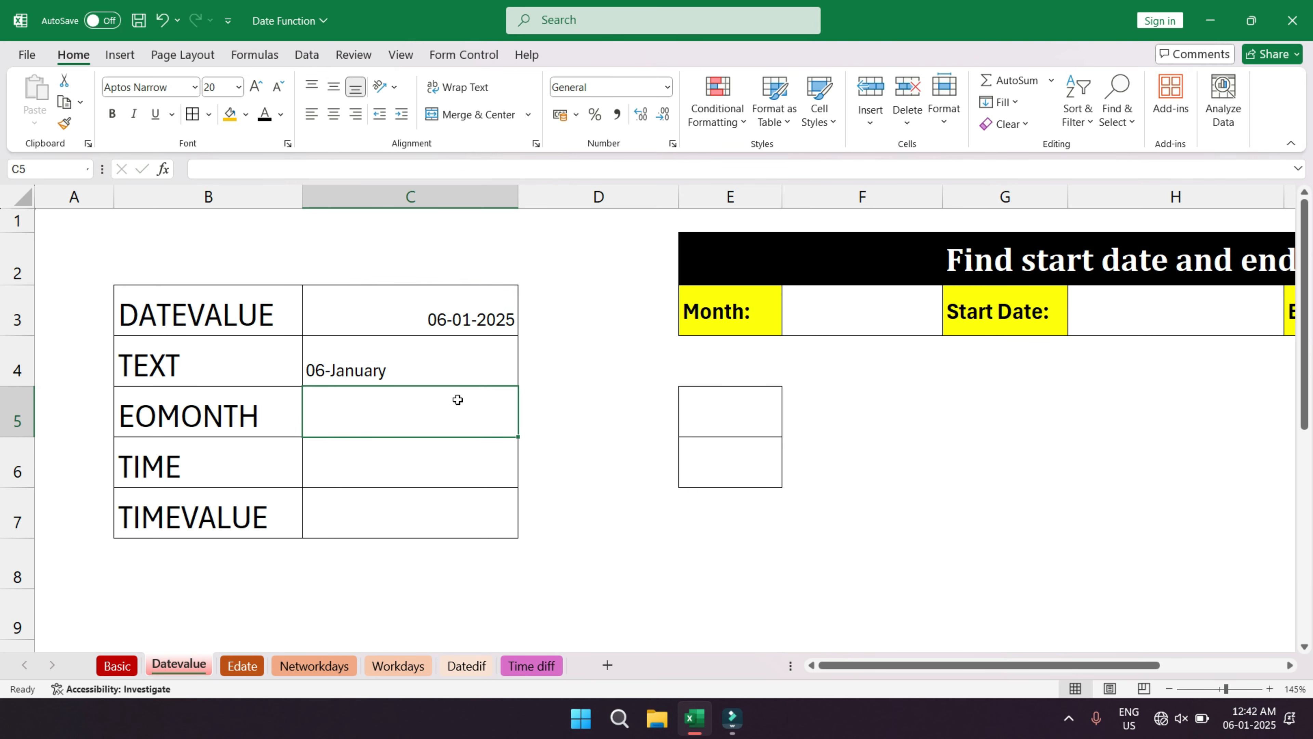
- Change the format text of the TEXT formula in cell C4 to "ddd-mmmm" for an abbreviated weekday name
{"action": "double_click", "coordinate": [413, 372]}
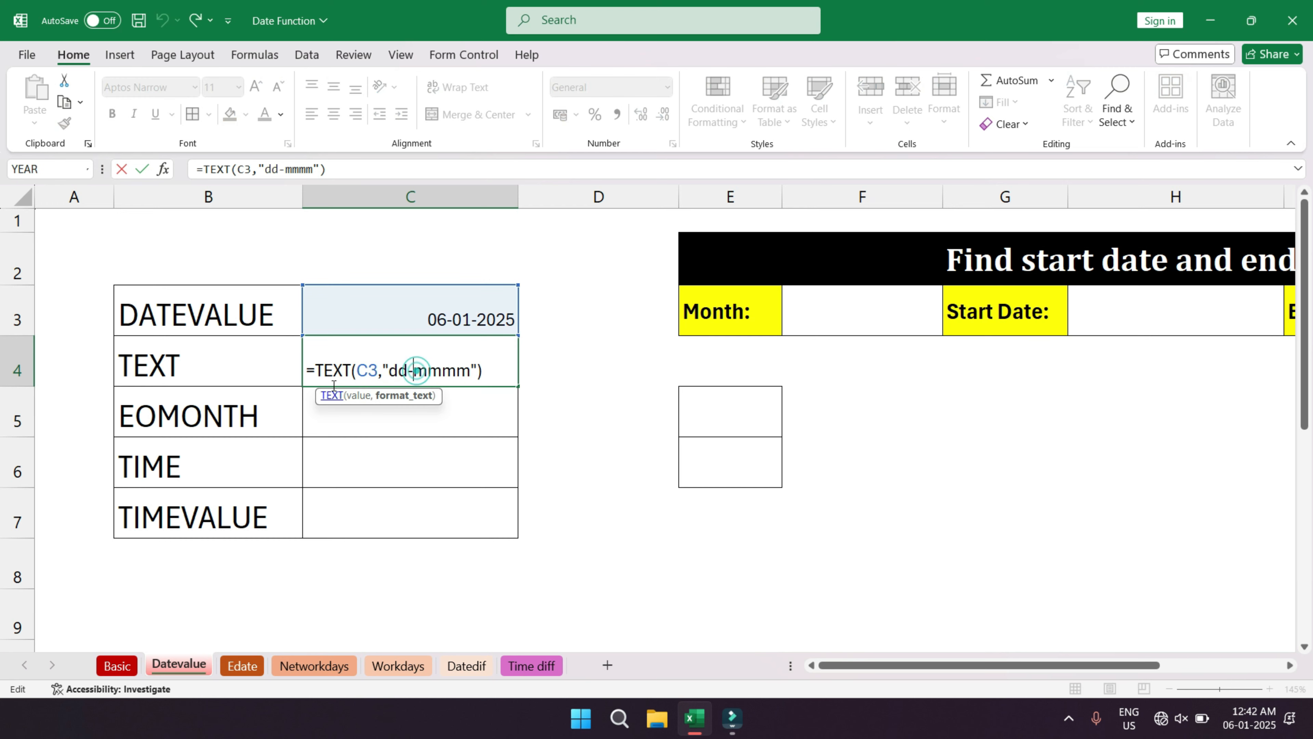
{"action": "left_click", "coordinate": [401, 368]}
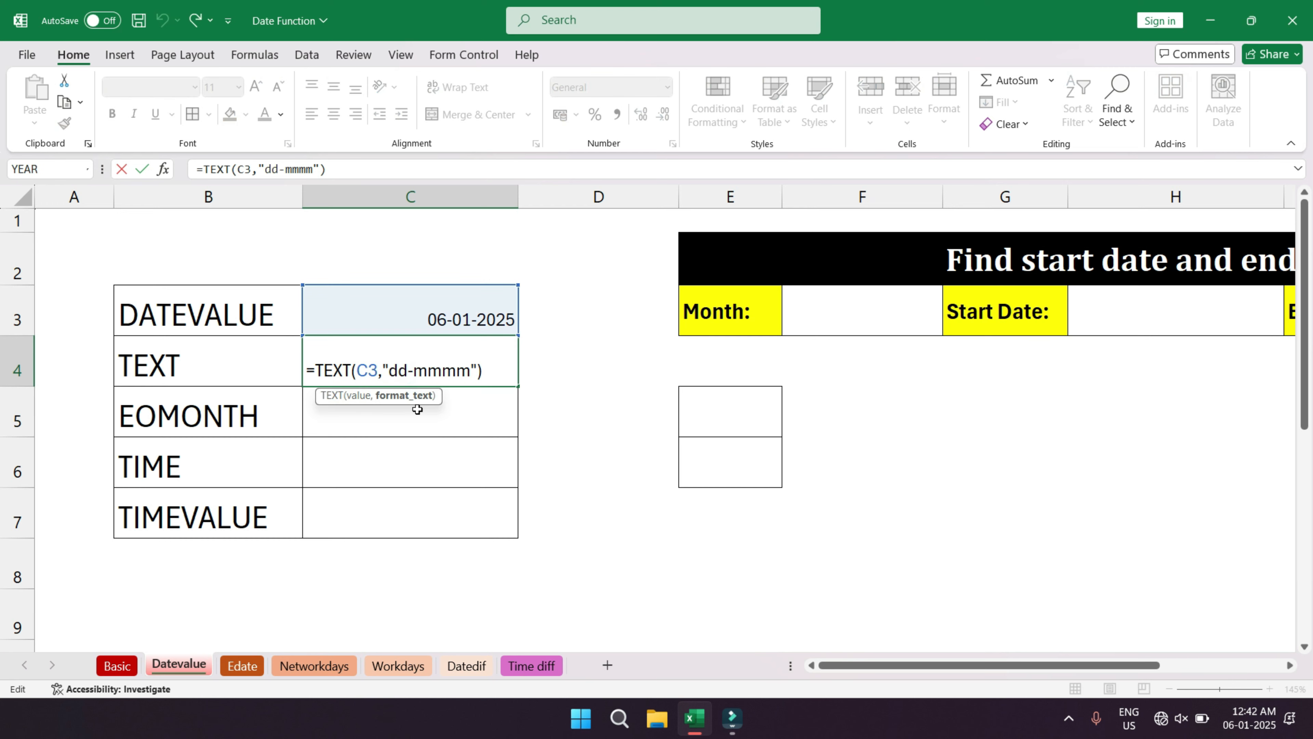
{"action": "type", "text": "d"}
{"action": "key", "text": "Return"}
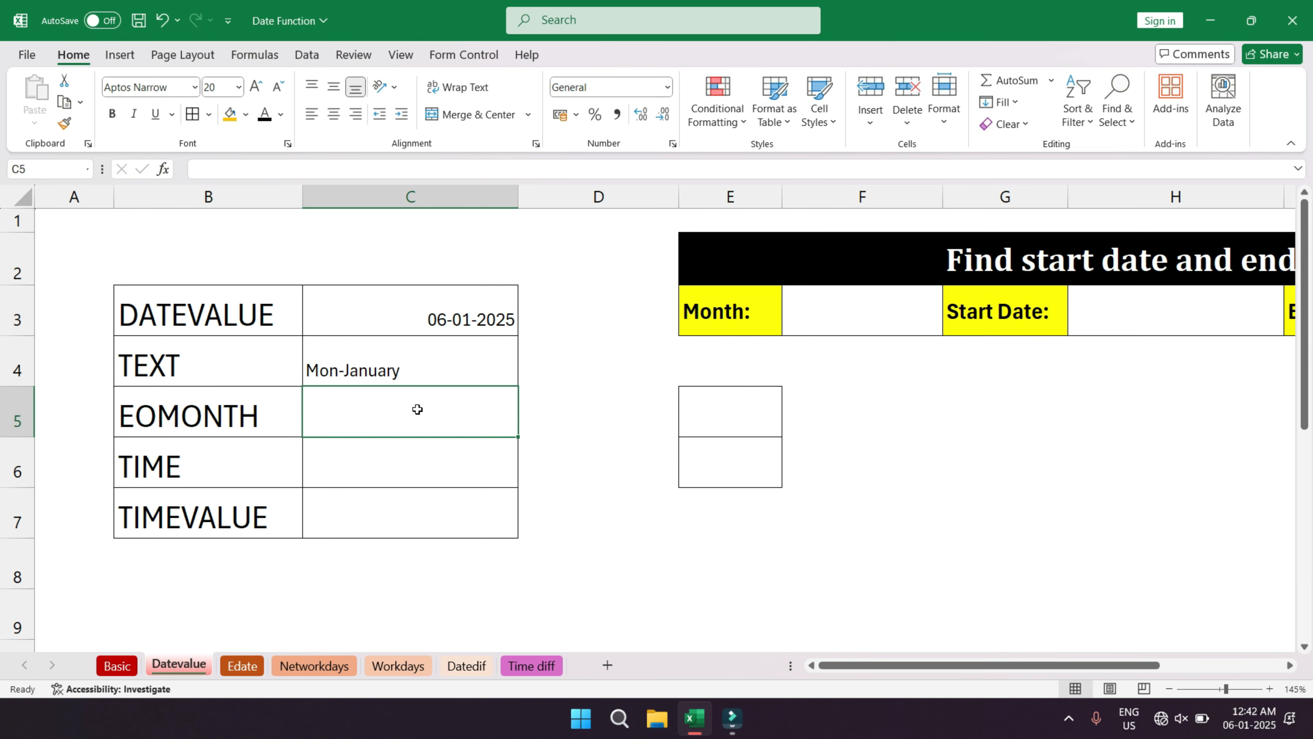
- Change the format text of the TEXT formula in cell C4 to "dddd-mmmm" for the full weekday name
{"action": "double_click", "coordinate": [326, 370]}
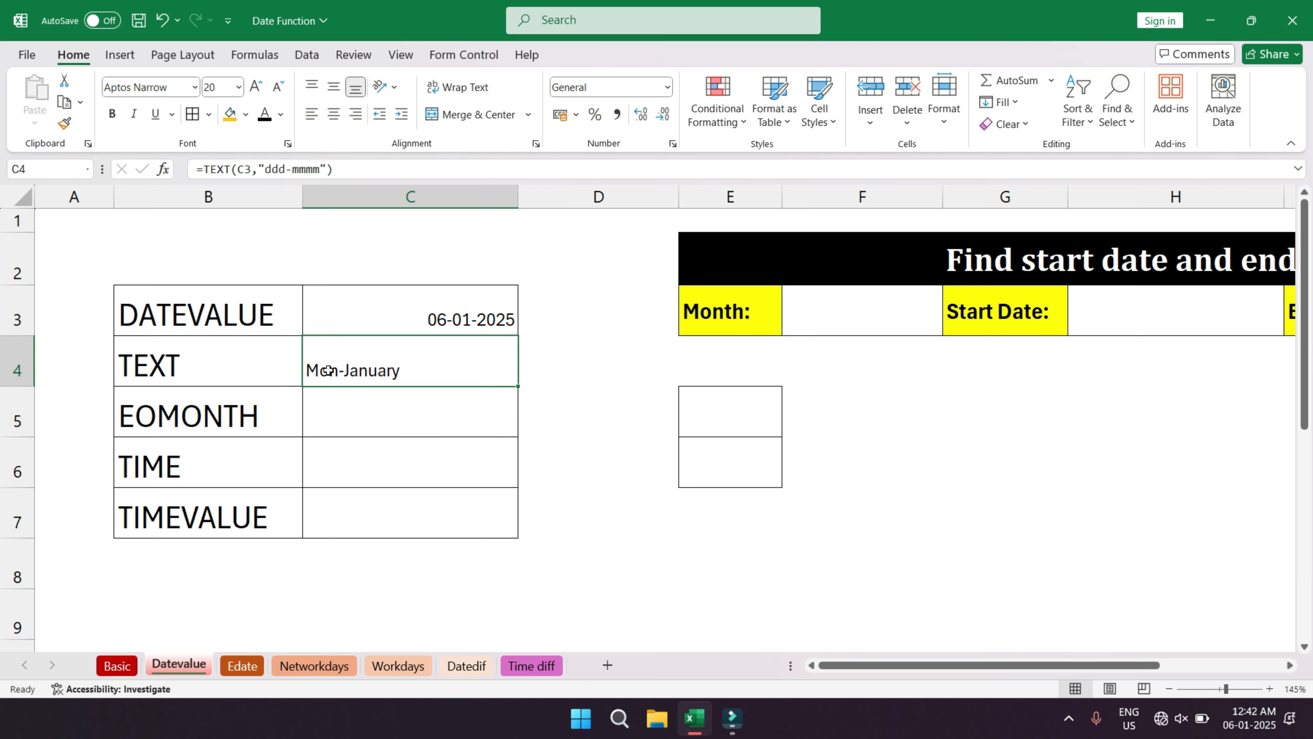
{"action": "left_click", "coordinate": [399, 368]}
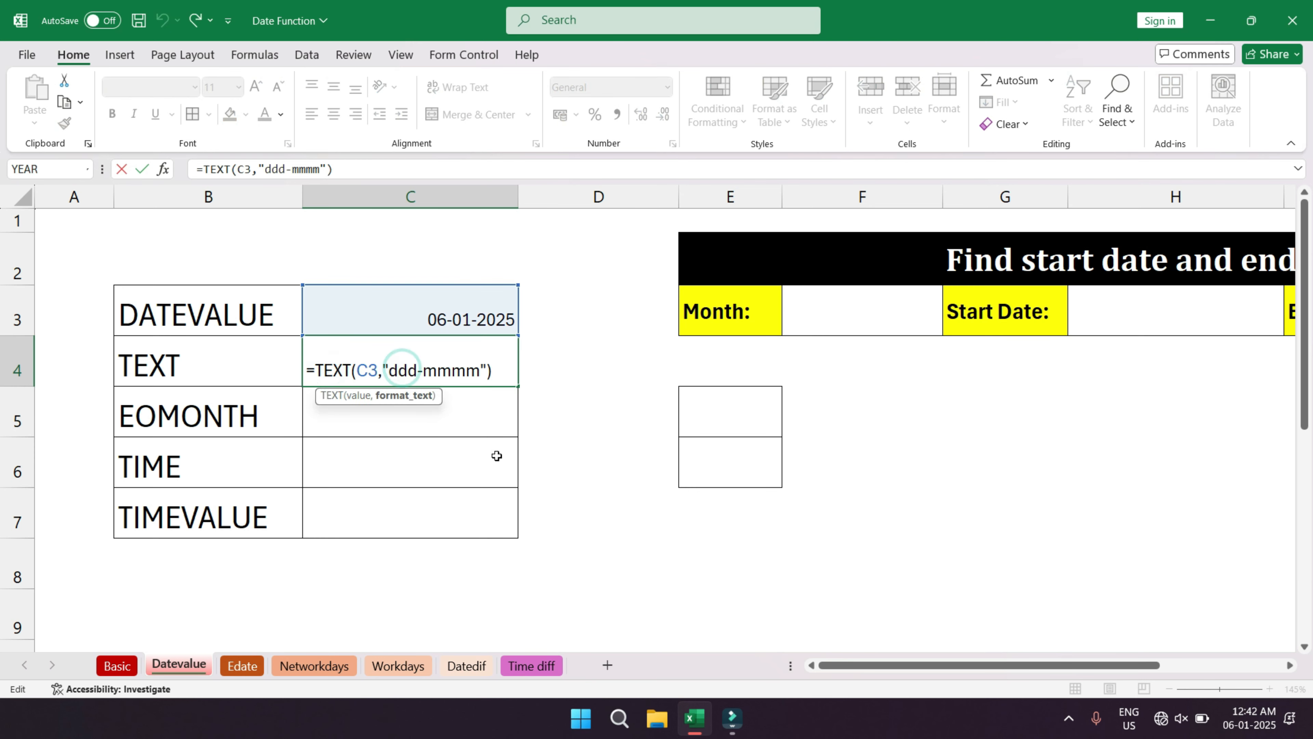
{"action": "type", "text": "d"}
{"action": "key", "text": "Return"}
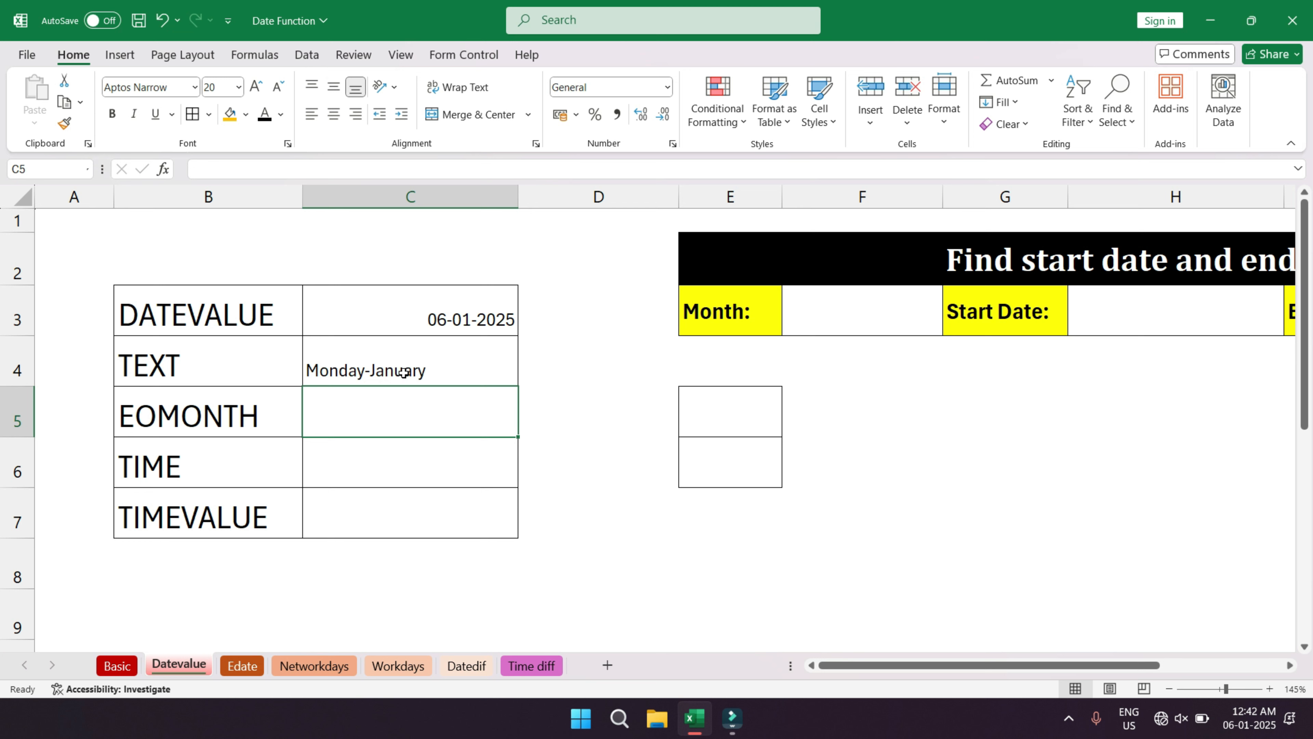
- Undo the last two format text changes to the TEXT formula in cell C4, back to "dd-mmmm"
{"action": "key", "text": "ctrl+z"}
{"action": "key", "text": "ctrl+z"}
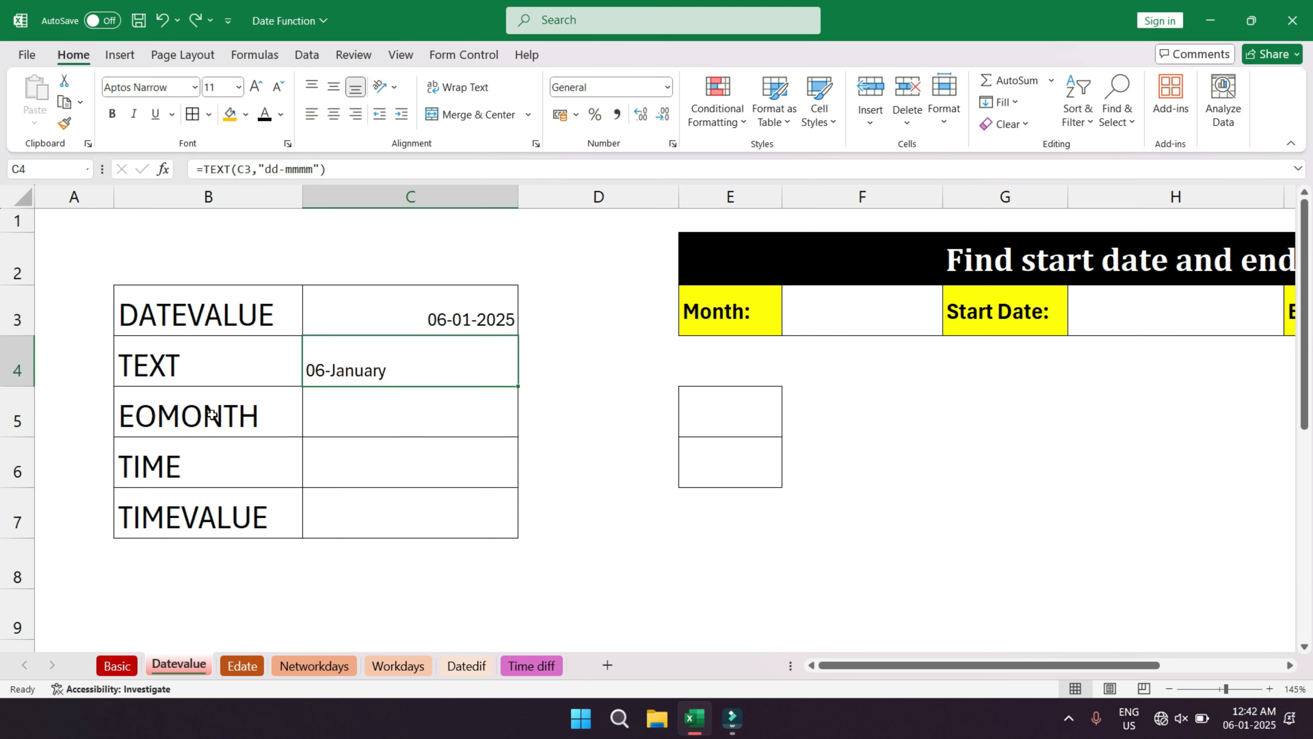
{"action": "left_click", "coordinate": [168, 420]}
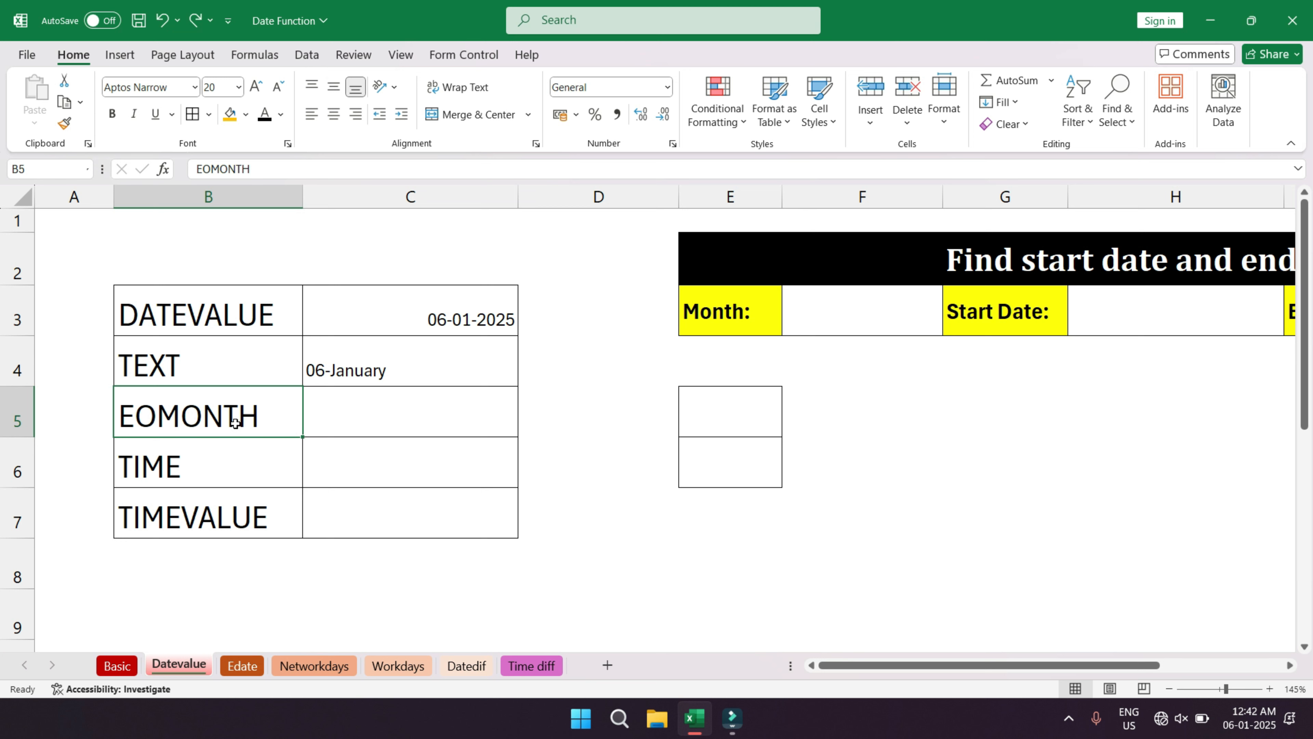
{"action": "left_click", "coordinate": [345, 371]}
{"action": "left_click", "coordinate": [346, 370]}
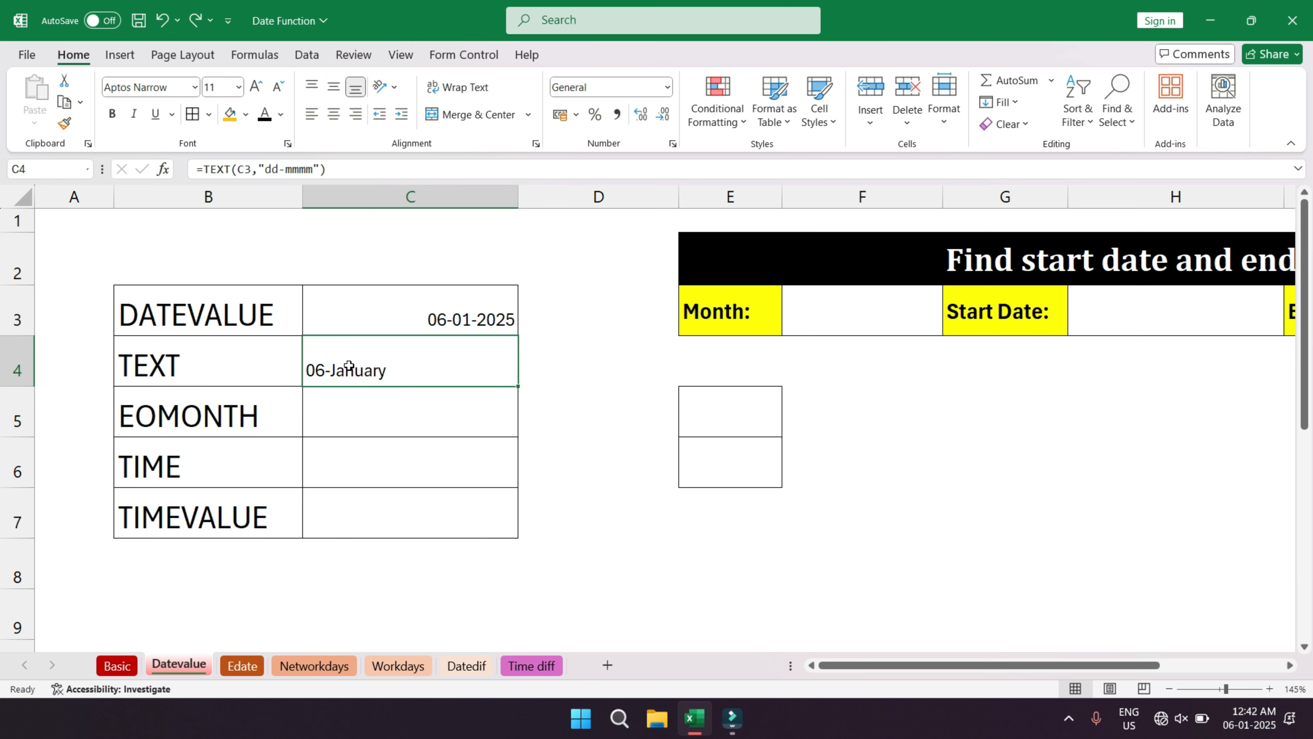
- Enter the formula =EOMONTH(C3,5) in cell C5 beside the EOMONTH label
{"action": "double_click", "coordinate": [357, 429]}
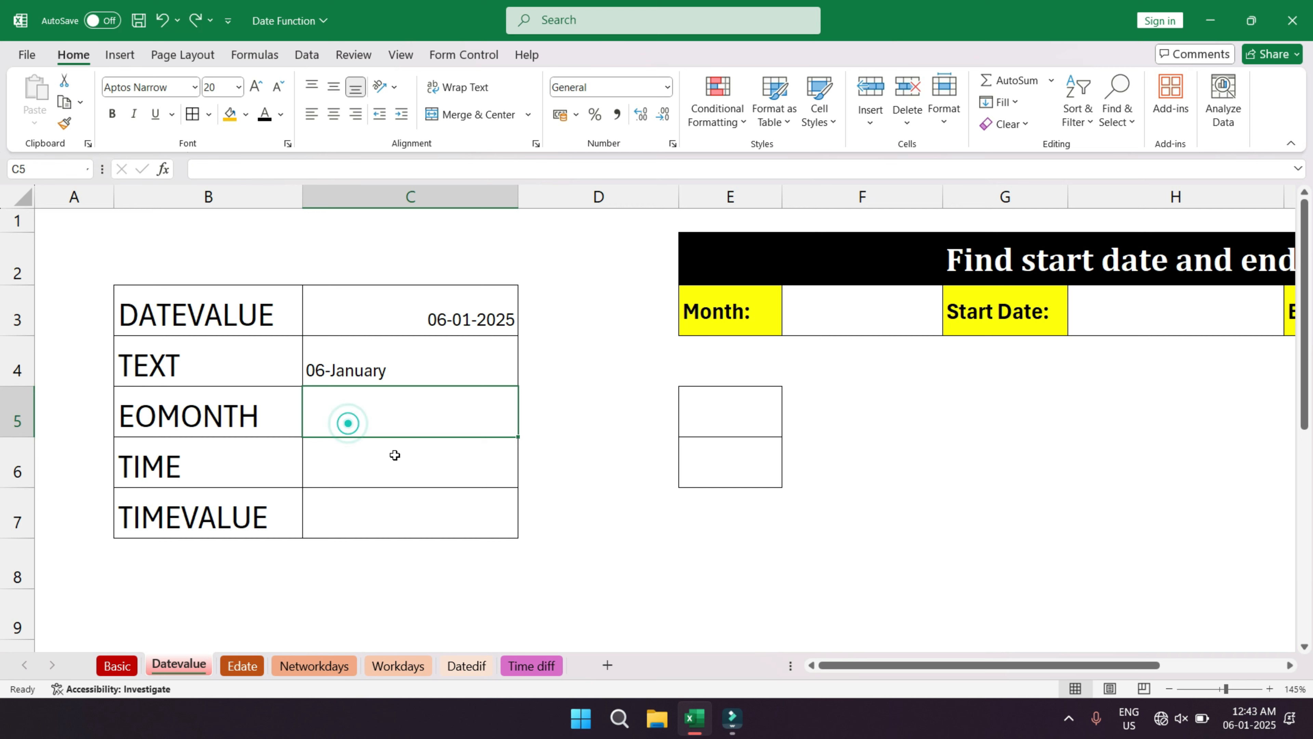
{"action": "type", "text": "=eom"}
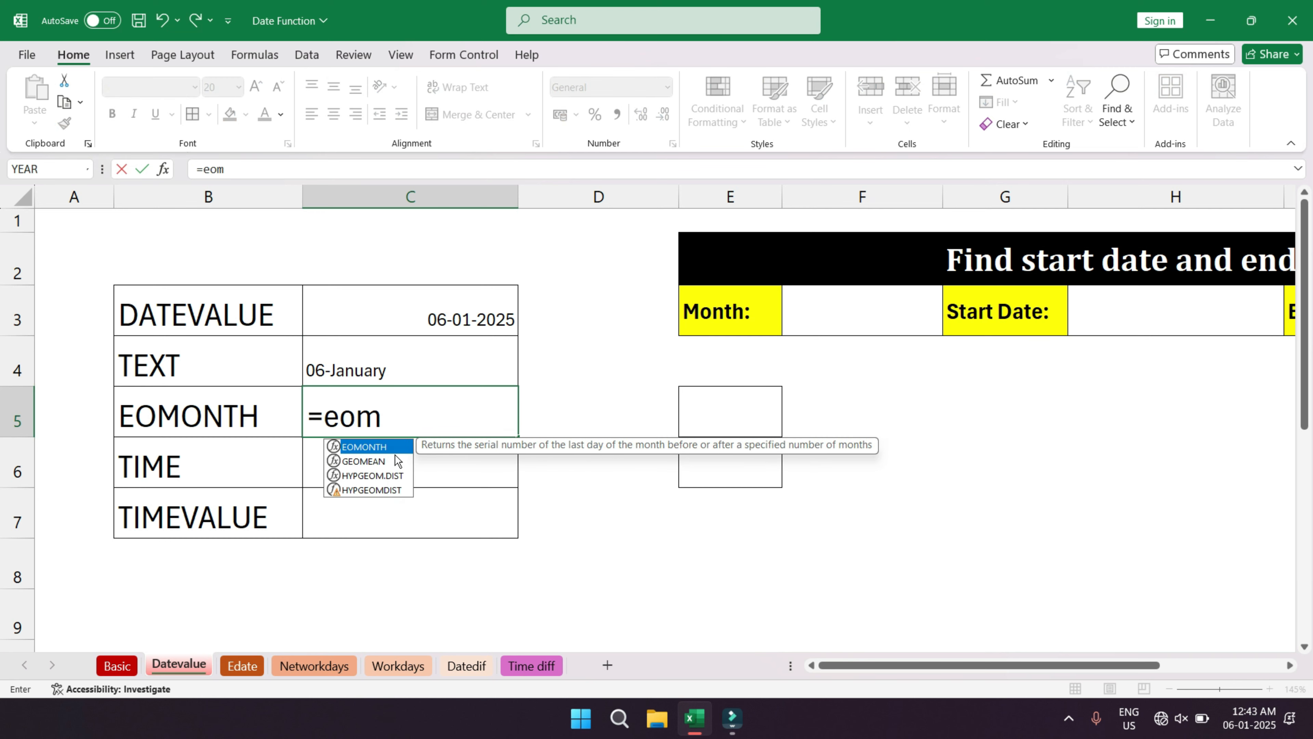
{"action": "key", "text": "Tab"}
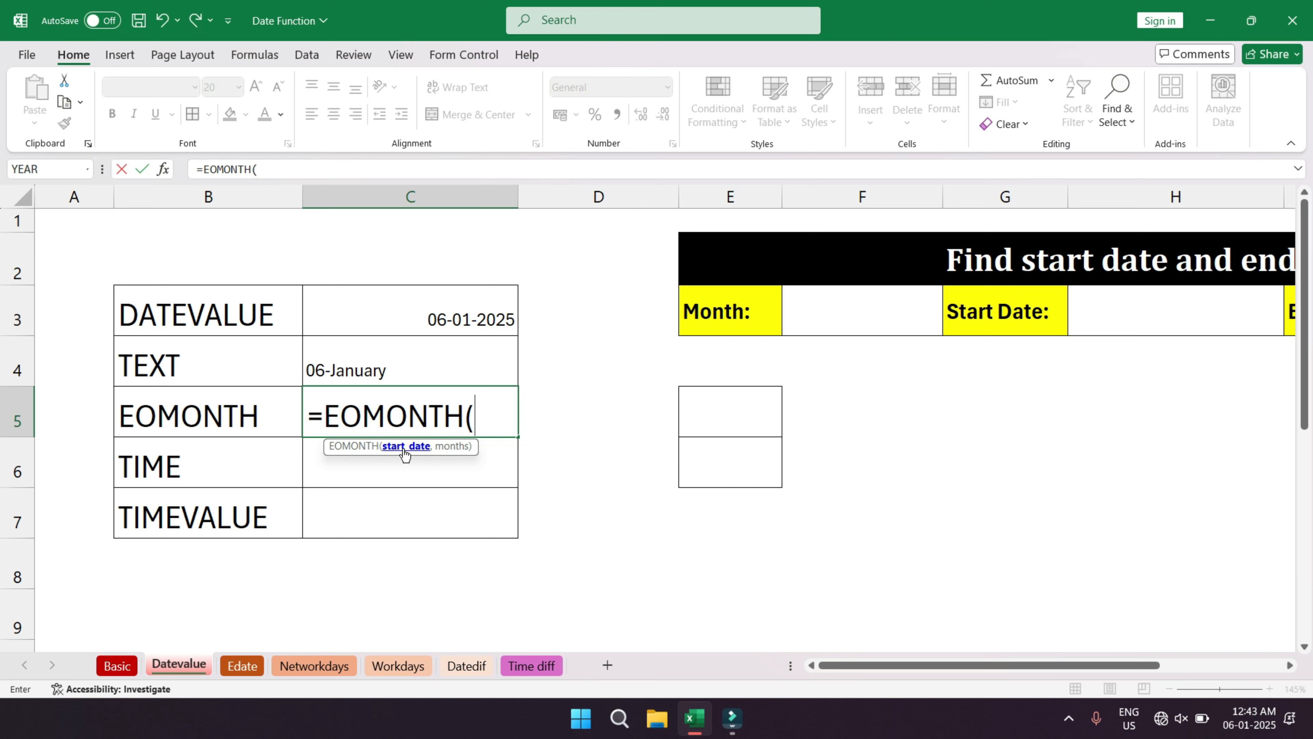
{"action": "left_click", "coordinate": [393, 320]}
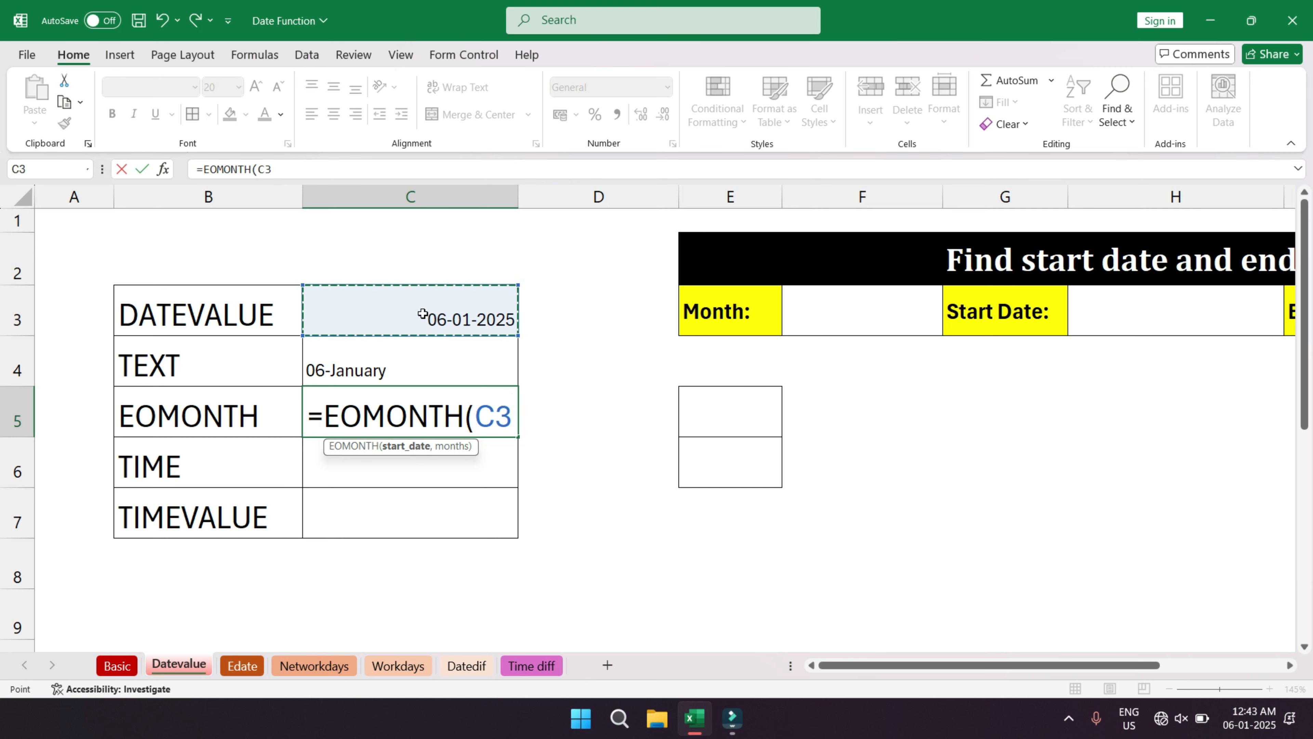
{"action": "type", "text": ","}
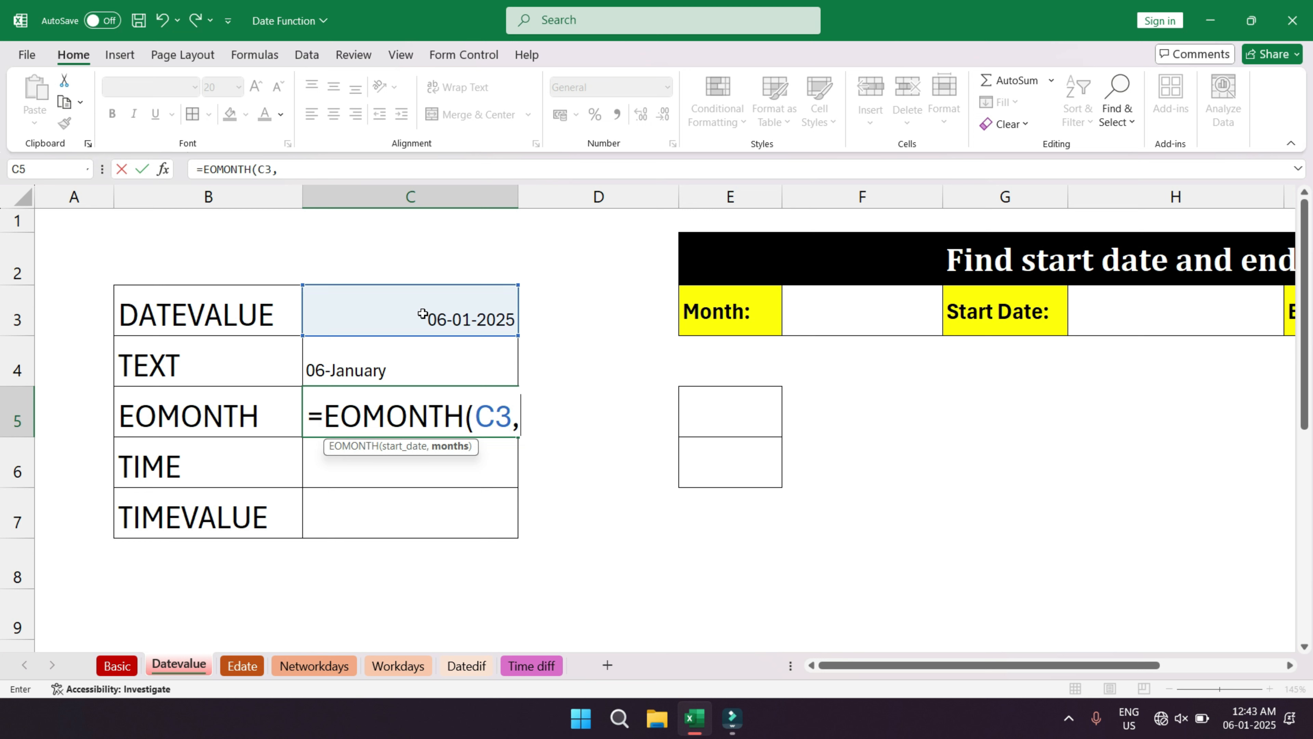
{"action": "type", "text": "5)"}
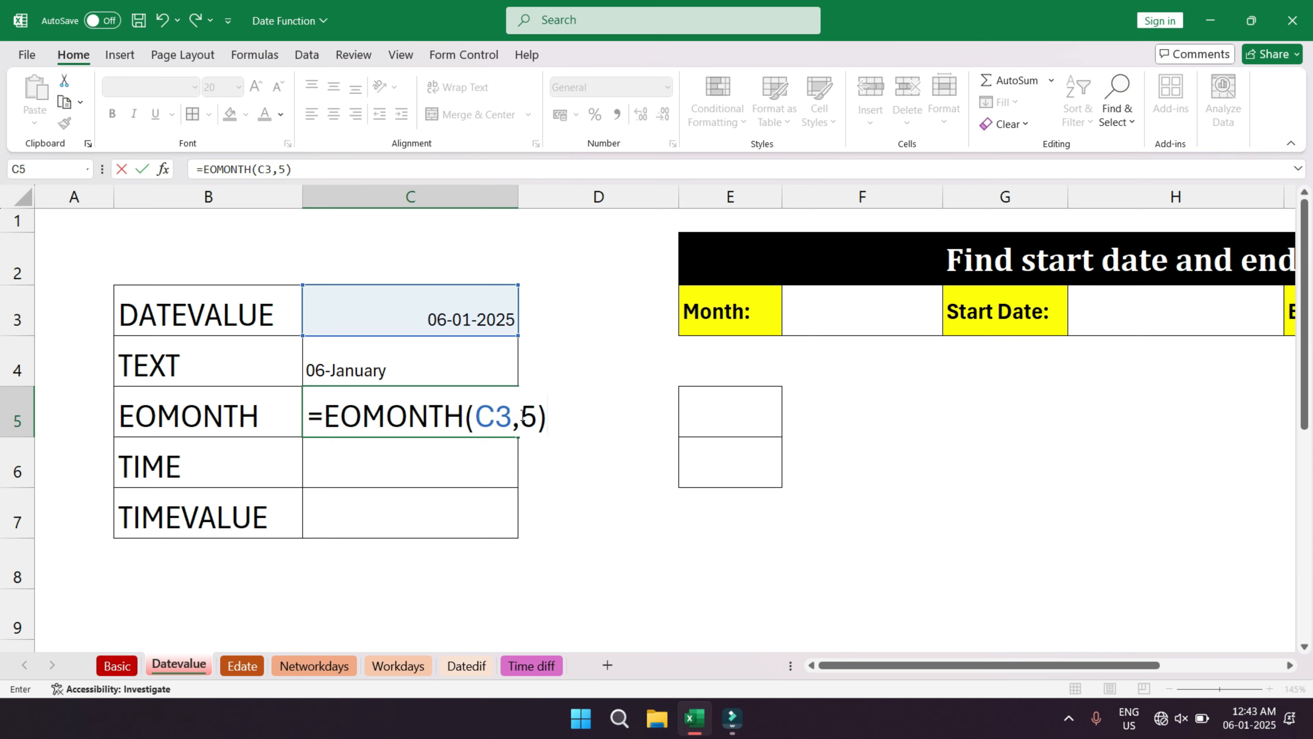
{"action": "key", "text": "Return"}
- Format the EOMONTH result in cell C5 as Short Date
{"action": "left_click", "coordinate": [486, 417]}
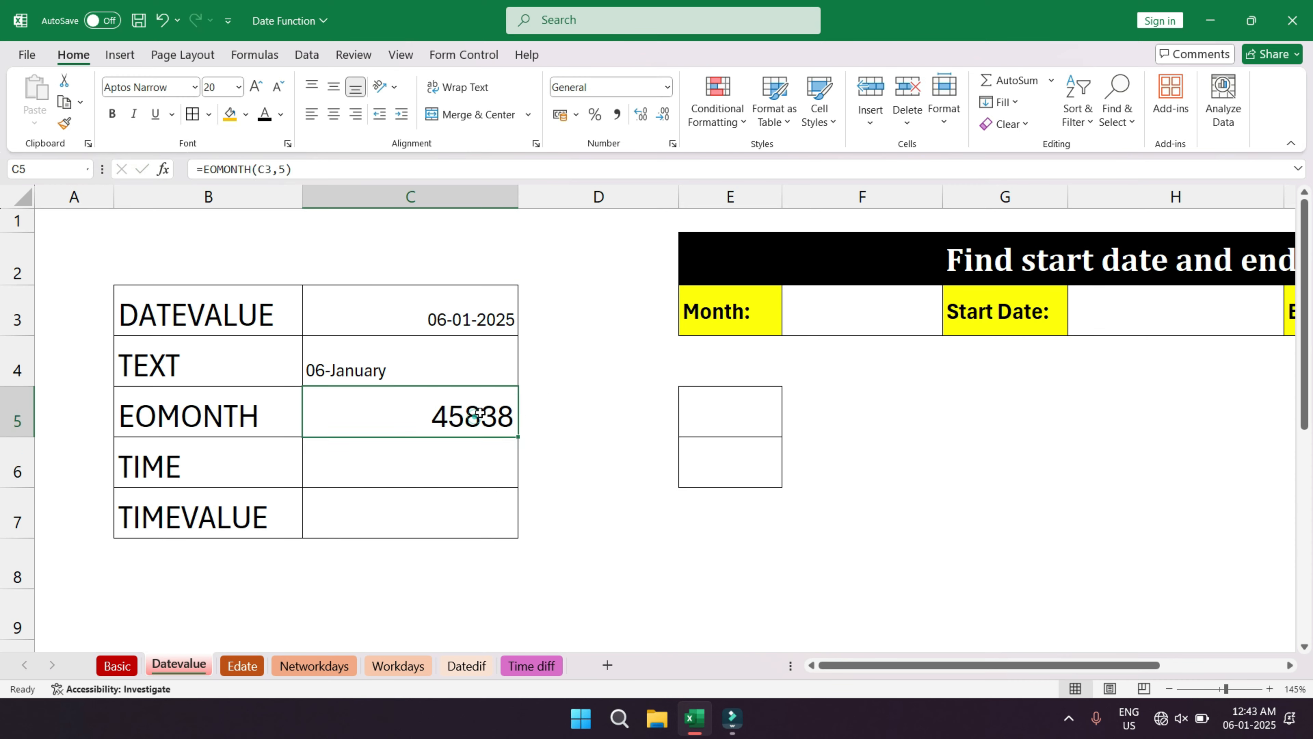
{"action": "left_click", "coordinate": [667, 88]}
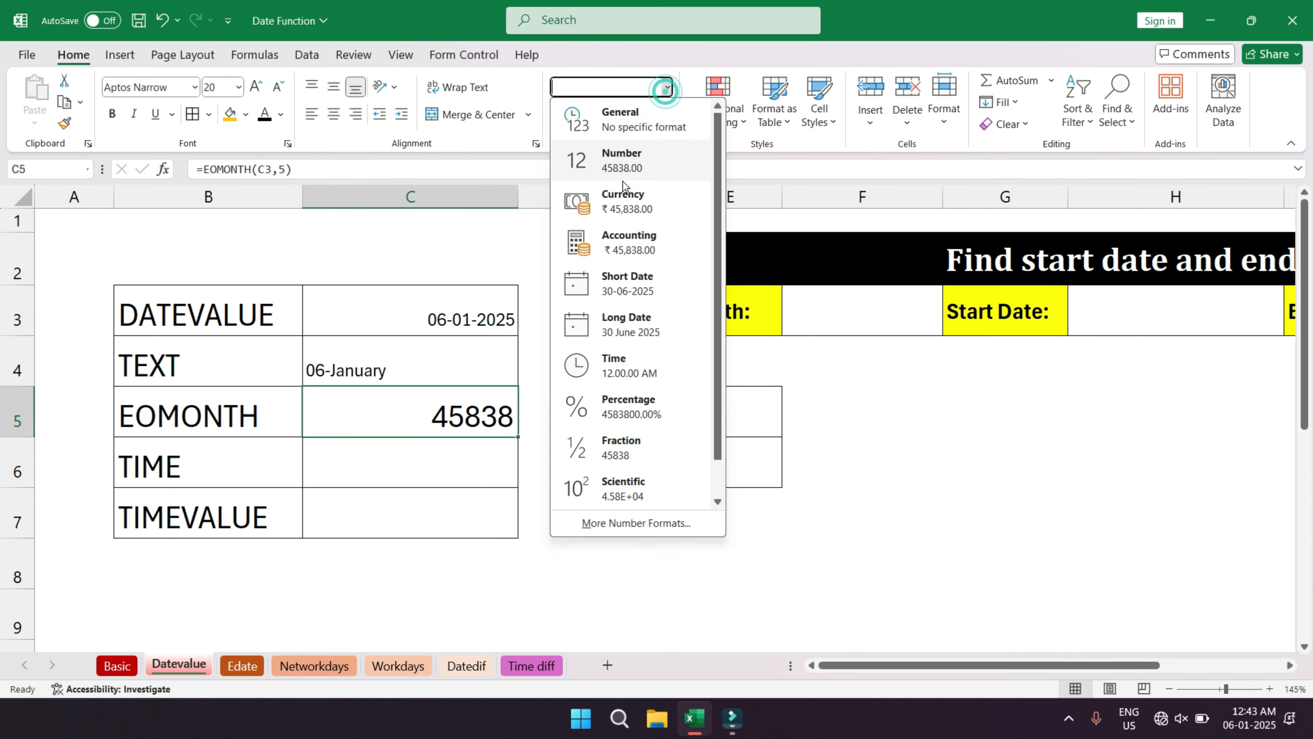
{"action": "left_click", "coordinate": [627, 291]}
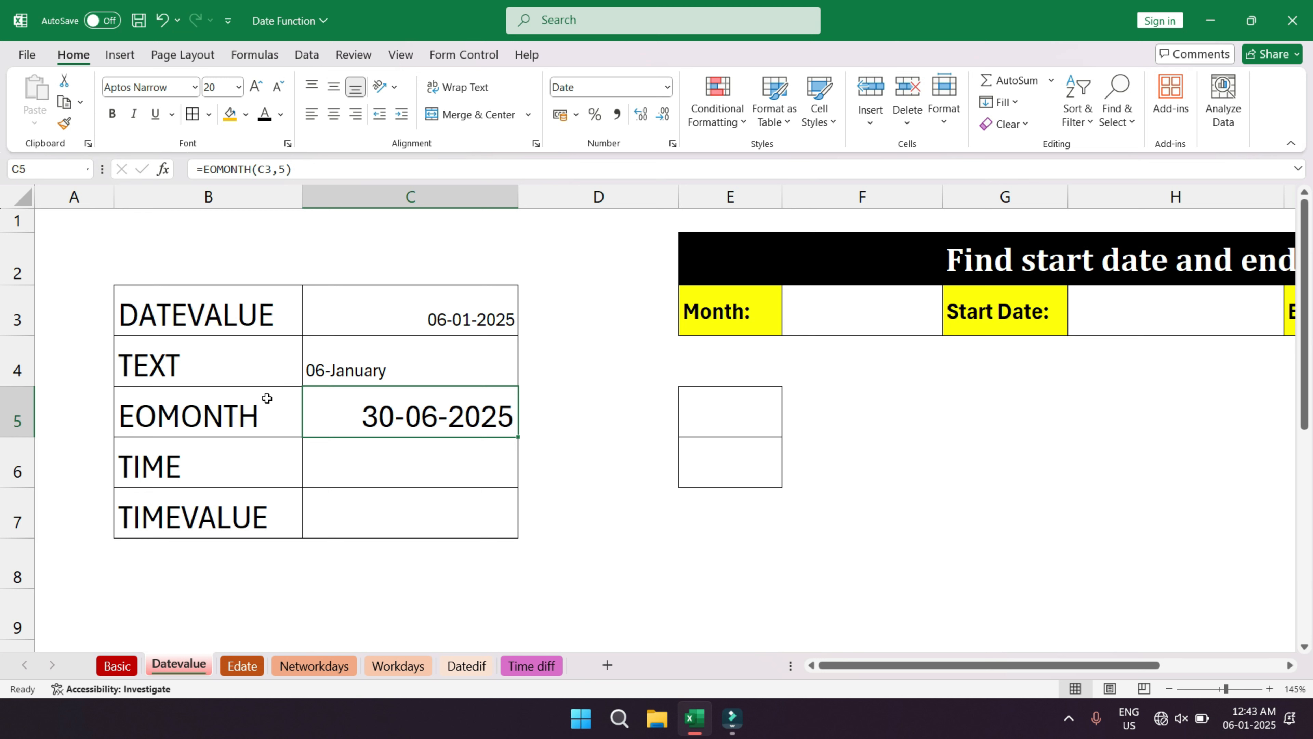
{"action": "mouse_move", "coordinate": [827, 295]}
{"action": "left_mouse_down"}
{"action": "mouse_move", "coordinate": [1064, 311]}
{"action": "mouse_move", "coordinate": [837, 305]}
{"action": "left_mouse_up"}
- Enter the formula =TIME(12,5,52) in cell C6 beside the TIME label
{"action": "left_click", "coordinate": [471, 466]}
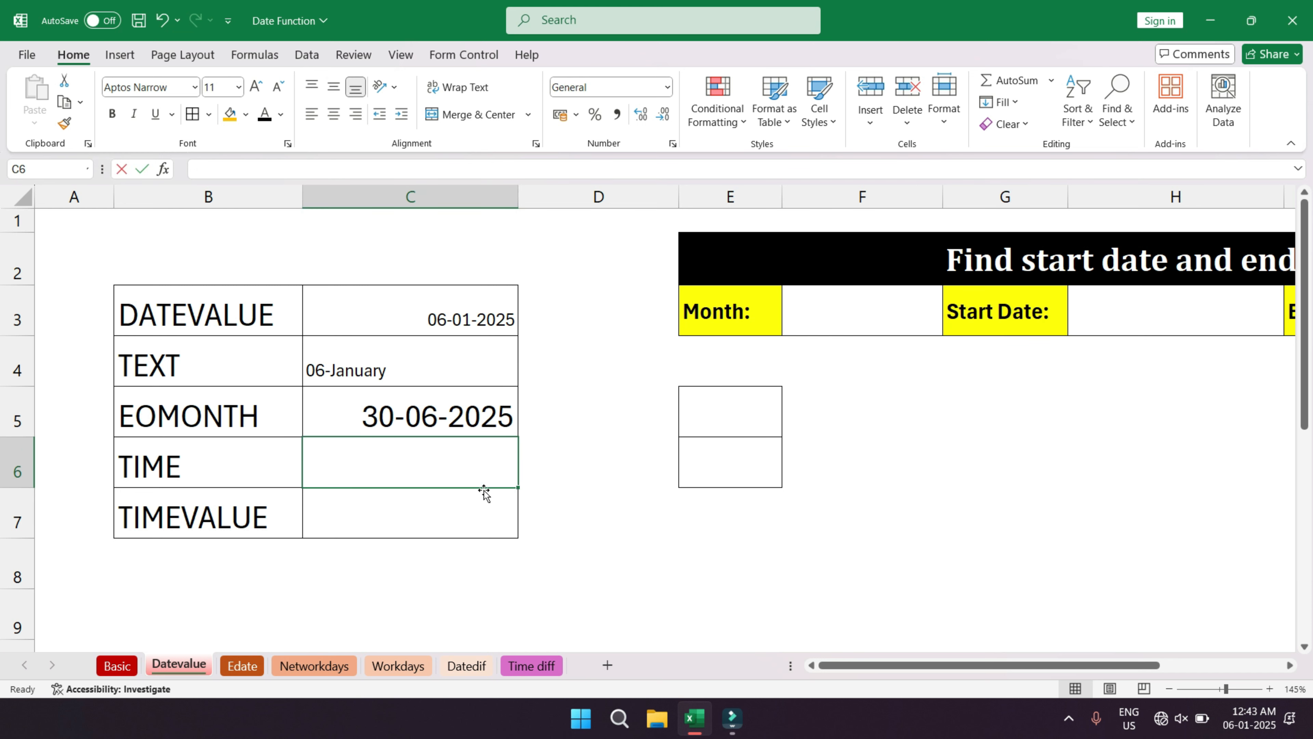
{"action": "type", "text": "titi"}
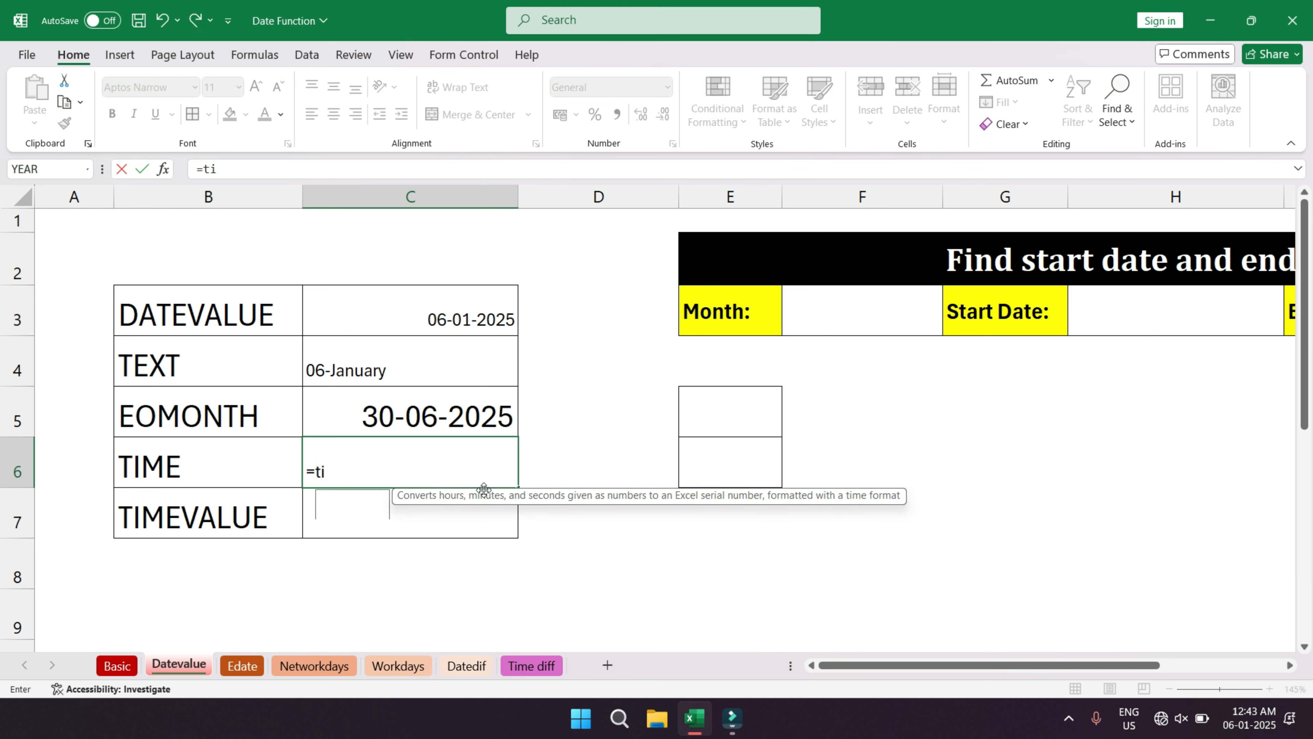
{"action": "key", "text": "Tab"}
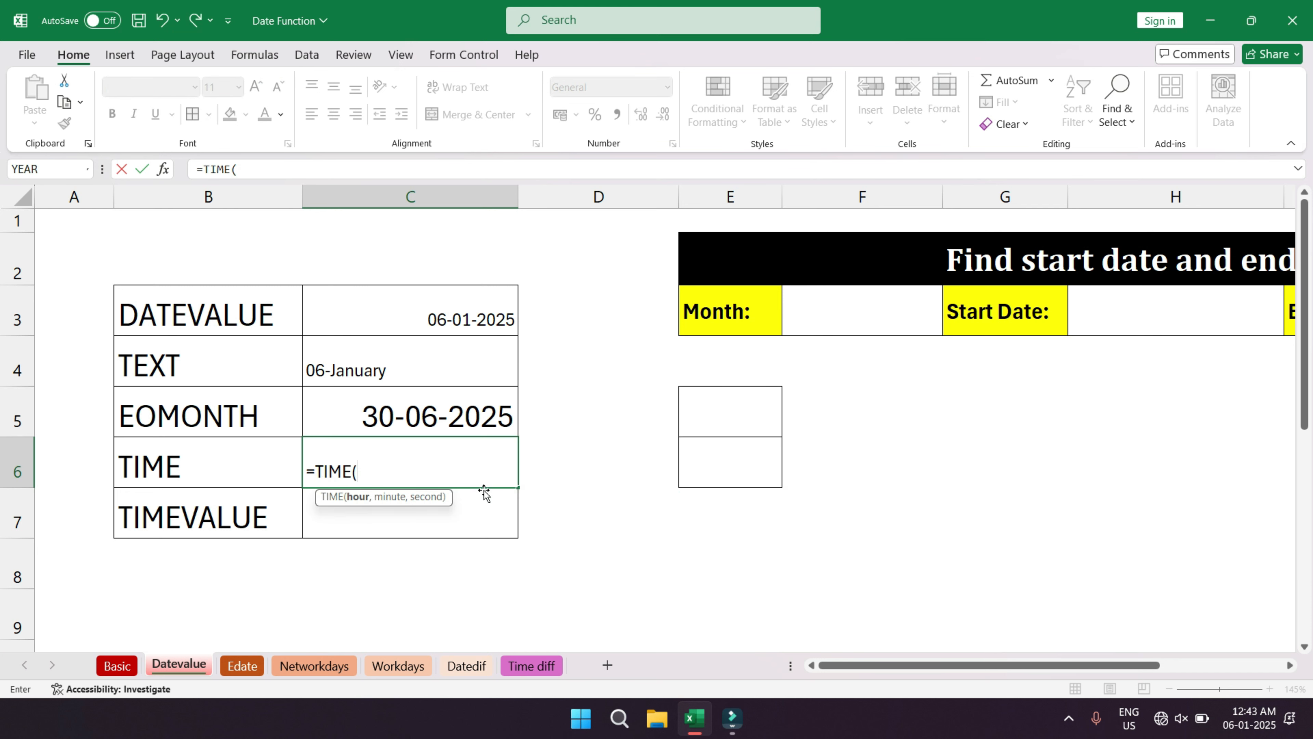
{"action": "type", "text": "12,5,"}
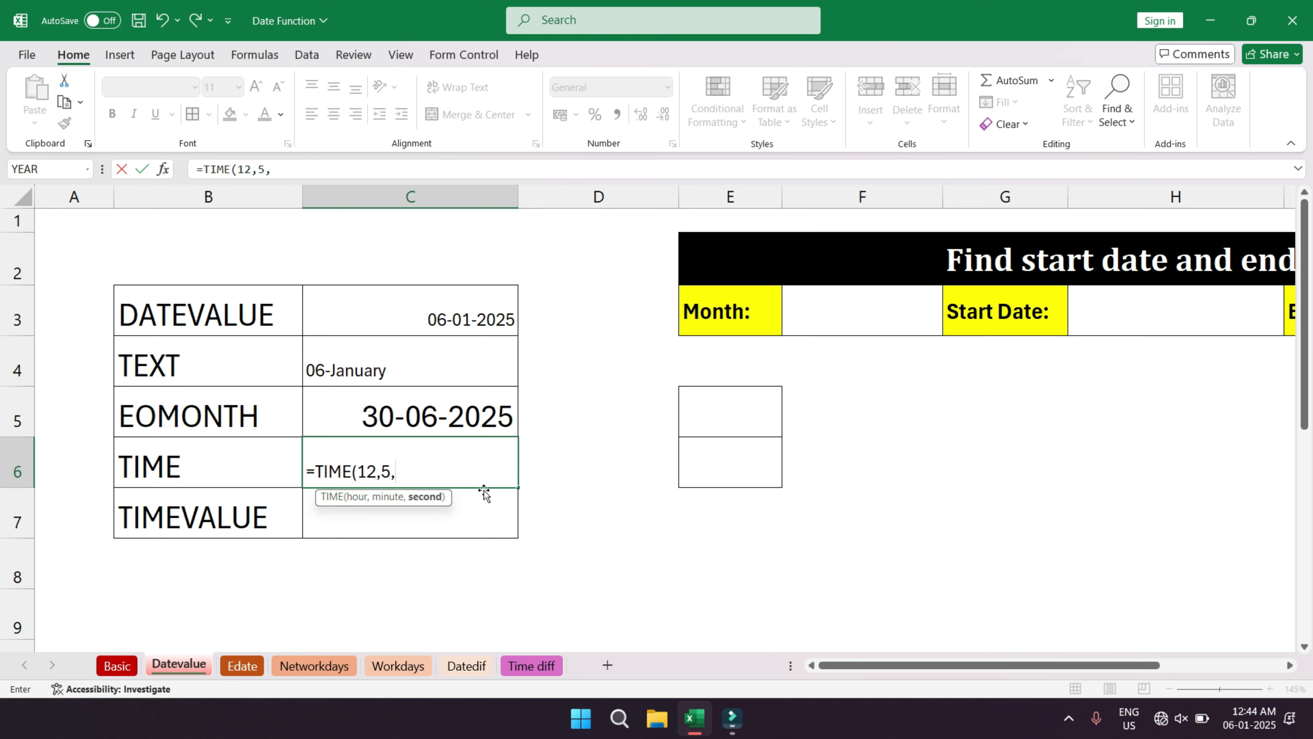
{"action": "type", "text": "52)"}
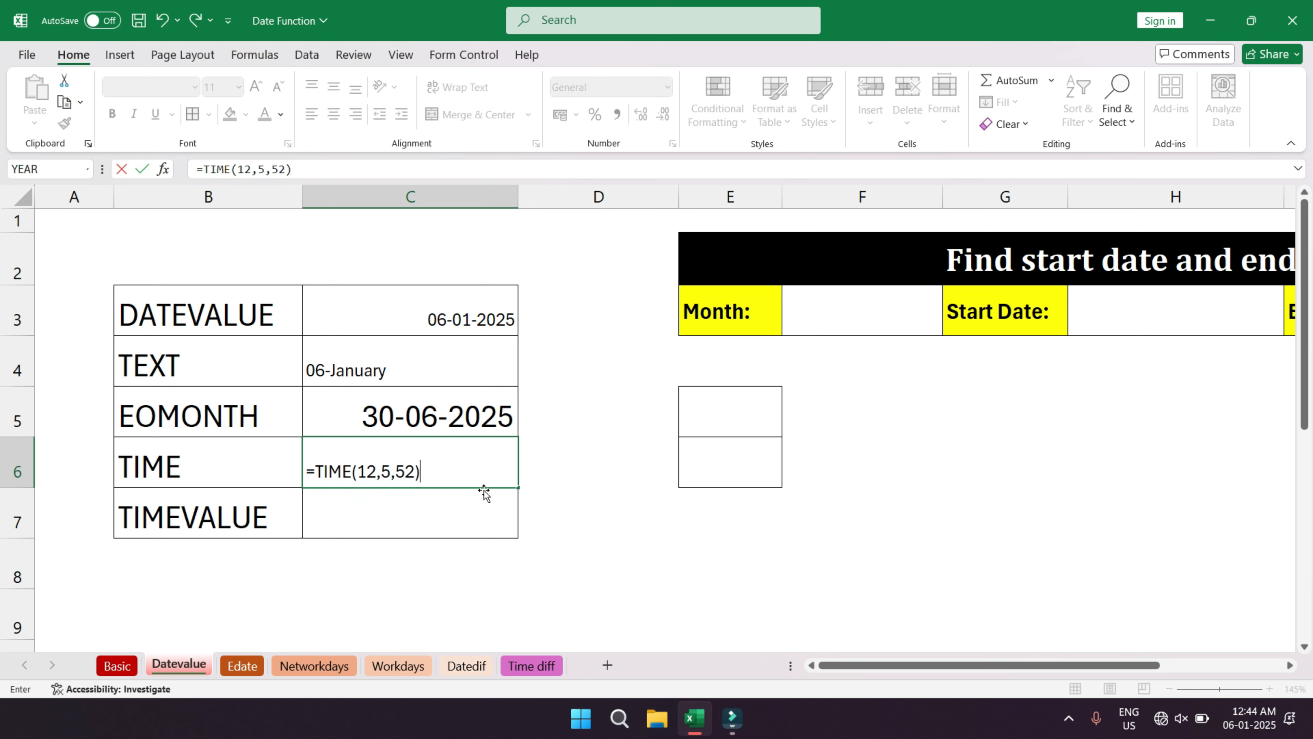
{"action": "key", "text": "Return"}
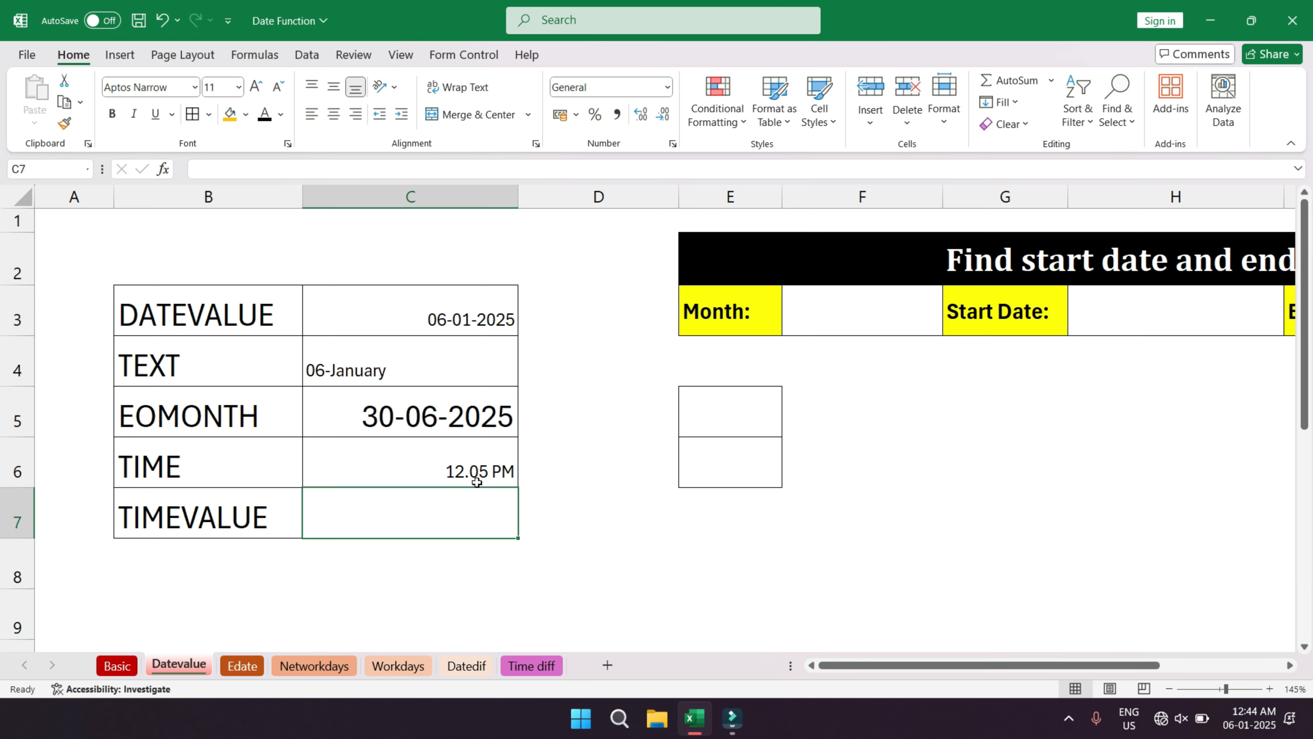
- Change the hour argument of the TIME formula in cell C6 to 24
{"action": "left_click", "coordinate": [443, 469]}
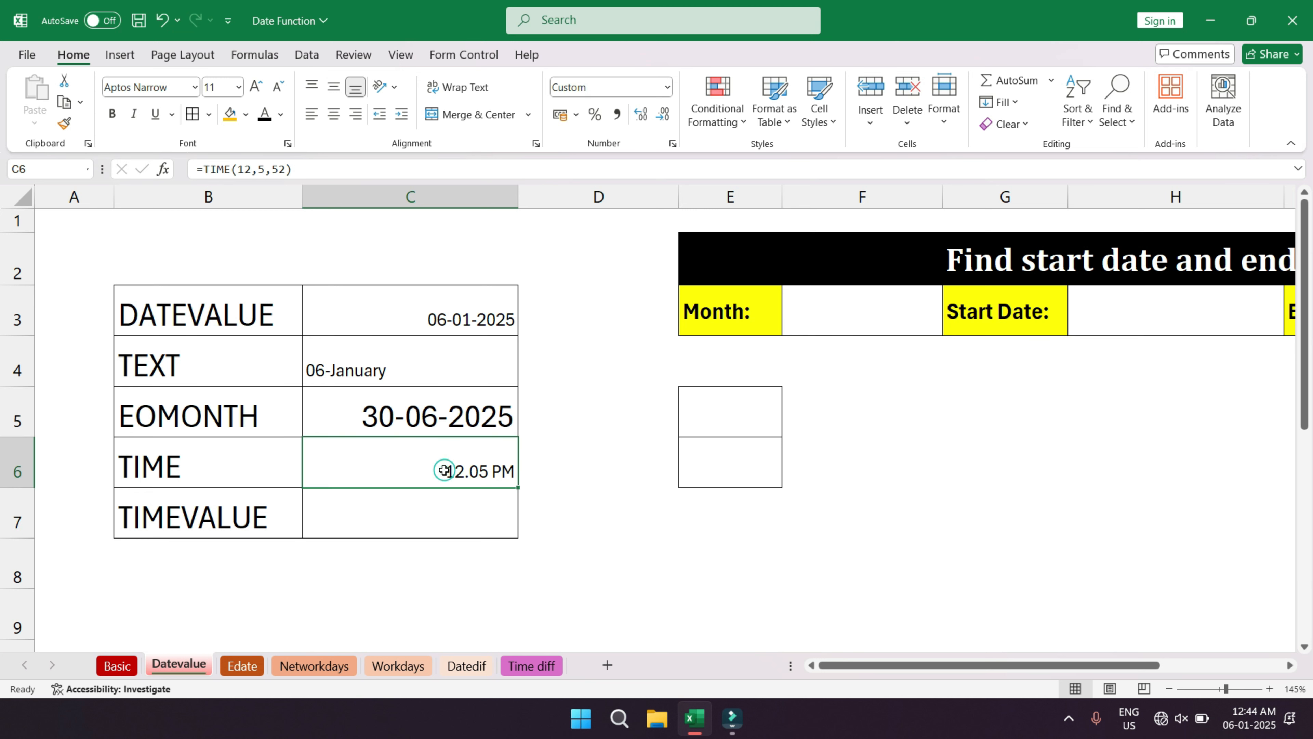
{"action": "double_click", "coordinate": [475, 471]}
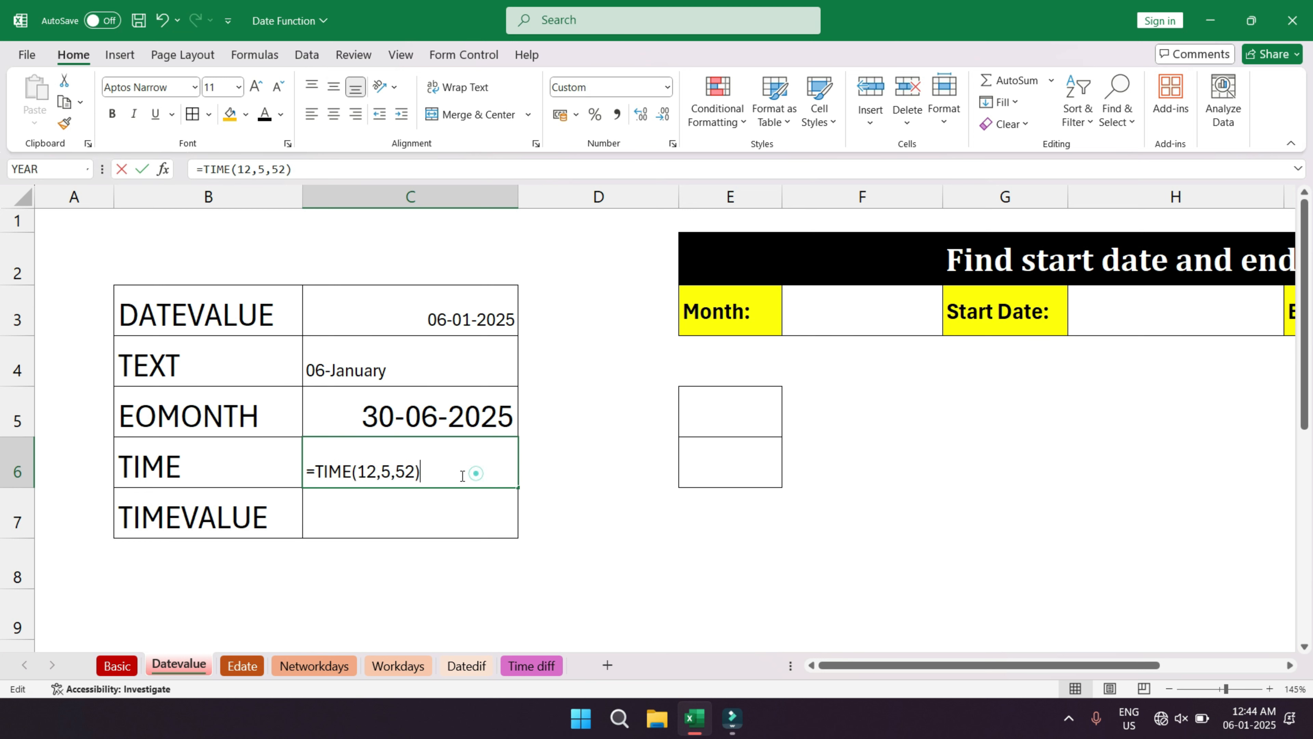
{"action": "left_click", "coordinate": [375, 472]}
{"action": "key", "text": "BackSpace"}
{"action": "key", "text": "BackSpace"}
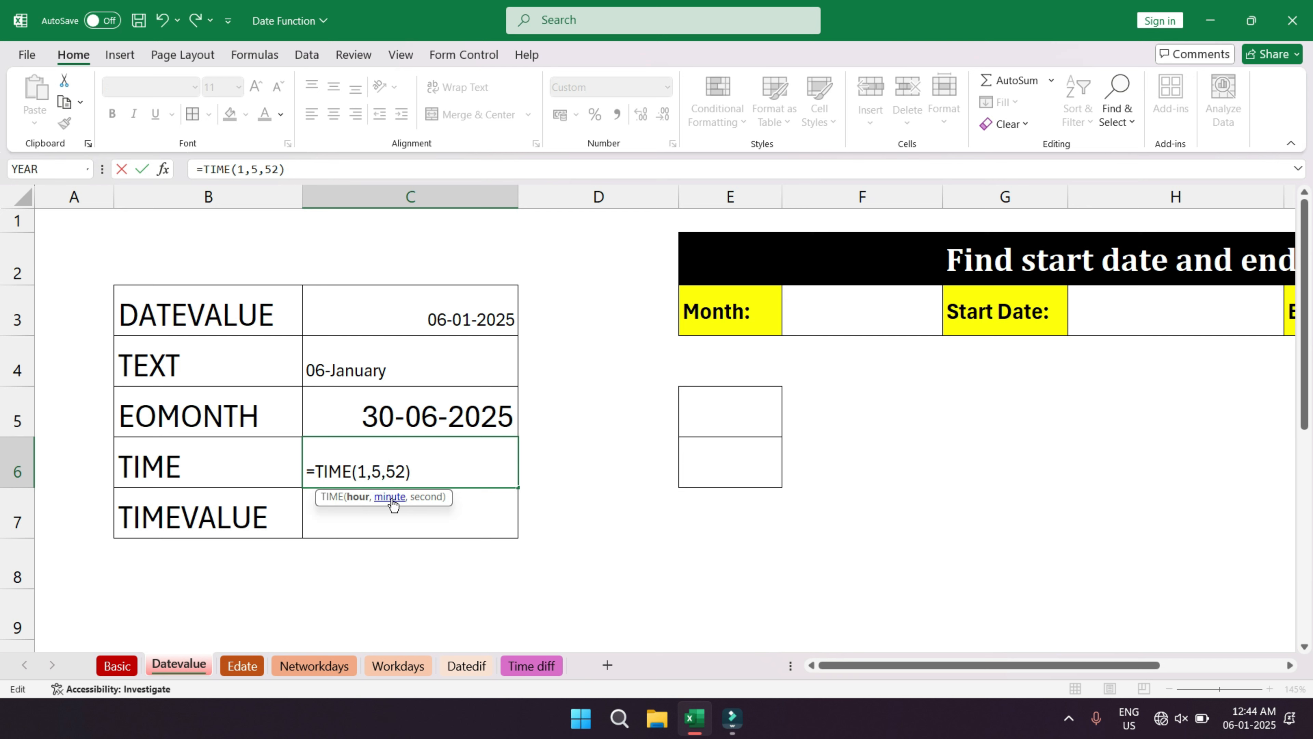
{"action": "type", "text": "24"}
{"action": "key", "text": "Return"}
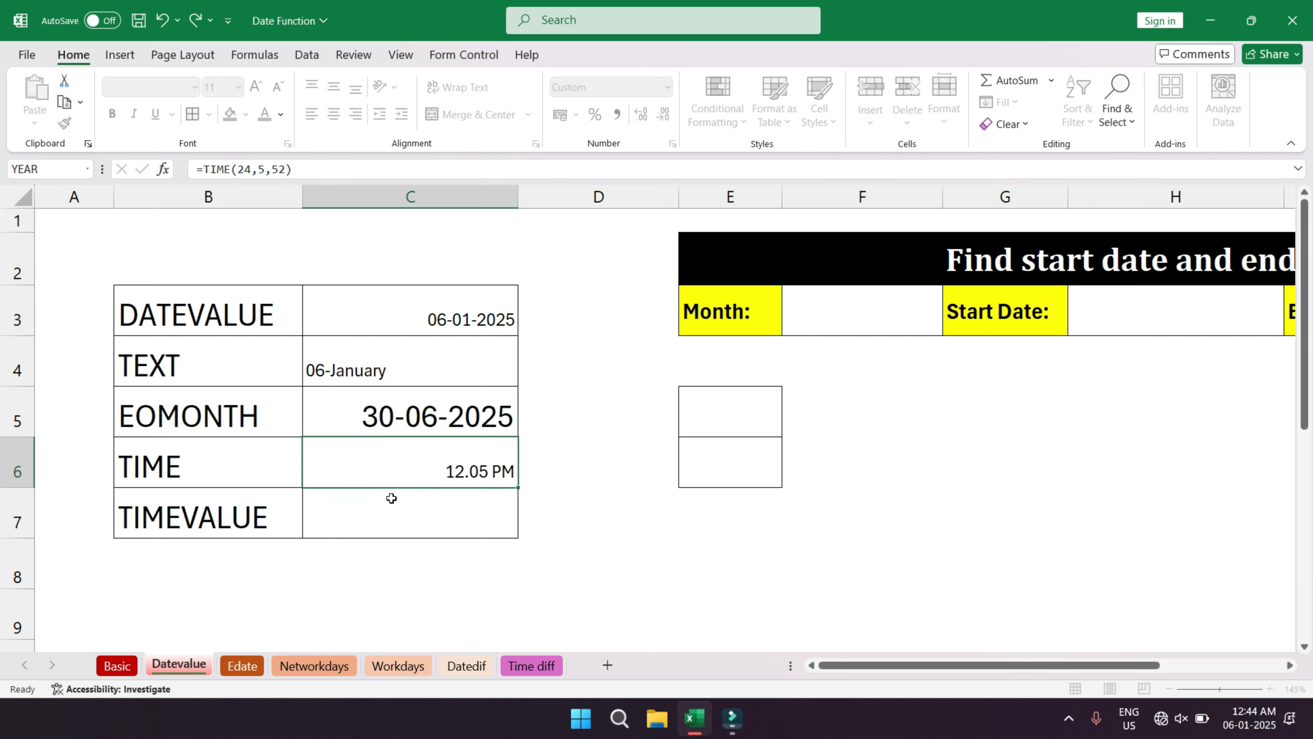
{"action": "left_click", "coordinate": [478, 470]}
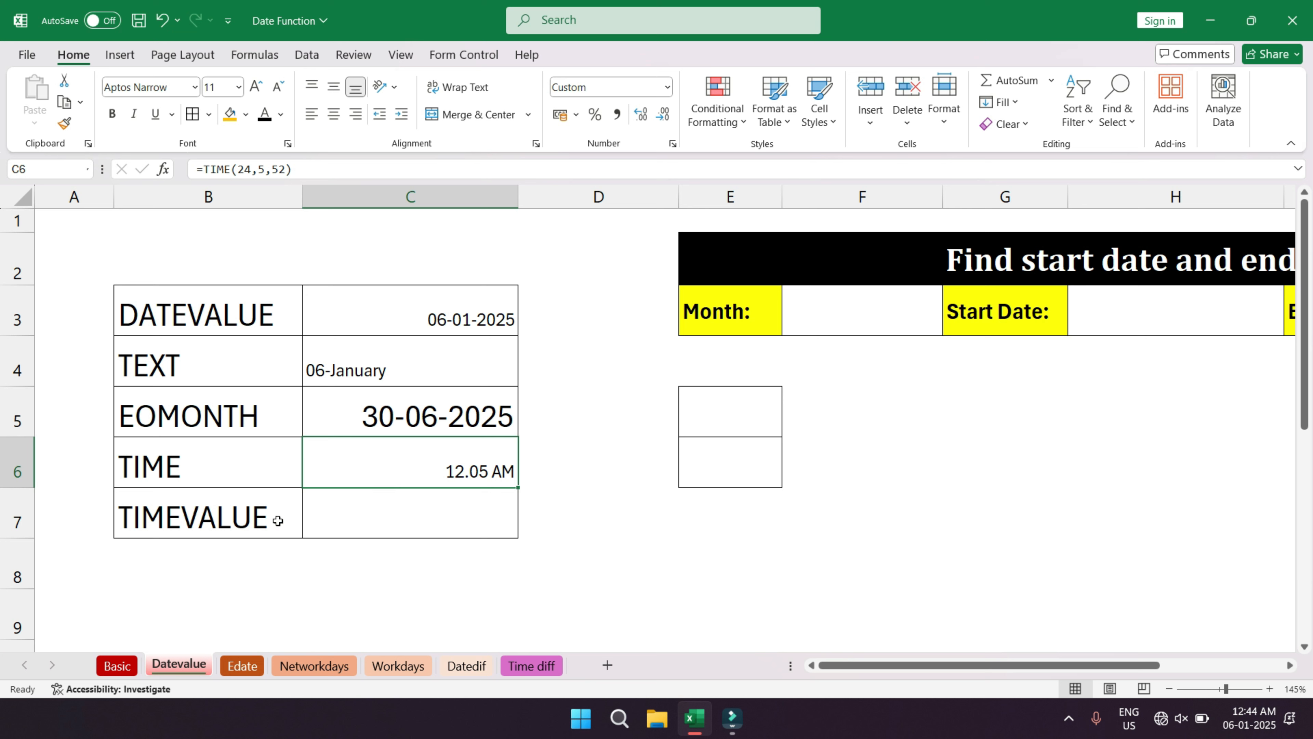
- Enter the formula =TIMEVALUE("12:50:20 AM") in cell C7 beside the TIMEVALUE label
{"action": "left_click", "coordinate": [353, 512]}
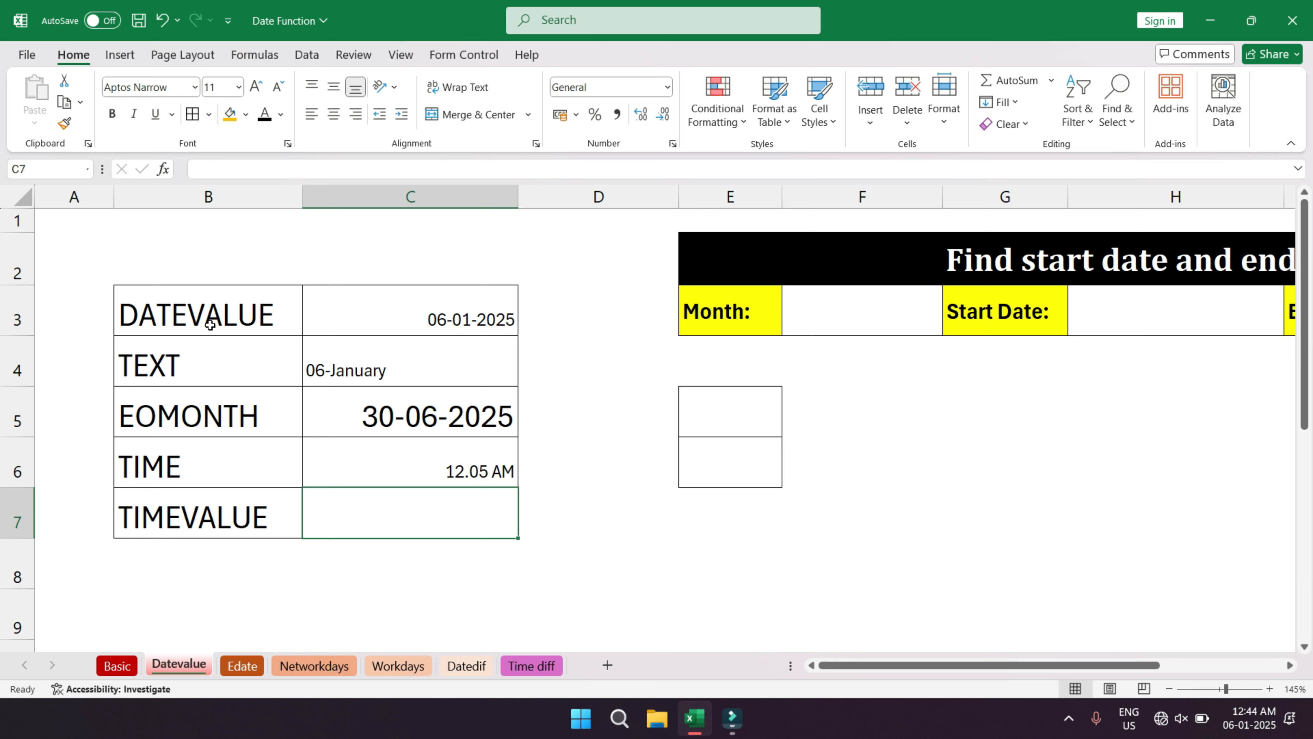
{"action": "left_click", "coordinate": [366, 508]}
{"action": "type", "text": "=timev"}
{"action": "key", "text": "Tab"}
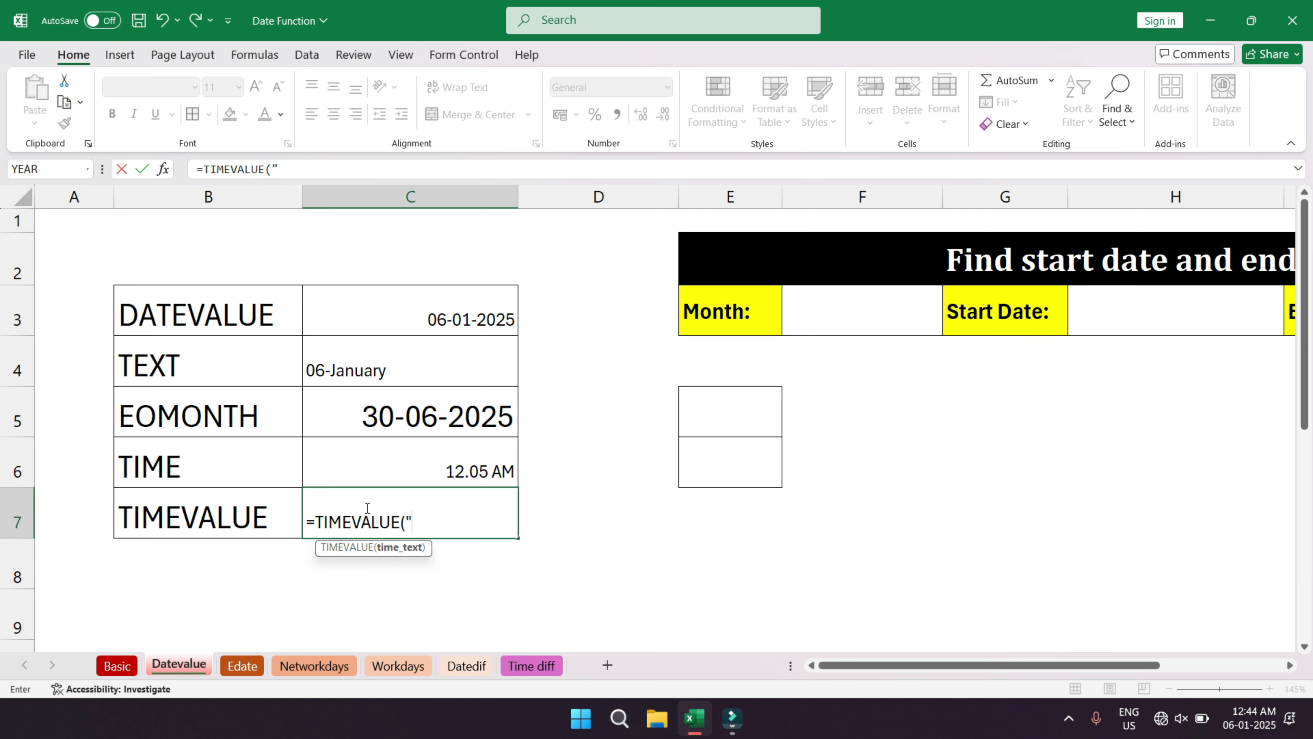
{"action": "type", "text": "\"12:50:20"}
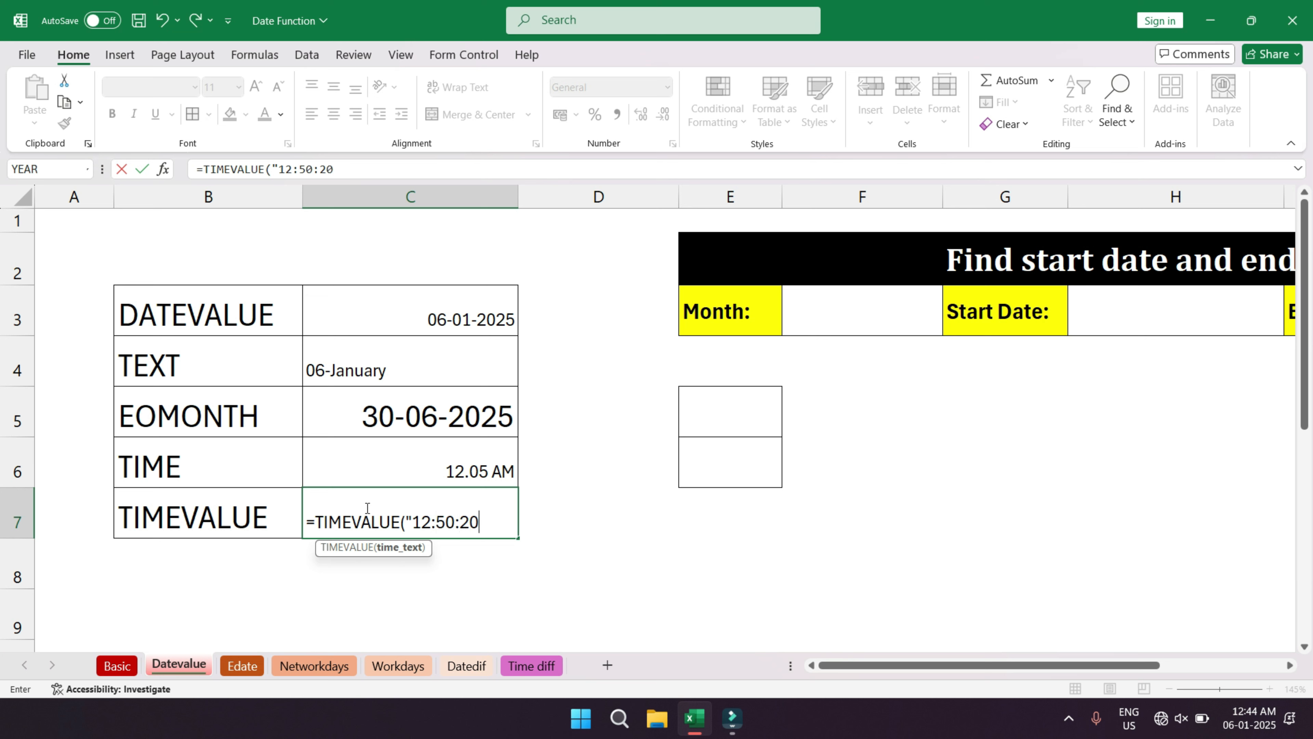
{"action": "type", "text": " AM\")"}
{"action": "key", "text": "Return"}
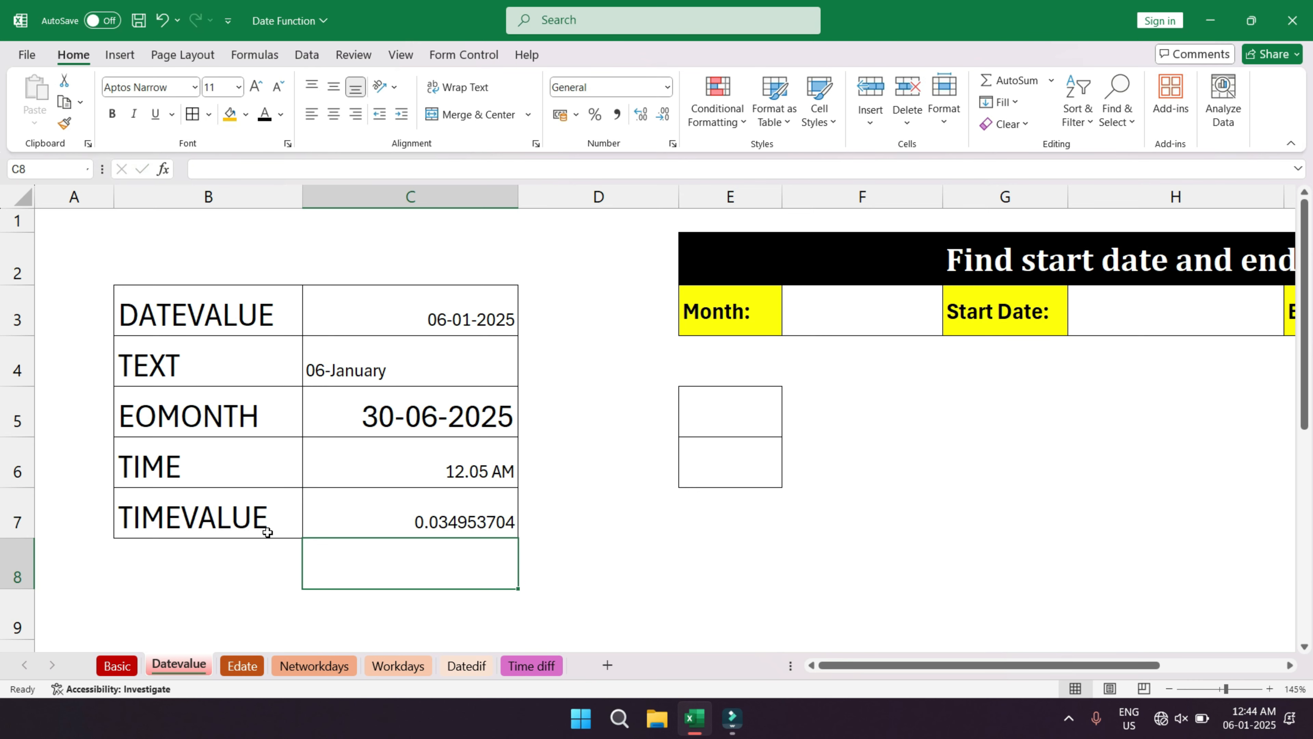
- Apply the Time number format to the TIMEVALUE result in cell C7
{"action": "left_click", "coordinate": [507, 504]}
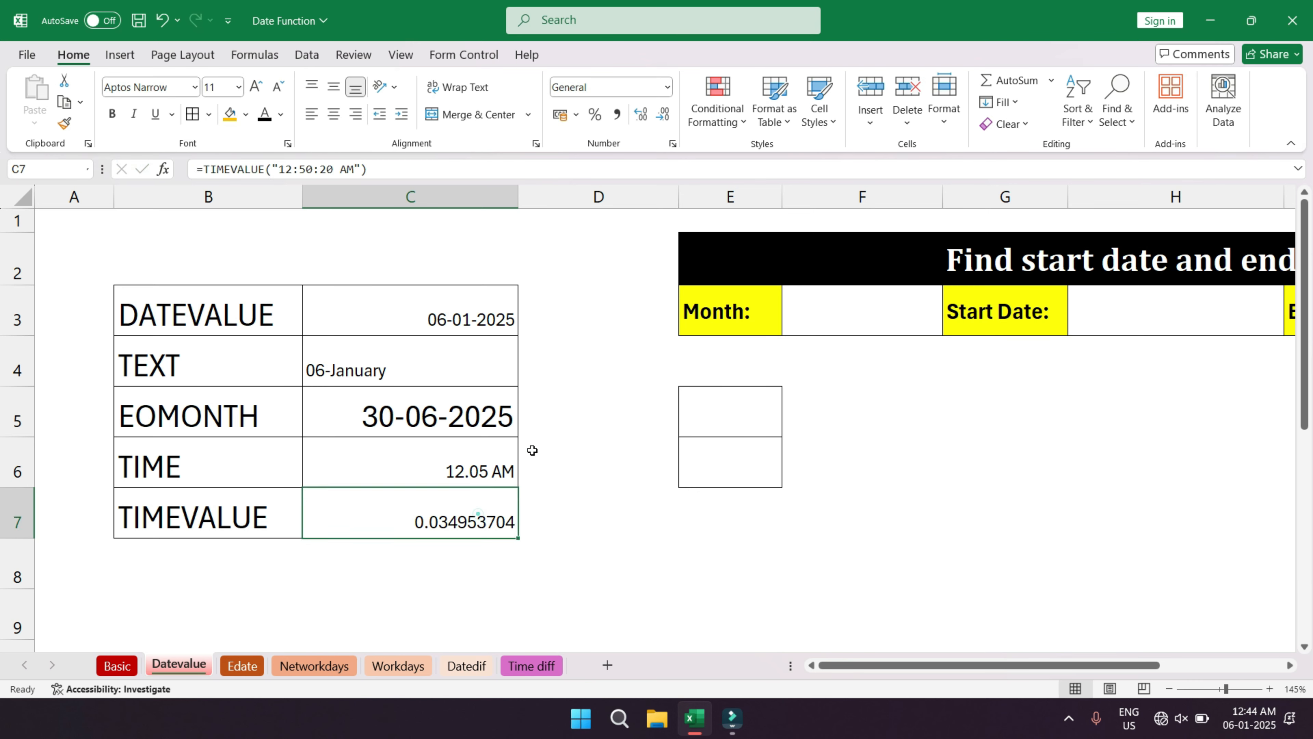
{"action": "left_click", "coordinate": [667, 86]}
{"action": "left_click", "coordinate": [625, 357]}
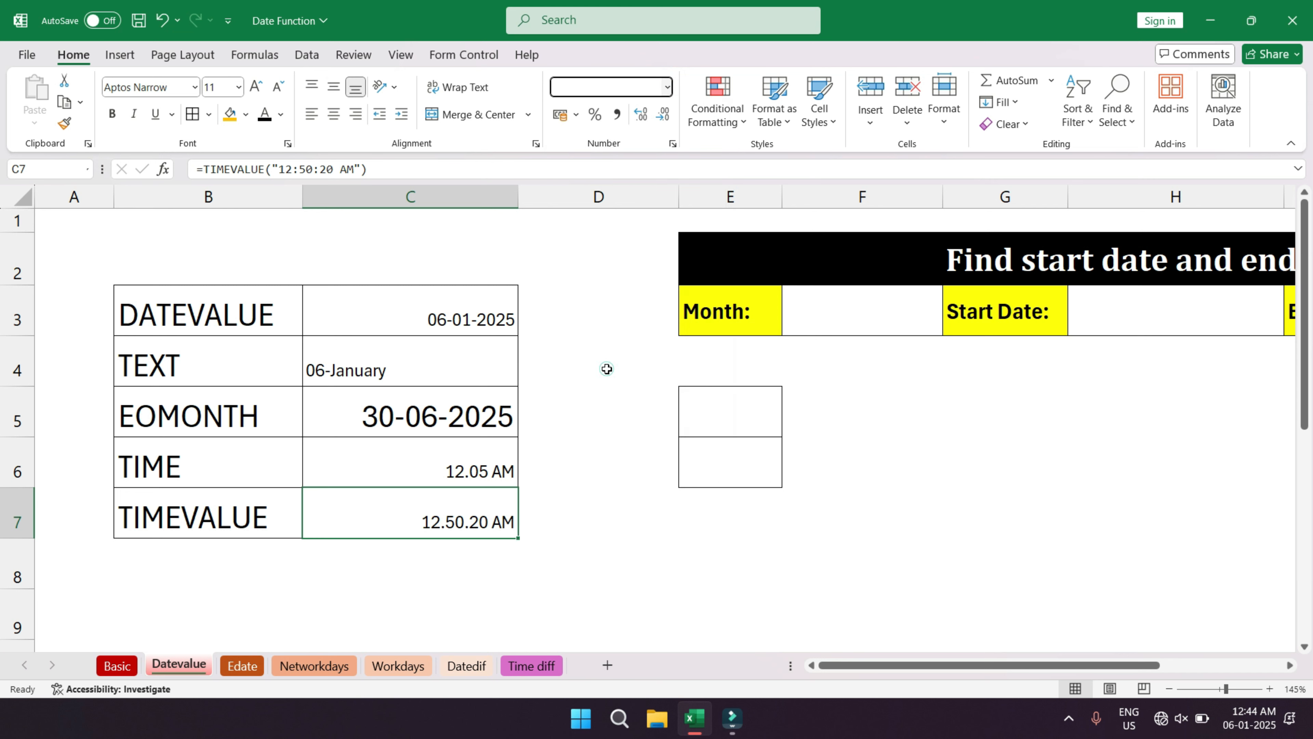
{"action": "left_click", "coordinate": [430, 514]}
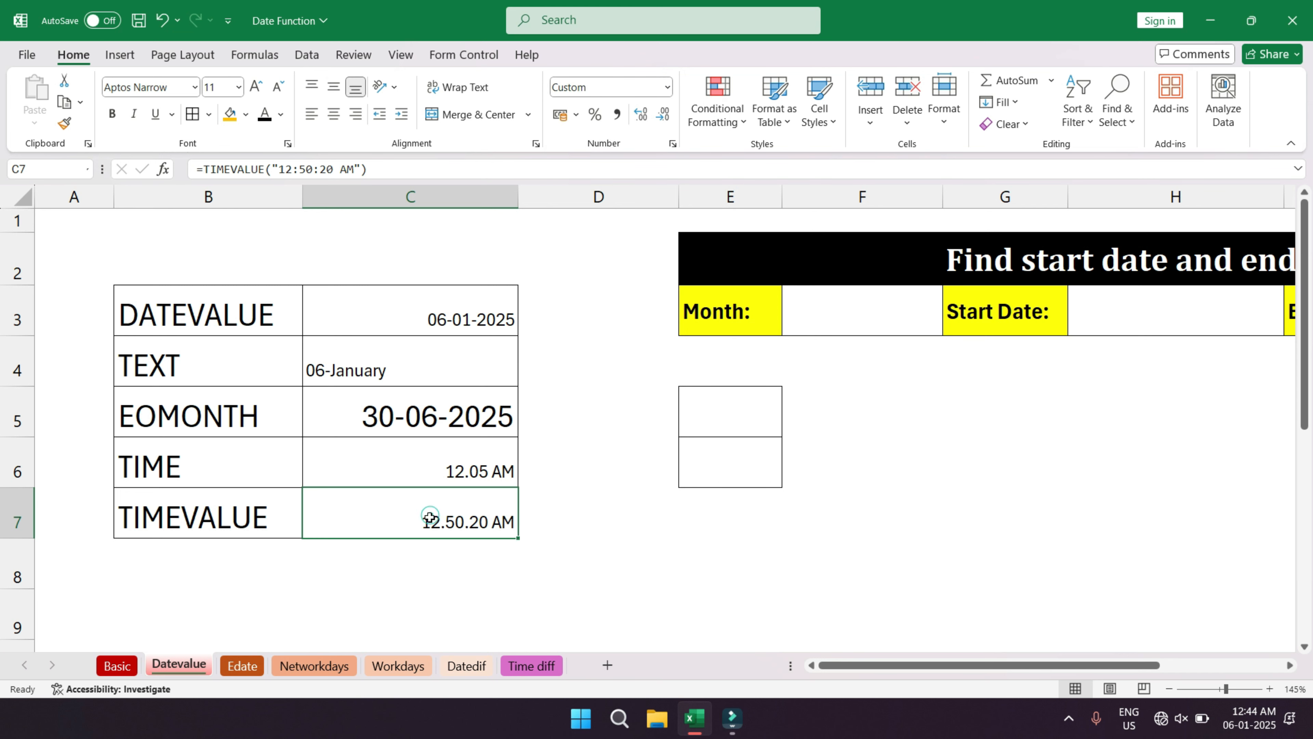
- Enter MAR as the month in cell F3 of the "Find start date and end date" table
{"action": "left_click_drag", "start_coordinate": [196, 315], "coordinate": [381, 507]}
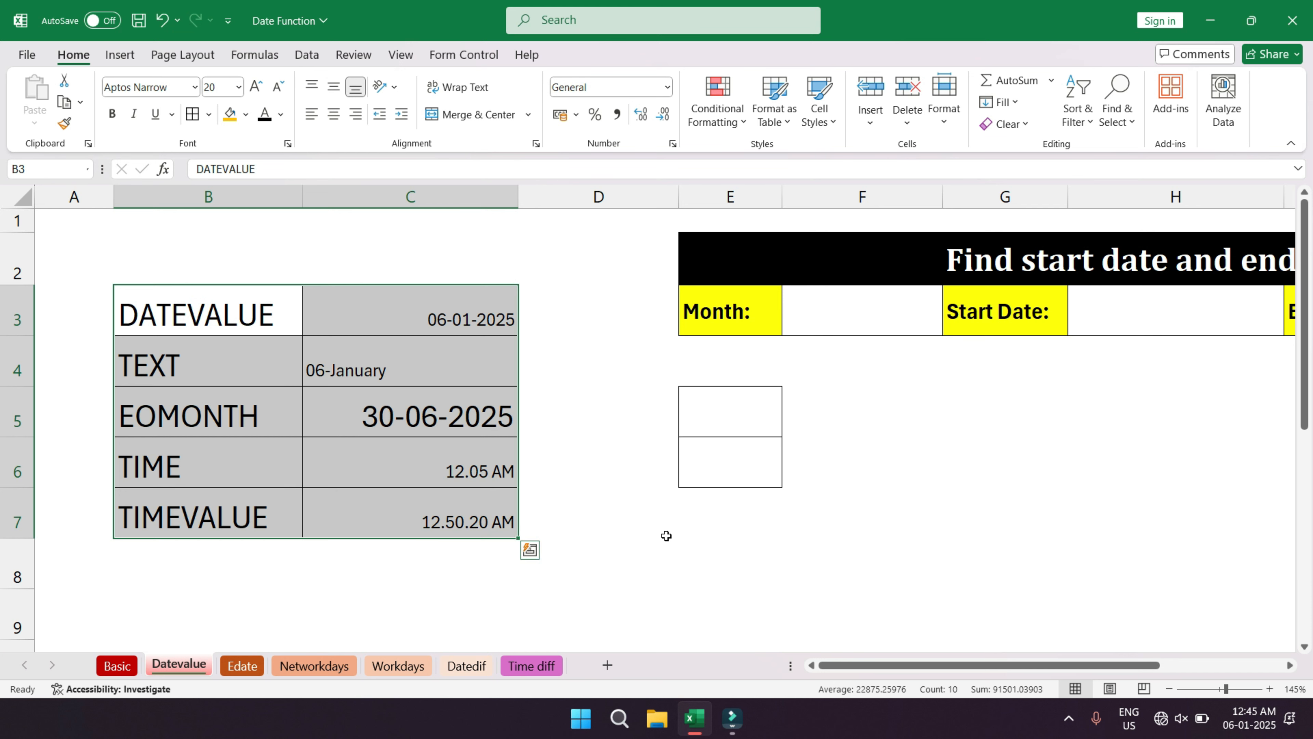
{"action": "left_click", "coordinate": [1170, 689]}
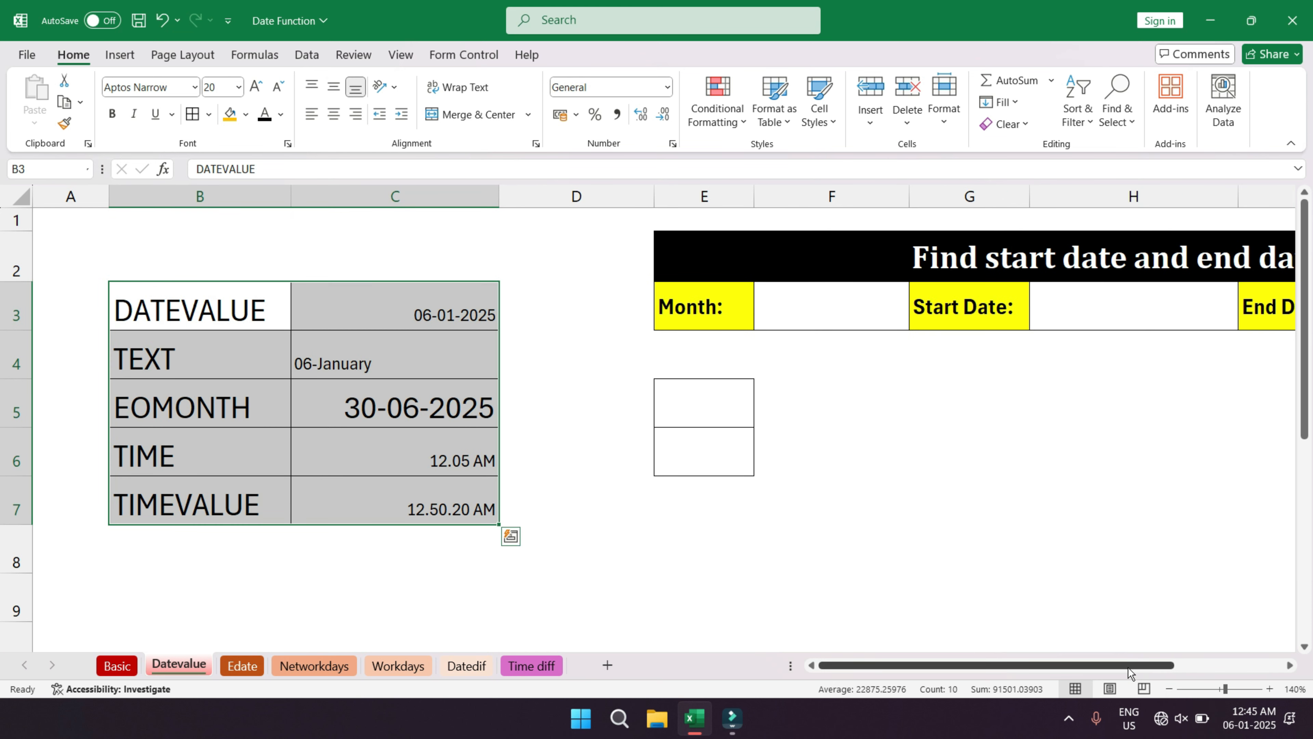
{"action": "left_click_drag", "start_coordinate": [907, 666], "coordinate": [1017, 669]}
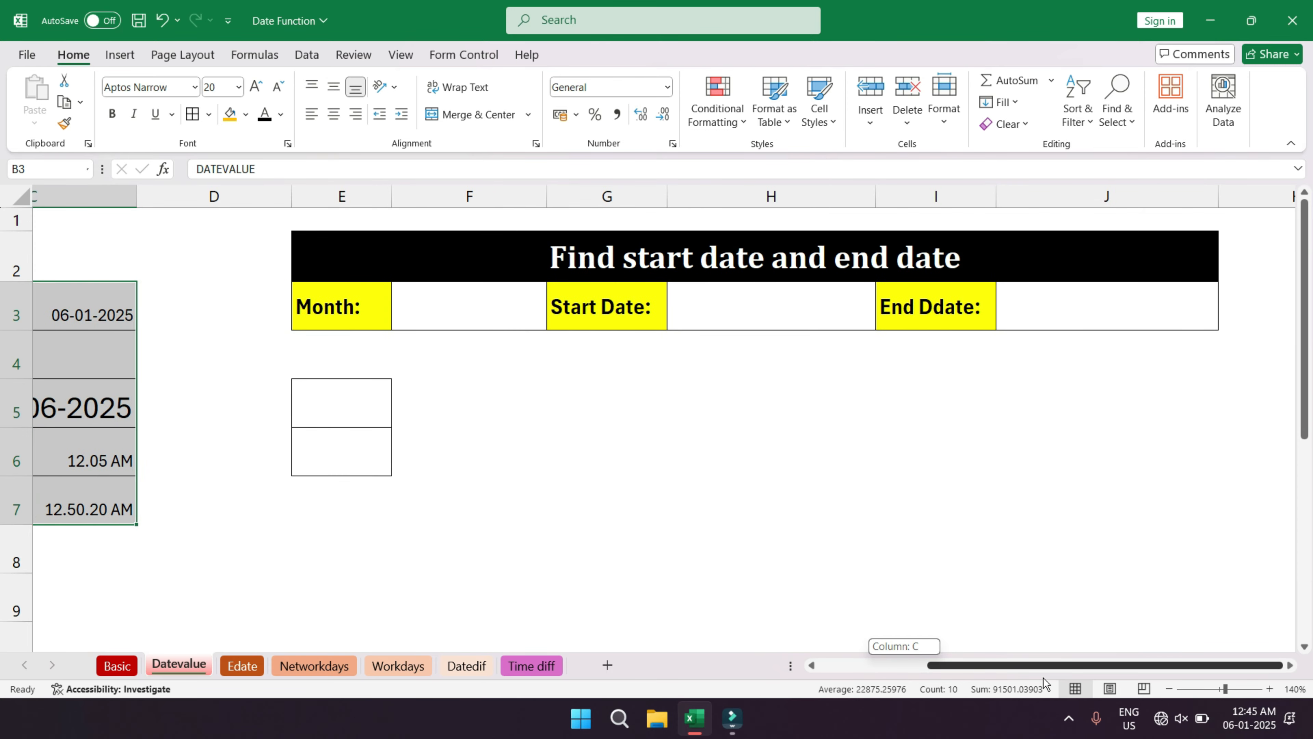
{"action": "left_click", "coordinate": [692, 432]}
{"action": "left_click", "coordinate": [411, 308]}
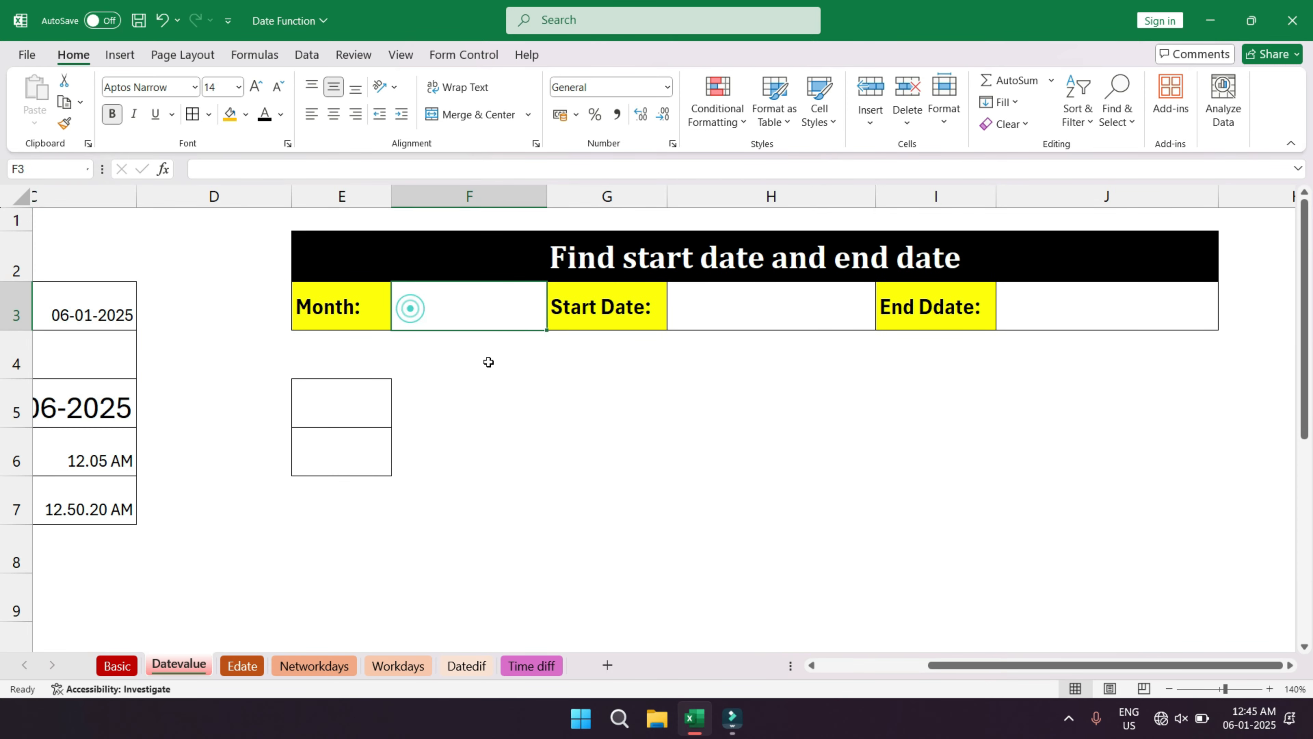
{"action": "type", "text": "MAR"}
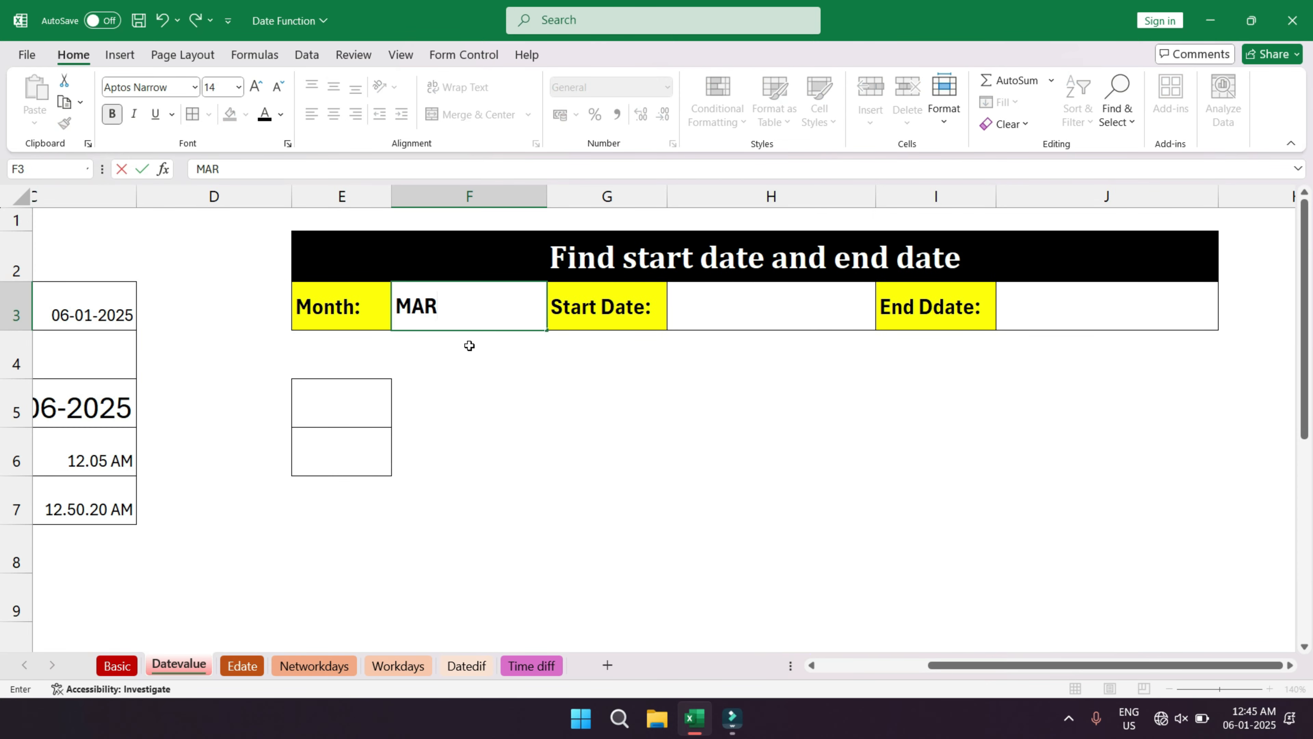
{"action": "left_click", "coordinate": [600, 317]}
- Enter 1-3-2025 as the start date in cell H3 for the month of March
{"action": "left_click", "coordinate": [709, 303]}
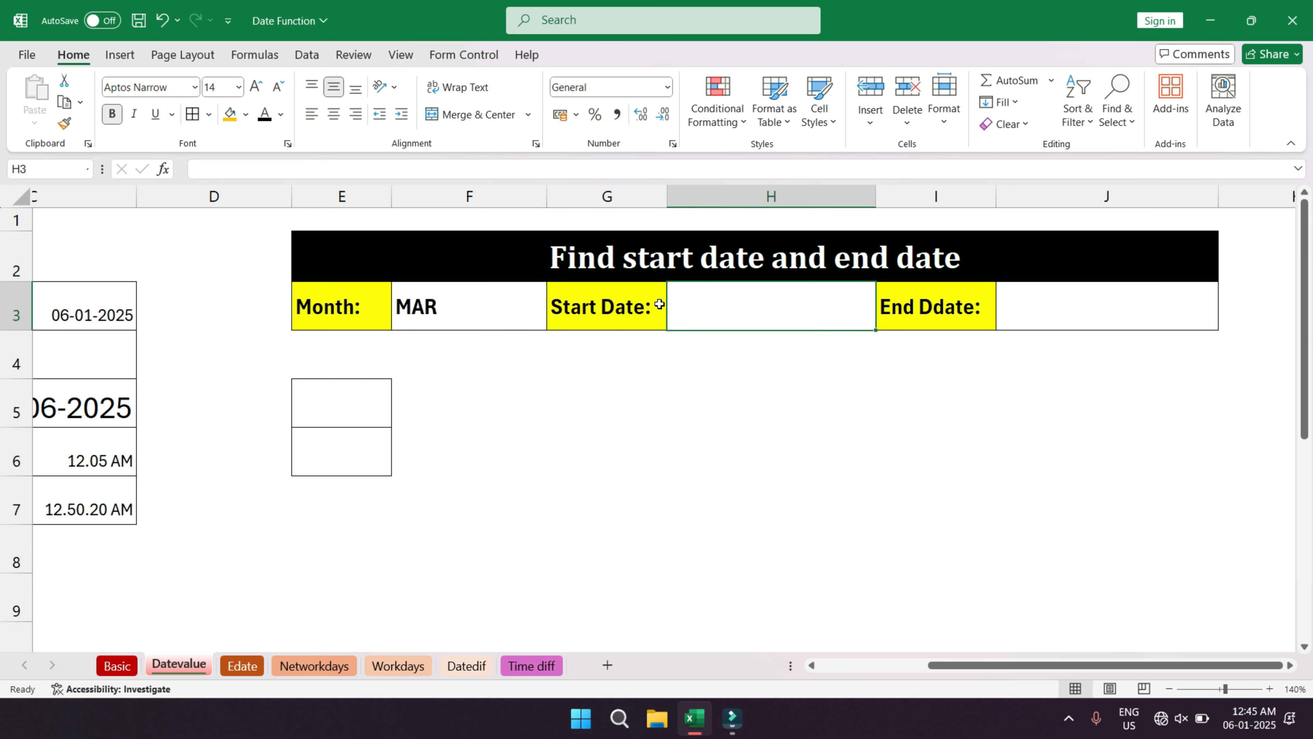
{"action": "left_click", "coordinate": [696, 298]}
{"action": "left_click", "coordinate": [693, 315]}
{"action": "left_click", "coordinate": [431, 310]}
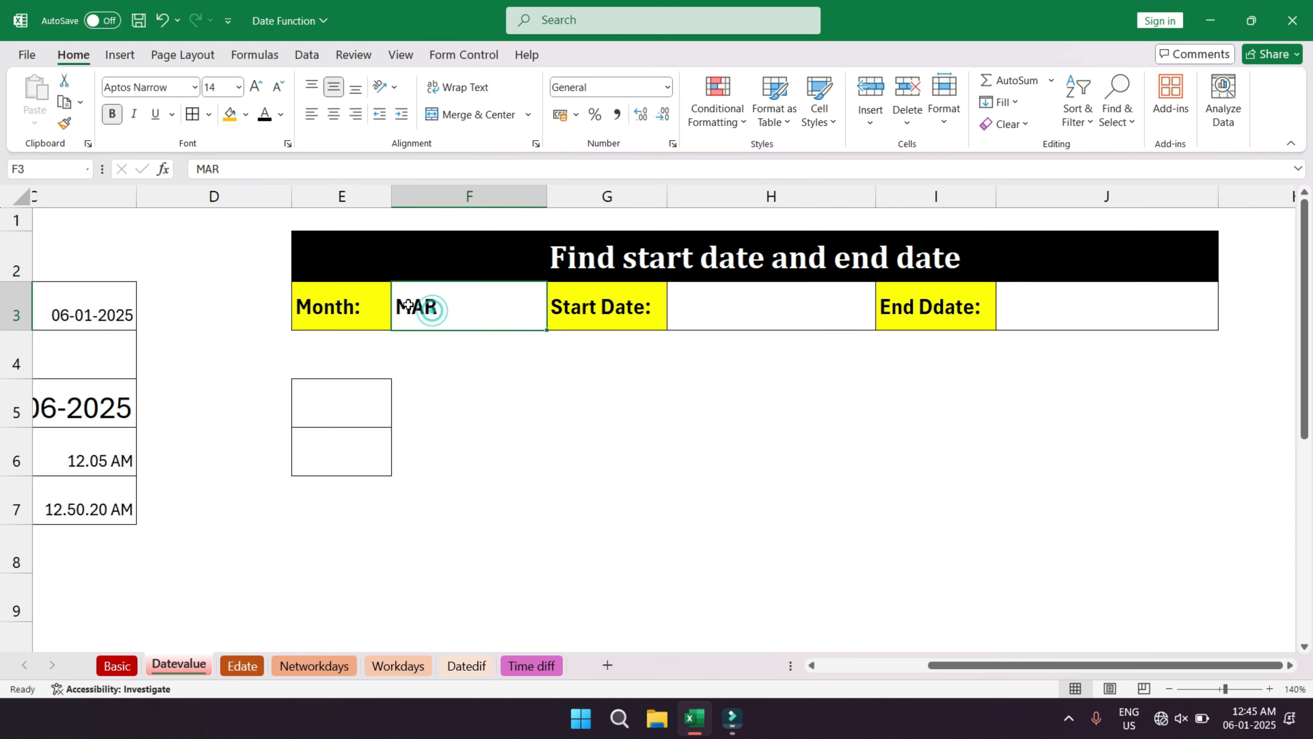
{"action": "left_click", "coordinate": [715, 297]}
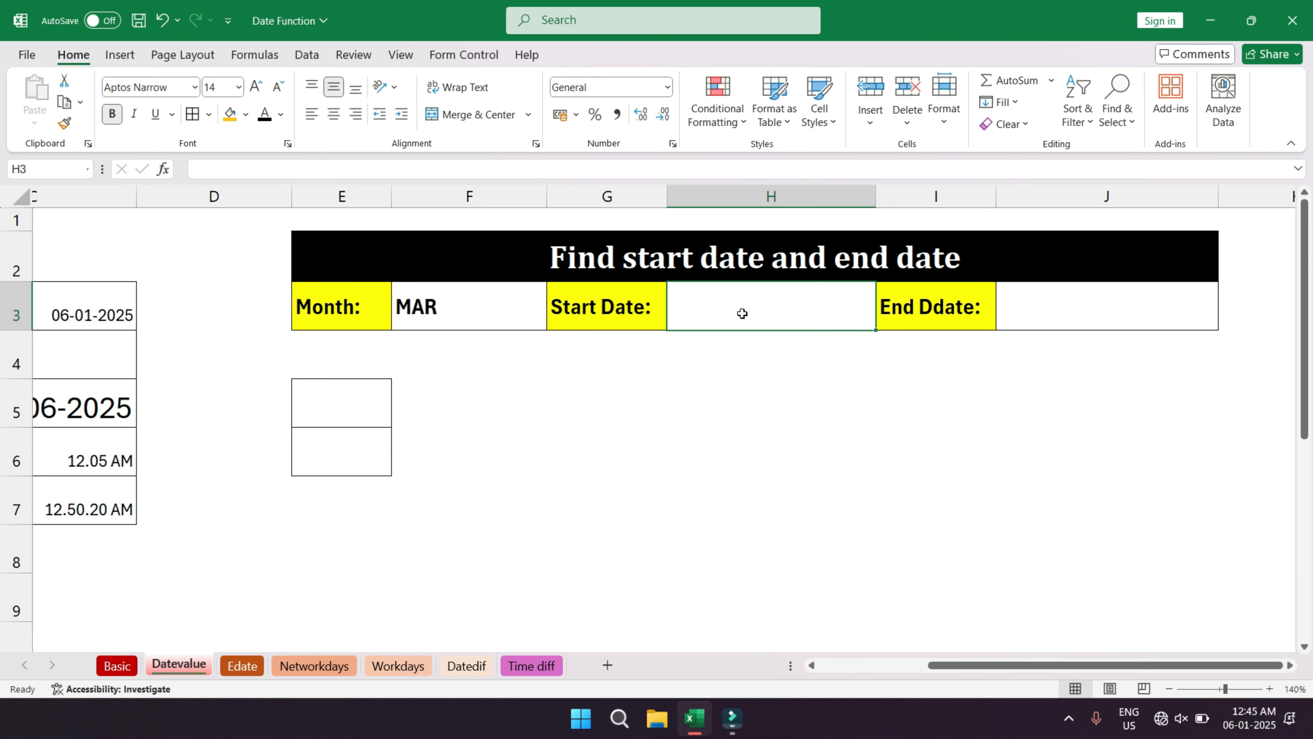
{"action": "type", "text": "1-03-"}
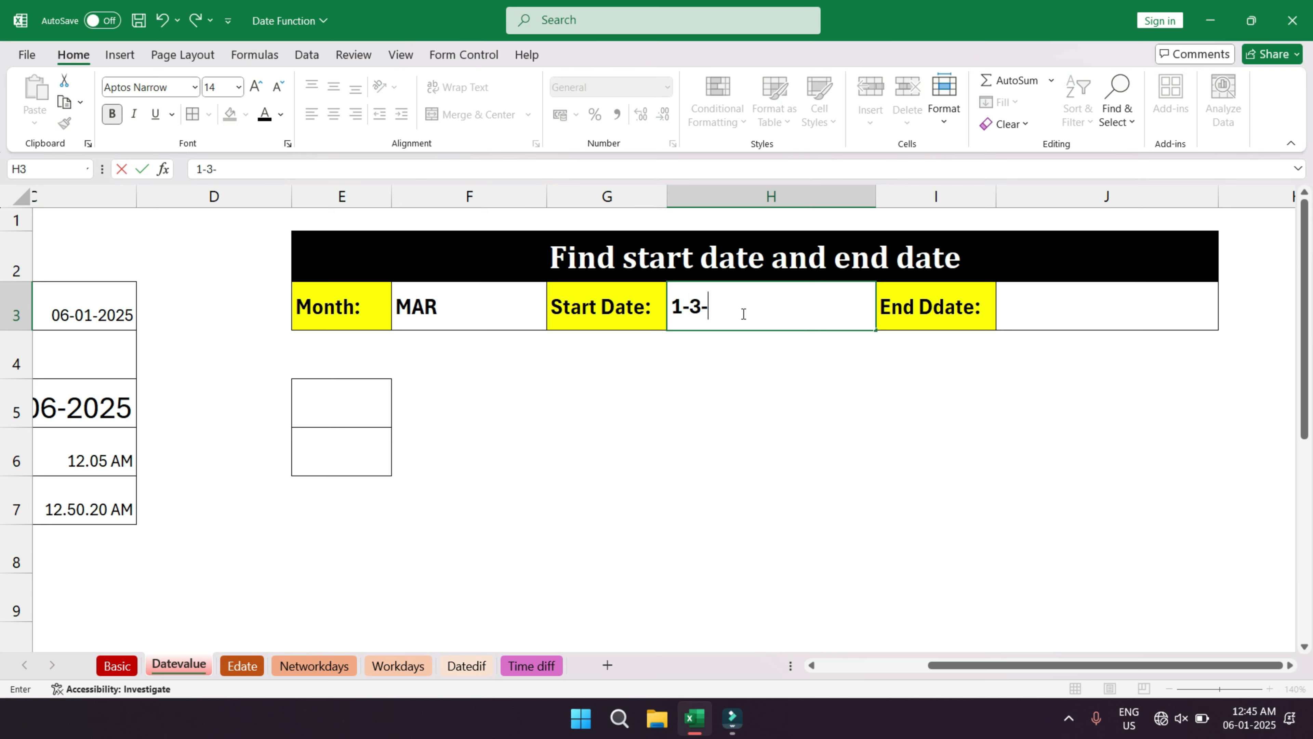
{"action": "type", "text": "2025"}
{"action": "key", "text": "Return"}
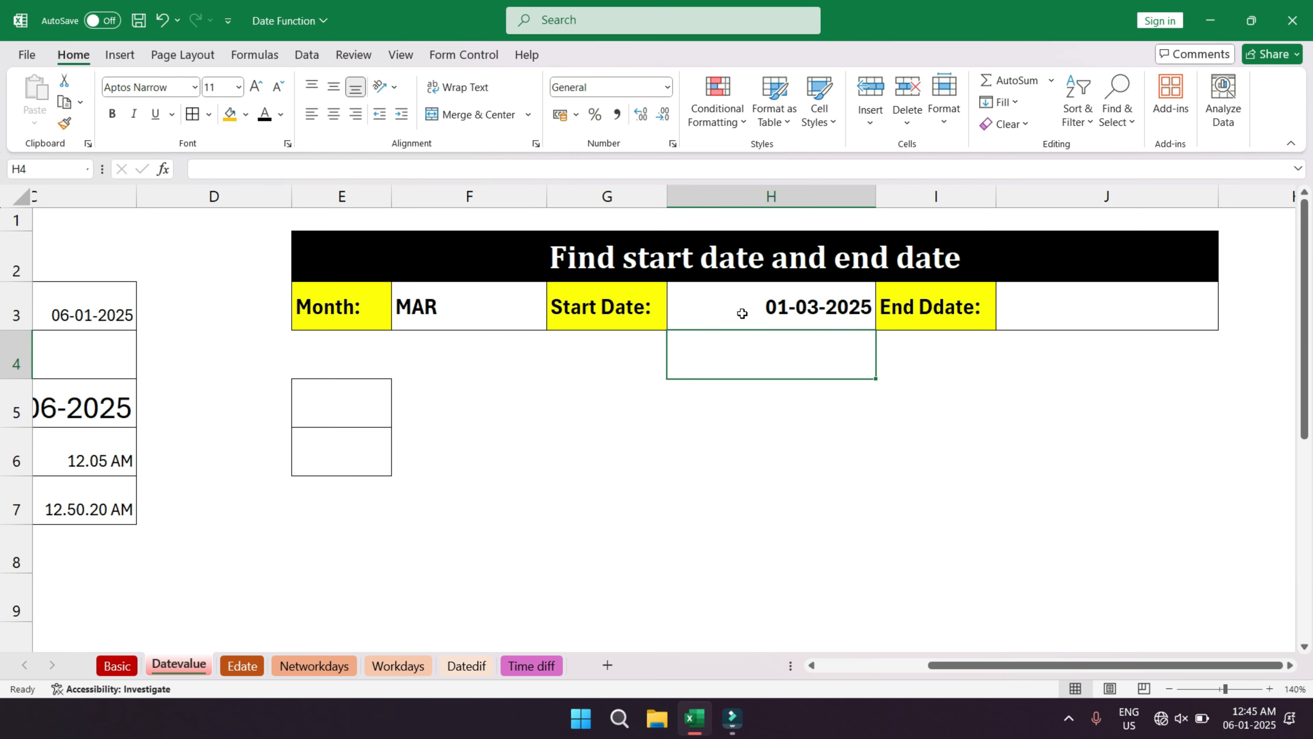
- Change the month in cell F3 to FEB and check the start date cell against it
{"action": "left_click", "coordinate": [444, 299]}
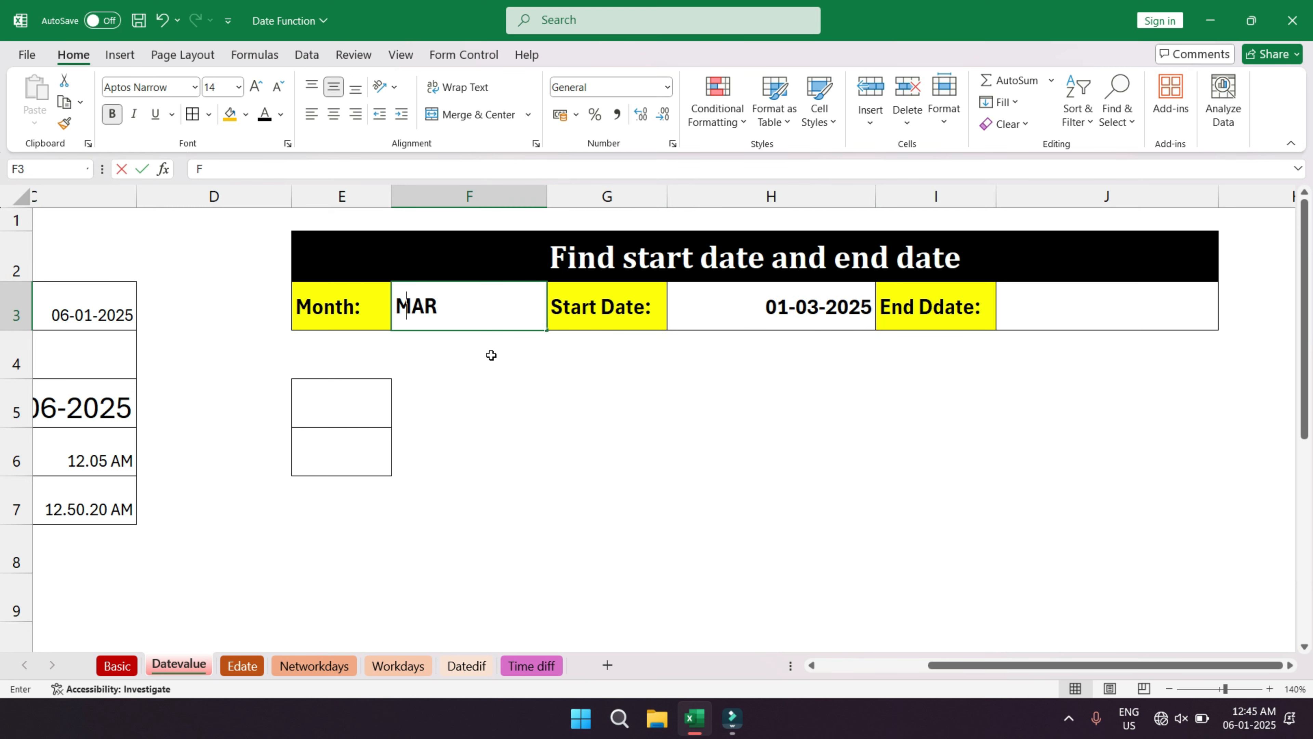
{"action": "type", "text": "FEM"}
{"action": "key", "text": "BackSpace"}
{"action": "type", "text": "B"}
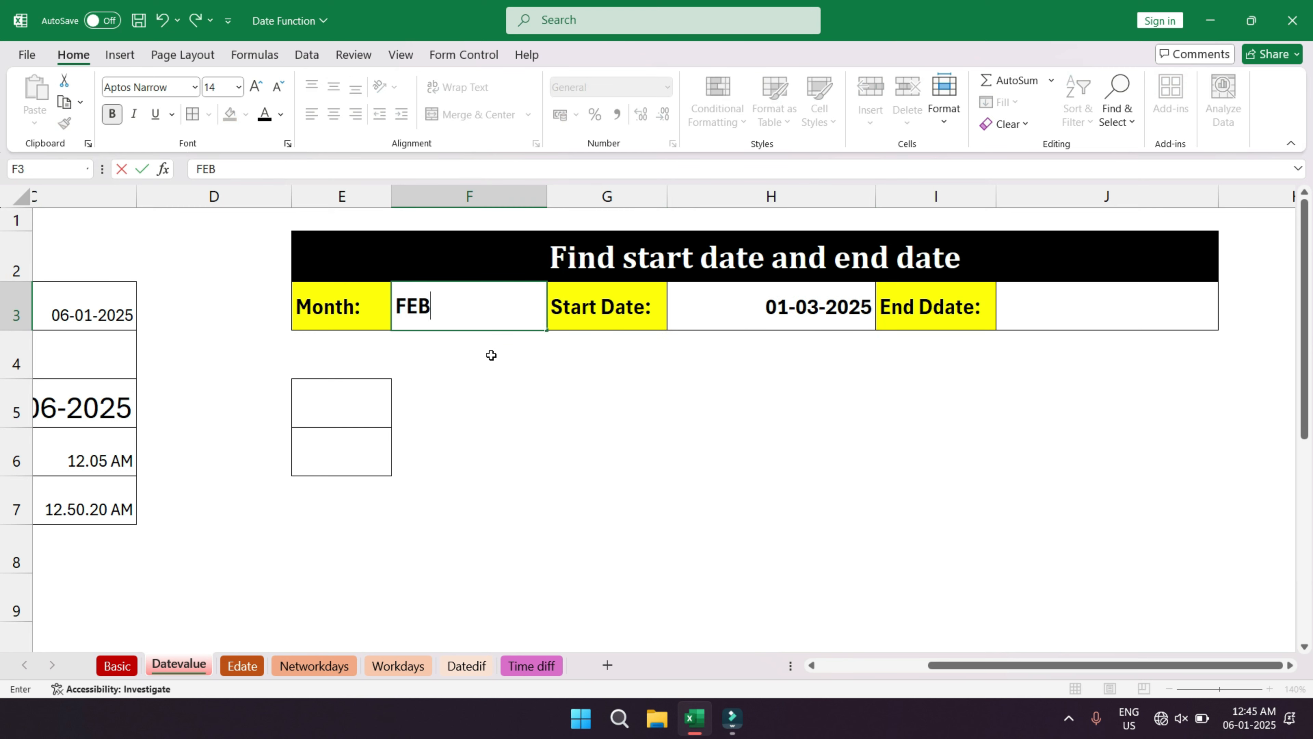
{"action": "key", "text": "Return"}
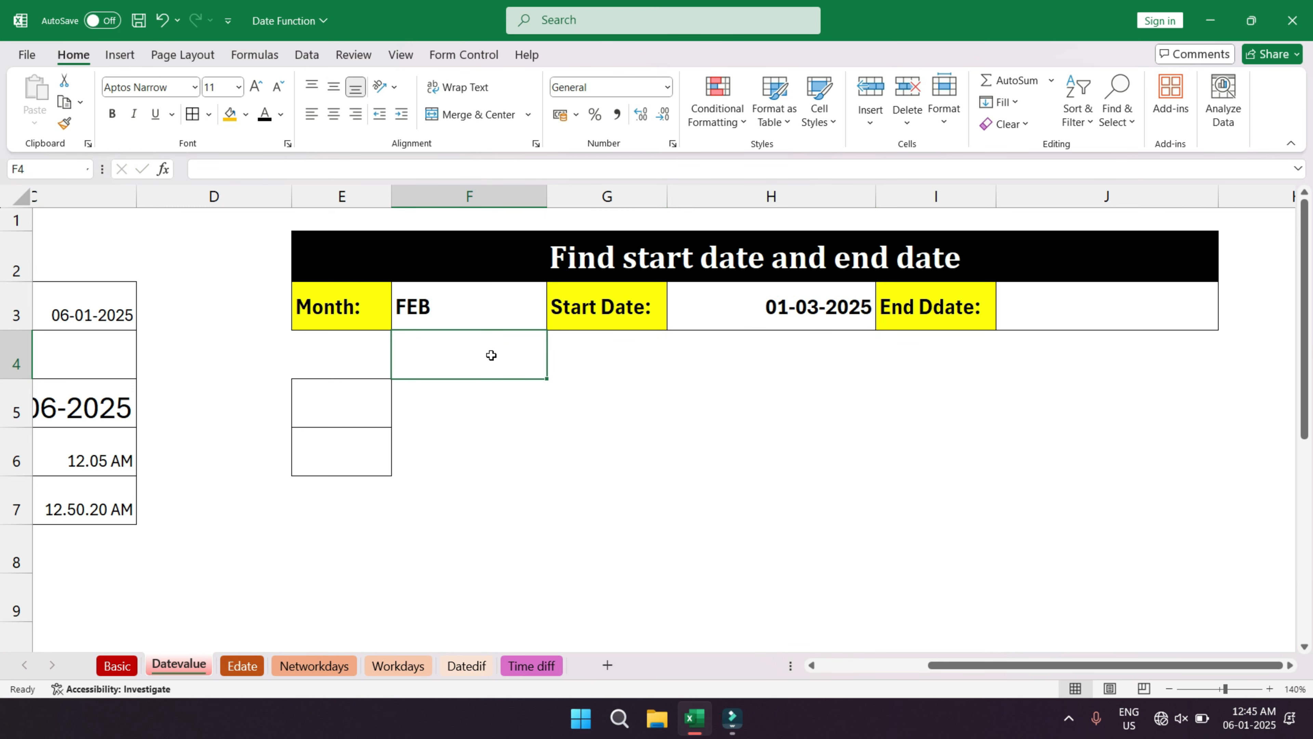
{"action": "left_click", "coordinate": [800, 309]}
{"action": "left_click", "coordinate": [450, 308]}
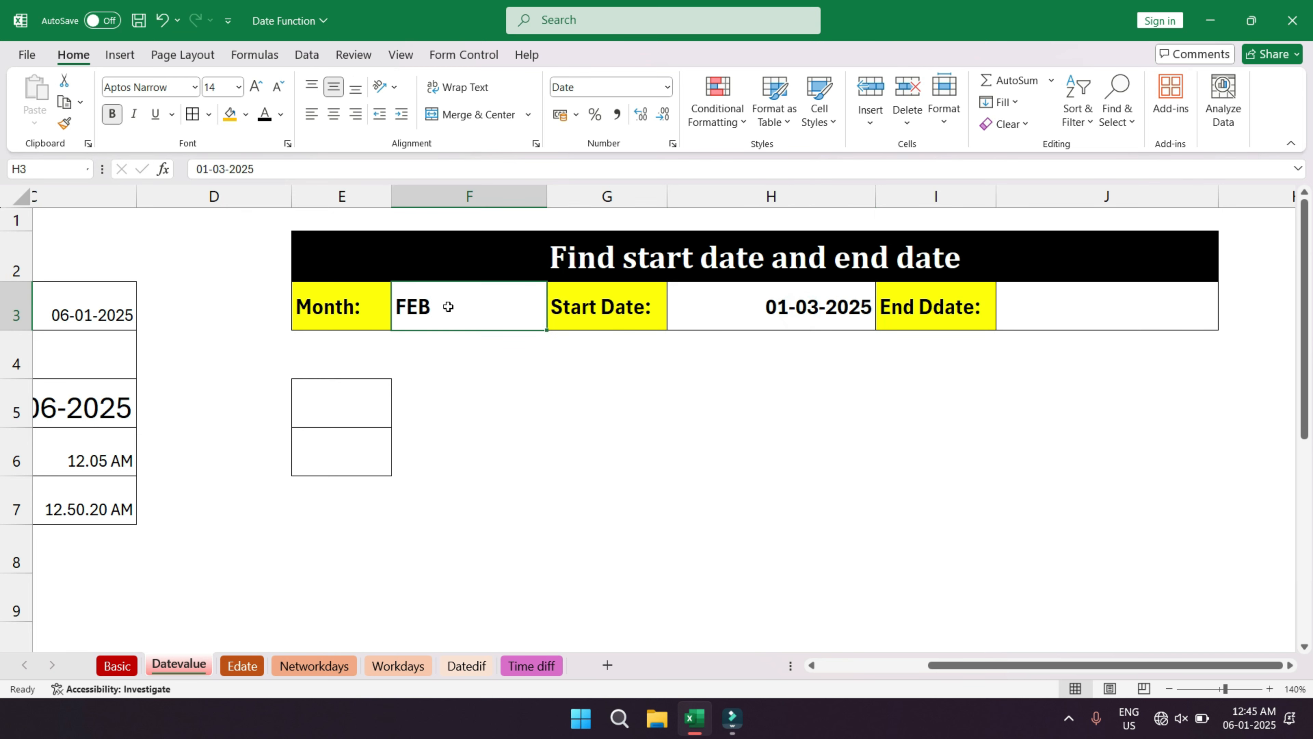
- Replace the start date in cell H3 with the formula =DATEVALUE(1&F3)
{"action": "left_click", "coordinate": [754, 325]}
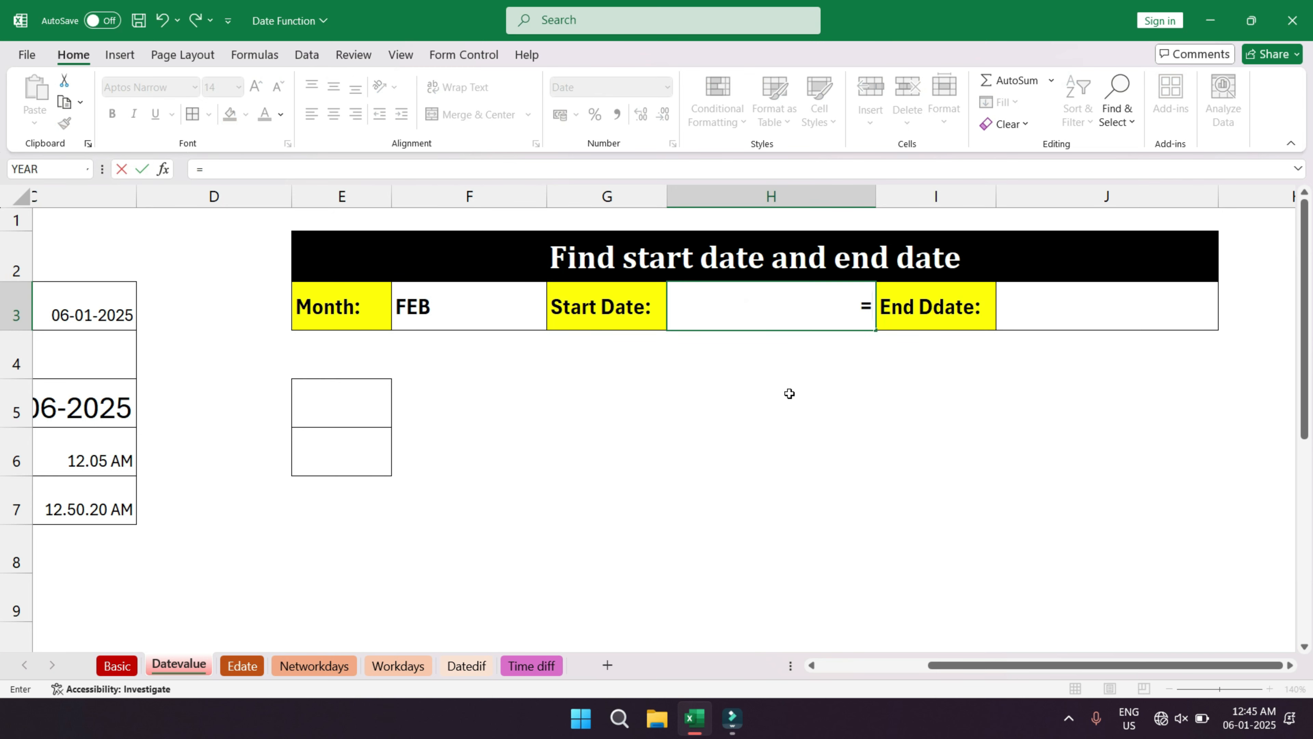
{"action": "type", "text": "dateva"}
{"action": "key", "text": "Tab"}
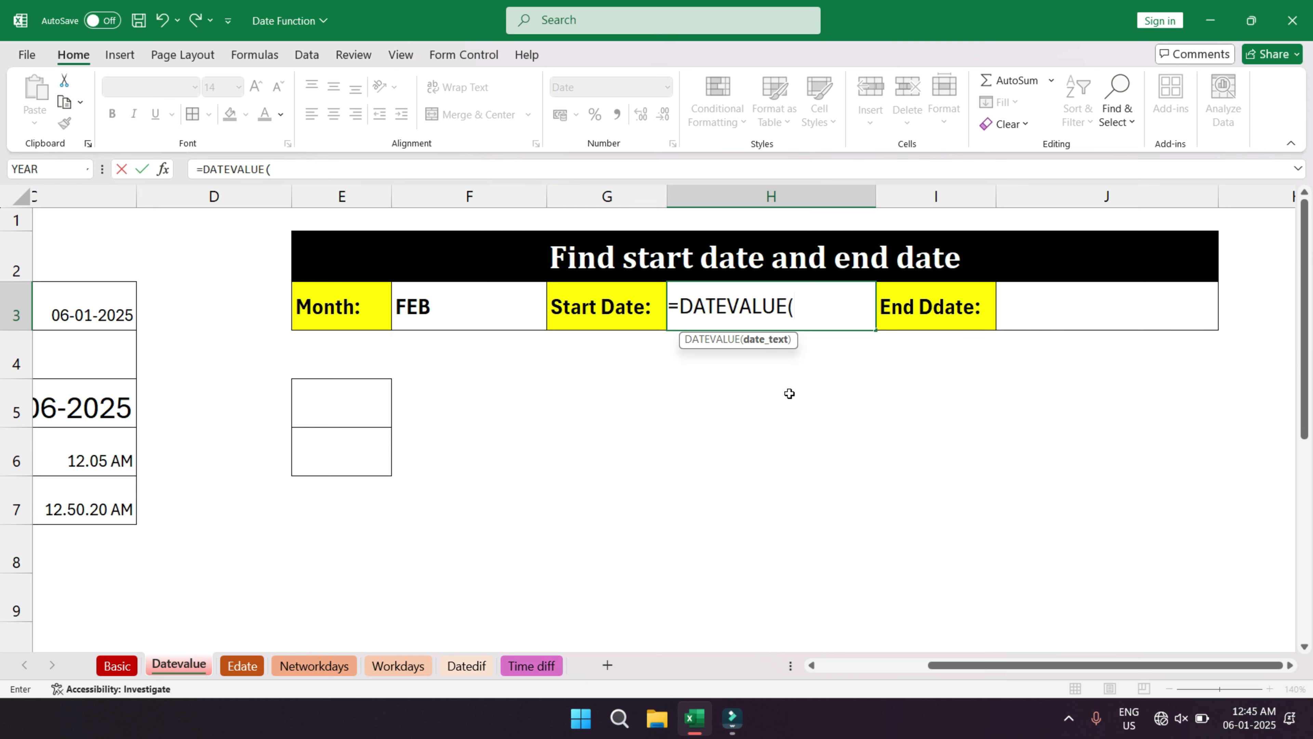
{"action": "key", "text": "Left"}
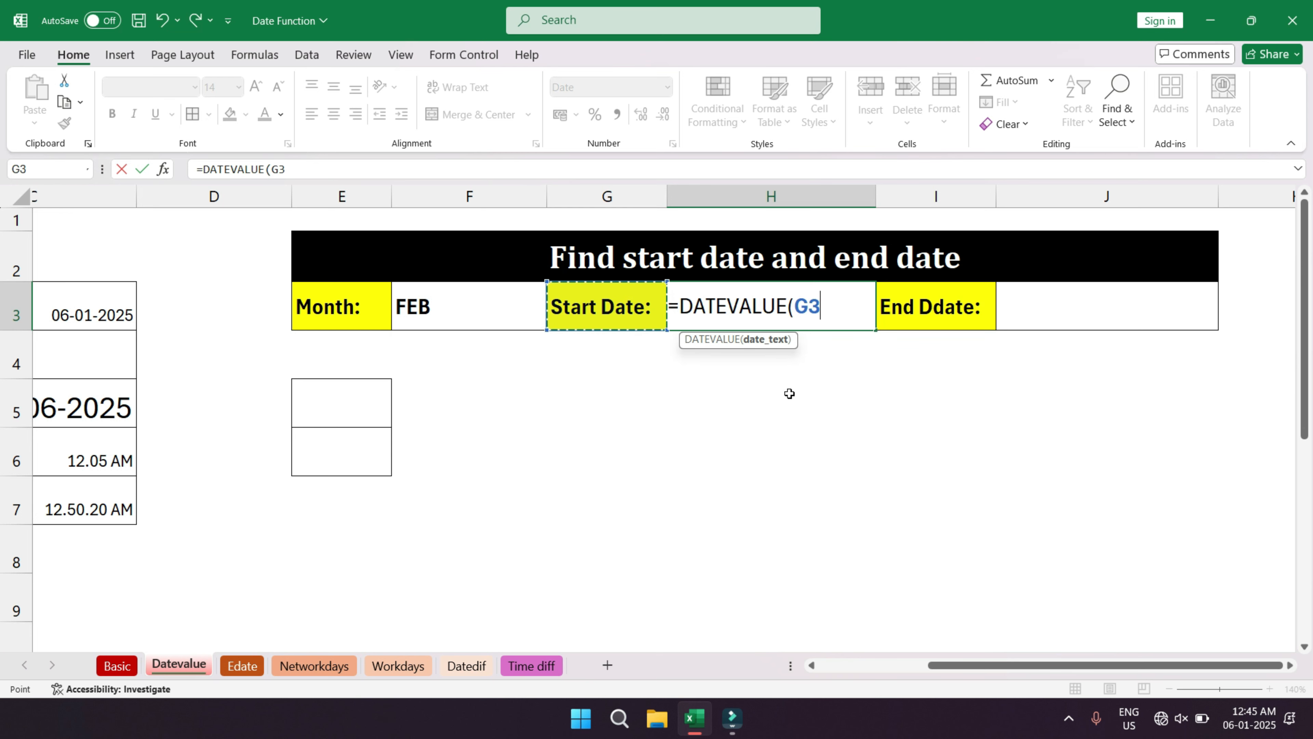
{"action": "key", "text": "BackSpace"}
{"action": "key", "text": "BackSpace"}
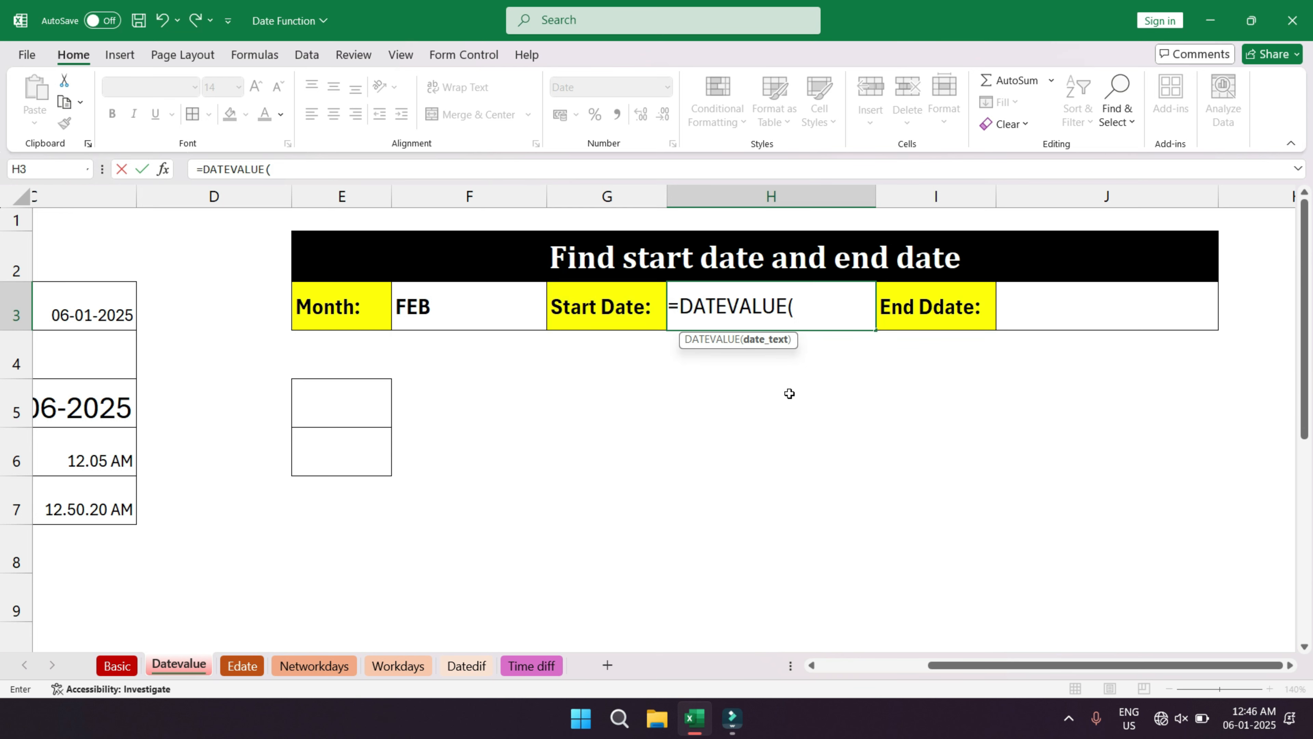
{"action": "type", "text": "1&"}
{"action": "left_click", "coordinate": [426, 314]}
{"action": "type", "text": ")"}
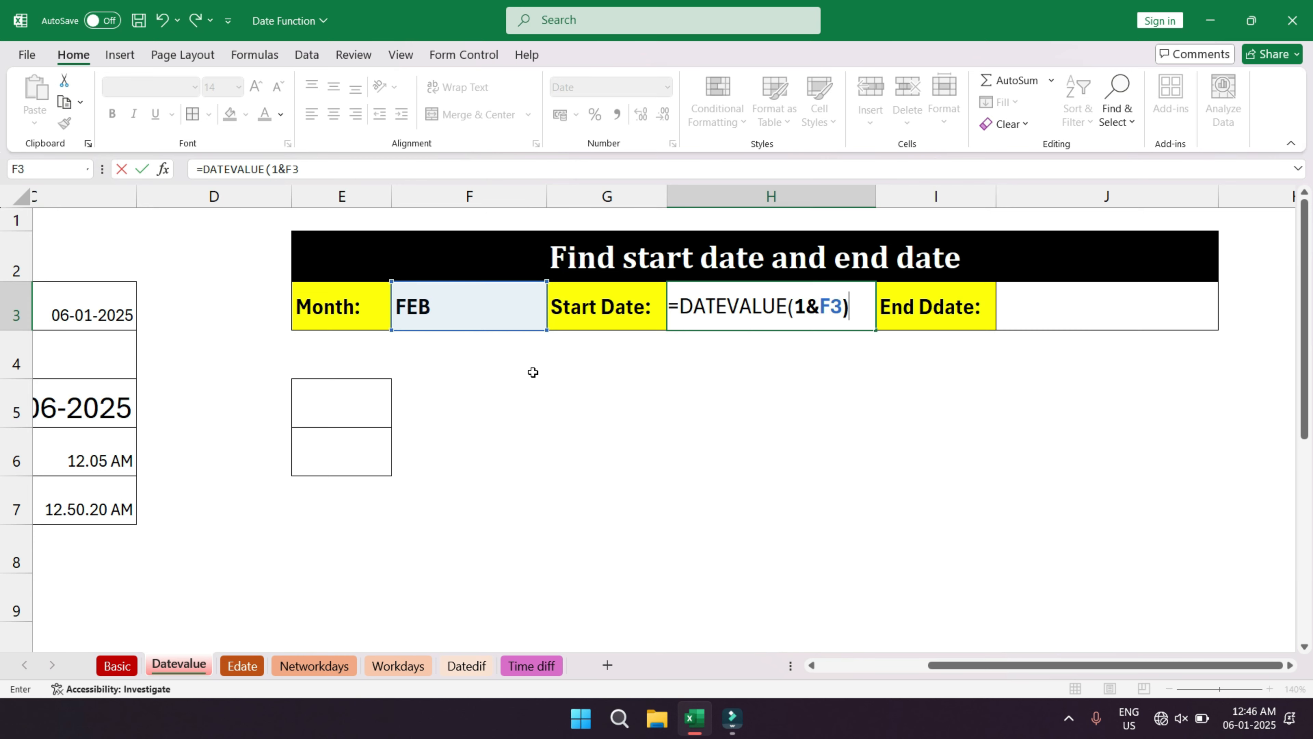
{"action": "key", "text": "Return"}
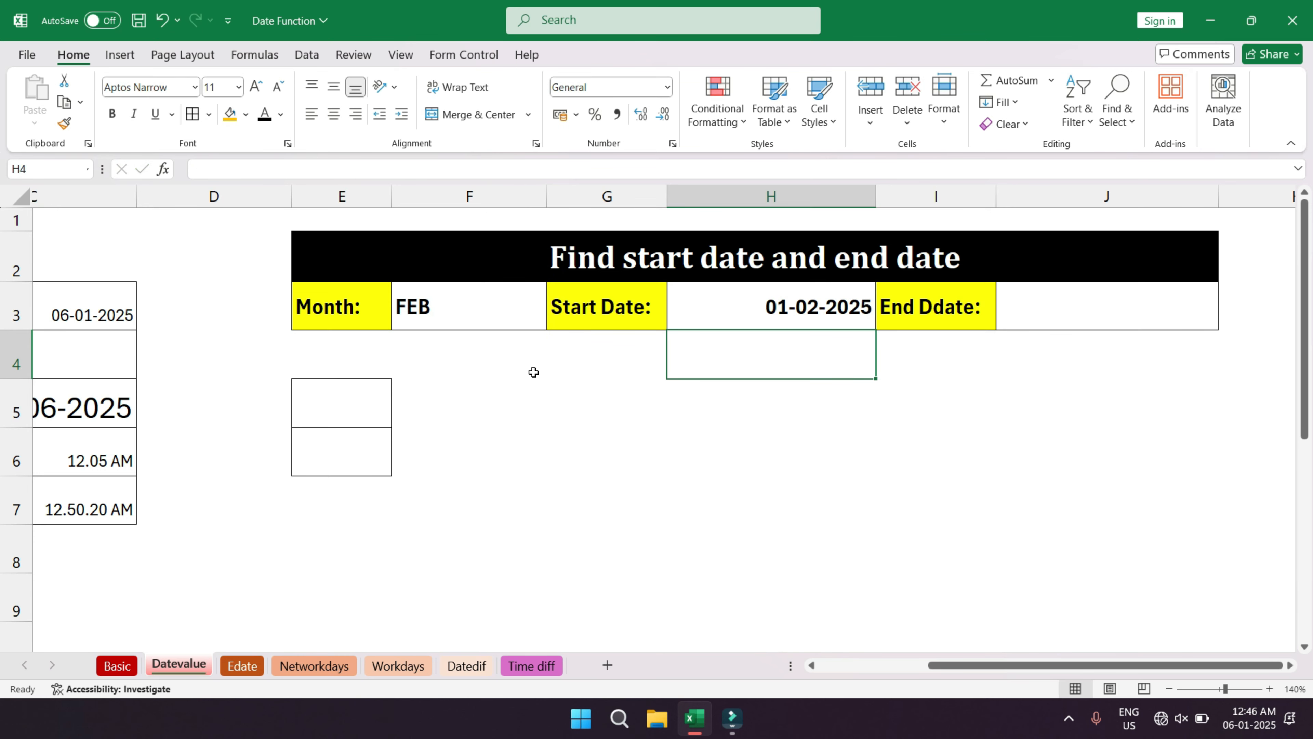
- Test the start date formula by changing the month in cell F3 to jan
{"action": "left_click", "coordinate": [861, 313]}
{"action": "left_click", "coordinate": [445, 312]}
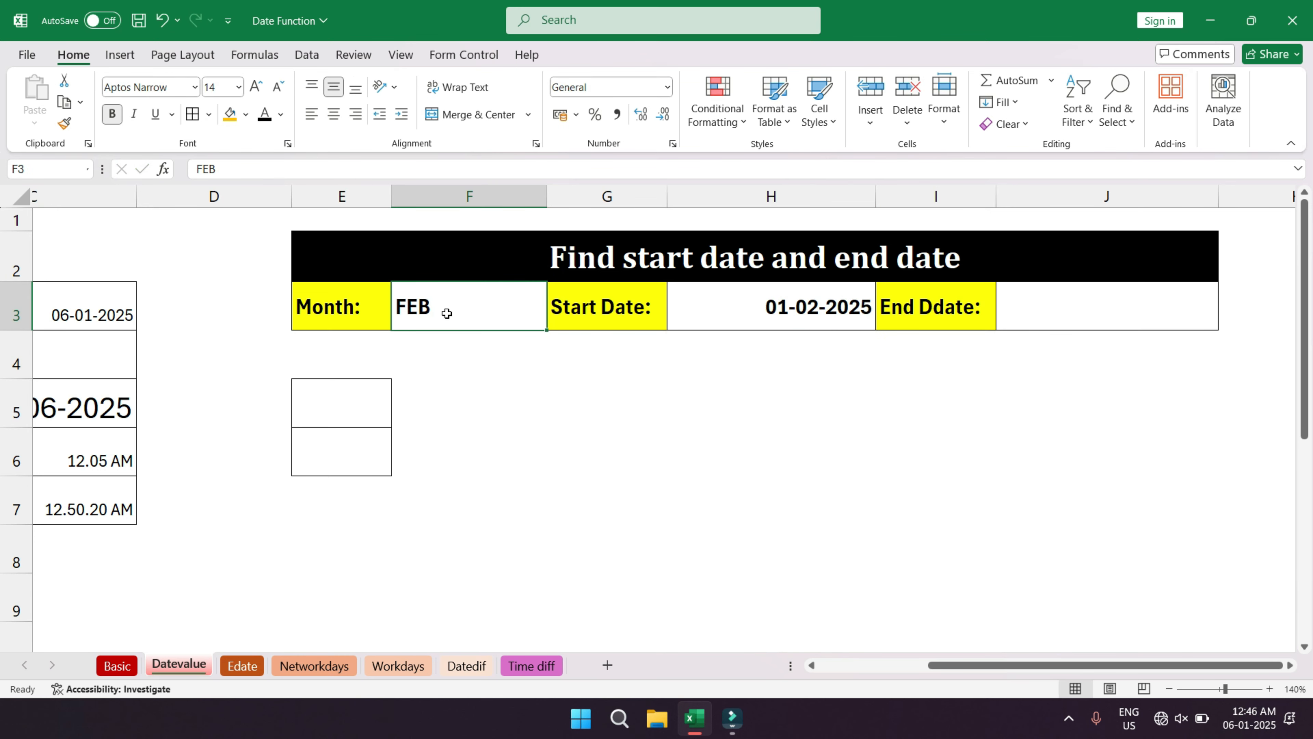
{"action": "type", "text": "jan"}
{"action": "key", "text": "Return"}
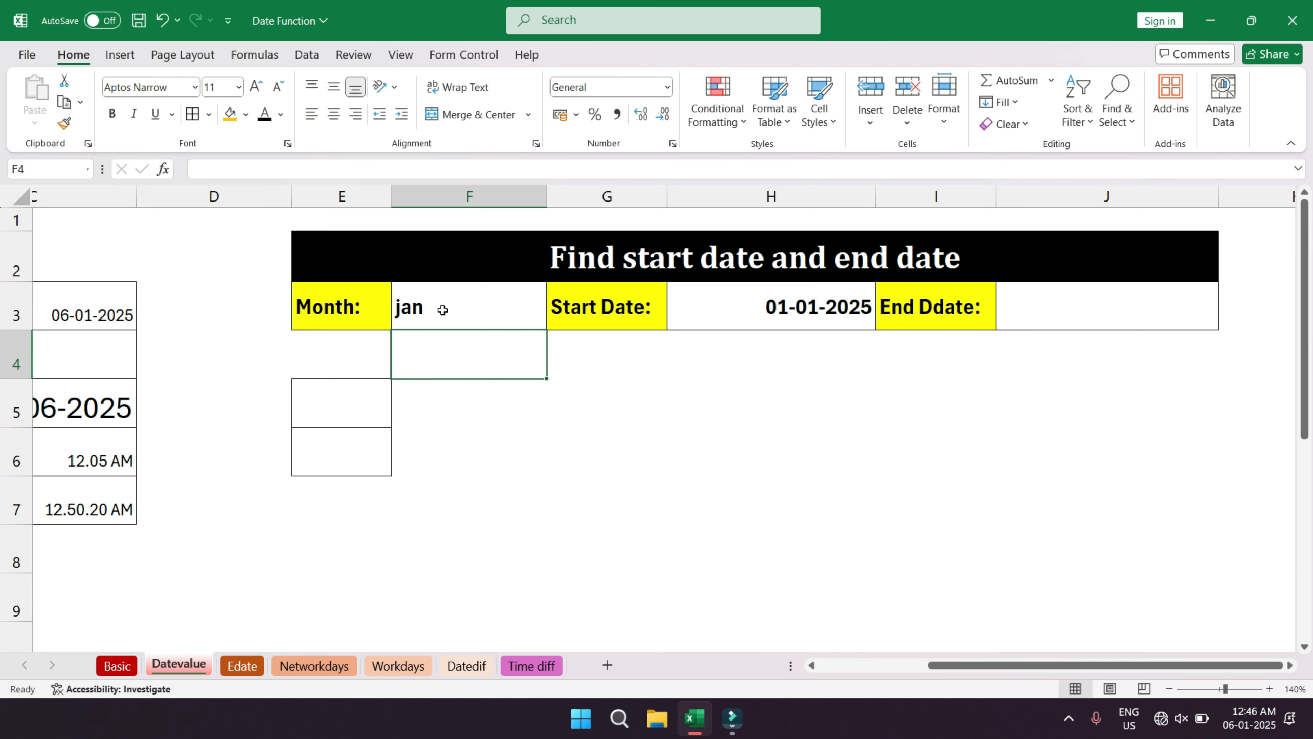
- Set the month in cell F3 to mar and check the start date in cell H3
{"action": "left_click", "coordinate": [807, 309]}
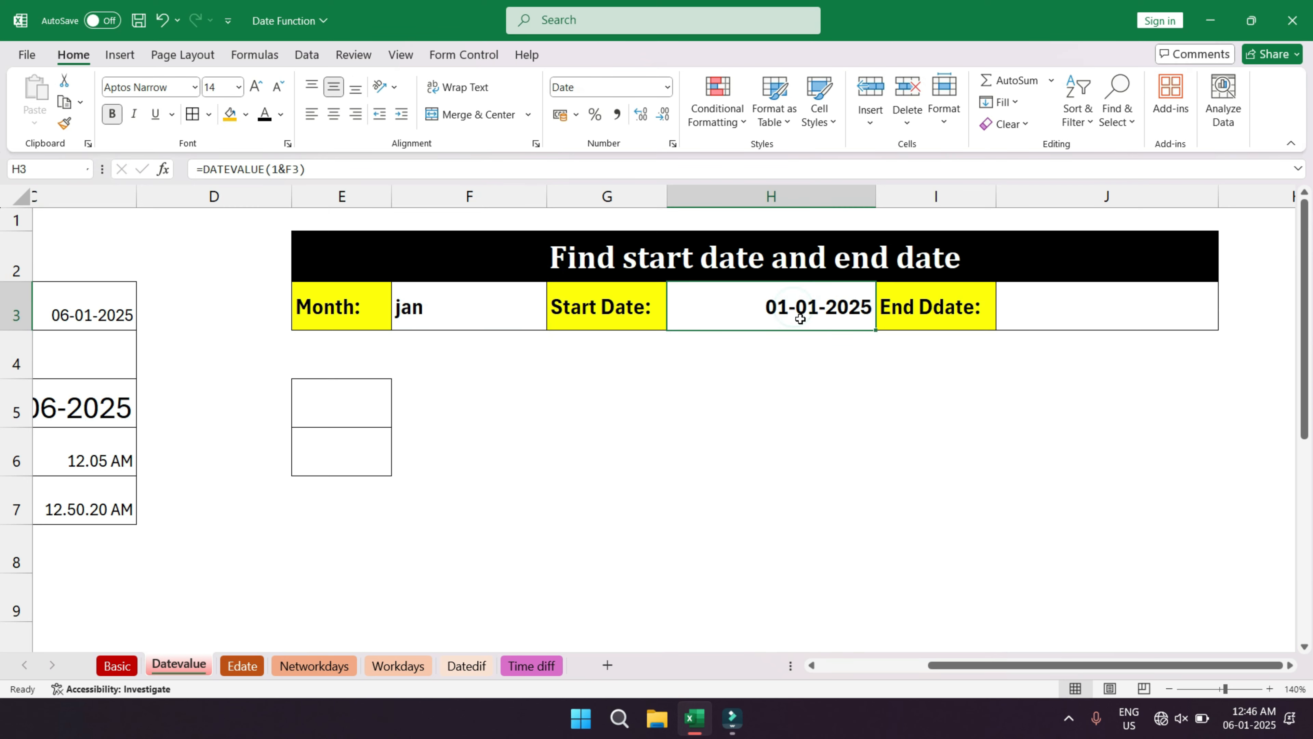
{"action": "left_click", "coordinate": [462, 322]}
{"action": "type", "text": "mar"}
{"action": "key", "text": "Return"}
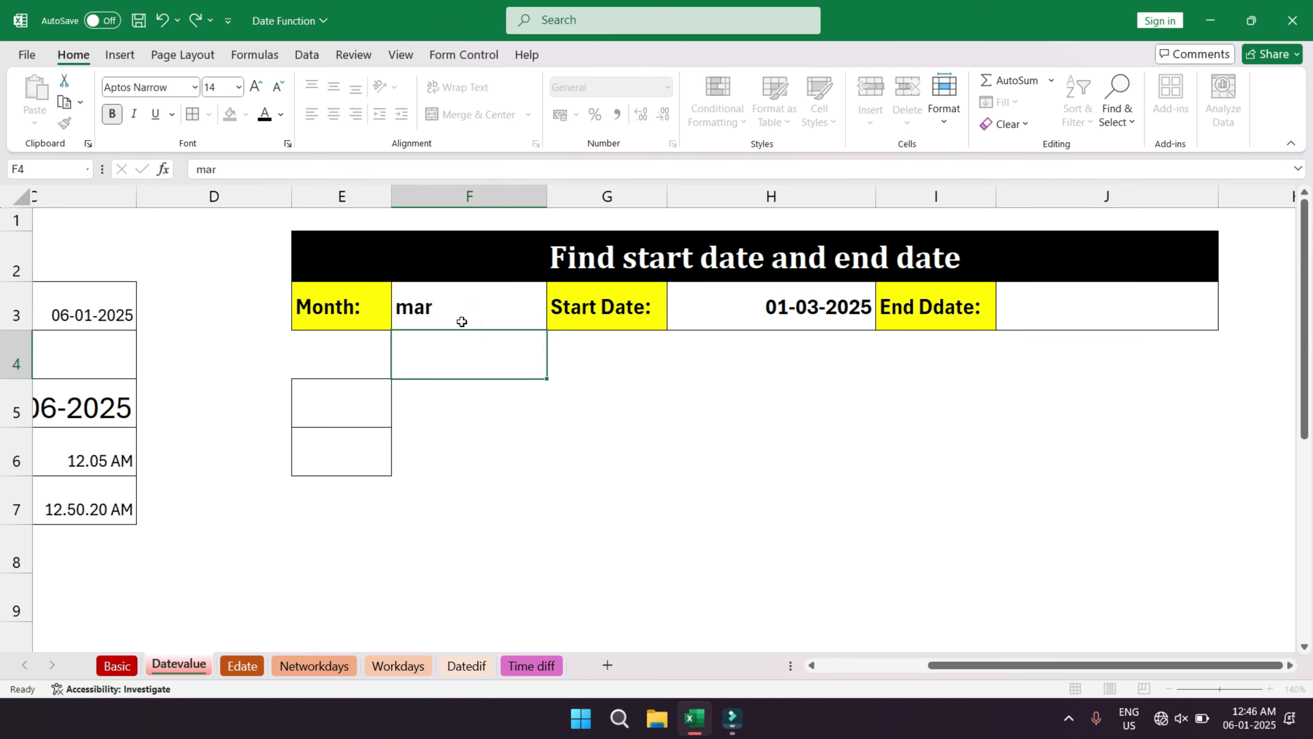
{"action": "left_click", "coordinate": [731, 308]}
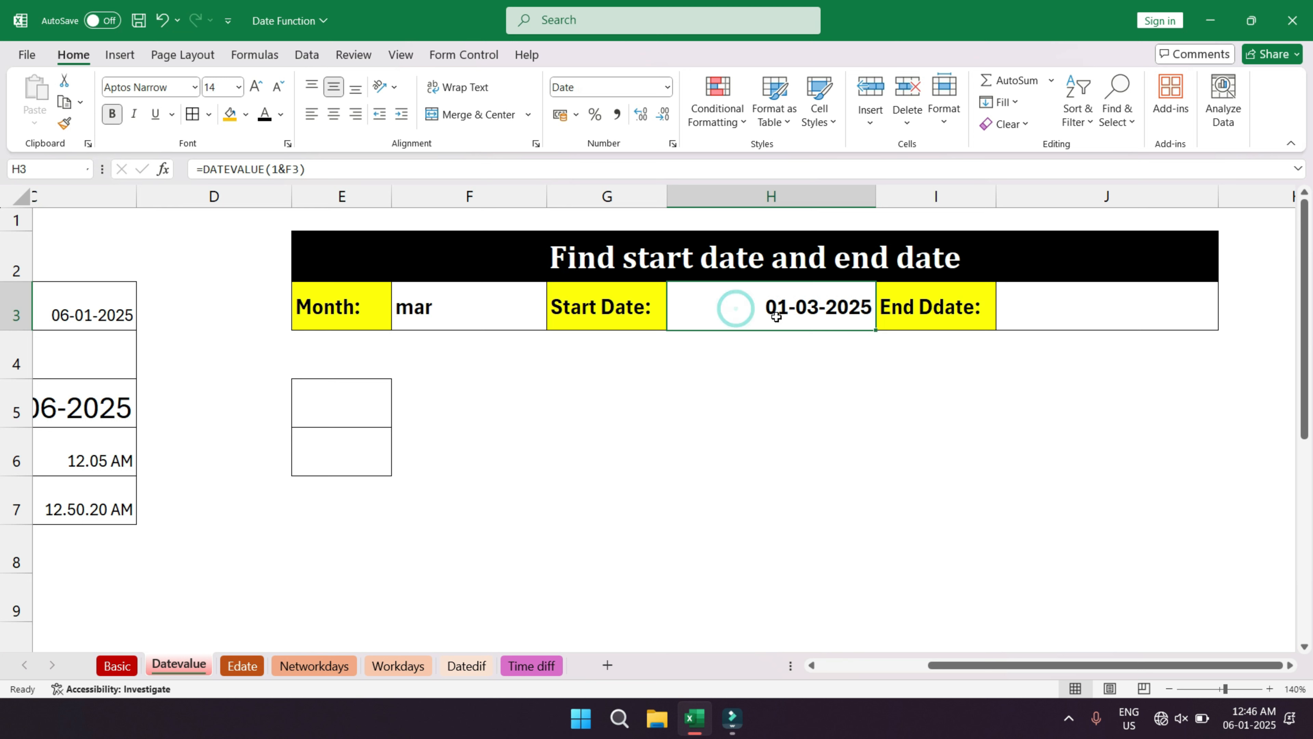
- Enter the formula =EOMONTH(H3,0) in the end date cell J3
{"action": "left_click", "coordinate": [1051, 315]}
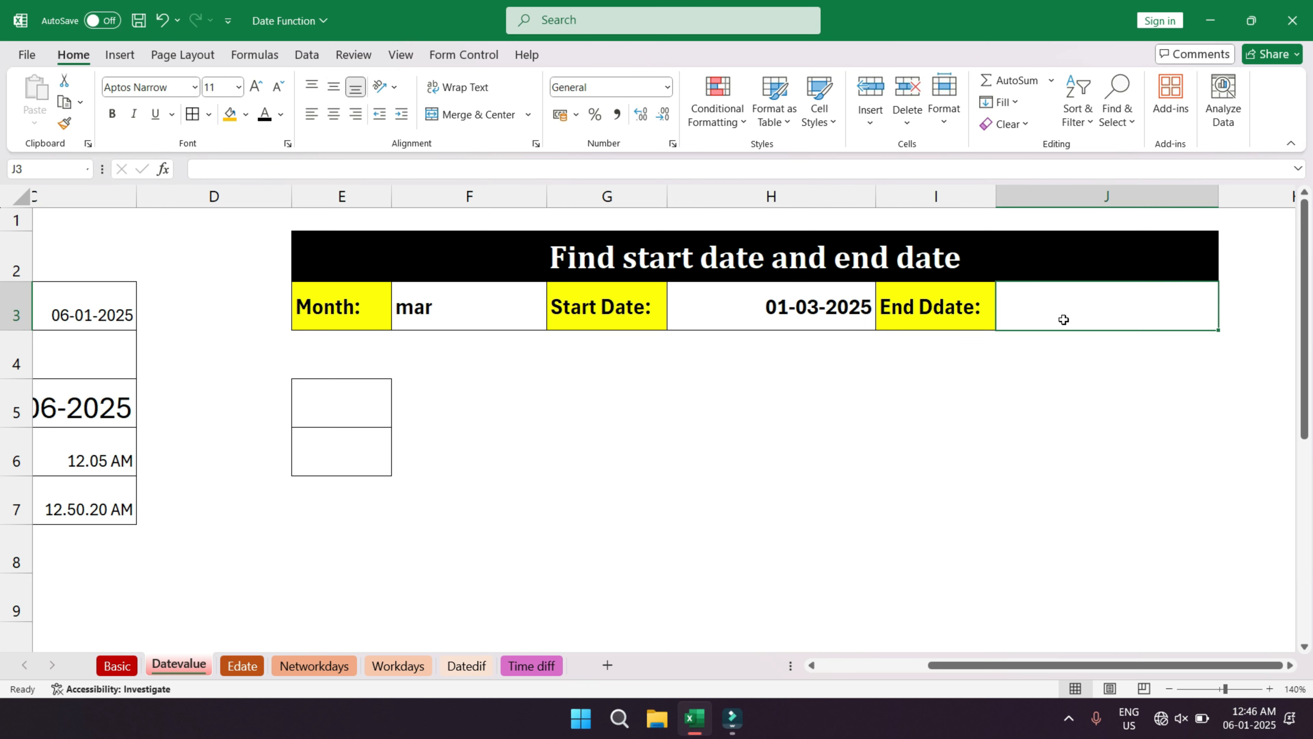
{"action": "type", "text": "=eom"}
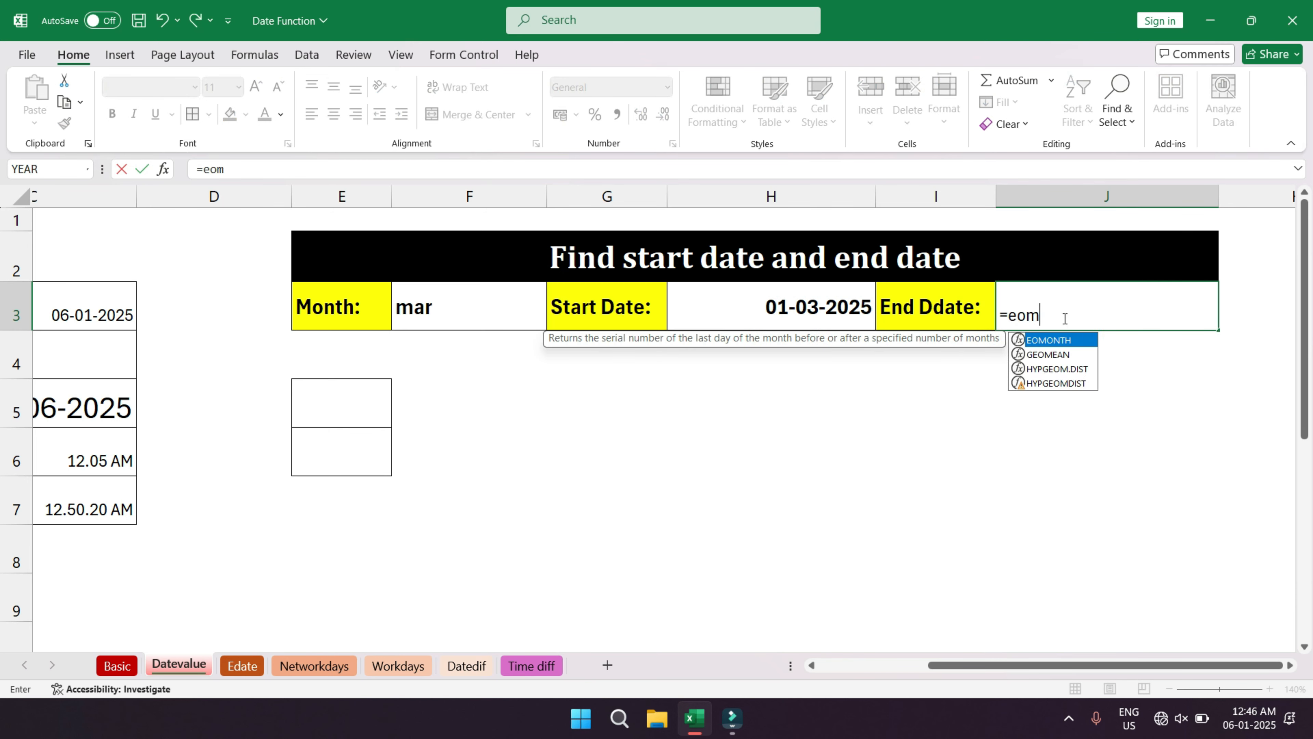
{"action": "key", "text": "Tab"}
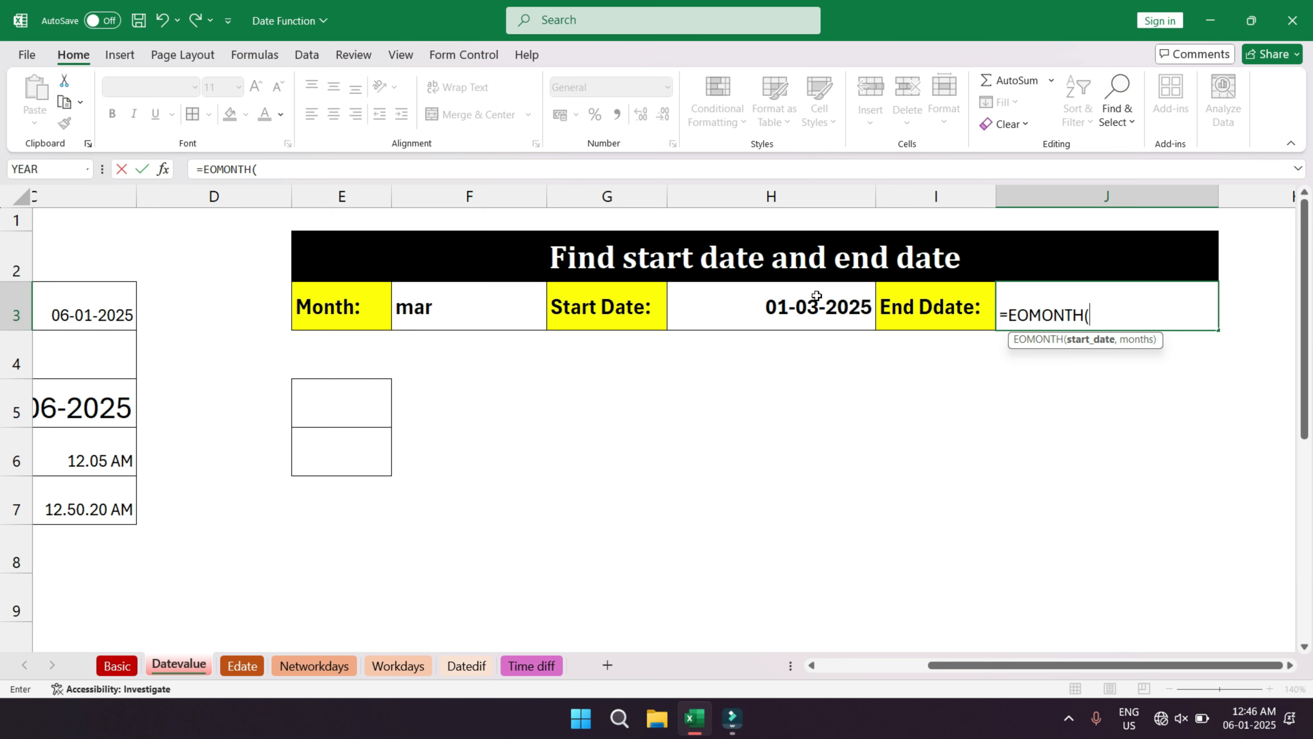
{"action": "left_click", "coordinate": [795, 306]}
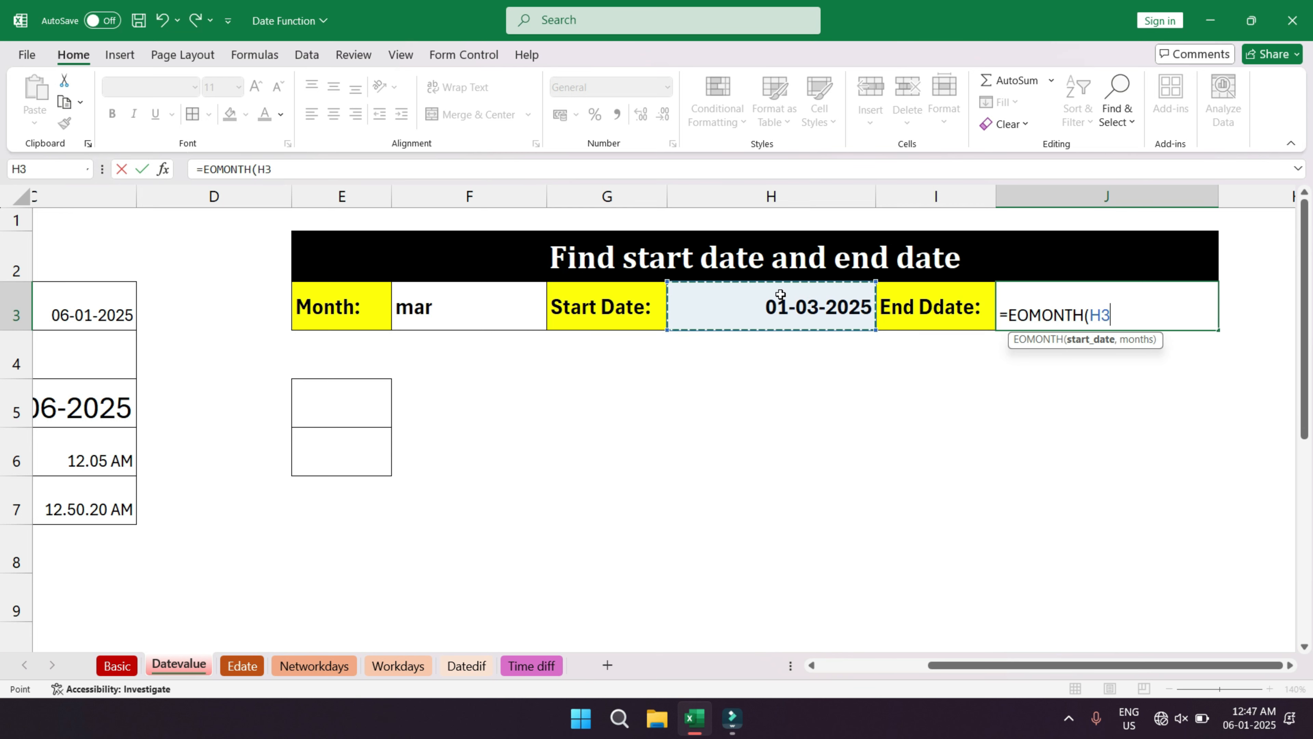
{"action": "type", "text": ","}
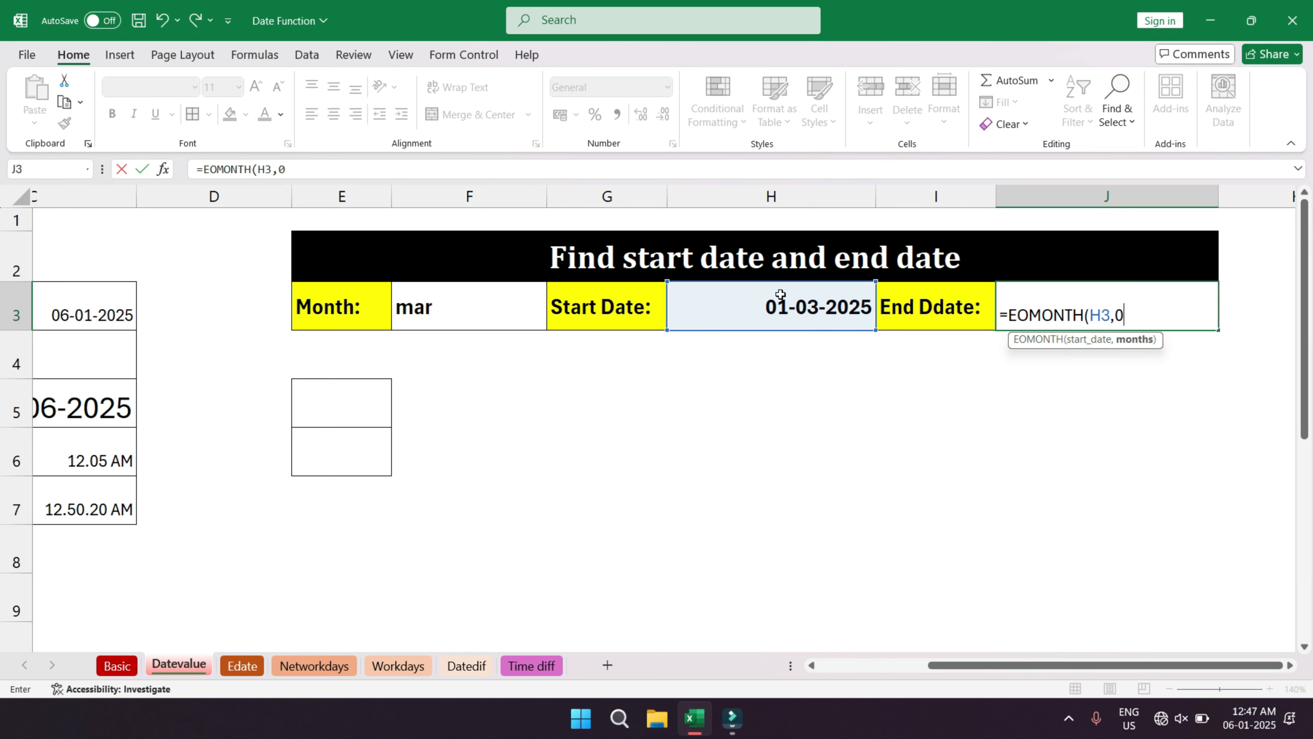
{"action": "type", "text": "0)"}
{"action": "key", "text": "Return"}
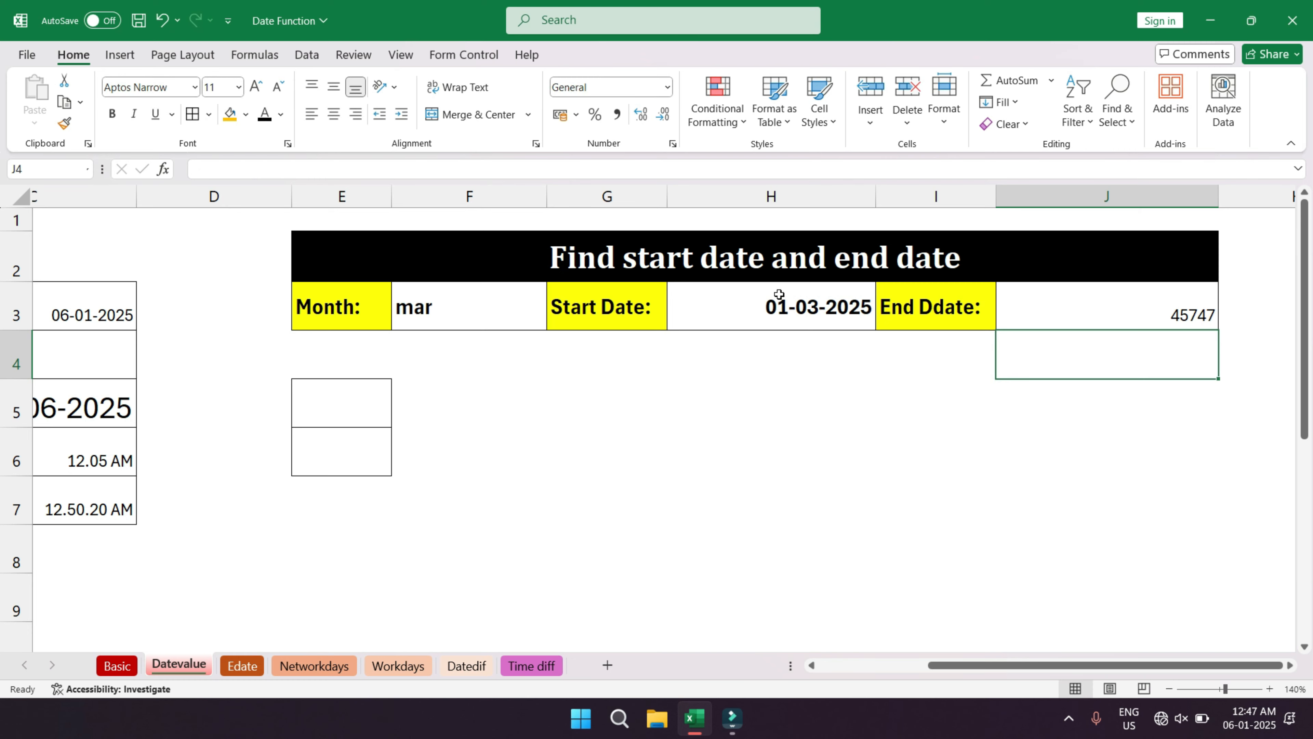
- Copy the formatting of the start date cell H3 onto the end date cell J3
{"action": "left_click", "coordinate": [1129, 310]}
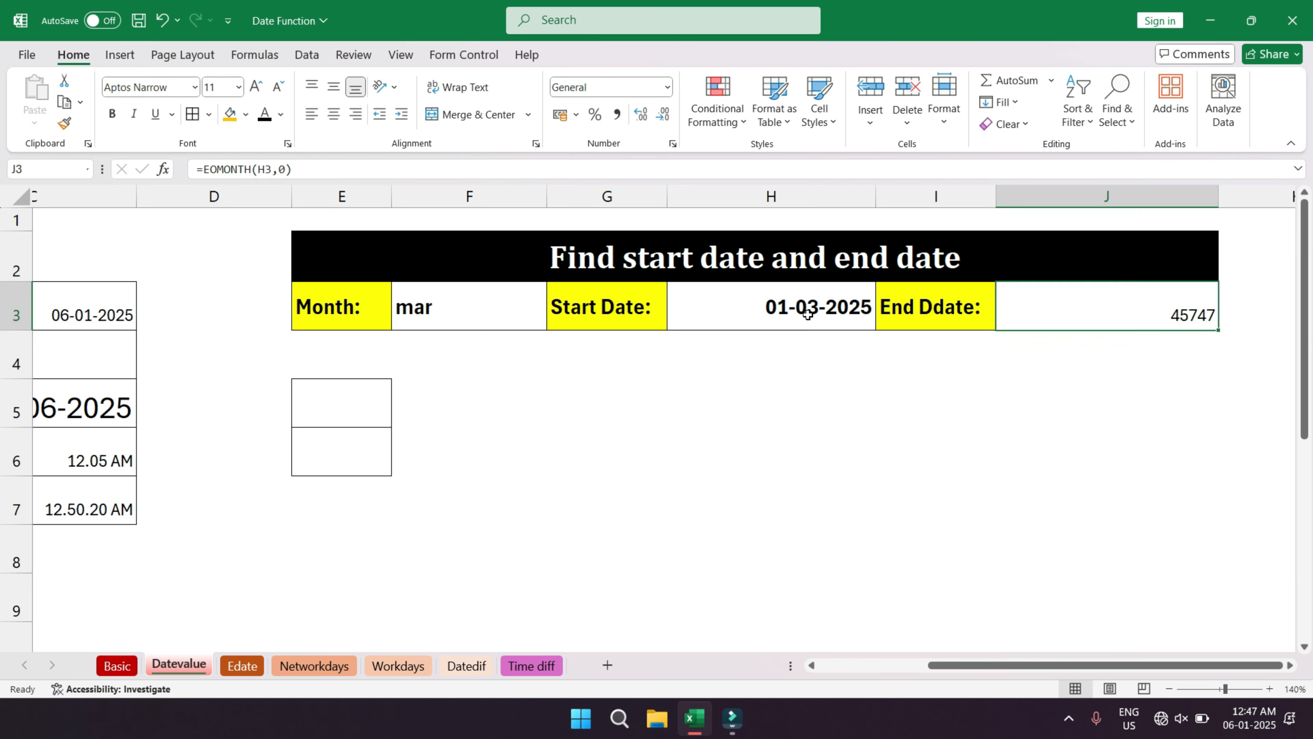
{"action": "left_click", "coordinate": [761, 308]}
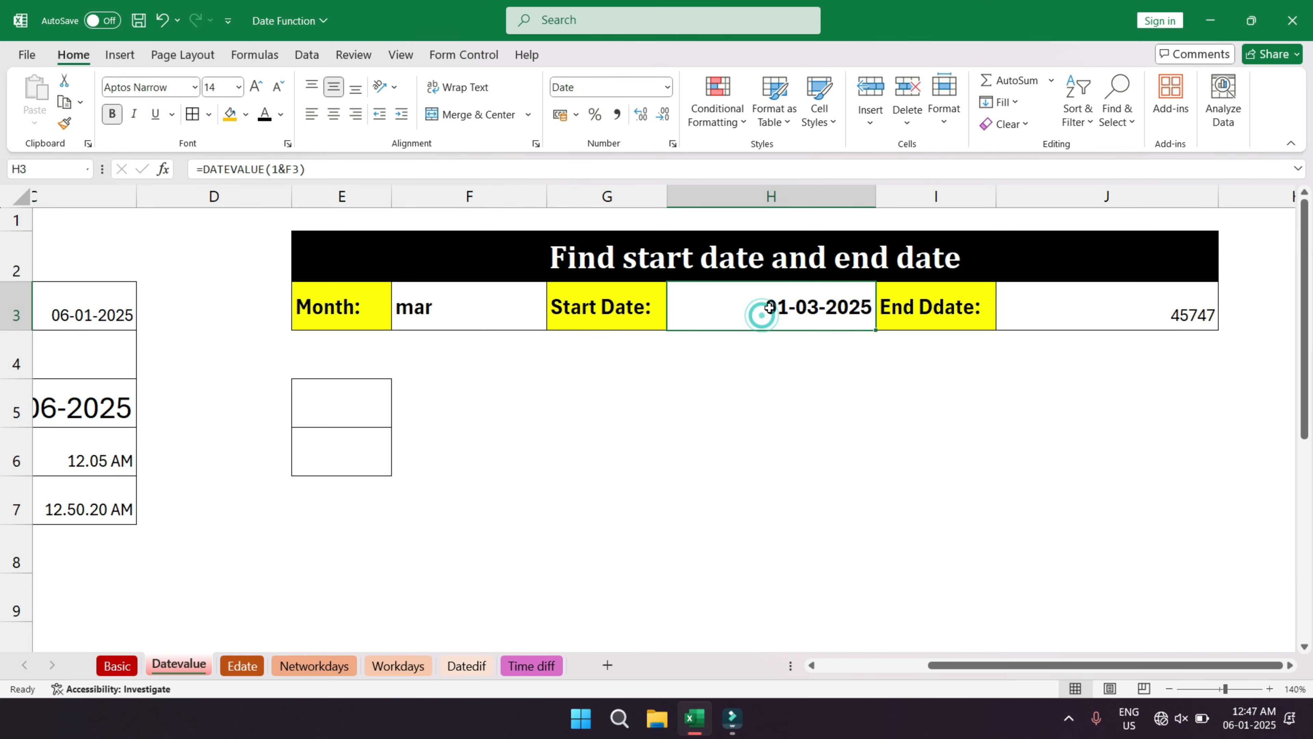
{"action": "left_click", "coordinate": [65, 125]}
{"action": "left_click", "coordinate": [1159, 311]}
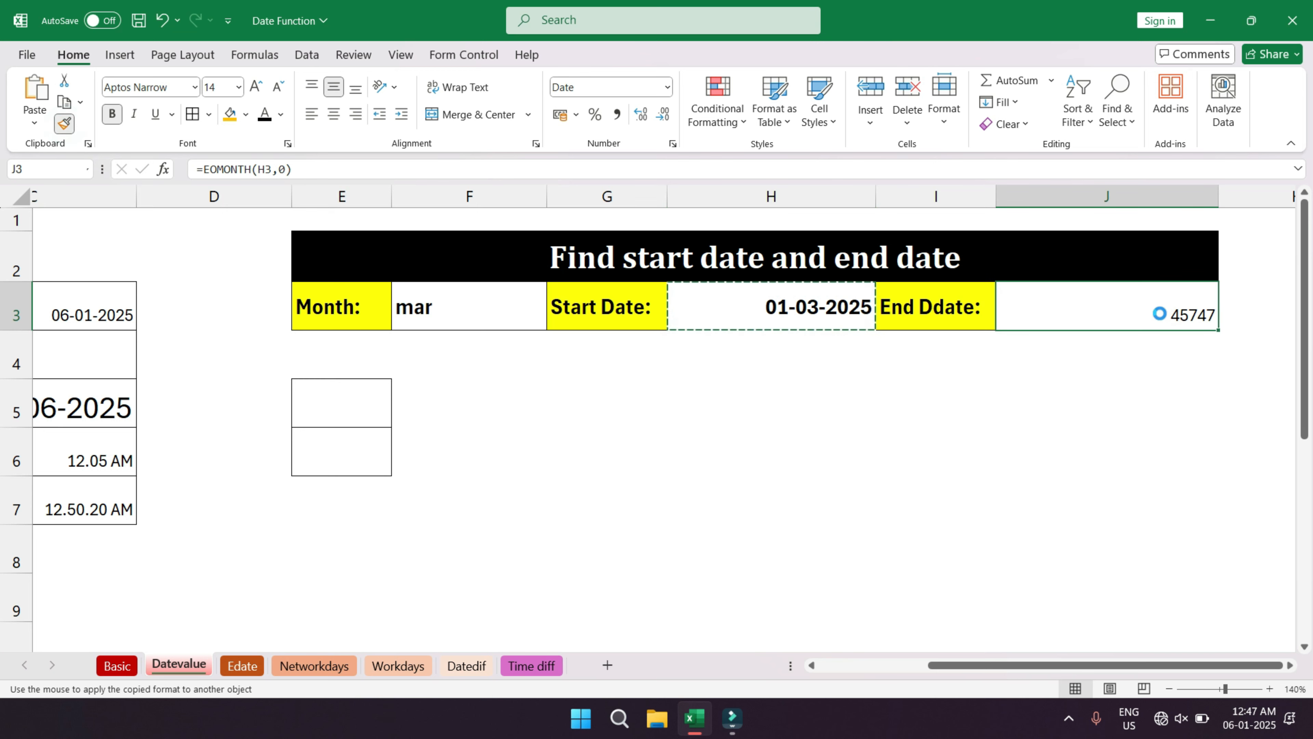
{"action": "left_click", "coordinate": [1017, 390]}
- Apply the Short Date number format to the end date in cell J3
{"action": "left_click", "coordinate": [1096, 310]}
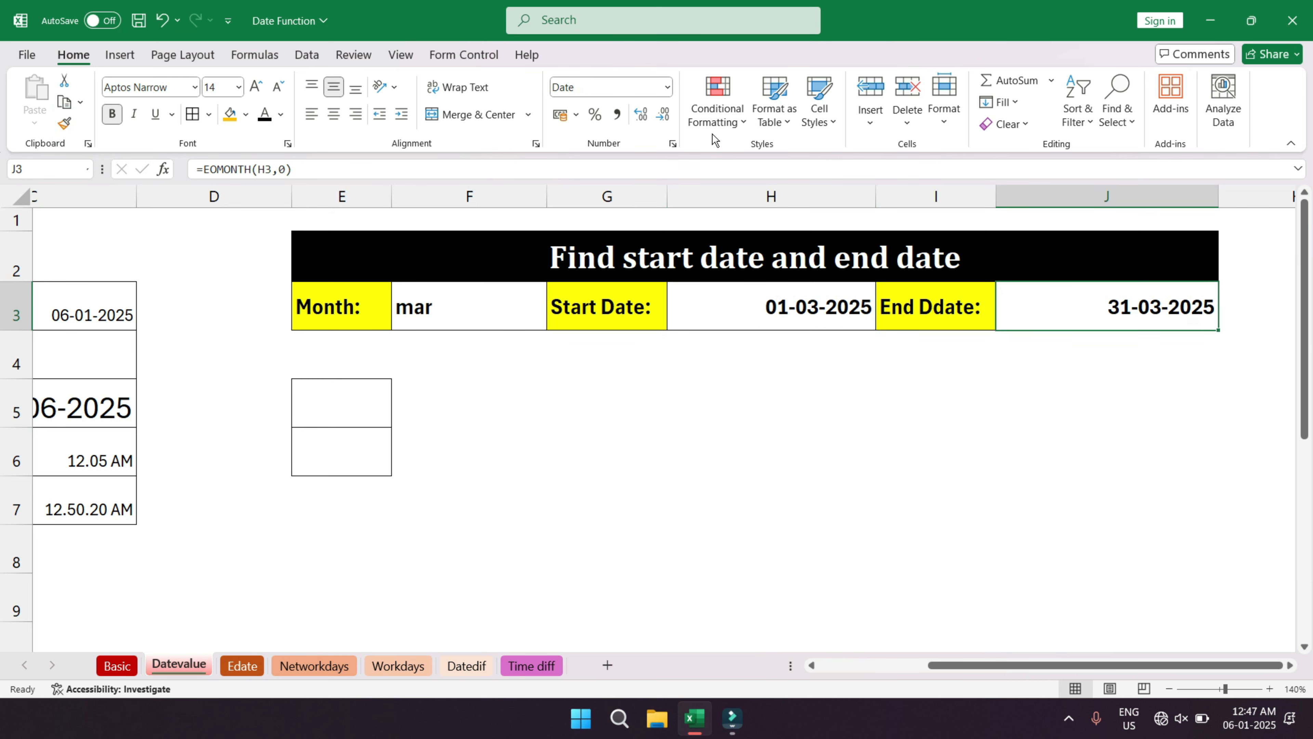
{"action": "left_click", "coordinate": [667, 87]}
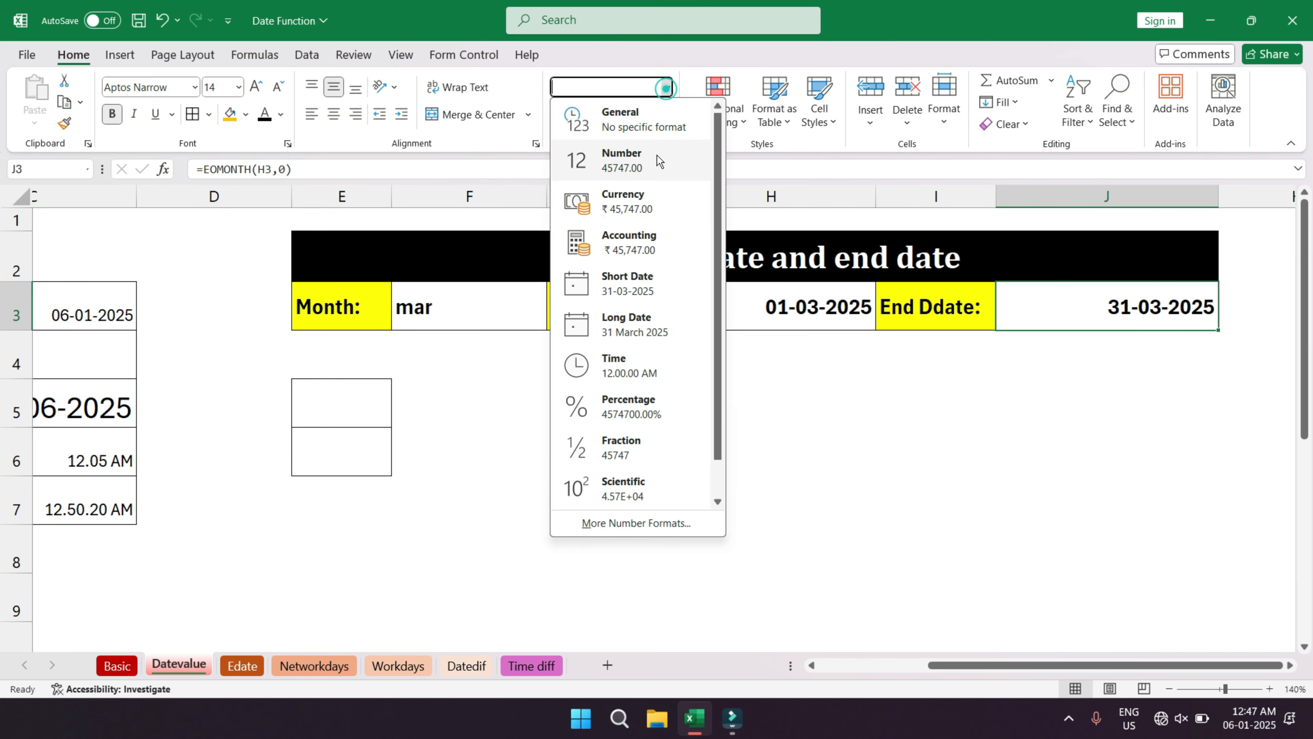
{"action": "left_click", "coordinate": [623, 291]}
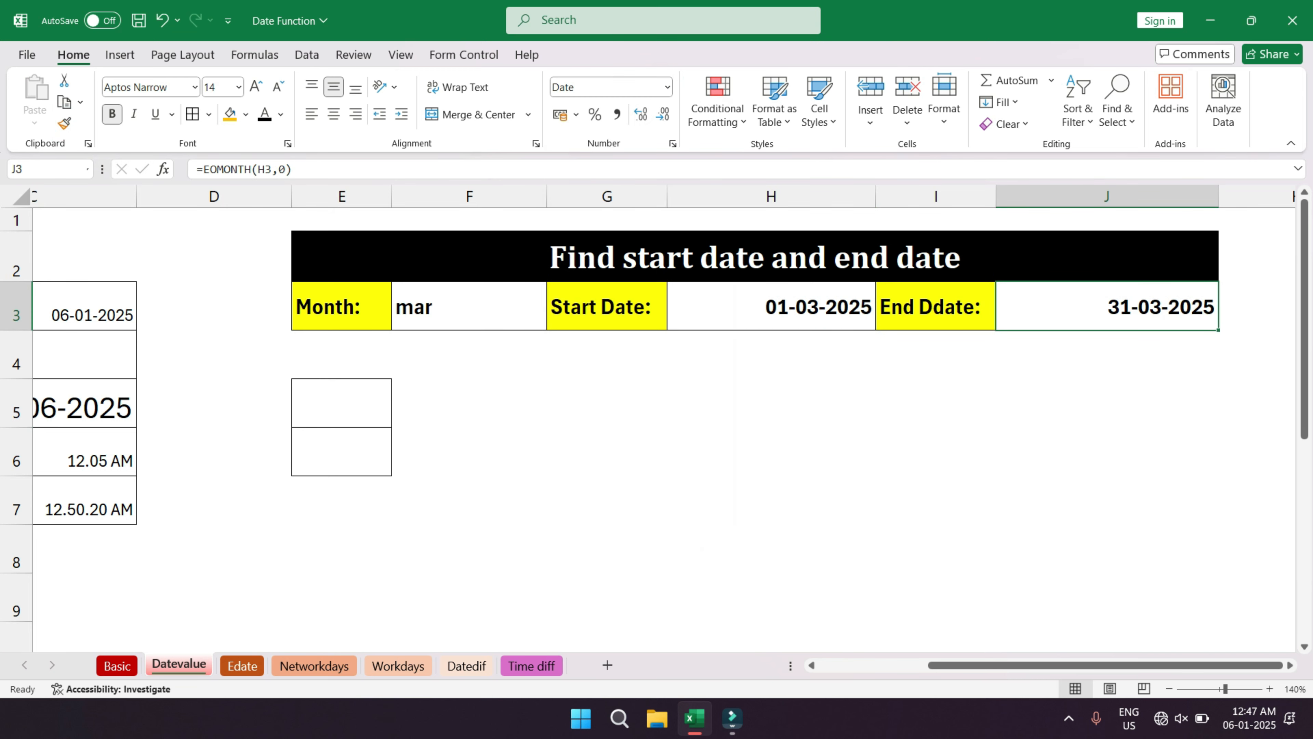
- Compare the month in F3 with the start date formula in H3 and the end date formula in J3
{"action": "left_click", "coordinate": [452, 309]}
{"action": "left_click", "coordinate": [760, 307]}
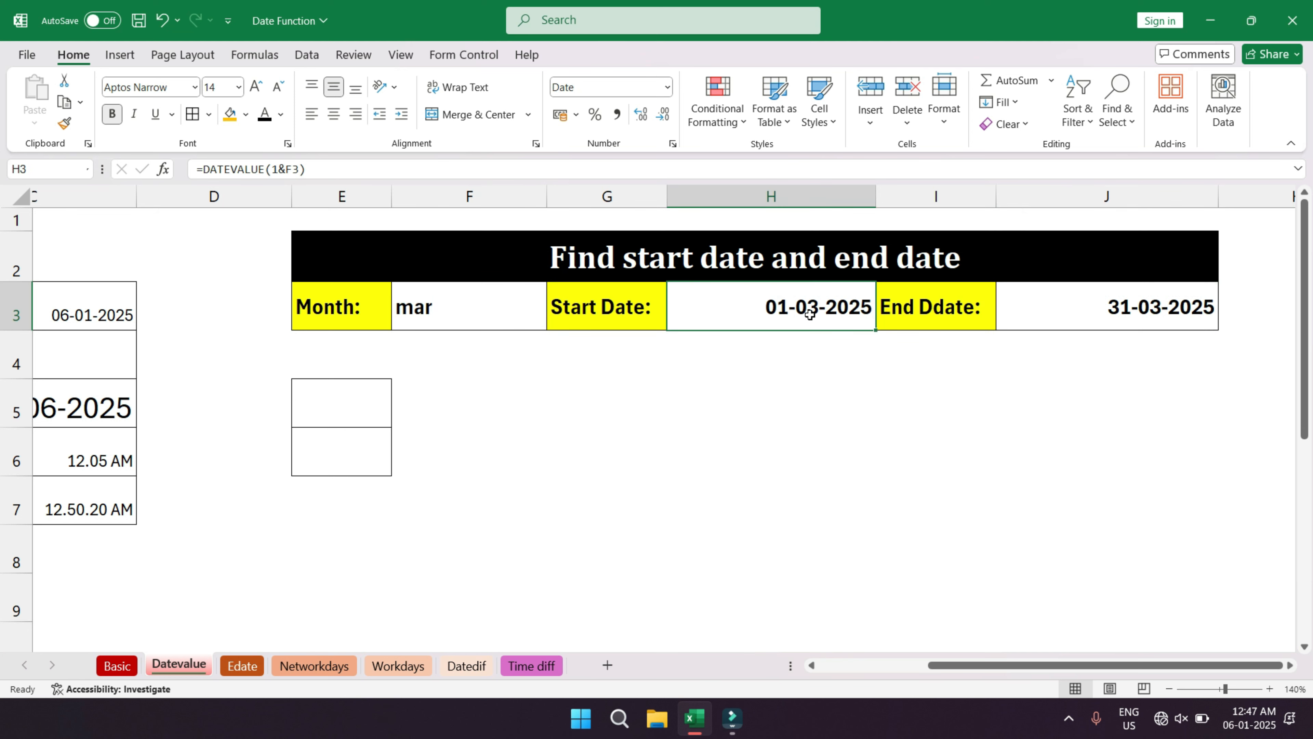
{"action": "left_click", "coordinate": [1109, 318]}
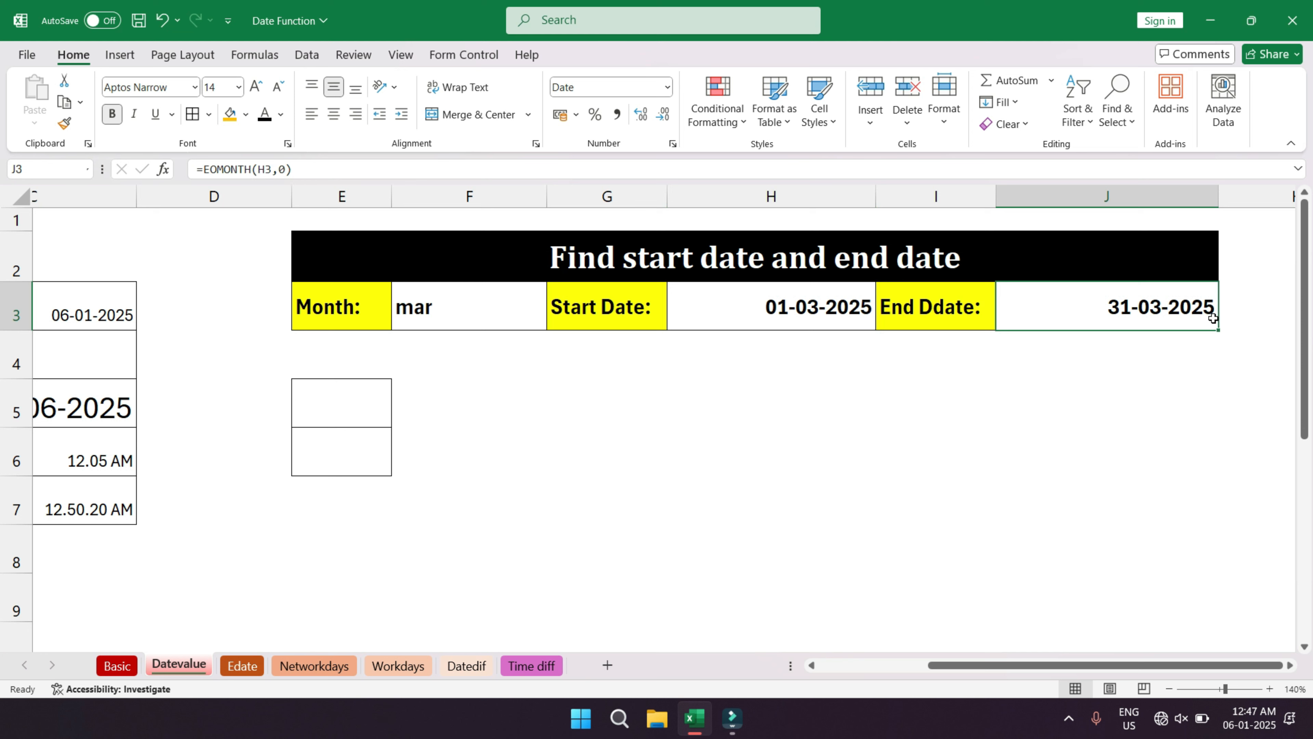
{"action": "left_click", "coordinate": [792, 299]}
{"action": "left_click", "coordinate": [1089, 309]}
{"action": "left_click", "coordinate": [804, 305]}
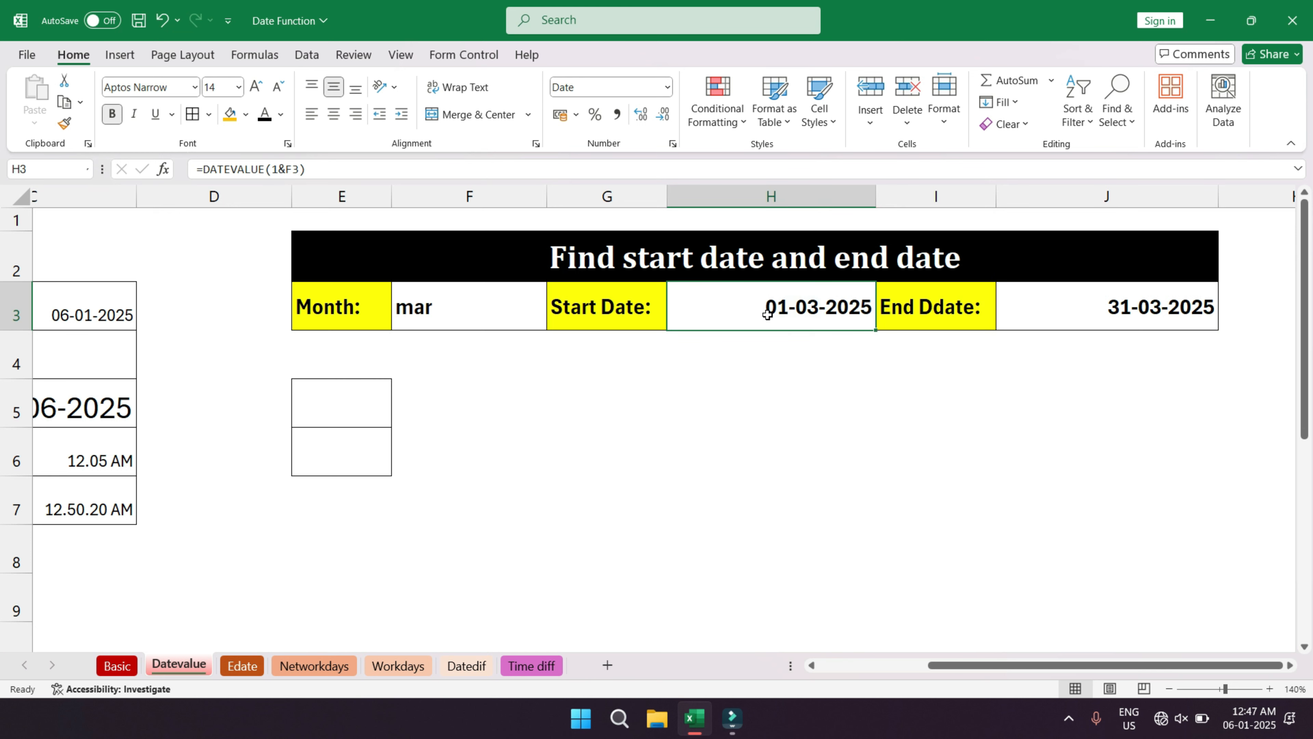
- Test the start and end date finder by entering feb, apr and jan in turn as the month in F3
{"action": "left_click", "coordinate": [1085, 314]}
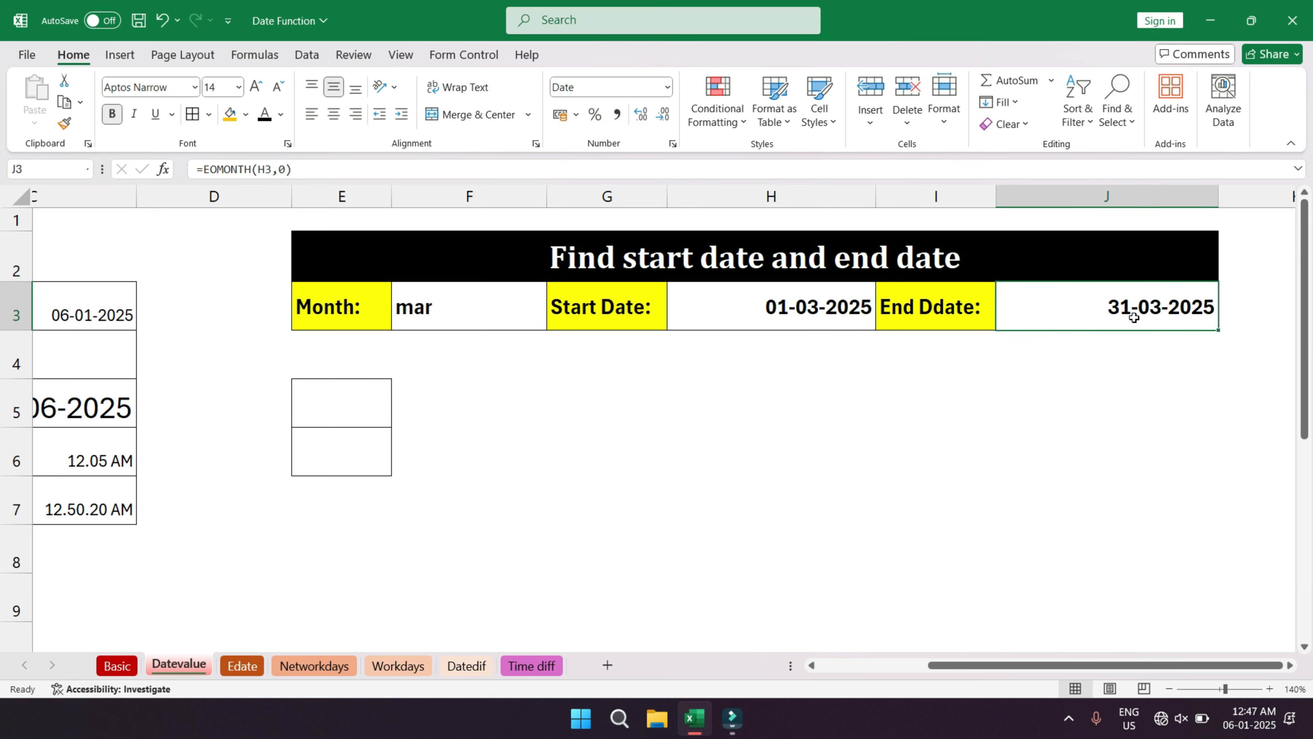
{"action": "left_click", "coordinate": [453, 313]}
{"action": "type", "text": "feb"}
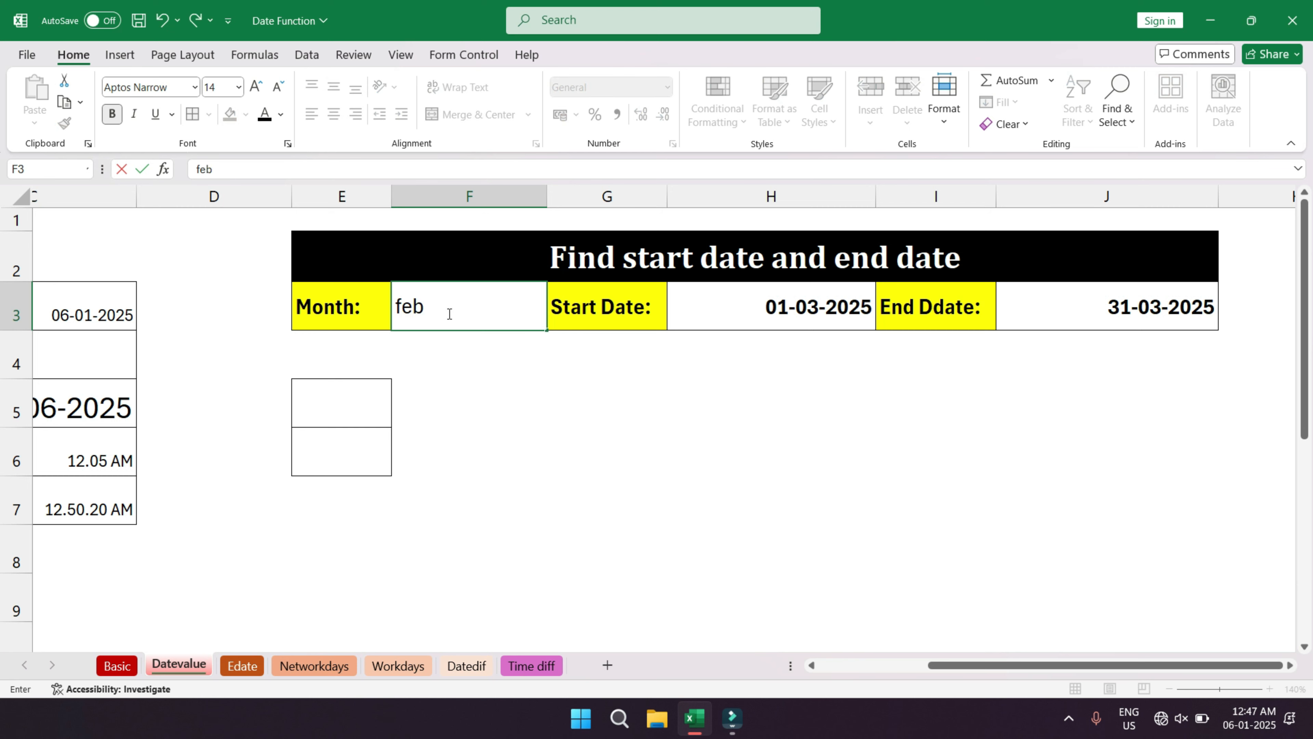
{"action": "key", "text": "Return"}
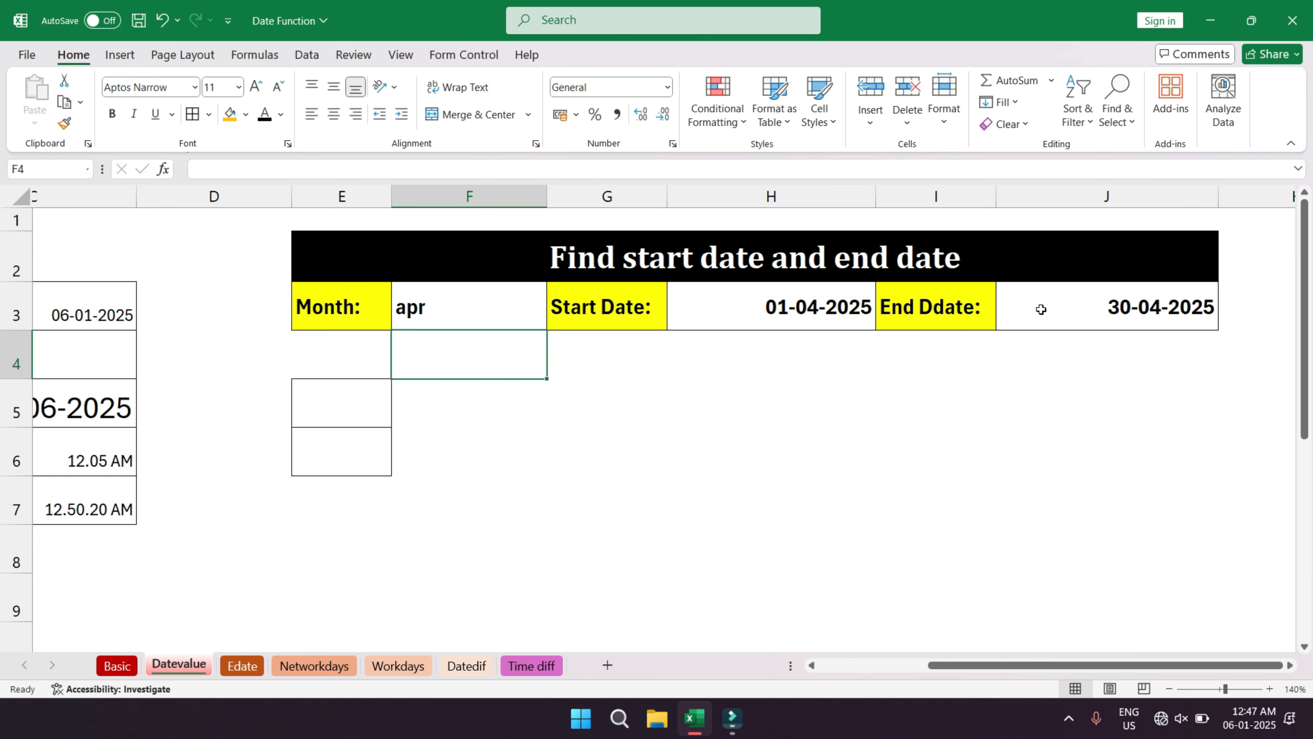
{"action": "left_click", "coordinate": [409, 309]}
{"action": "type", "text": "jan"}
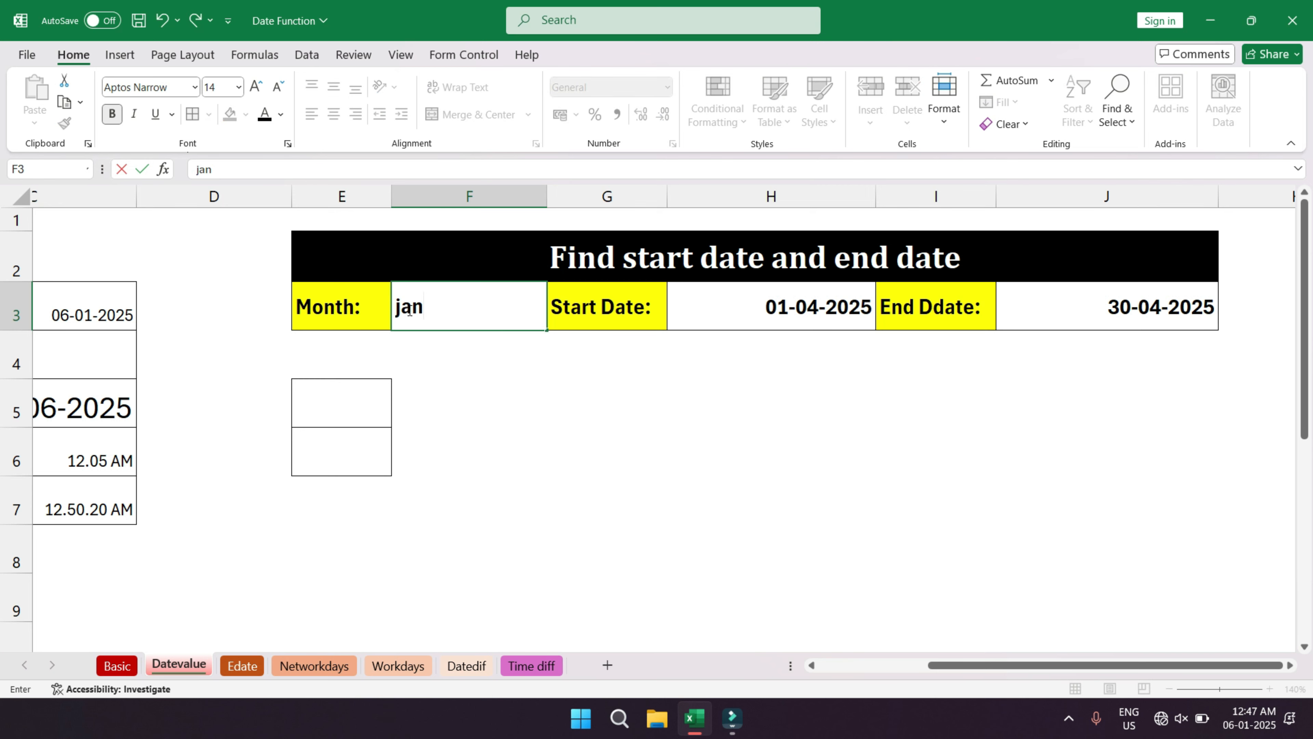
{"action": "key", "text": "Return"}
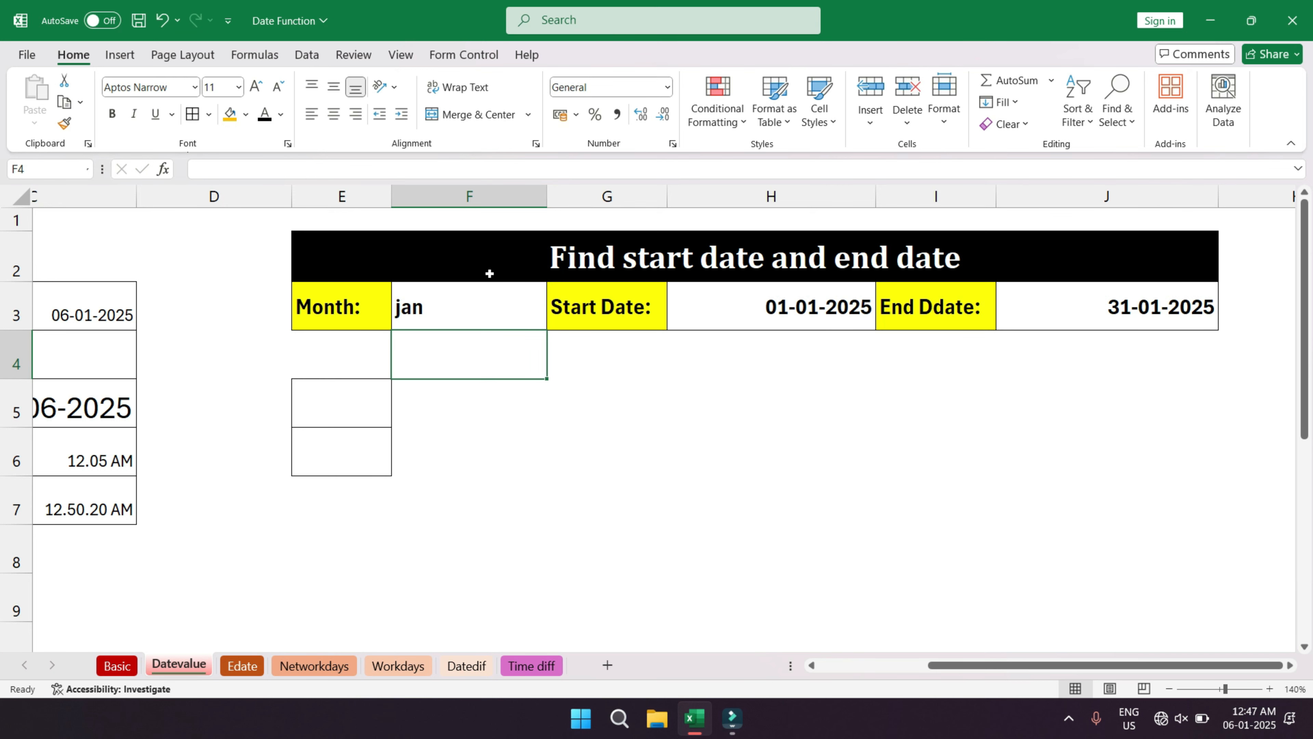
{"action": "left_click", "coordinate": [771, 293]}
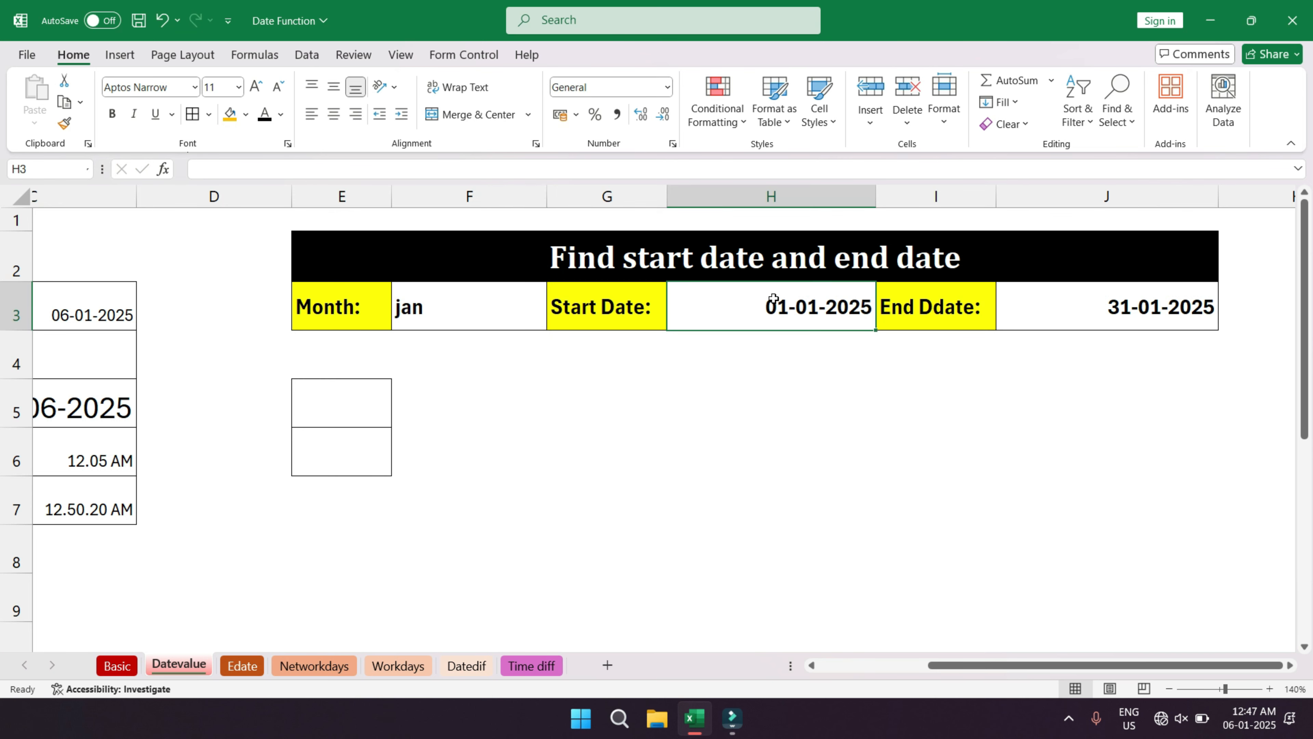
- Switch to the Edate sheet and enlarge the view of the project table to 115%
{"action": "scroll", "coordinate": [713, 332], "scroll_direction": "left", "scroll_amount": 3}
{"action": "left_click", "coordinate": [164, 313]}
{"action": "left_click_drag", "start_coordinate": [164, 312], "coordinate": [361, 492]}
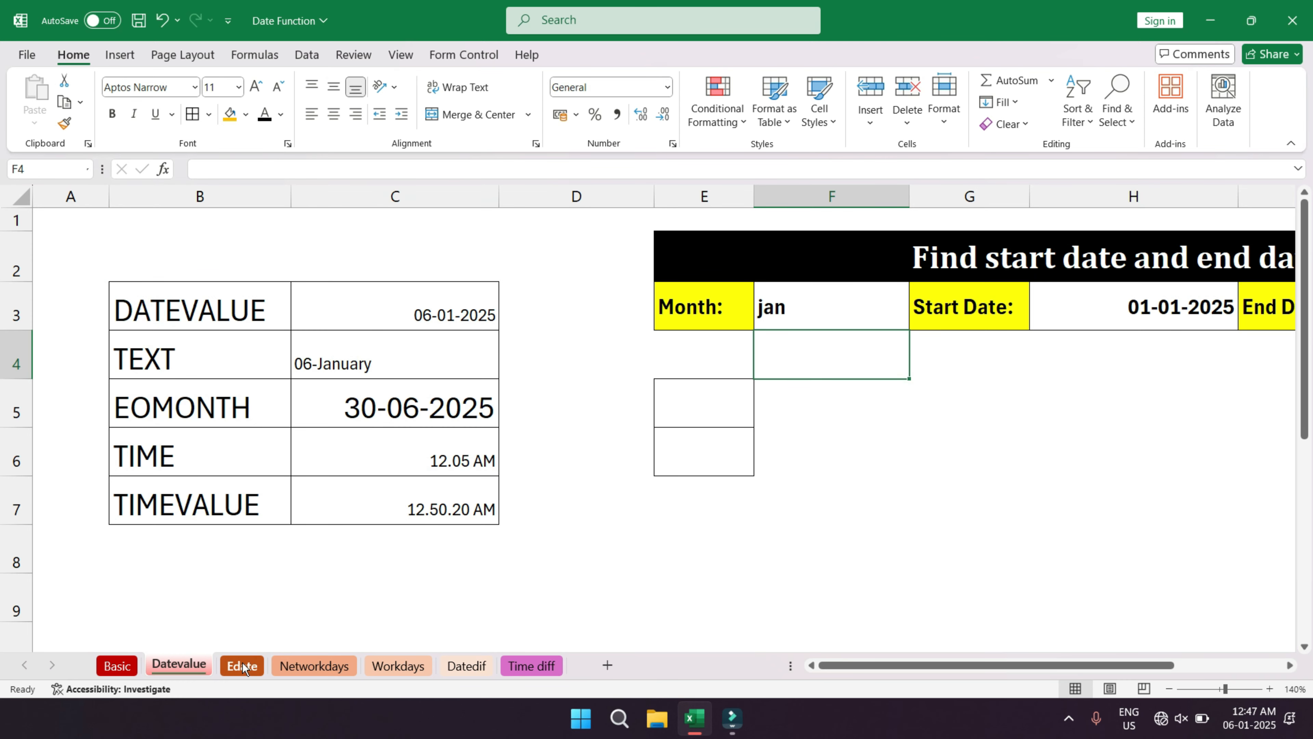
{"action": "left_click", "coordinate": [243, 666]}
{"action": "left_click", "coordinate": [443, 464]}
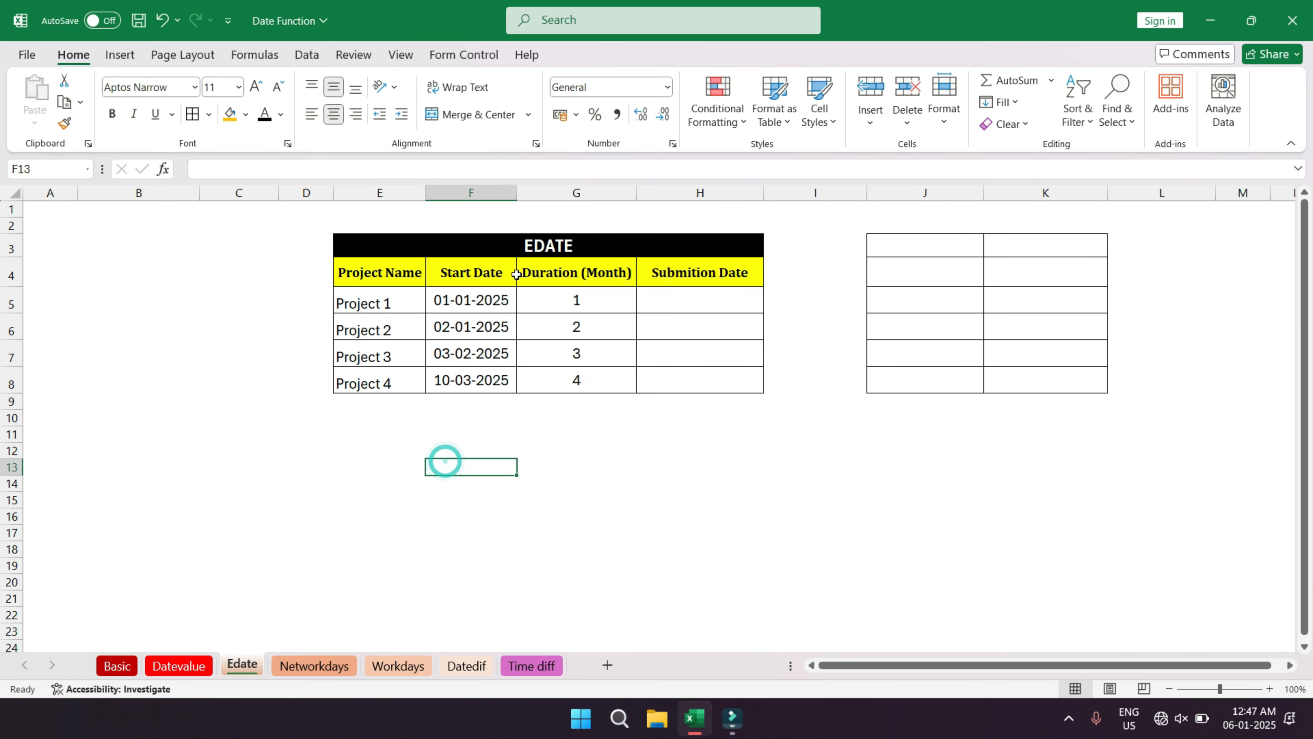
{"action": "scroll", "coordinate": [1114, 227], "scroll_direction": "up", "scroll_amount": 1}
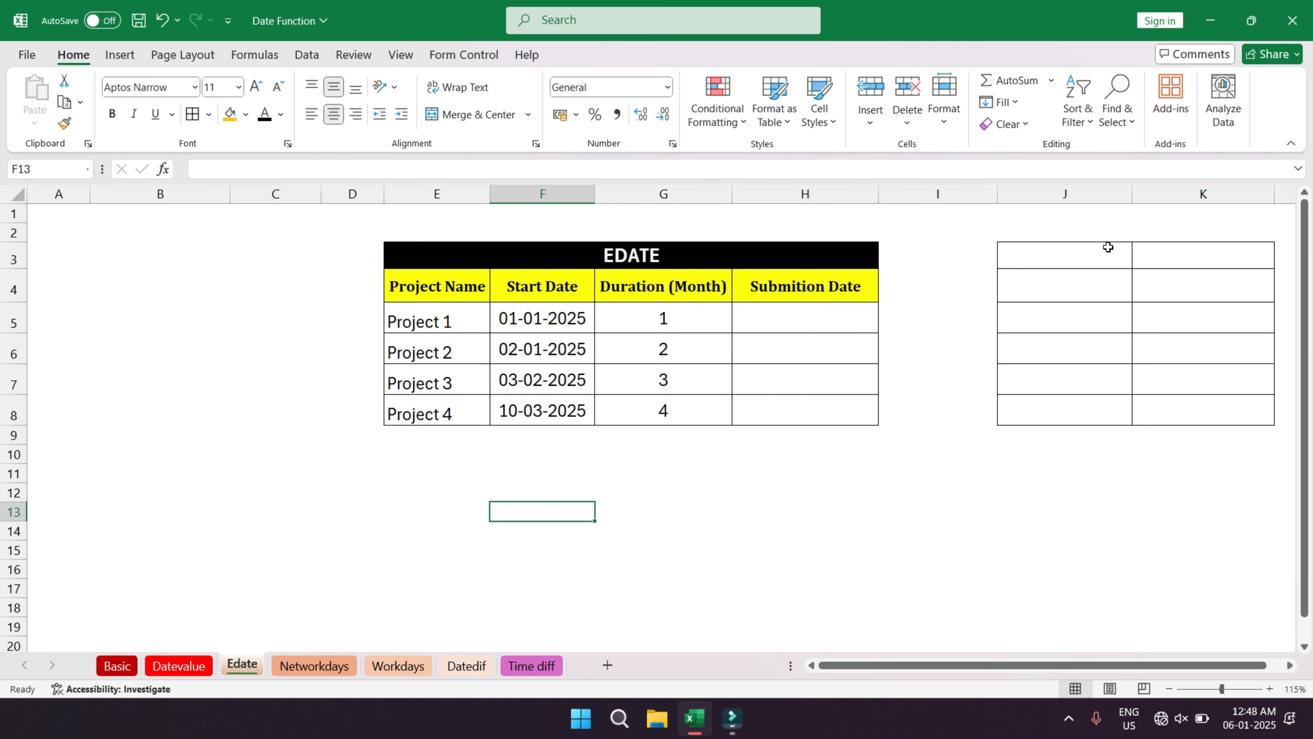
{"action": "left_click_drag", "start_coordinate": [941, 667], "coordinate": [1002, 668]}
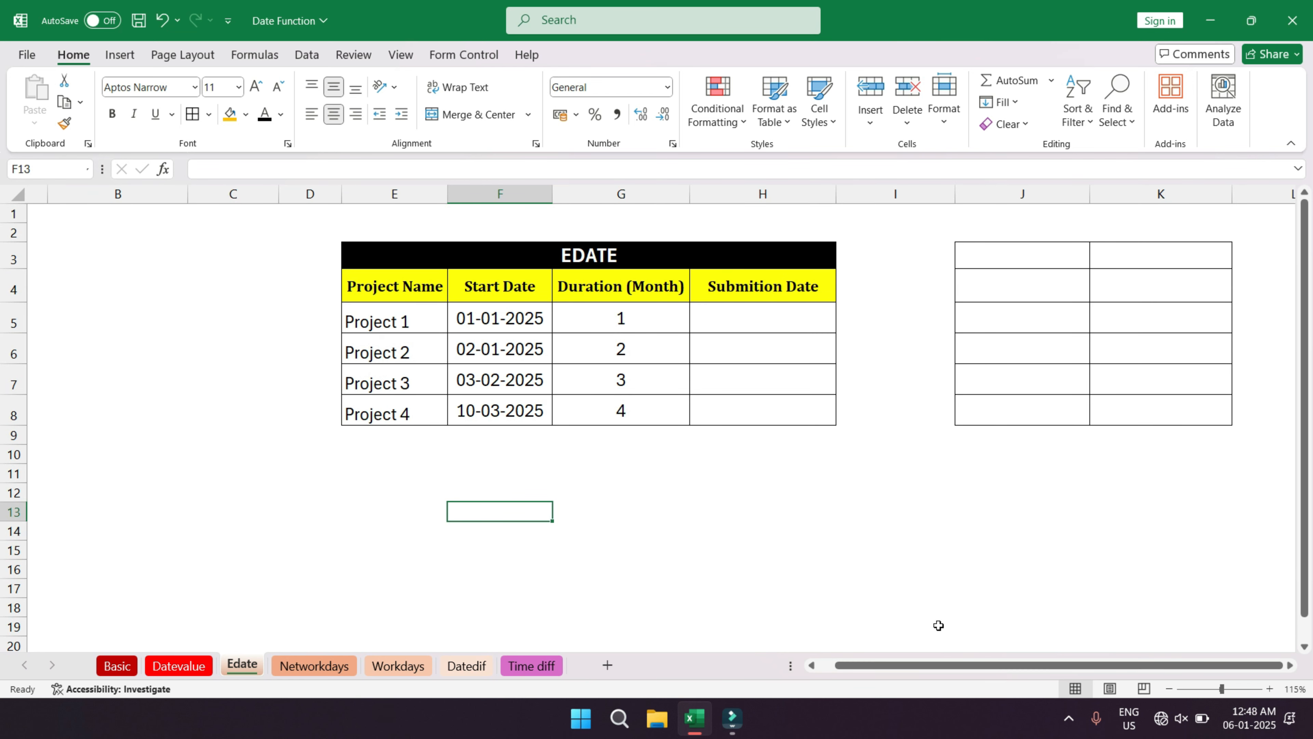
{"action": "left_click", "coordinate": [774, 551]}
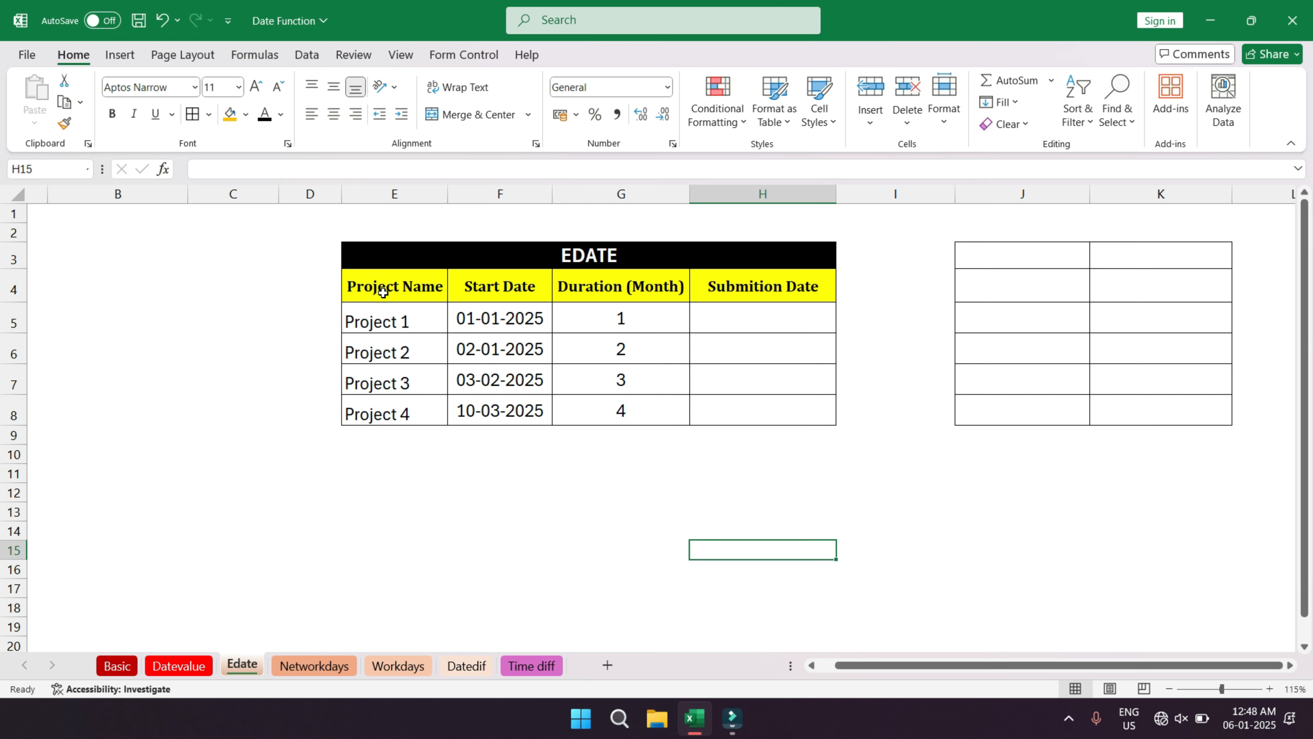
- Examine the project names, start dates and month durations listed in the EDATE table
{"action": "left_click", "coordinate": [372, 295]}
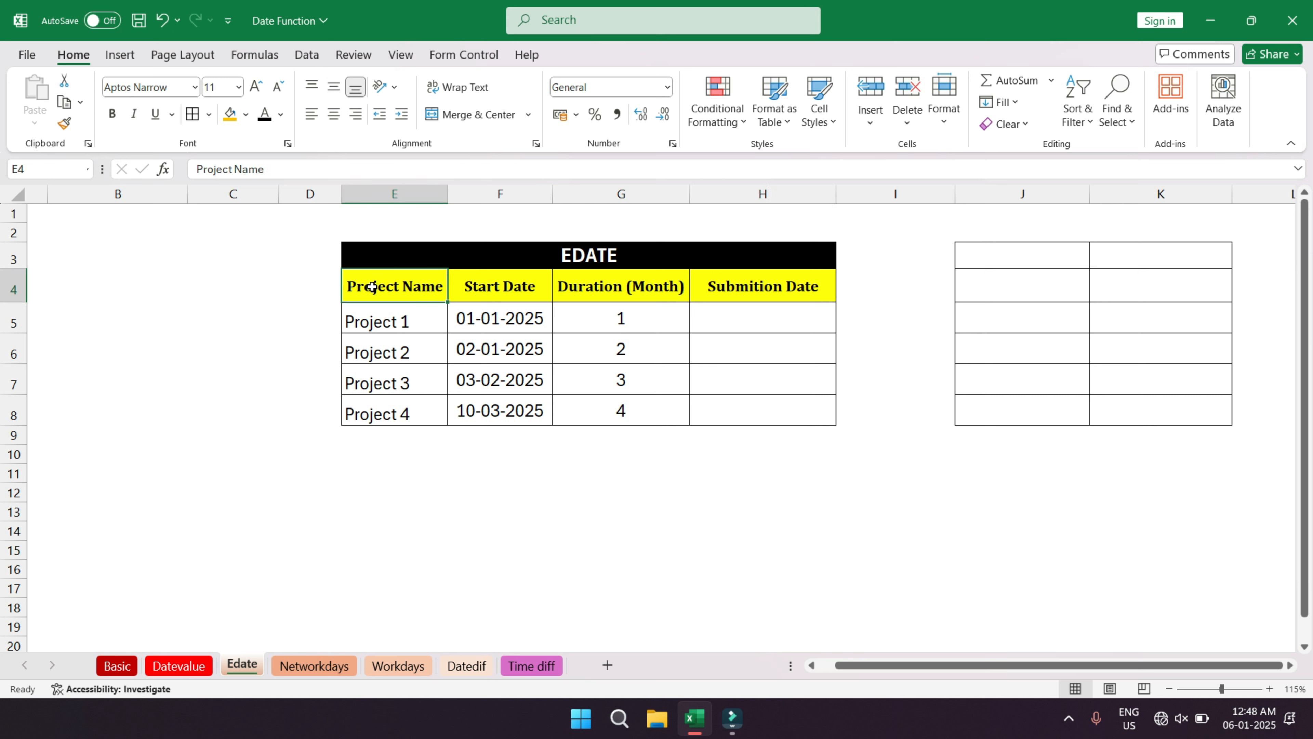
{"action": "left_click", "coordinate": [390, 322]}
{"action": "left_click_drag", "start_coordinate": [391, 323], "coordinate": [403, 413]}
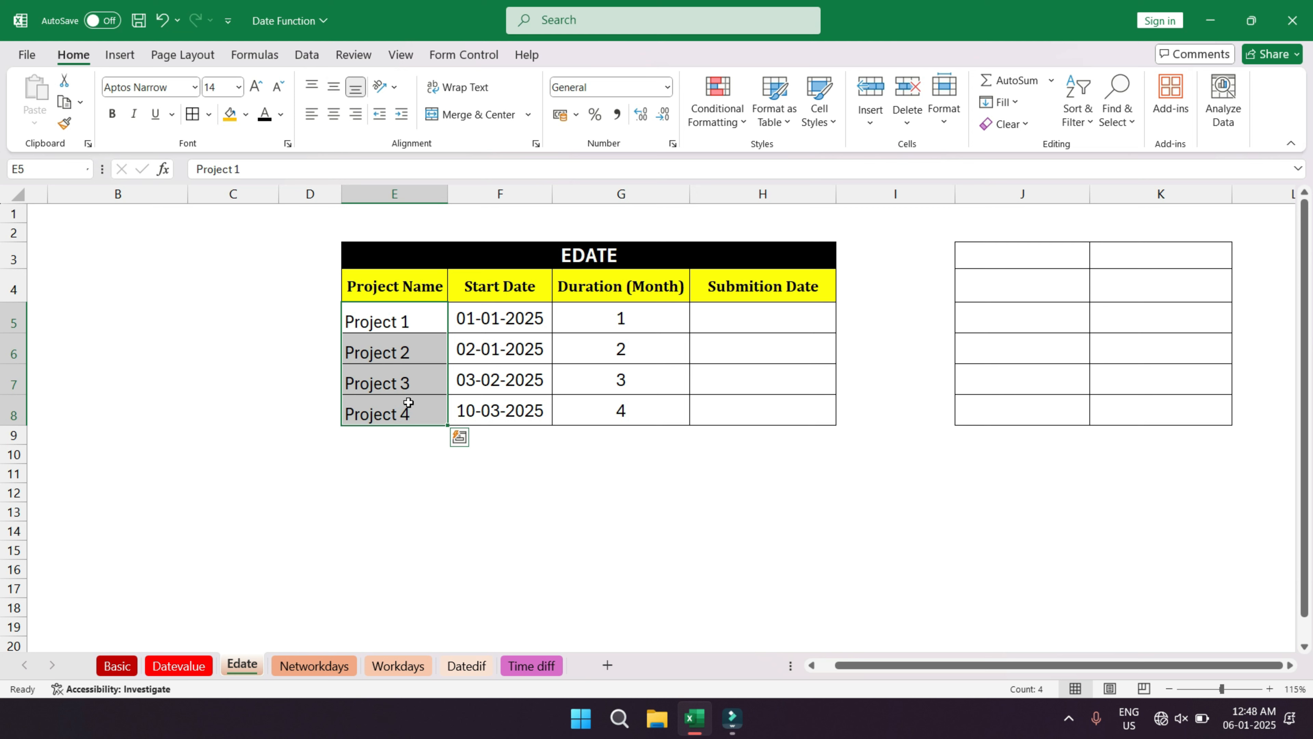
{"action": "left_click", "coordinate": [487, 287]}
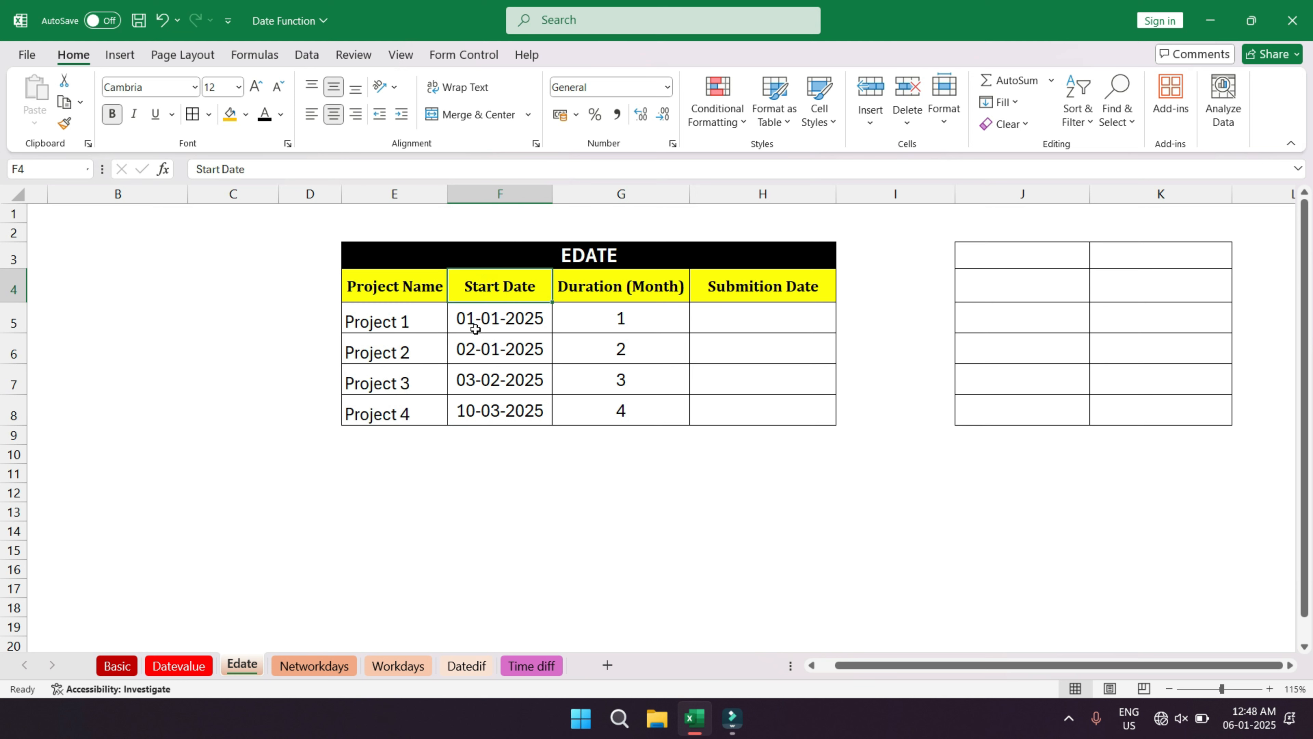
{"action": "left_click", "coordinate": [477, 325]}
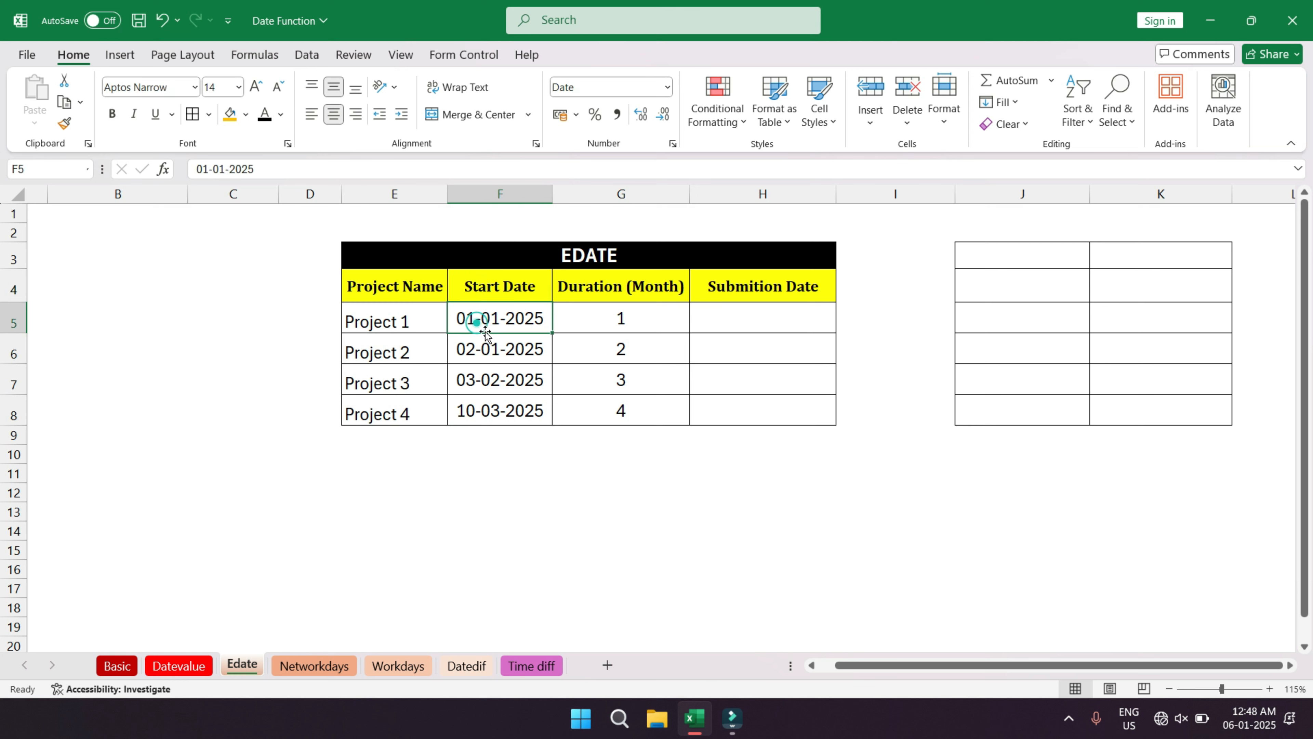
{"action": "left_click", "coordinate": [474, 354]}
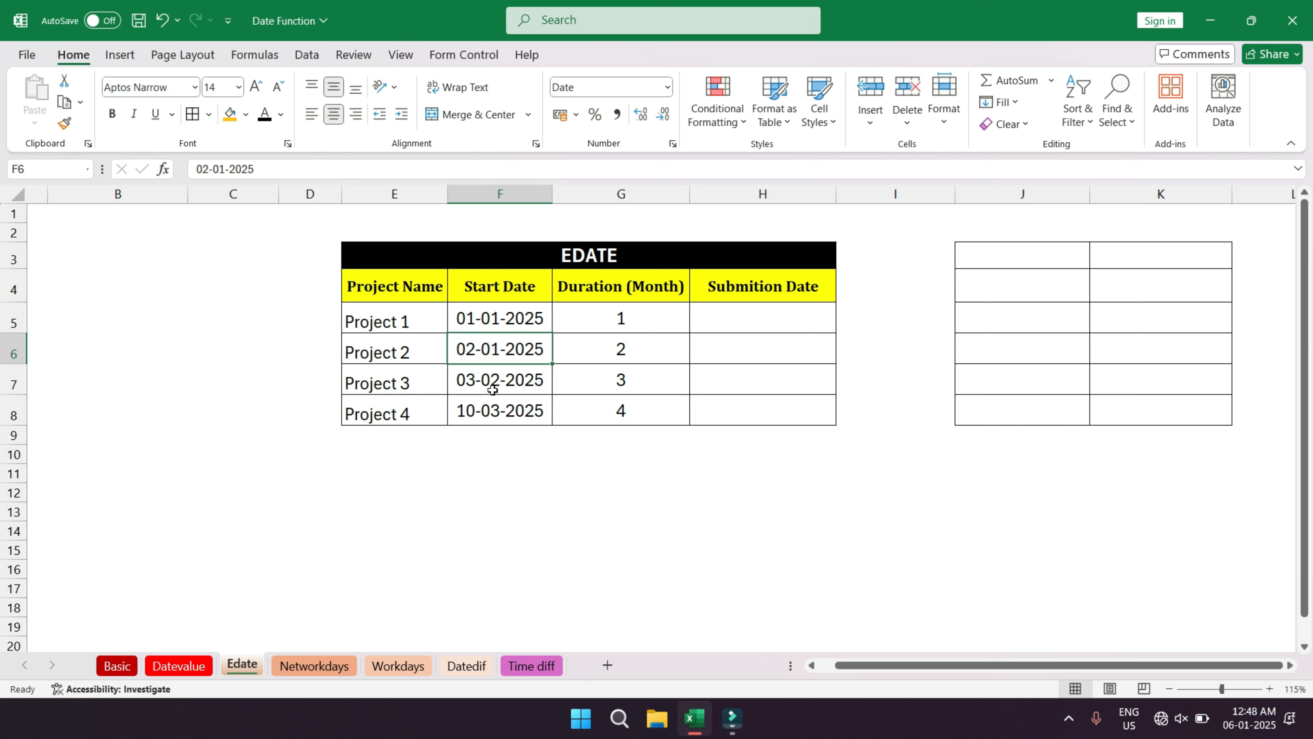
{"action": "left_click", "coordinate": [469, 384]}
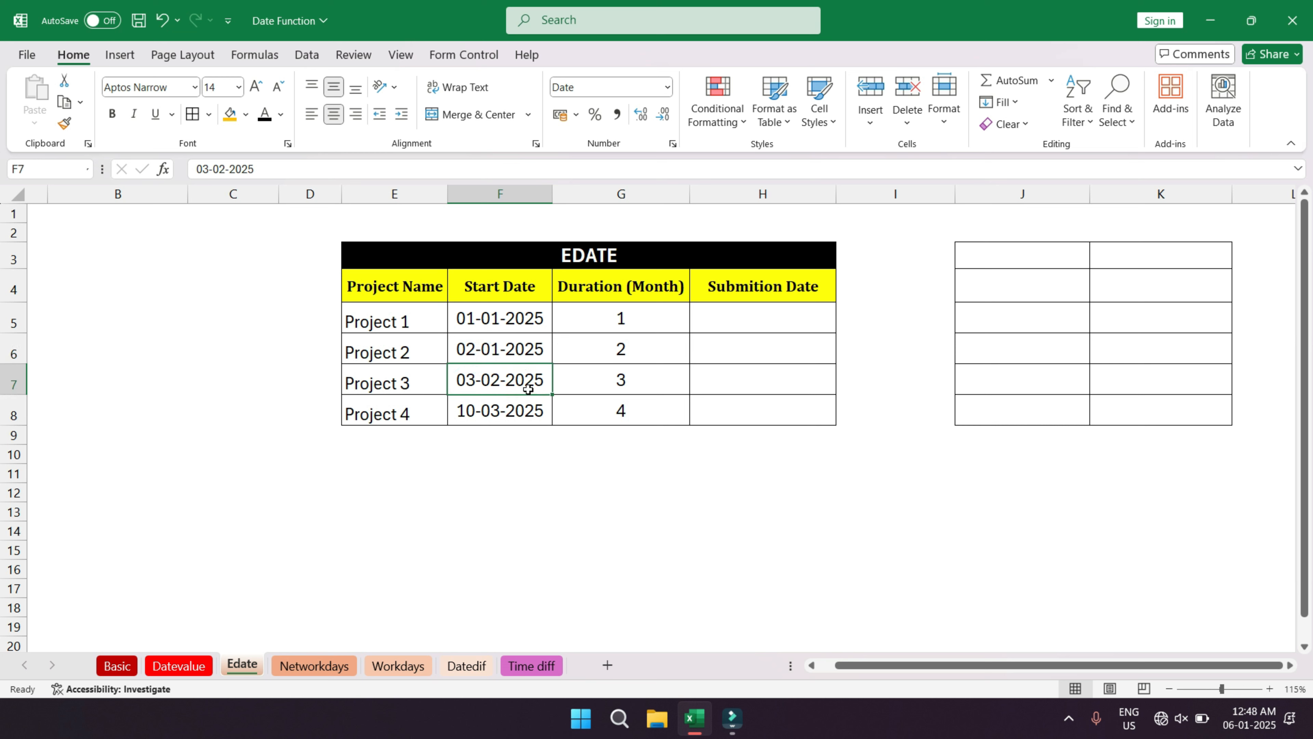
{"action": "left_click", "coordinate": [470, 415]}
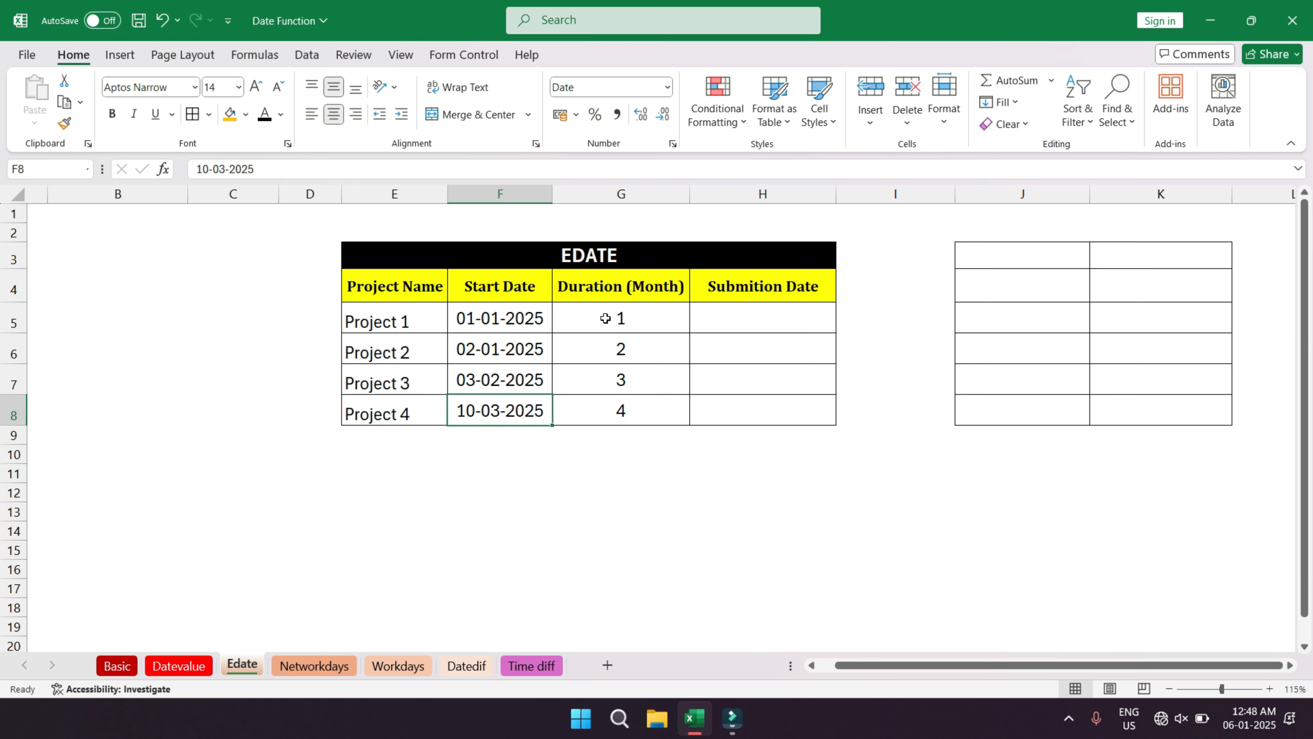
{"action": "left_click", "coordinate": [590, 320]}
{"action": "left_click", "coordinate": [595, 347]}
{"action": "left_click", "coordinate": [593, 393]}
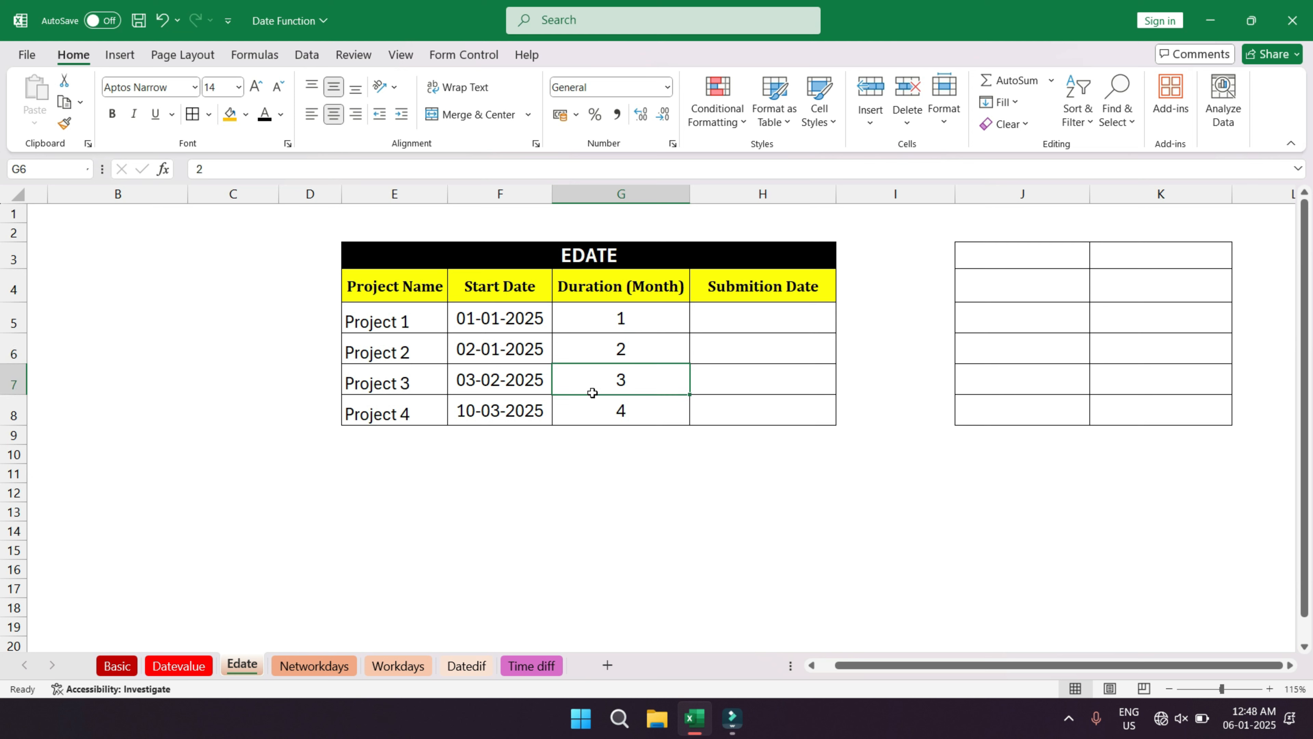
{"action": "left_click", "coordinate": [594, 413]}
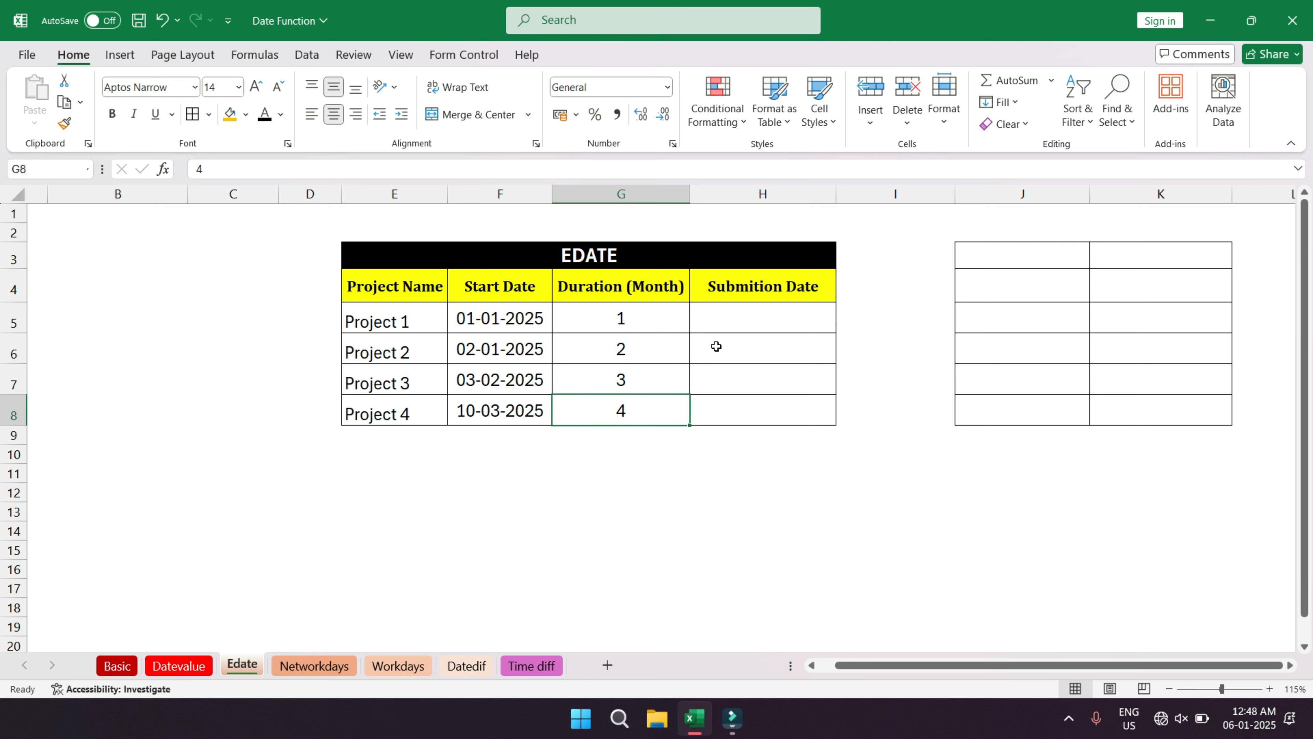
- Enter the formula =EDATE(F5,G5) in H5 to calculate Project 1's submission date
{"action": "left_click", "coordinate": [783, 319]}
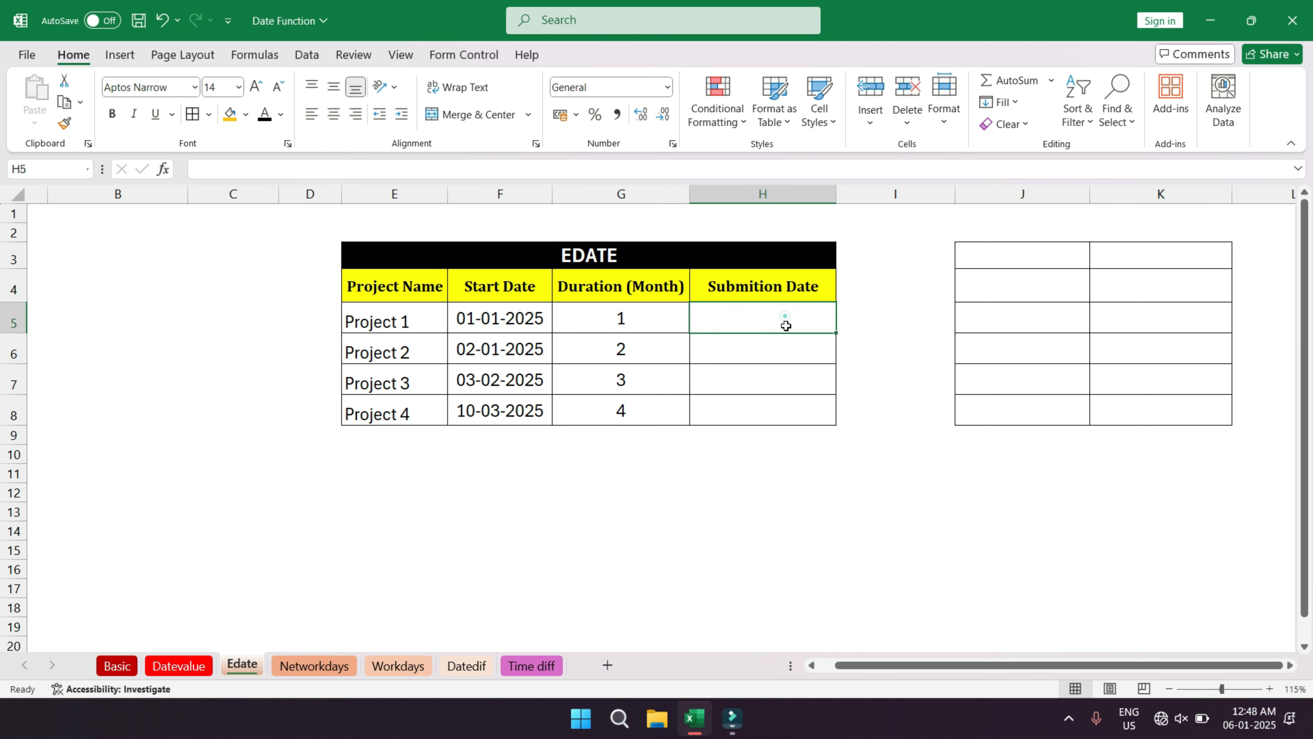
{"action": "type", "text": "=edate"}
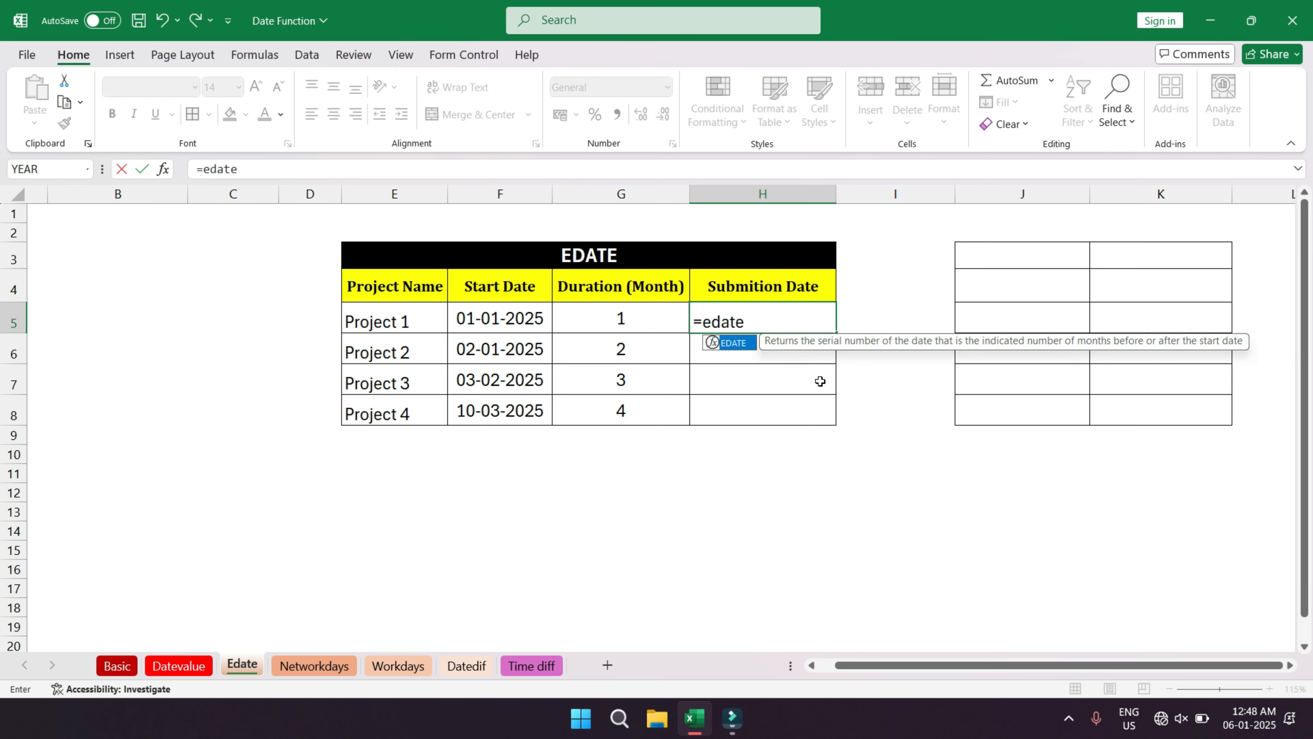
{"action": "key", "text": "Tab"}
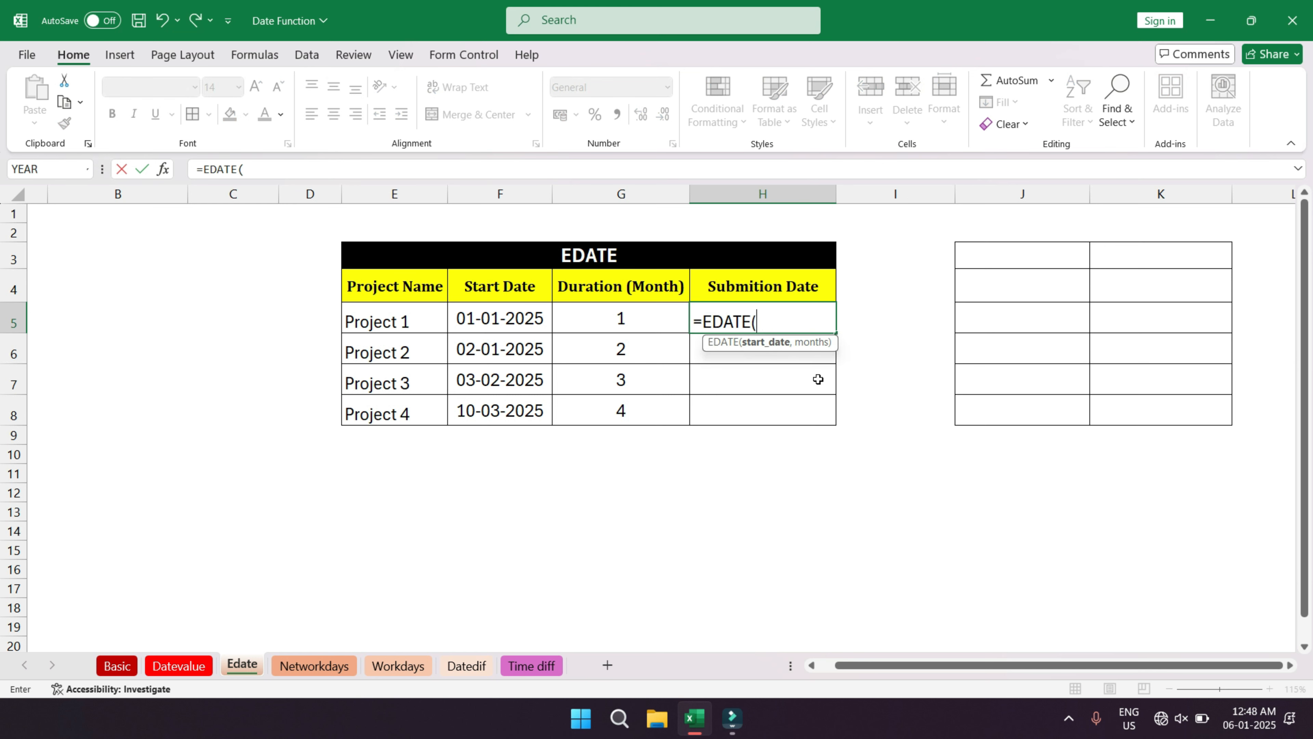
{"action": "left_click", "coordinate": [510, 319]}
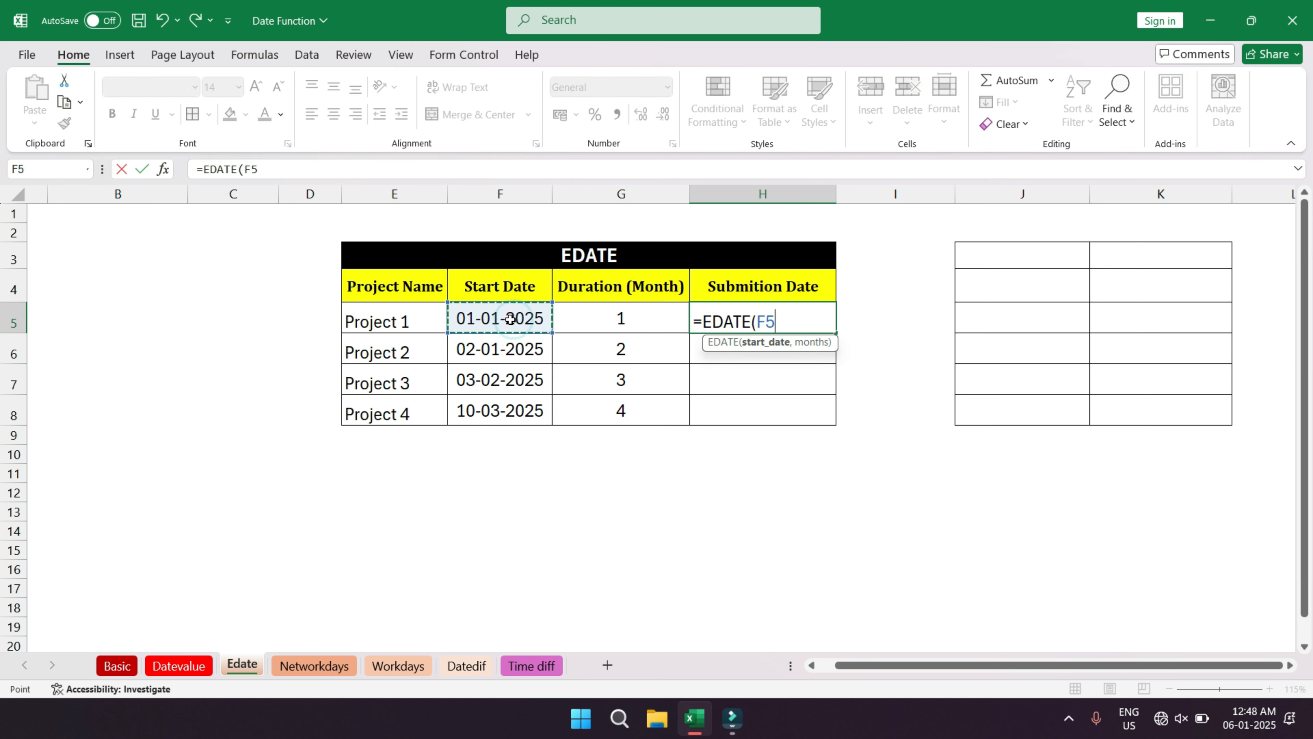
{"action": "type", "text": ","}
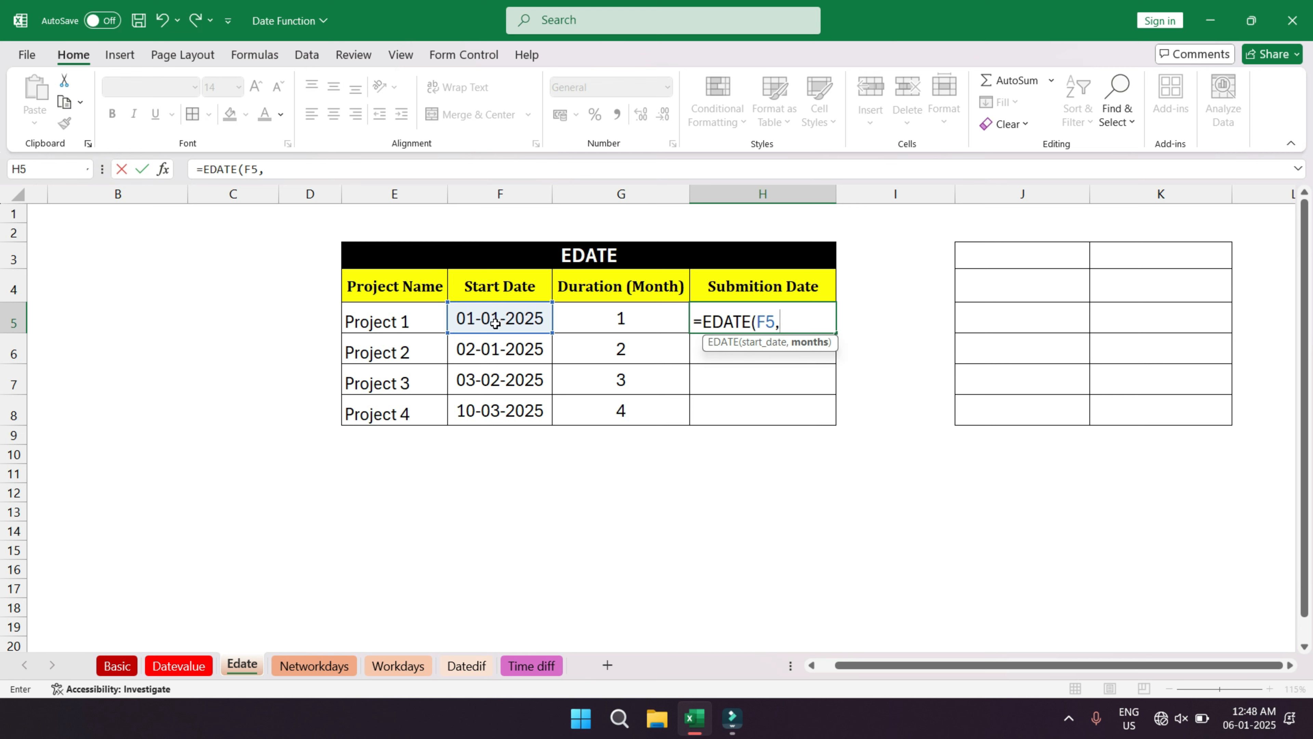
{"action": "left_click", "coordinate": [596, 324]}
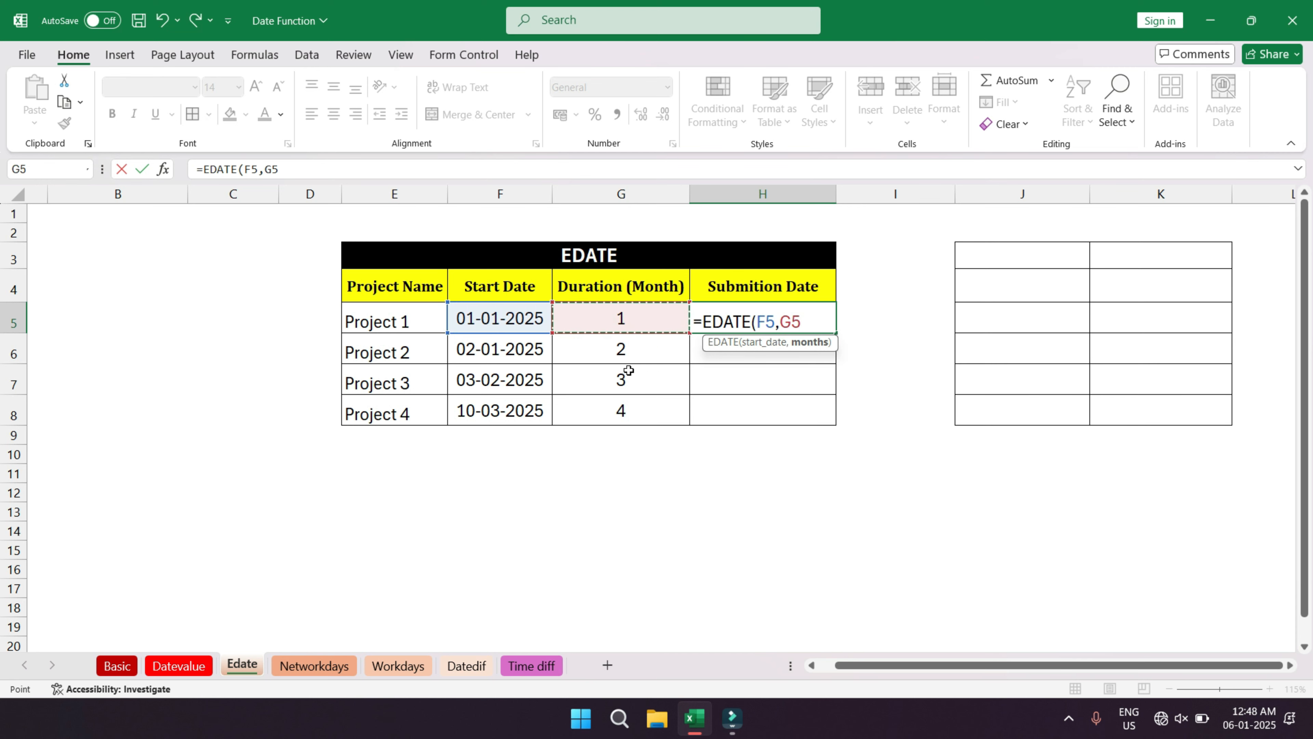
{"action": "type", "text": ")"}
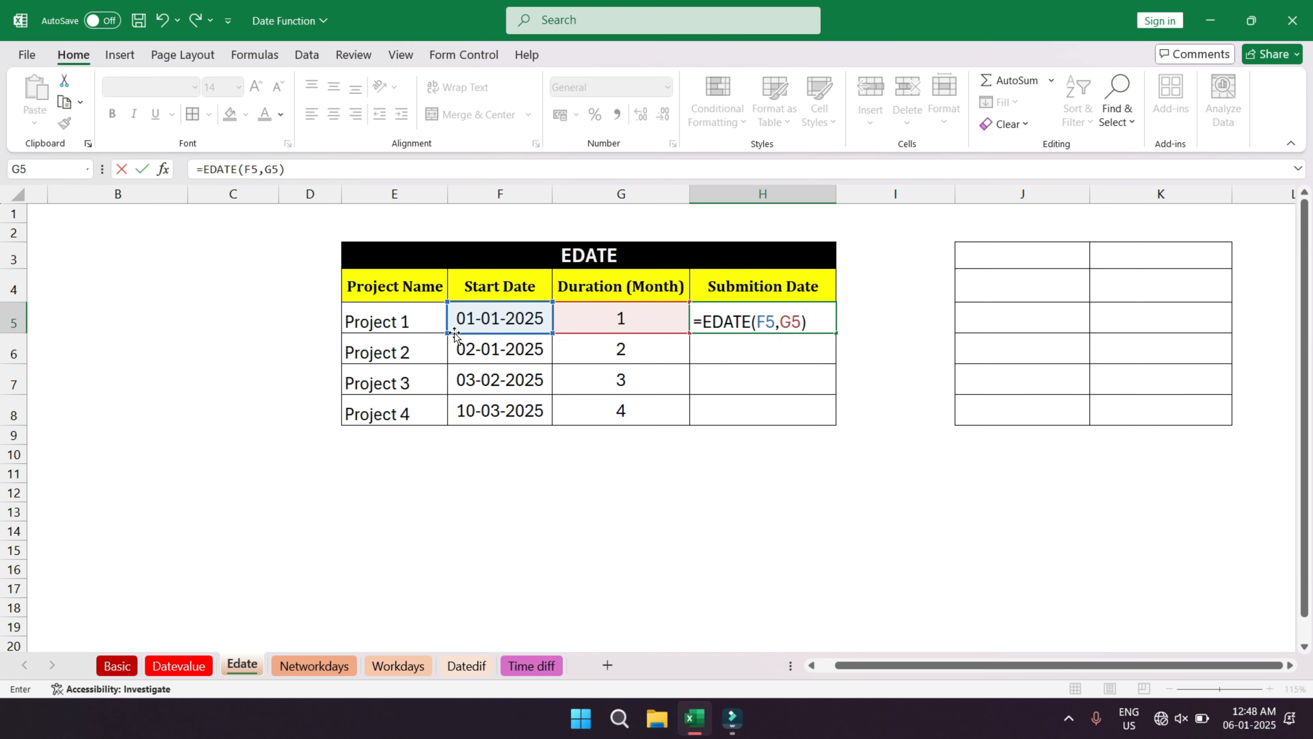
{"action": "key", "text": "Return"}
- Apply the Short Date format to H5 and fill its formula down through H8
{"action": "left_click", "coordinate": [750, 323]}
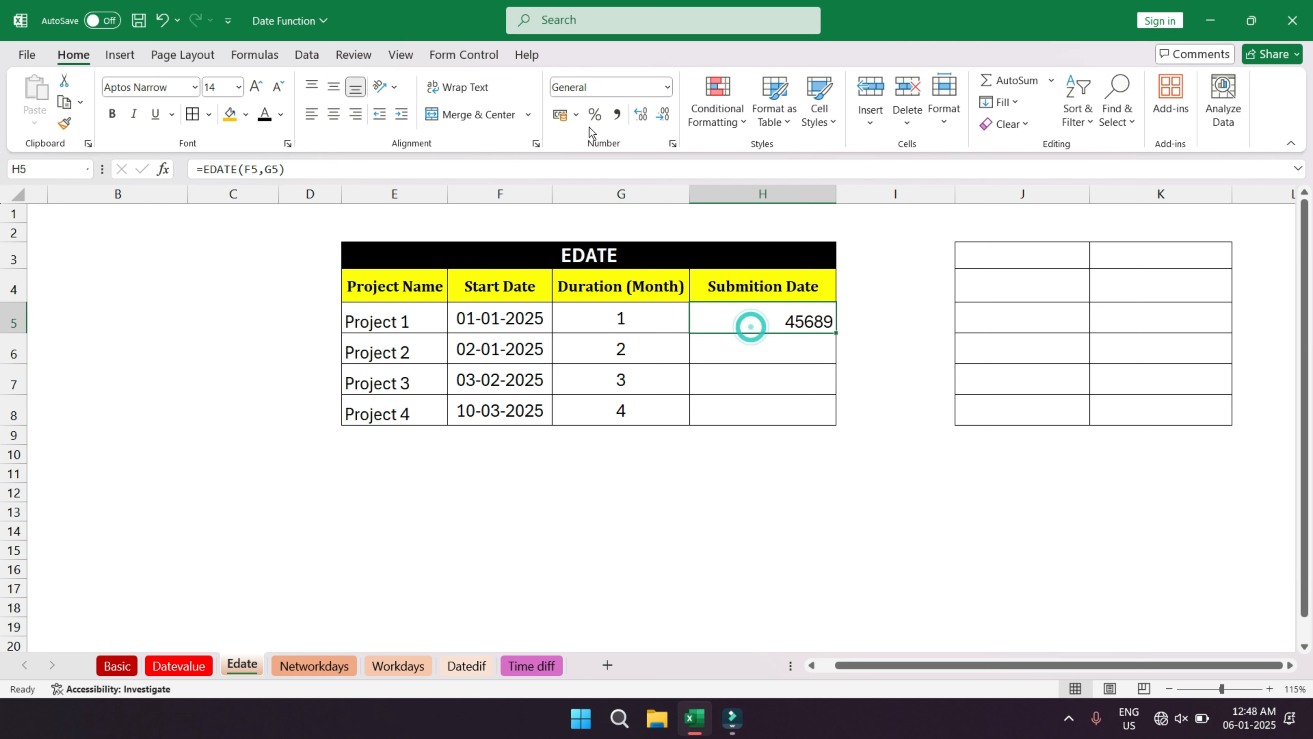
{"action": "left_click", "coordinate": [668, 88]}
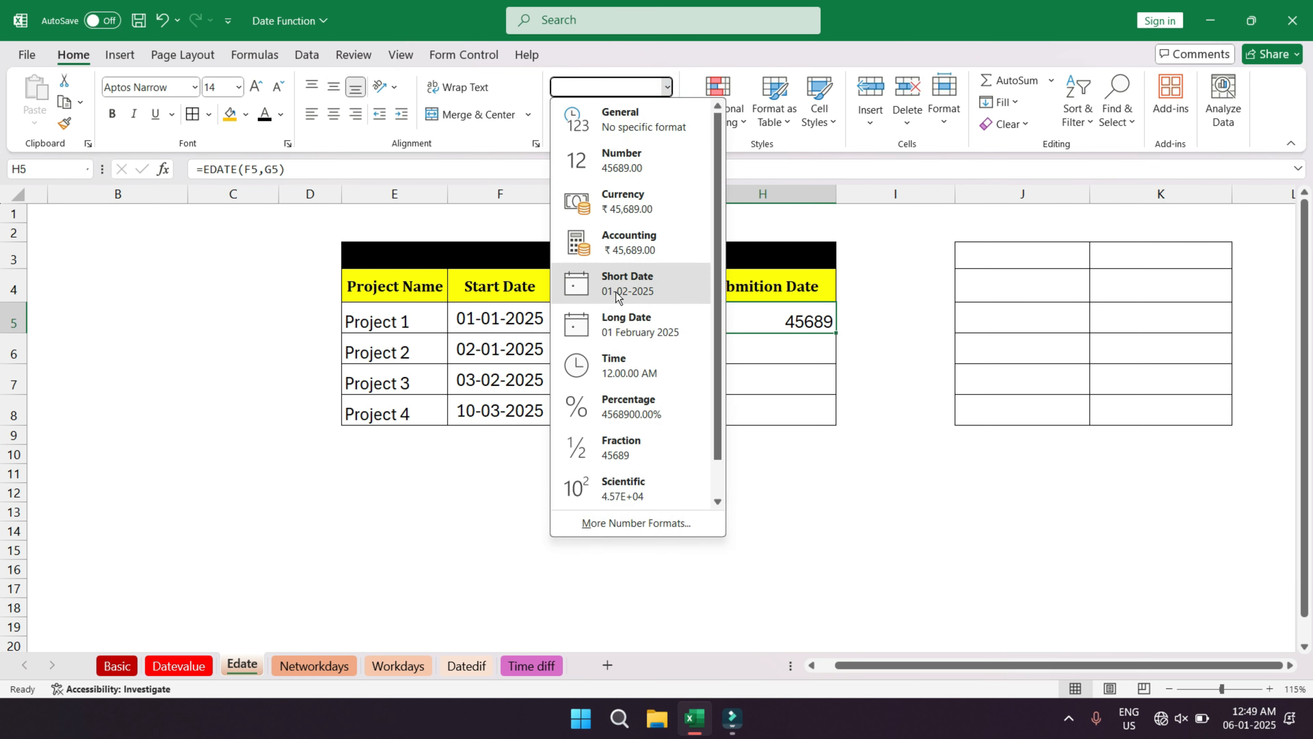
{"action": "left_click", "coordinate": [623, 280]}
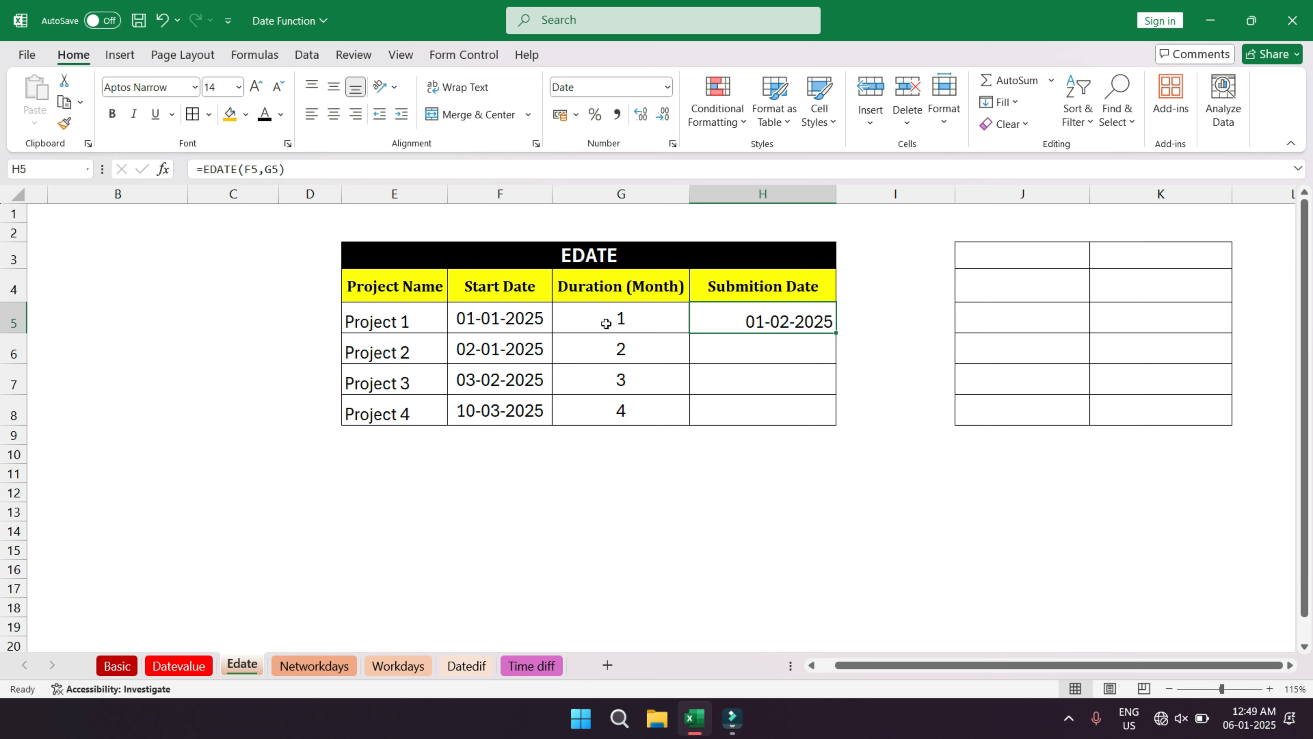
{"action": "left_click_drag", "start_coordinate": [837, 335], "coordinate": [833, 420]}
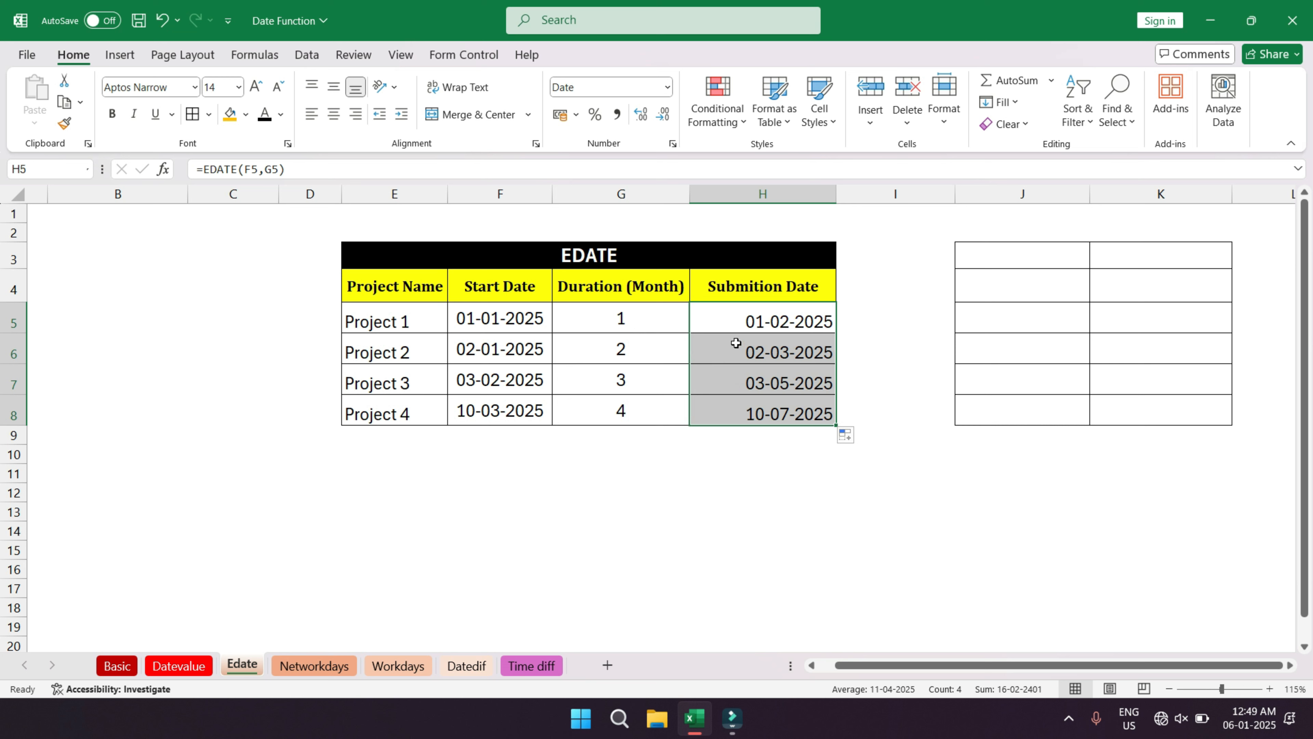
- Compare the submission dates of Project 1 and Project 2 with their start dates and durations
{"action": "left_click", "coordinate": [497, 327]}
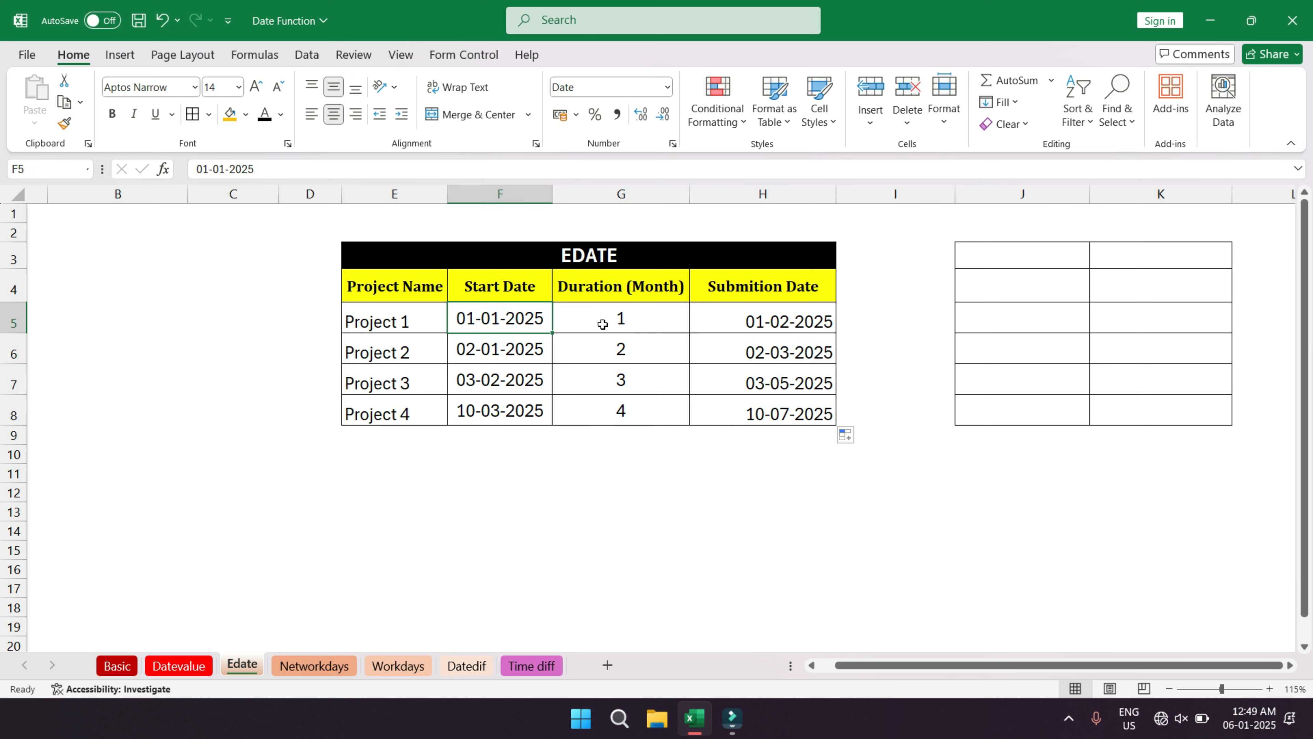
{"action": "left_click", "coordinate": [601, 323]}
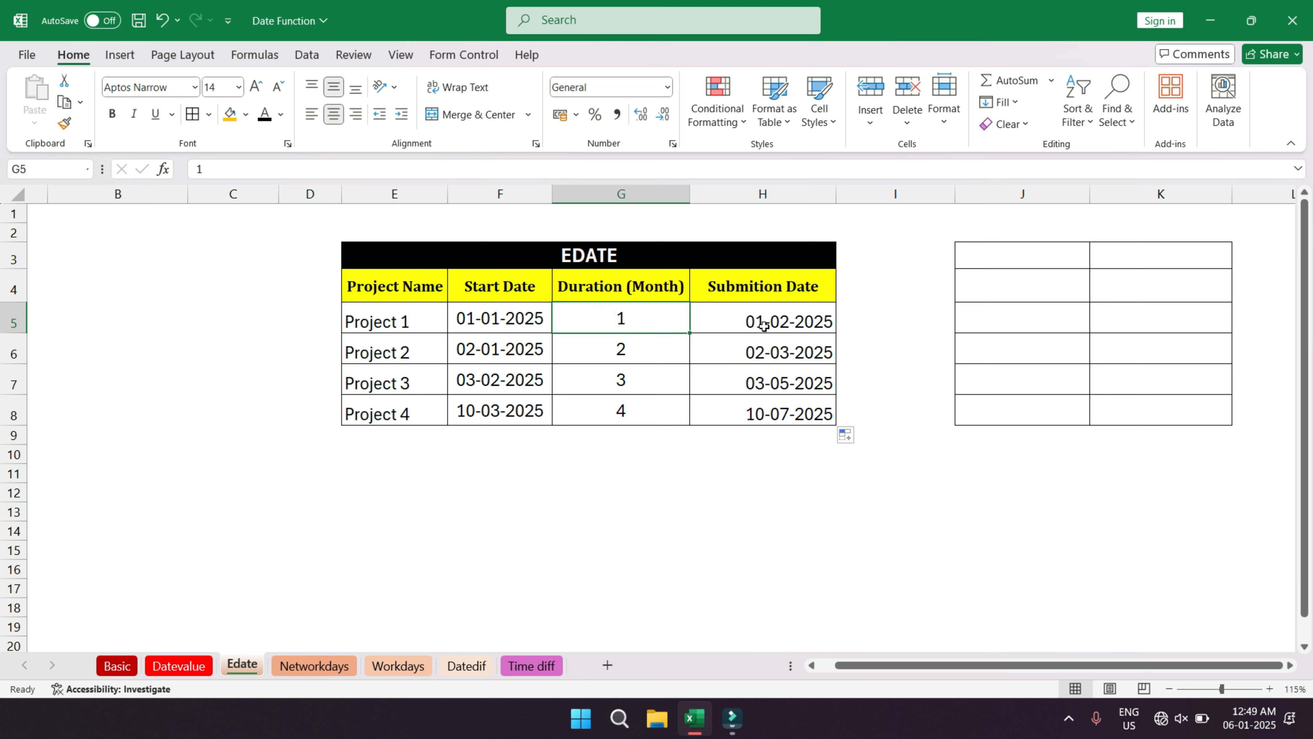
{"action": "left_click", "coordinate": [792, 323]}
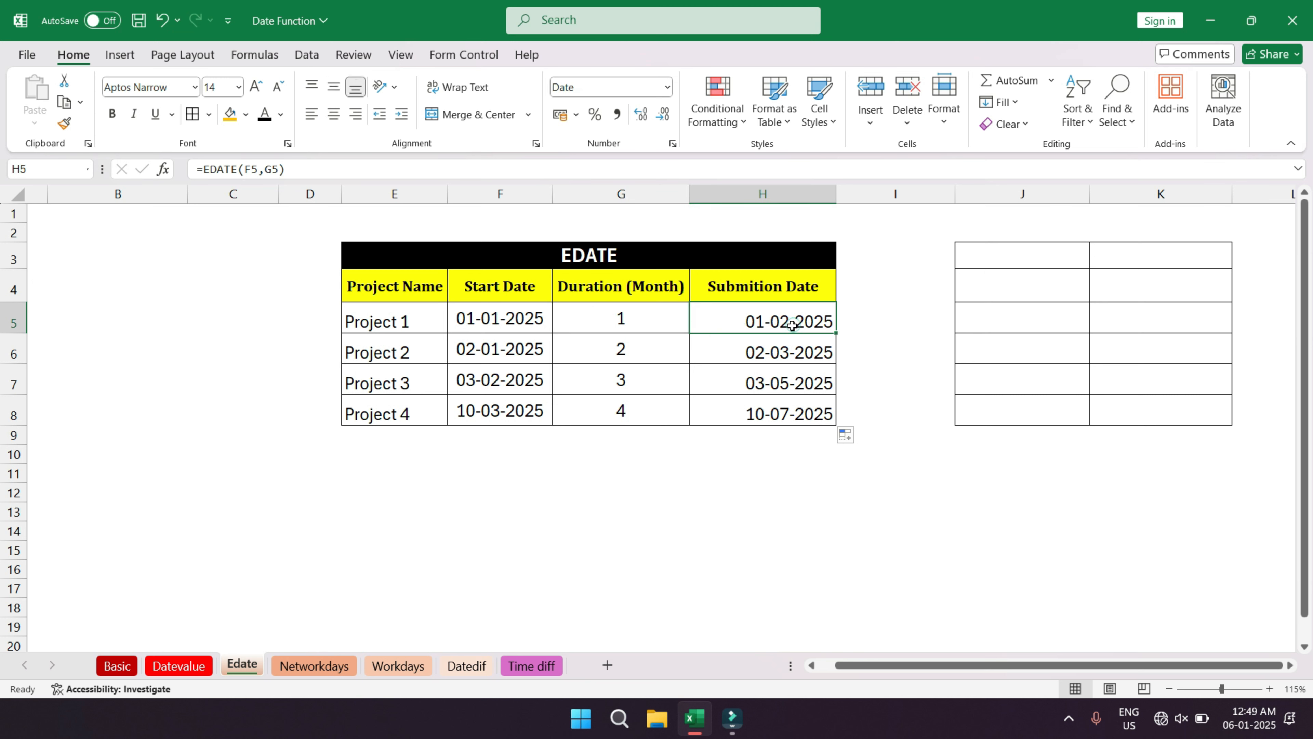
{"action": "left_click", "coordinate": [497, 362]}
{"action": "left_click", "coordinate": [750, 353]}
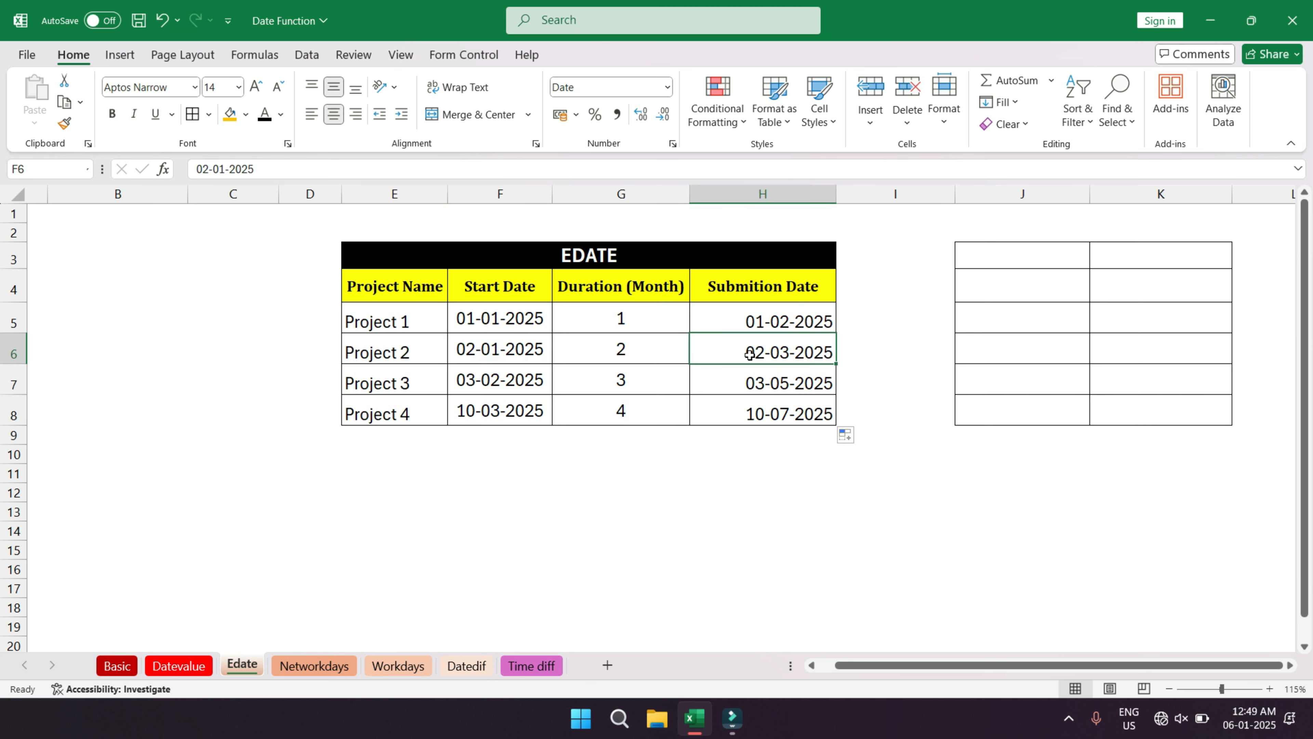
- Compare Project 3's start date with its submission date and check Project 1's duration in the EDATE table
{"action": "left_click", "coordinate": [467, 386]}
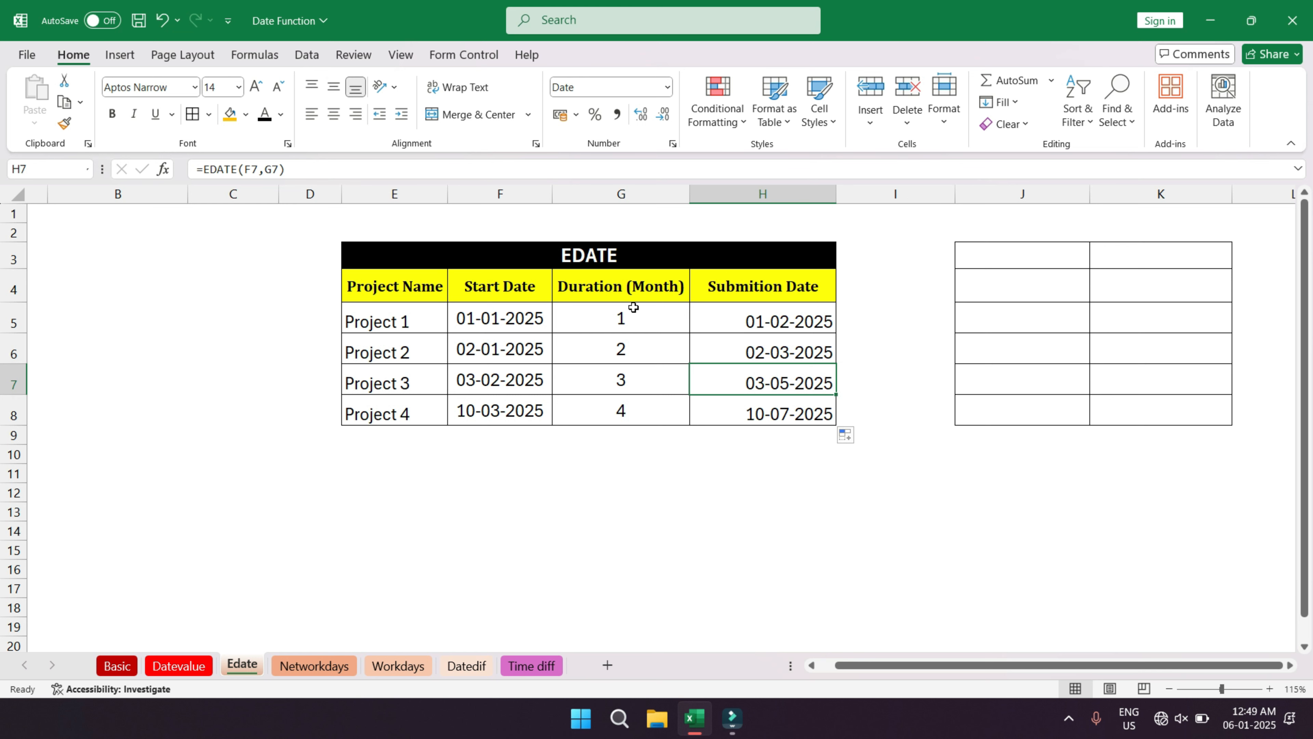
{"action": "left_click", "coordinate": [594, 321]}
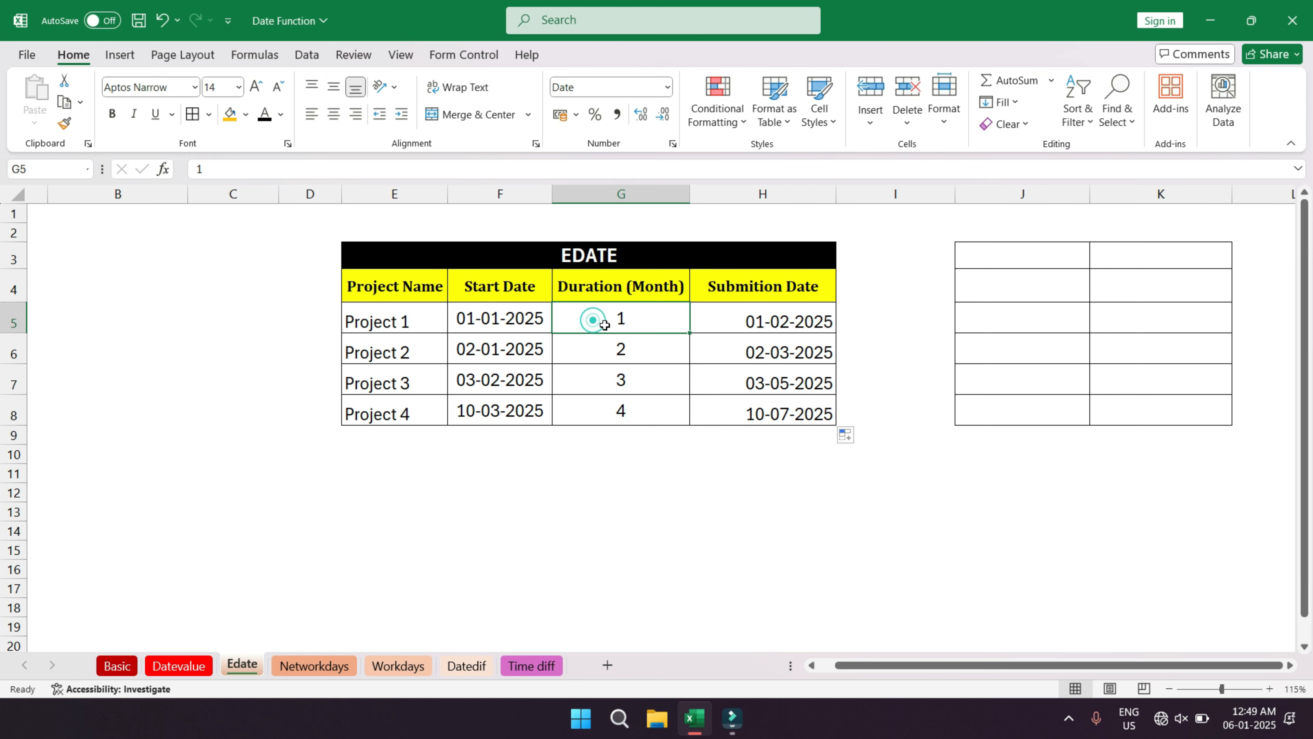
{"action": "left_click", "coordinate": [498, 497]}
- Switch to the Networkdays sheet and examine the existing H5 formula, project names, start dates and Project 1's end date
{"action": "key", "text": "ctrl+Page_Down"}
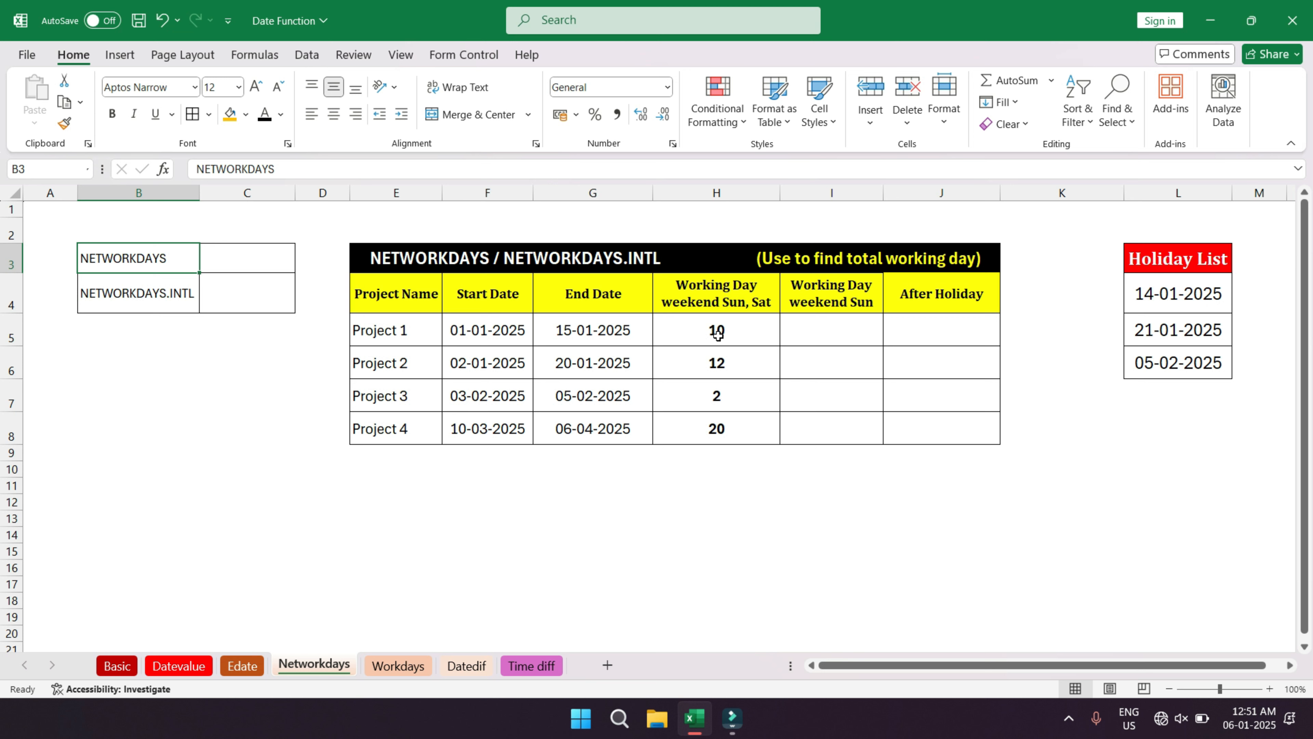
{"action": "left_click", "coordinate": [693, 331]}
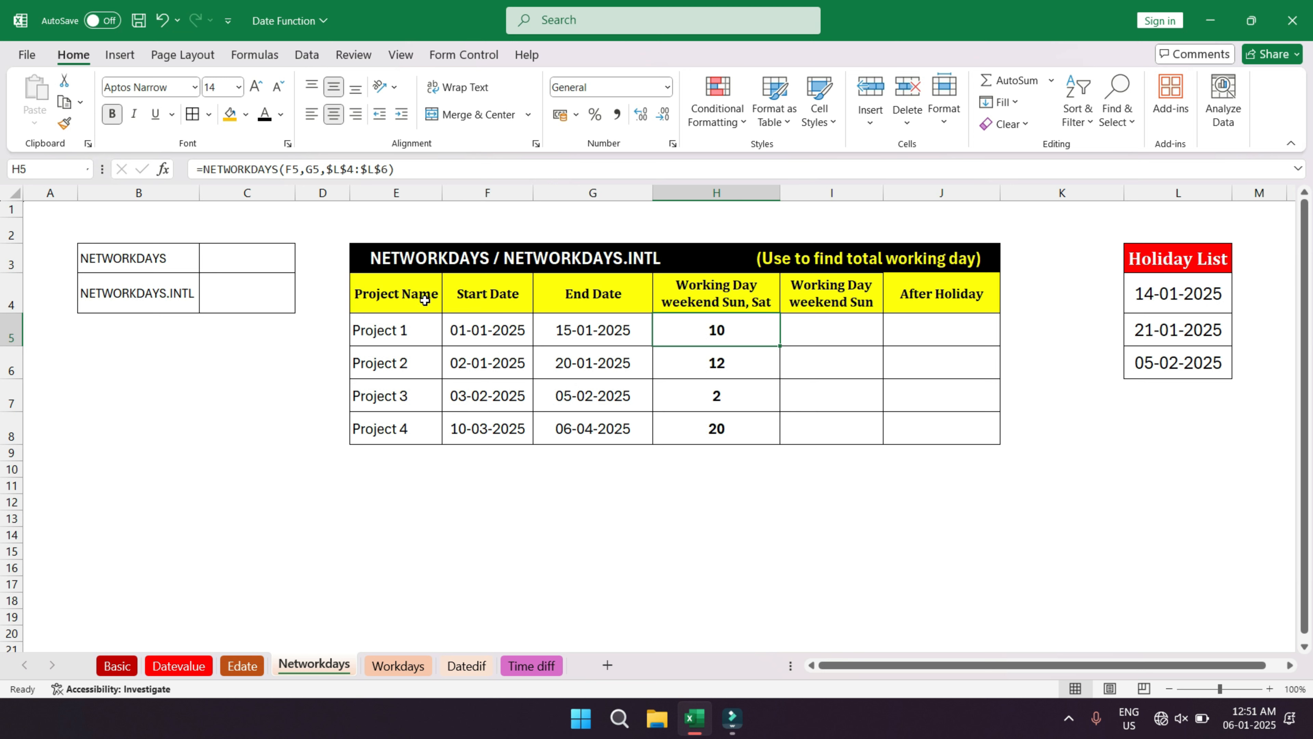
{"action": "left_click_drag", "start_coordinate": [387, 327], "coordinate": [381, 402]}
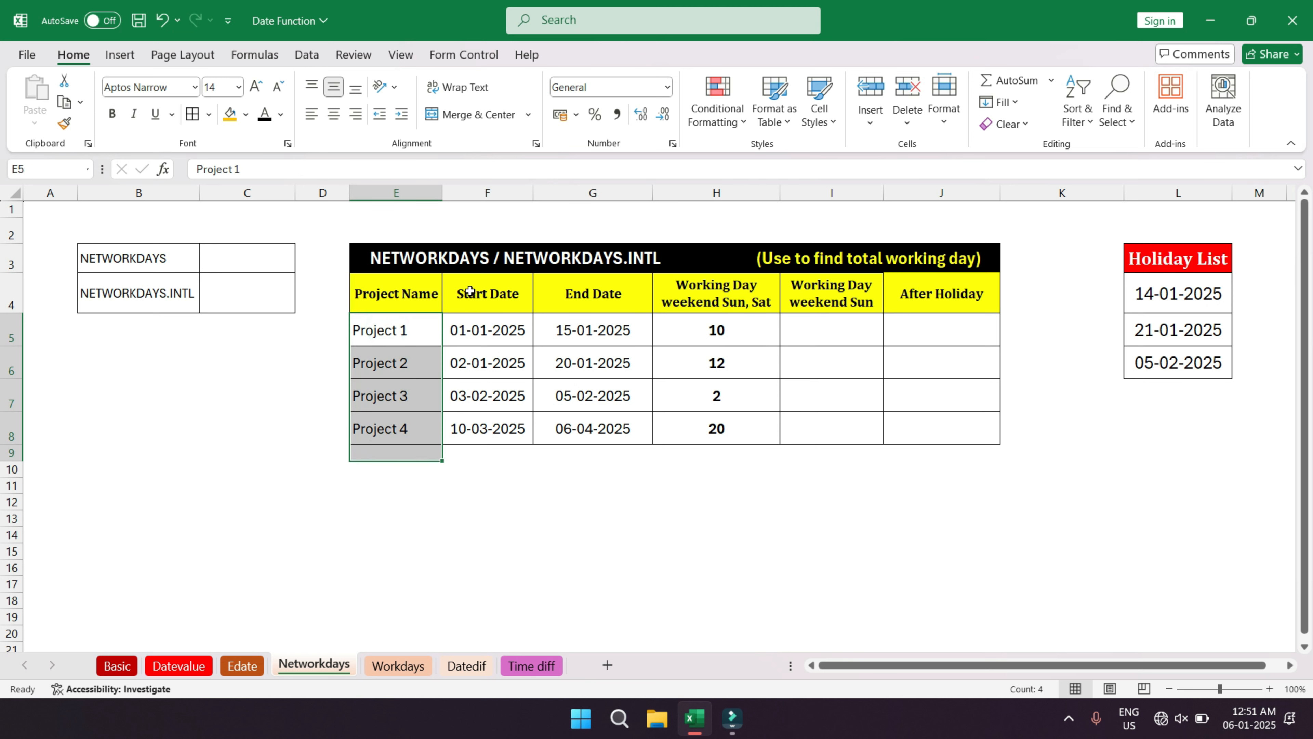
{"action": "left_click_drag", "start_coordinate": [472, 291], "coordinate": [480, 412]}
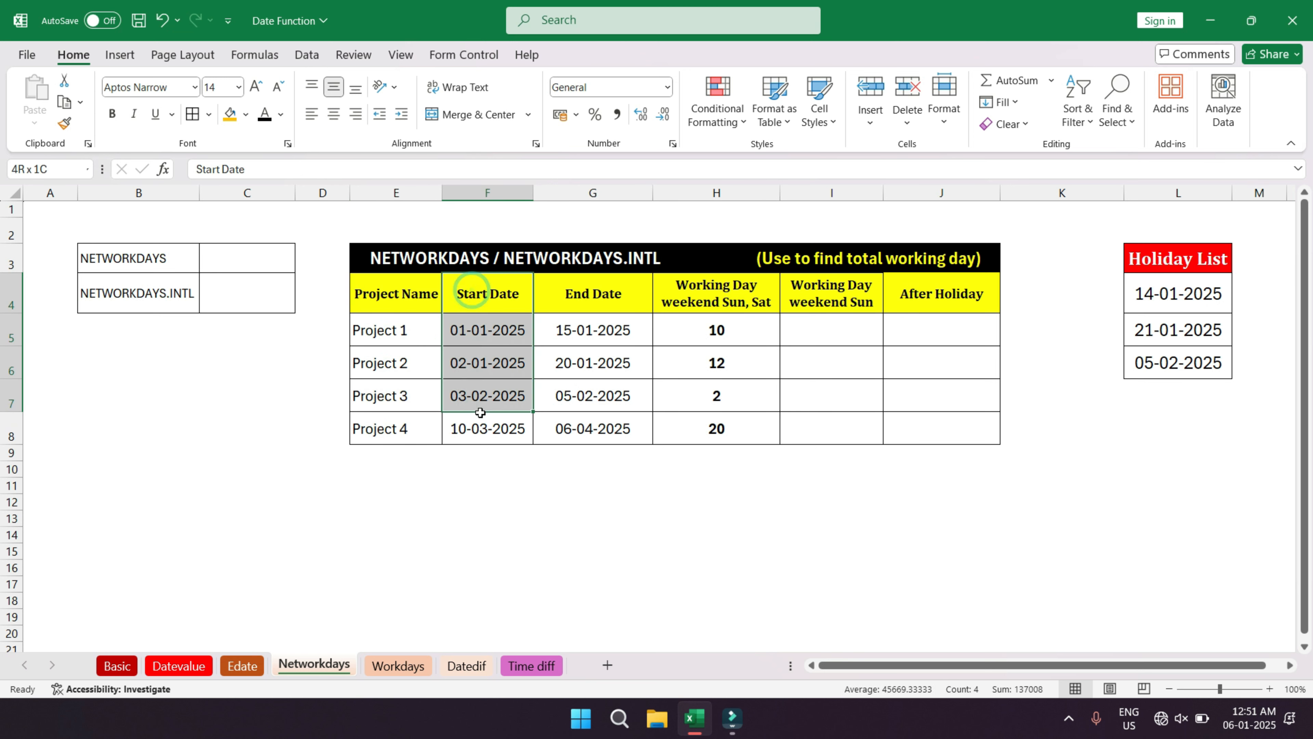
{"action": "left_click", "coordinate": [474, 331]}
{"action": "left_click_drag", "start_coordinate": [475, 307], "coordinate": [471, 428]}
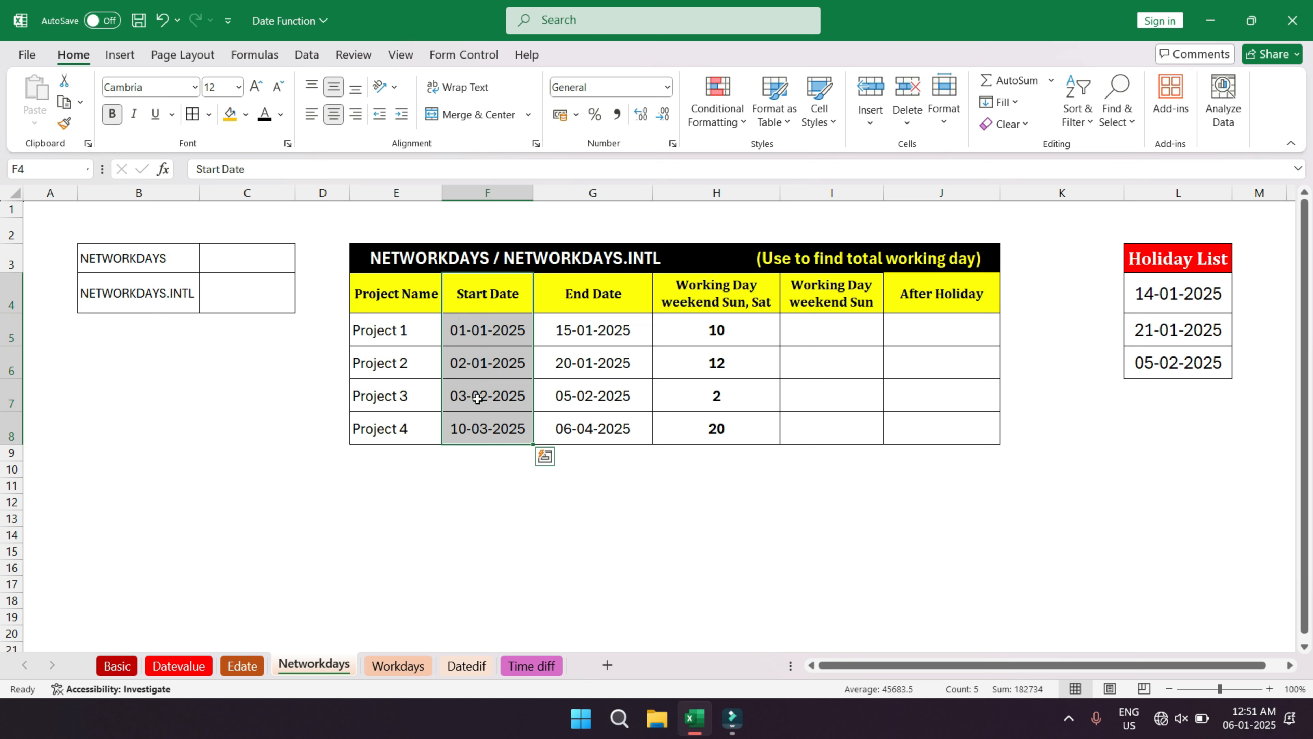
{"action": "left_click", "coordinate": [566, 332]}
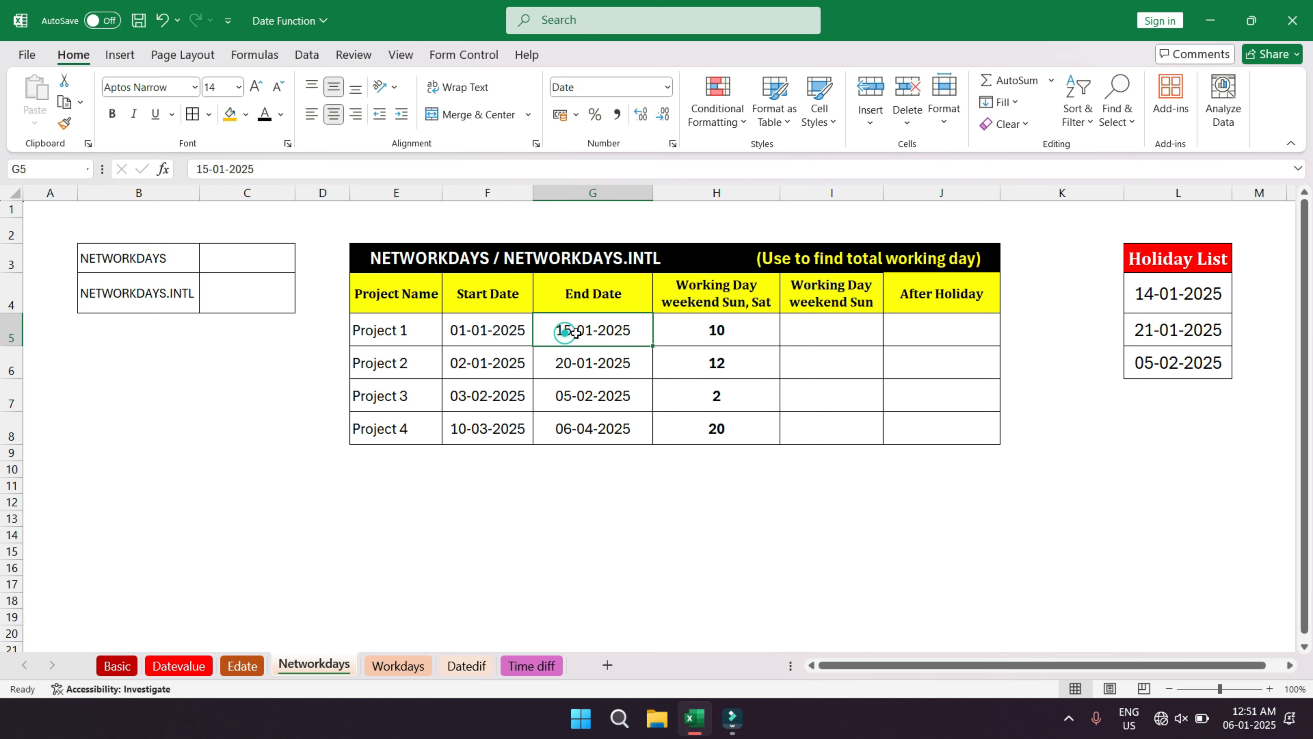
{"action": "left_click", "coordinate": [631, 330]}
- Clear the existing working-day results for all four projects in H5:H8
{"action": "left_click_drag", "start_coordinate": [710, 329], "coordinate": [705, 421]}
{"action": "key", "text": "Delete"}
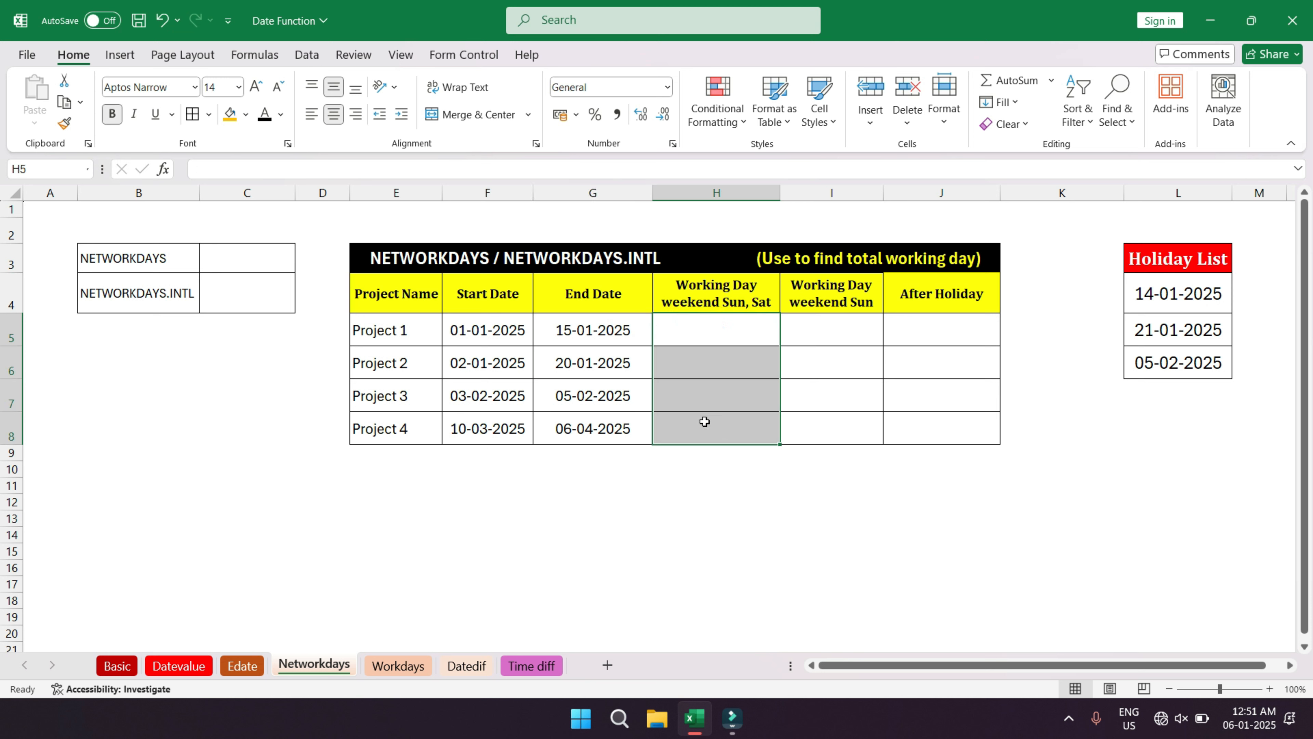
{"action": "left_click", "coordinate": [580, 483]}
- Review the project names, start dates and end dates in the NETWORKDAYS table
{"action": "left_click_drag", "start_coordinate": [390, 331], "coordinate": [390, 390]}
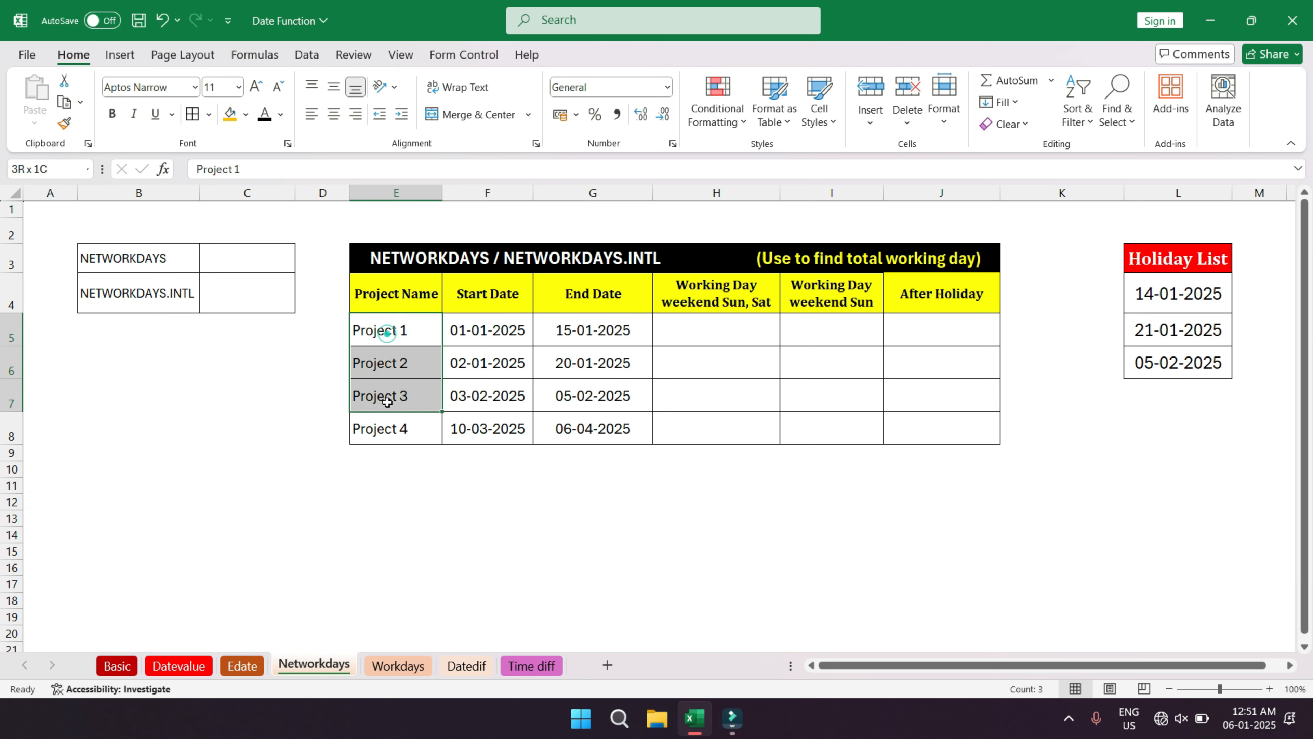
{"action": "left_click_drag", "start_coordinate": [475, 330], "coordinate": [475, 433]}
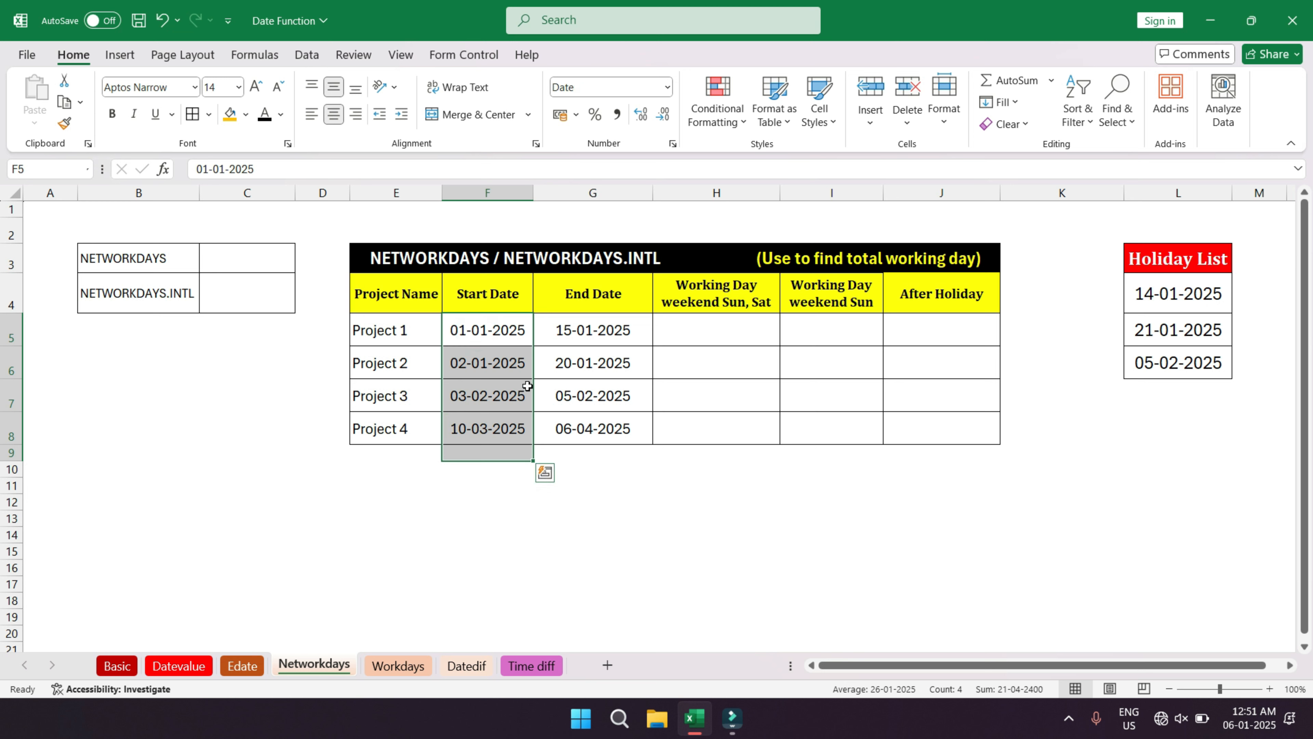
{"action": "left_click", "coordinate": [583, 331]}
{"action": "left_click_drag", "start_coordinate": [583, 355], "coordinate": [583, 429]}
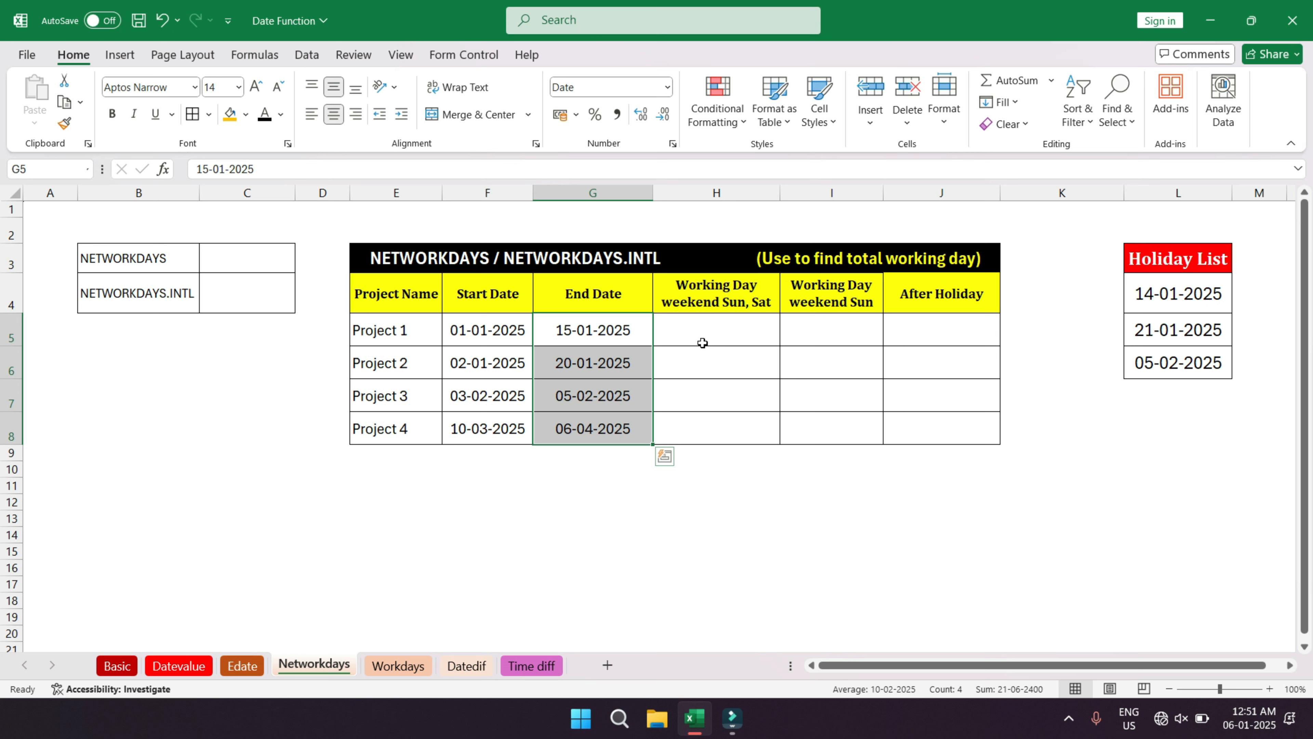
- Enter the formula =NETWORKDAYS(F5,G5) in H5 to count Project 1's working days excluding Saturdays and Sundays
{"action": "left_click", "coordinate": [714, 335]}
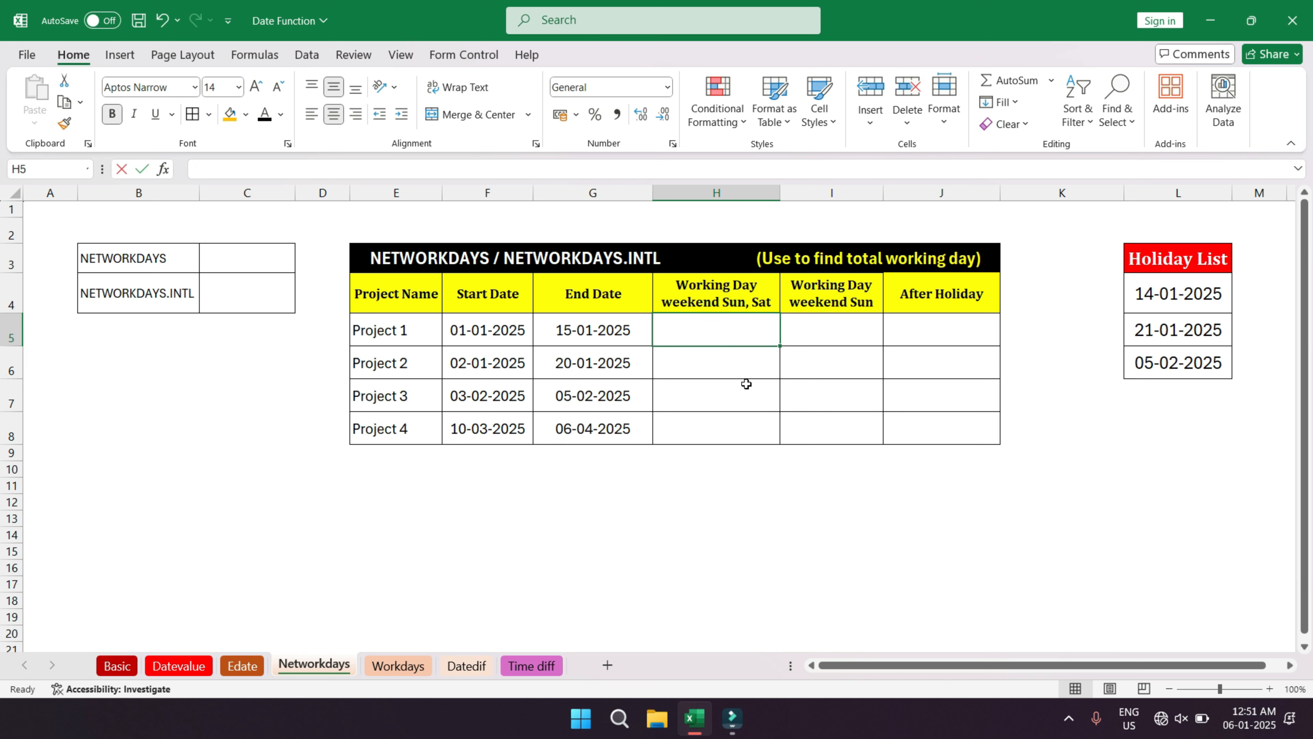
{"action": "type", "text": "=networ"}
{"action": "key", "text": "Tab"}
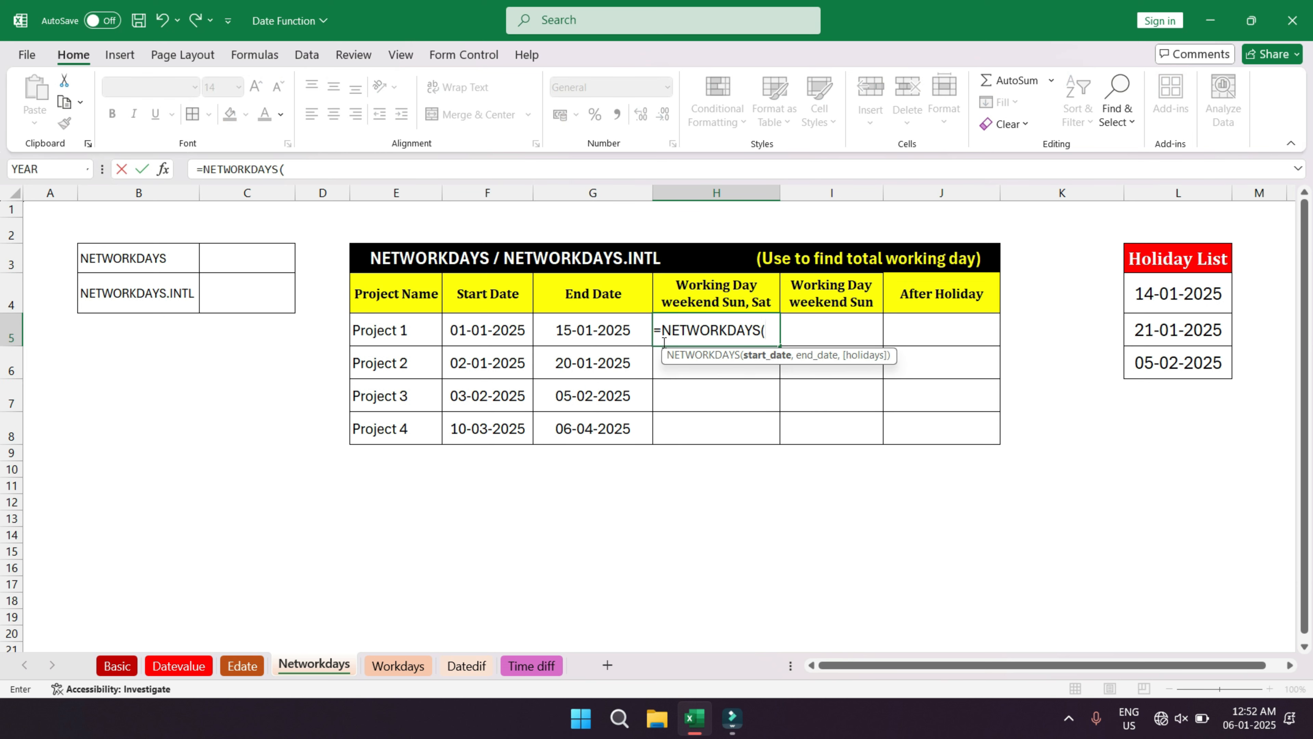
{"action": "key", "text": "Left"}
{"action": "key", "text": "Left"}
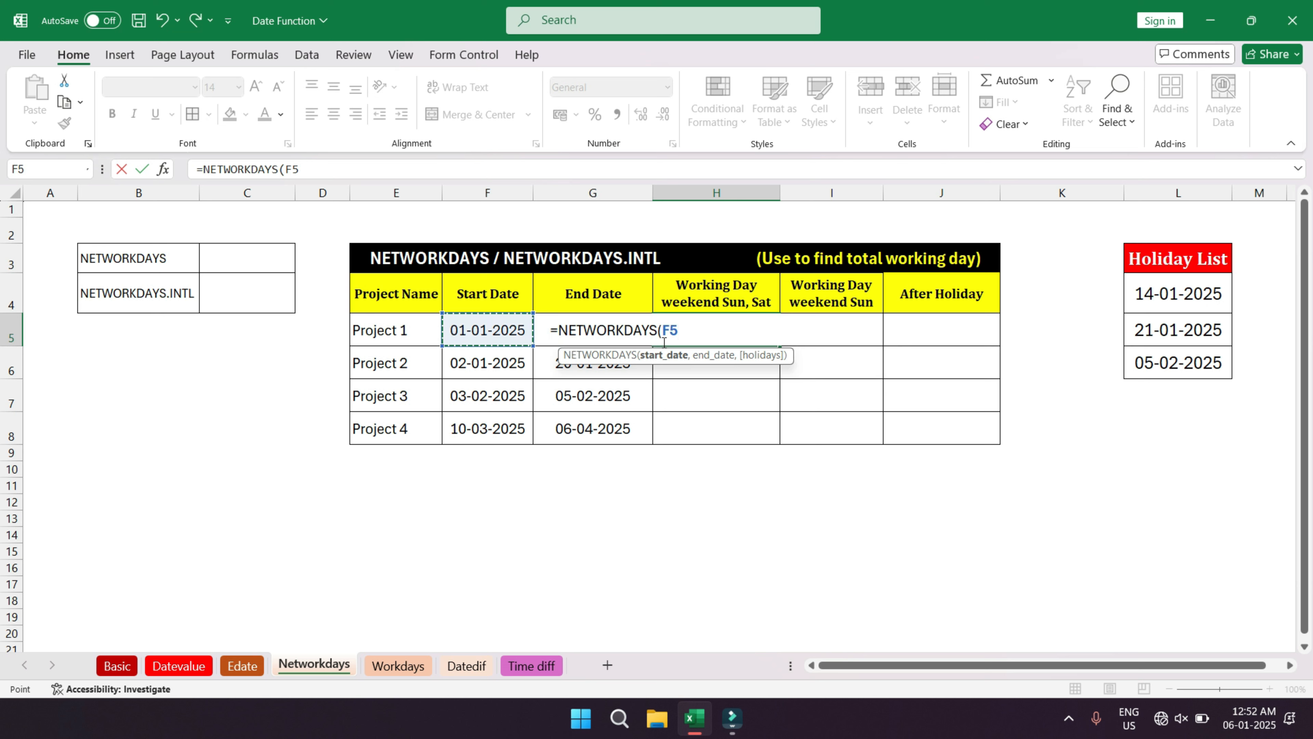
{"action": "type", "text": ","}
{"action": "key", "text": "Left"}
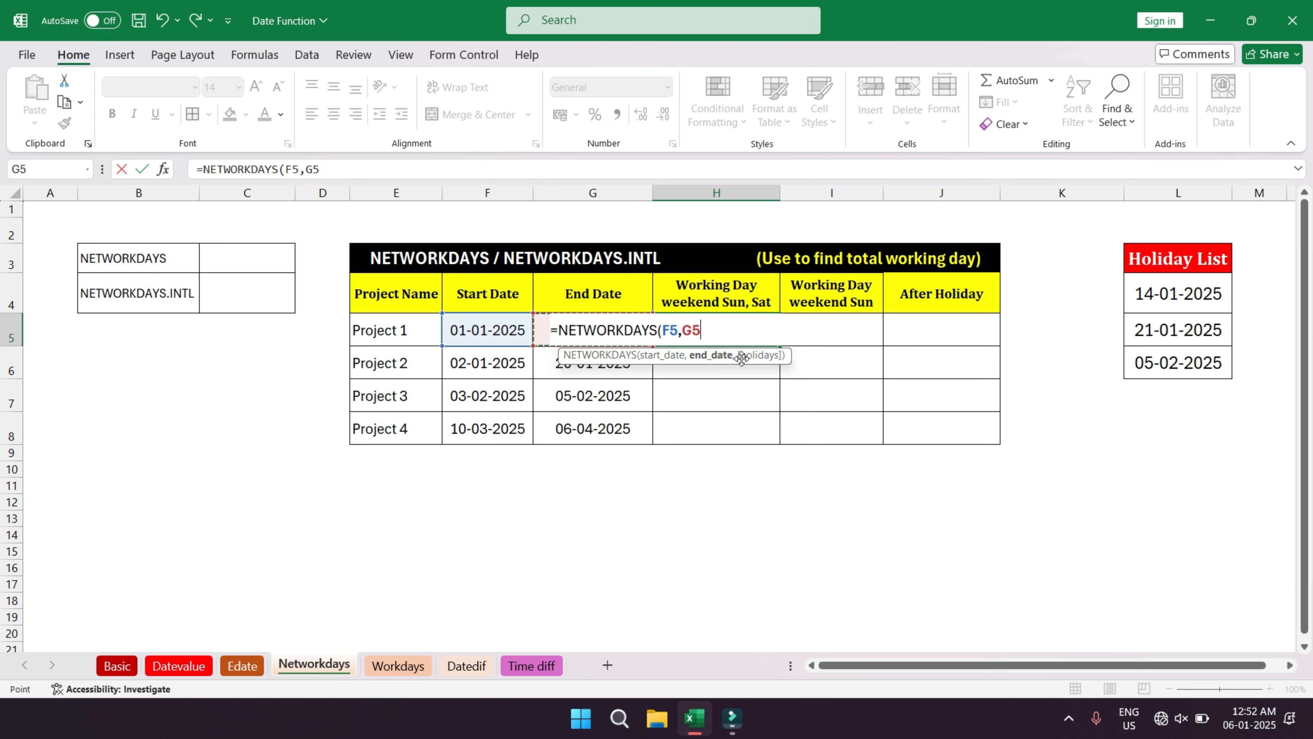
{"action": "type", "text": ")"}
{"action": "key", "text": "Return"}
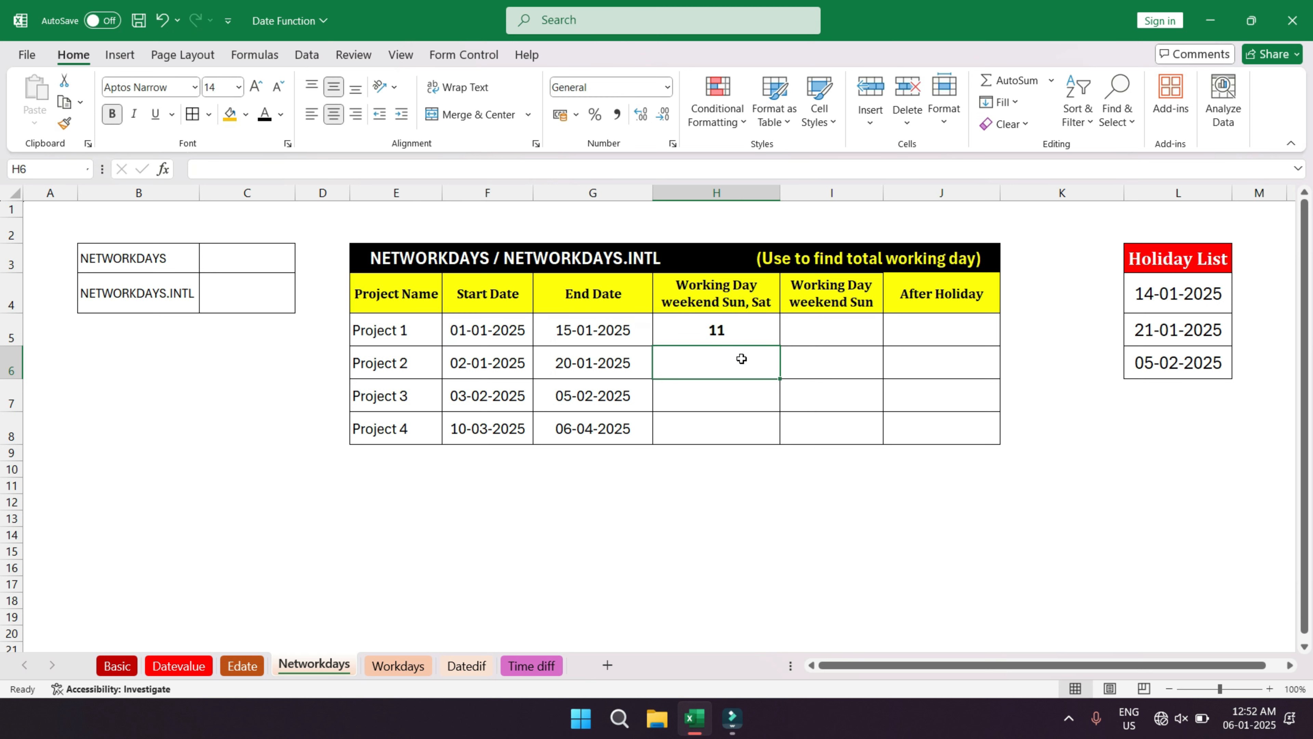
- Check Project 1's working-day count against its start and end dates using the January 2025 system calendar
{"action": "left_click", "coordinate": [719, 334]}
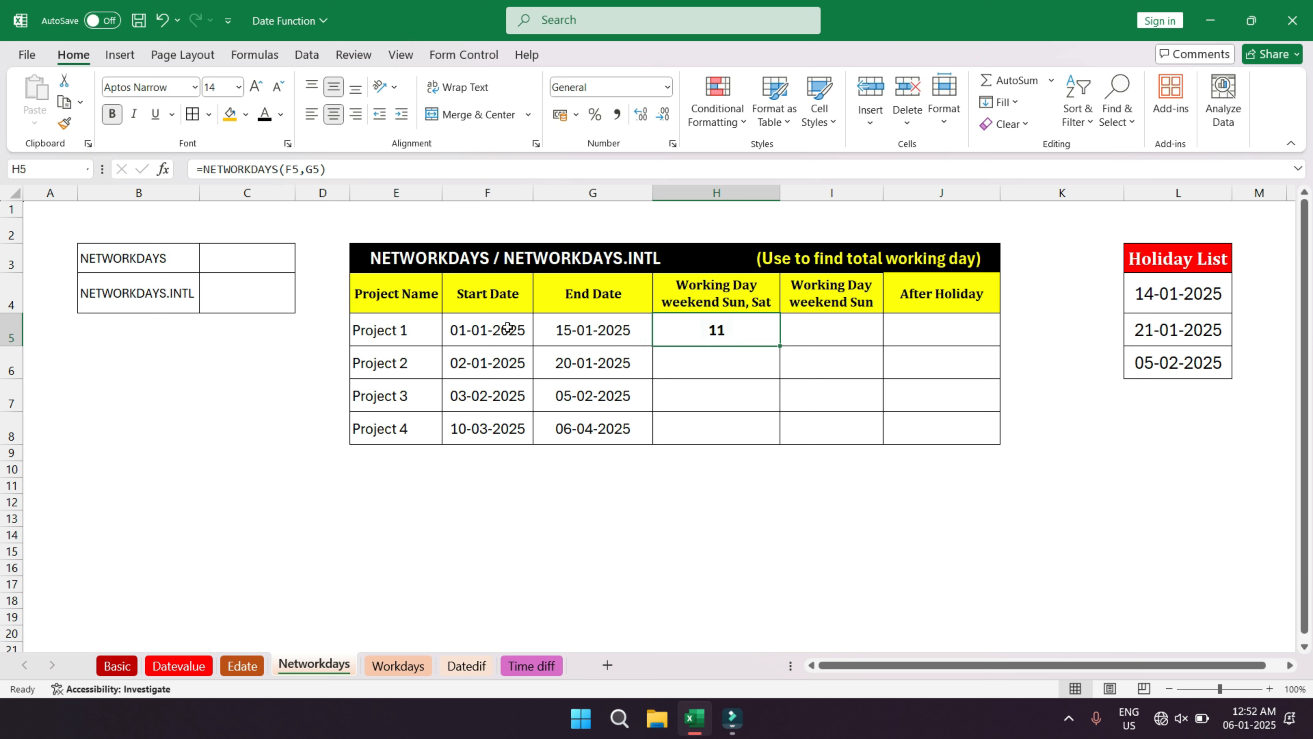
{"action": "left_click", "coordinate": [481, 329]}
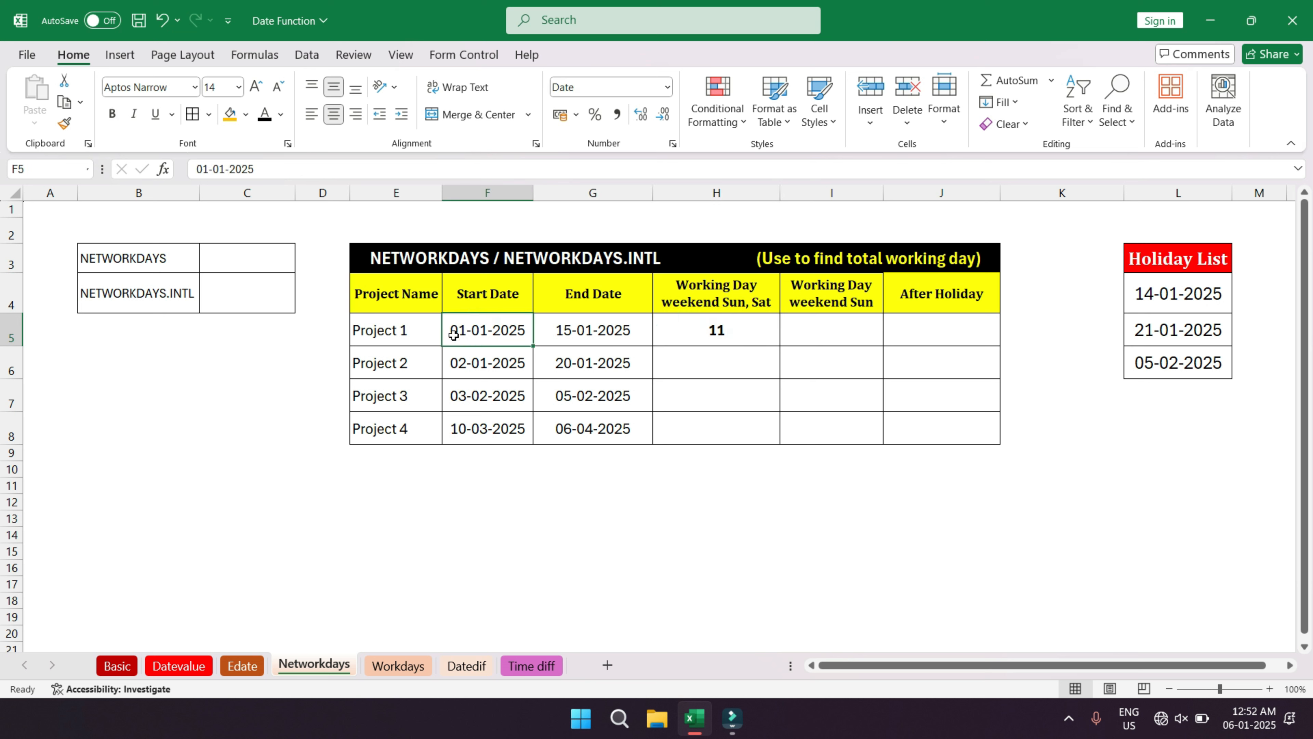
{"action": "left_click", "coordinate": [558, 332]}
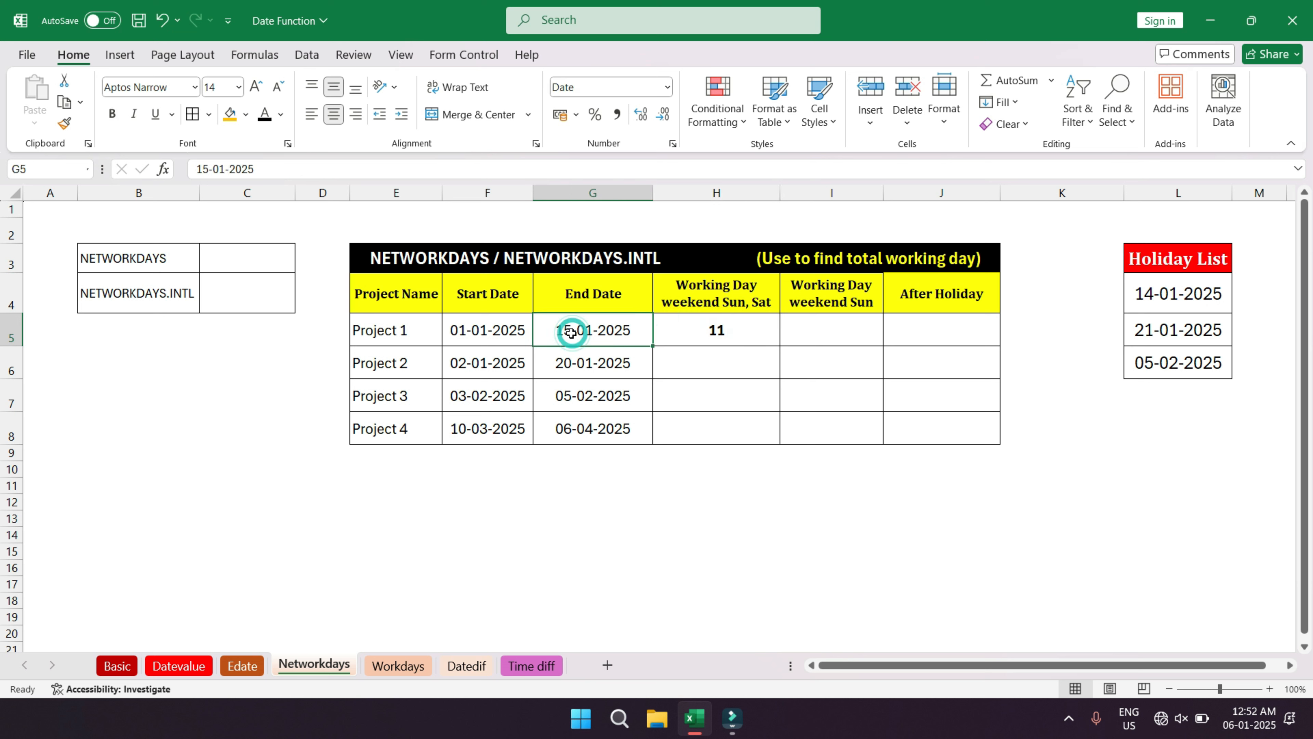
{"action": "left_click", "coordinate": [716, 332]}
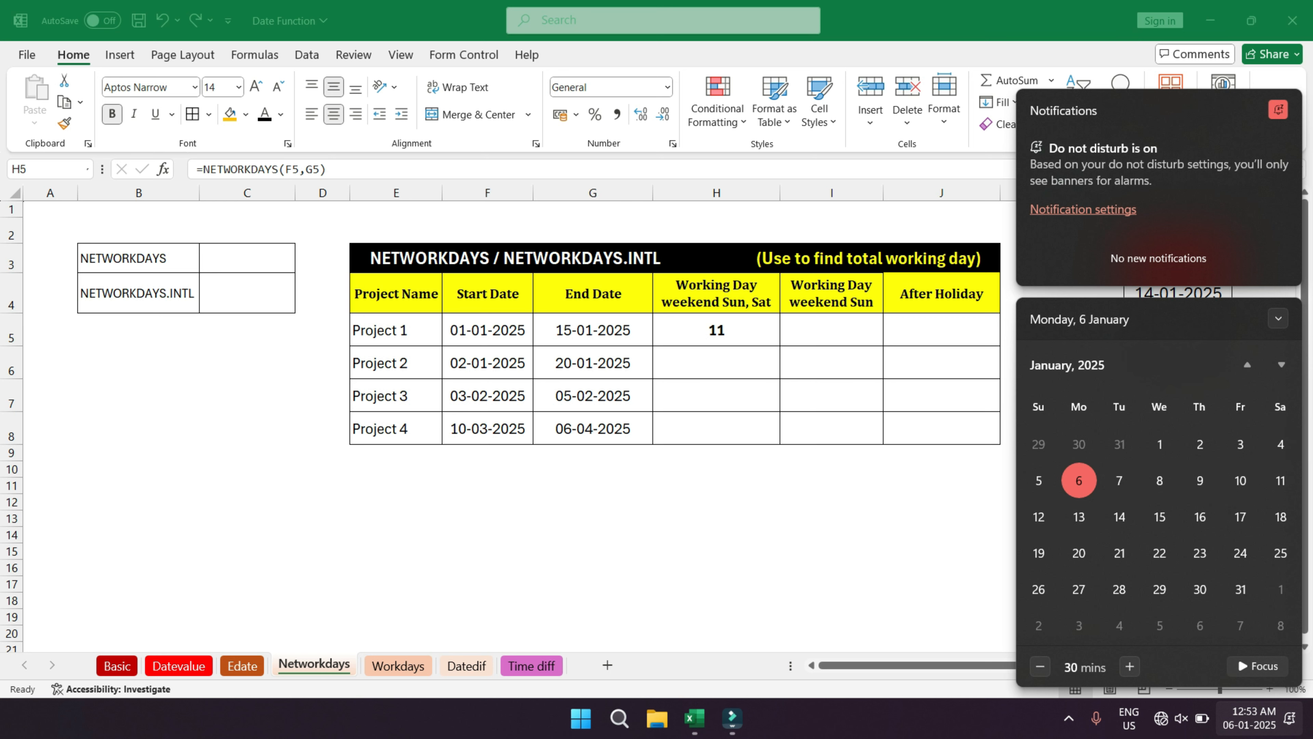
{"action": "left_click", "coordinate": [836, 346]}
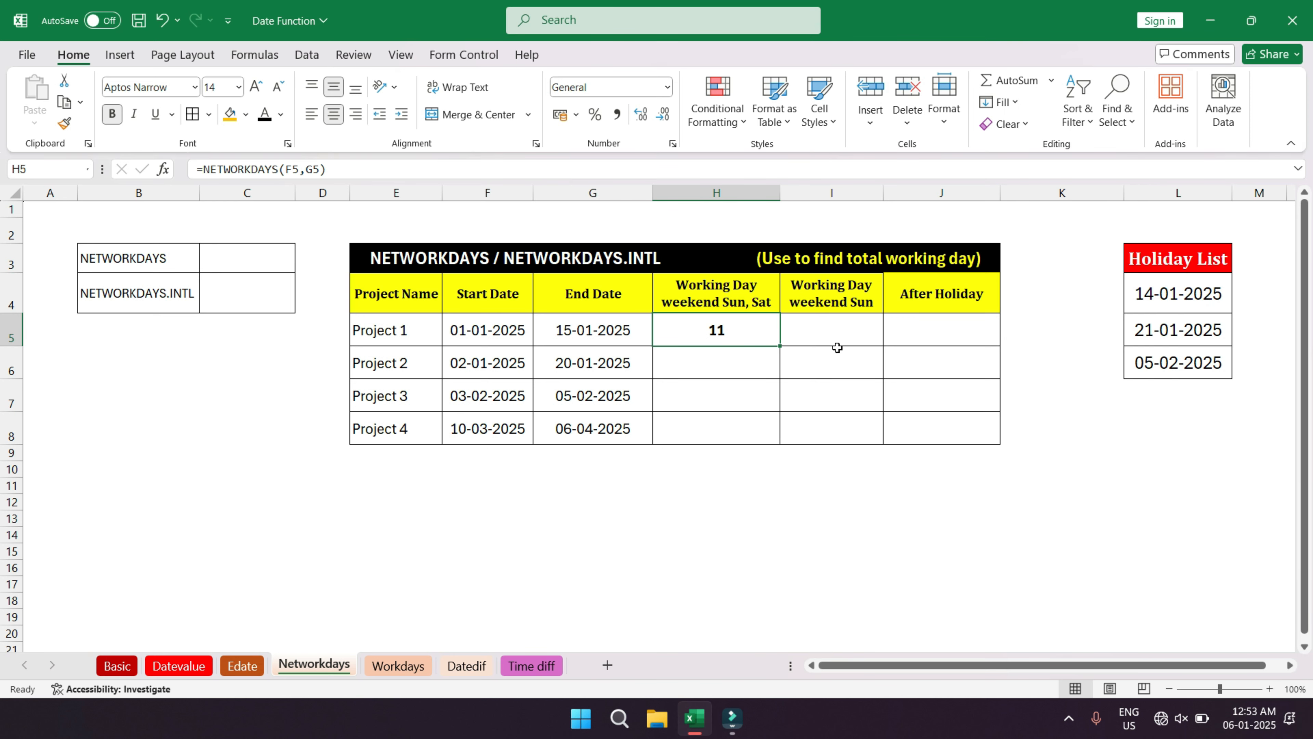
{"action": "left_click_drag", "start_coordinate": [499, 336], "coordinate": [551, 336]}
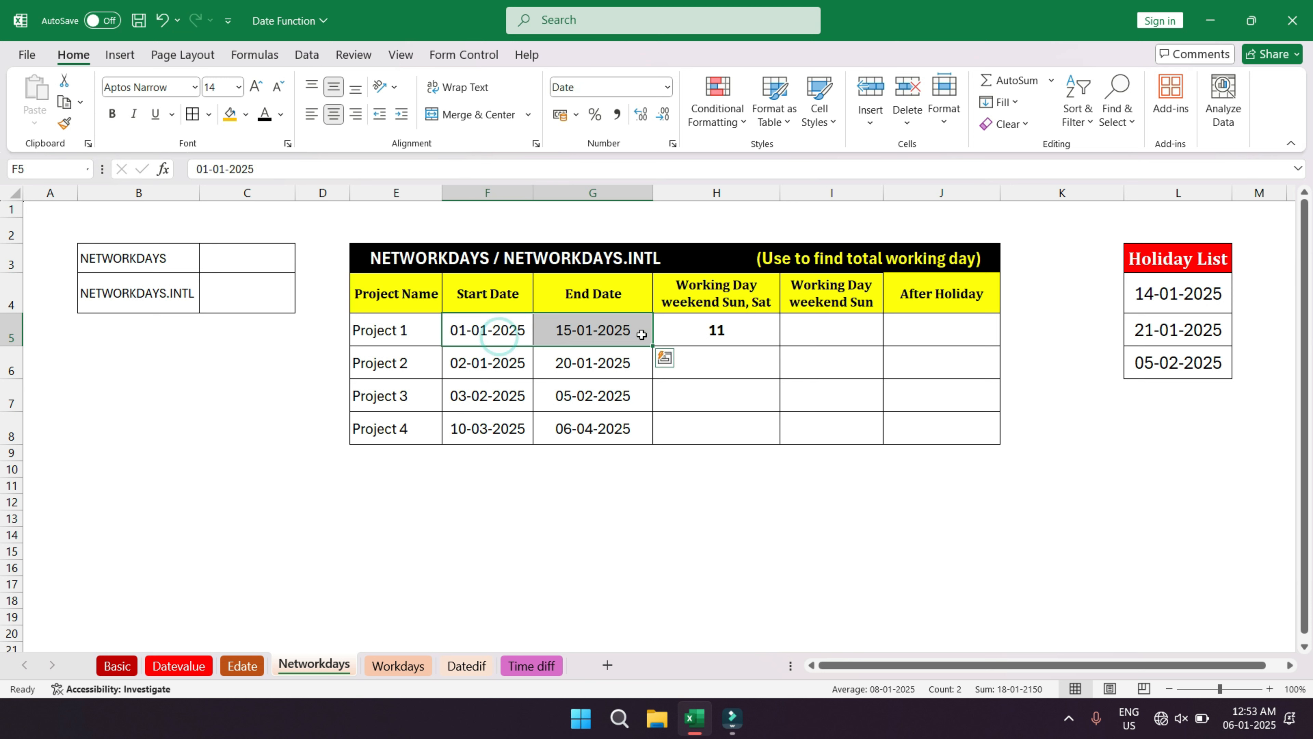
{"action": "left_click", "coordinate": [682, 329]}
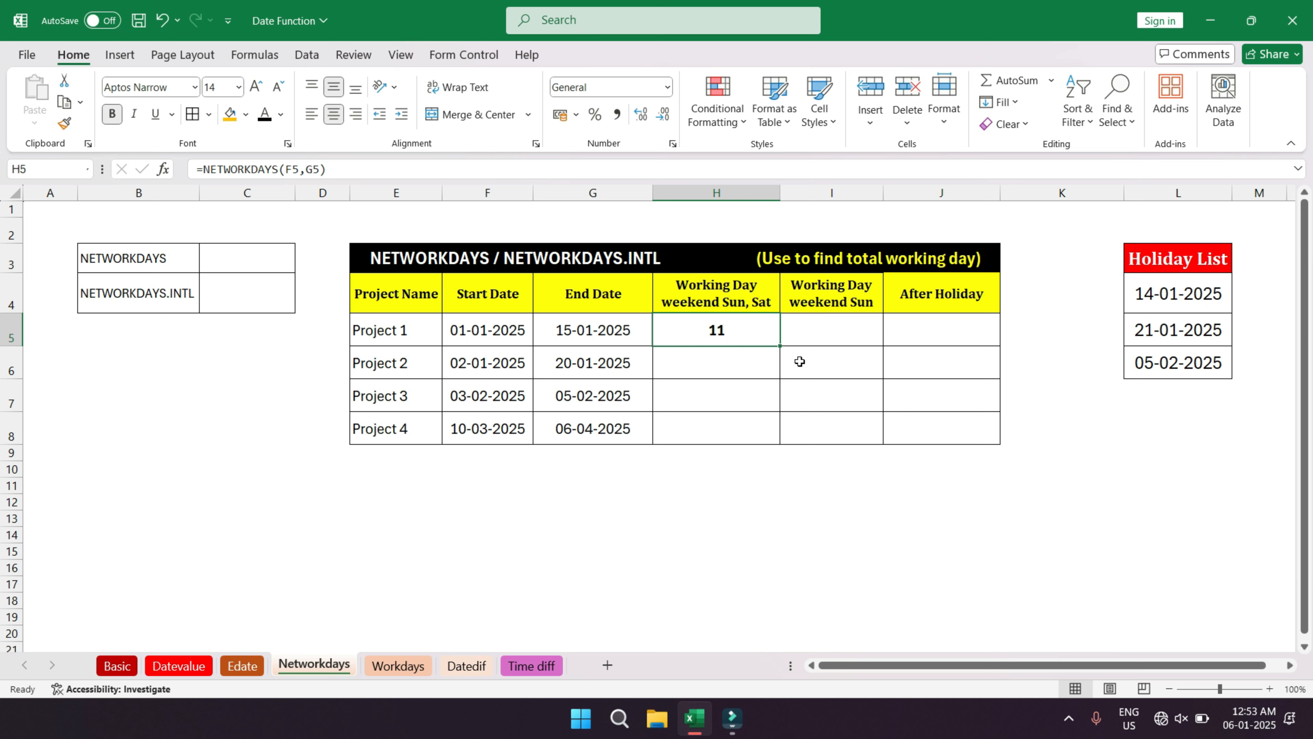
- Begin a NETWORKDAYS.INTL formula in I5 for Project 1's working days with a Sunday-only weekend
{"action": "left_click", "coordinate": [836, 332]}
{"action": "double_click", "coordinate": [837, 336]}
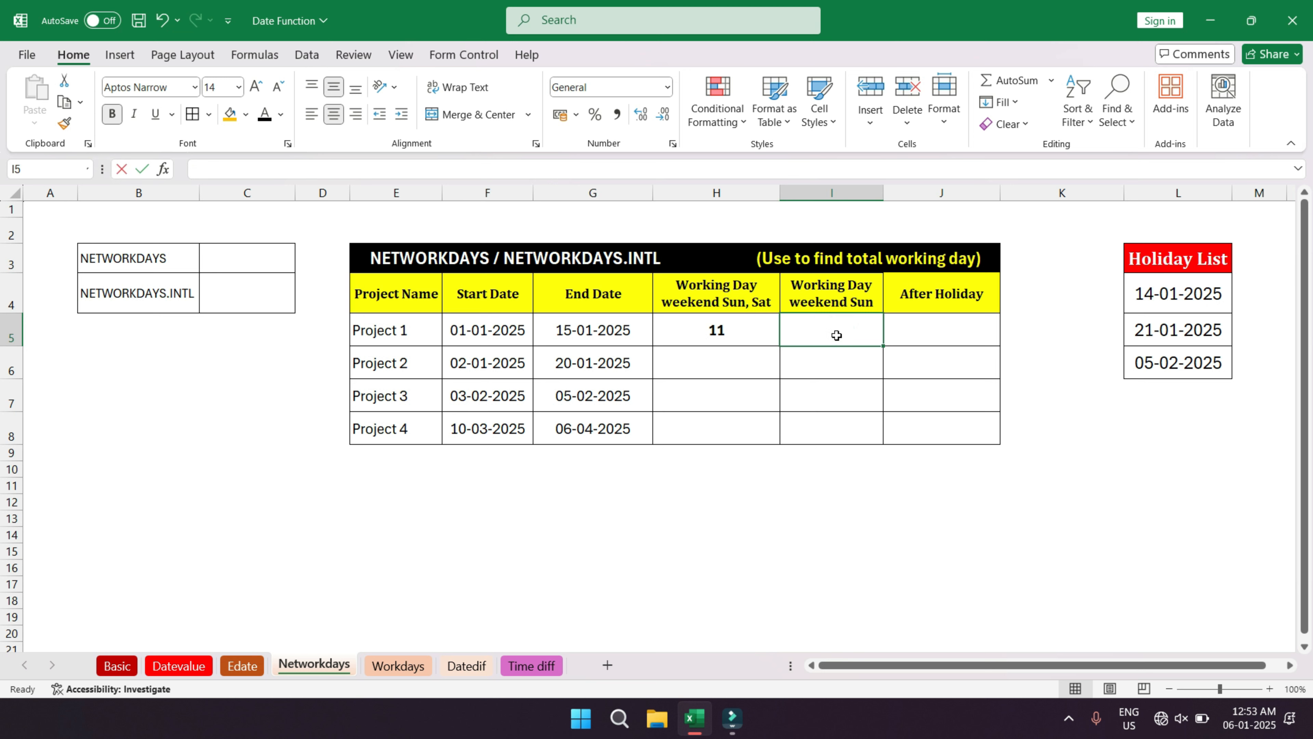
{"action": "type", "text": "=ntew"}
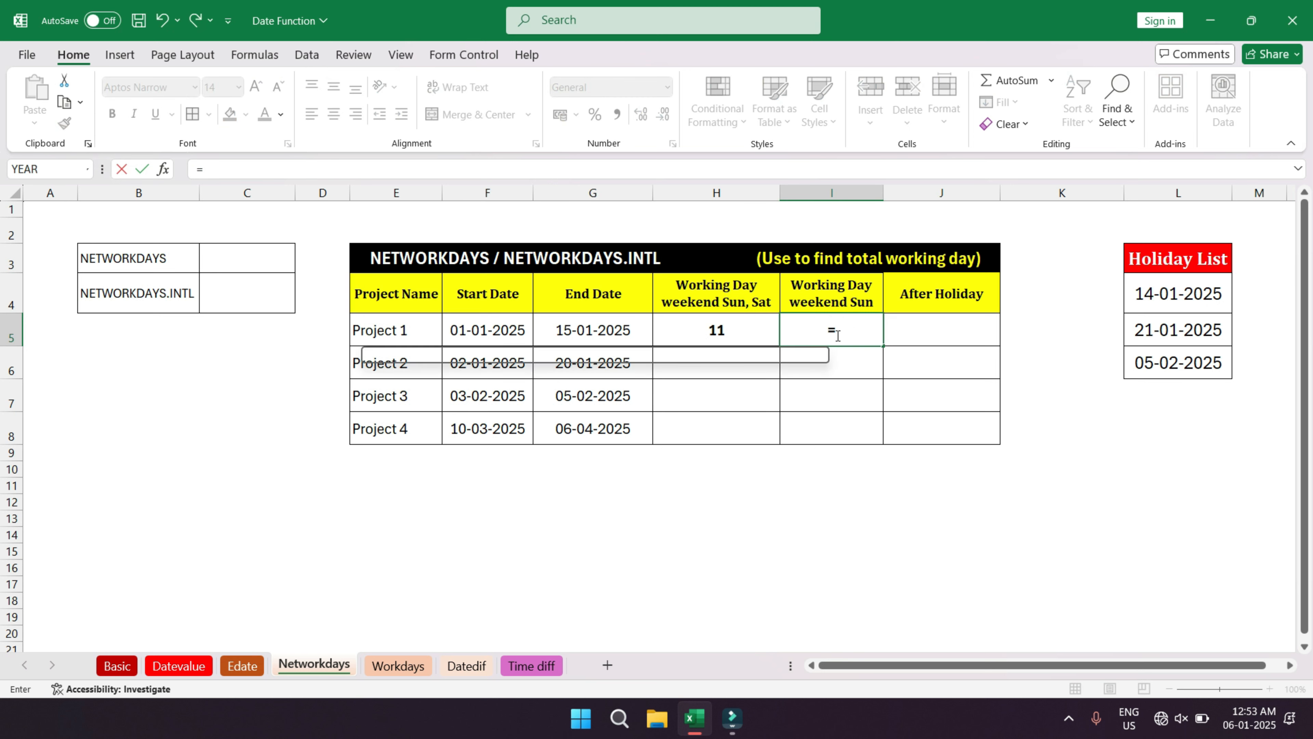
{"action": "key", "text": "BackSpace"}
{"action": "key", "text": "BackSpace"}
{"action": "key", "text": "BackSpace"}
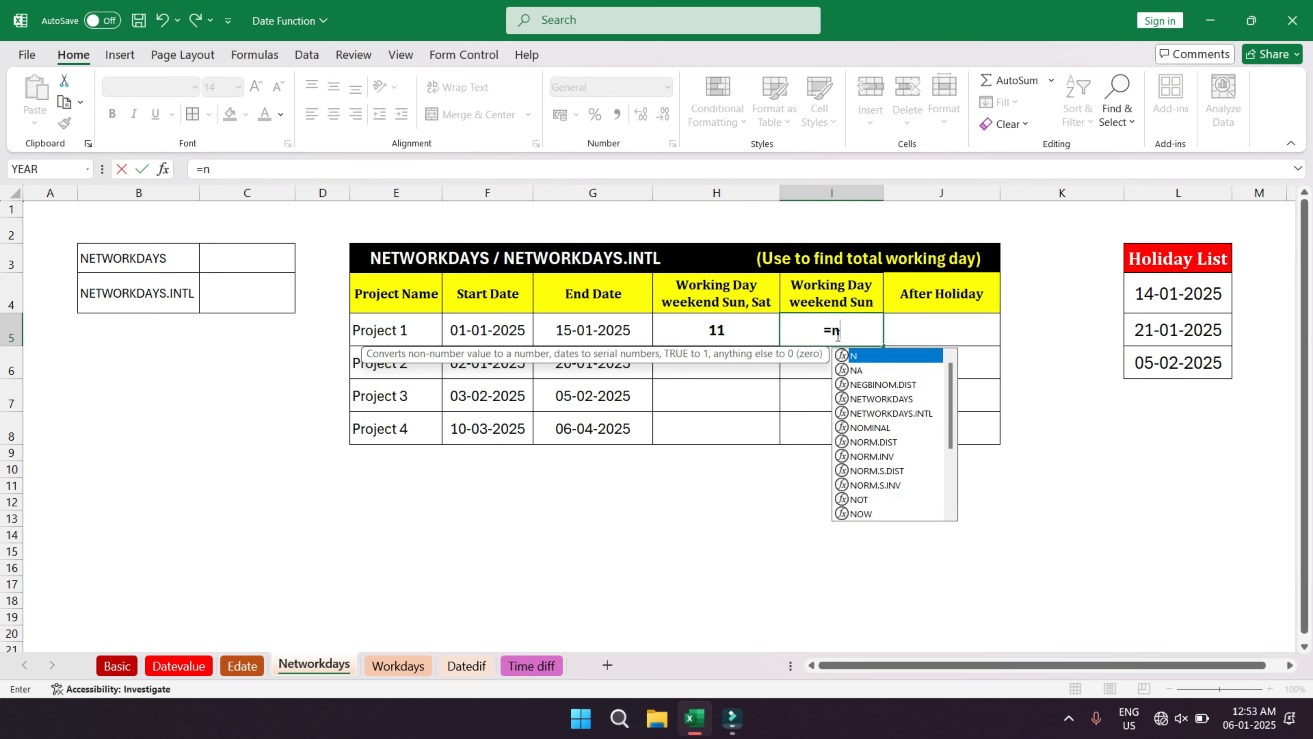
{"action": "type", "text": "etw"}
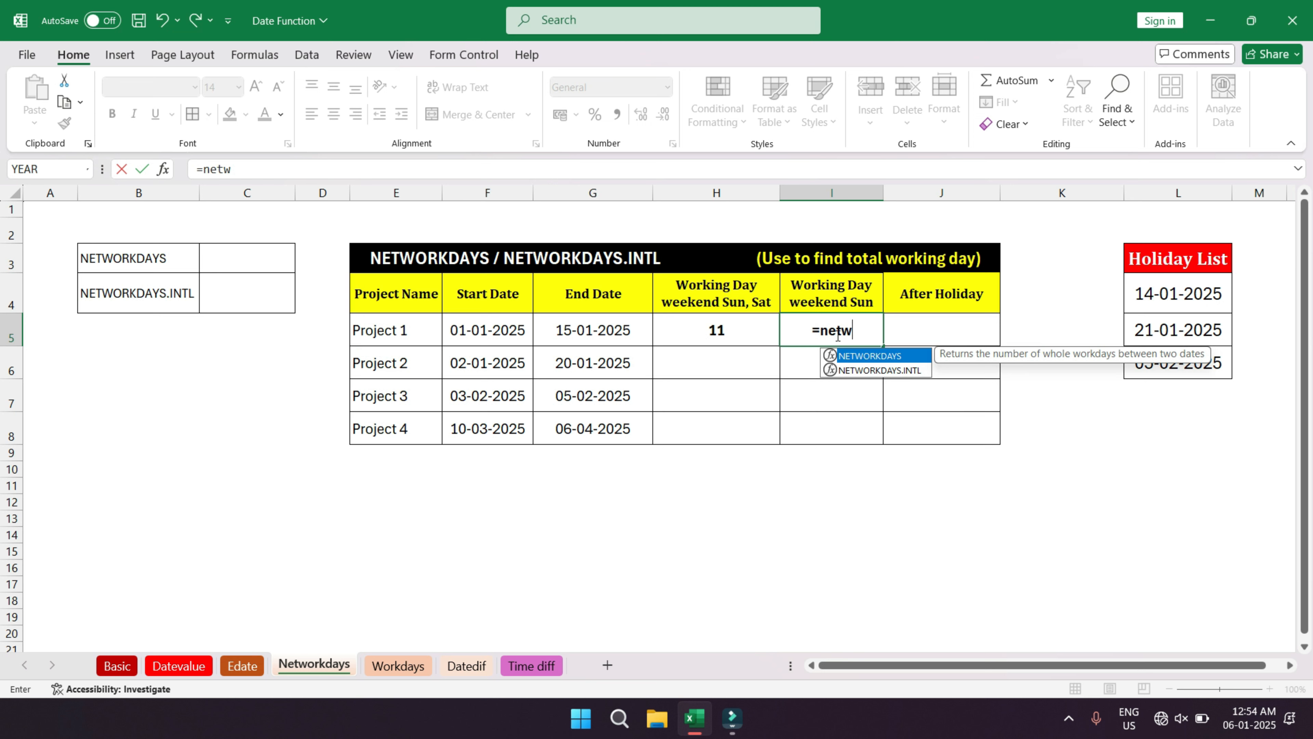
{"action": "key", "text": "Down"}
{"action": "key", "text": "Tab"}
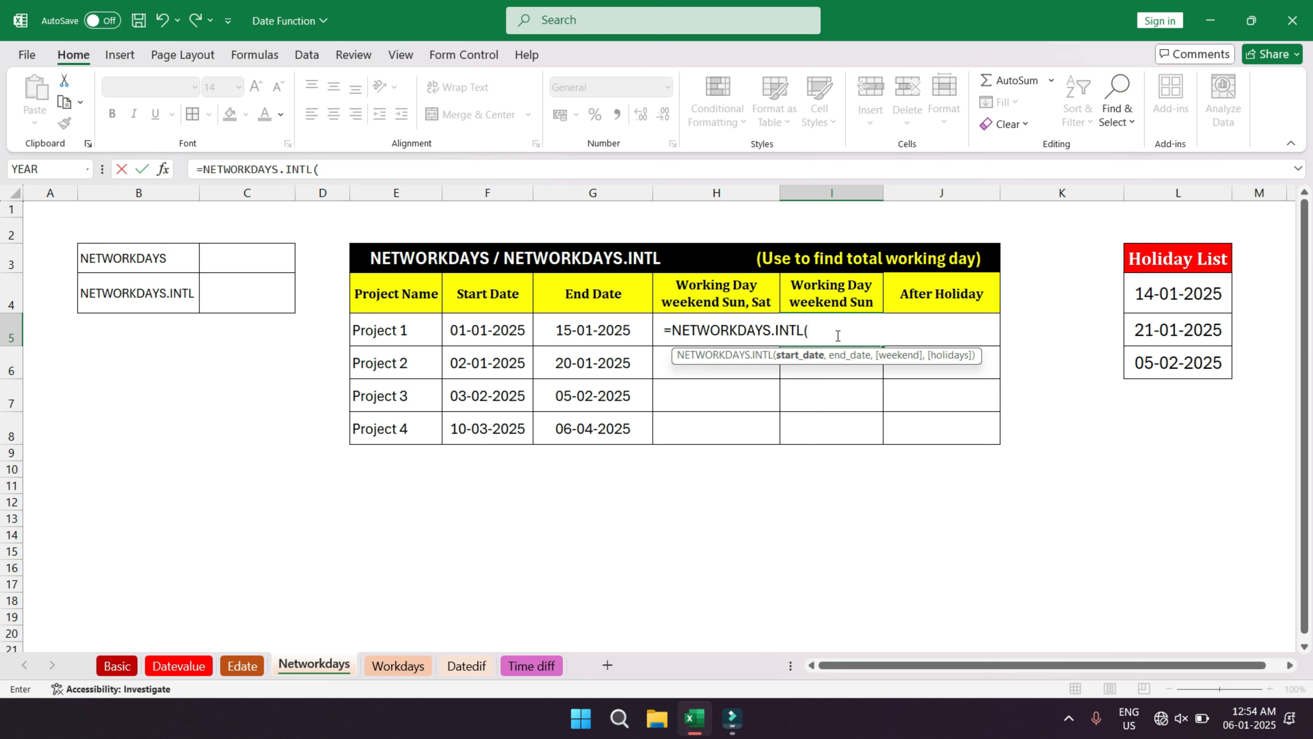
- Supply F5 as the start date and G5 as the end date in I5's NETWORKDAYS.INTL formula
{"action": "key", "text": "Left"}
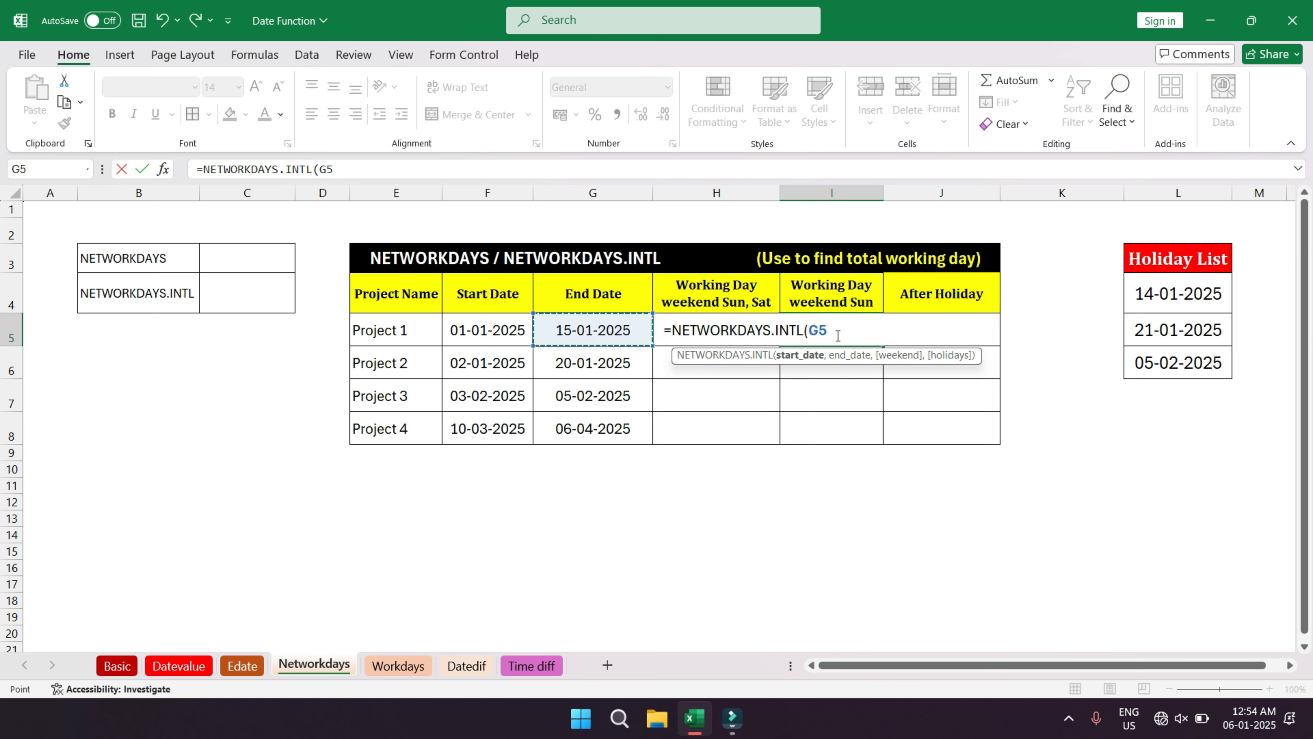
{"action": "key", "text": "Left"}
{"action": "type", "text": ","}
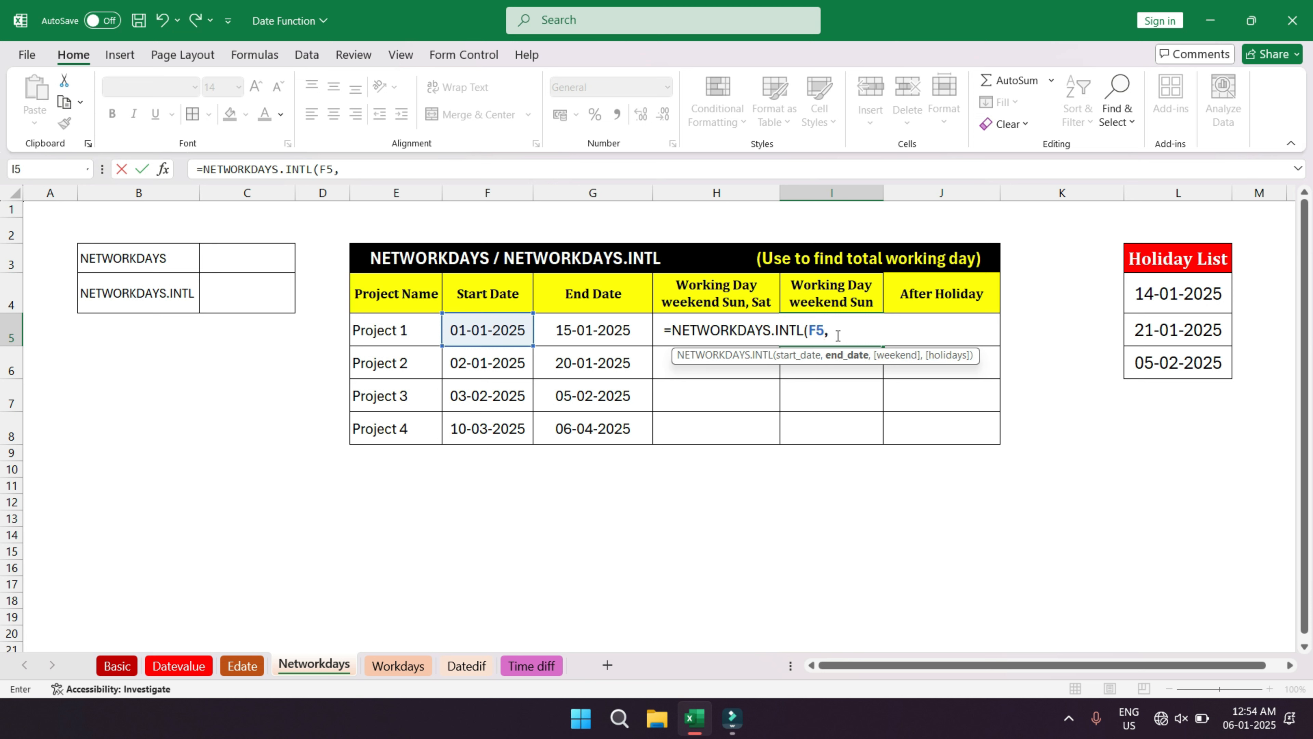
{"action": "key", "text": "Left"}
{"action": "key", "text": "Left"}
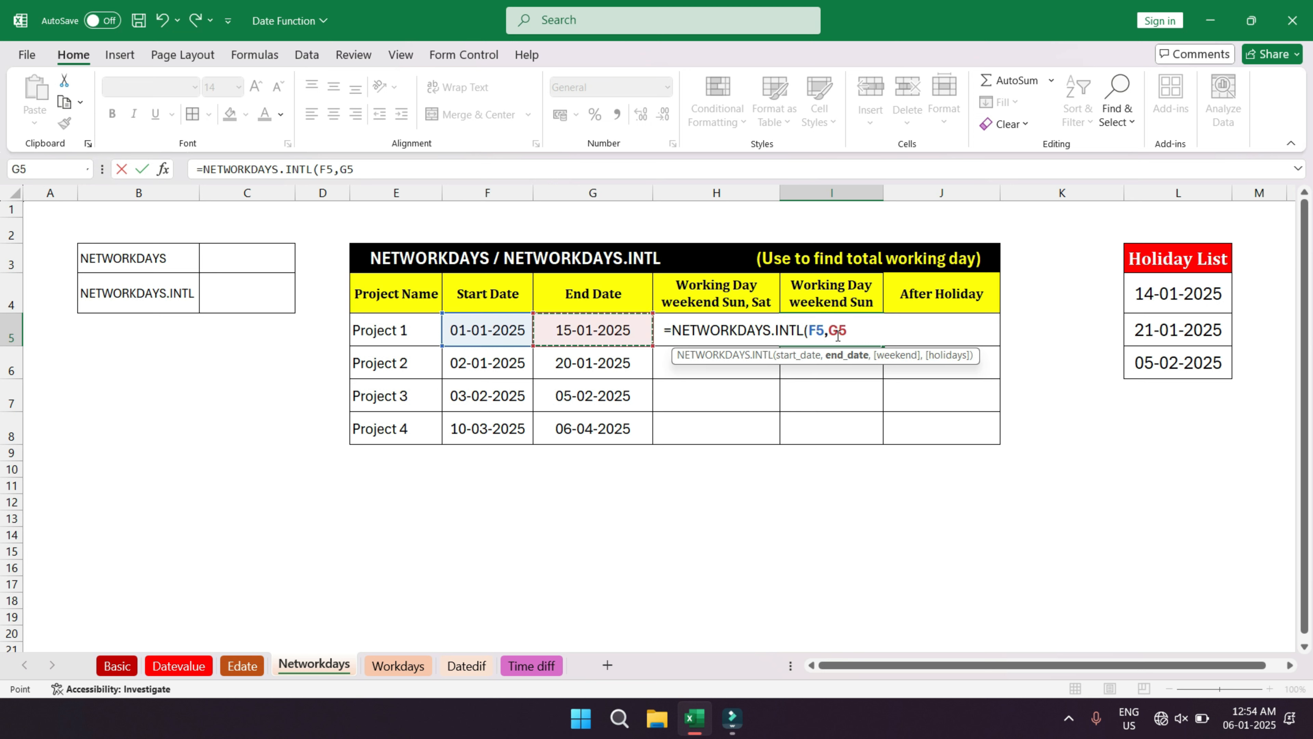
{"action": "type", "text": ","}
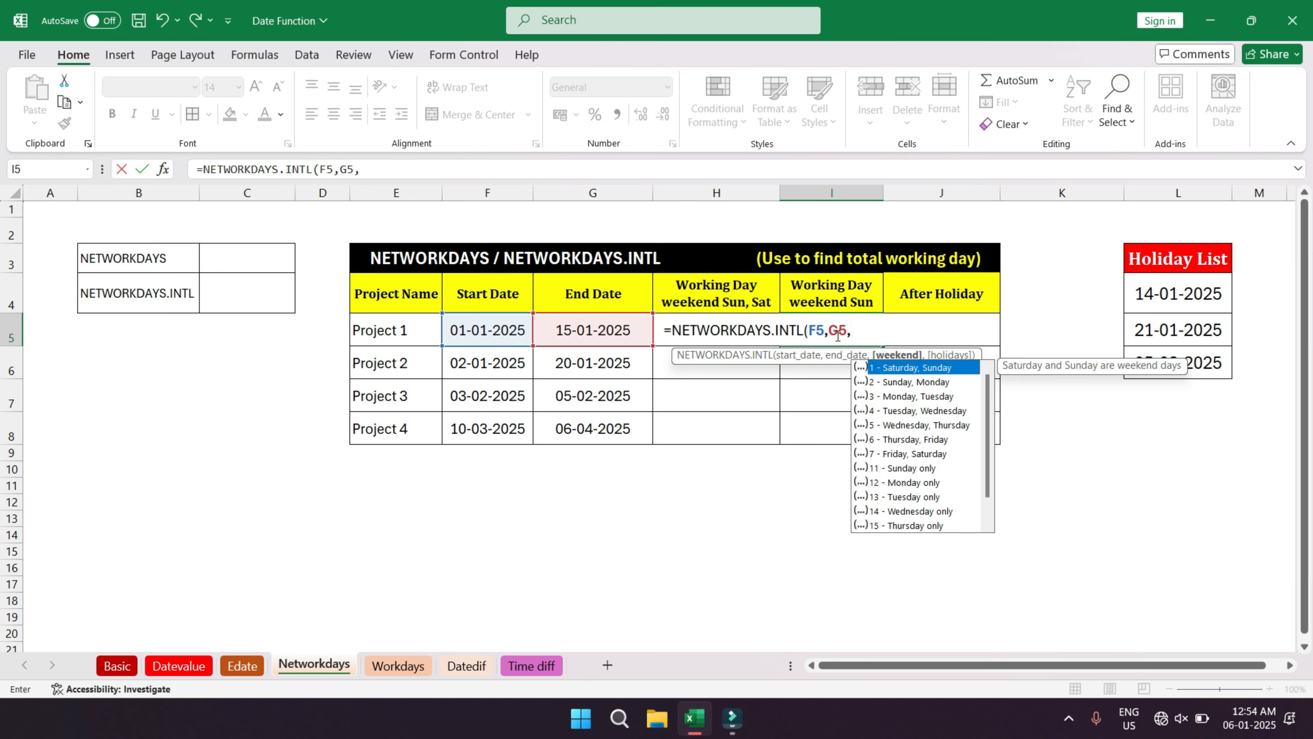
- Complete I5's NETWORKDAYS.INTL formula with weekend code 11 (Sunday only), giving =NETWORKDAYS.INTL(F5,G5,11)
{"action": "type", "text": "11"}
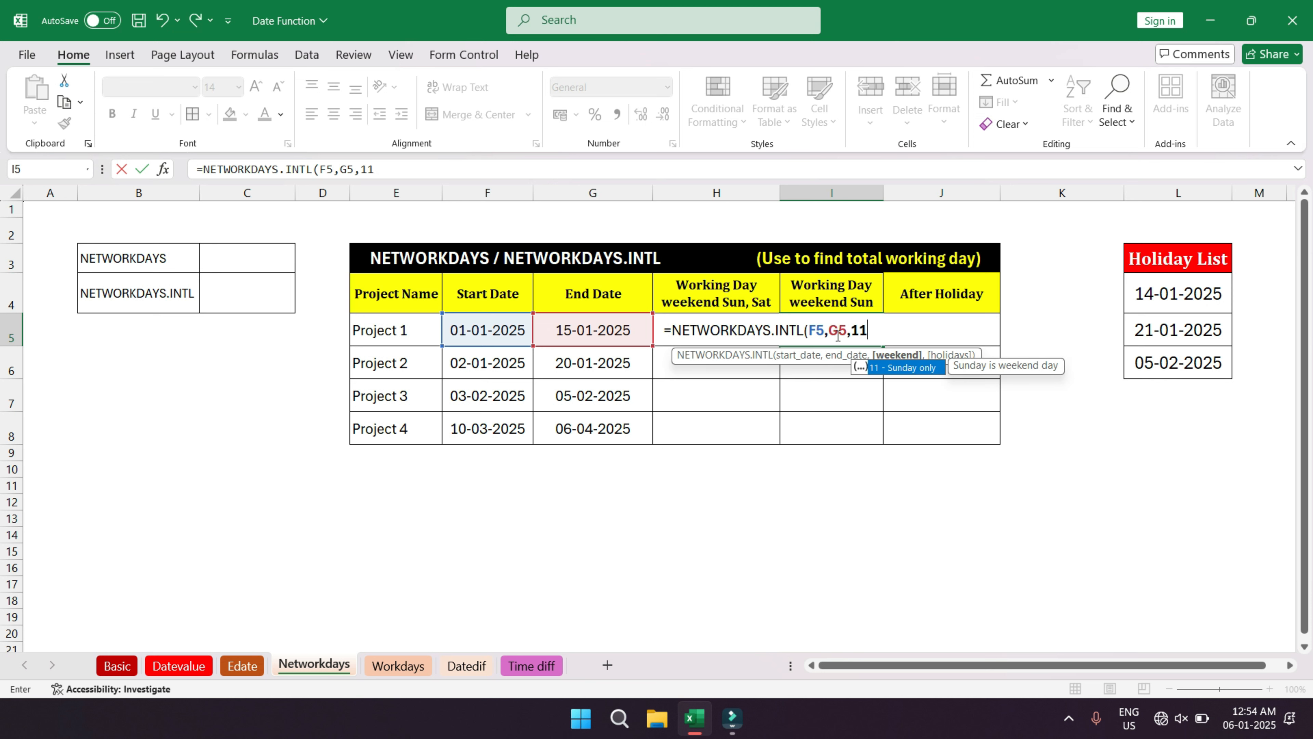
{"action": "key", "text": "BackSpace"}
{"action": "key", "text": "BackSpace"}
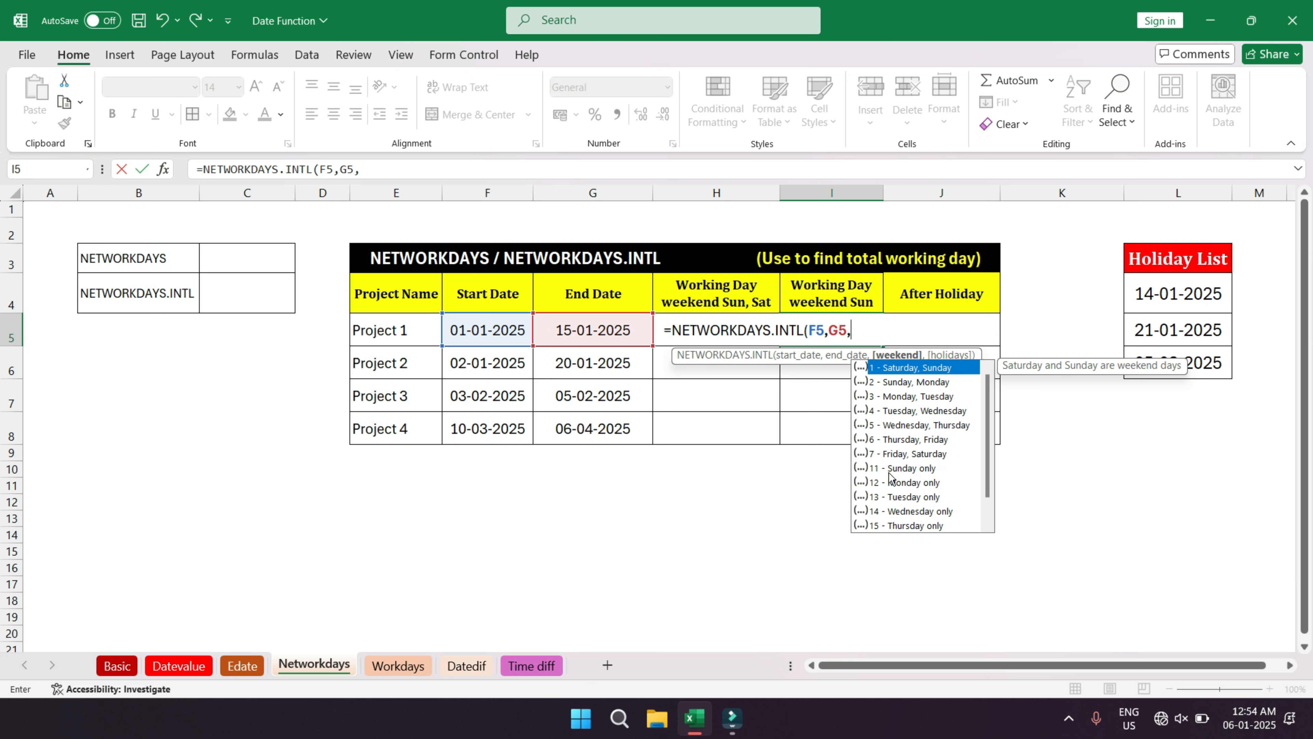
{"action": "type", "text": "11"}
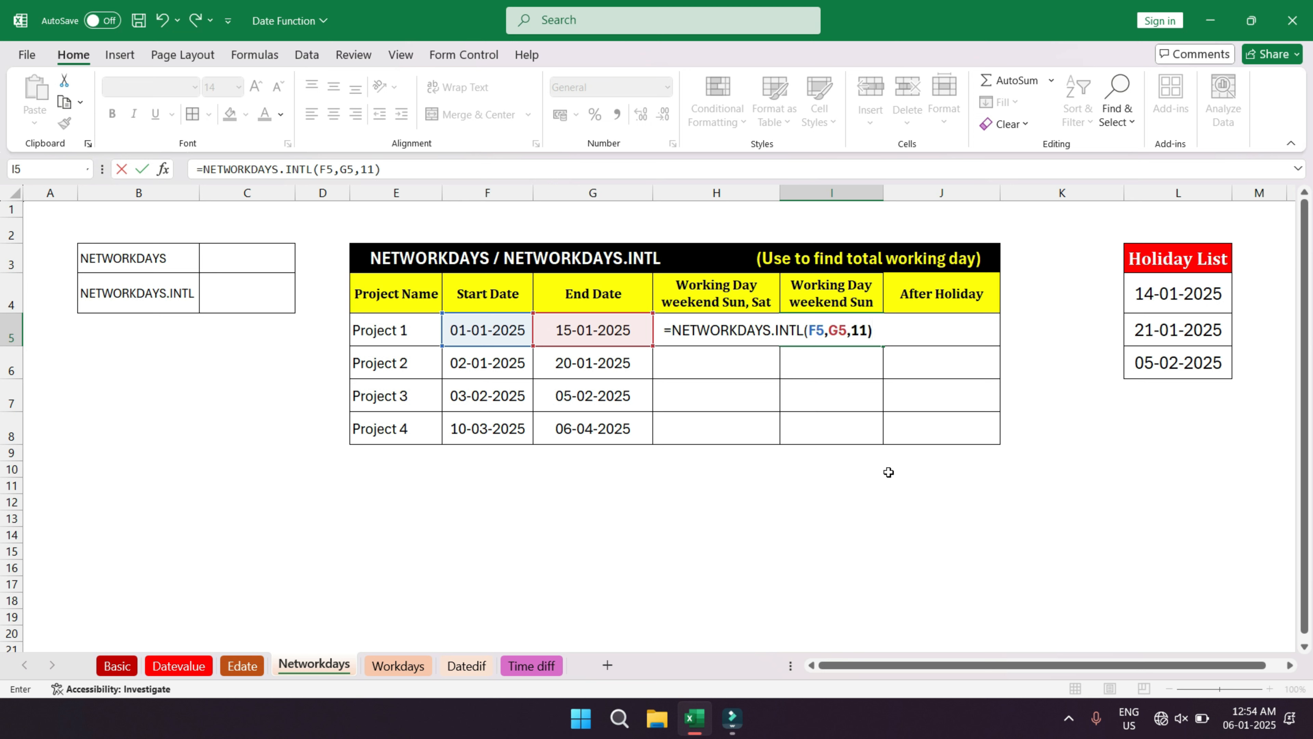
{"action": "type", "text": ")"}
{"action": "key", "text": "Return"}
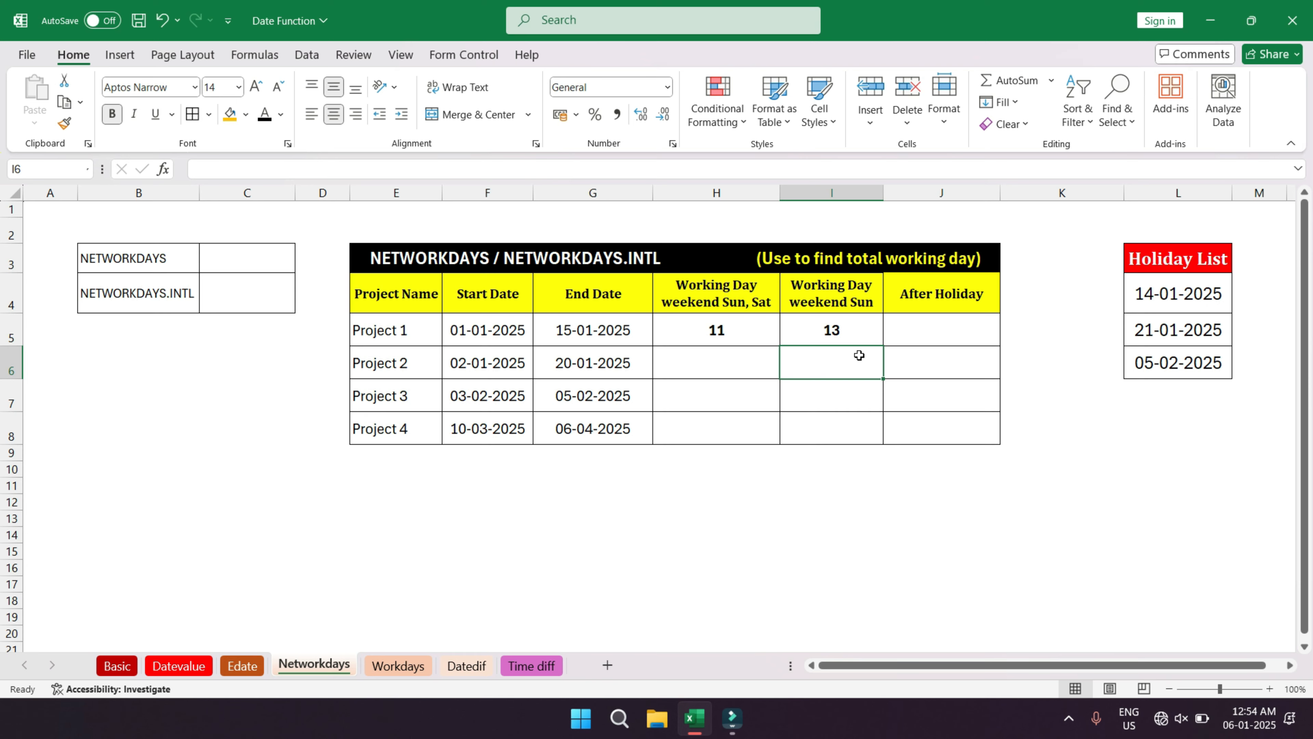
- Check Project 1's Sunday-only working-day count in I5 against the January 2025 system calendar
{"action": "left_click", "coordinate": [1245, 721]}
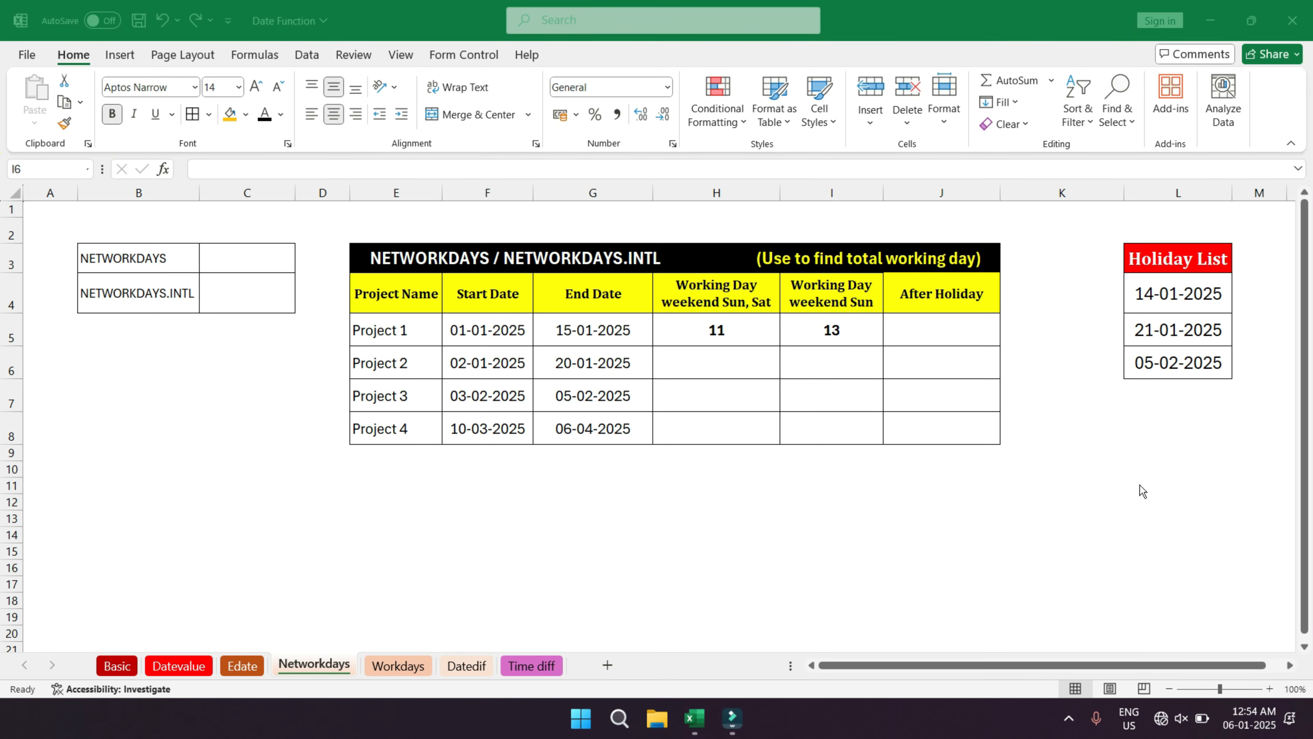
{"action": "left_click", "coordinate": [1290, 717]}
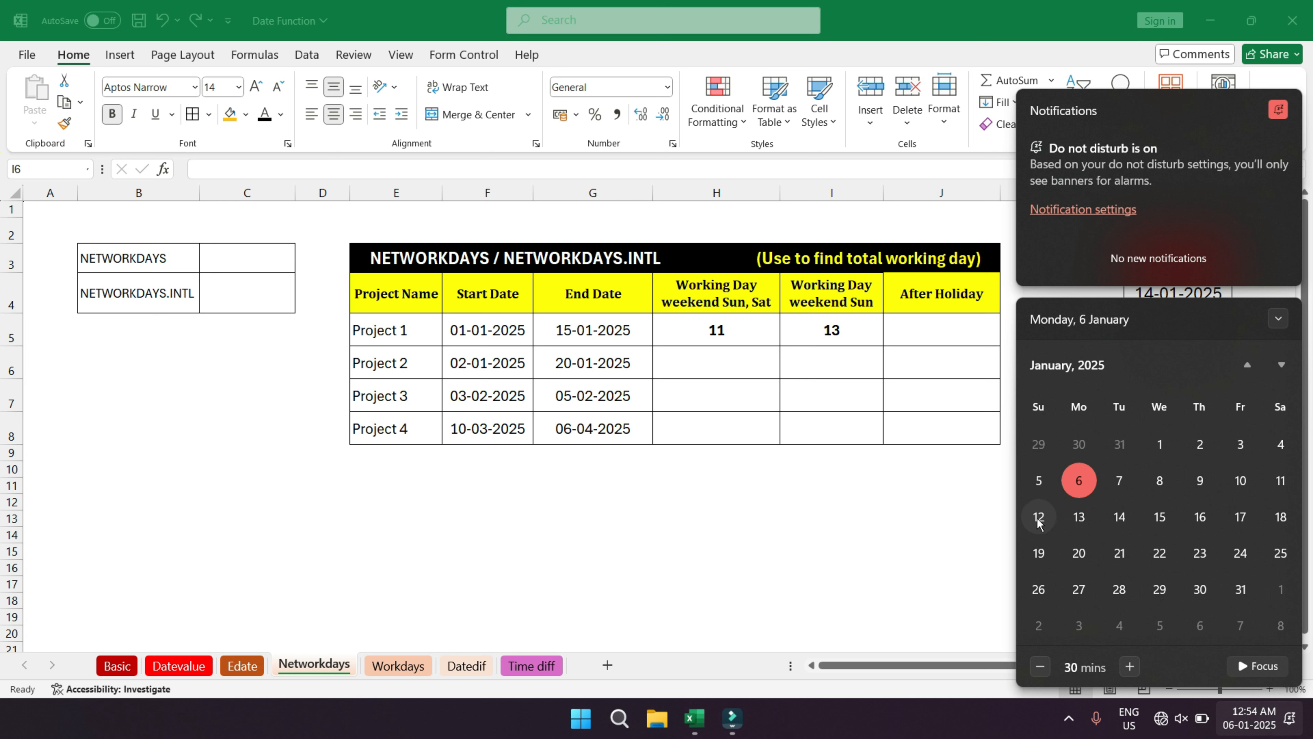
{"action": "left_click", "coordinate": [834, 301]}
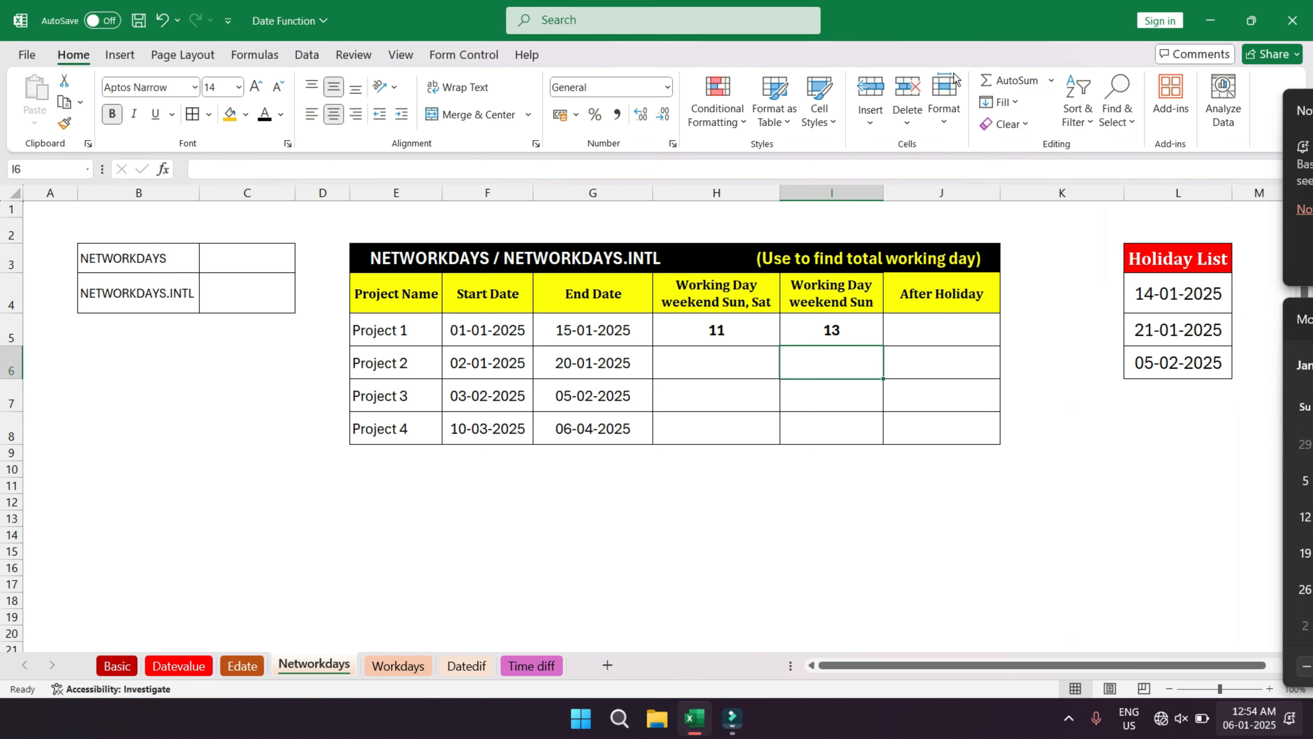
{"action": "left_click", "coordinate": [794, 333]}
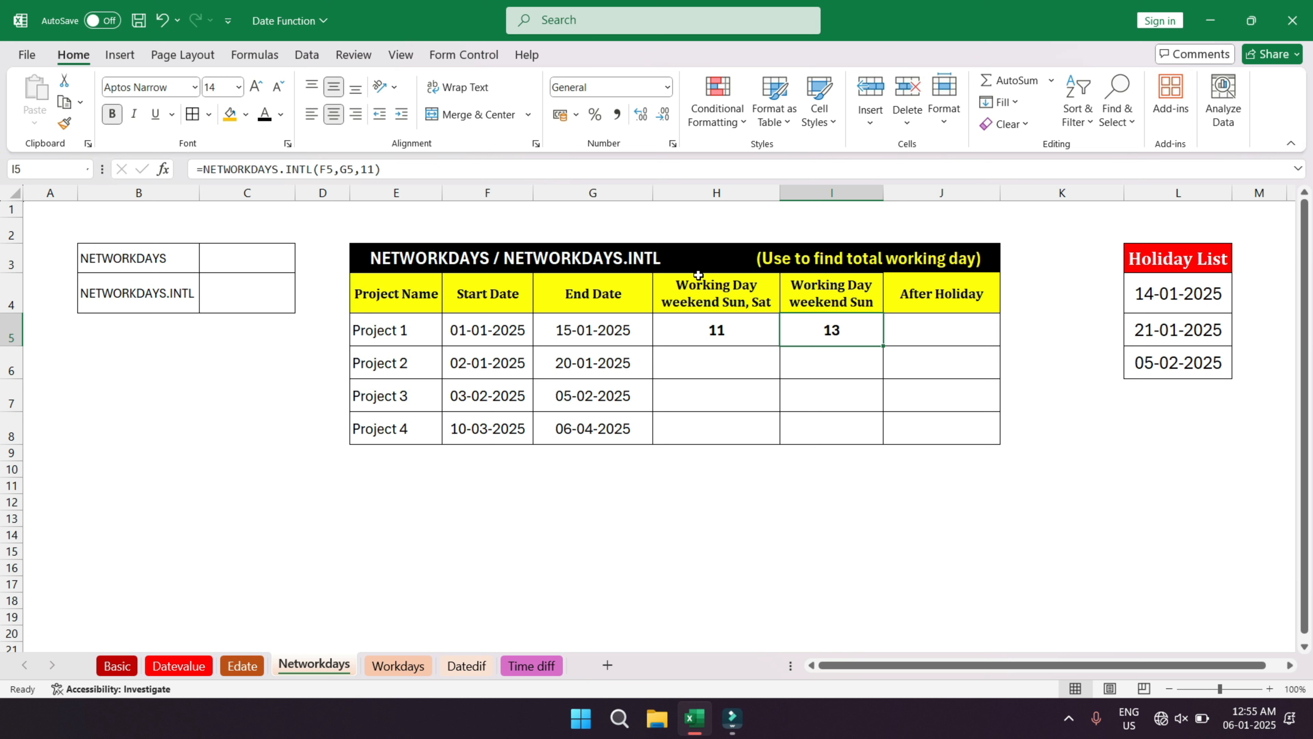
- Add the holiday list L4:L6 as the holidays argument of H5's NETWORKDAYS formula for Project 1
{"action": "double_click", "coordinate": [729, 327]}
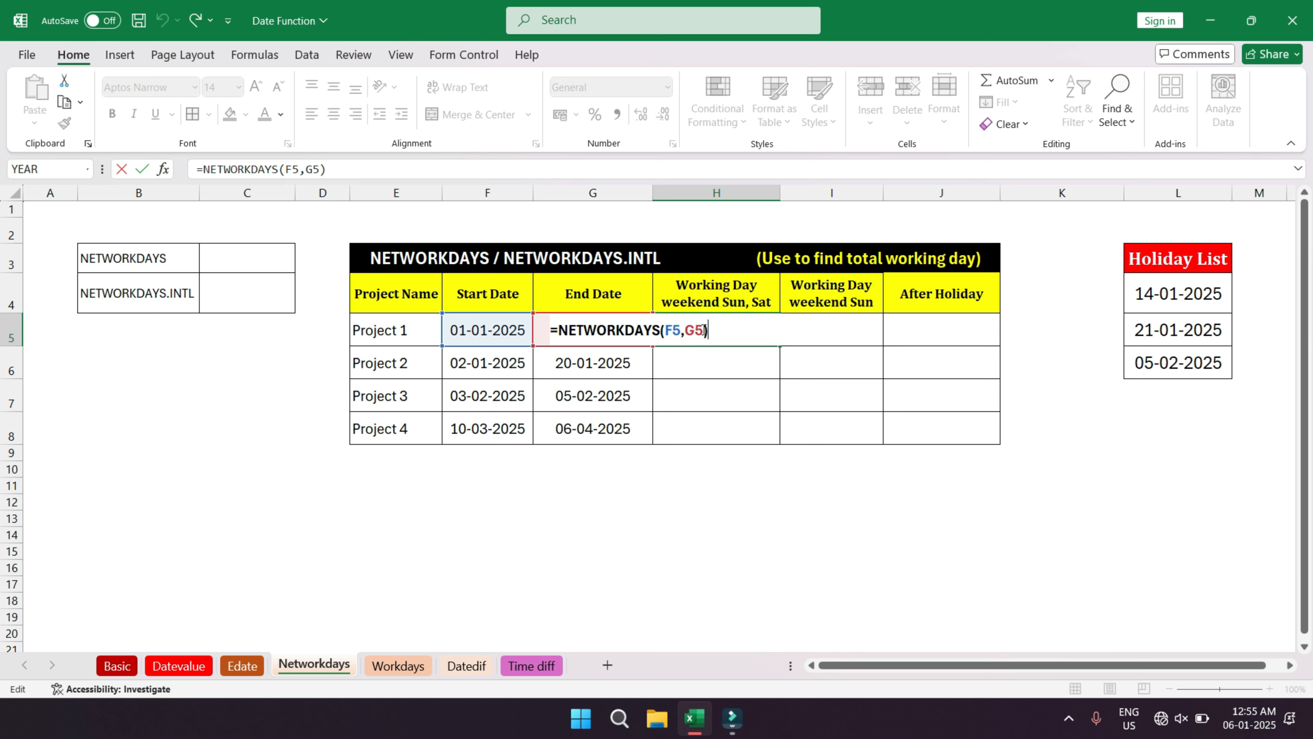
{"action": "left_click", "coordinate": [700, 329]}
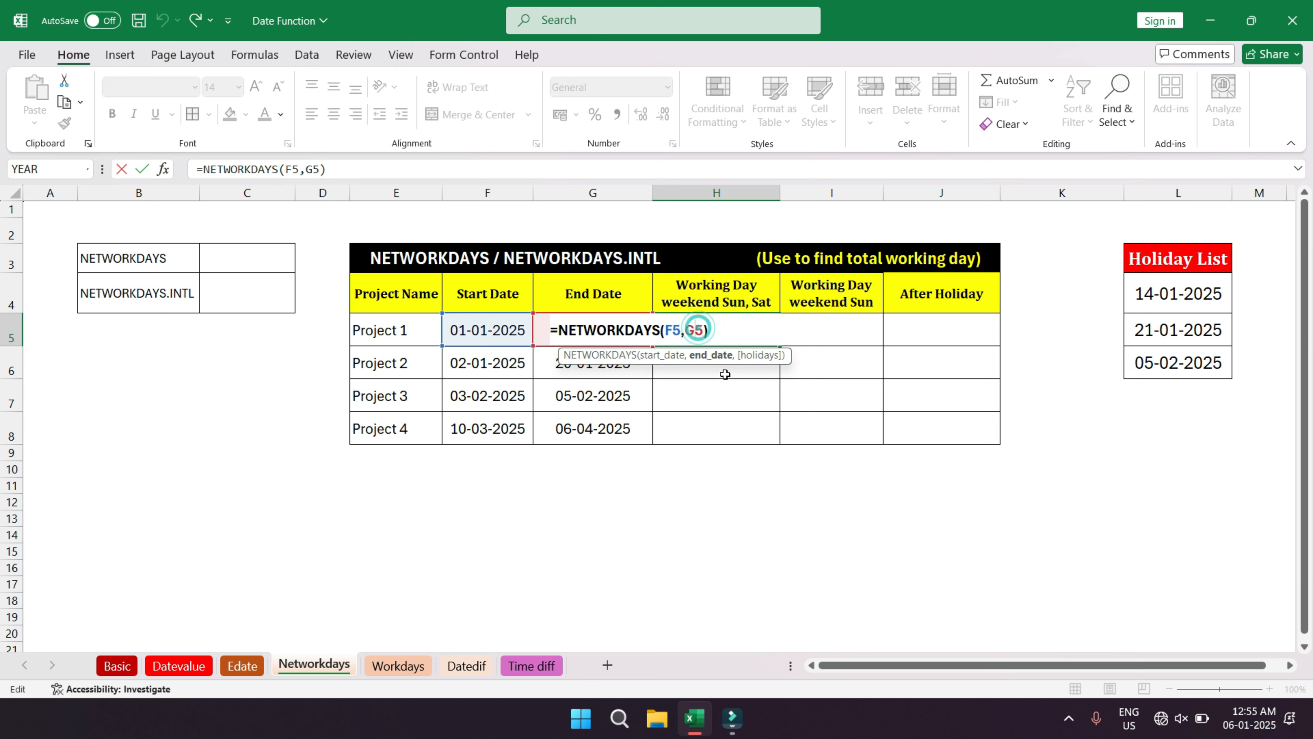
{"action": "left_click", "coordinate": [704, 329]}
{"action": "type", "text": ","}
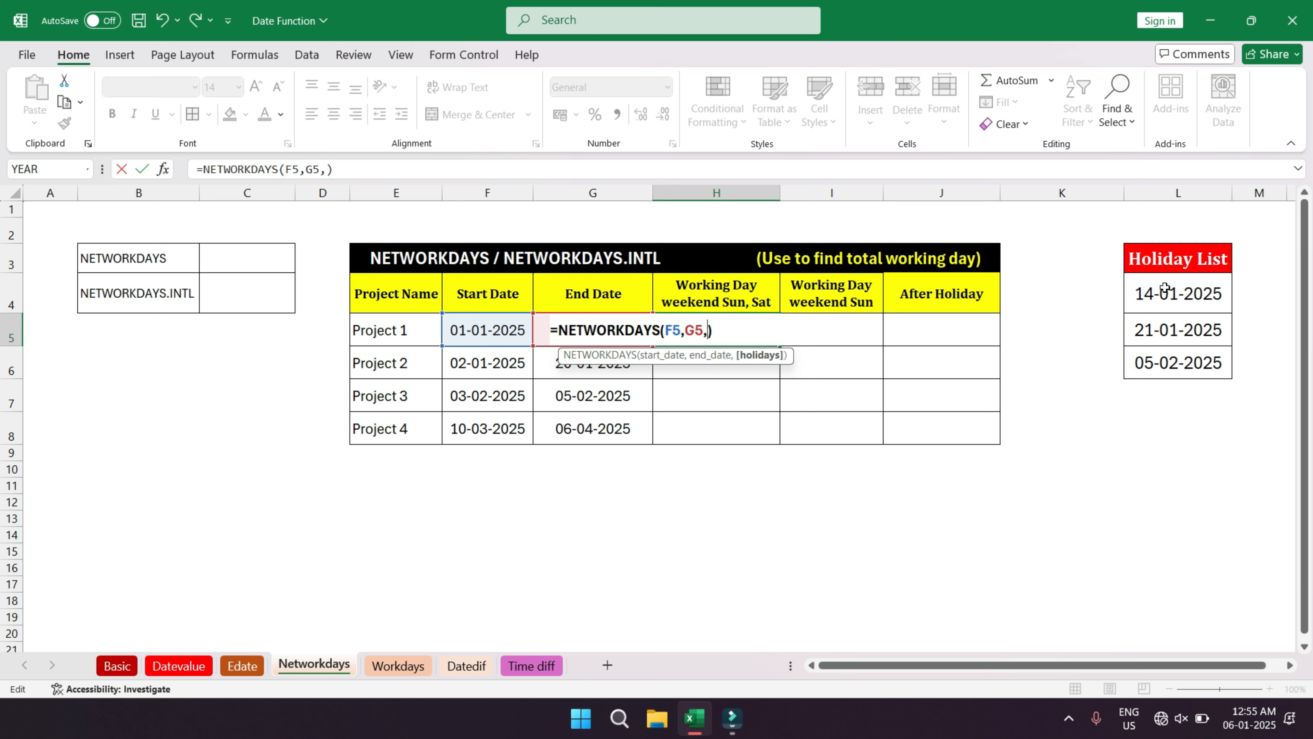
{"action": "left_click_drag", "start_coordinate": [1165, 288], "coordinate": [1146, 362]}
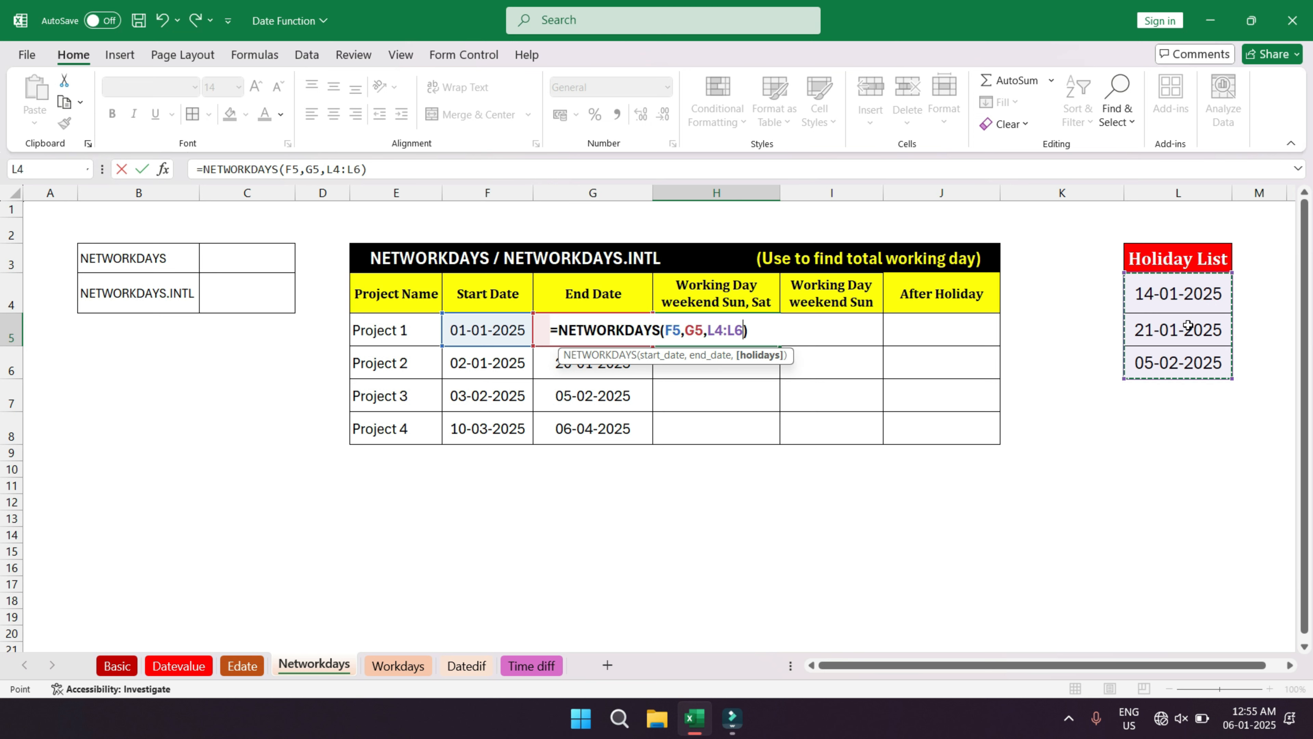
{"action": "type", "text": ")"}
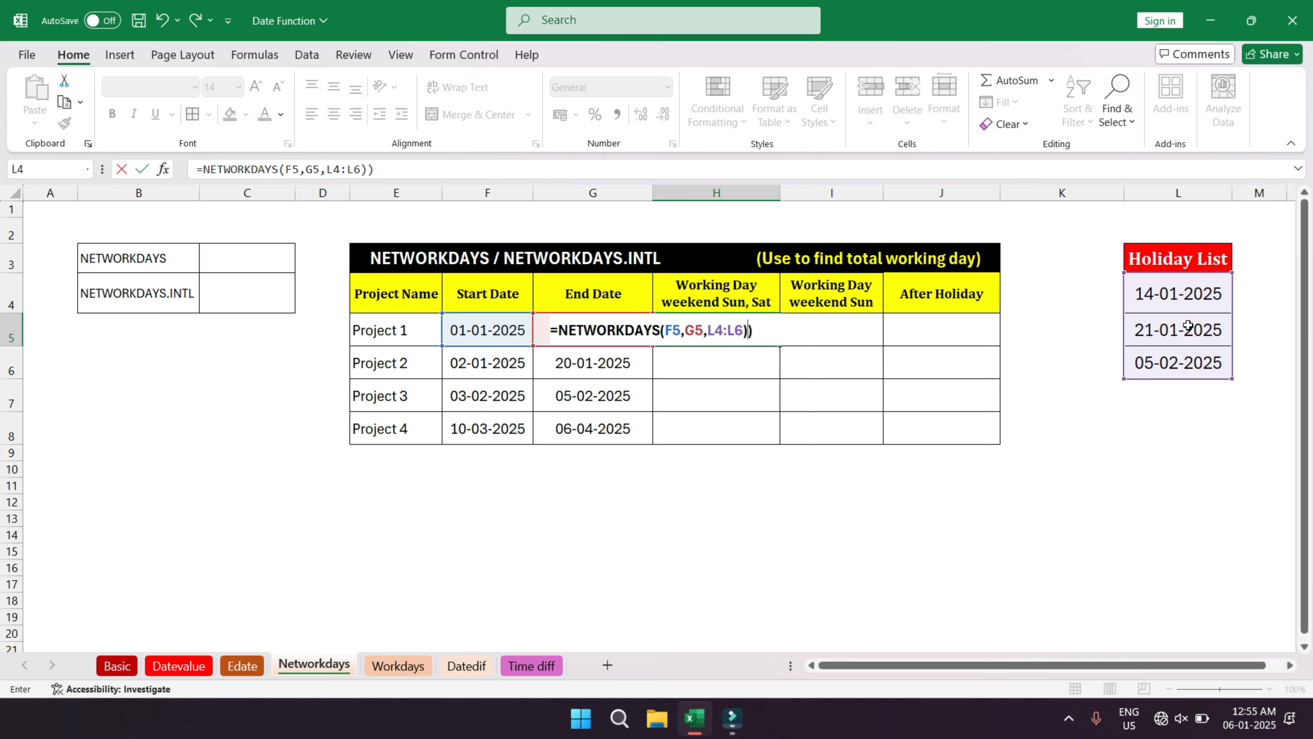
{"action": "key", "text": "Return"}
{"action": "key", "text": "Return"}
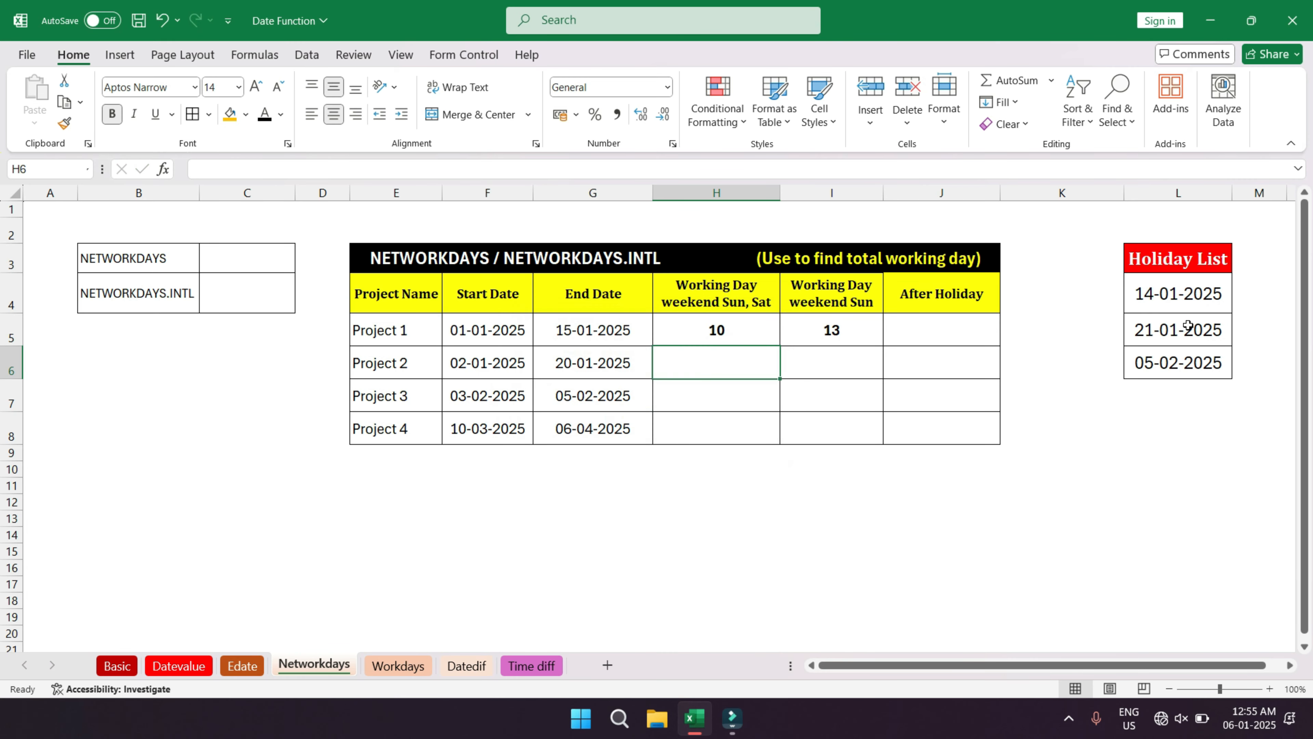
- Compare H5's holiday-adjusted count with the 14-01-2025 holiday in L4 and the January 2025 system calendar
{"action": "left_click", "coordinate": [712, 334]}
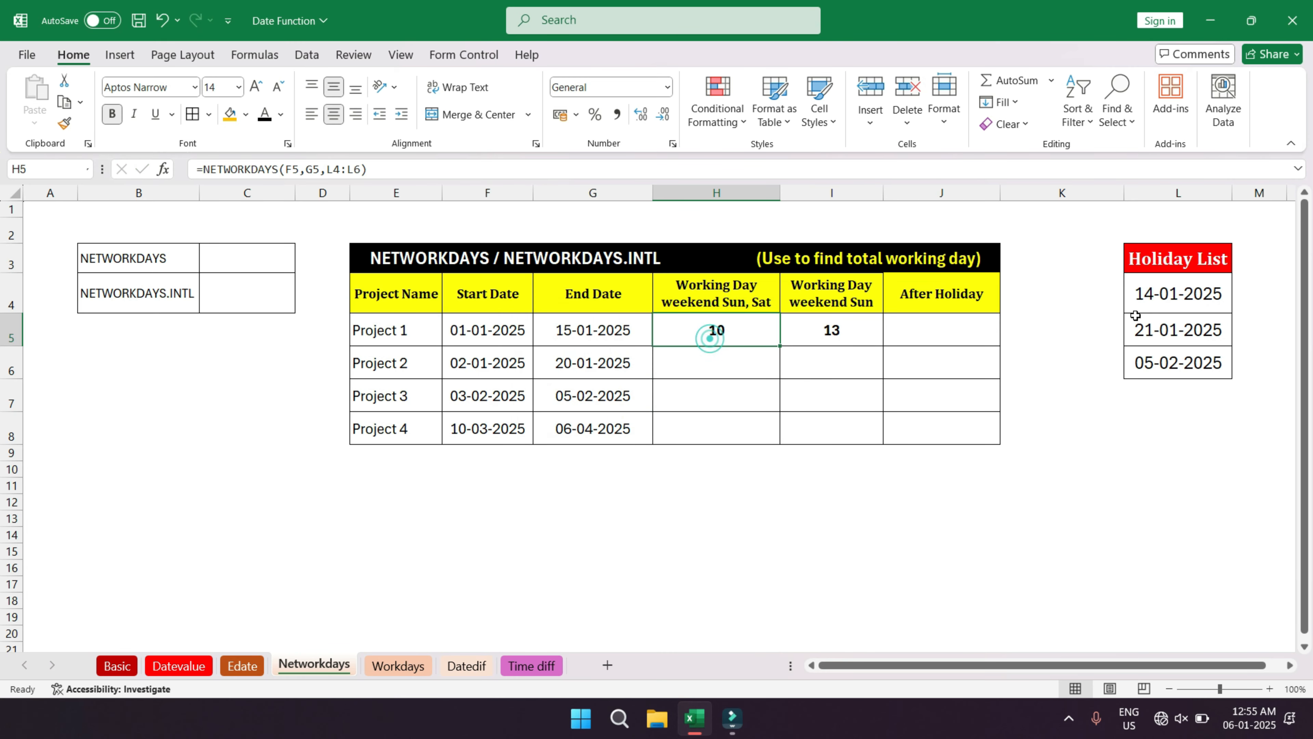
{"action": "left_click", "coordinate": [1152, 293]}
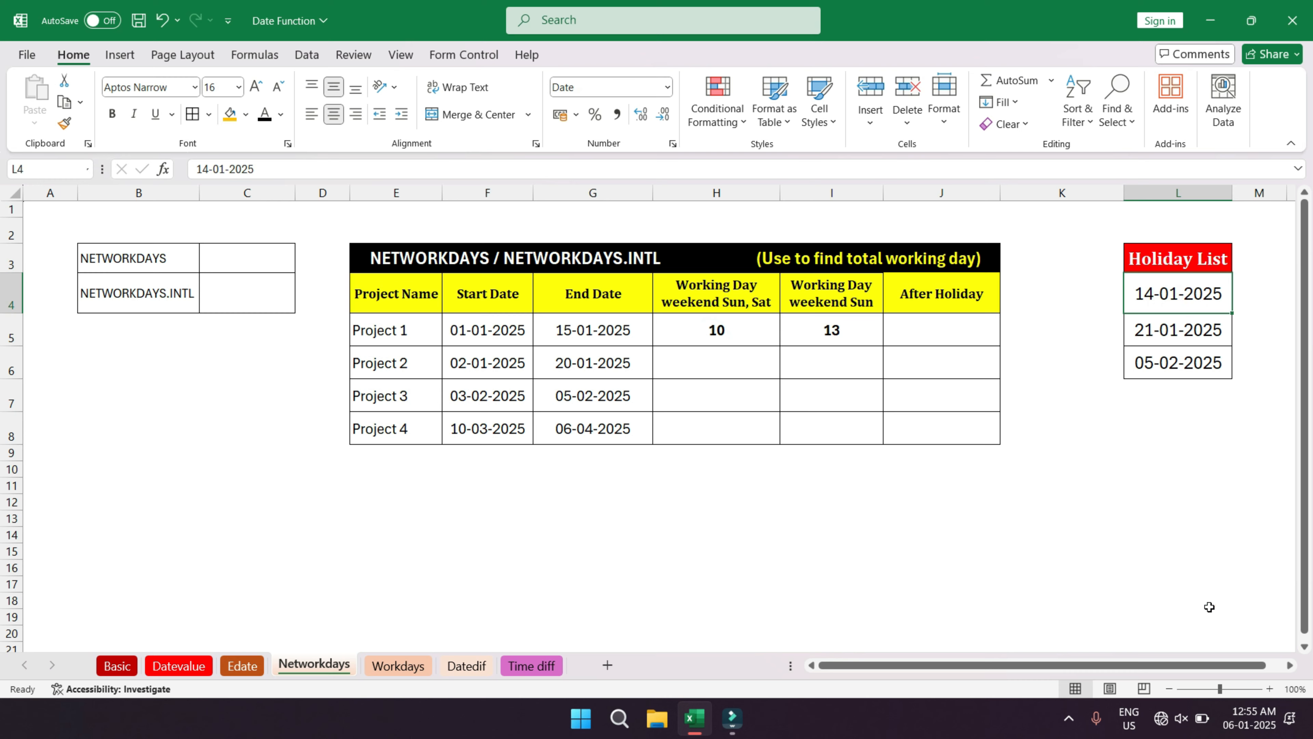
{"action": "left_click", "coordinate": [1250, 718]}
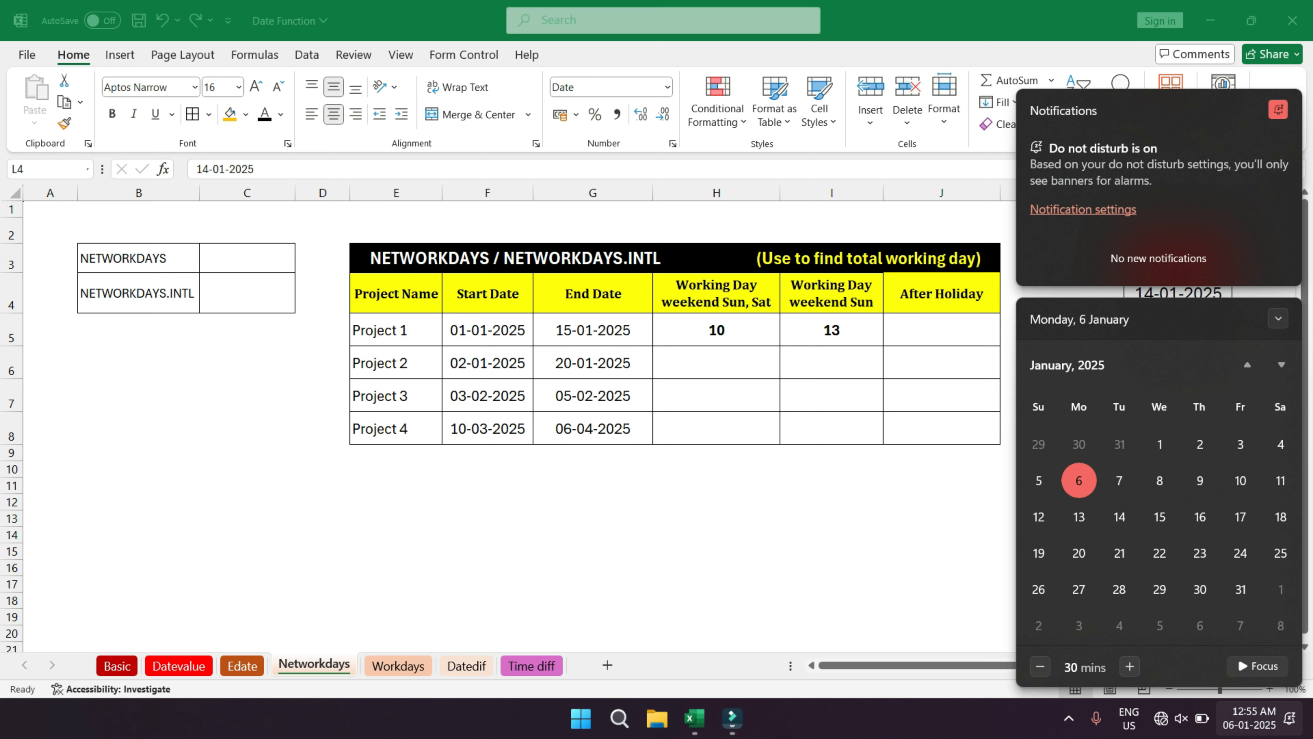
{"action": "left_click", "coordinate": [889, 56]}
- Review Project 1's Sunday-only count, start date, end date and the holiday list L4:L6 as inputs for the After Holiday column
{"action": "left_click", "coordinate": [830, 334]}
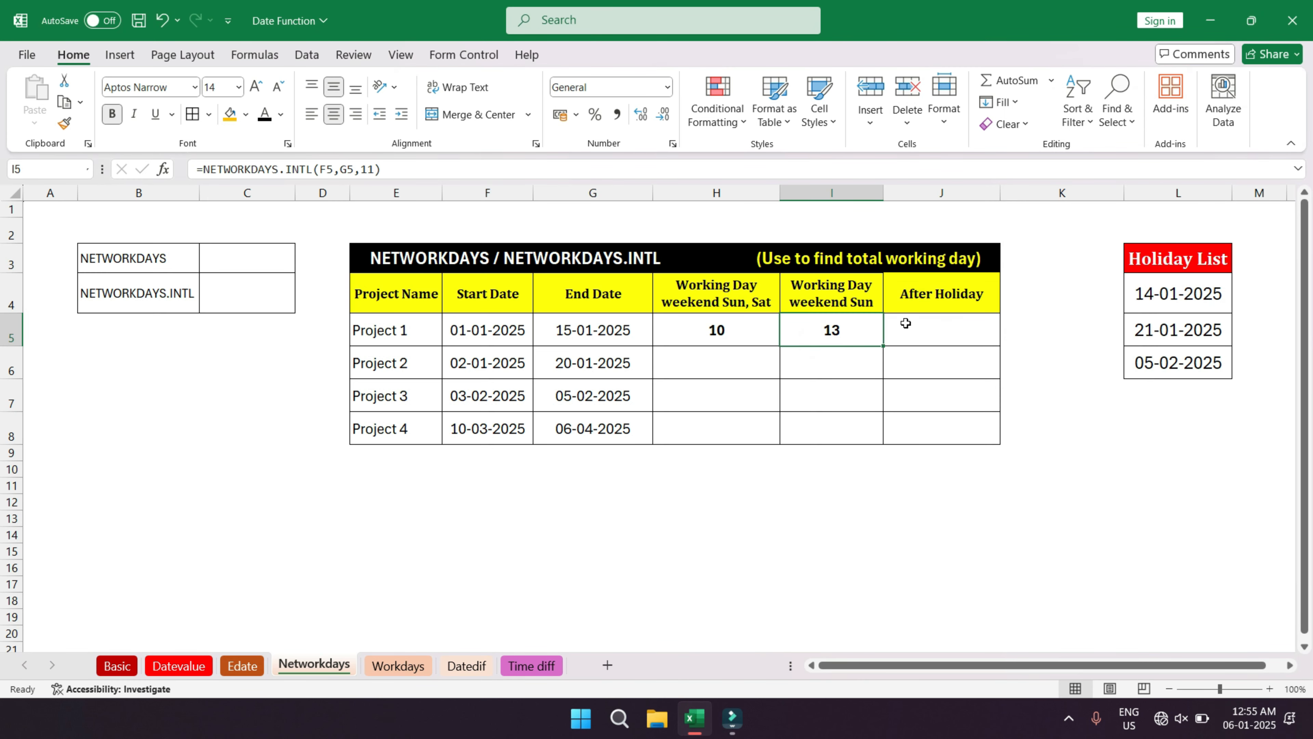
{"action": "left_click", "coordinate": [910, 327]}
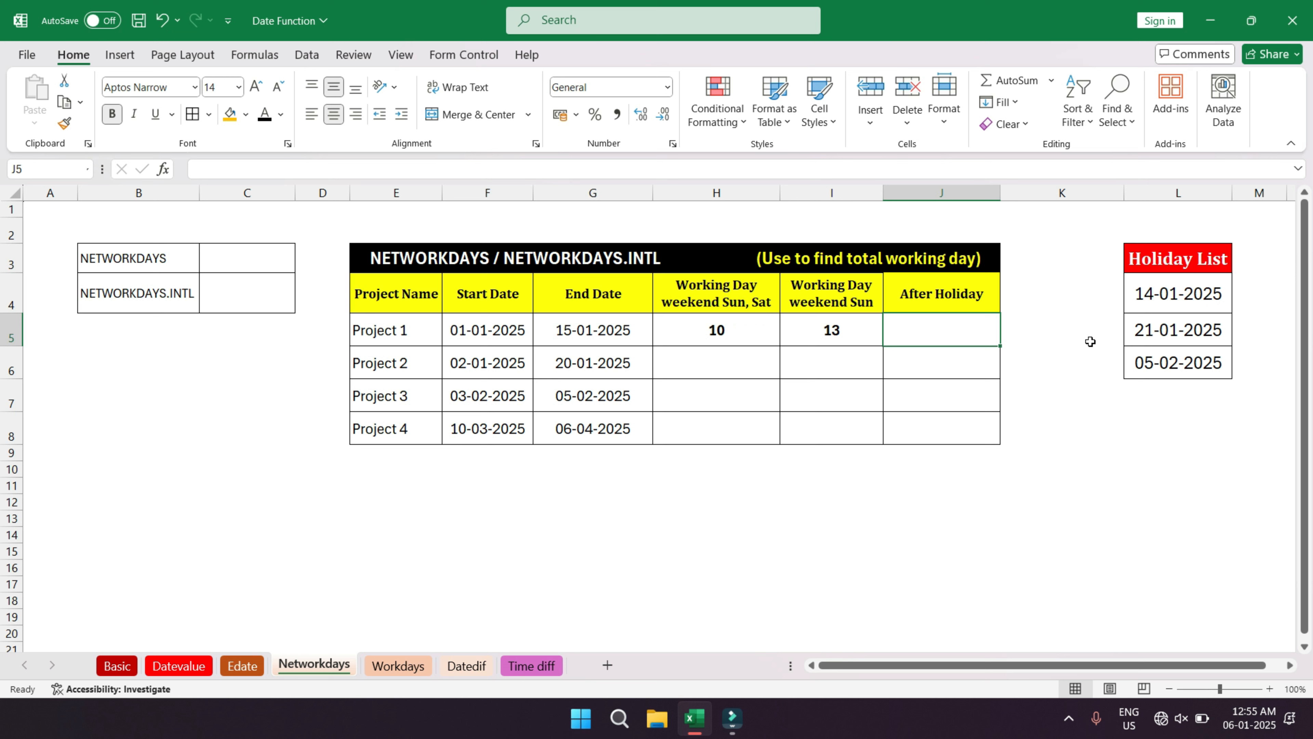
{"action": "left_click_drag", "start_coordinate": [1164, 293], "coordinate": [1147, 354]}
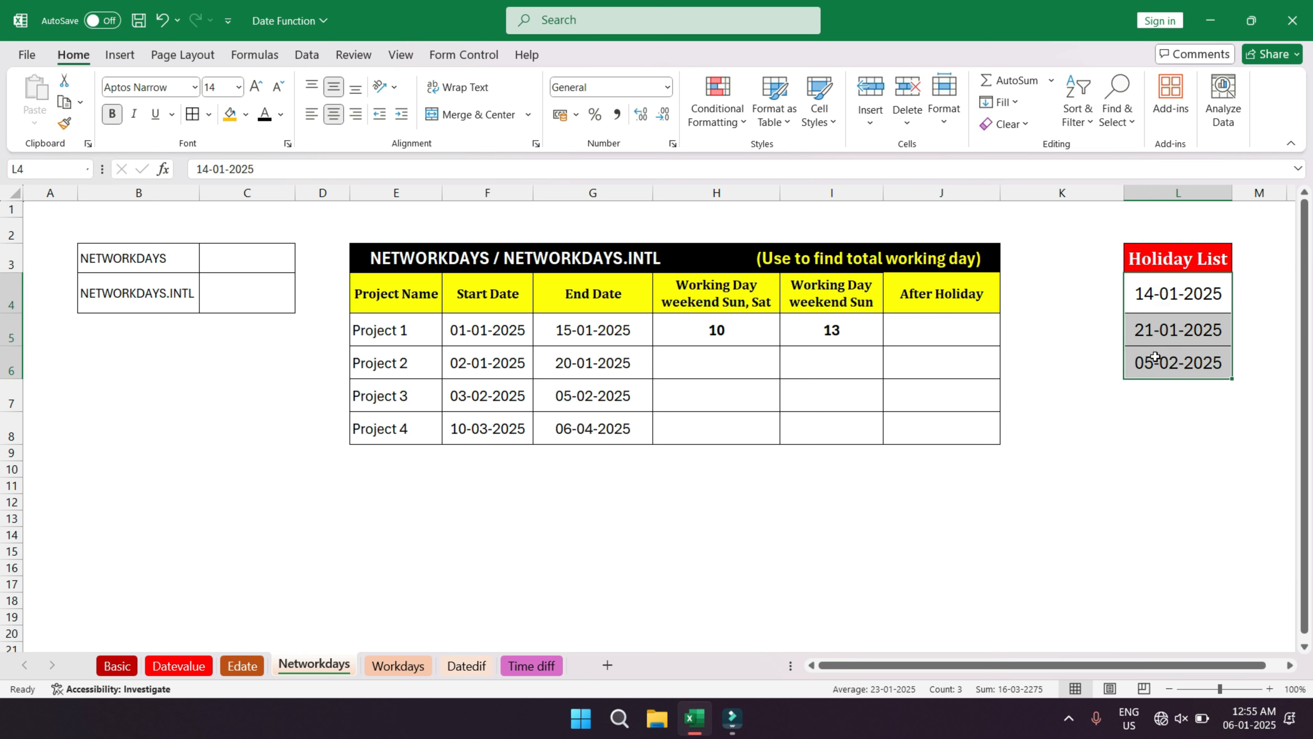
{"action": "left_click", "coordinate": [929, 330]}
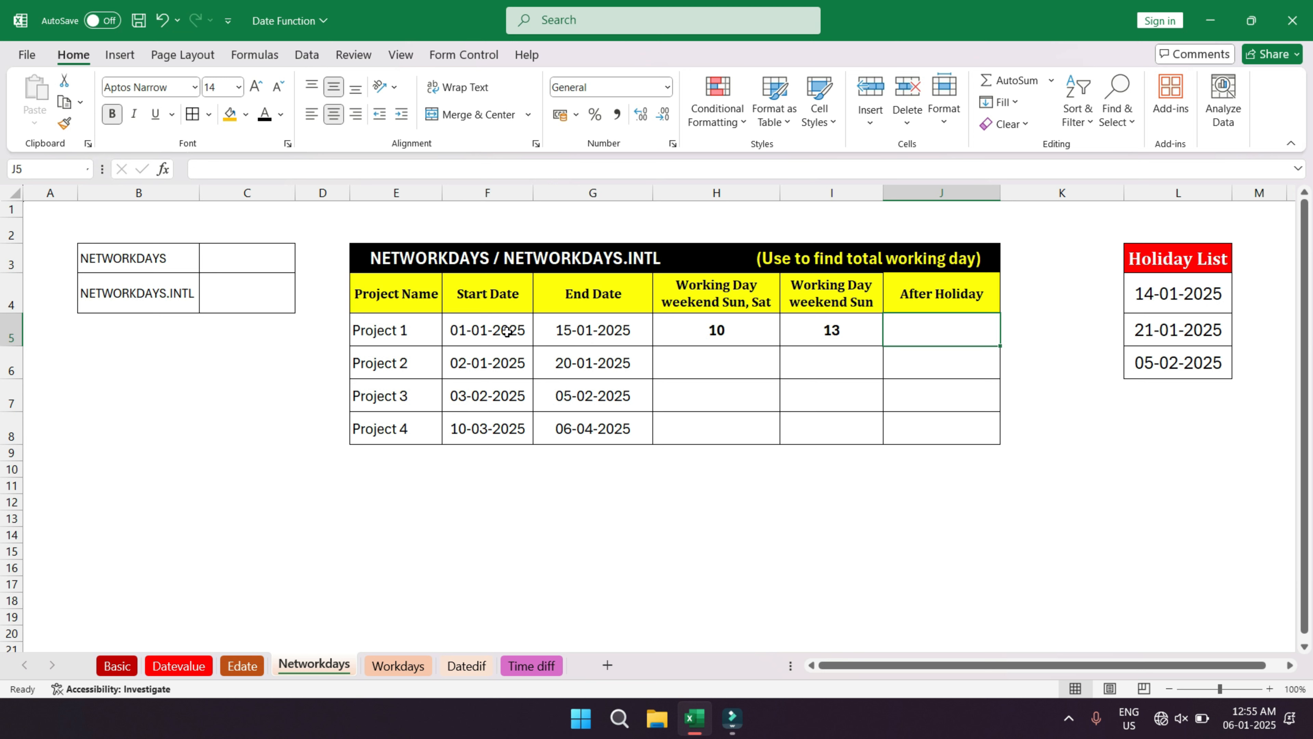
{"action": "left_click", "coordinate": [487, 331]}
{"action": "left_click", "coordinate": [581, 331]}
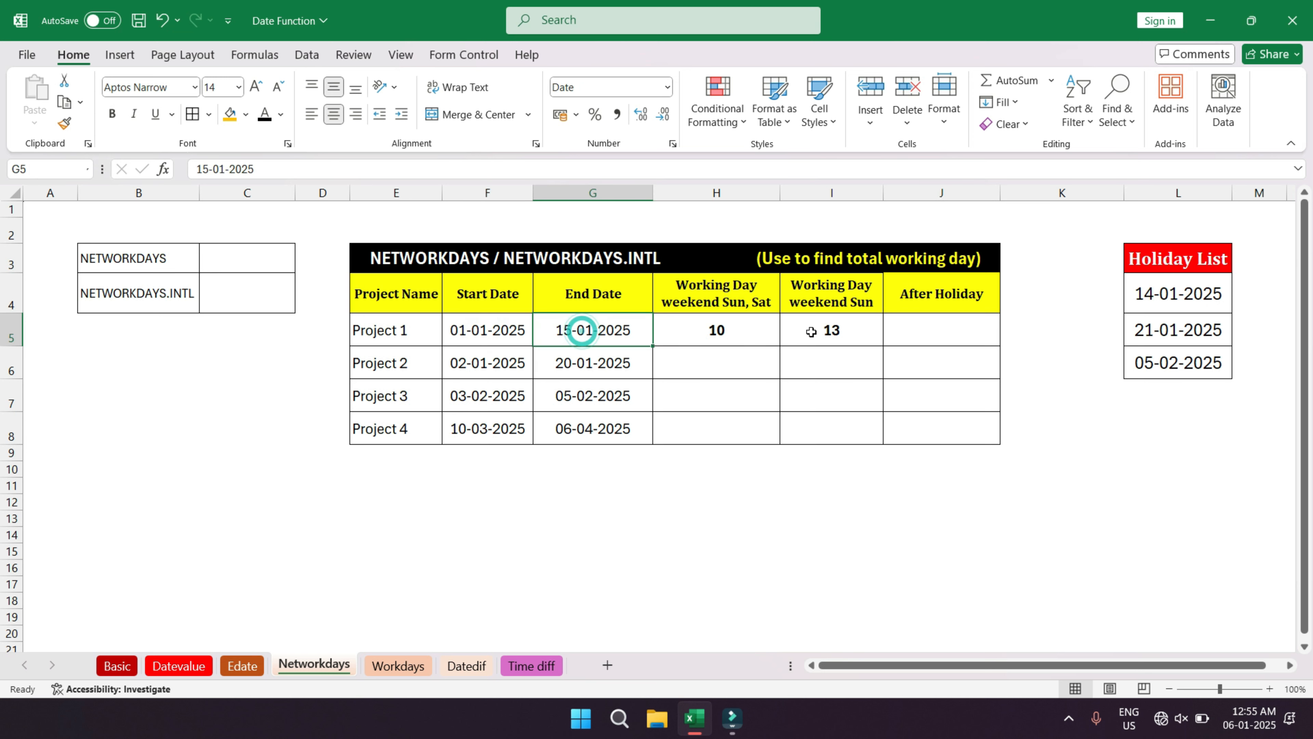
{"action": "left_click", "coordinate": [1157, 306]}
{"action": "left_click_drag", "start_coordinate": [1158, 309], "coordinate": [1164, 362]}
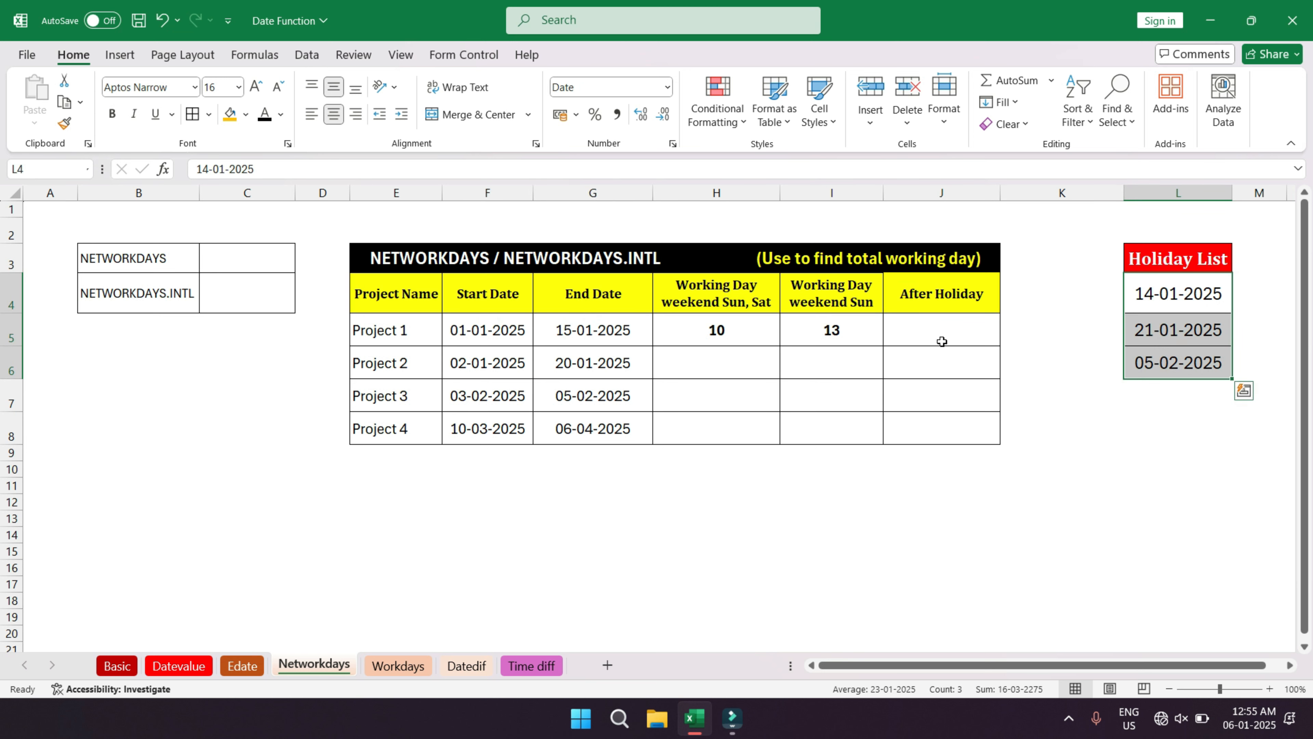
- Begin a NETWORKDAYS.INTL formula in J5 with F5 as Project 1's start date
{"action": "left_click", "coordinate": [928, 331]}
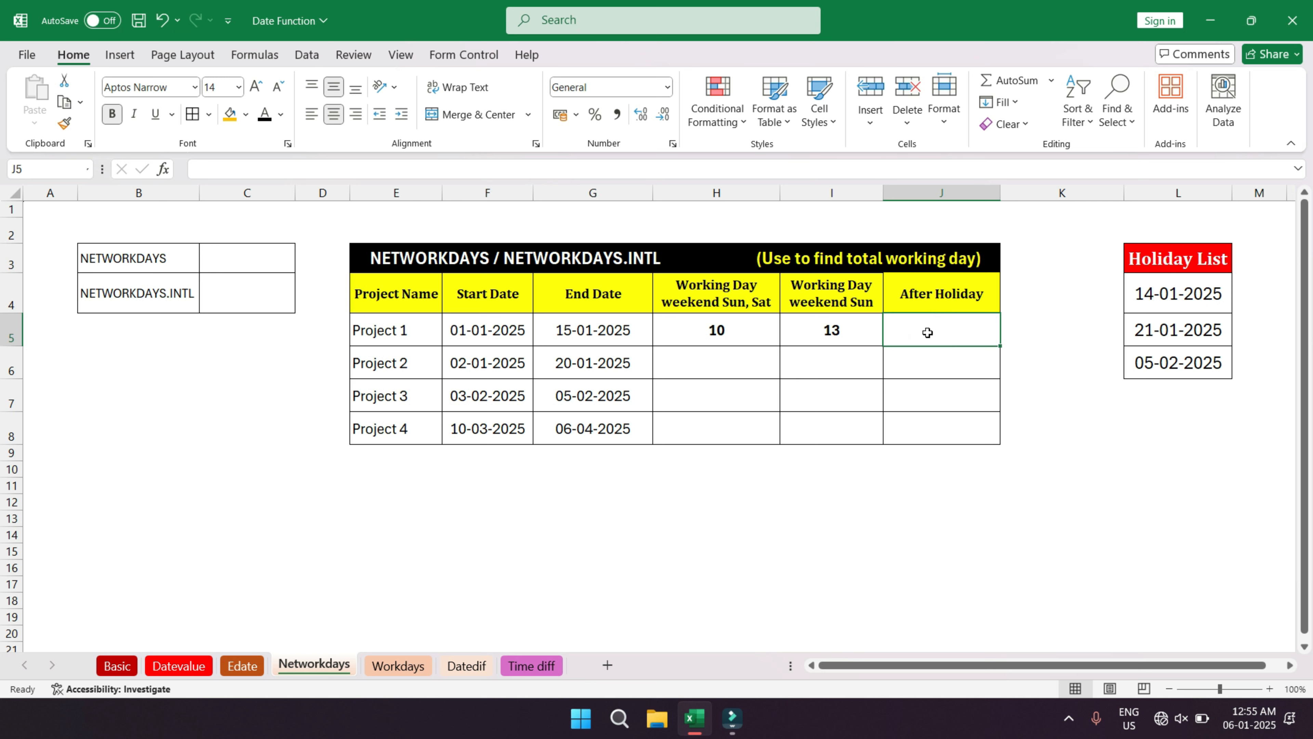
{"action": "type", "text": "=n"}
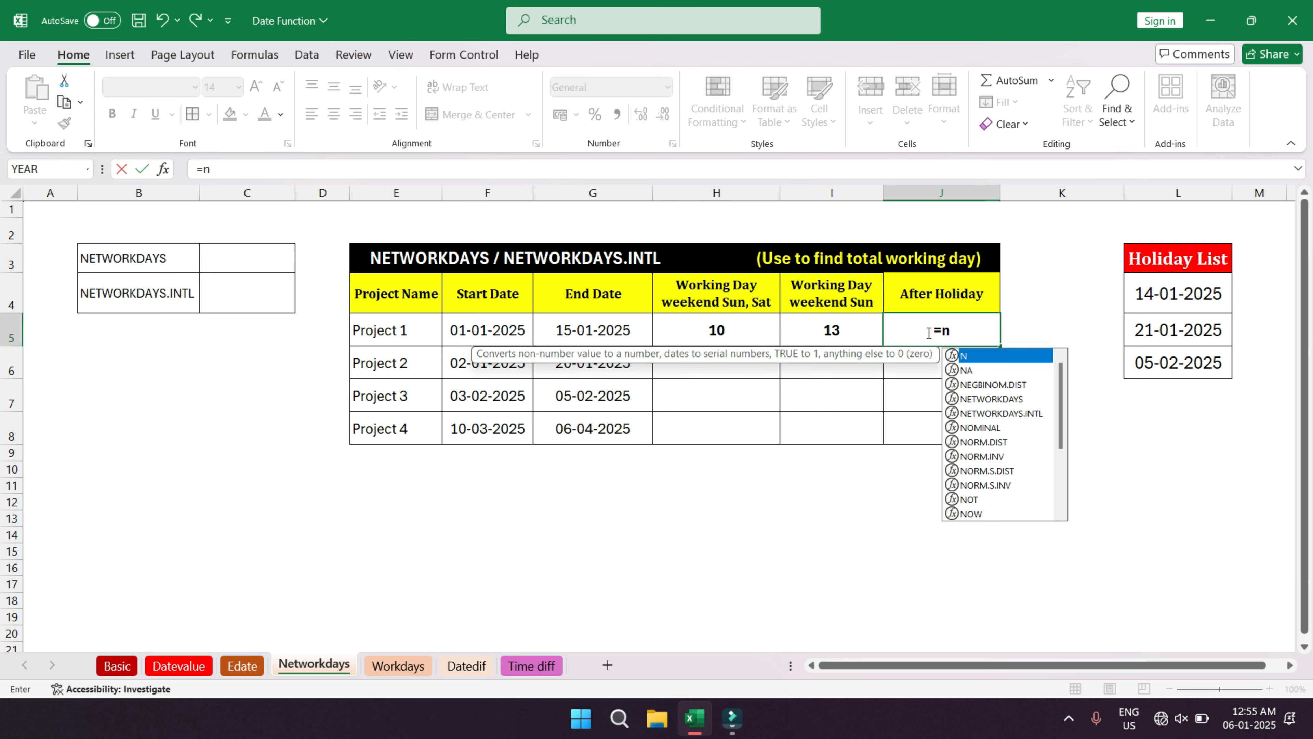
{"action": "type", "text": "etworkd"}
{"action": "key", "text": "Tab"}
{"action": "key", "text": "Down"}
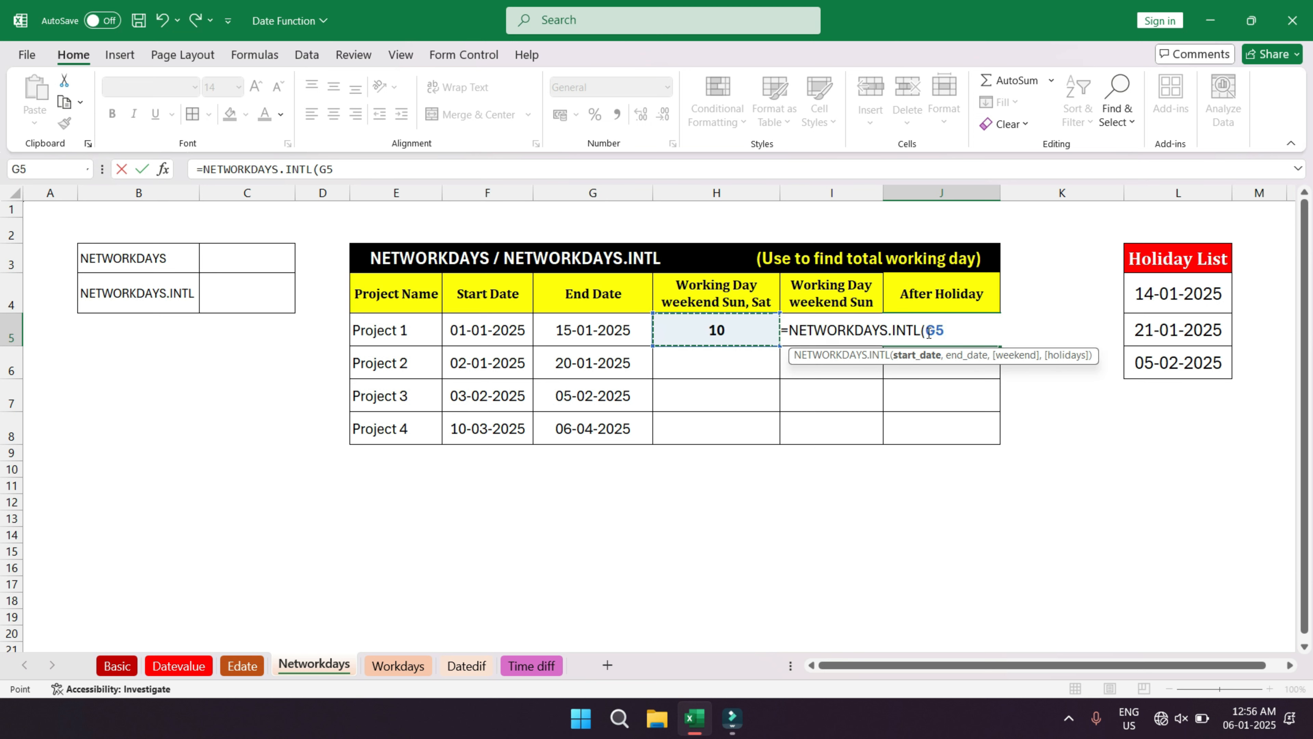
{"action": "key", "text": "Left"}
{"action": "type", "text": ","}
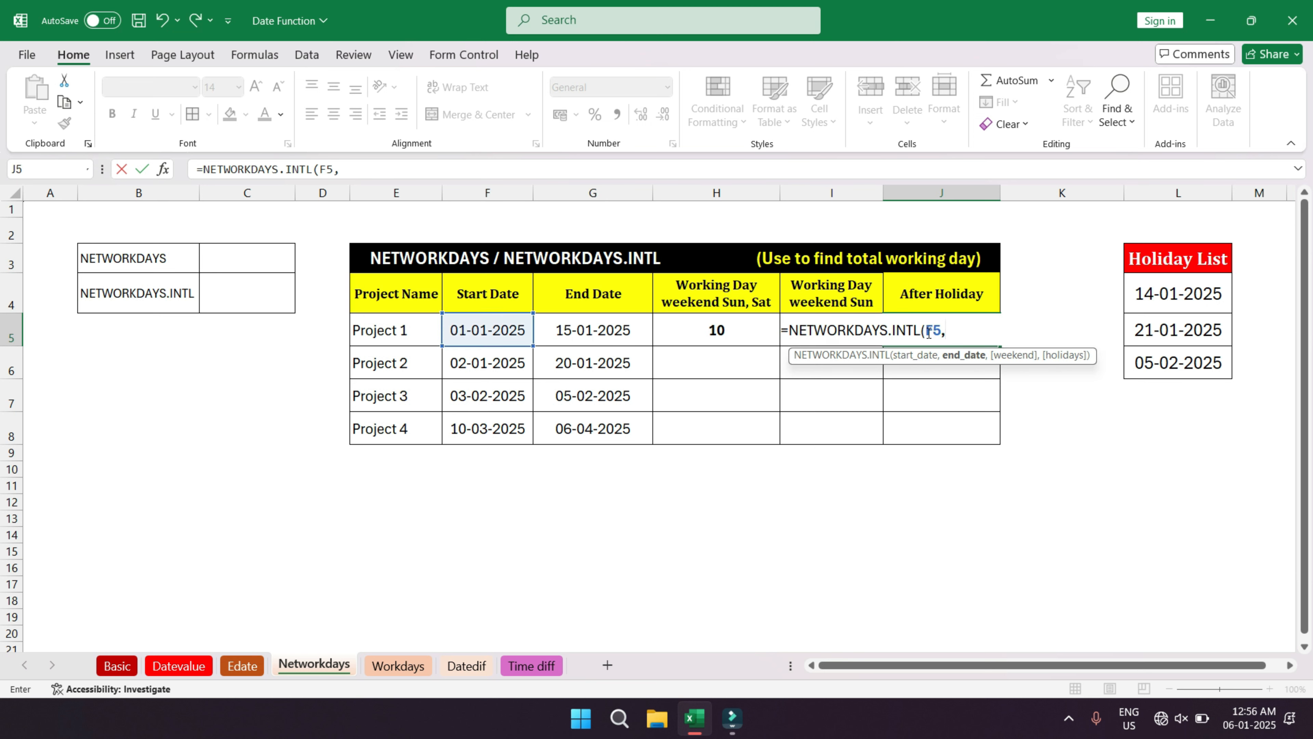
- Supply G5 as the end date and weekend code 11 (Sunday only) in J5's NETWORKDAYS.INTL formula
{"action": "key", "text": "Left"}
{"action": "key", "text": "Left"}
{"action": "key", "text": "Left"}
{"action": "type", "text": ","}
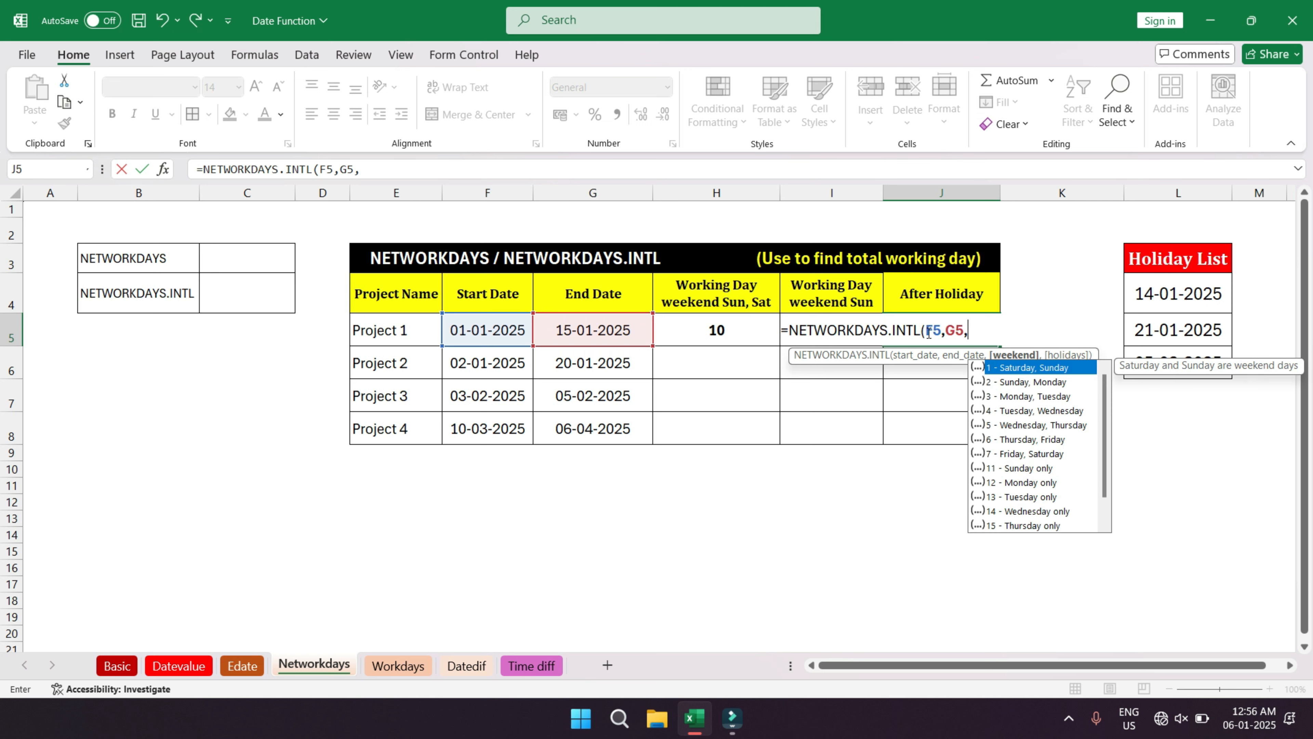
{"action": "type", "text": "11"}
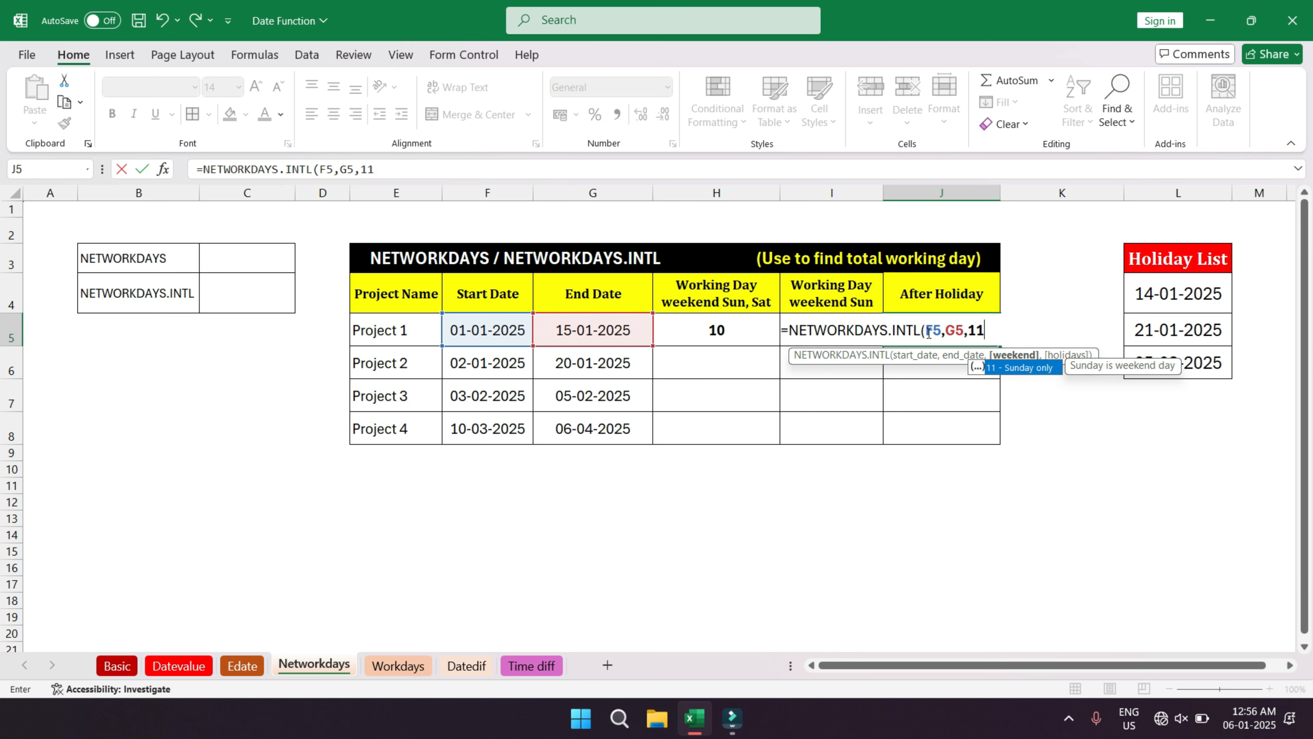
{"action": "type", "text": ","}
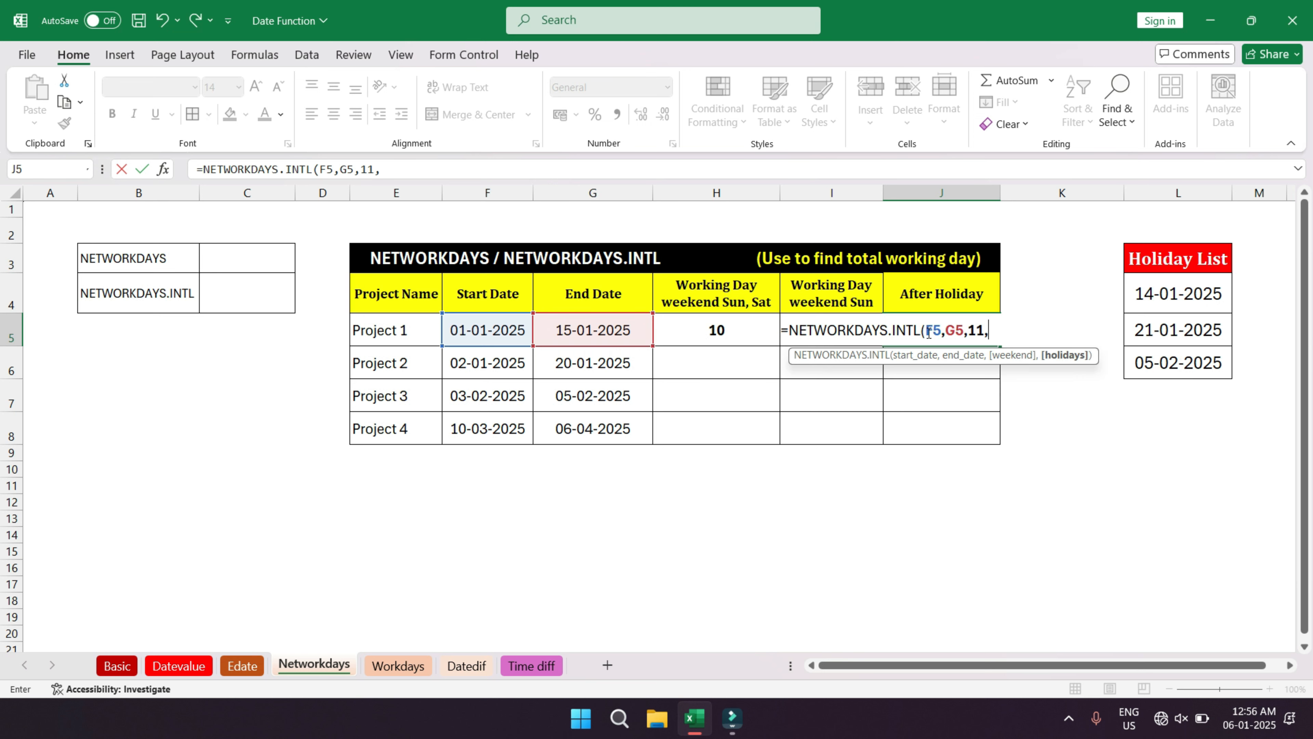
- Complete J5's formula with the absolute holiday range $L$4:$L$6 and fill it down through J8 for all projects
{"action": "left_click_drag", "start_coordinate": [1209, 290], "coordinate": [1168, 362]}
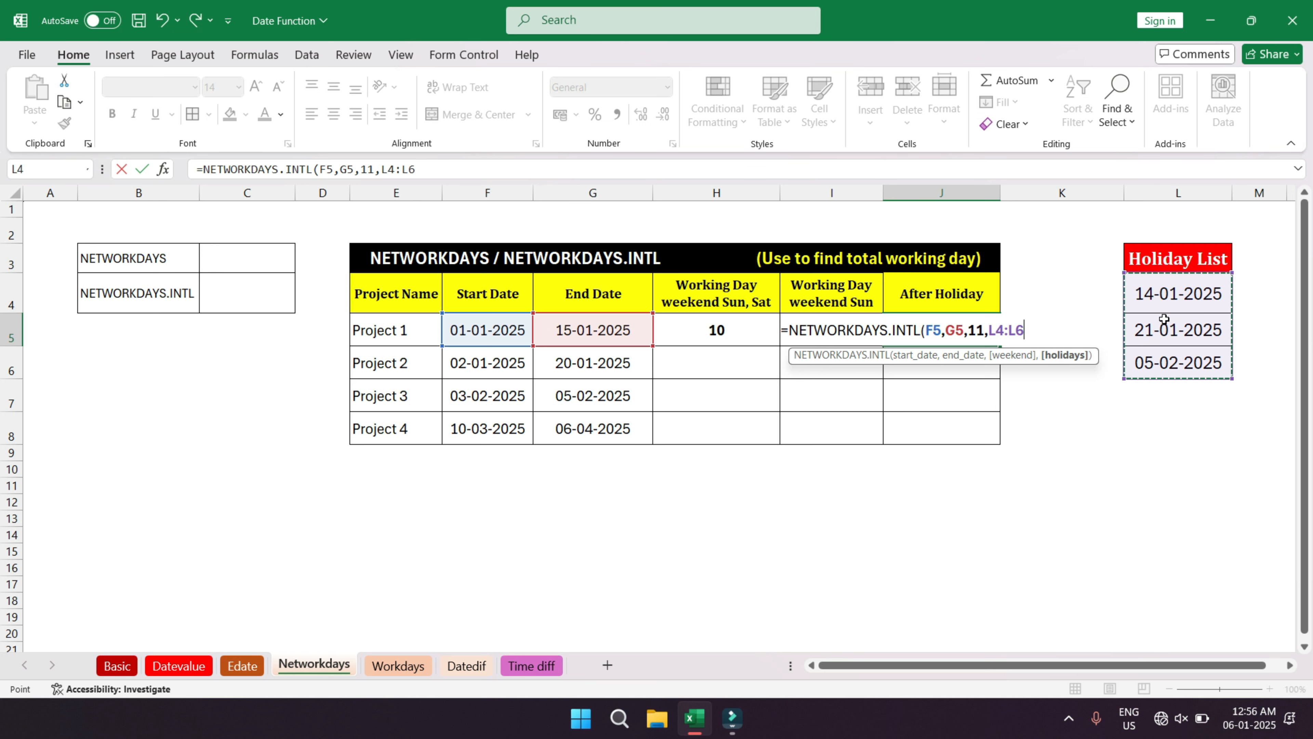
{"action": "key", "text": "F4"}
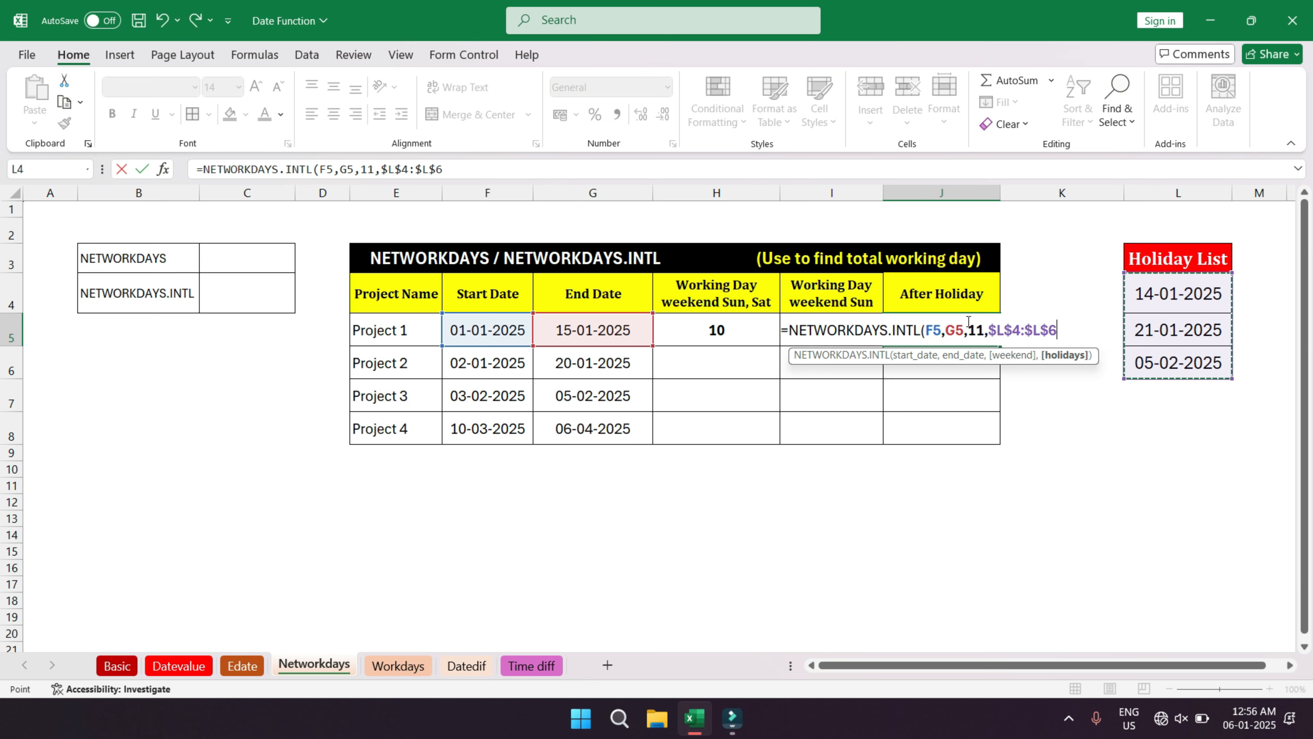
{"action": "type", "text": ")"}
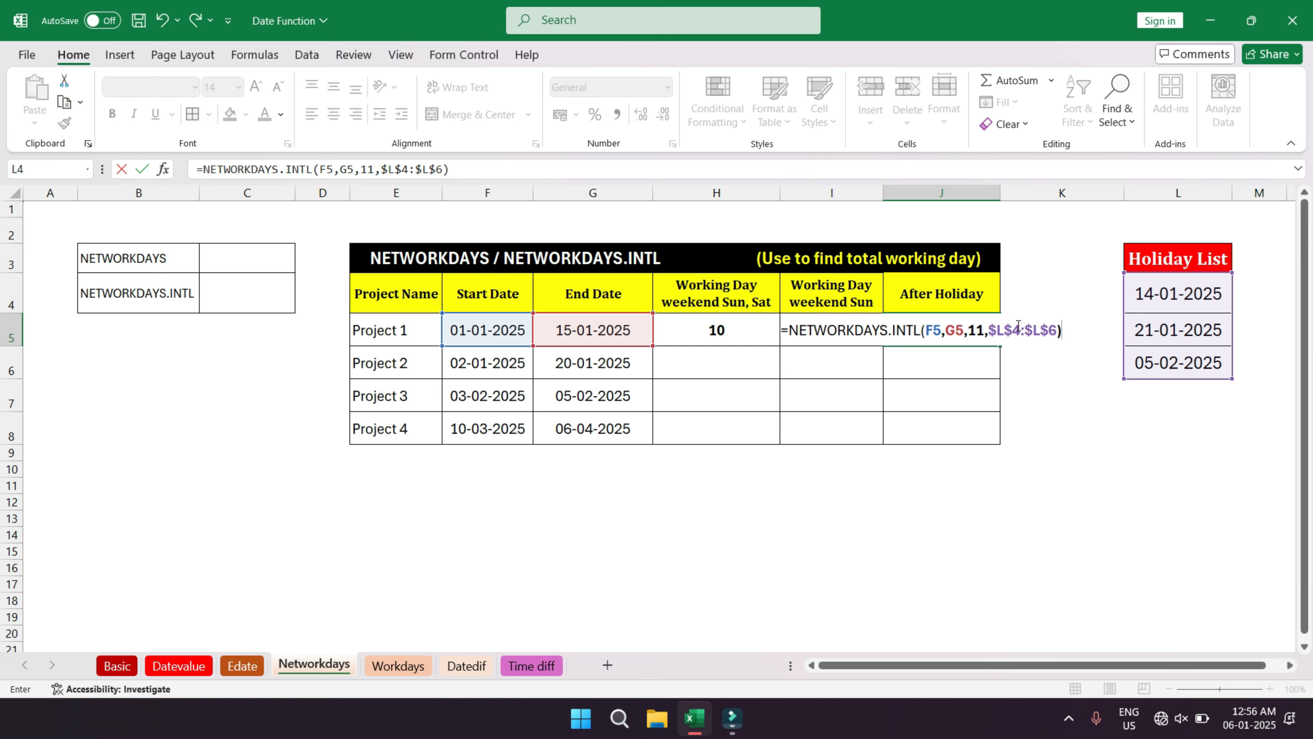
{"action": "key", "text": "Return"}
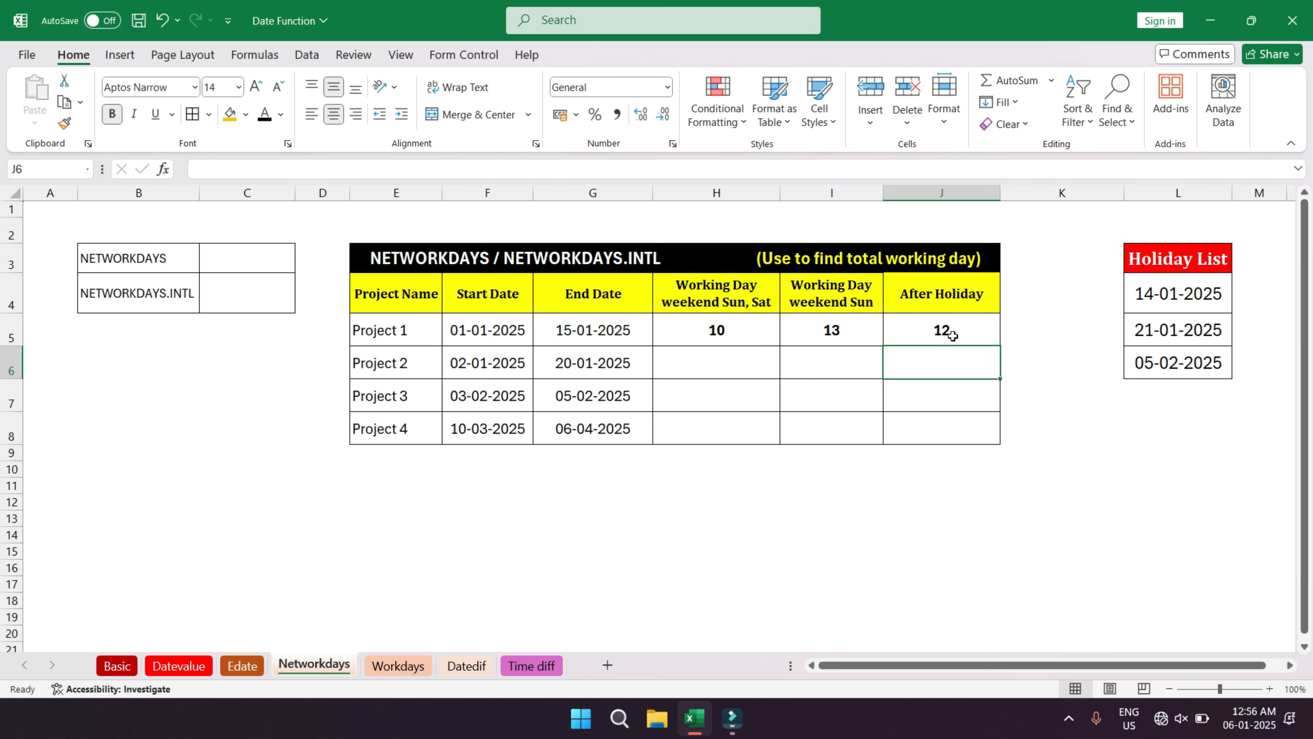
{"action": "left_click", "coordinate": [947, 329]}
{"action": "left_click_drag", "start_coordinate": [1000, 345], "coordinate": [980, 436]}
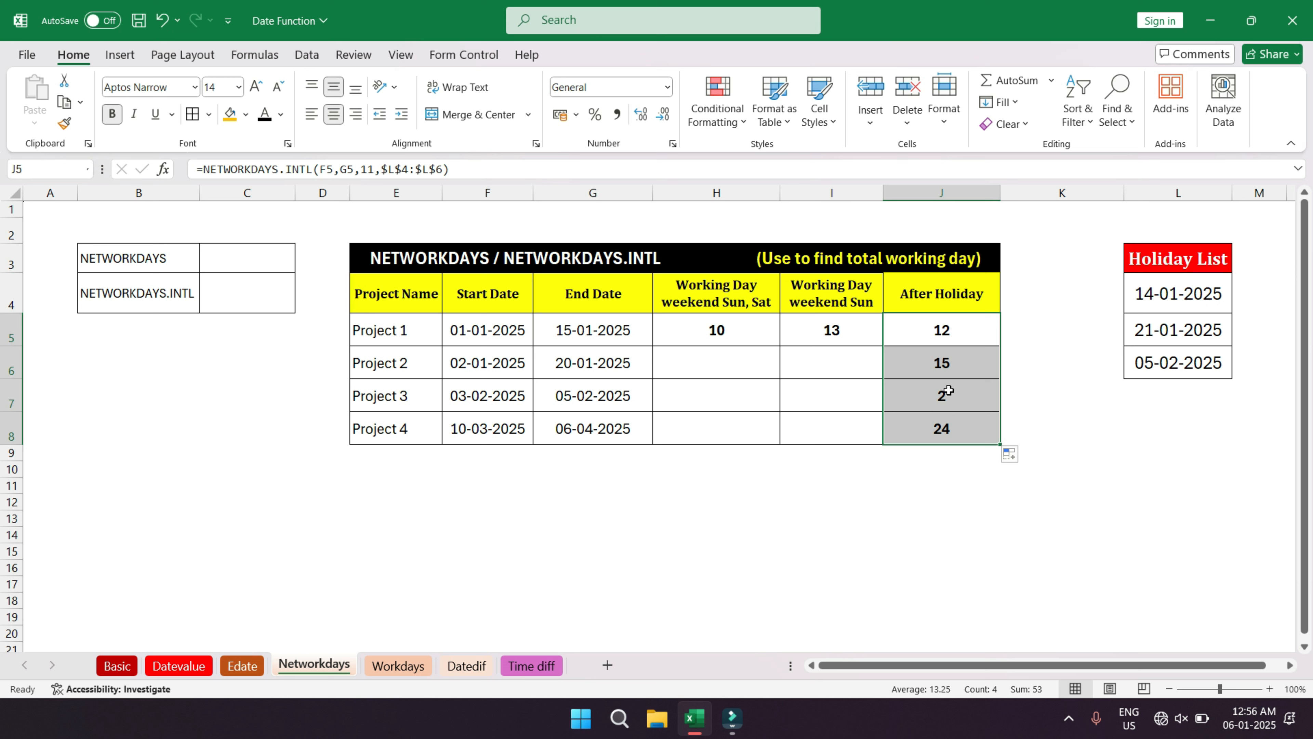
- Make the holiday range in H5's NETWORKDAYS formula absolute as $L$4:$L$6
{"action": "left_click", "coordinate": [717, 330]}
{"action": "left_click_drag", "start_coordinate": [362, 169], "coordinate": [326, 171]}
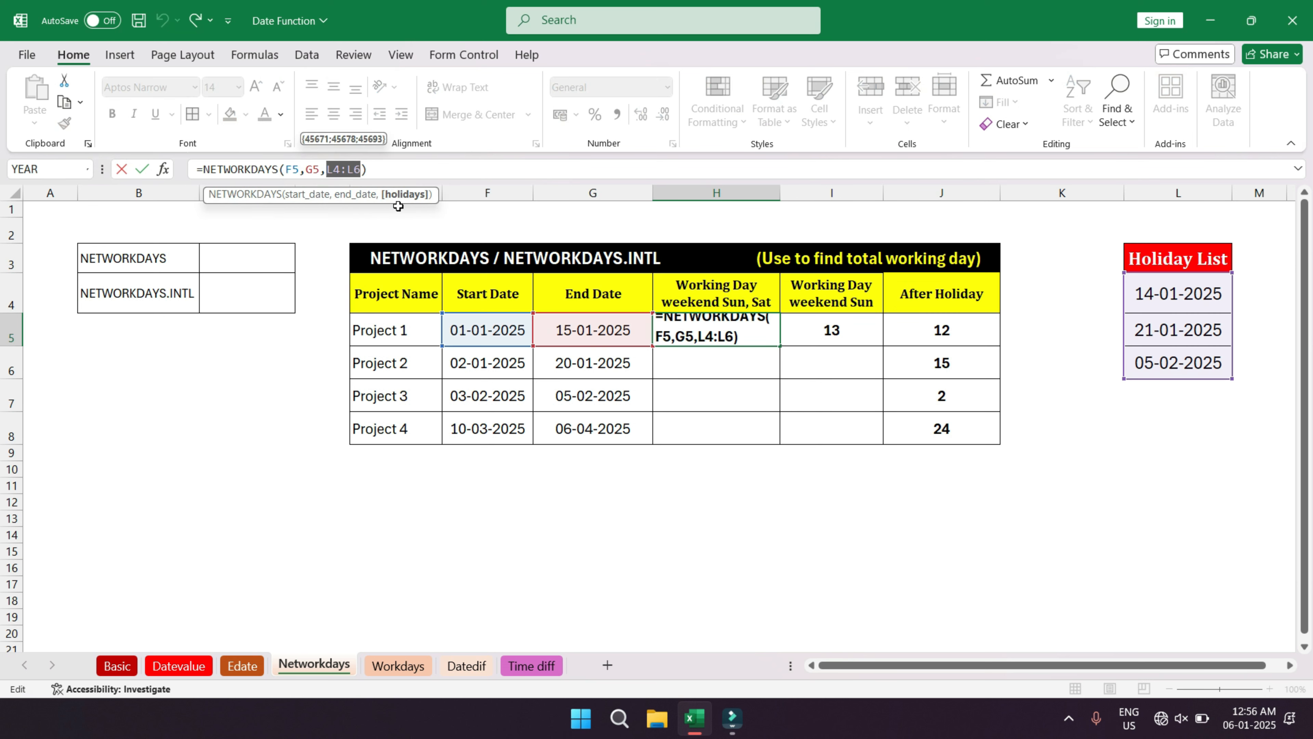
{"action": "key", "text": "F4"}
{"action": "key", "text": "Return"}
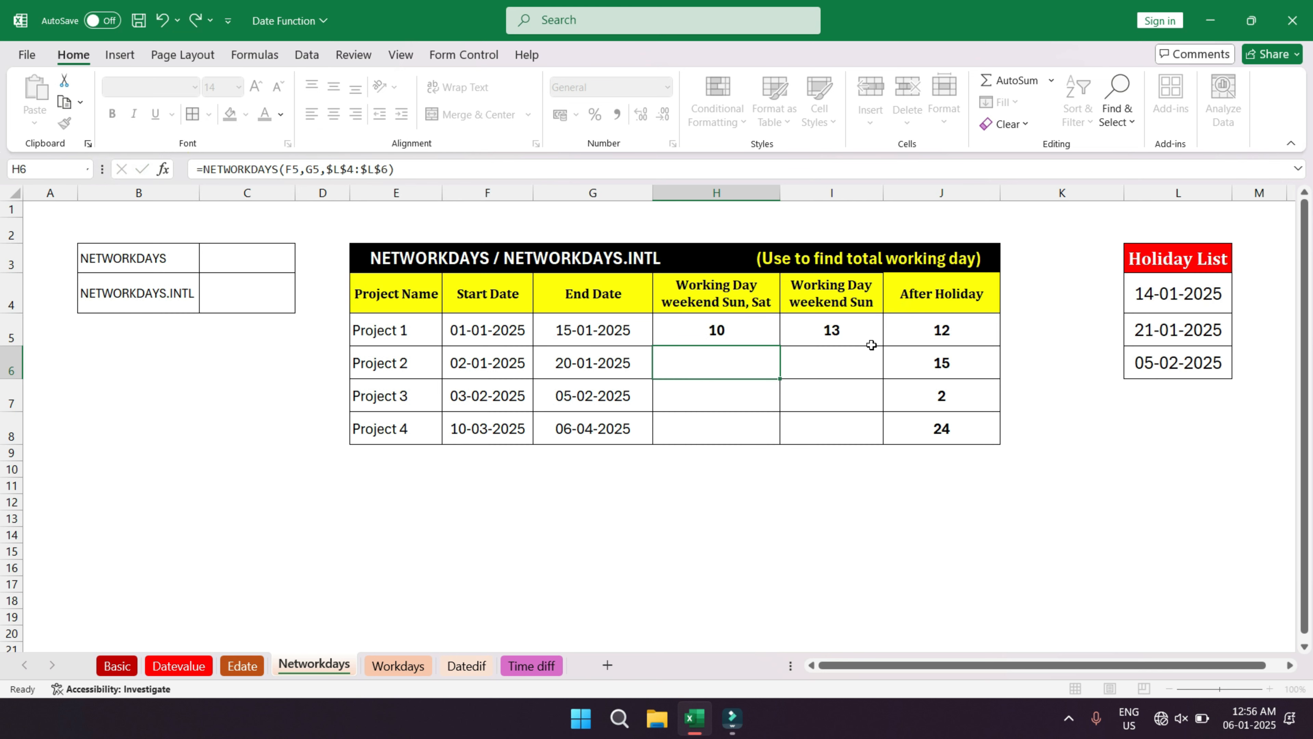
- Fill the working-day formulas in H5:I5 down through row 8 for all projects
{"action": "key", "text": "Up"}
{"action": "key", "text": "shift+Right"}
{"action": "left_click_drag", "start_coordinate": [886, 346], "coordinate": [874, 444]}
{"action": "left_click", "coordinate": [808, 506]}
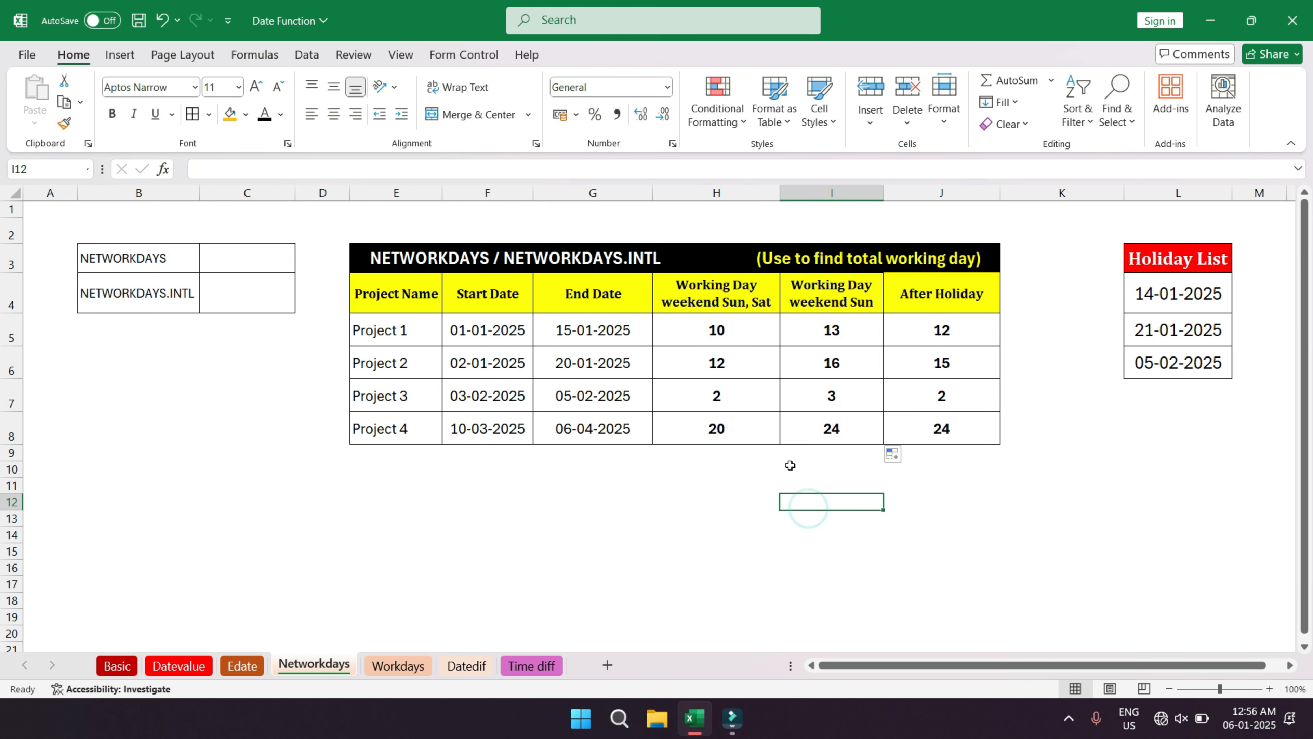
- Examine the filled working-day columns H5:J8 and compare Project 4's formulas in H8, I8 and J8
{"action": "left_click_drag", "start_coordinate": [708, 330], "coordinate": [710, 423]}
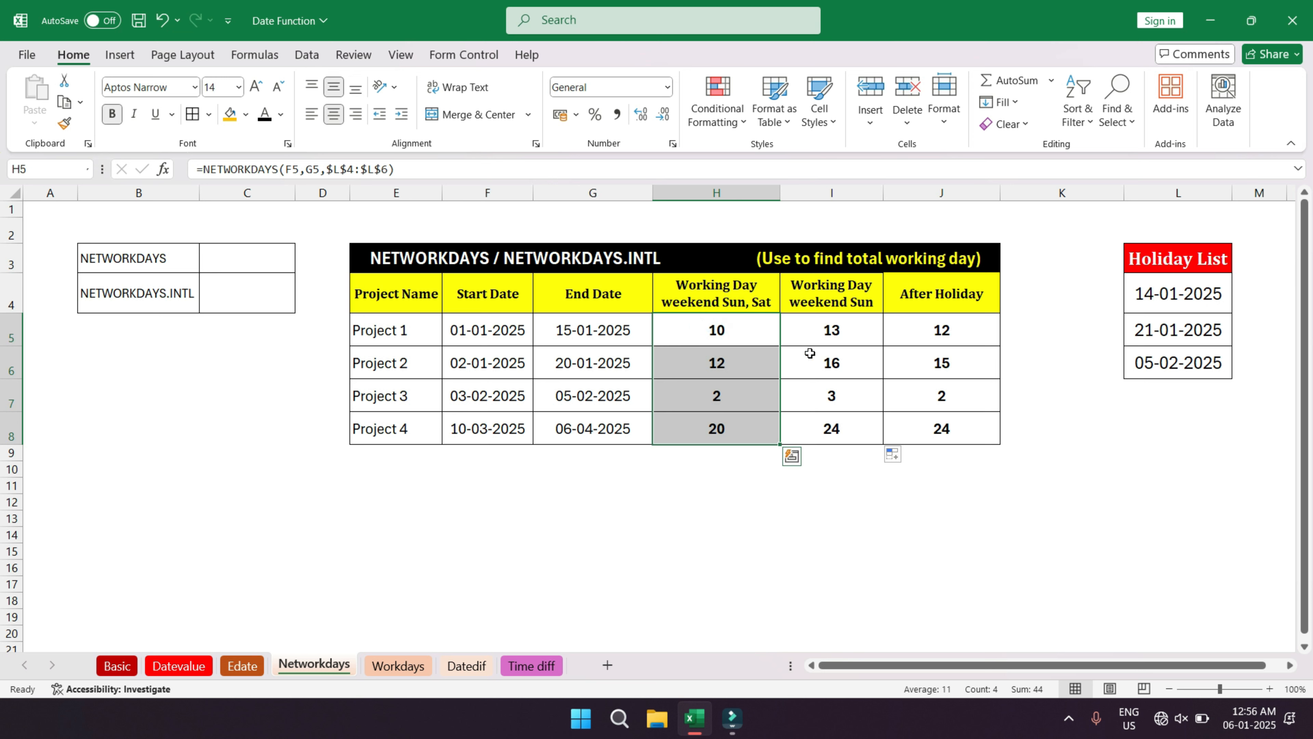
{"action": "left_click", "coordinate": [718, 336]}
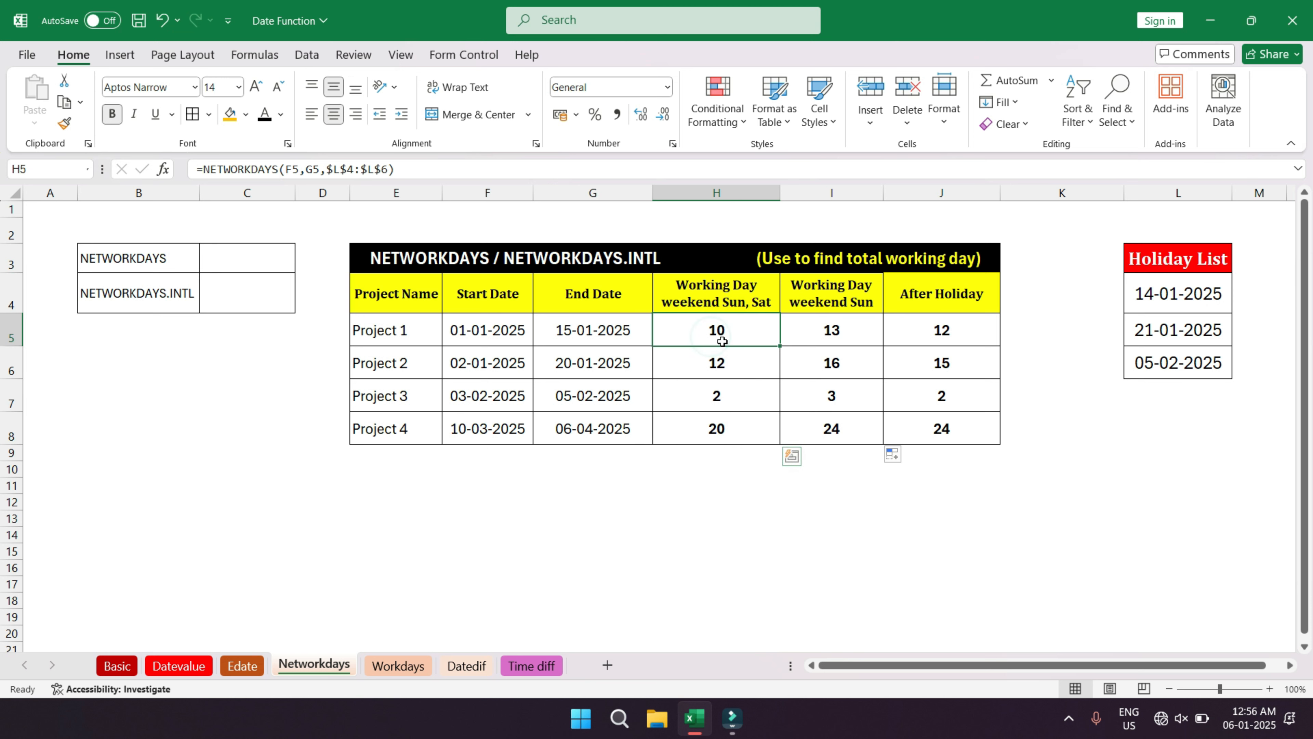
{"action": "left_click_drag", "start_coordinate": [722, 341], "coordinate": [906, 423]}
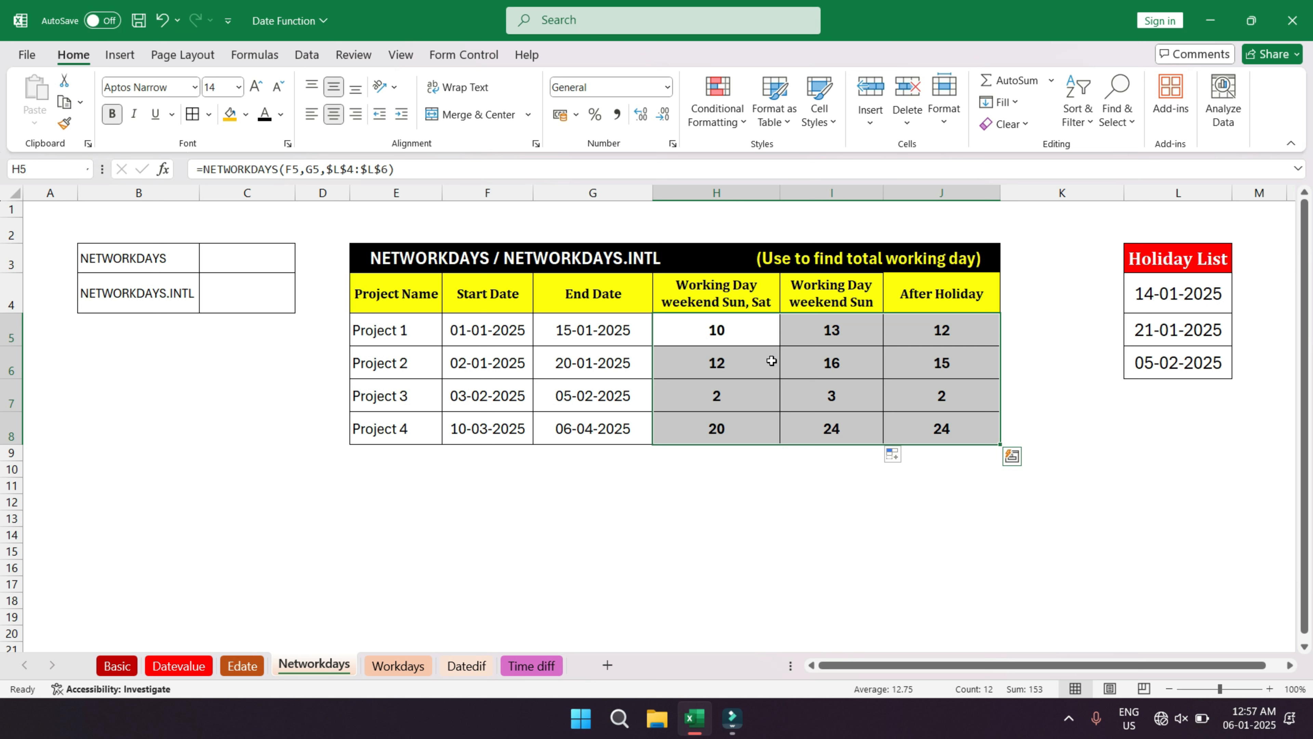
{"action": "left_click", "coordinate": [790, 517]}
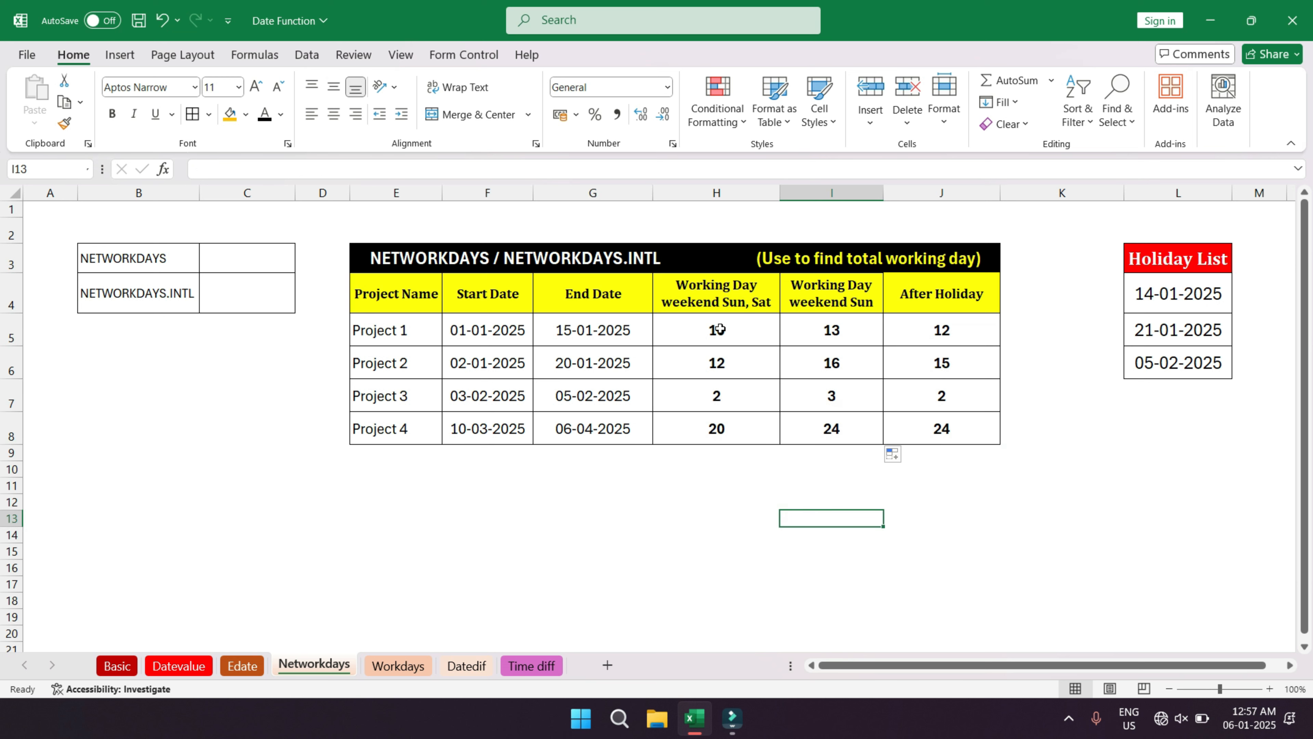
{"action": "left_click_drag", "start_coordinate": [717, 329], "coordinate": [693, 429]}
{"action": "left_click", "coordinate": [689, 428]}
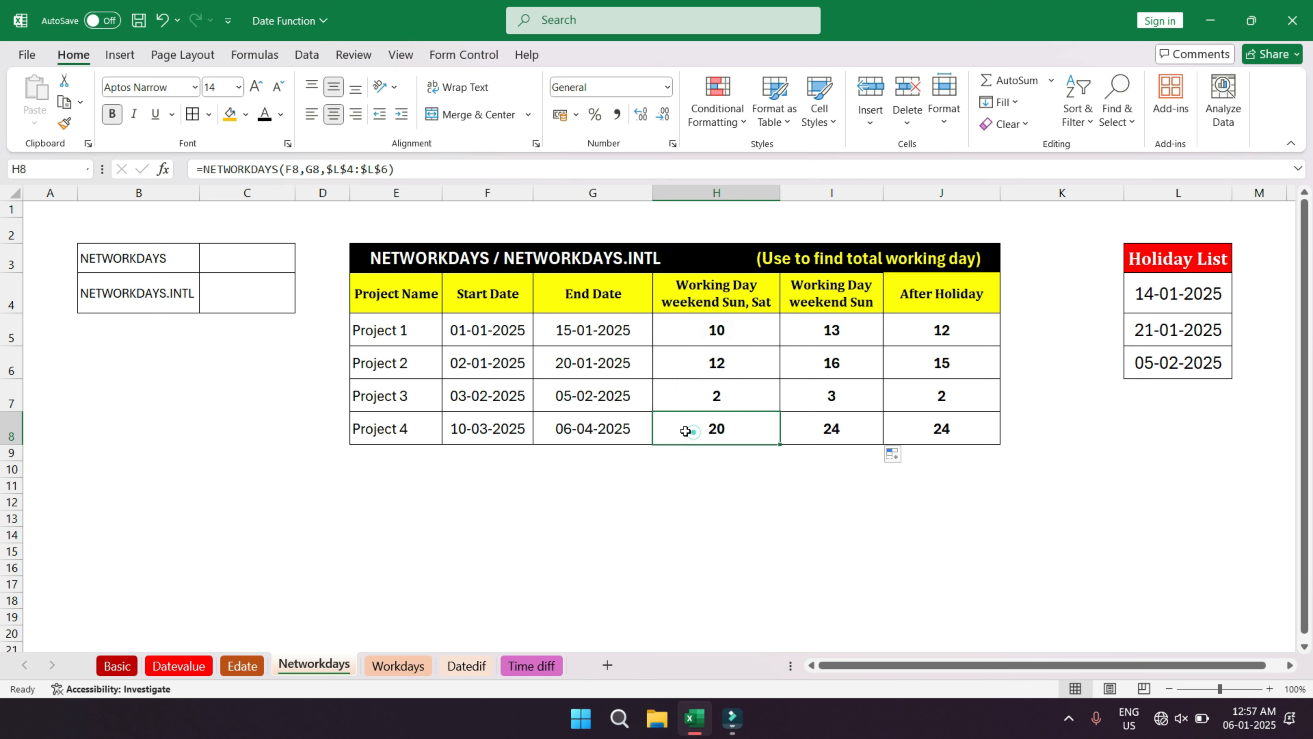
{"action": "left_click", "coordinate": [683, 435]}
{"action": "left_click", "coordinate": [836, 423]}
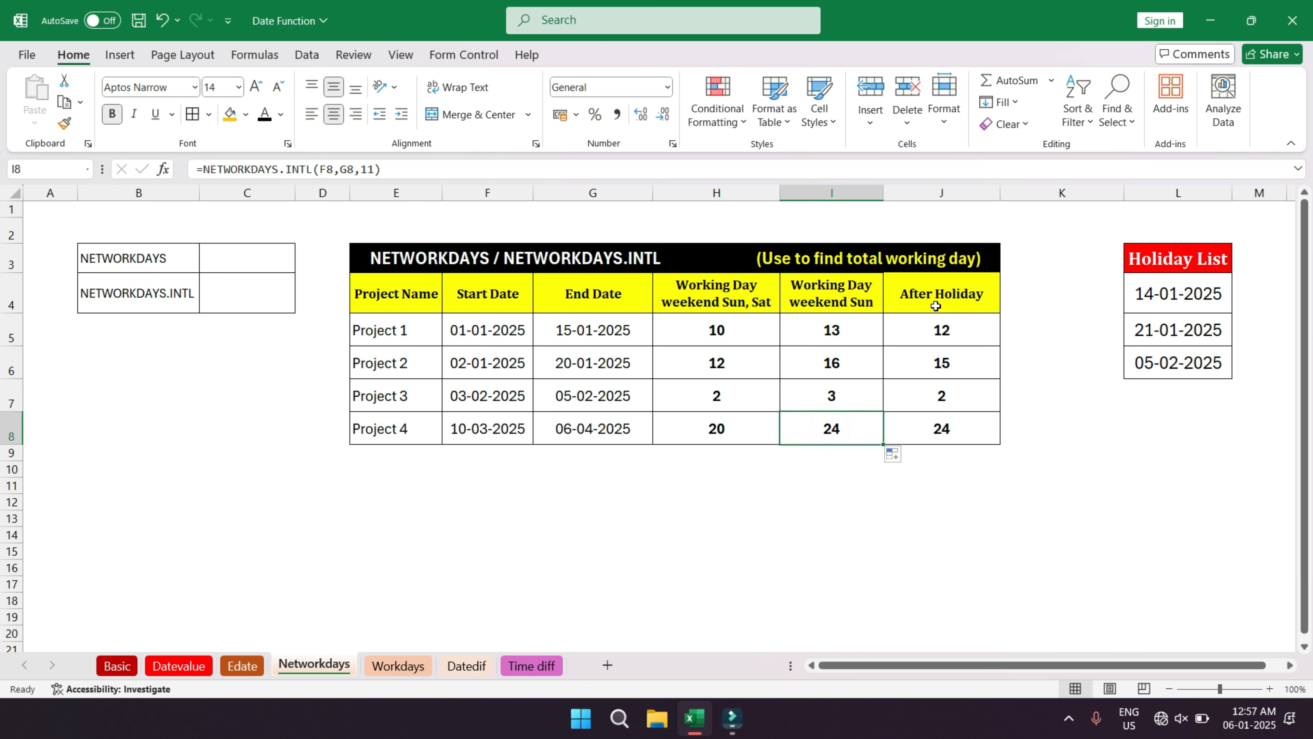
{"action": "left_click", "coordinate": [926, 426]}
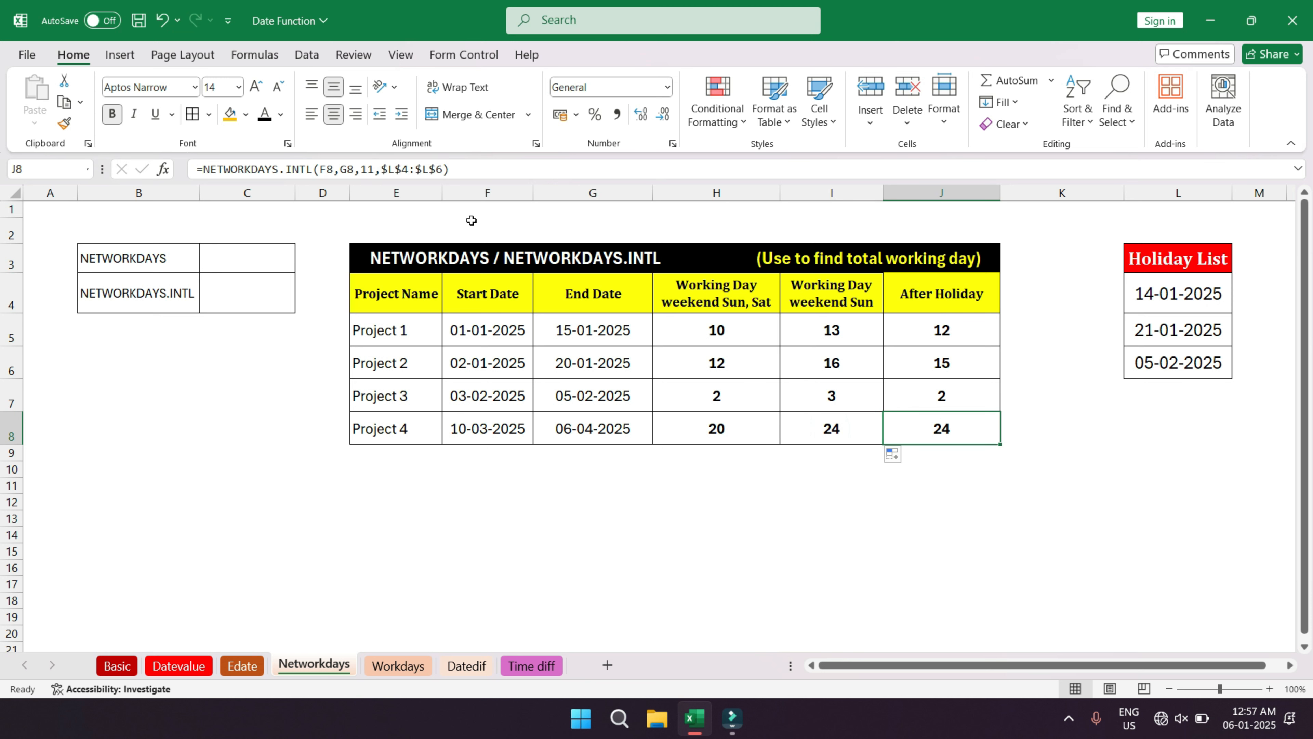
{"action": "double_click", "coordinate": [840, 428]}
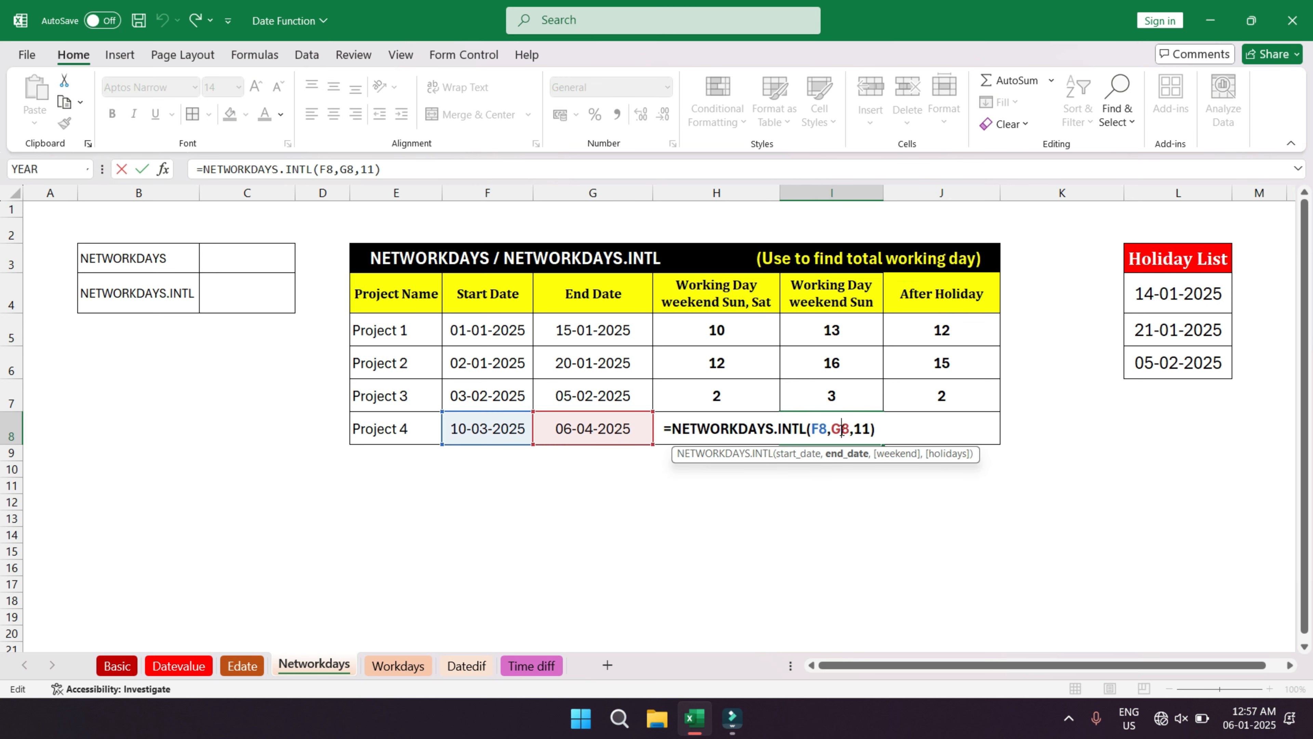
{"action": "key", "text": "Return"}
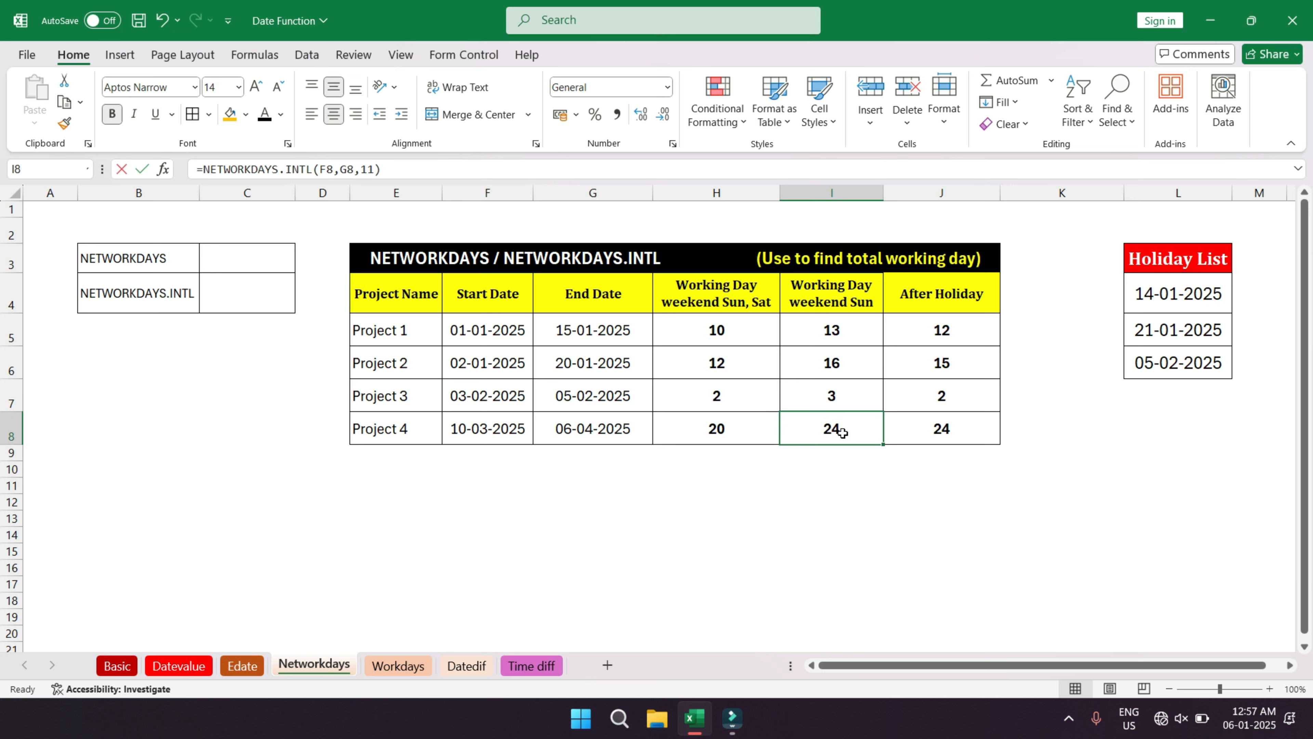
{"action": "double_click", "coordinate": [837, 429]}
{"action": "key", "text": "Tab"}
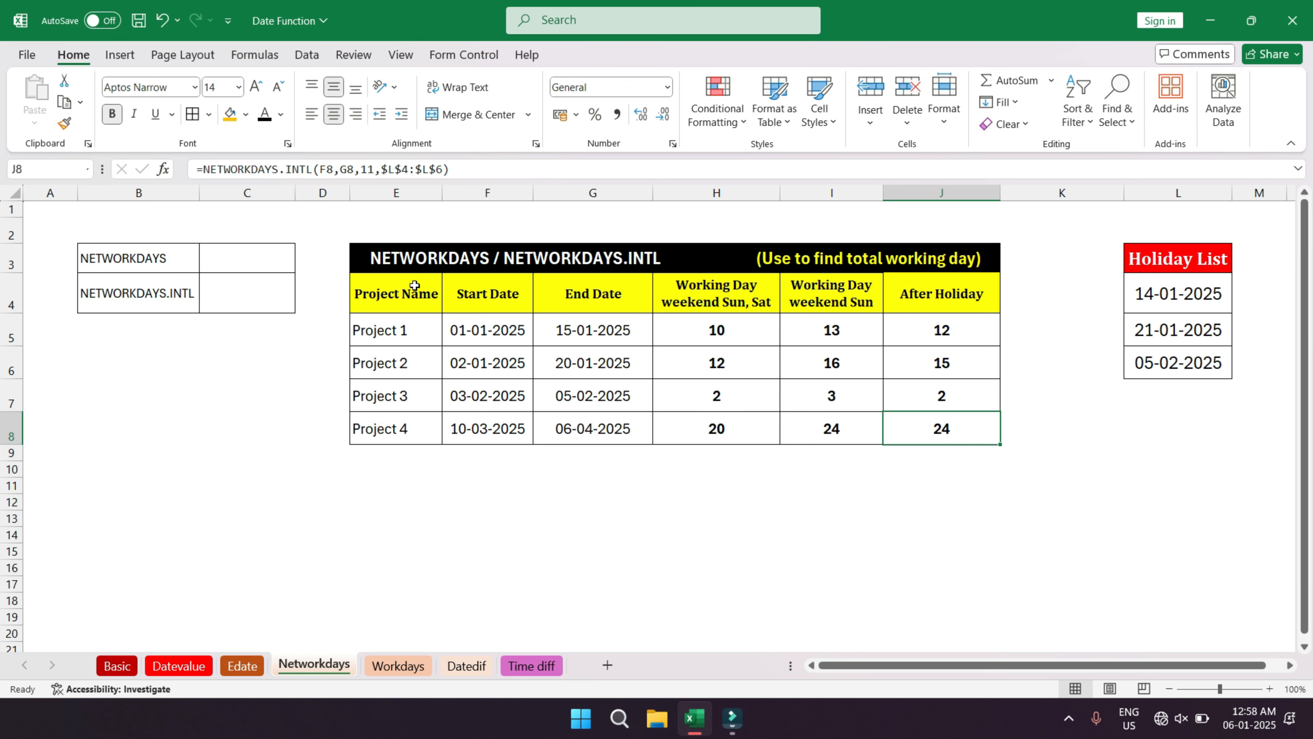
- Review the whole NETWORKDAYS table and its working-day results alongside the holiday list L4:L6
{"action": "left_click_drag", "start_coordinate": [392, 258], "coordinate": [783, 419]}
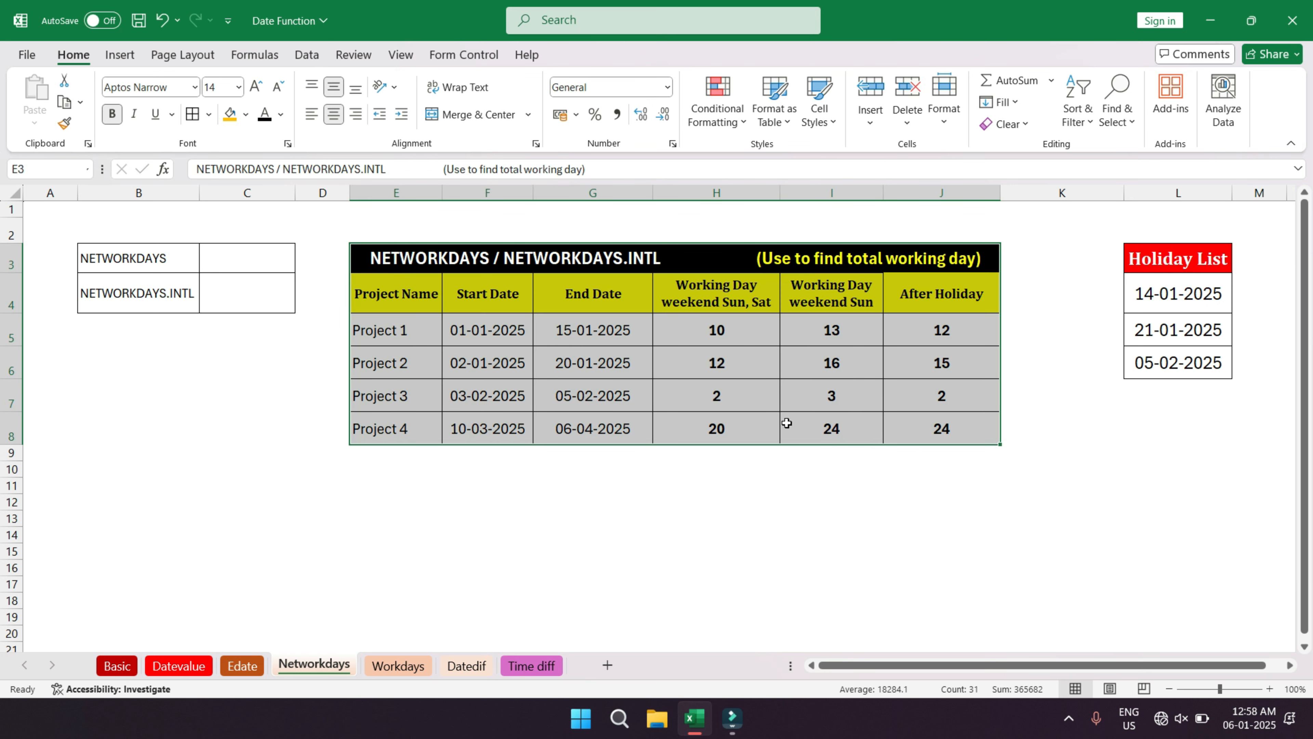
{"action": "left_click", "coordinate": [662, 469]}
{"action": "left_click", "coordinate": [713, 332]}
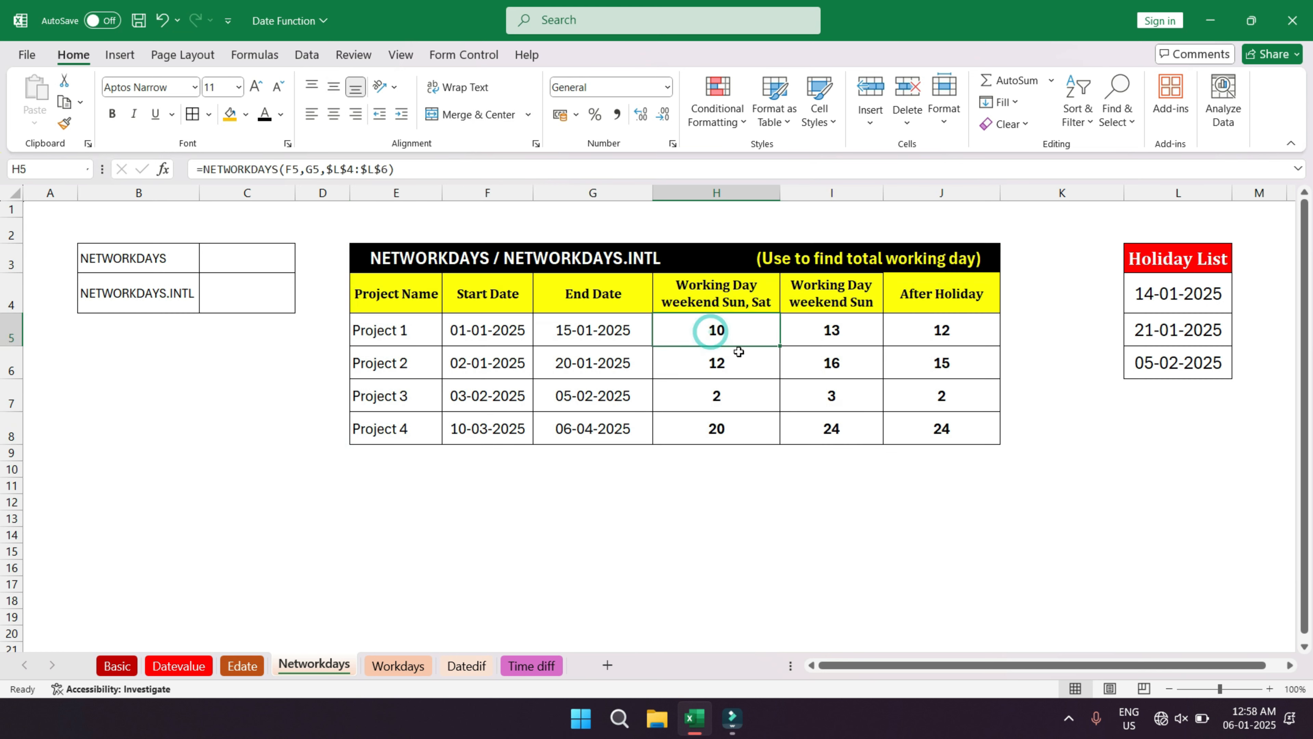
{"action": "left_click_drag", "start_coordinate": [739, 352], "coordinate": [903, 427]}
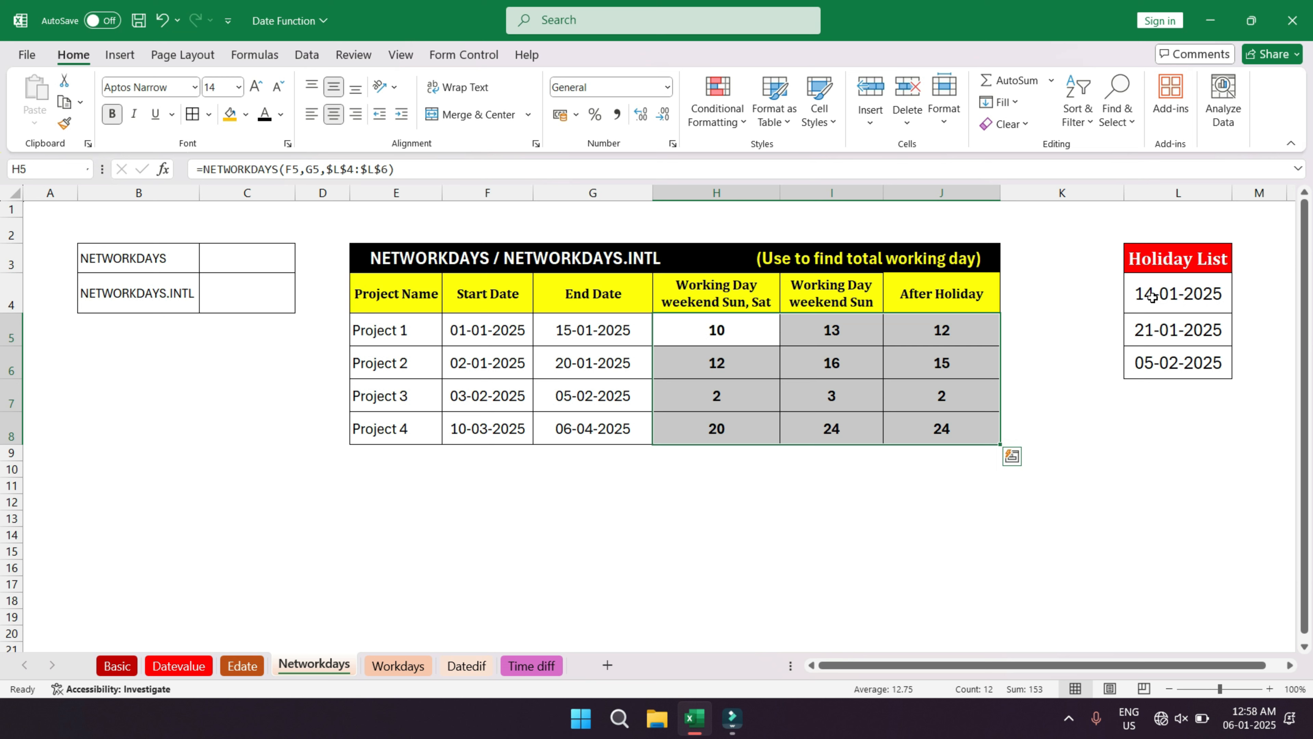
{"action": "left_click_drag", "start_coordinate": [1170, 294], "coordinate": [1168, 366]}
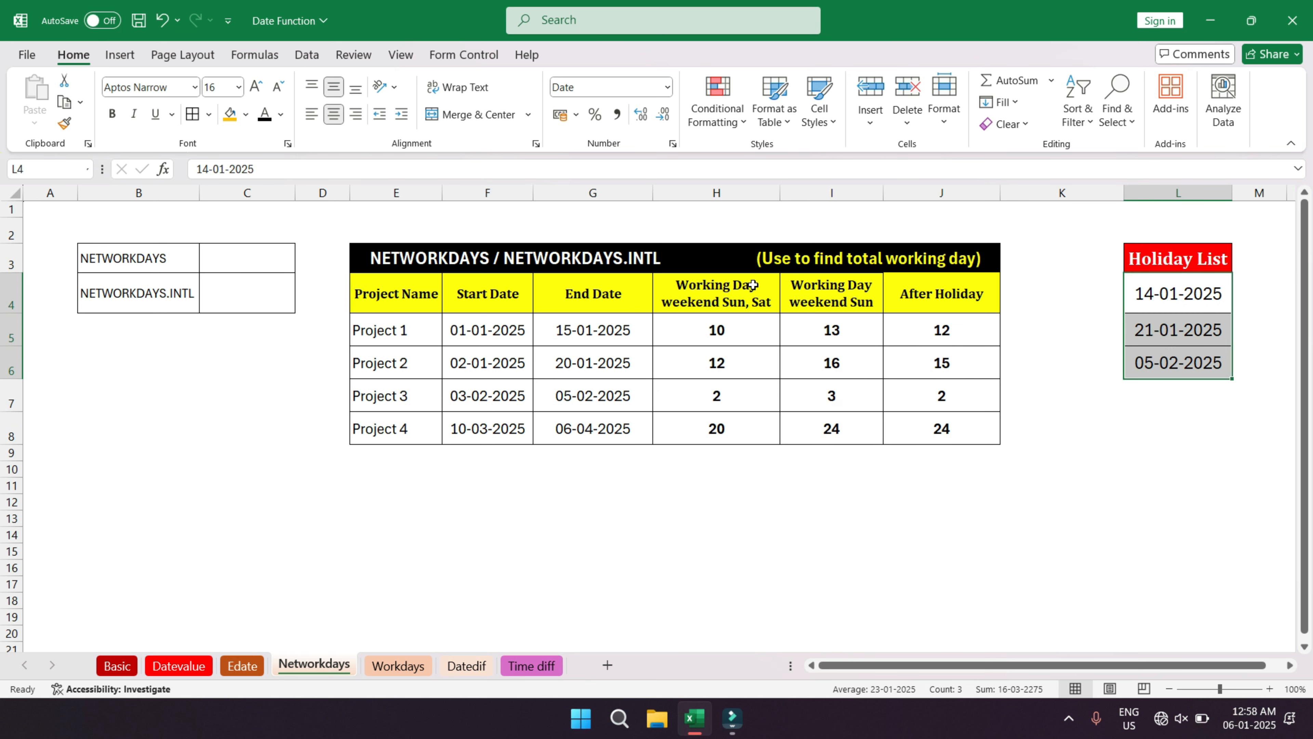
{"action": "left_click_drag", "start_coordinate": [716, 342], "coordinate": [903, 420]}
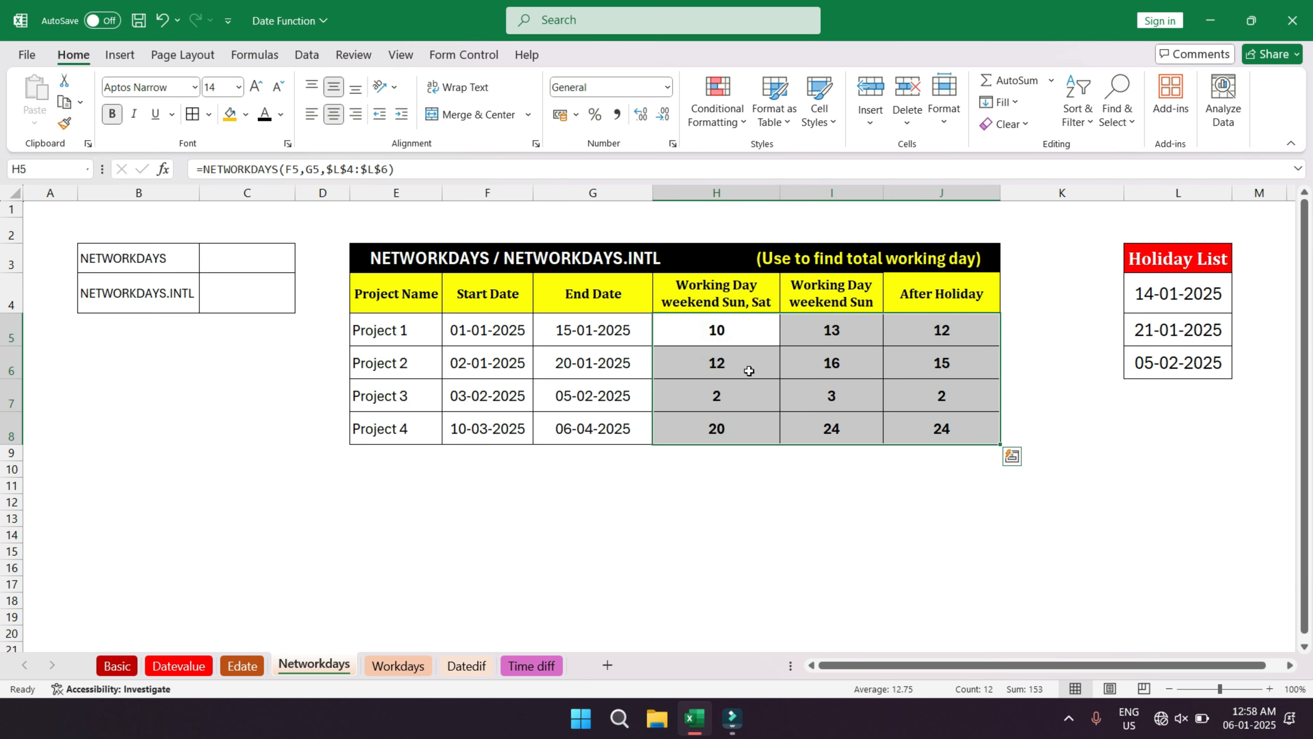
{"action": "left_click", "coordinate": [579, 500]}
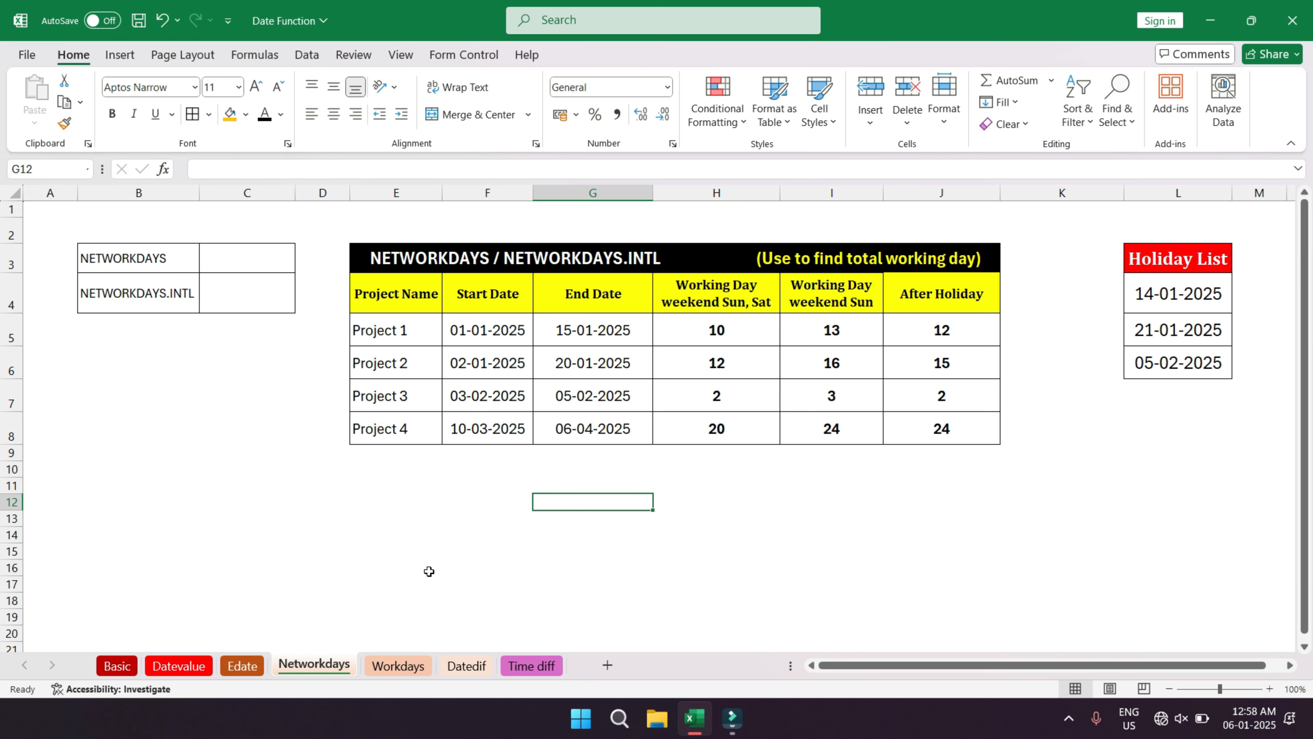
- Open the Workdays sheet and examine the project names, start dates, durations and the empty Sun/Sat weekend column
{"action": "left_click", "coordinate": [398, 666]}
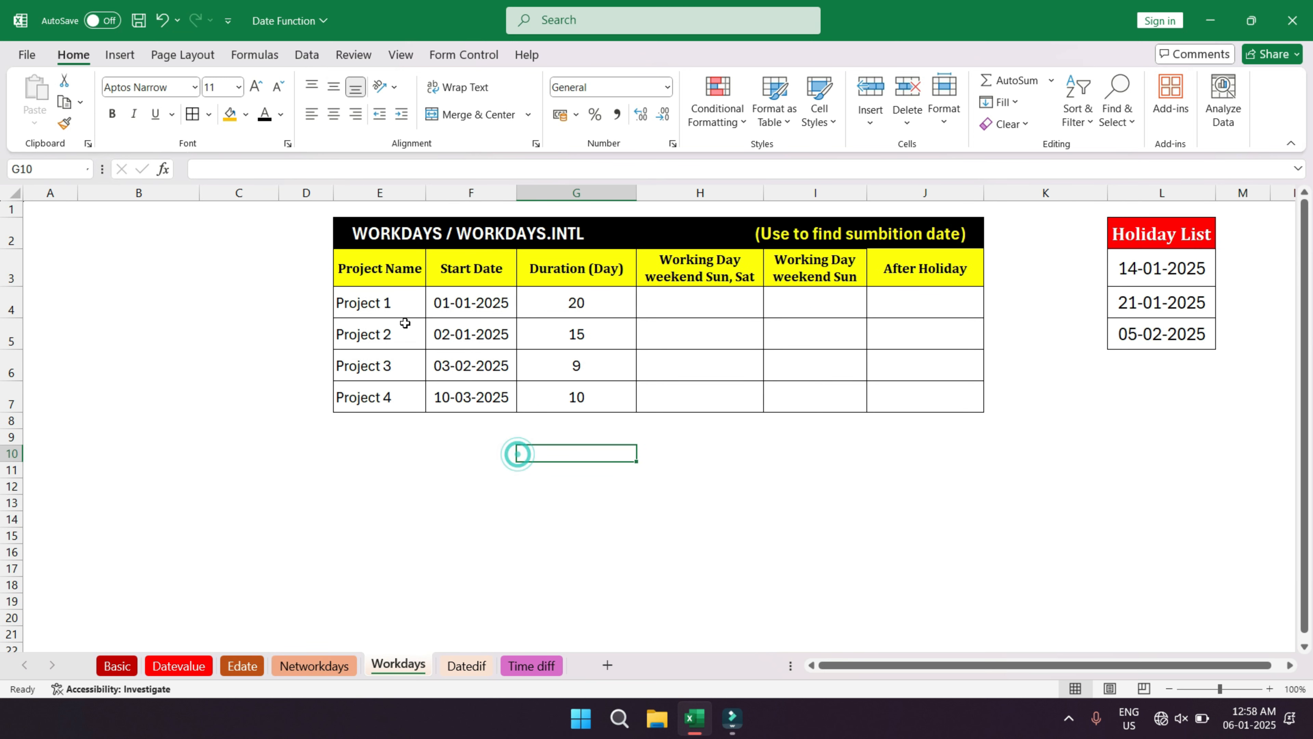
{"action": "left_click_drag", "start_coordinate": [362, 303], "coordinate": [385, 361]}
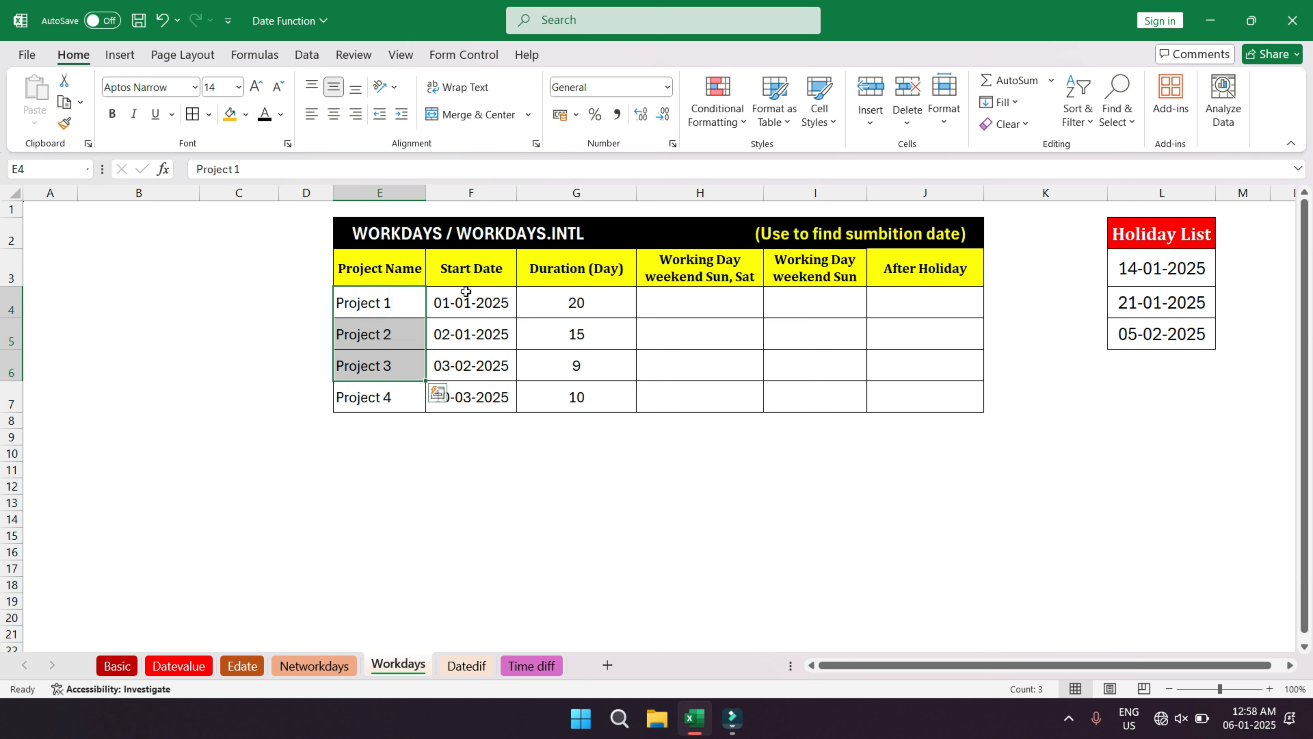
{"action": "left_click_drag", "start_coordinate": [473, 299], "coordinate": [474, 392]}
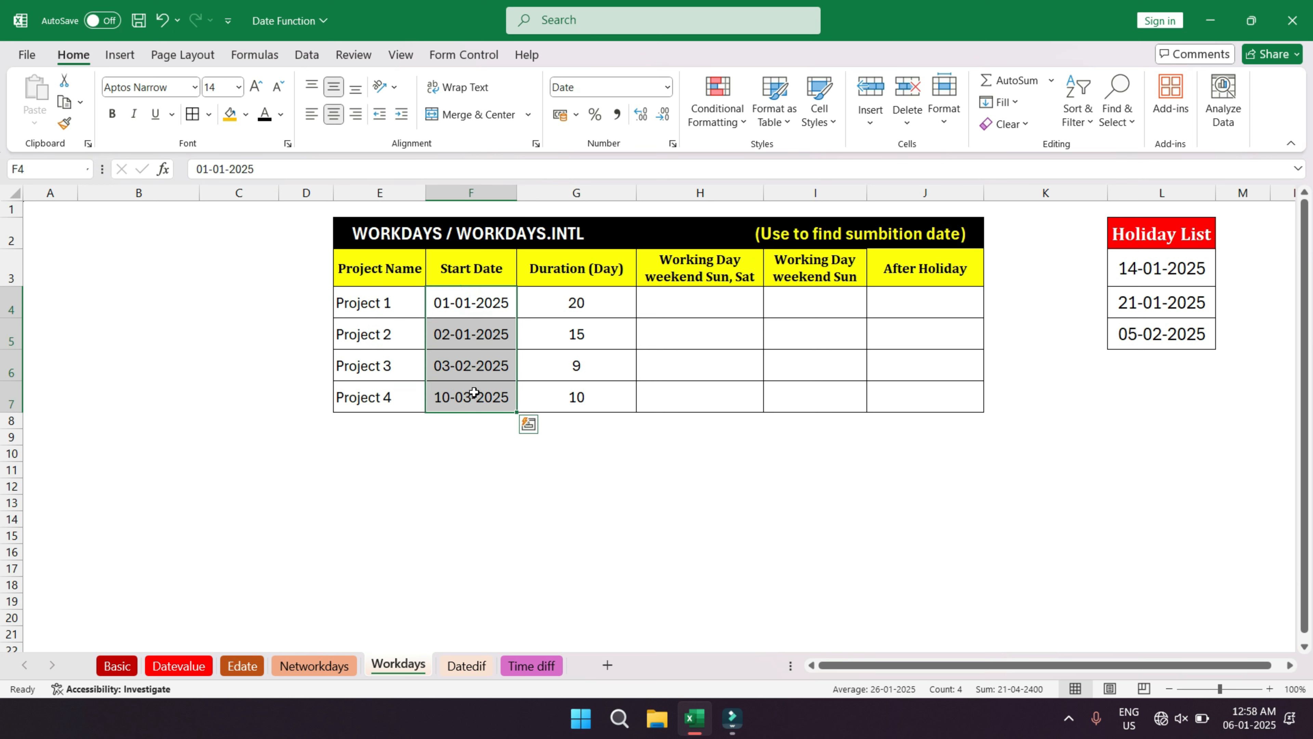
{"action": "left_click_drag", "start_coordinate": [577, 303], "coordinate": [578, 397]}
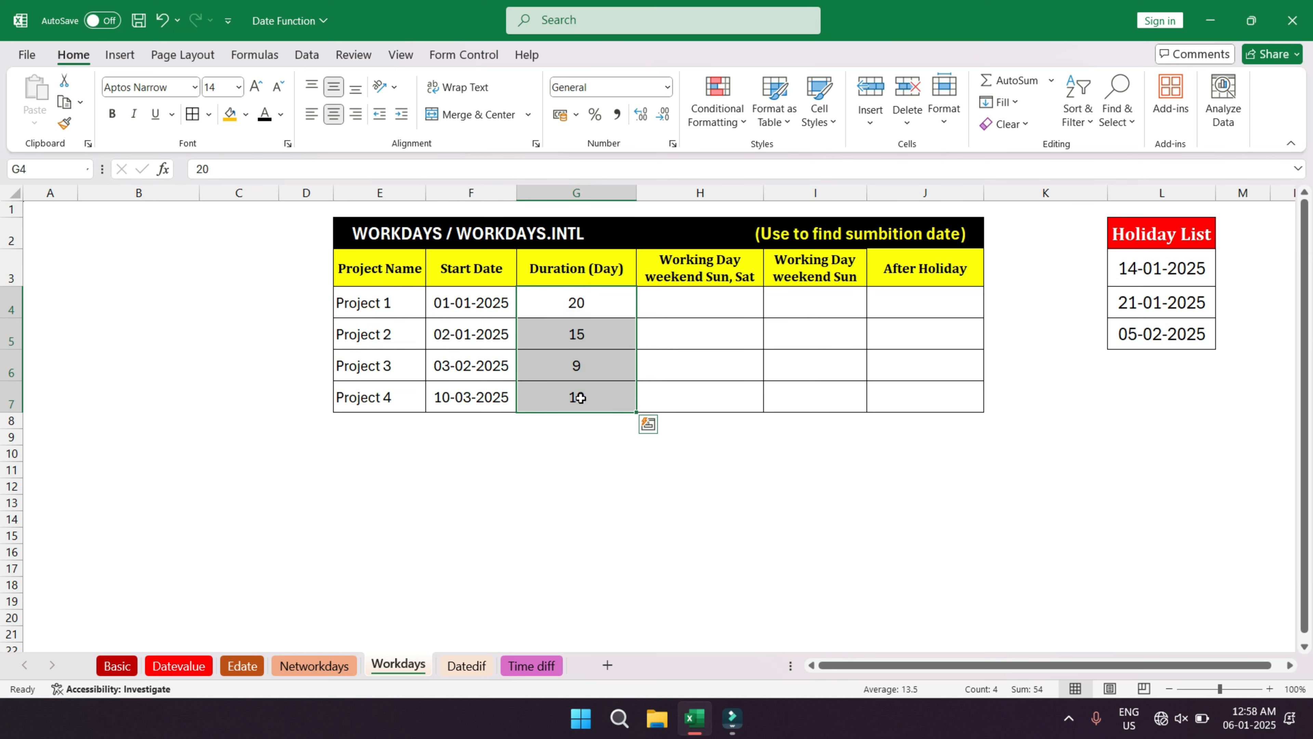
{"action": "left_click", "coordinate": [595, 309]}
{"action": "left_click", "coordinate": [579, 331]}
{"action": "left_click", "coordinate": [586, 368]}
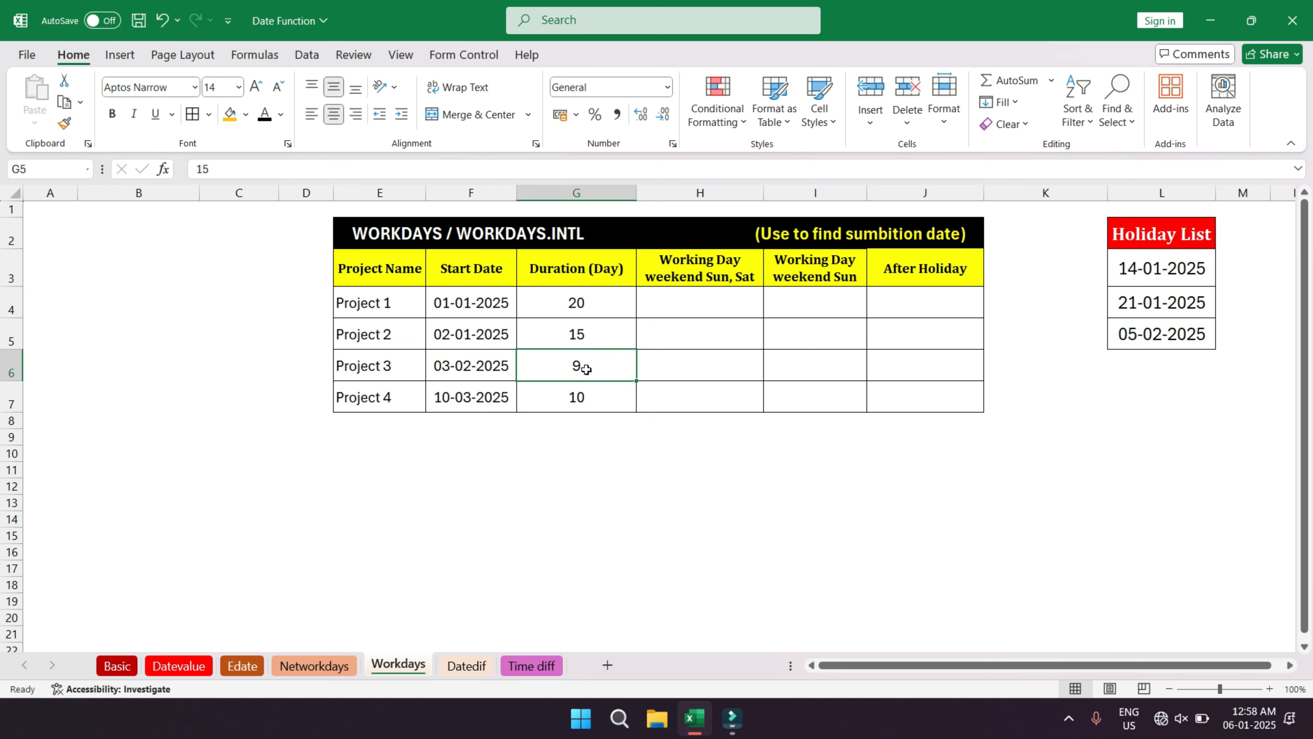
{"action": "left_click", "coordinate": [591, 403]}
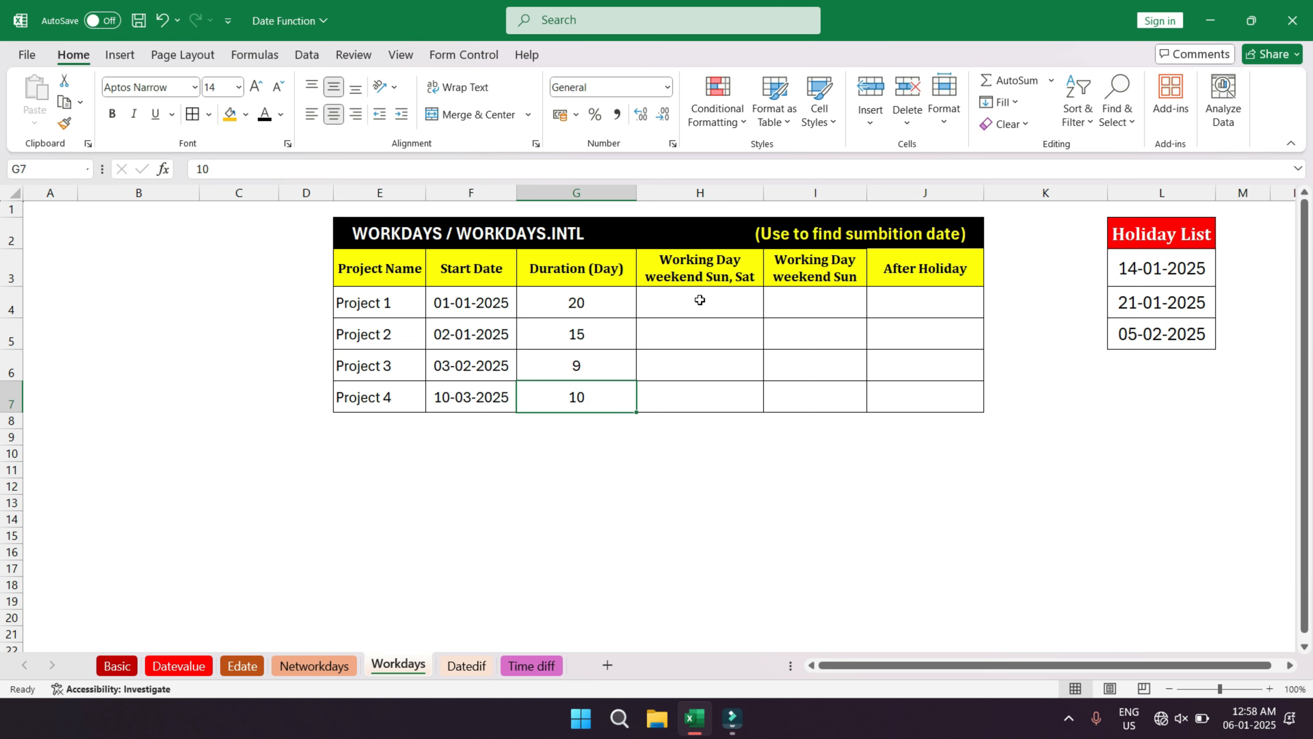
{"action": "left_click_drag", "start_coordinate": [681, 295], "coordinate": [671, 398]}
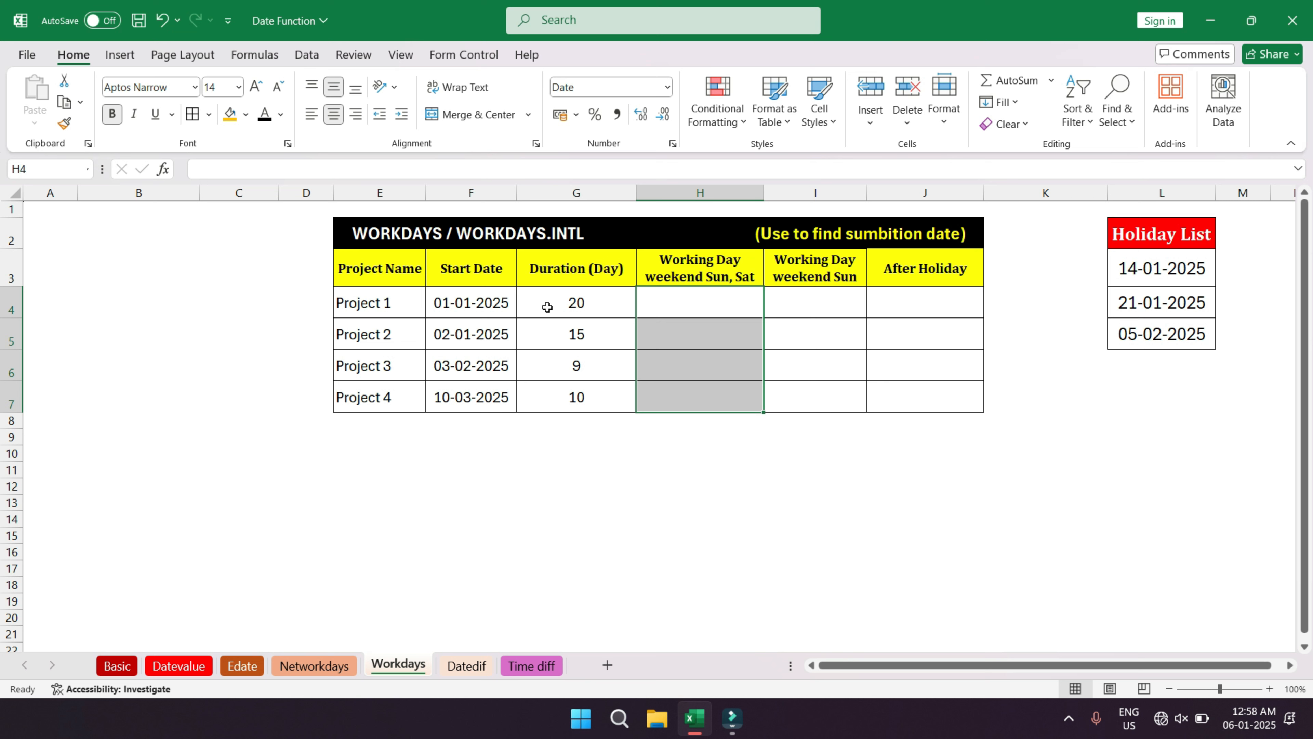
{"action": "left_click", "coordinate": [616, 302]}
- Calculate Project 1's submission date in H4 with =WORKDAY(F4,G4)
{"action": "left_click", "coordinate": [669, 306]}
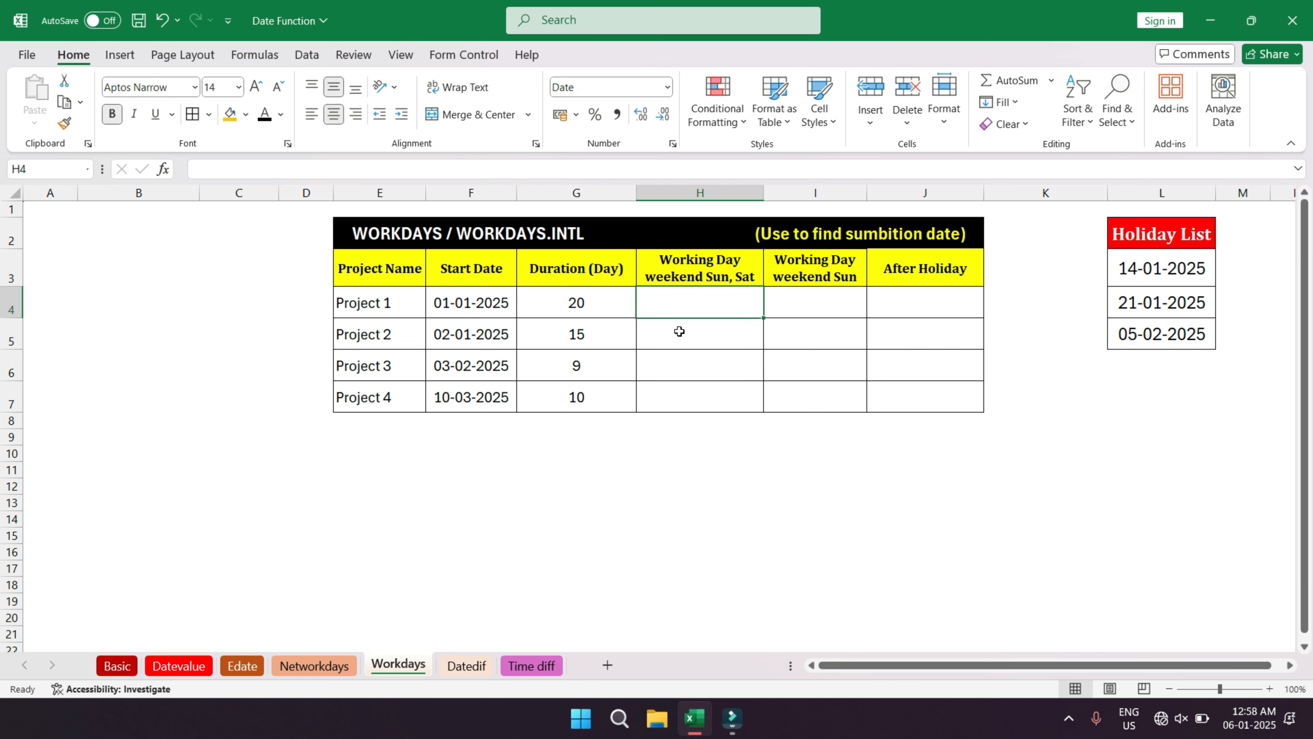
{"action": "type", "text": "=wor"}
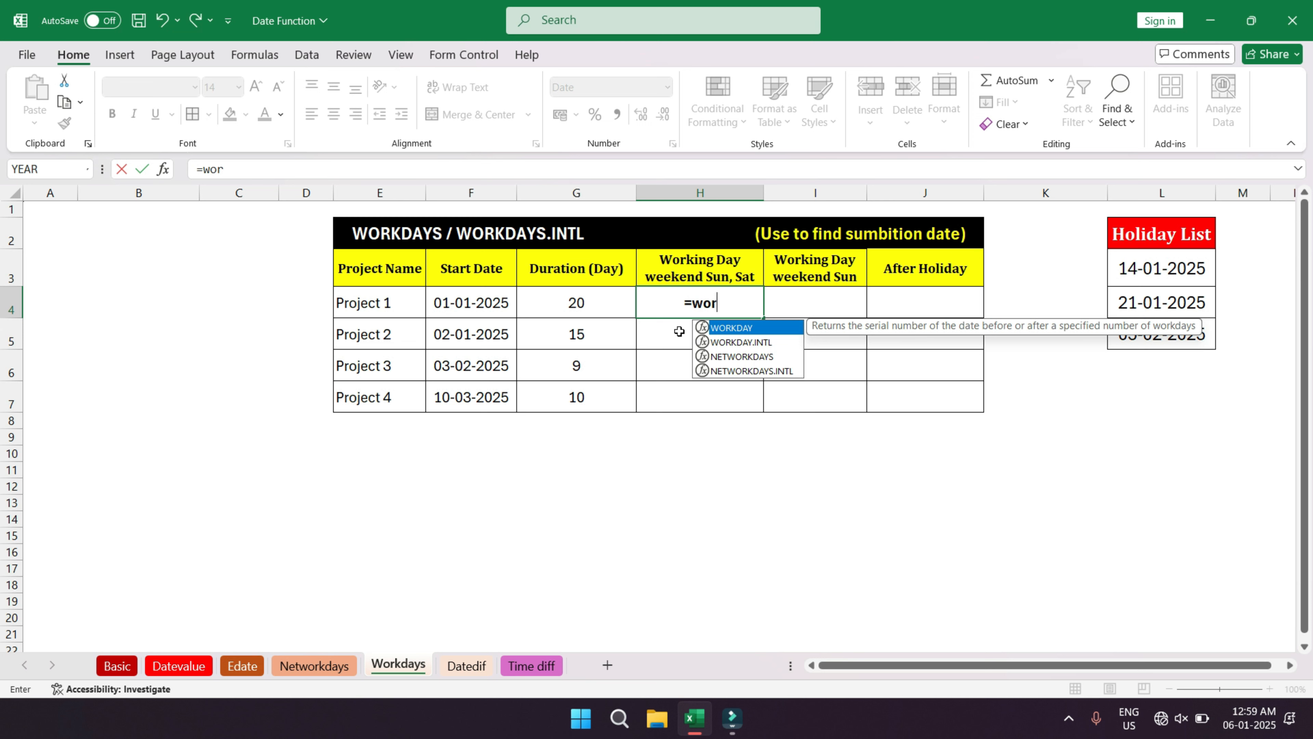
{"action": "key", "text": "Tab"}
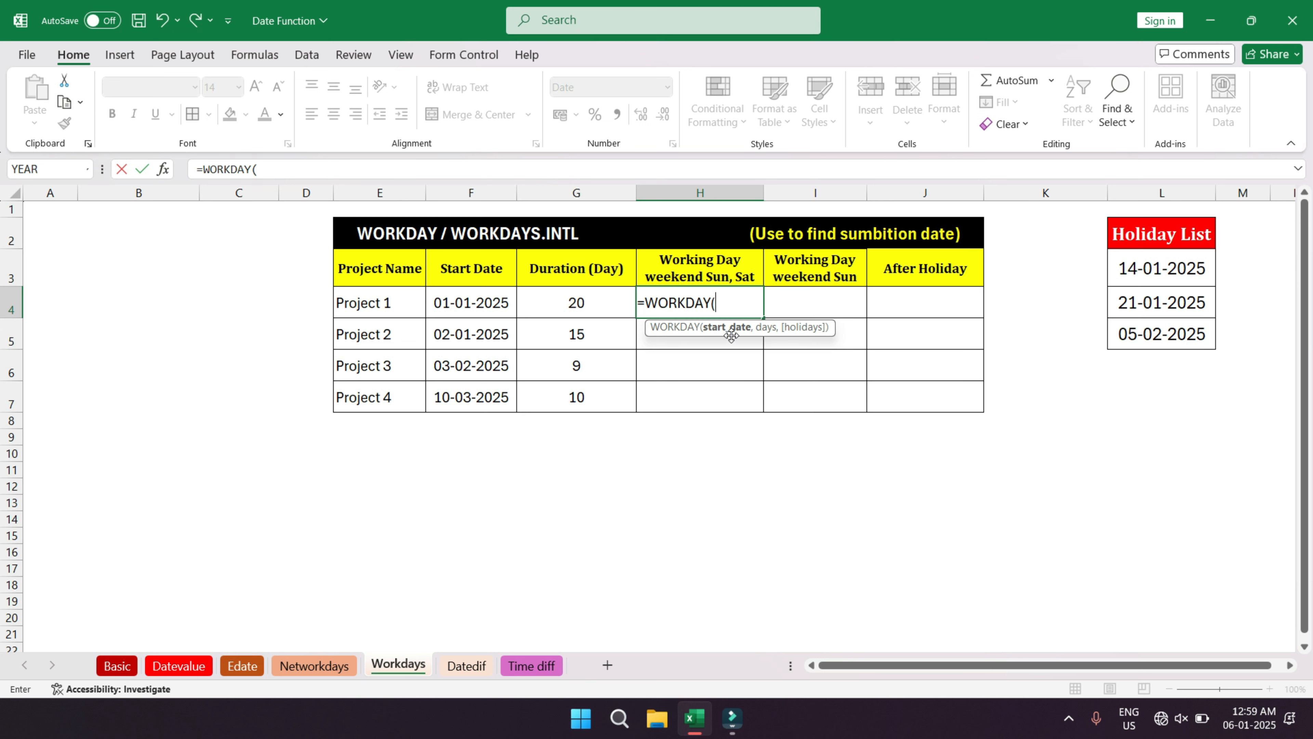
{"action": "left_click", "coordinate": [464, 302]}
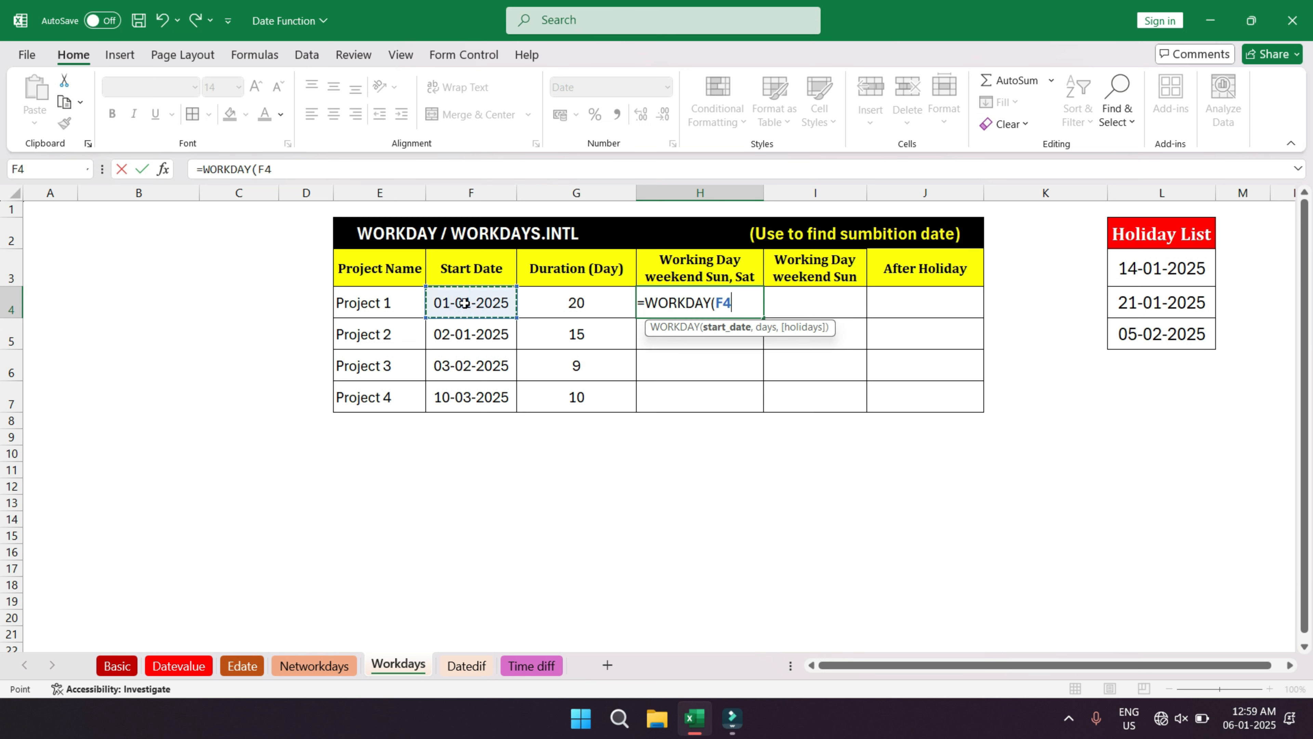
{"action": "type", "text": ","}
{"action": "left_click", "coordinate": [578, 304]}
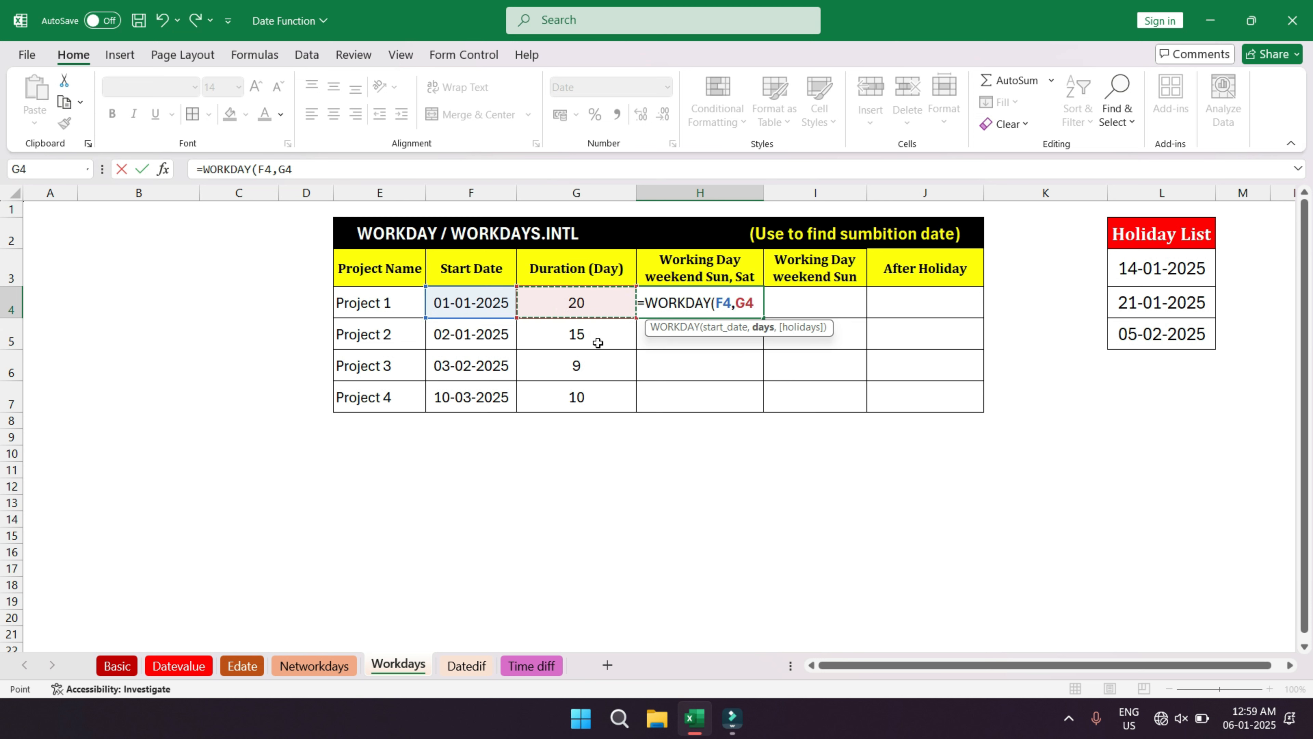
{"action": "type", "text": ")"}
{"action": "key", "text": "Return"}
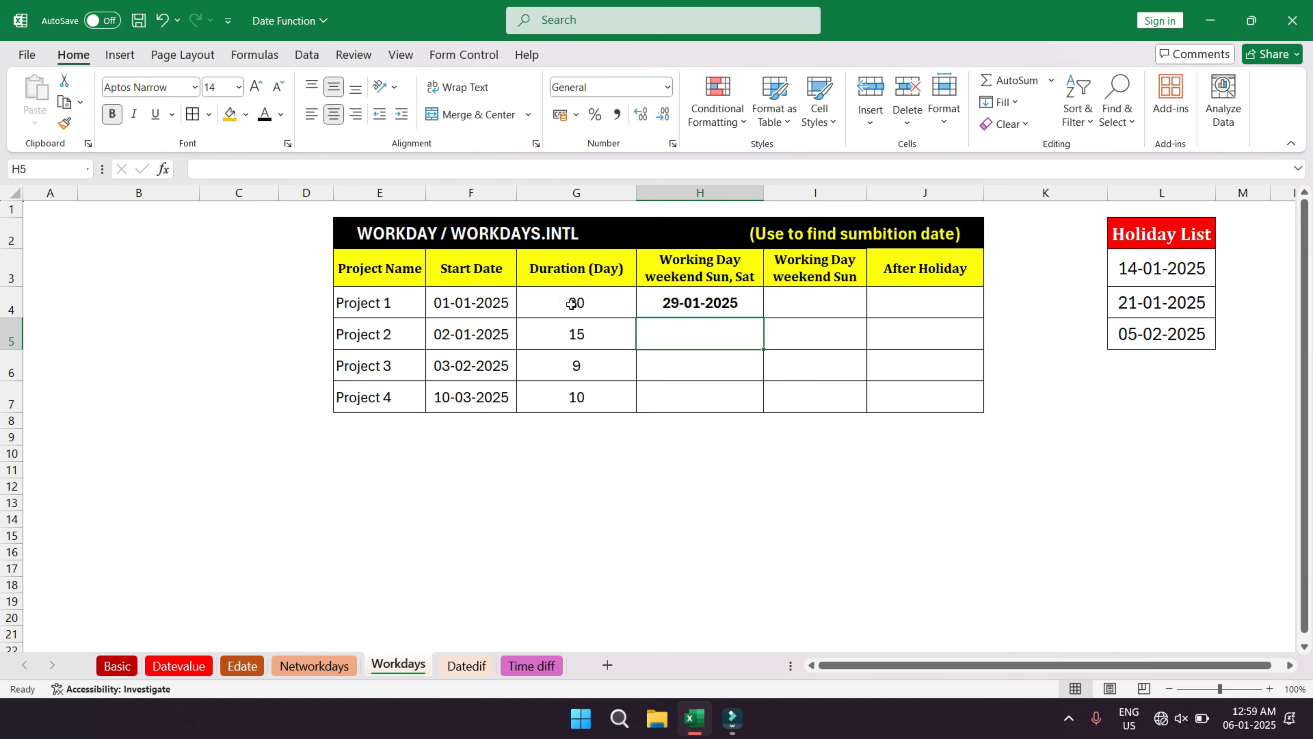
- Check Project 1's start date in F4 and duration in G4 against the submission date in H4
{"action": "left_click", "coordinate": [578, 304]}
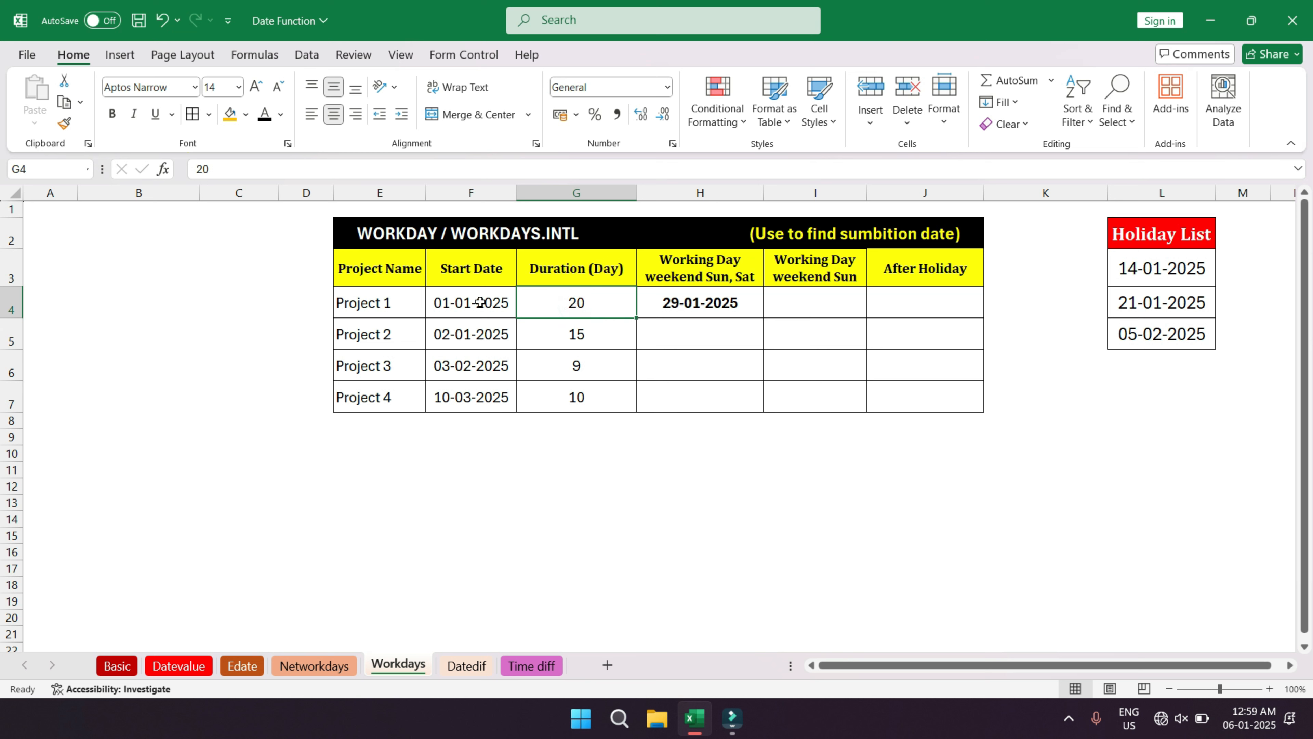
{"action": "left_click", "coordinate": [435, 303]}
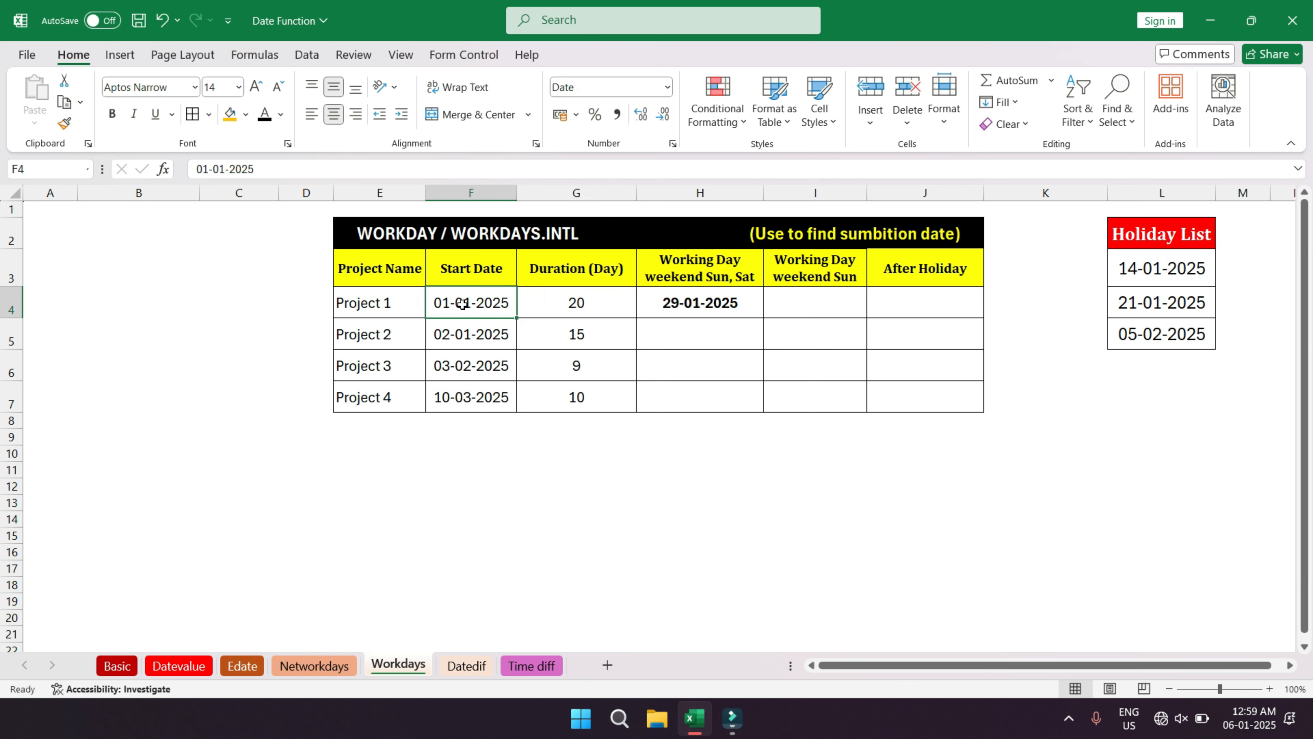
{"action": "left_click", "coordinate": [534, 302]}
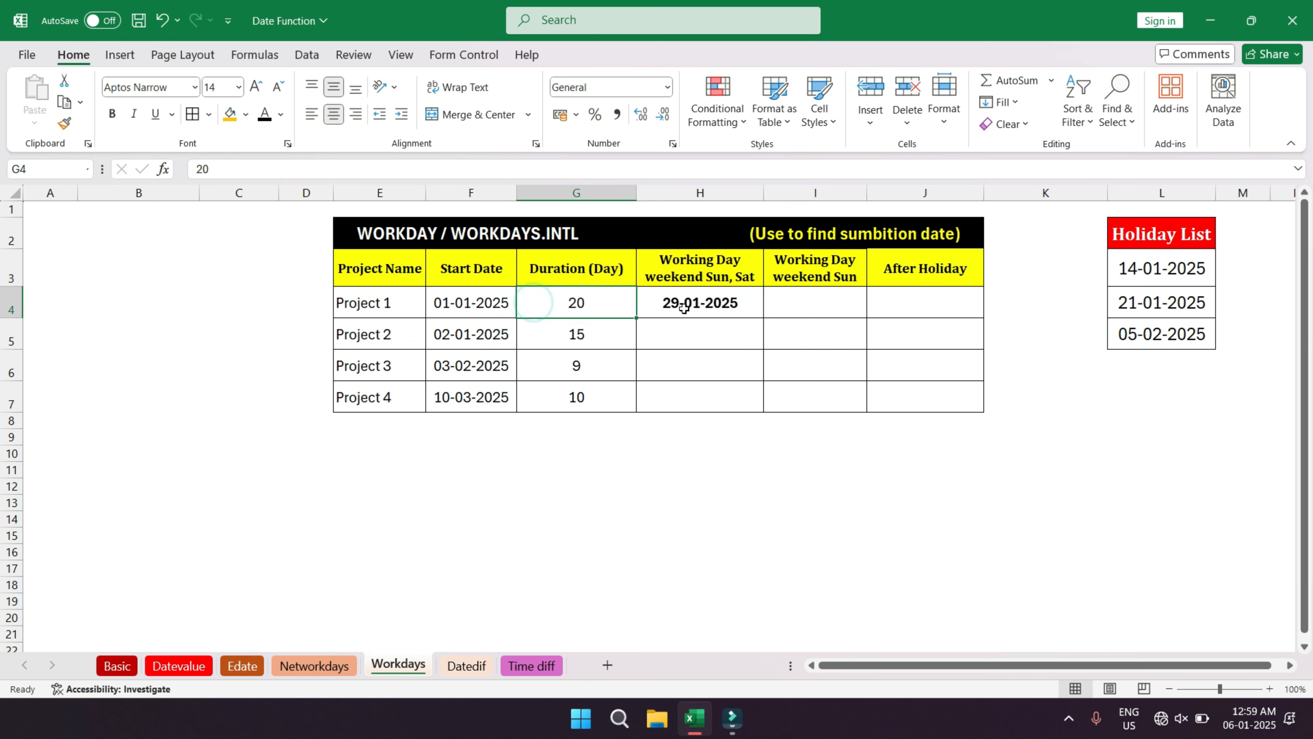
- Check Project 1's start date in F4 and submission date in H4 against the January 2025 system calendar
{"action": "left_click", "coordinate": [669, 300]}
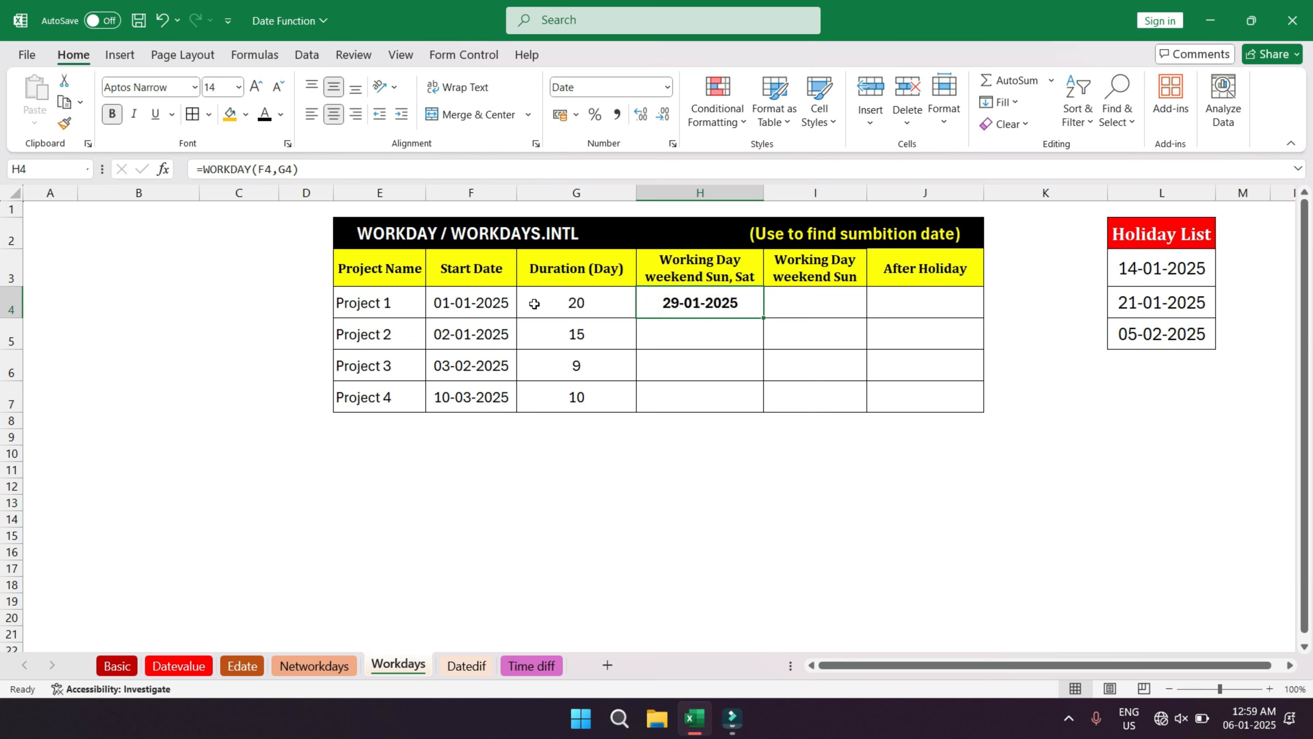
{"action": "left_click", "coordinate": [471, 304]}
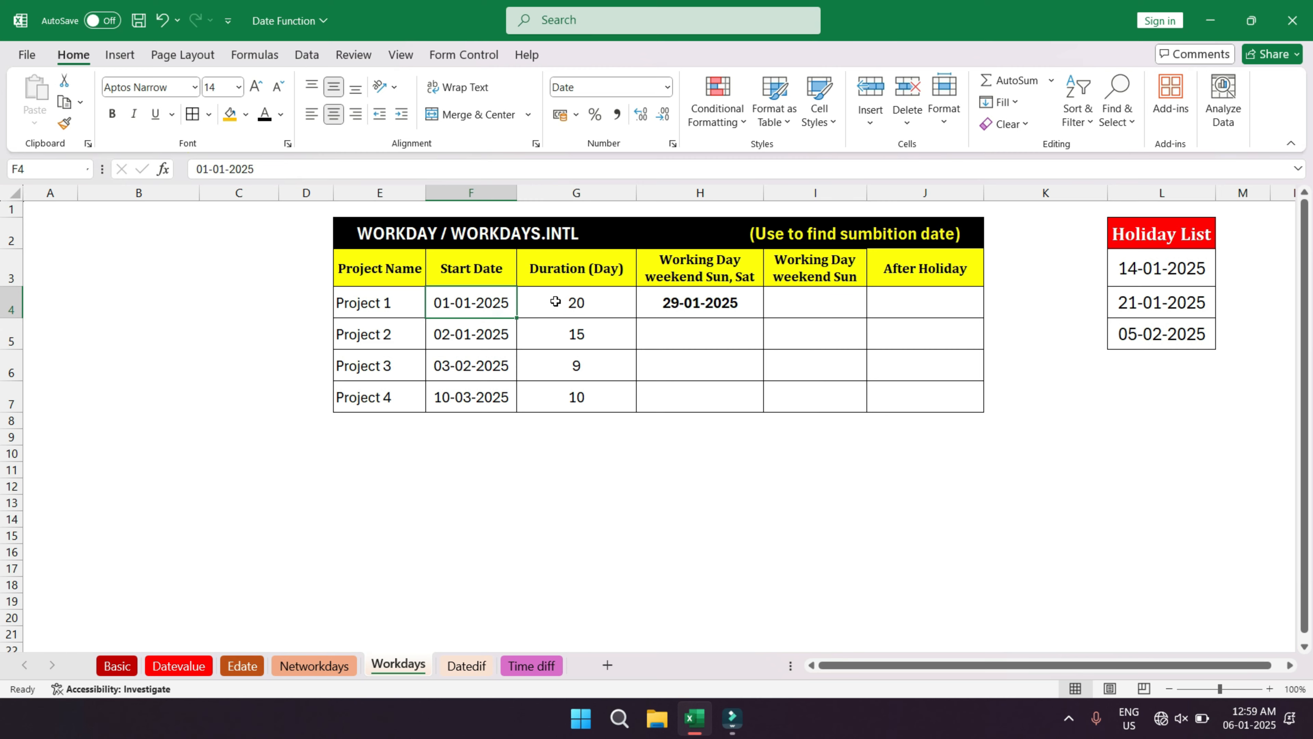
{"action": "left_click", "coordinate": [1253, 725]}
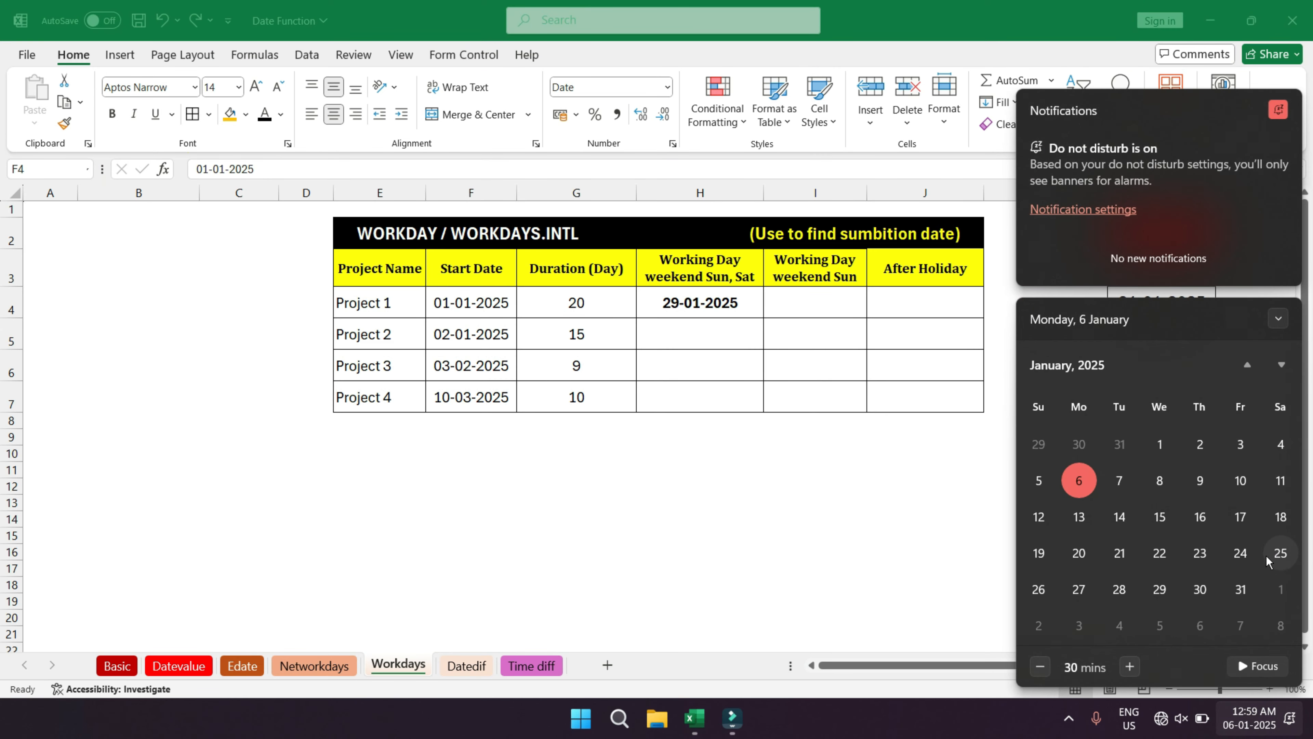
{"action": "key", "text": "Escape"}
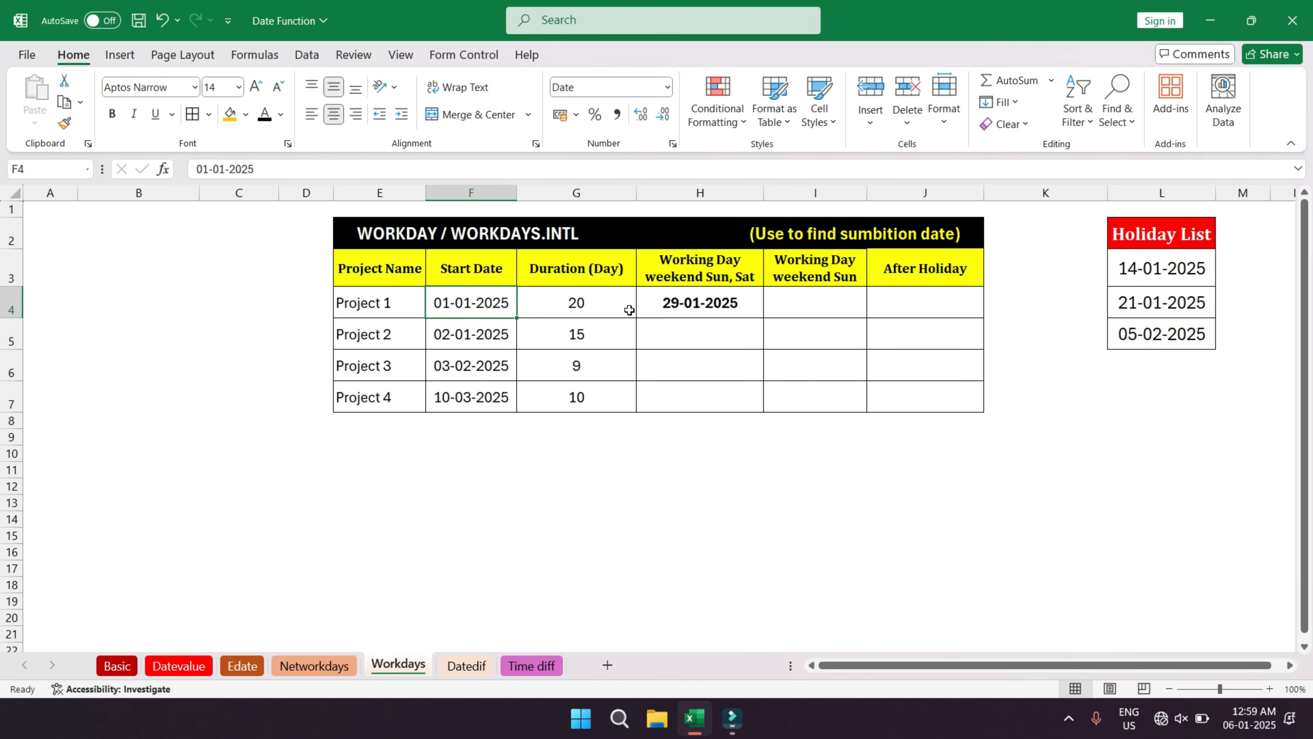
{"action": "left_click", "coordinate": [695, 308]}
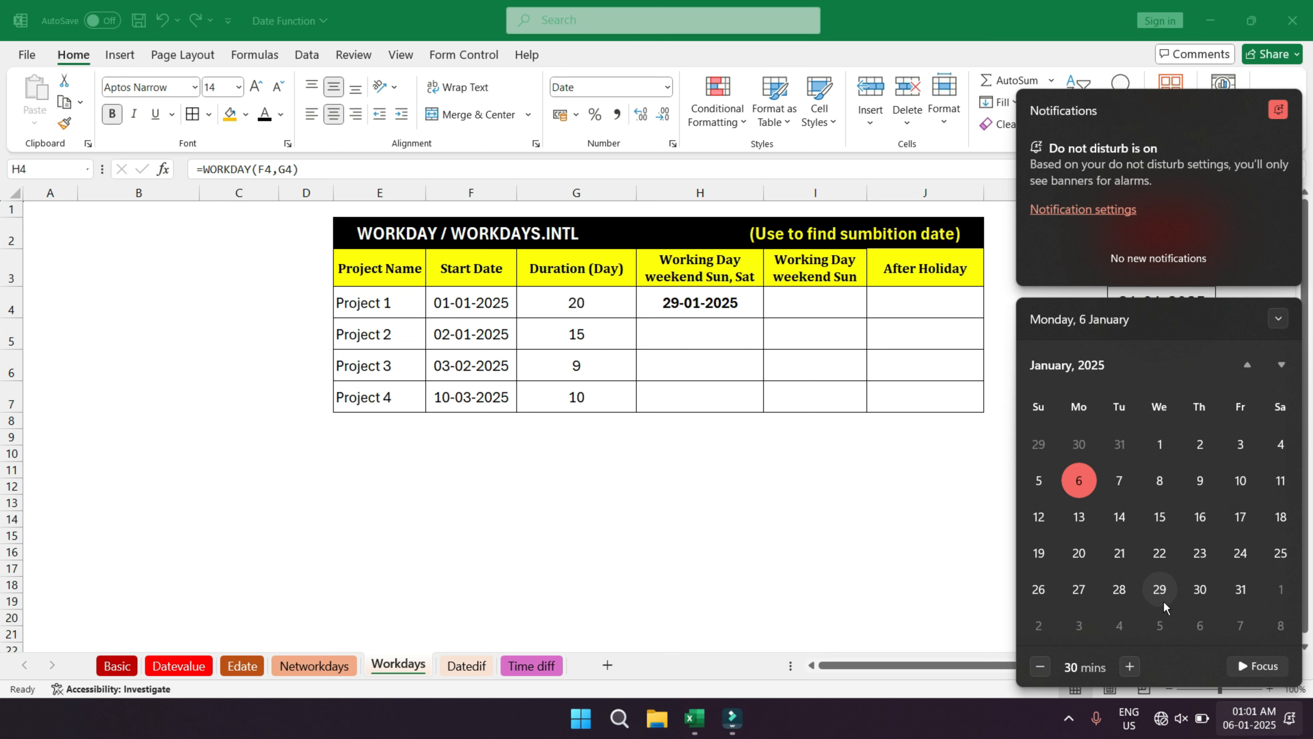
{"action": "left_click", "coordinate": [830, 417]}
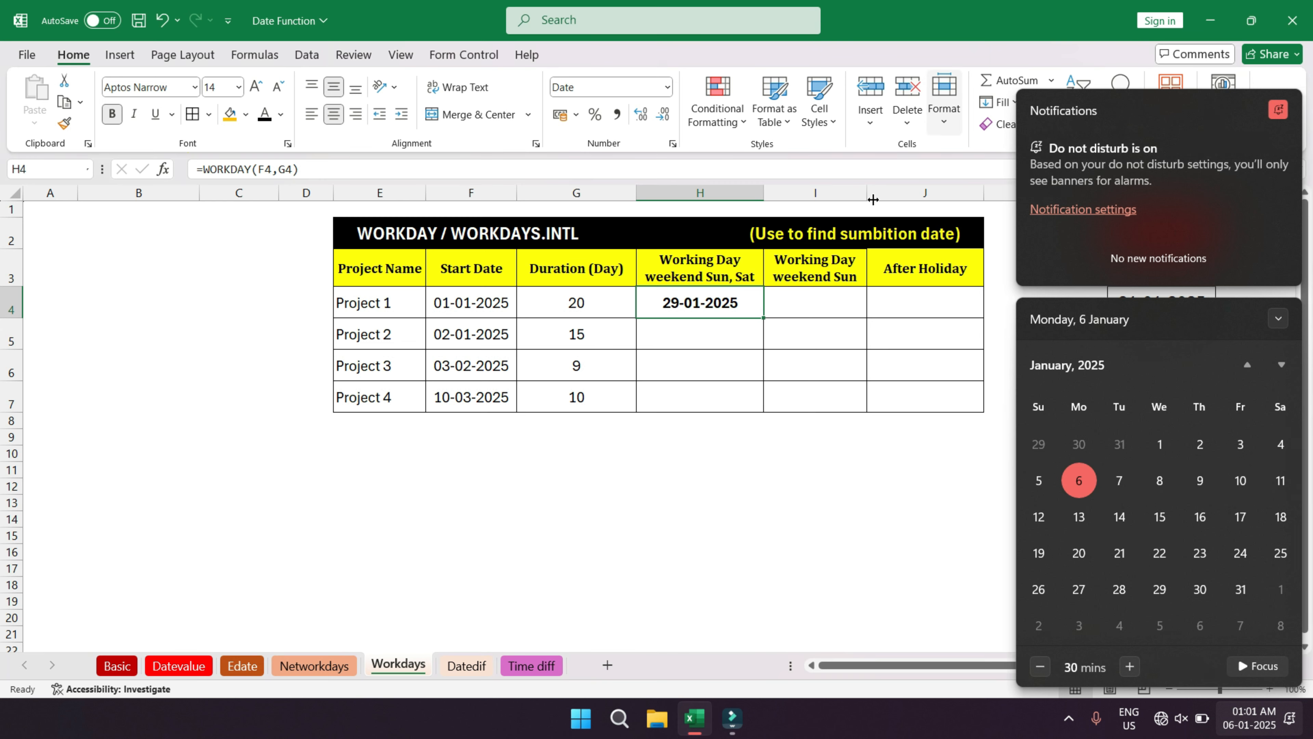
- Calculate Project 1's Sunday-only-weekend submission date in I4 with =WORKDAY.INTL(F4,G4,11,L3:L5)
{"action": "left_click", "coordinate": [804, 303]}
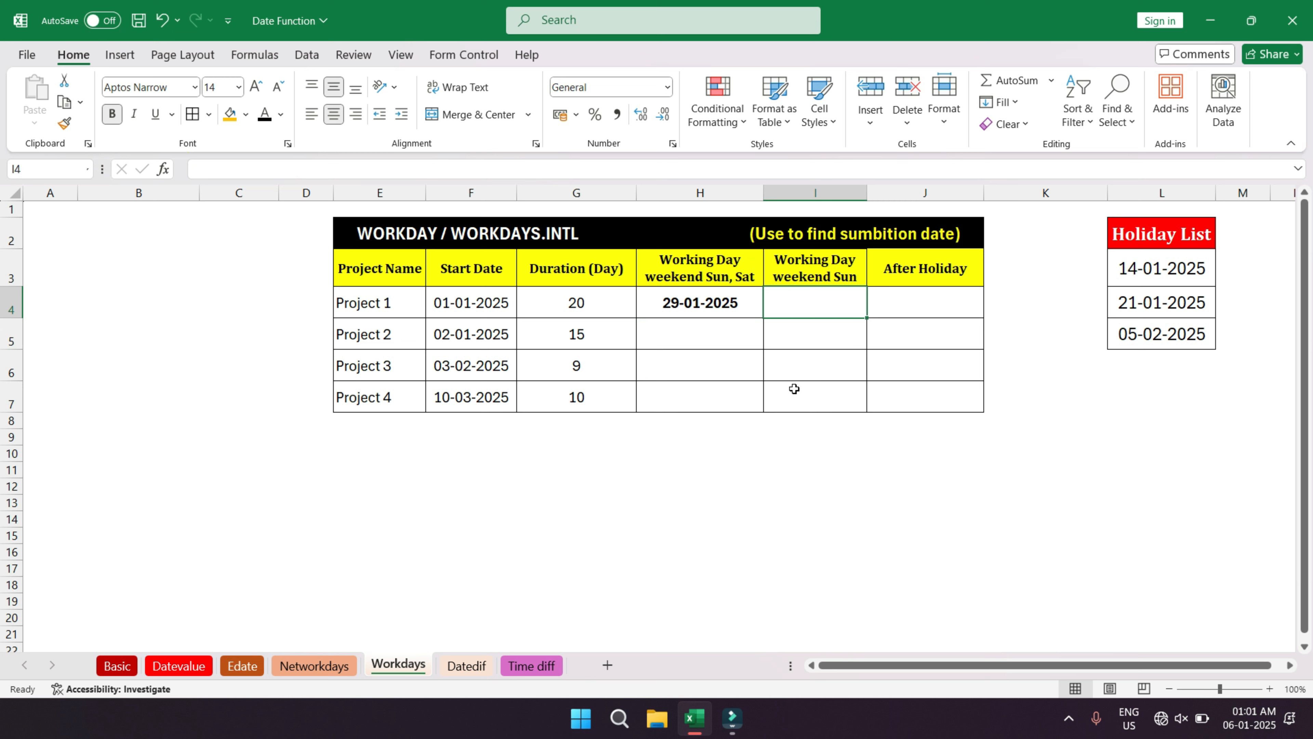
{"action": "type", "text": "=wrok"}
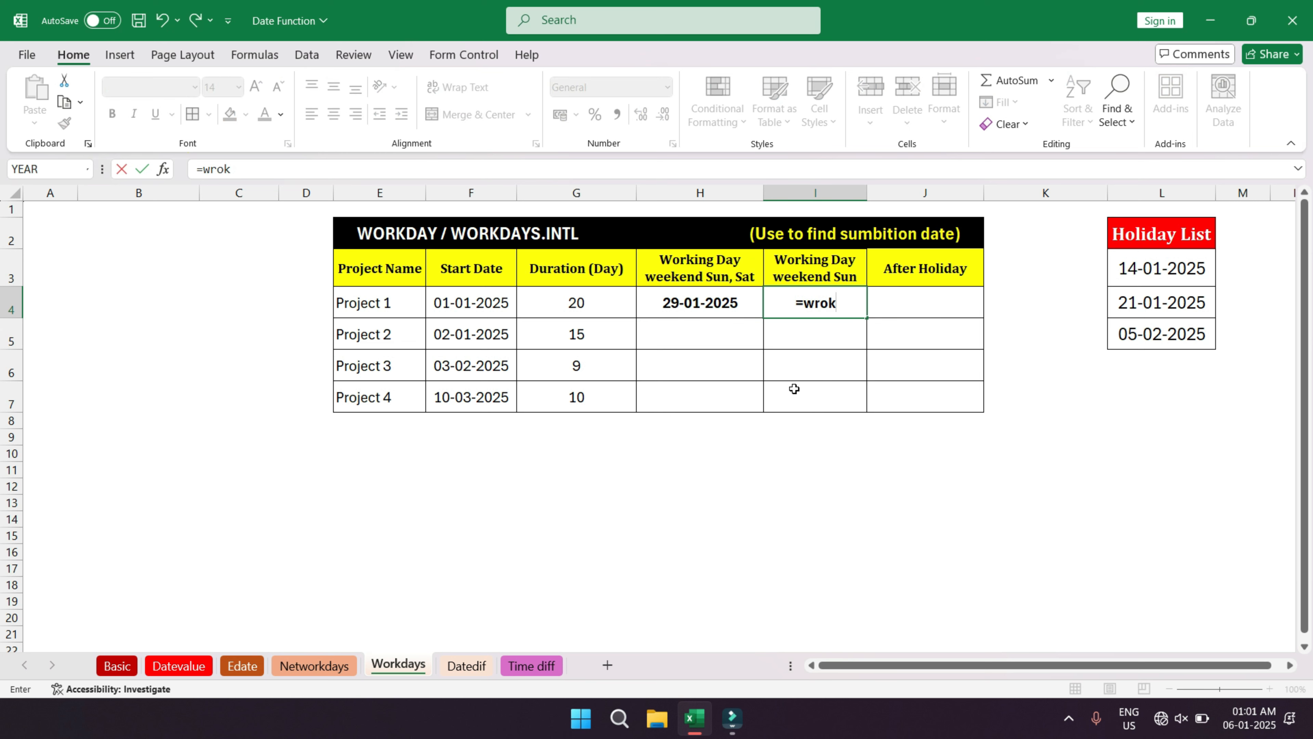
{"action": "key", "text": "BackSpace"}
{"action": "key", "text": "BackSpace"}
{"action": "key", "text": "BackSpace"}
{"action": "type", "text": "orkda"}
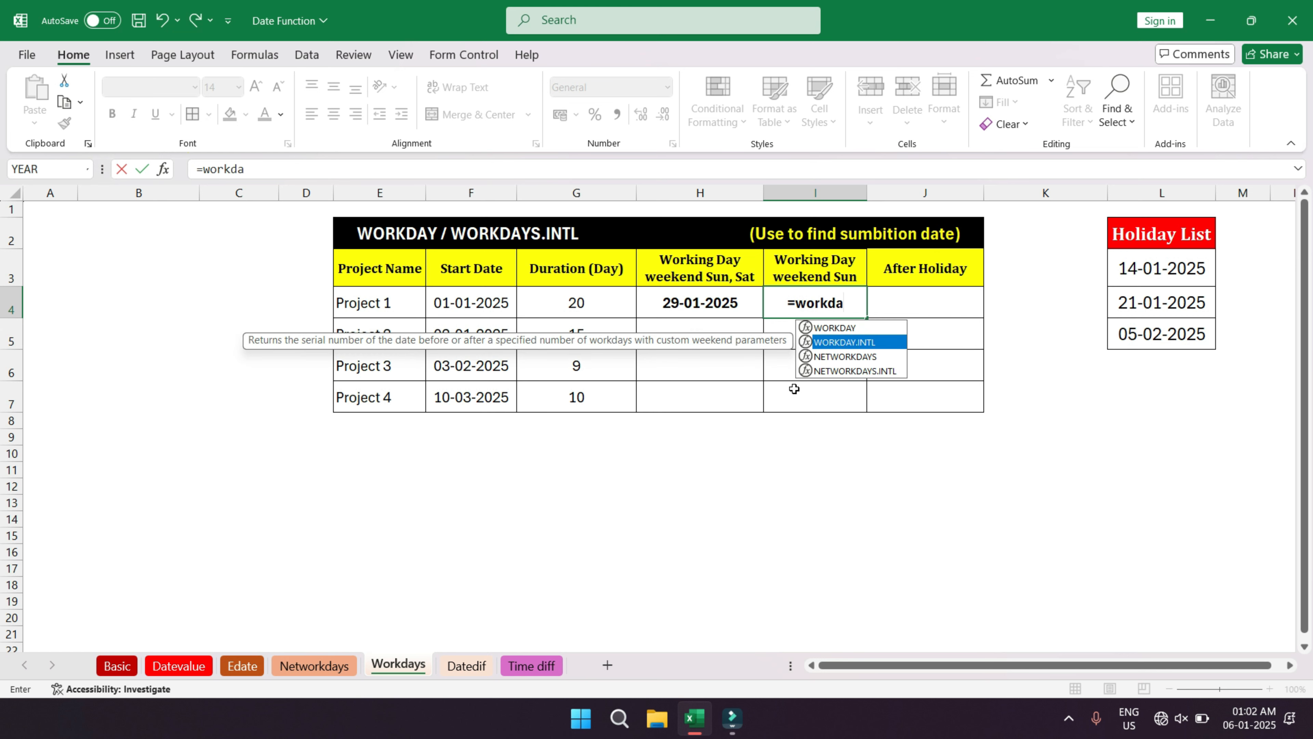
{"action": "key", "text": "Tab"}
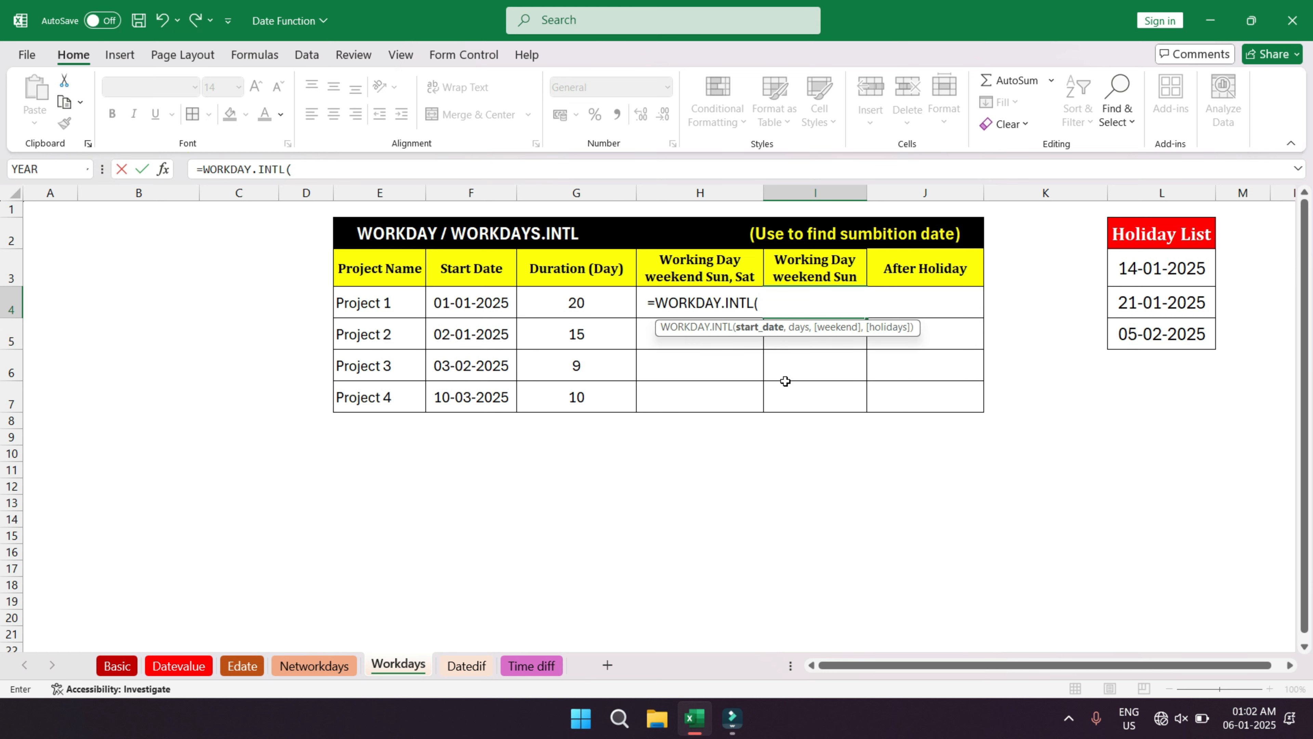
{"action": "left_click", "coordinate": [476, 304]}
{"action": "type", "text": ","}
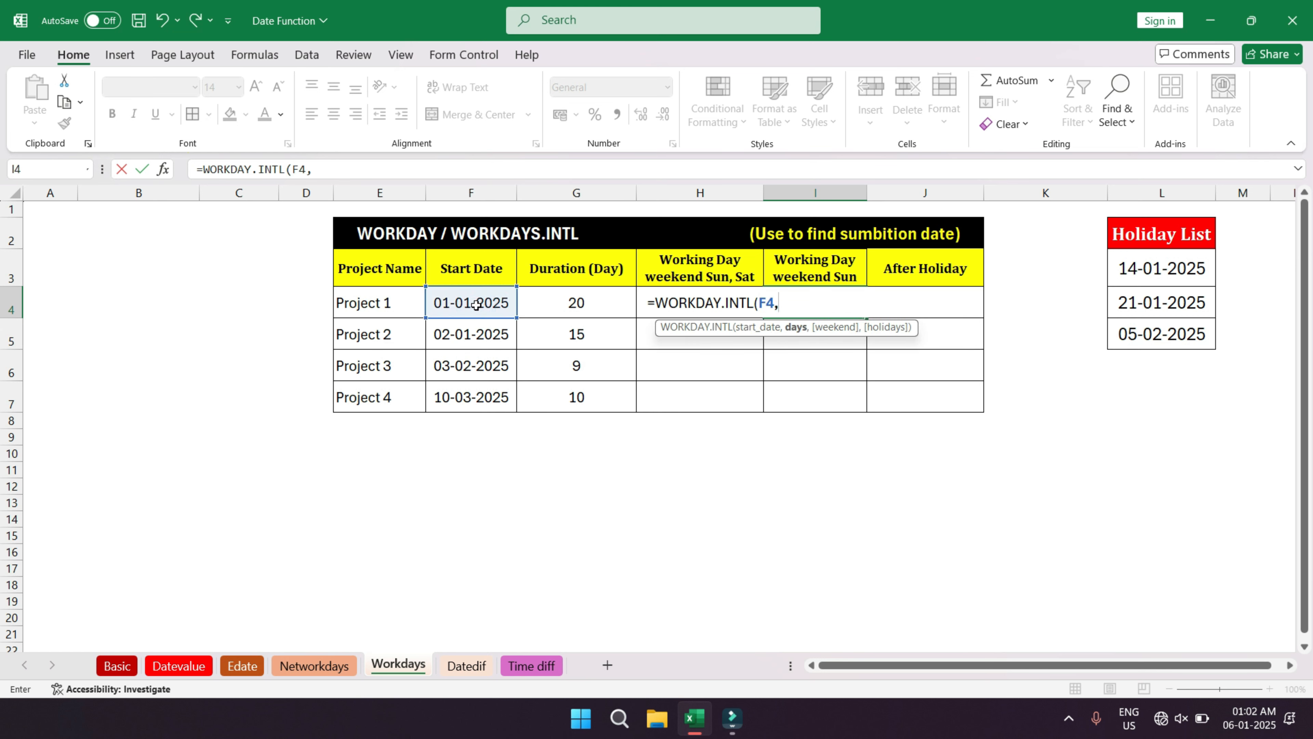
{"action": "left_click", "coordinate": [588, 299]}
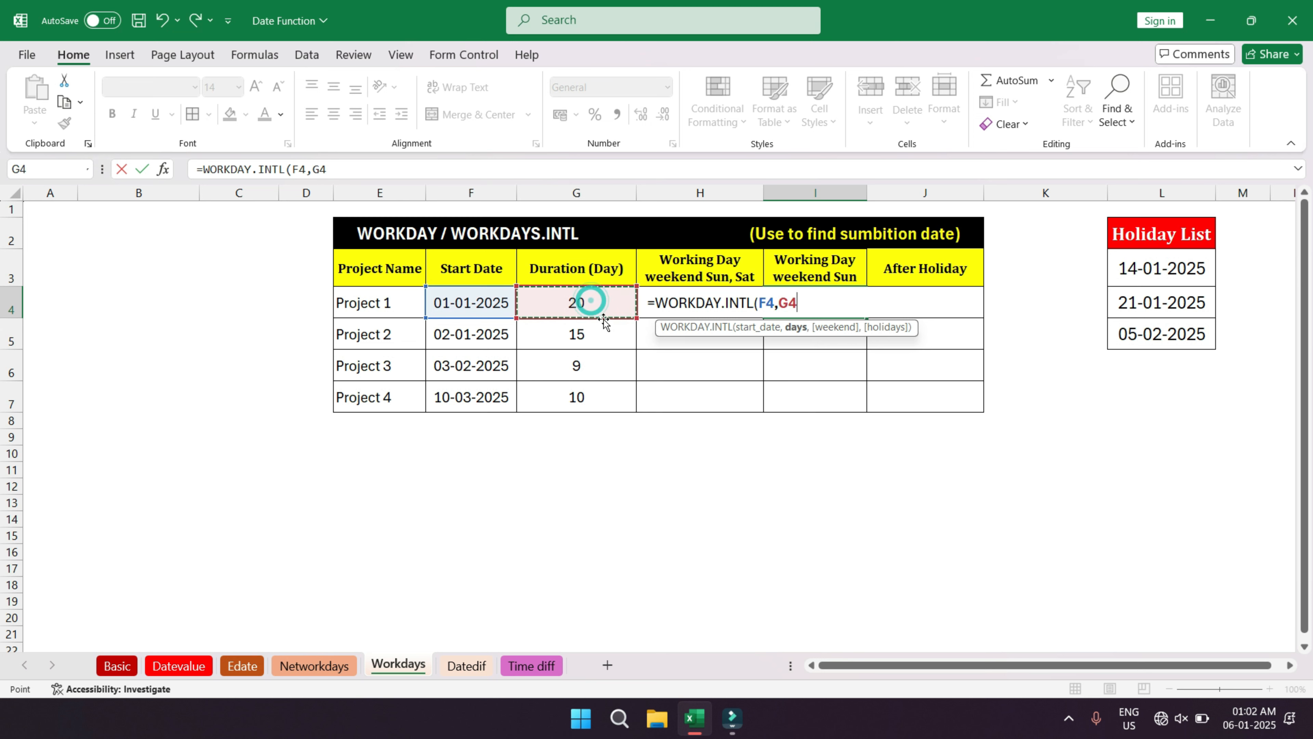
{"action": "type", "text": ","}
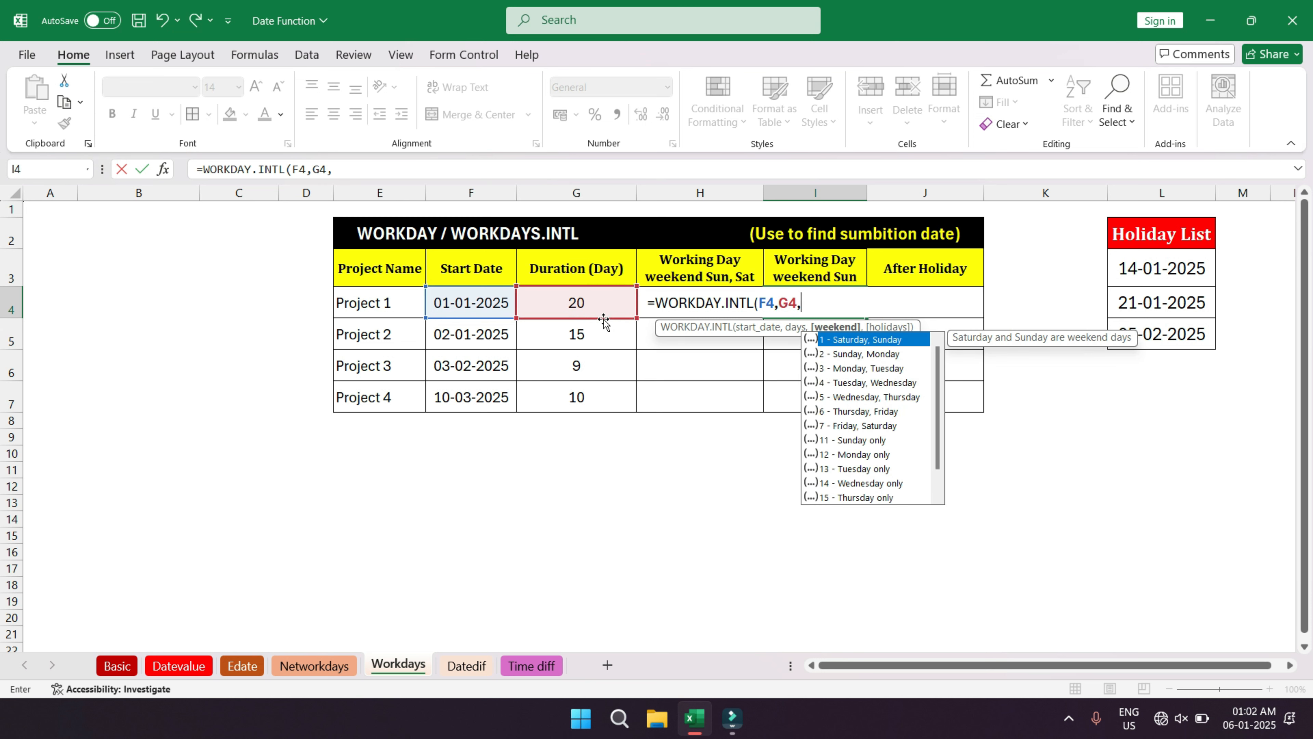
{"action": "type", "text": "11"}
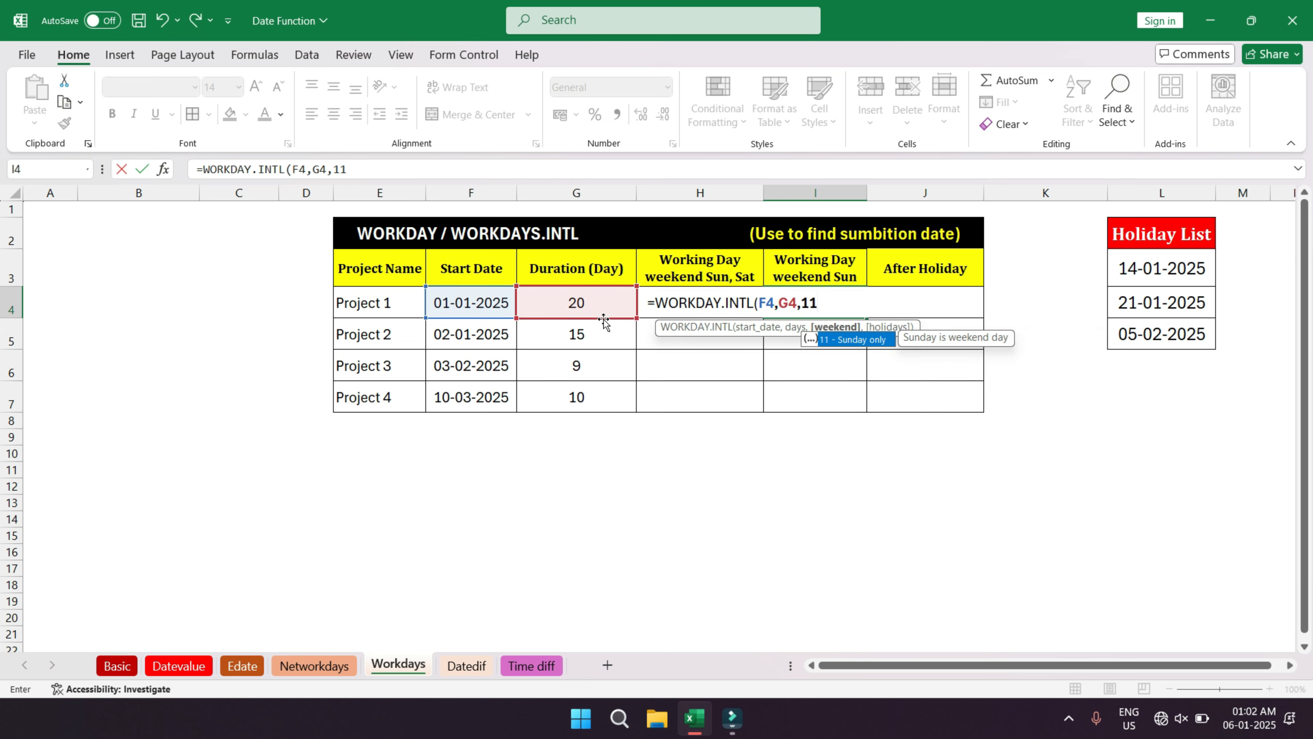
{"action": "type", "text": ","}
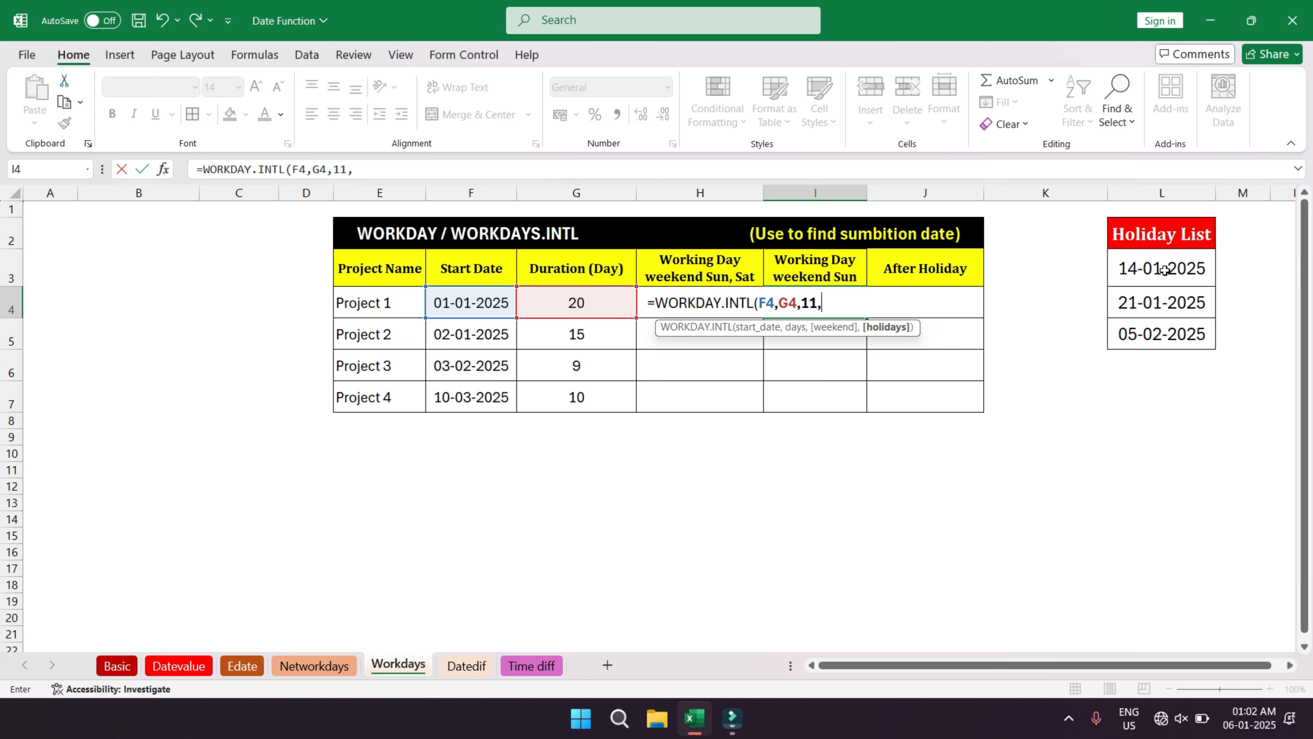
{"action": "left_click_drag", "start_coordinate": [1149, 270], "coordinate": [1150, 340]}
{"action": "type", "text": ")"}
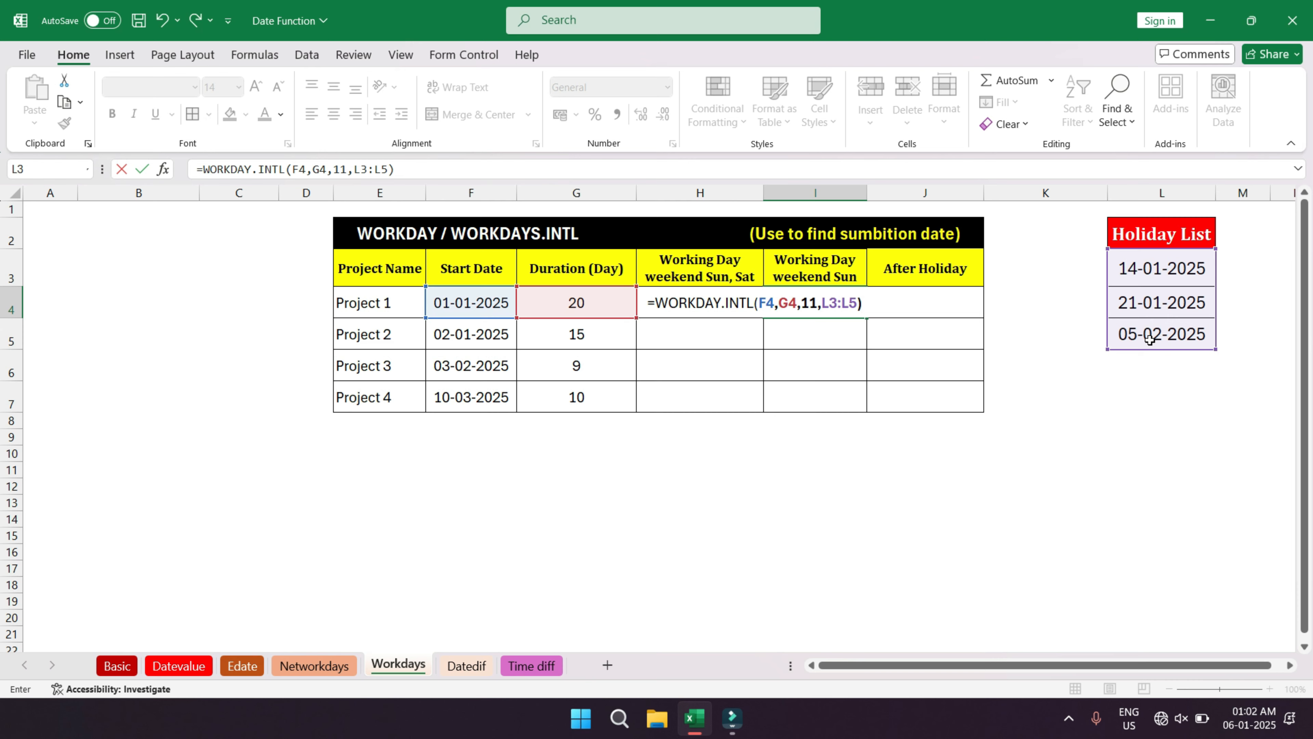
{"action": "key", "text": "Return"}
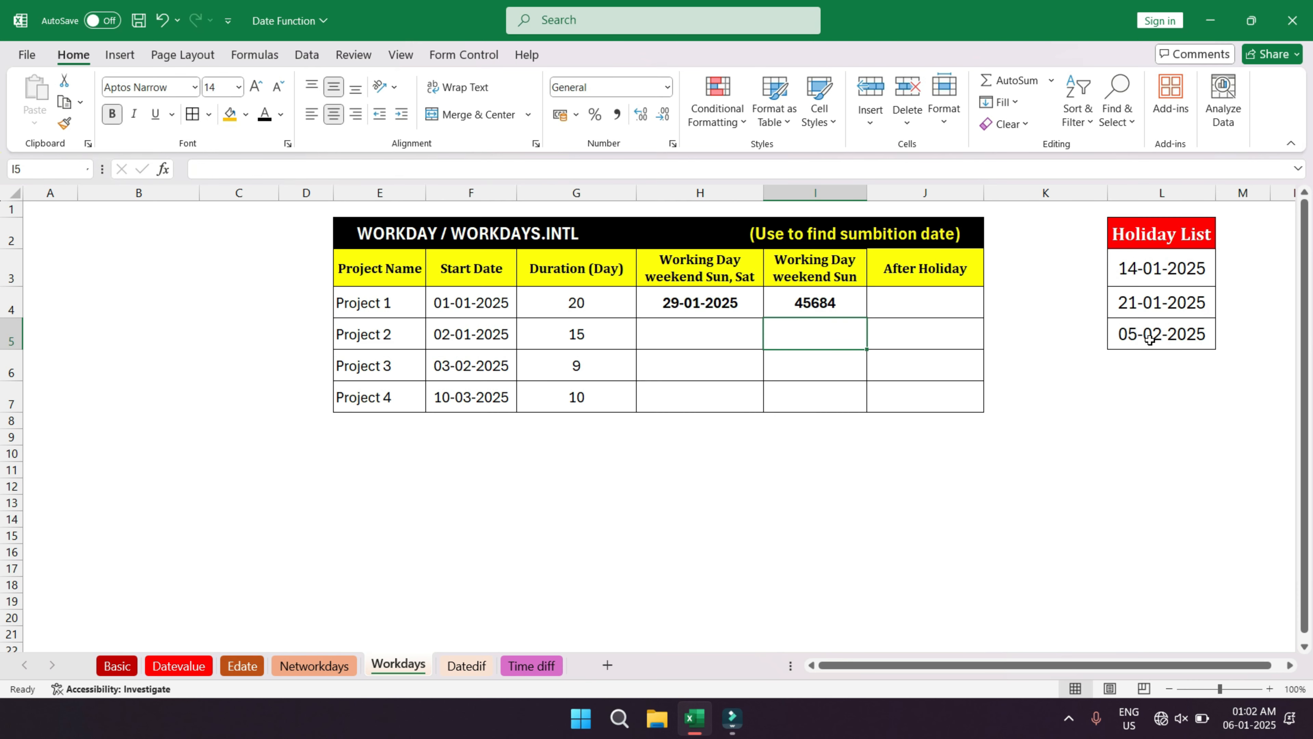
- Format the Sunday-weekend result in I4 as Short Date
{"action": "left_click", "coordinate": [808, 301]}
{"action": "left_click", "coordinate": [668, 87]}
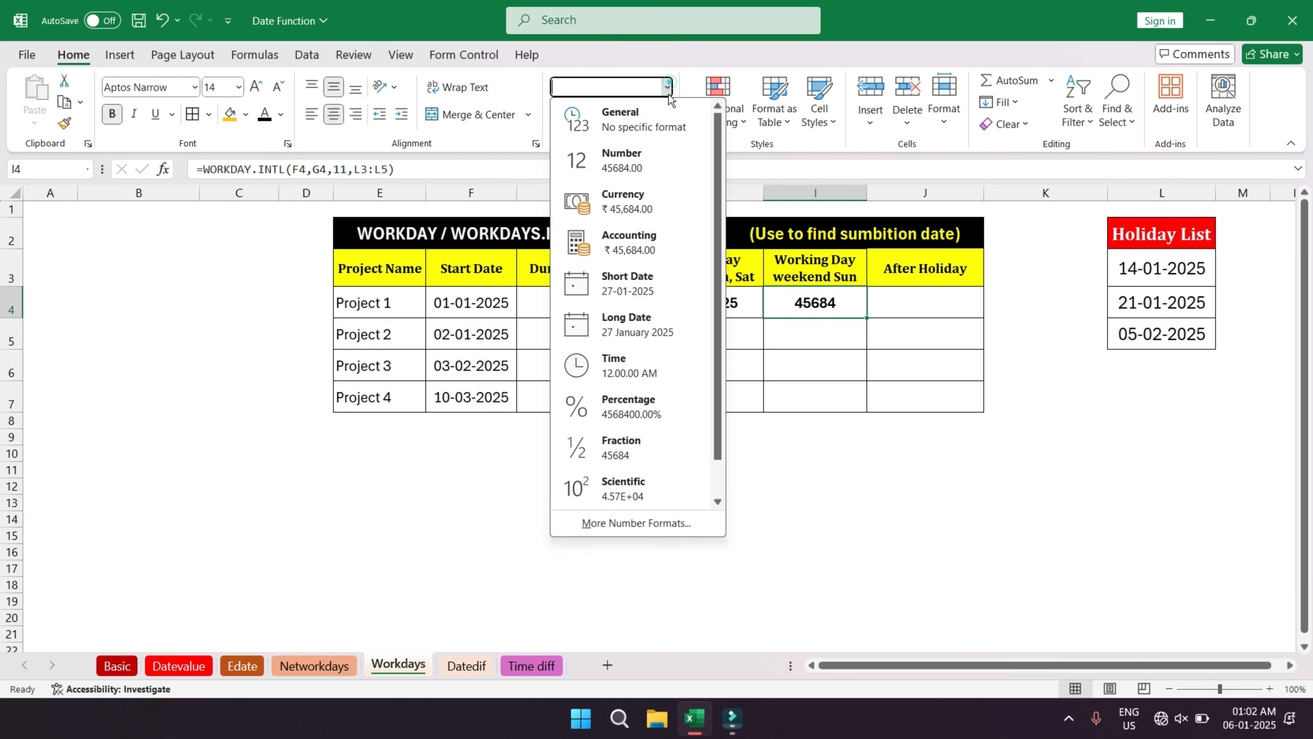
{"action": "left_click", "coordinate": [626, 284]}
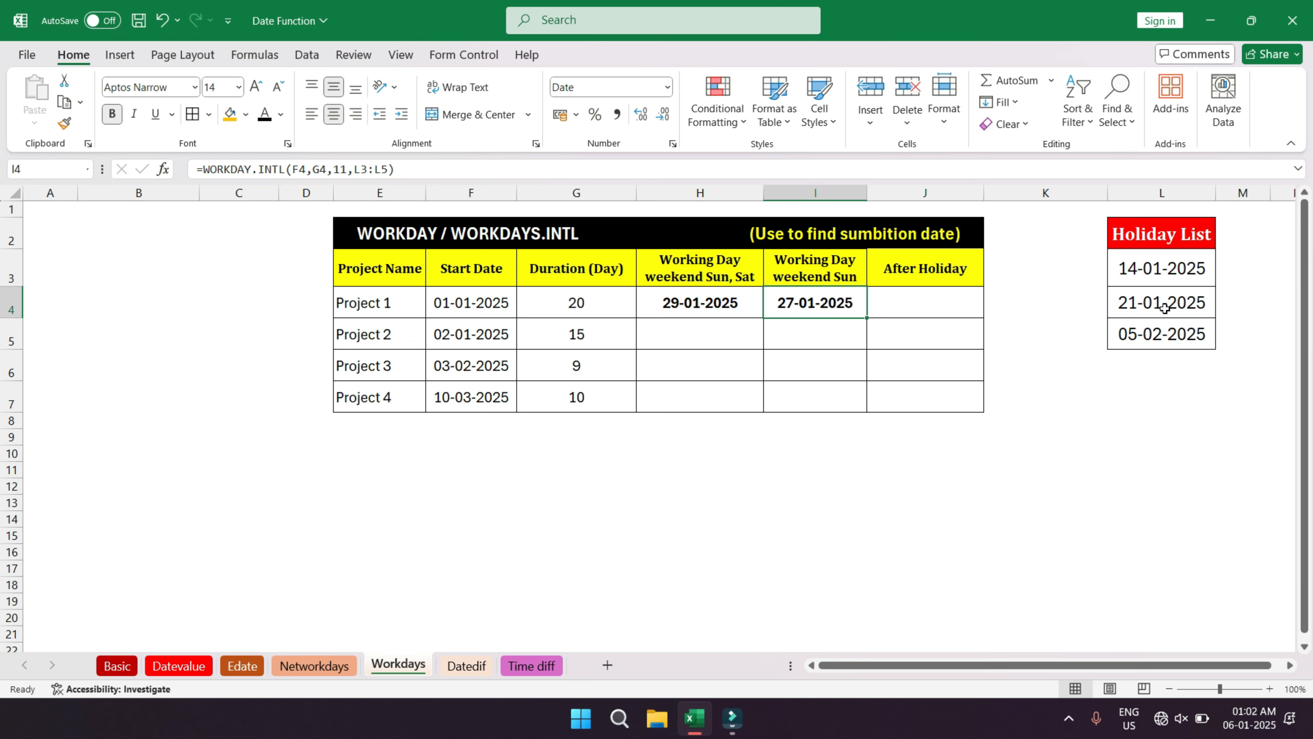
- Remove the holiday range from the I4 formula so it reads =WORKDAY.INTL(F4,G4,11)
{"action": "double_click", "coordinate": [806, 300]}
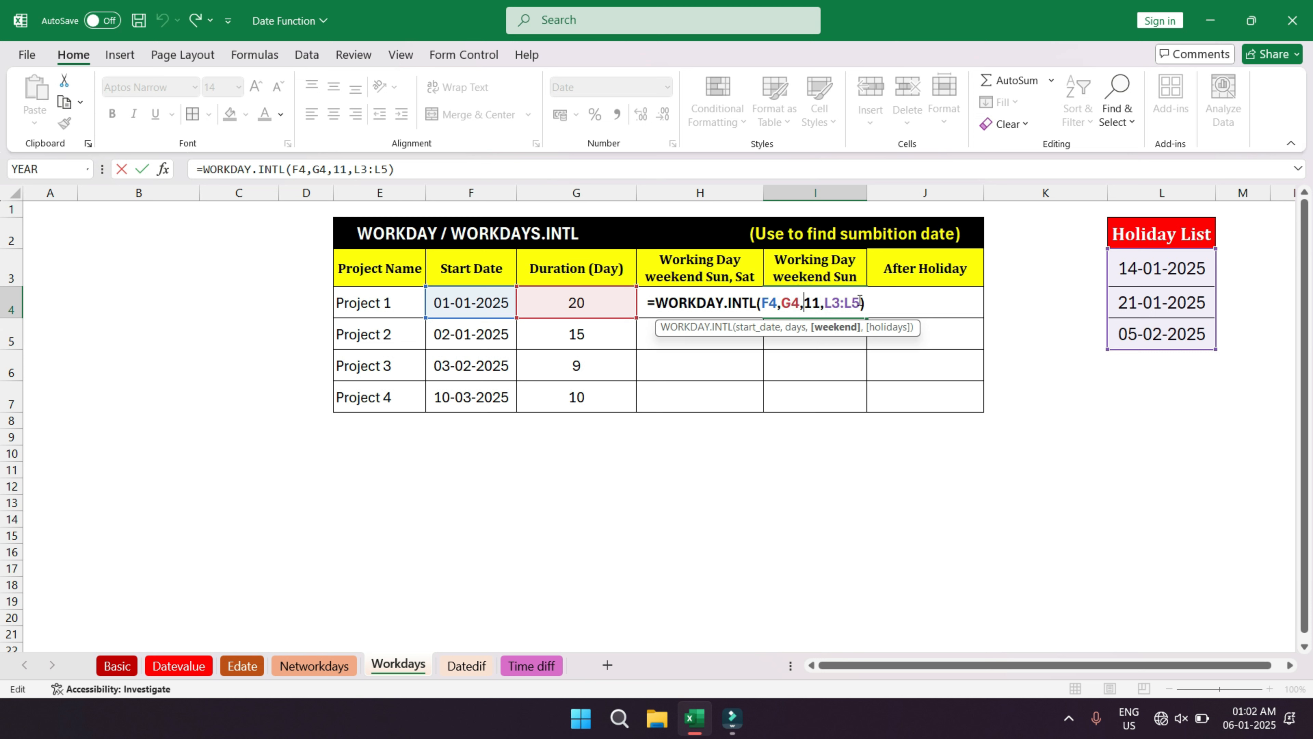
{"action": "left_click_drag", "start_coordinate": [856, 301], "coordinate": [821, 302]}
{"action": "key", "text": "BackSpace"}
{"action": "key", "text": "BackSpace"}
{"action": "key", "text": "Return"}
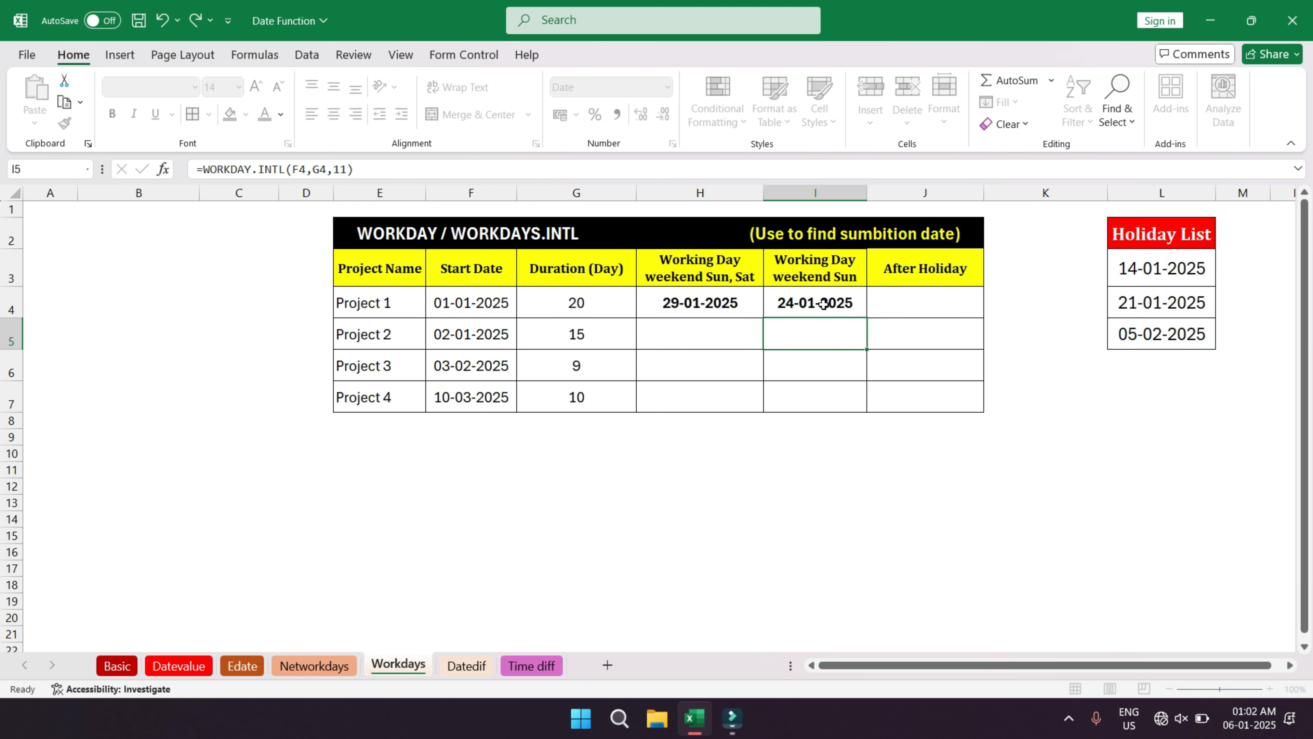
{"action": "left_click", "coordinate": [823, 304]}
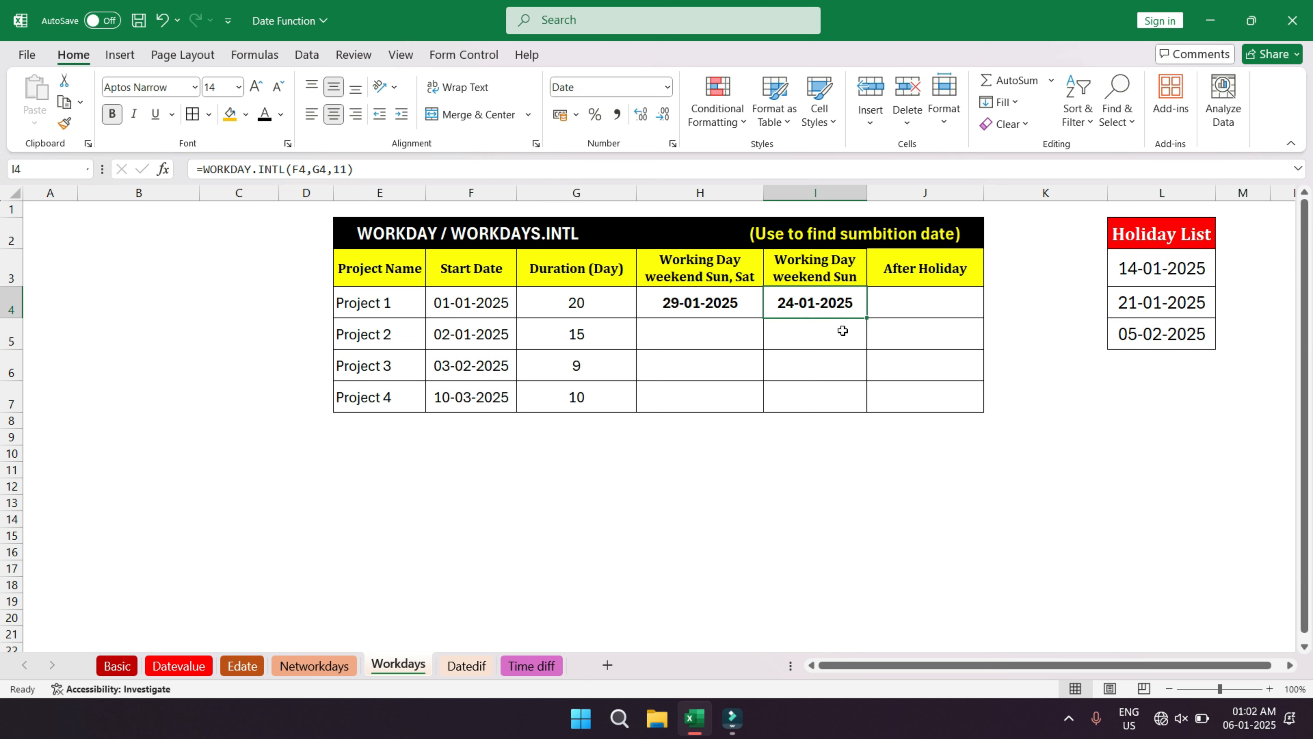
- Calculate Project 1's After Holiday submission date in J4 with =WORKDAY.INTL(F4,G4,11,L3:L5)
{"action": "left_click", "coordinate": [877, 304]}
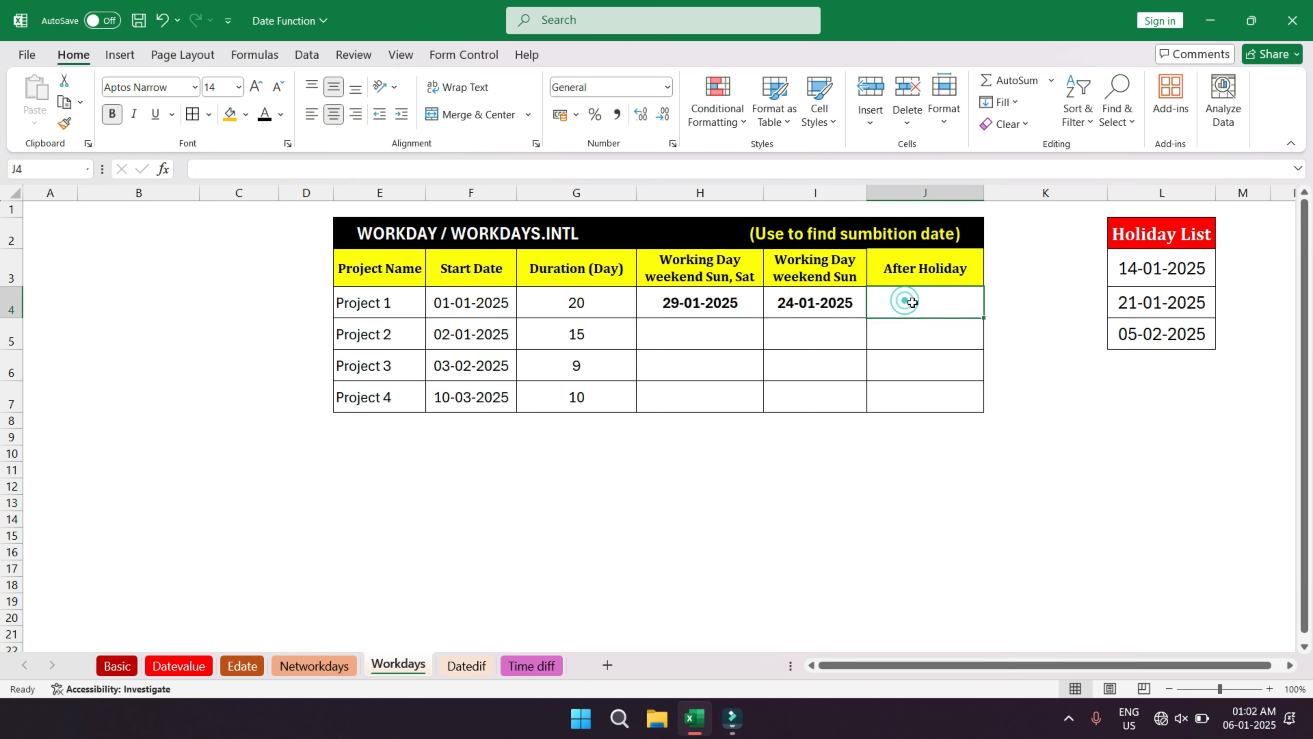
{"action": "type", "text": "=wor"}
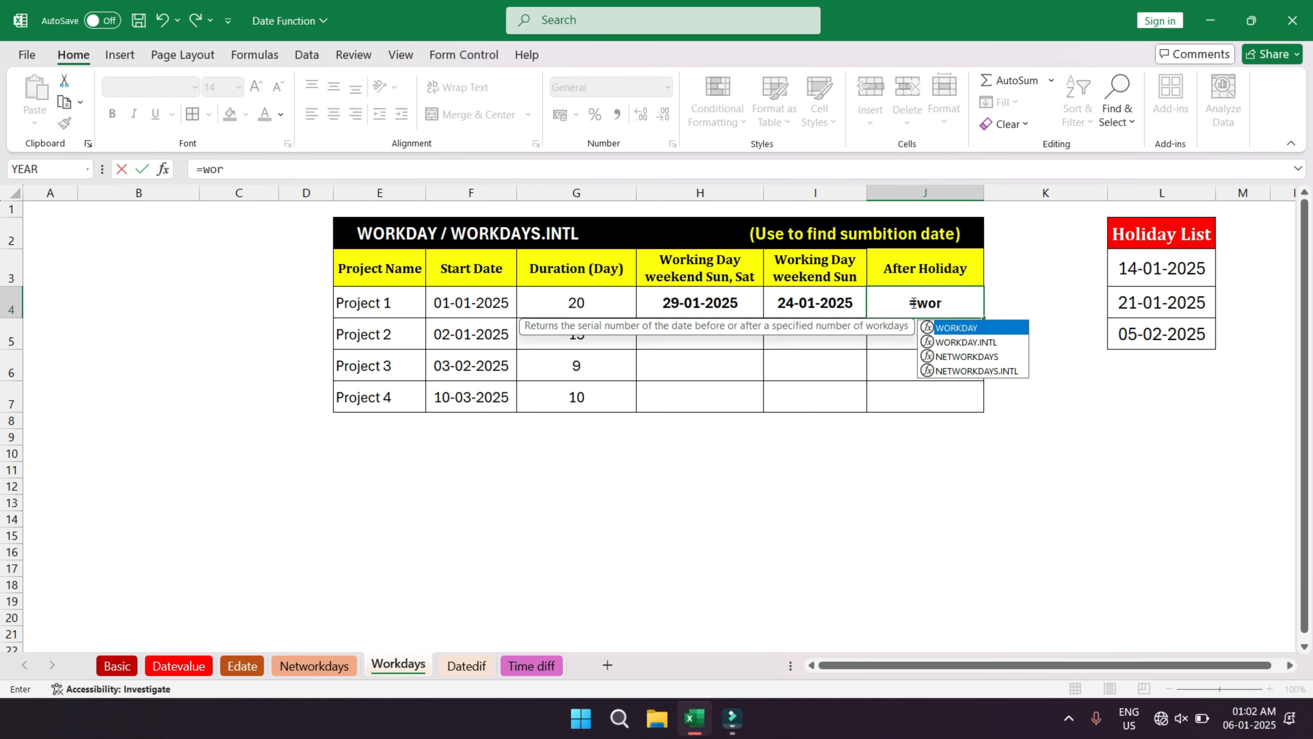
{"action": "key", "text": "Down"}
{"action": "key", "text": "Tab"}
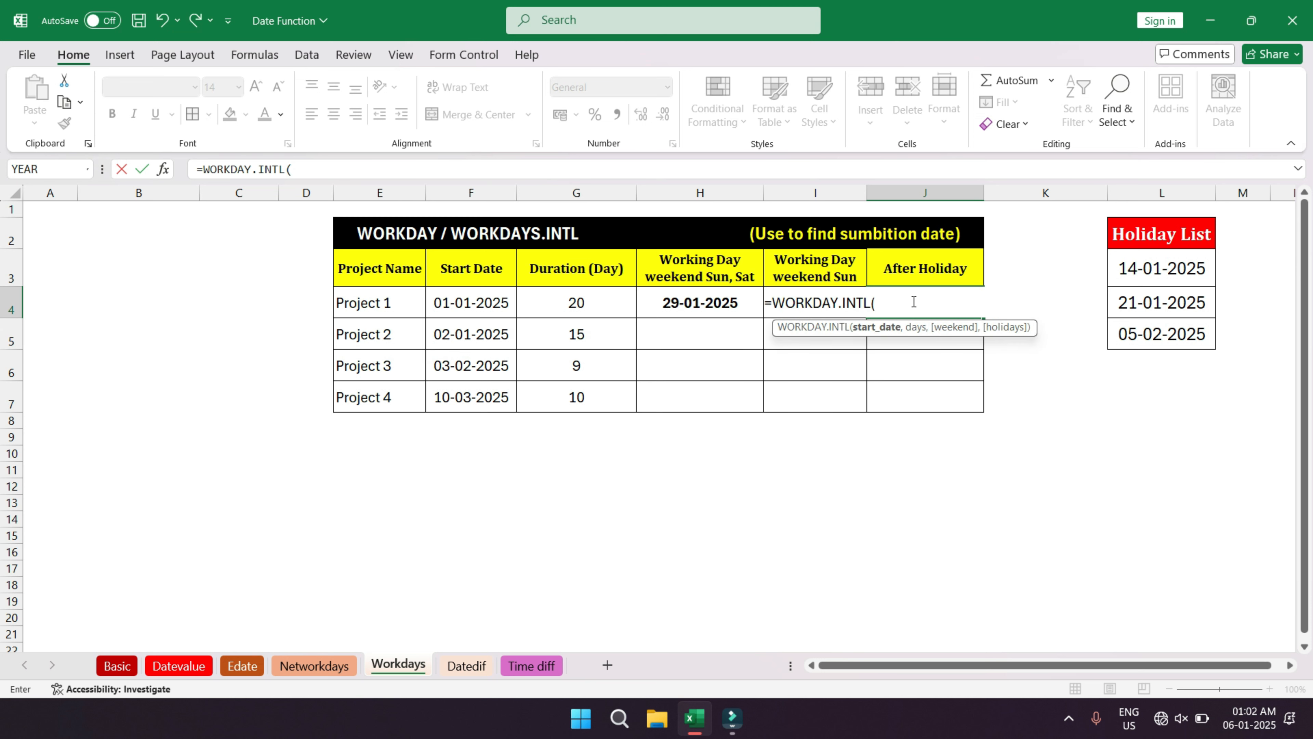
{"action": "left_click", "coordinate": [485, 301]}
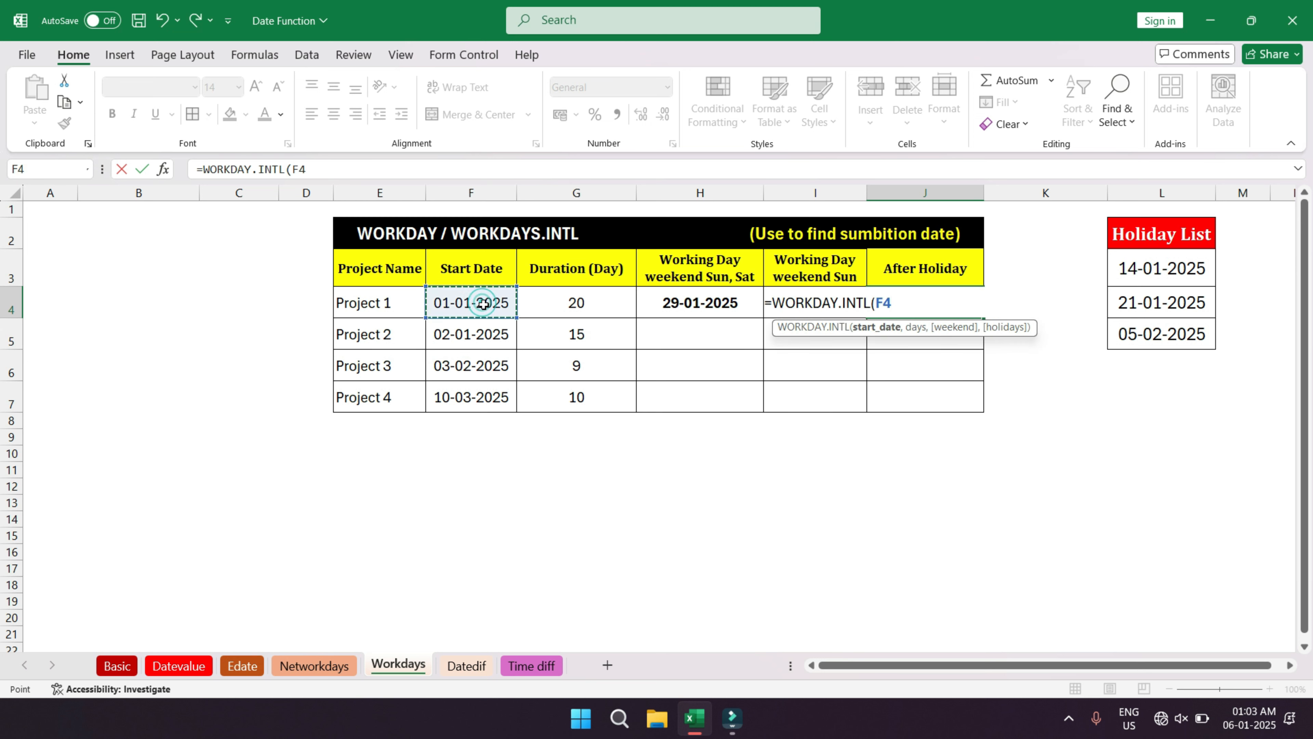
{"action": "type", "text": ","}
{"action": "left_click", "coordinate": [551, 308]}
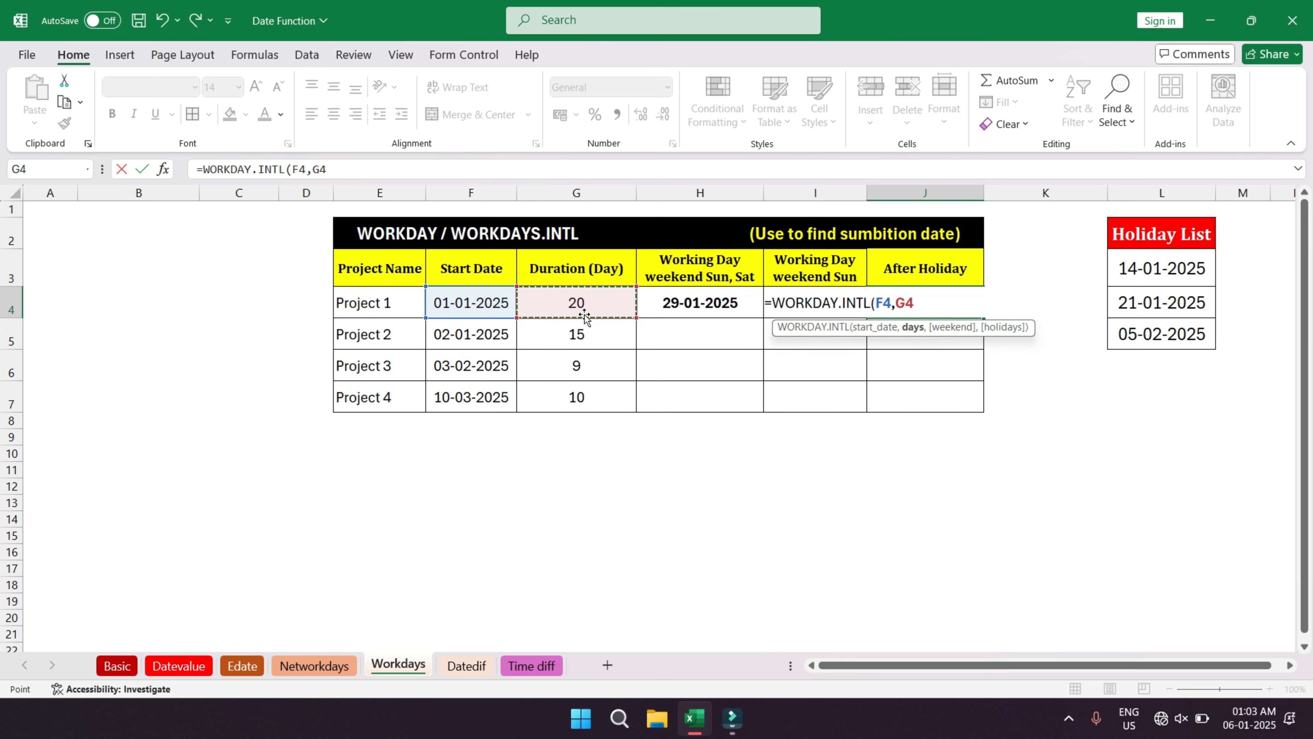
{"action": "type", "text": ",1"}
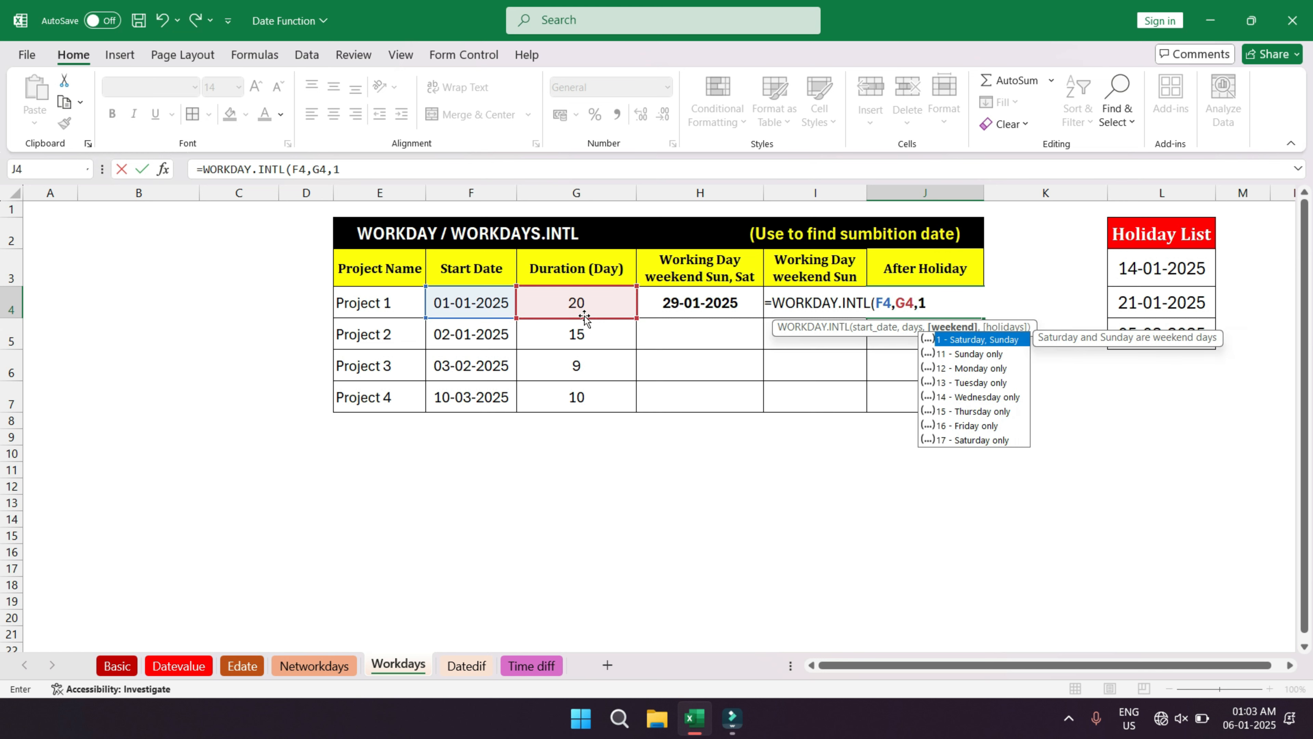
{"action": "type", "text": "1,"}
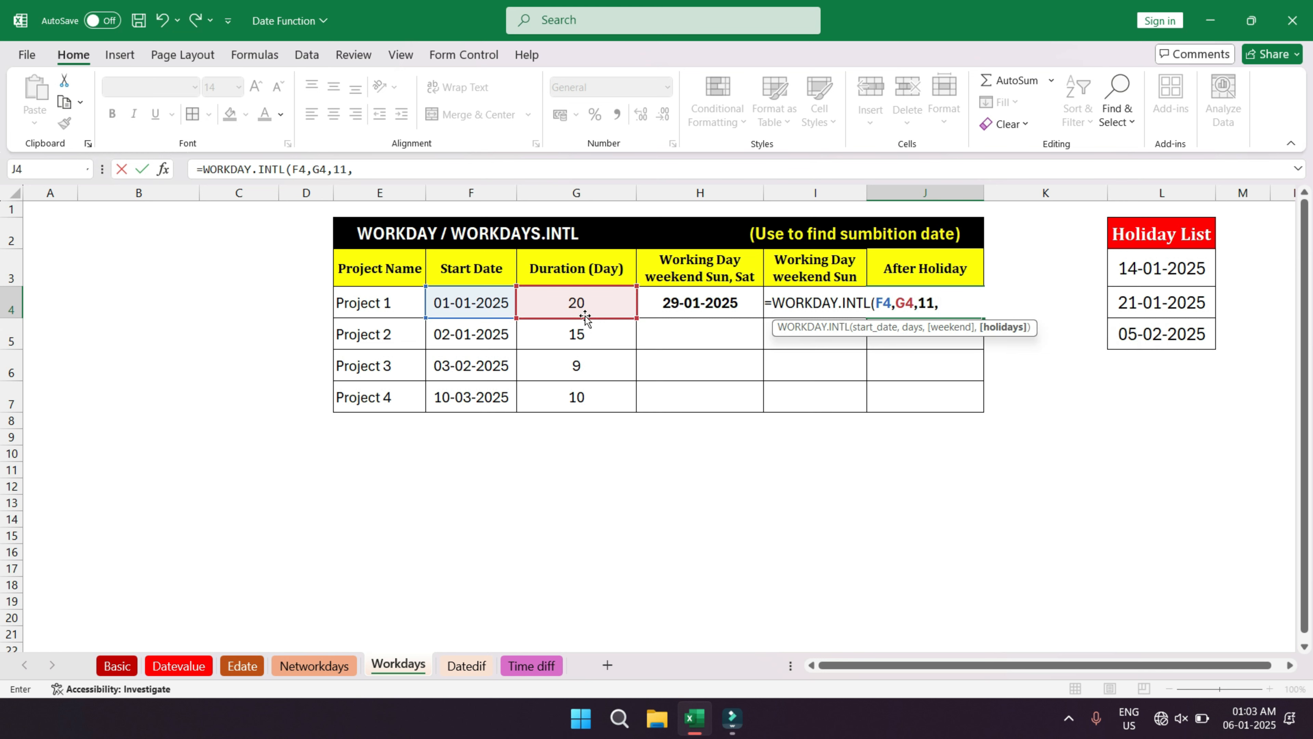
{"action": "left_click_drag", "start_coordinate": [1148, 273], "coordinate": [1141, 332]}
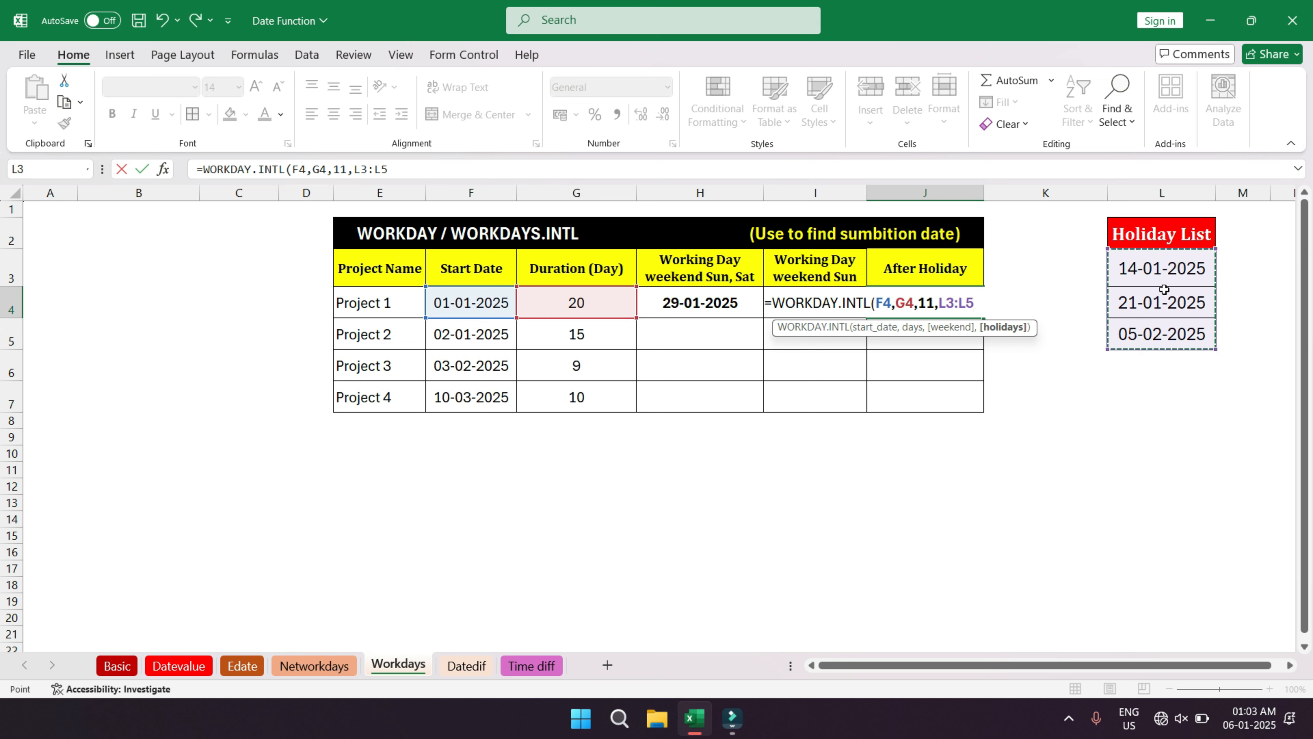
{"action": "type", "text": ")"}
{"action": "key", "text": "Return"}
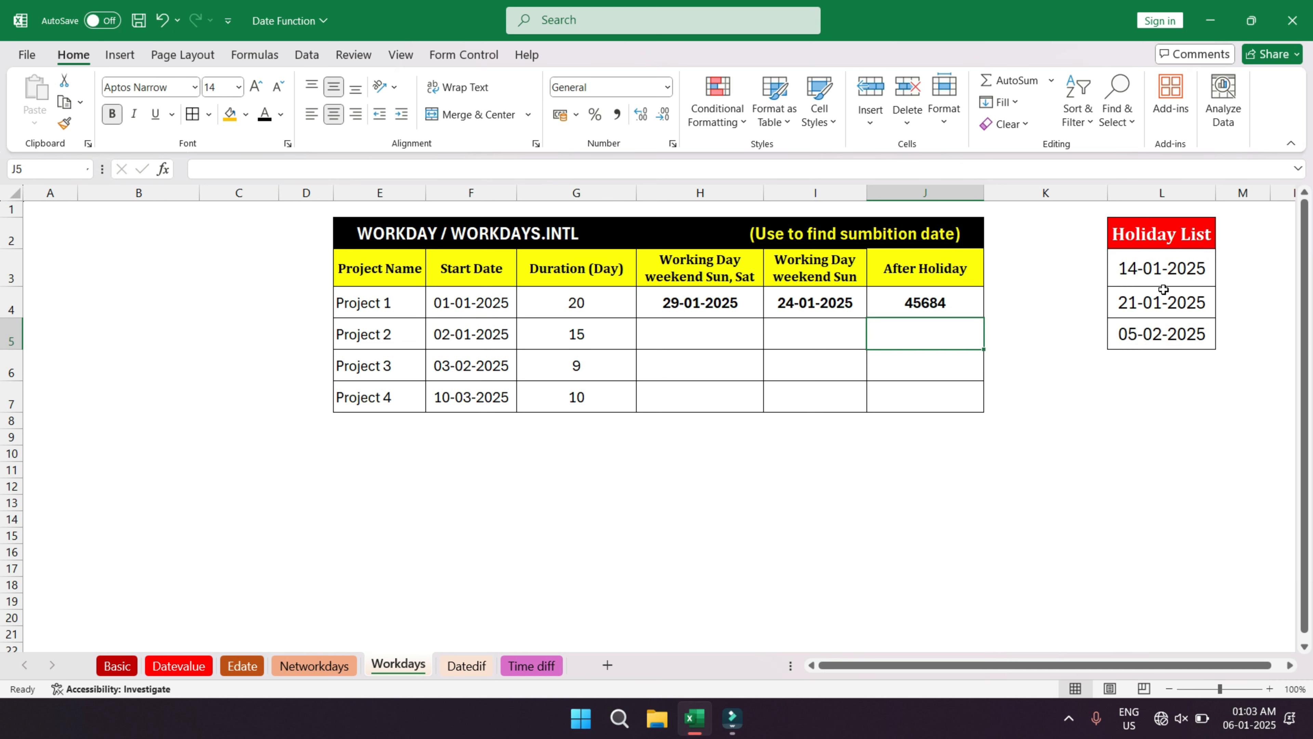
- Format the After Holiday result in J4 as Short Date
{"action": "key", "text": "Up"}
{"action": "left_click", "coordinate": [667, 87]}
{"action": "left_click", "coordinate": [626, 323]}
{"action": "left_click", "coordinate": [667, 87]}
{"action": "left_click", "coordinate": [627, 283]}
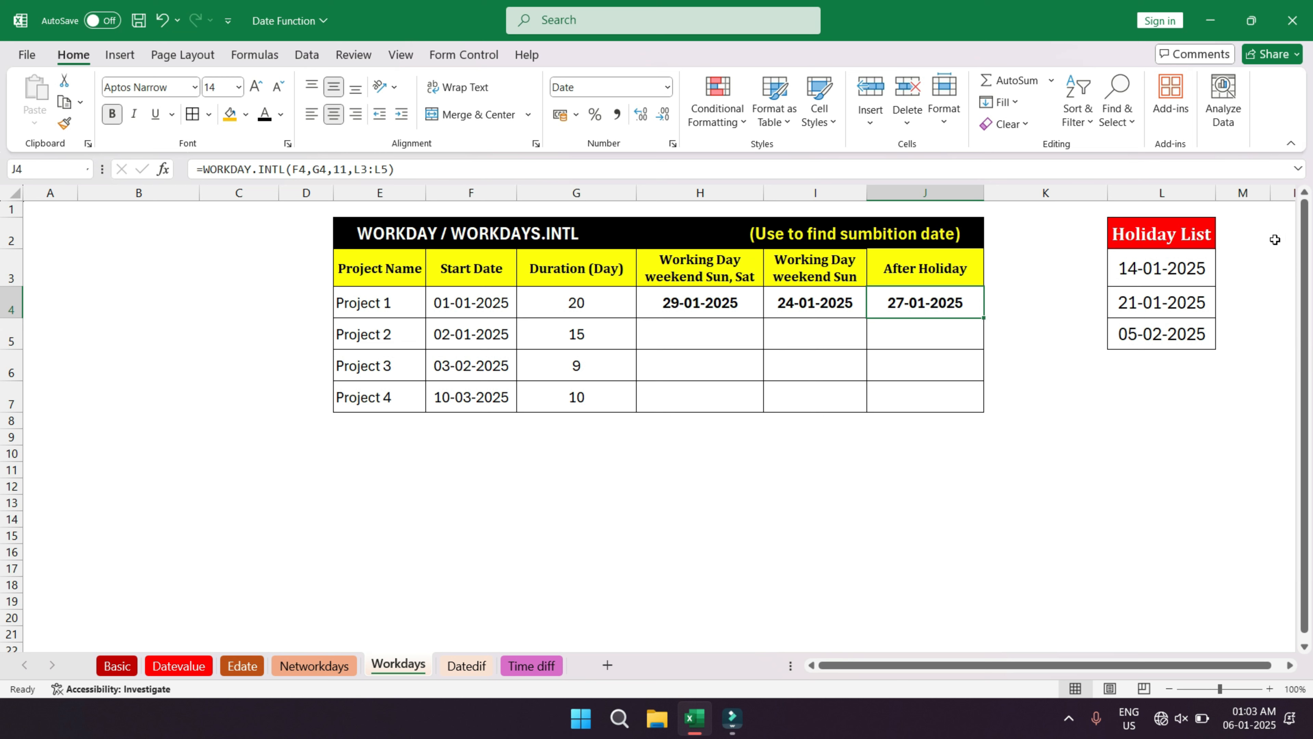
- Compare Project 1's three submission dates in H4, I4 and J4 along with their formulas
{"action": "left_click", "coordinate": [684, 307]}
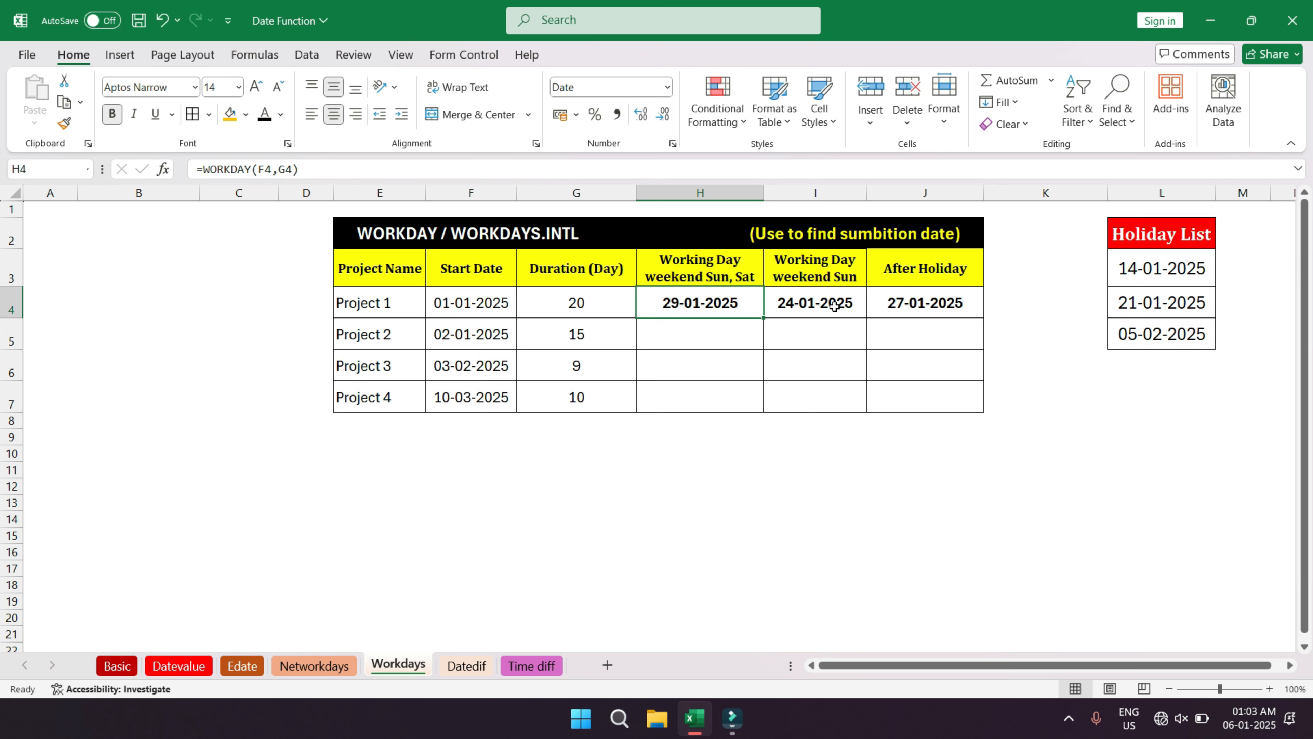
{"action": "left_click", "coordinate": [813, 307]}
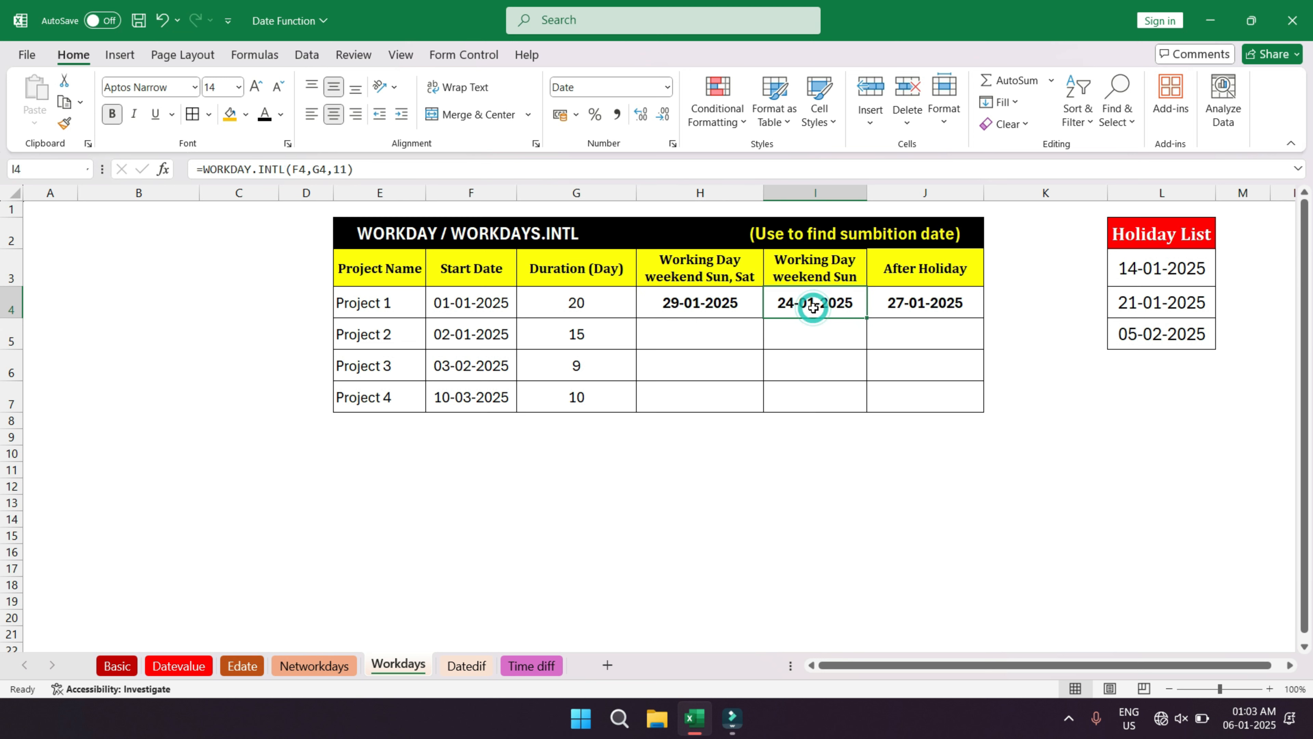
{"action": "left_click", "coordinate": [910, 304]}
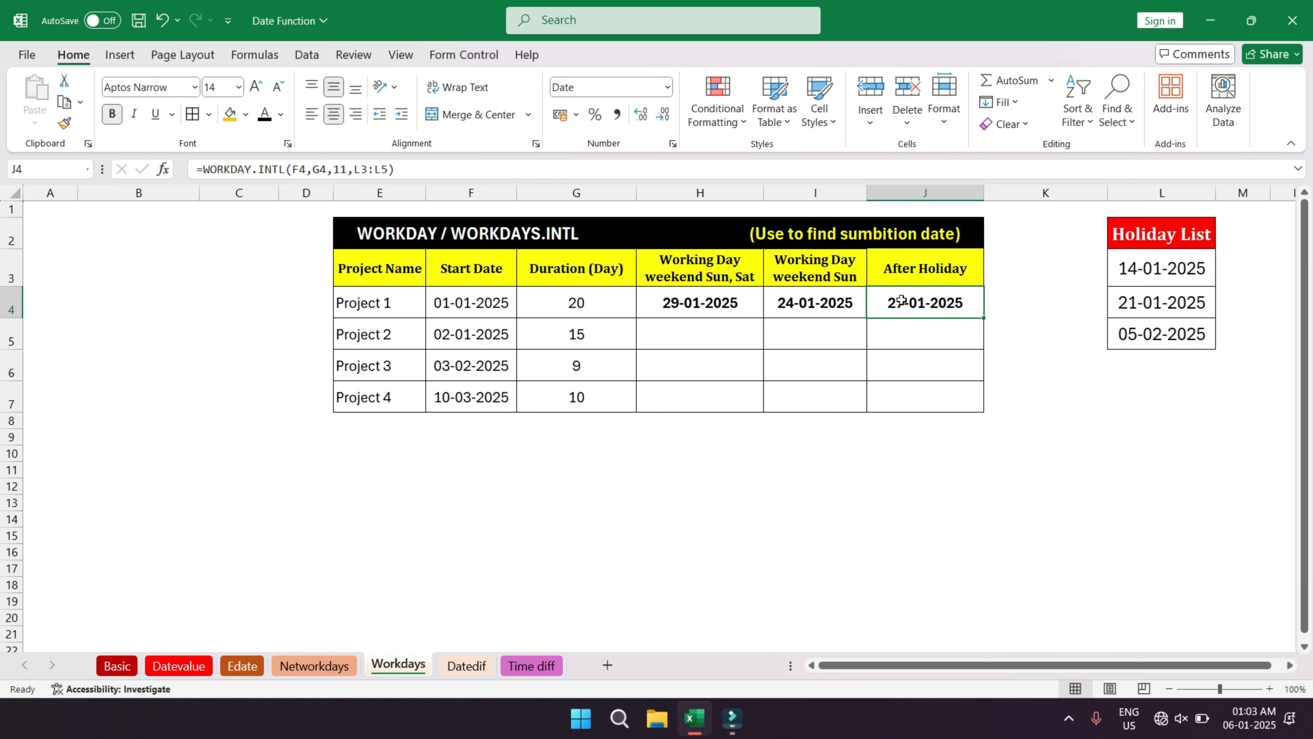
- Open the Datedif sheet and examine the current date formula in C4, the DOB in D4 and the Age cell C7
{"action": "left_click_drag", "start_coordinate": [698, 301], "coordinate": [914, 310]}
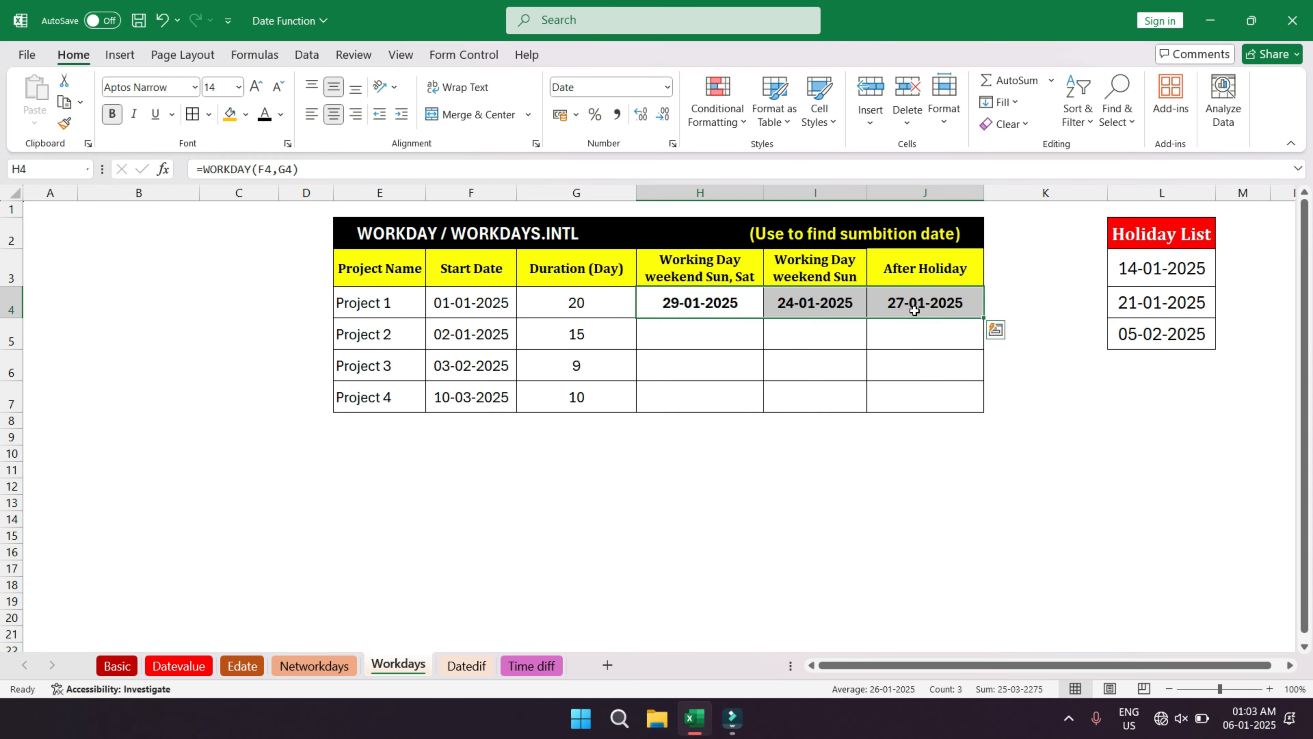
{"action": "left_click", "coordinate": [467, 664]}
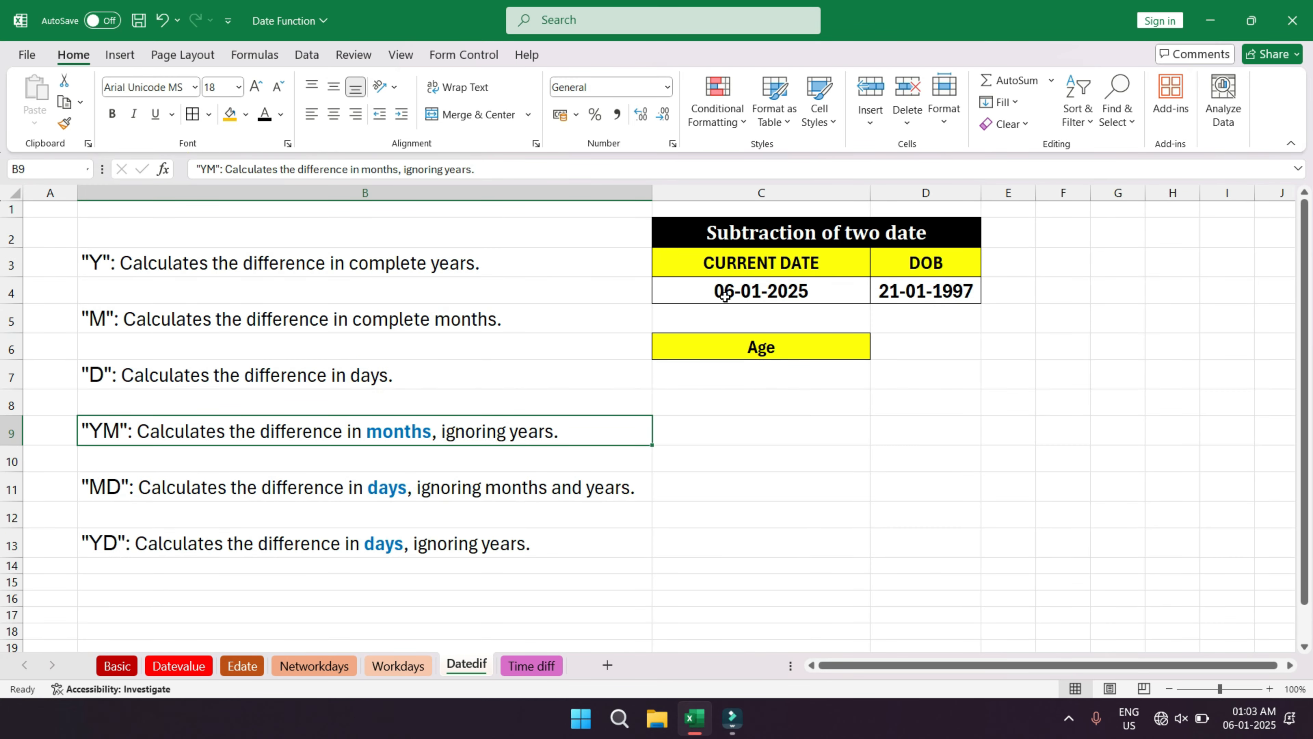
{"action": "left_click", "coordinate": [763, 280]}
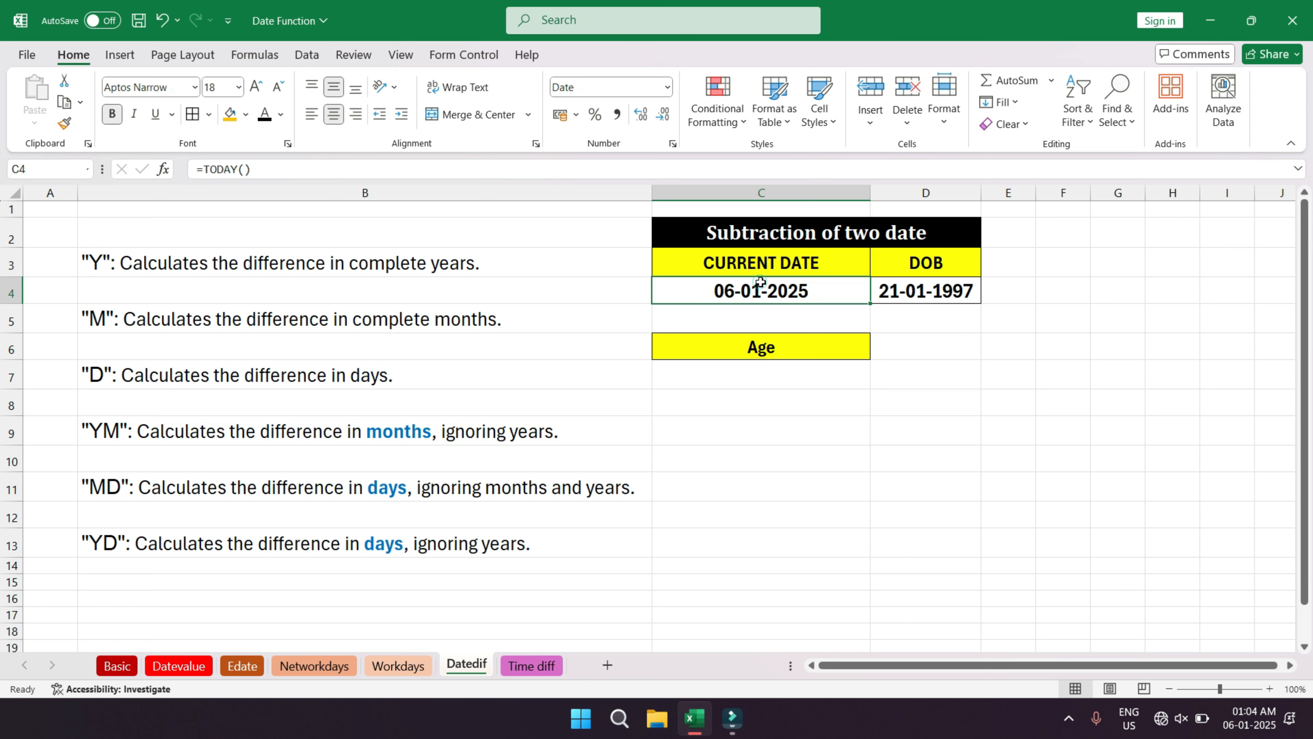
{"action": "left_click", "coordinate": [938, 289]}
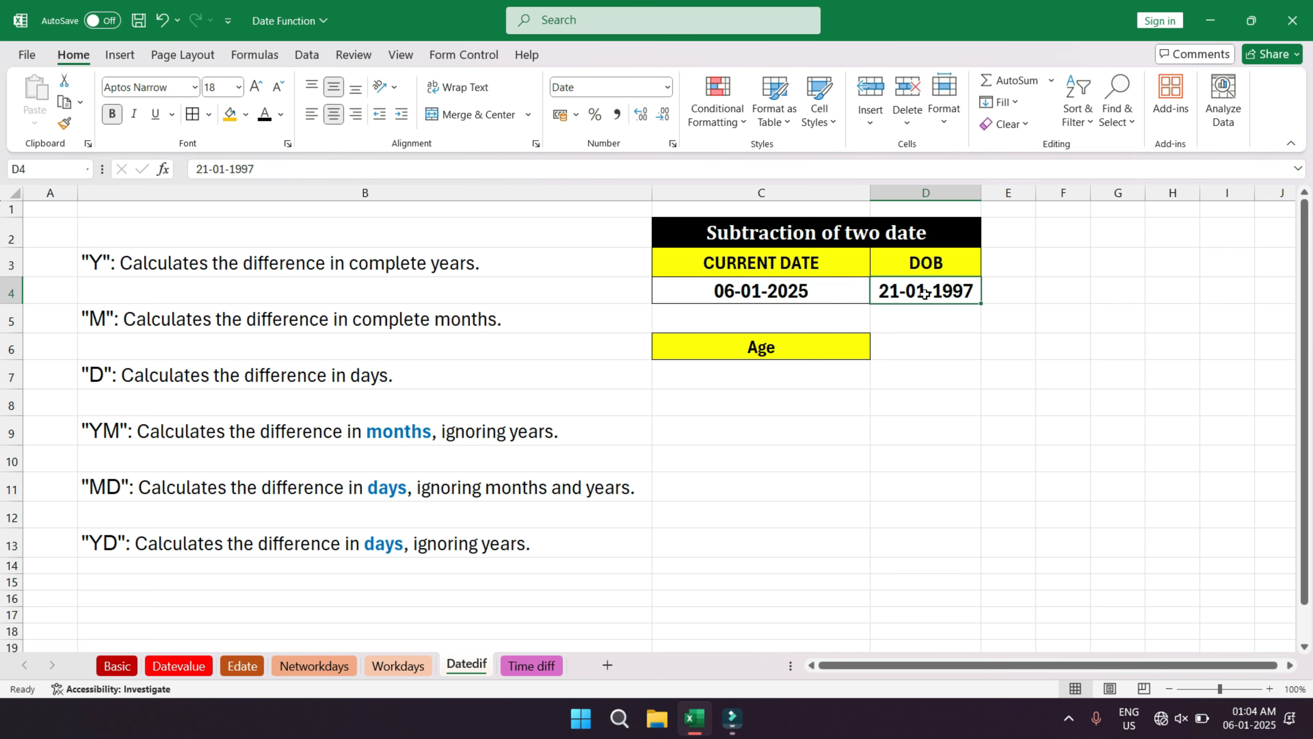
{"action": "left_click", "coordinate": [778, 377]}
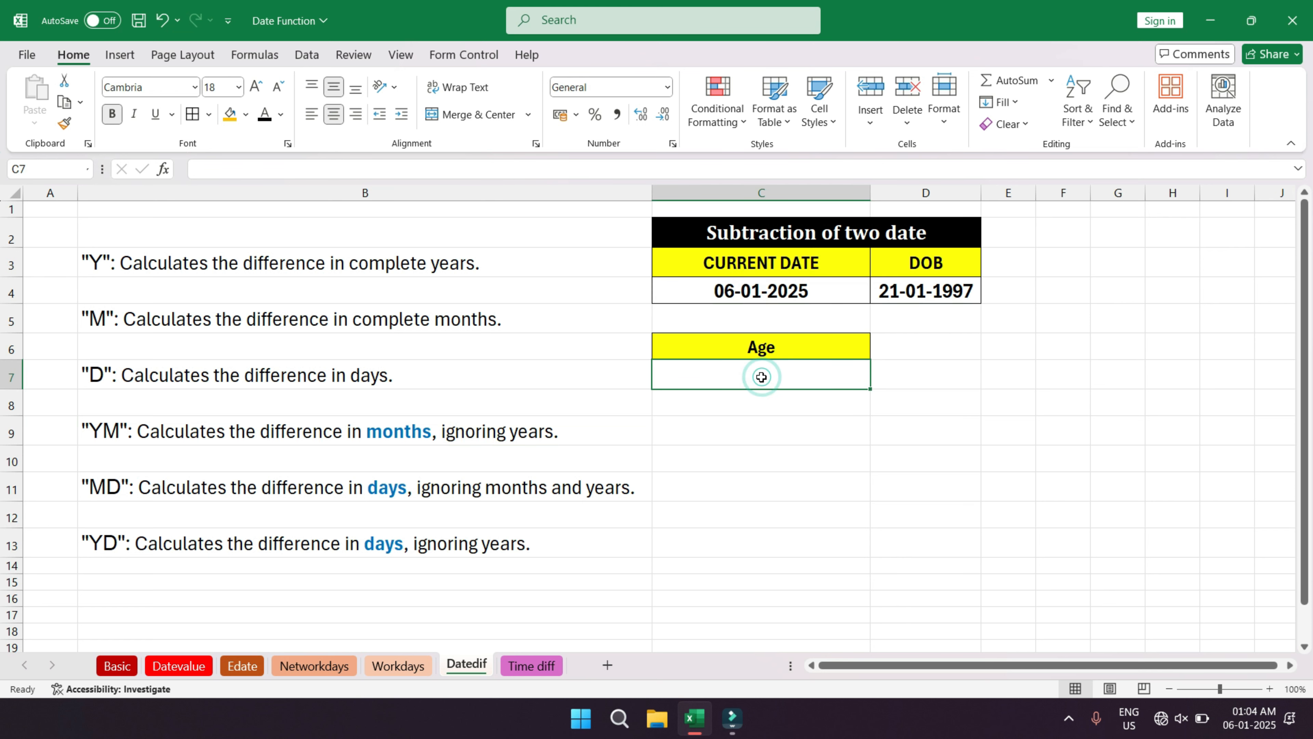
- Open the Time diff sheet and examine the In Time, Out Time and Duration columns of the employee tables
{"action": "left_click", "coordinate": [541, 665]}
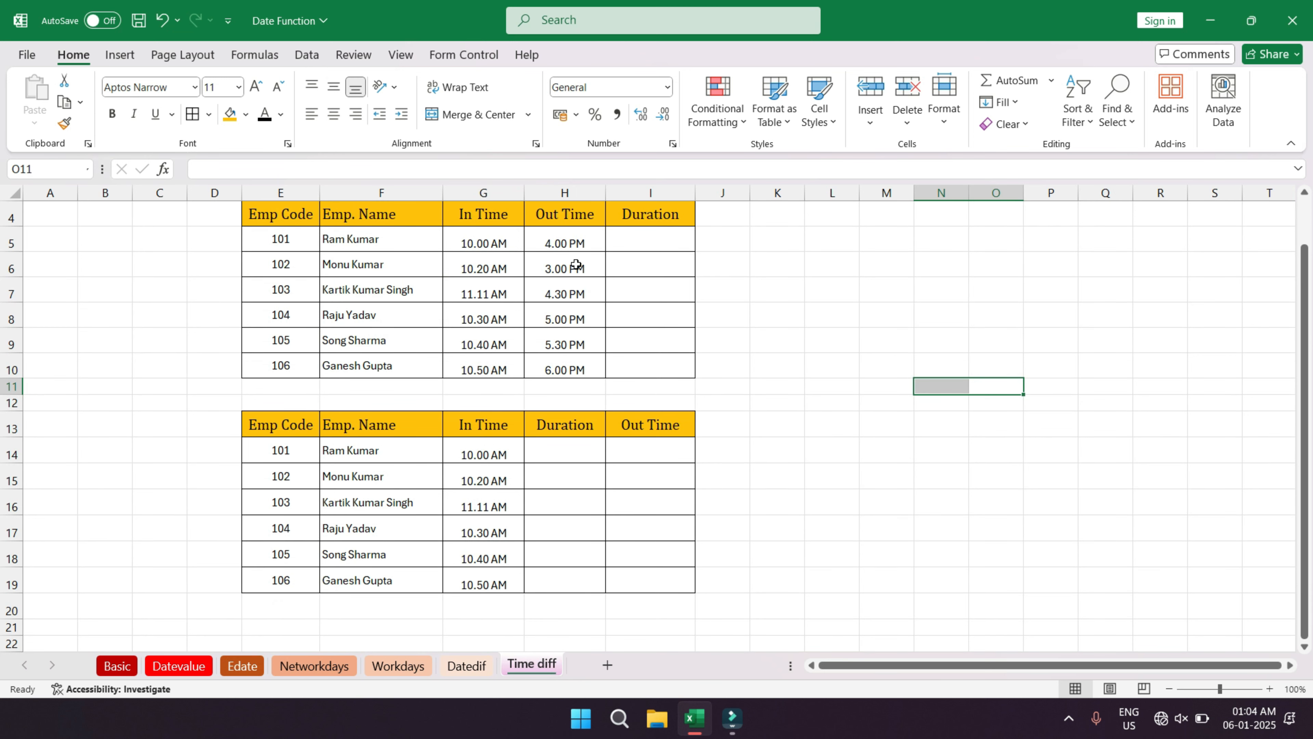
{"action": "left_click_drag", "start_coordinate": [652, 333], "coordinate": [648, 368]}
{"action": "left_click", "coordinate": [725, 287]}
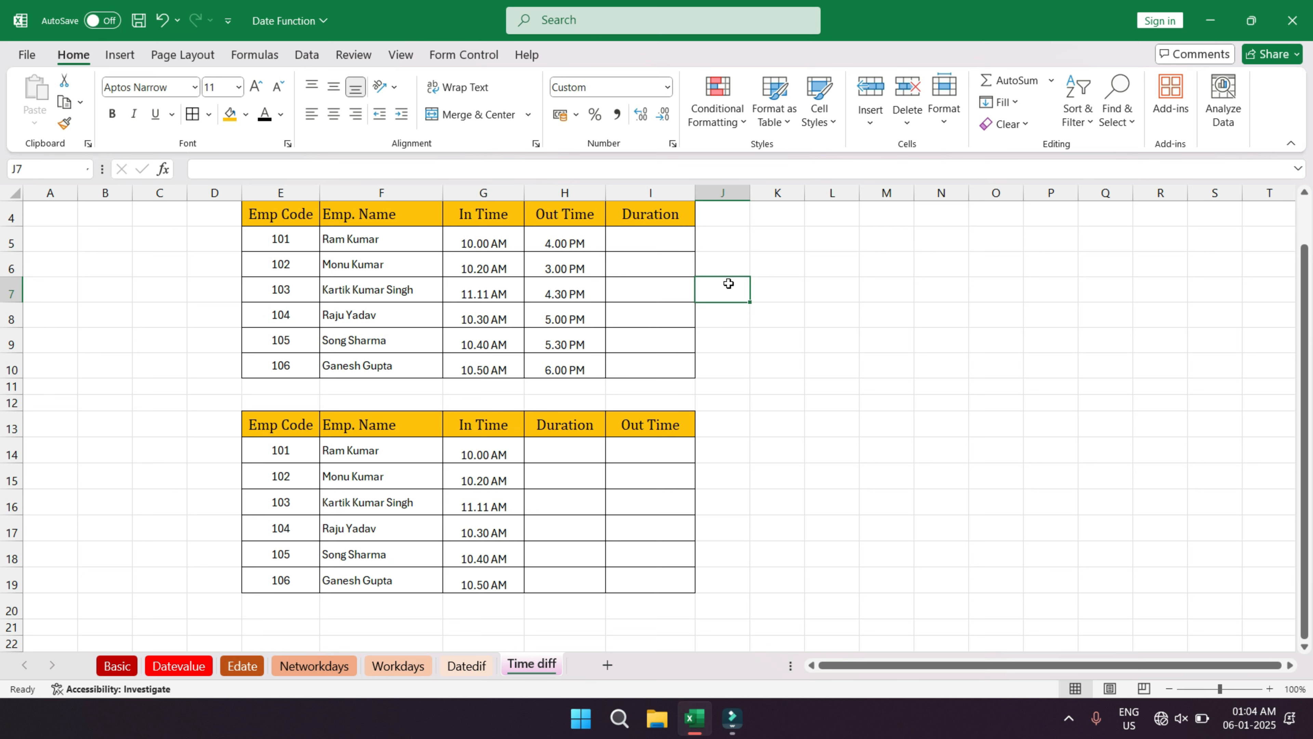